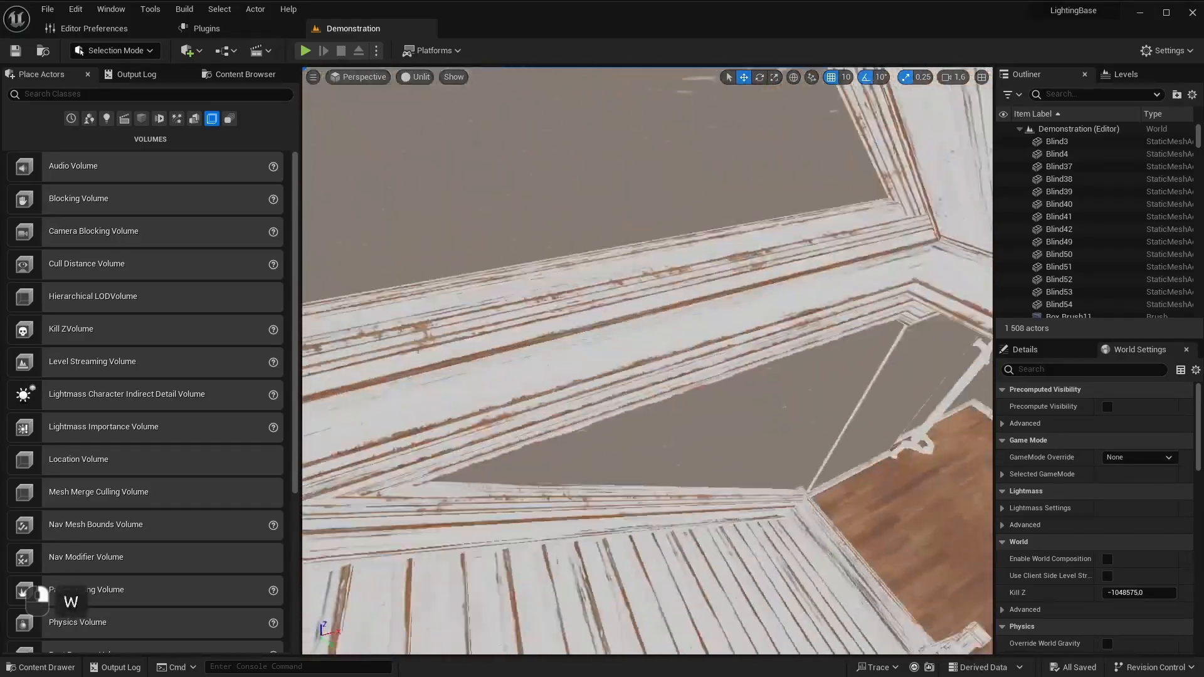
Step: Play-test the Demonstration level by running the character along the pier and through the town, and end the session
scroll(740, 357, up, 2)
key(s)
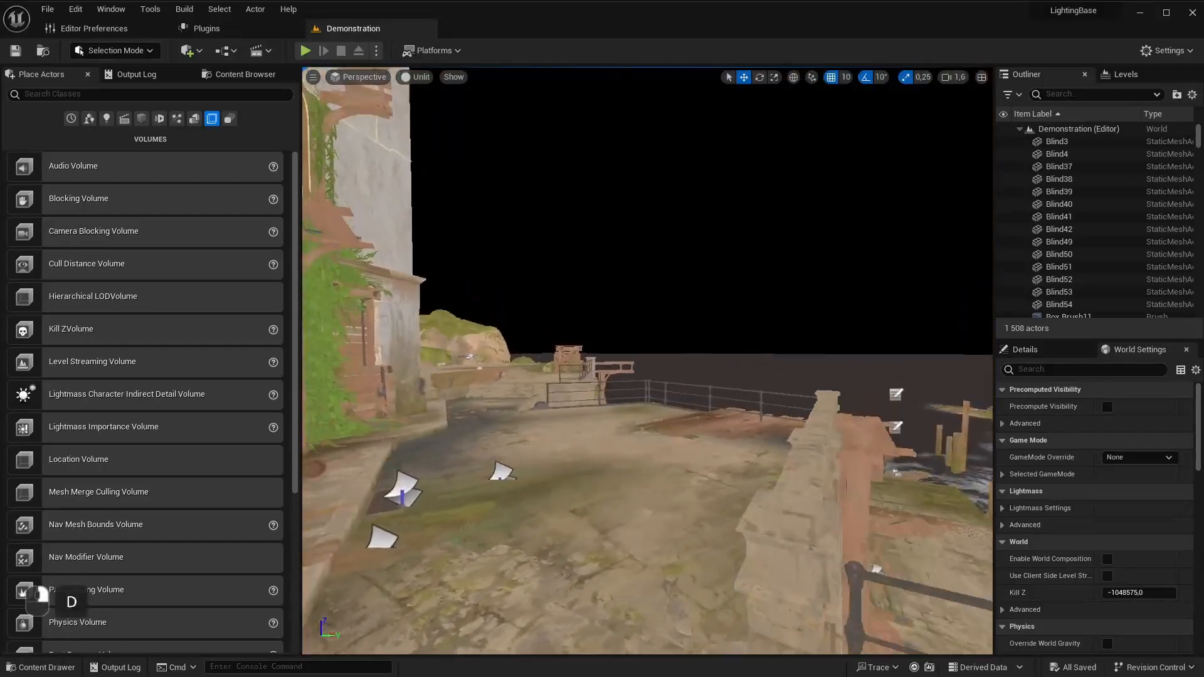
key(d)
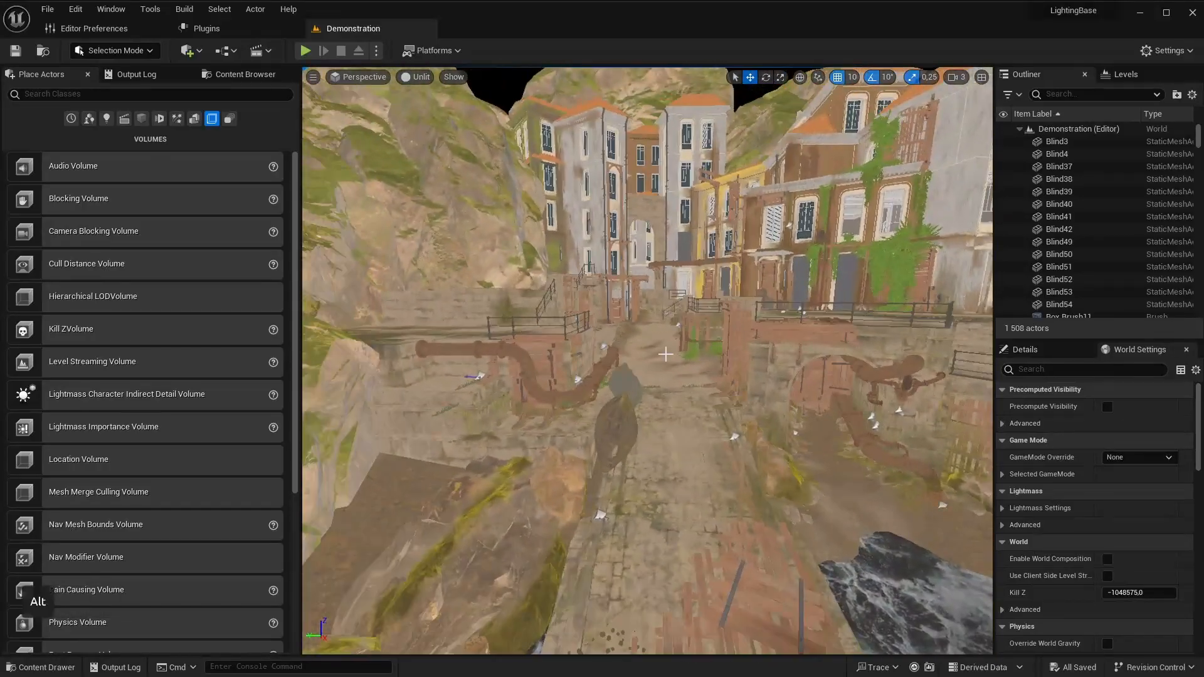
key(alt+p)
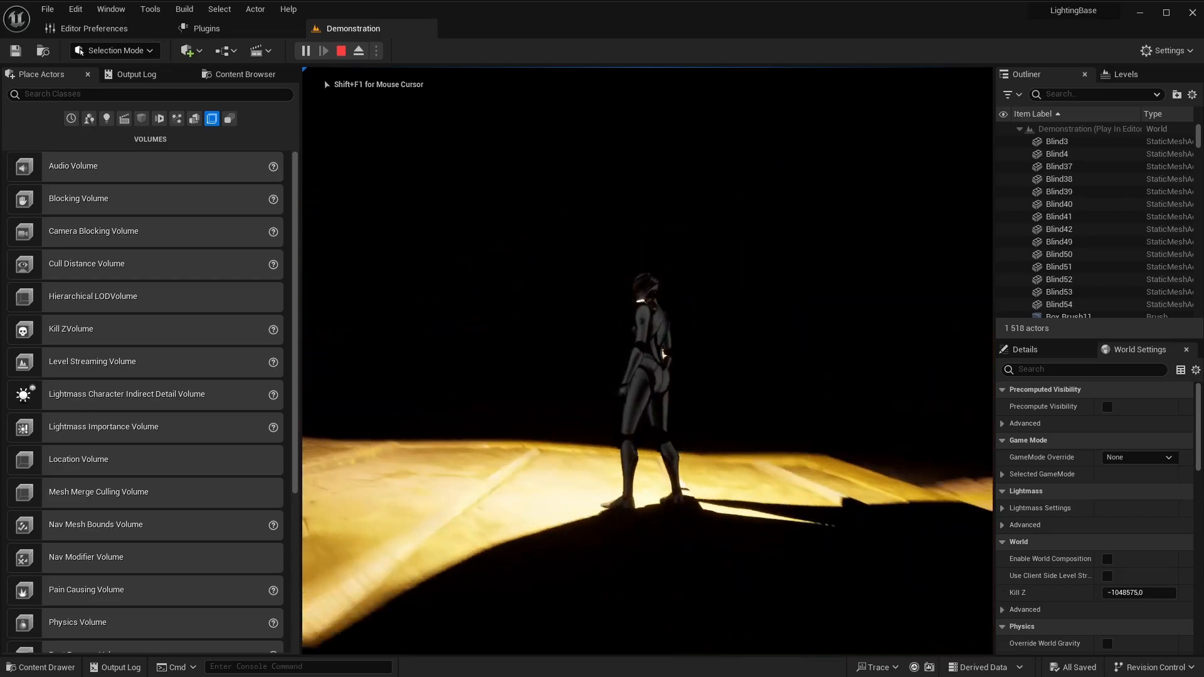
key(w)
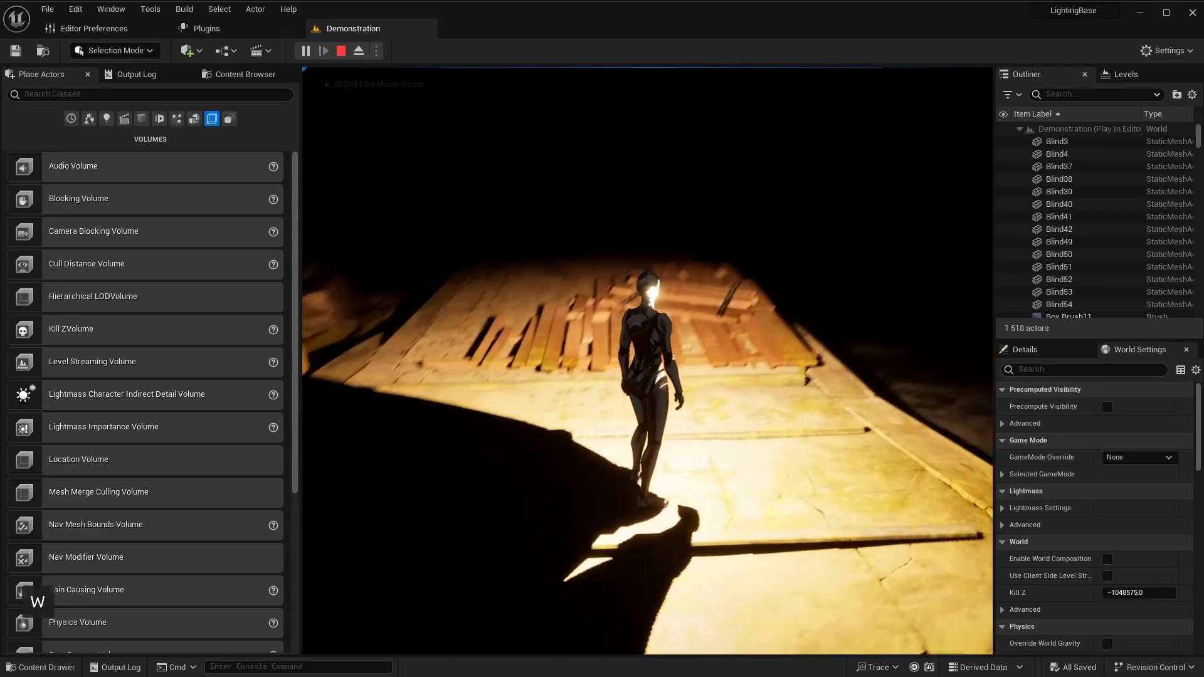
key(e)
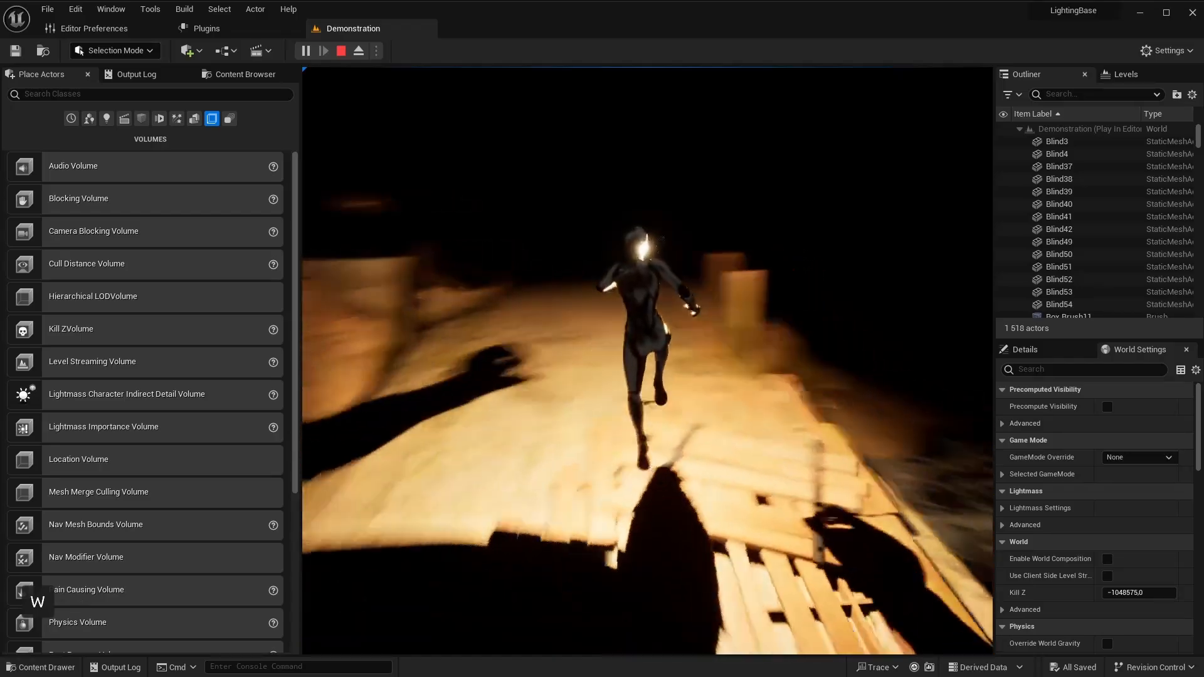
key(w)
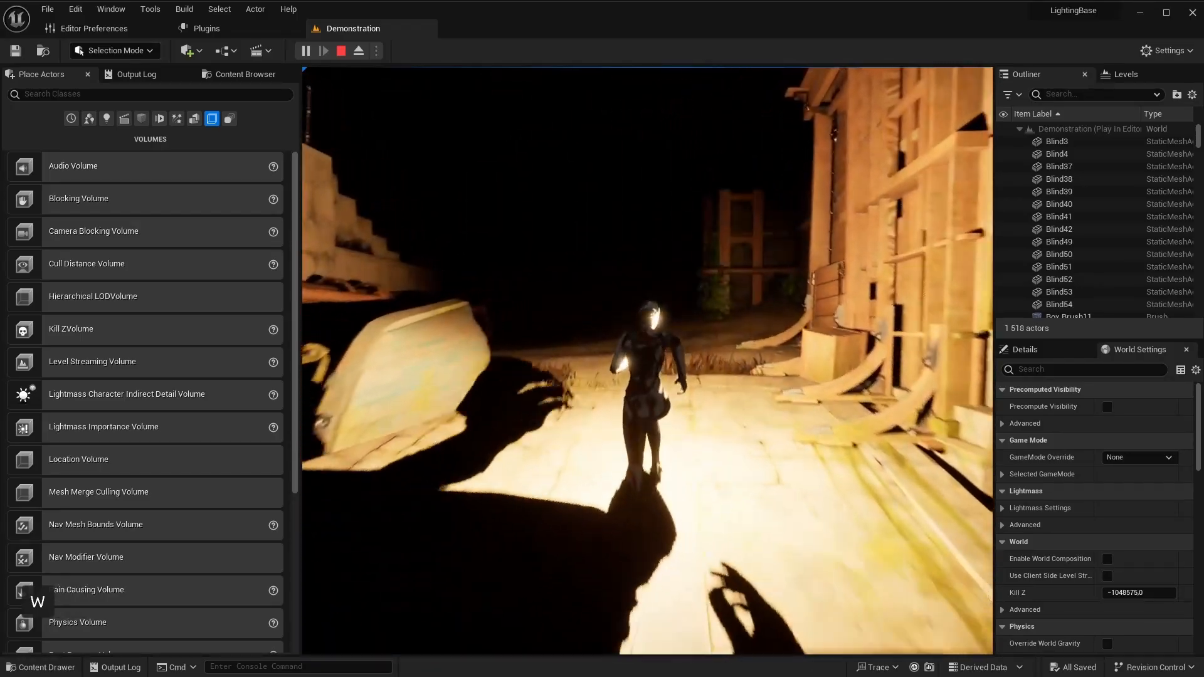
key(w)
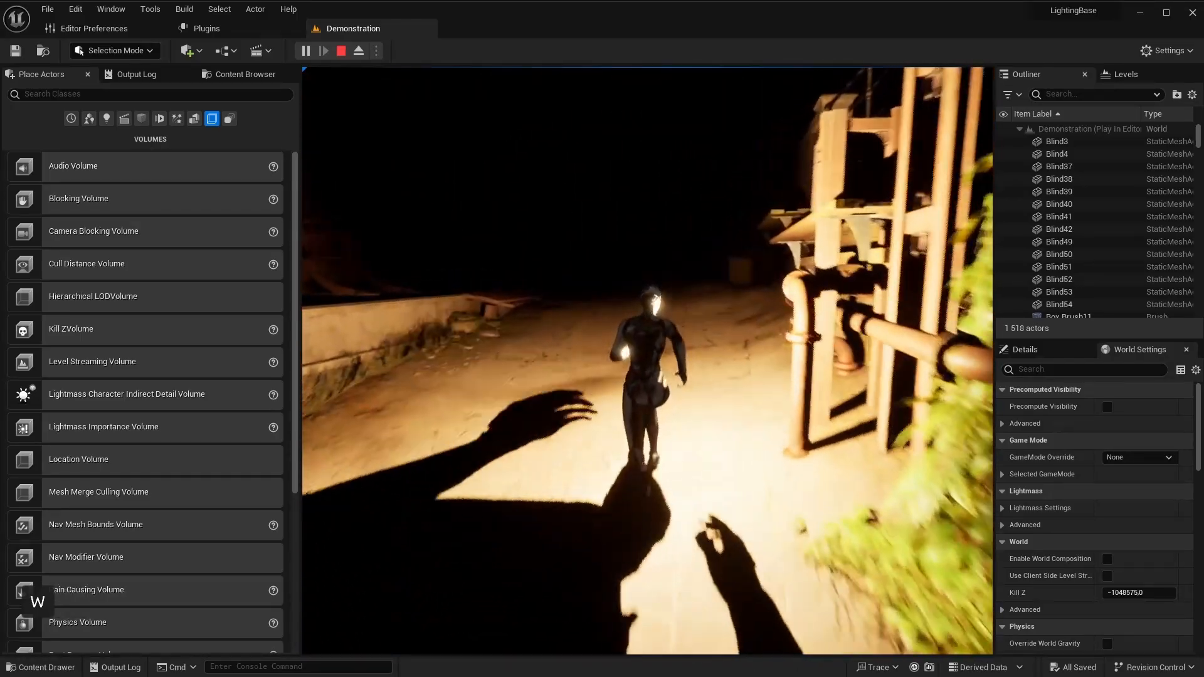
key(a)
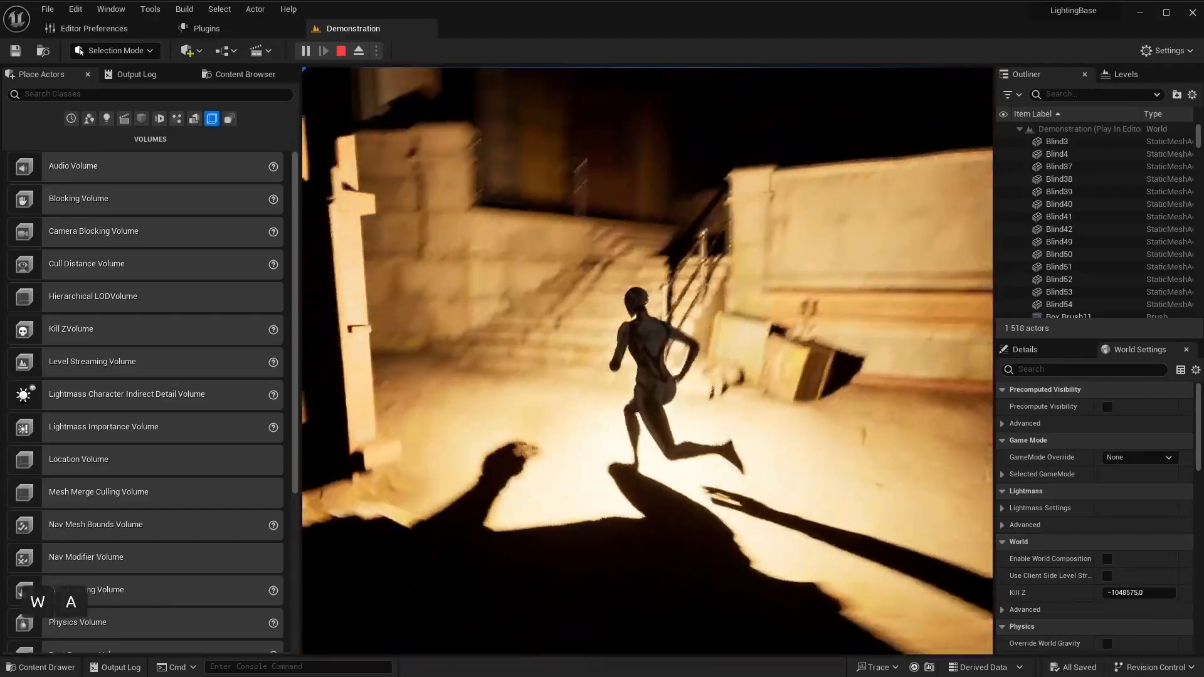
key(d)
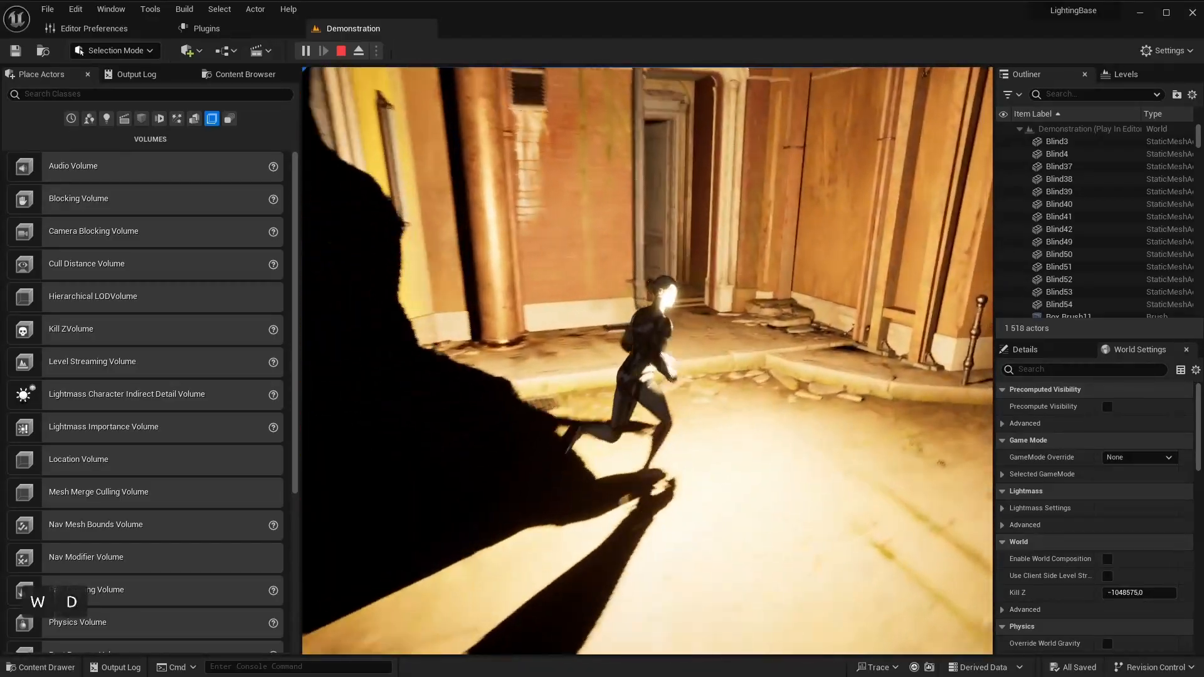
key(Escape)
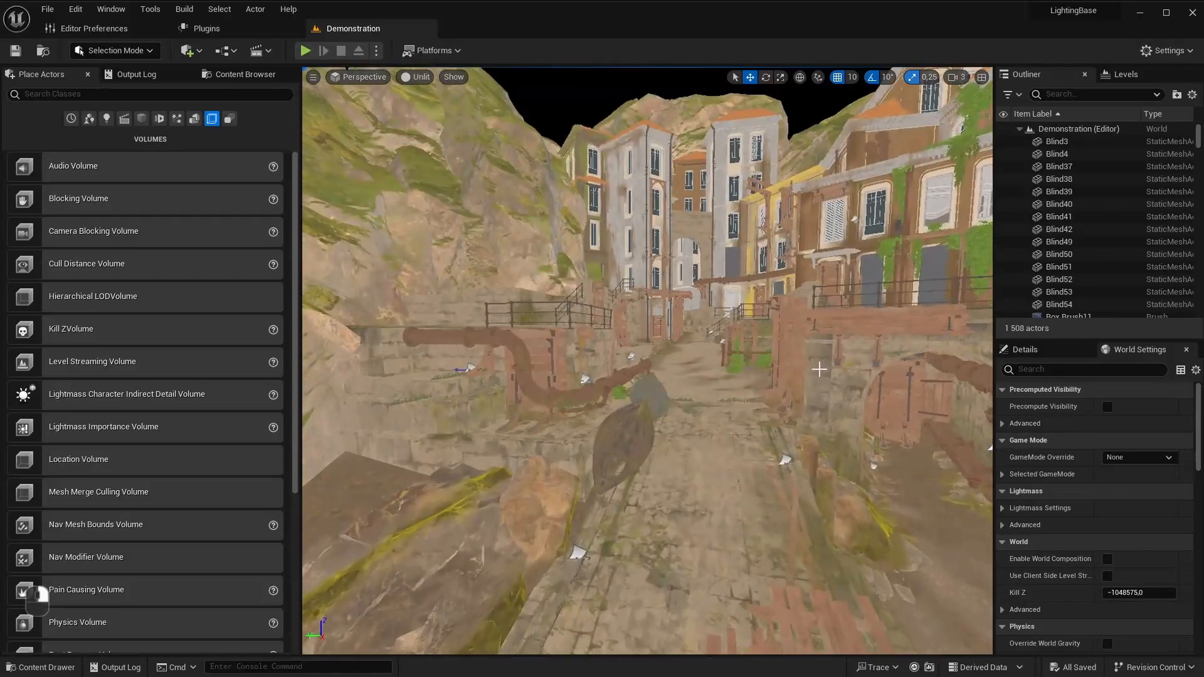
Step: Create a new folder named Maps directly inside the project's Content folder
drag(819, 369, 776, 382)
key(ctrl+space)
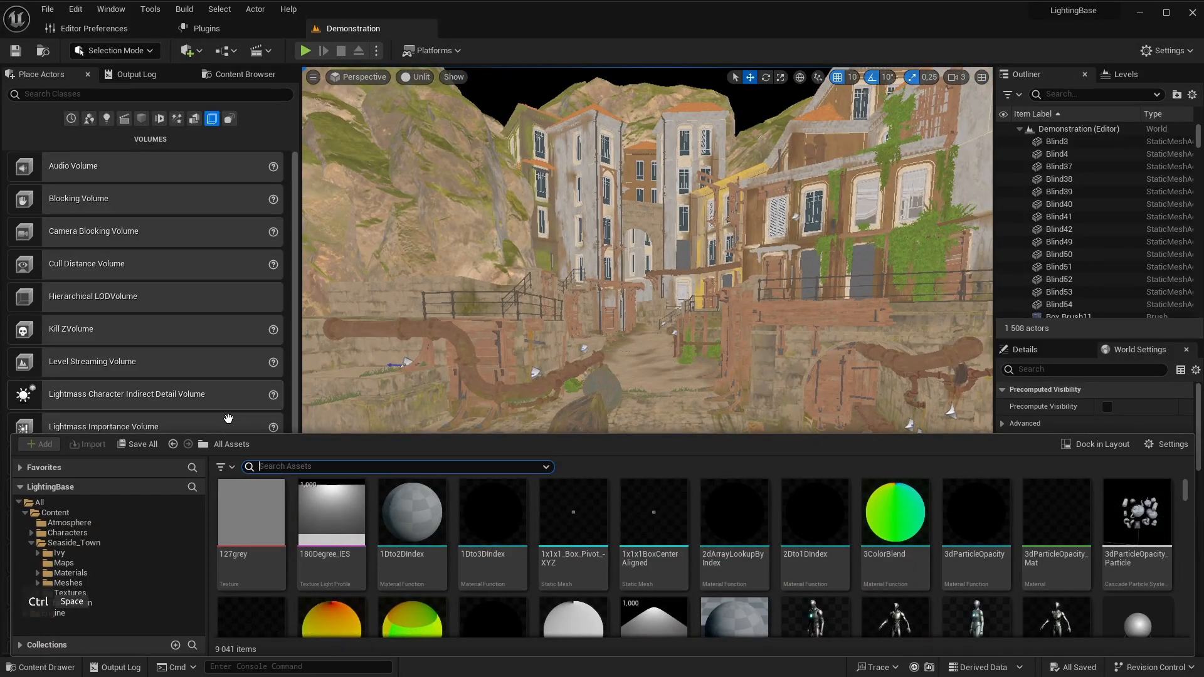
click(63, 562)
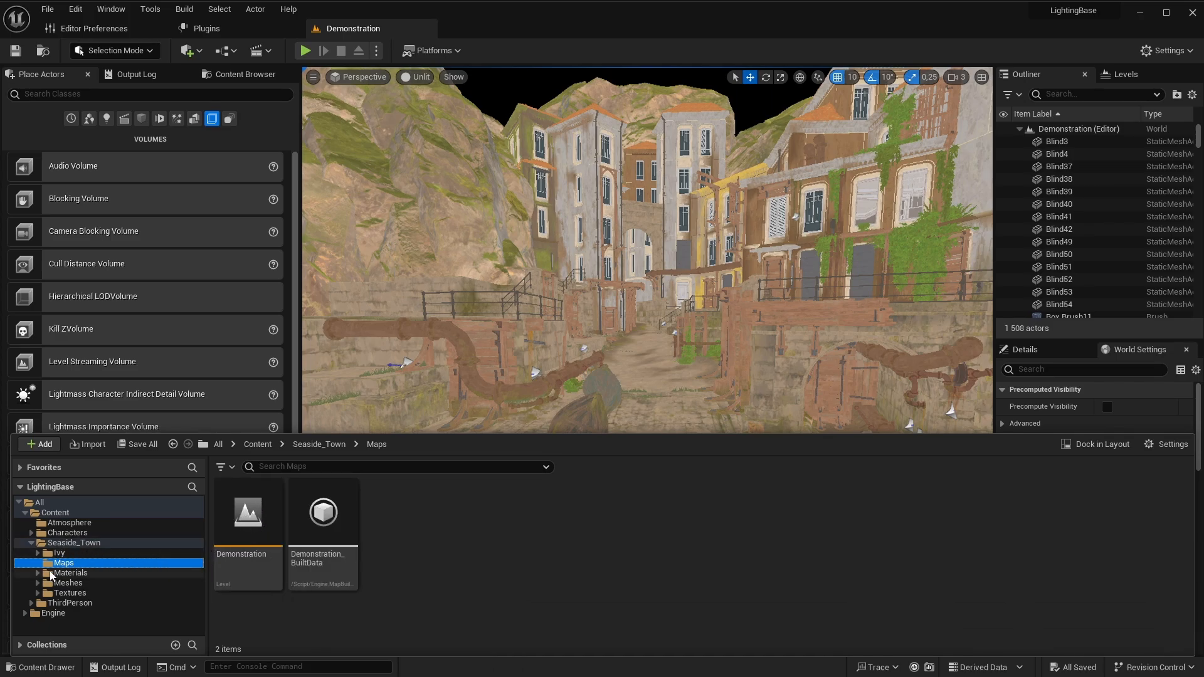
click(55, 512)
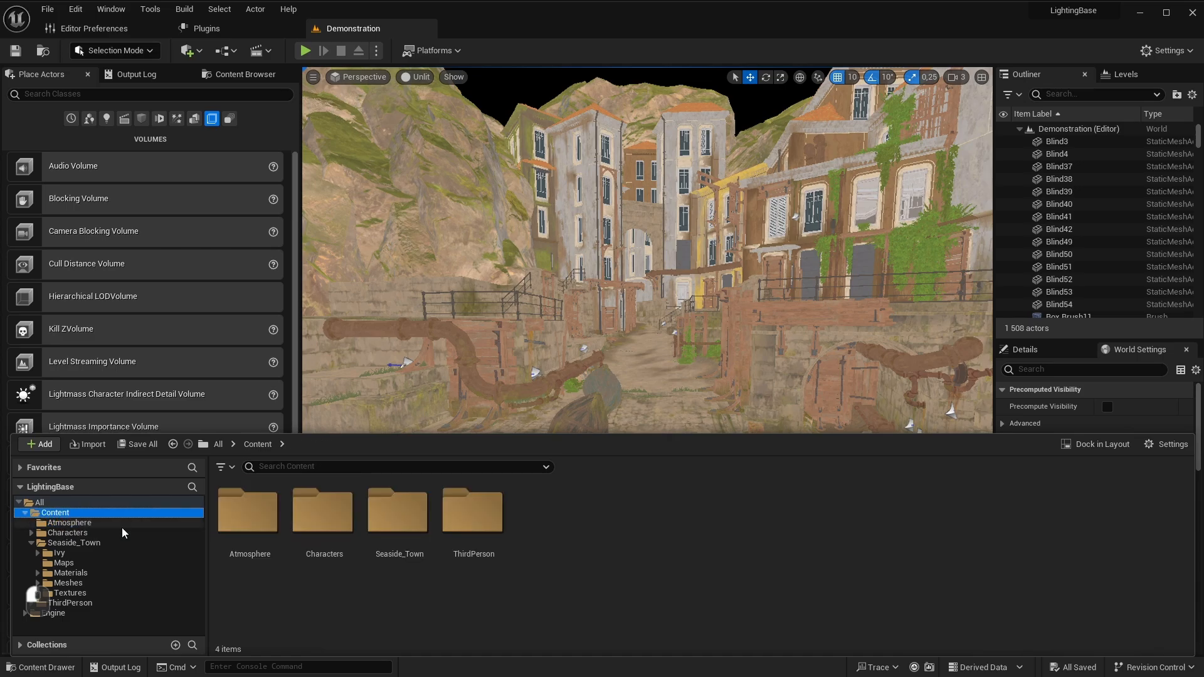
right_click(598, 521)
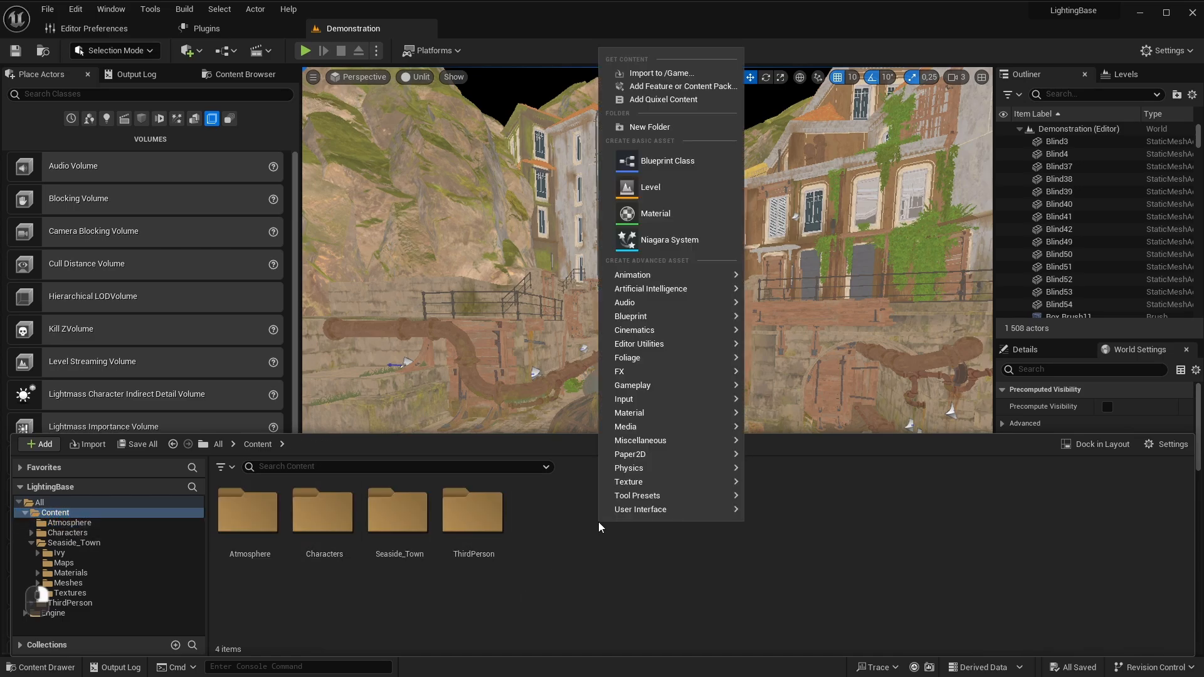
click(650, 127)
text(Maps)
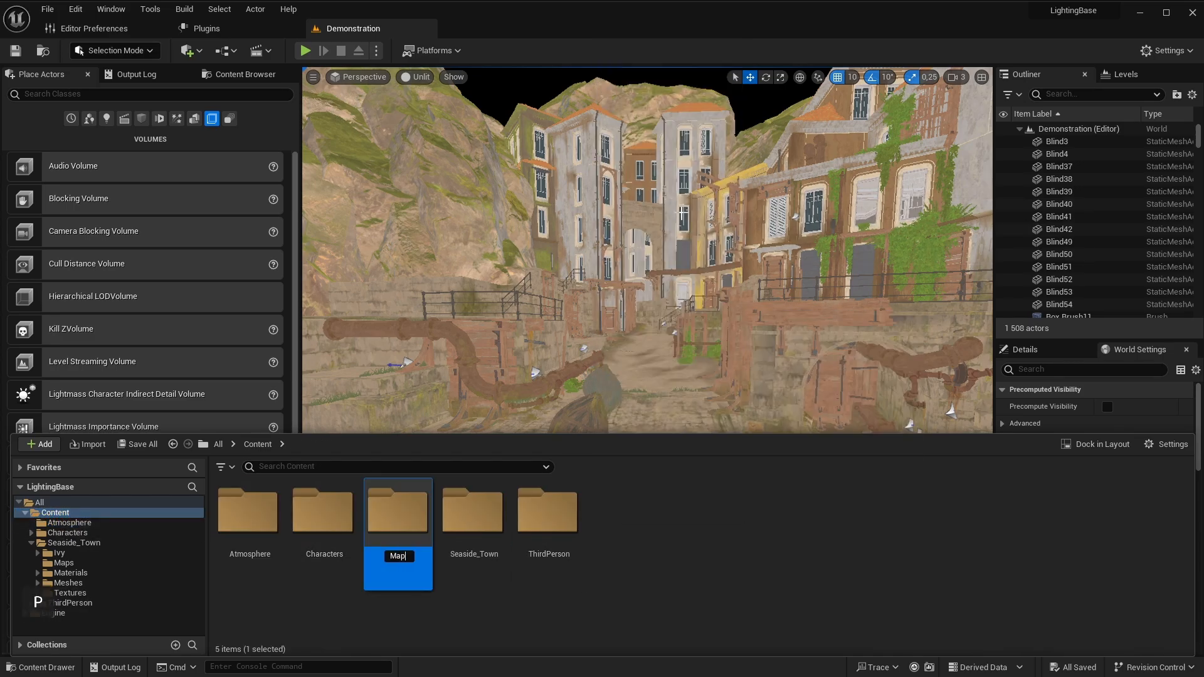
key(Return)
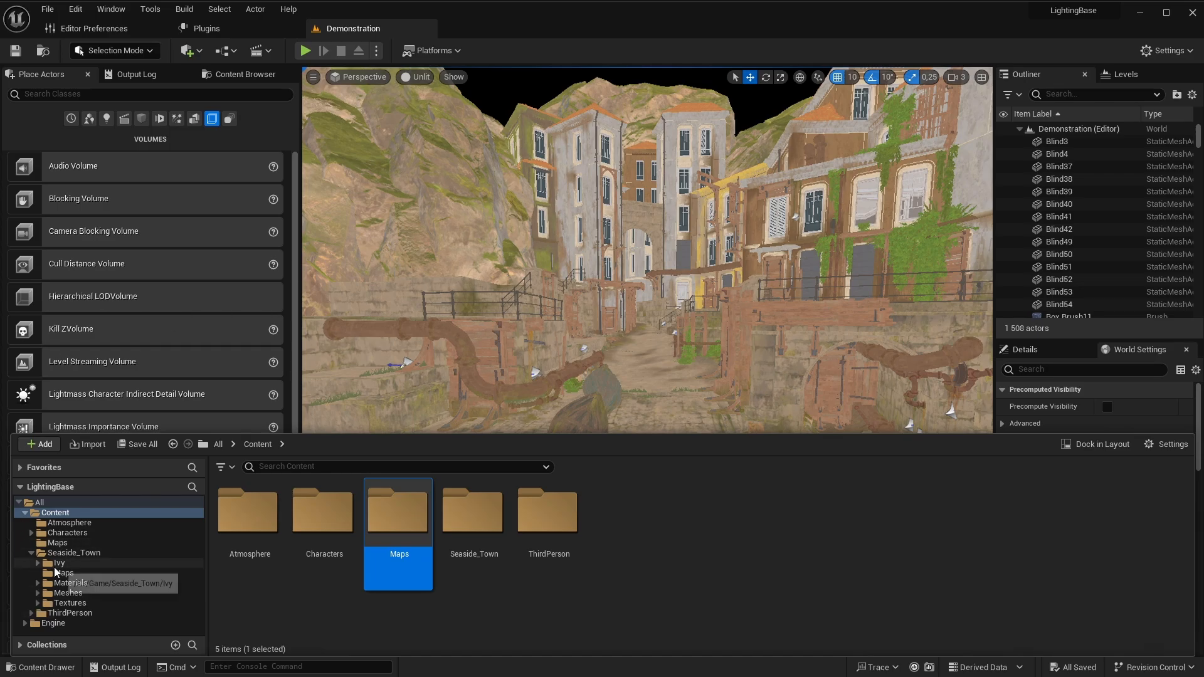
Step: Copy the Demonstration level from Seaside_Town/Maps into the new Content/Maps folder
click(64, 573)
drag(247, 521, 69, 545)
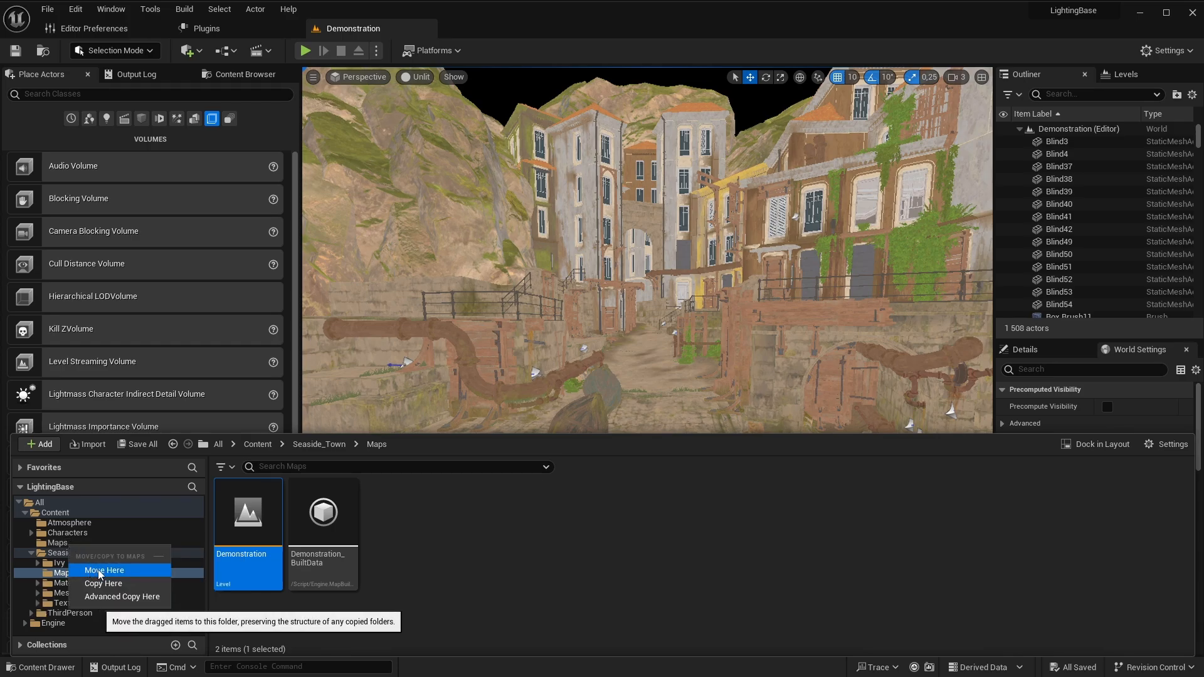
click(107, 588)
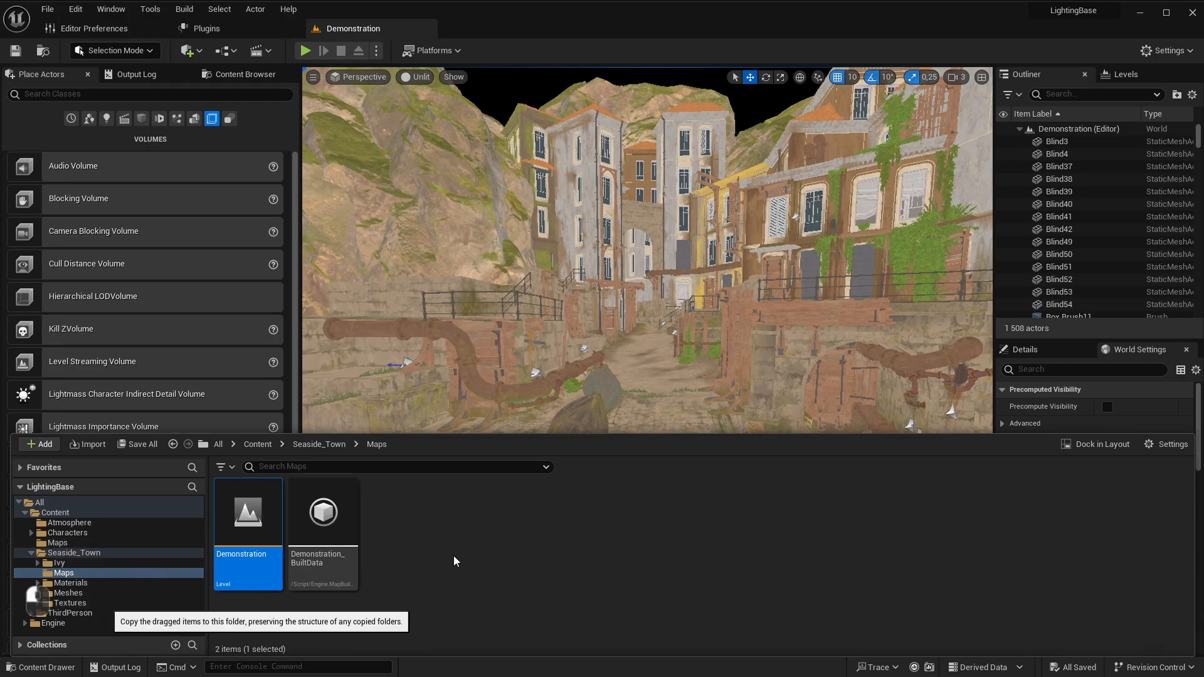
Step: Rename the level copy in Content/Maps as Demonstration_BL and save it
click(91, 542)
click(251, 534)
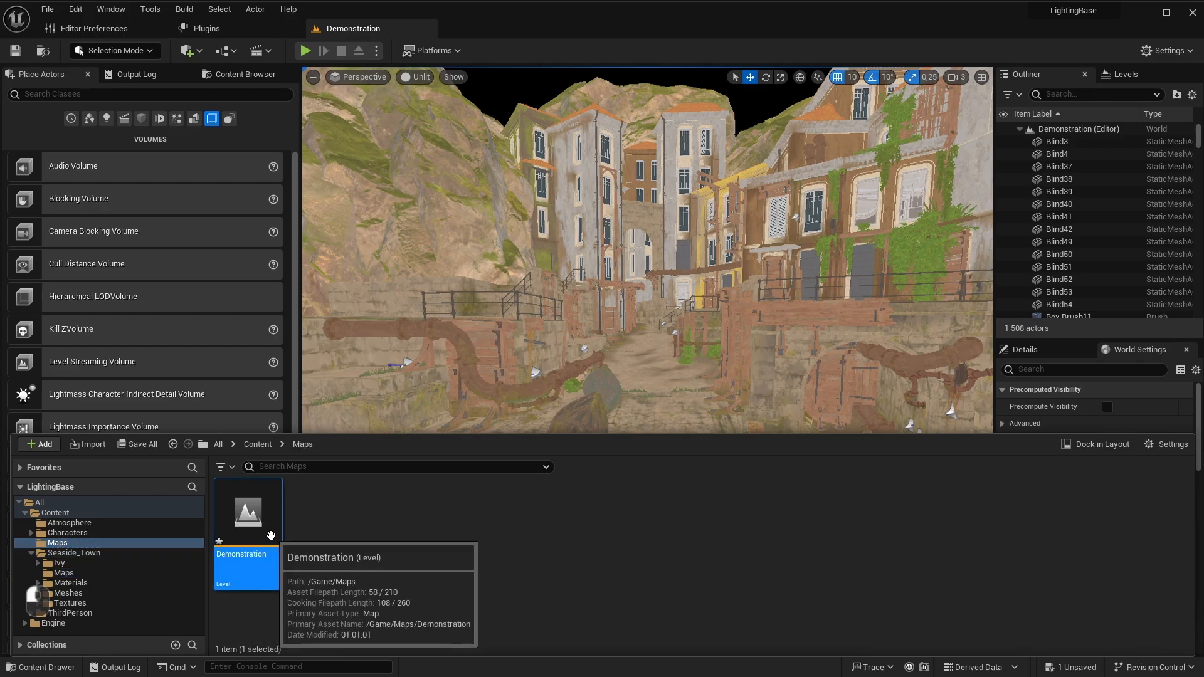
key(F2)
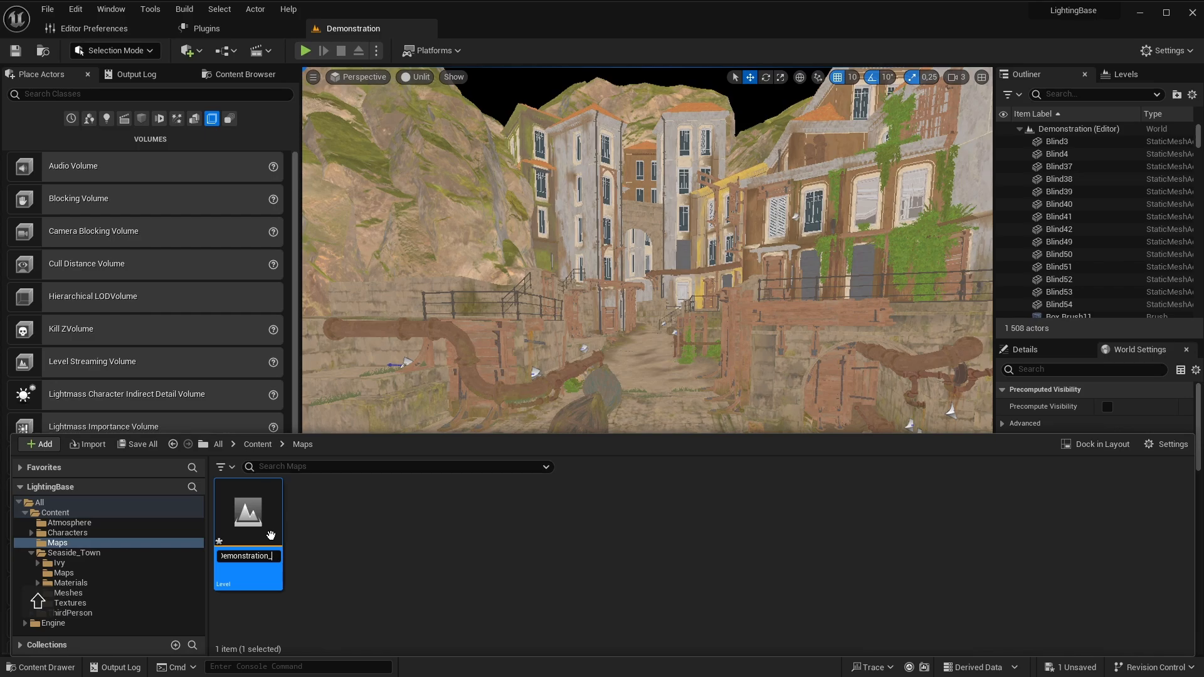
text(_BL)
key(Return)
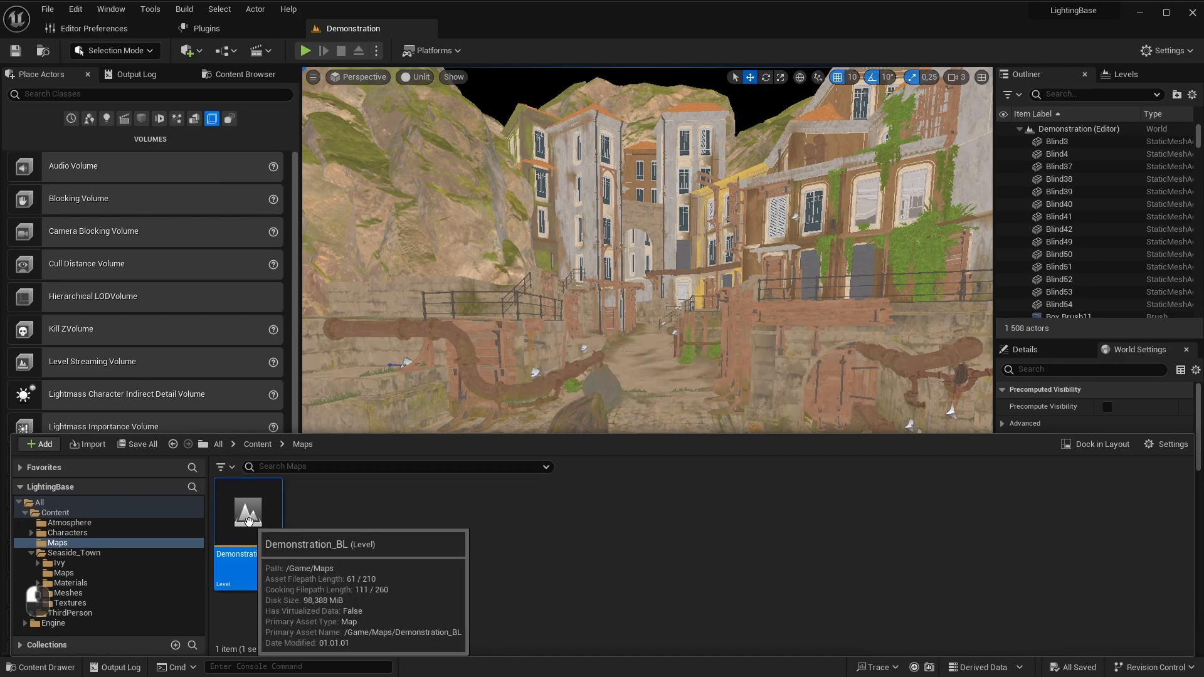
key(ctrl+s)
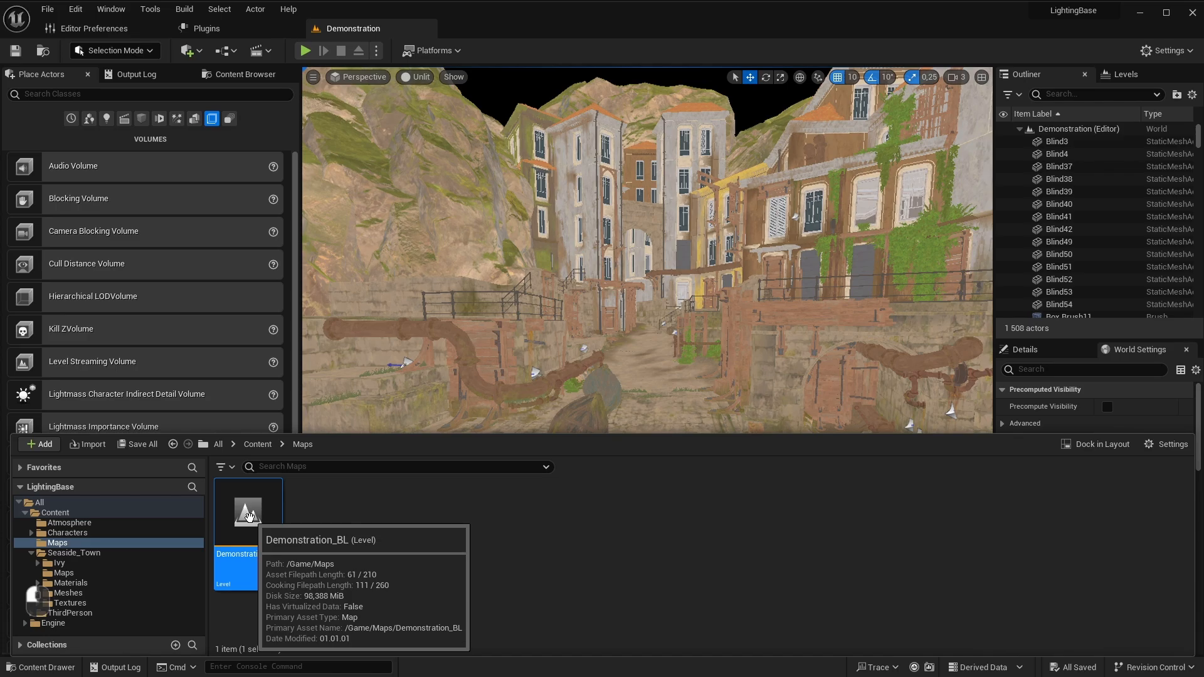
Step: Open the Demonstration_BL level for editing and frame the town from the pier
double_click(249, 515)
right_drag(702, 387, 664, 401)
key(ctrl+space)
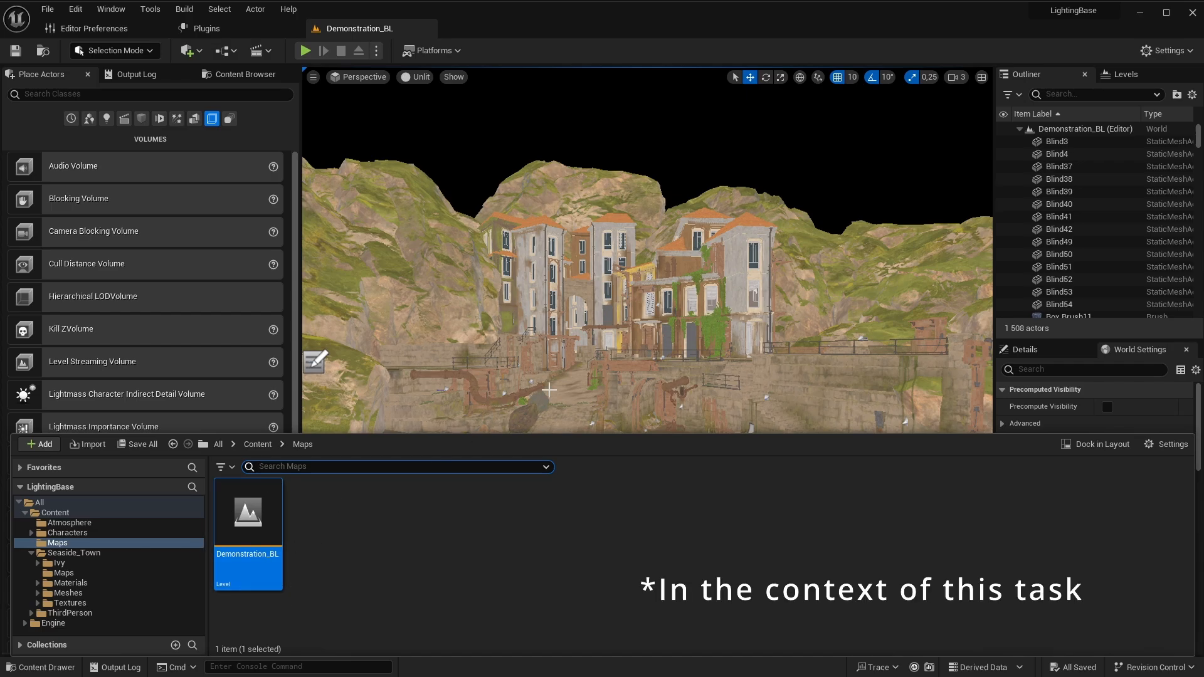
right_drag(601, 368, 571, 376)
key(a)
scroll(600, 368, down, 2)
key(s)
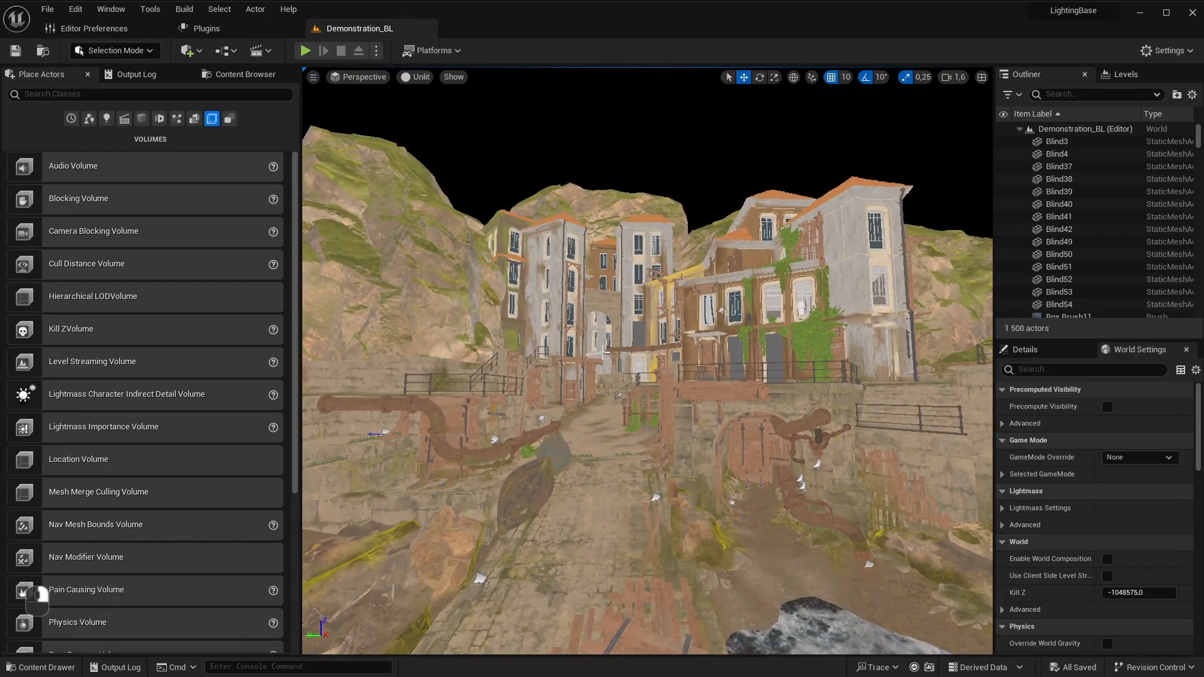
click(107, 119)
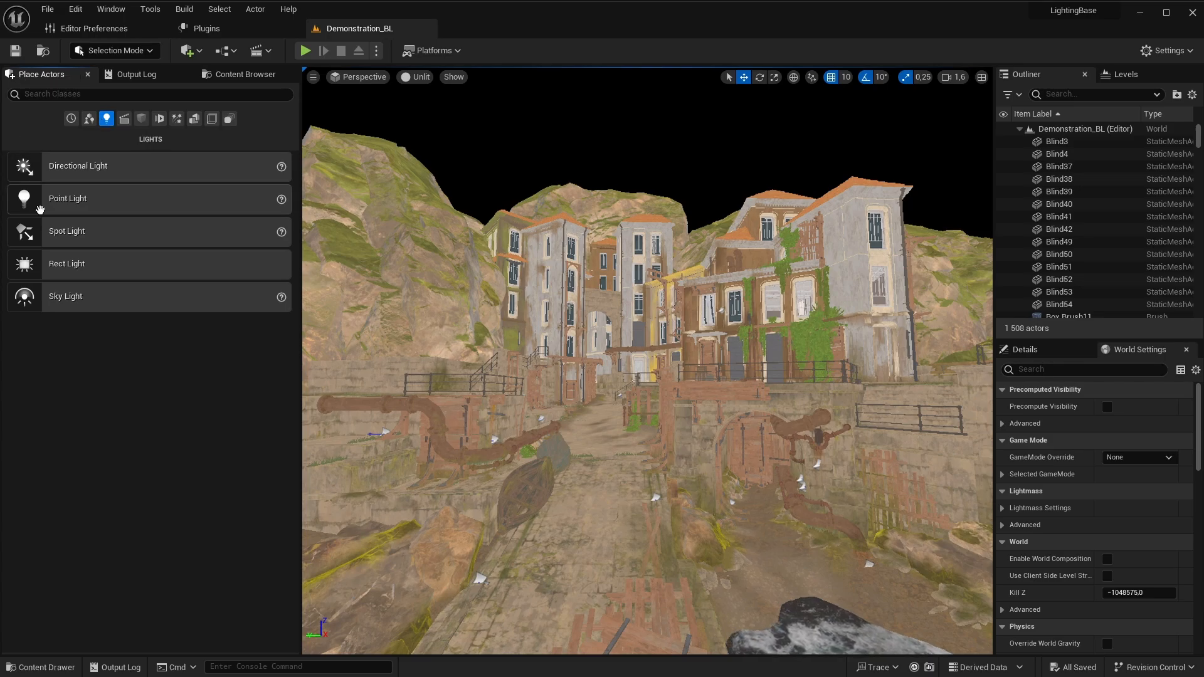
click(188, 50)
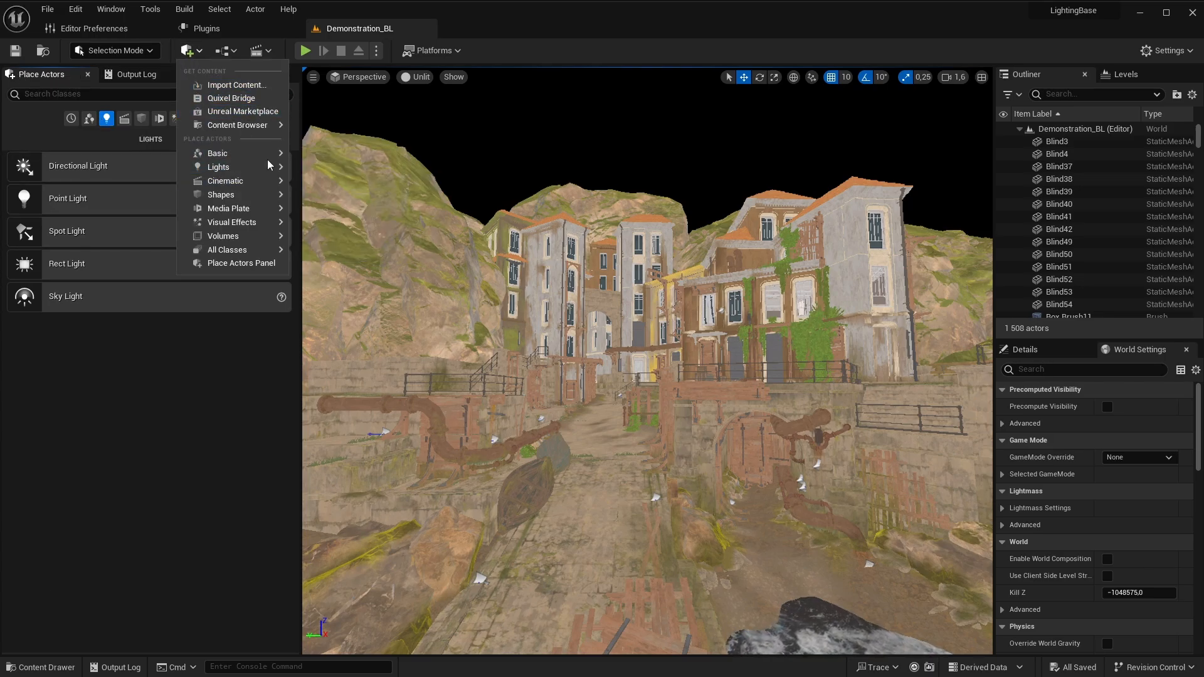
mouse_move(225, 236)
click(185, 395)
key(w)
right_drag(401, 188, 414, 232)
key(d)
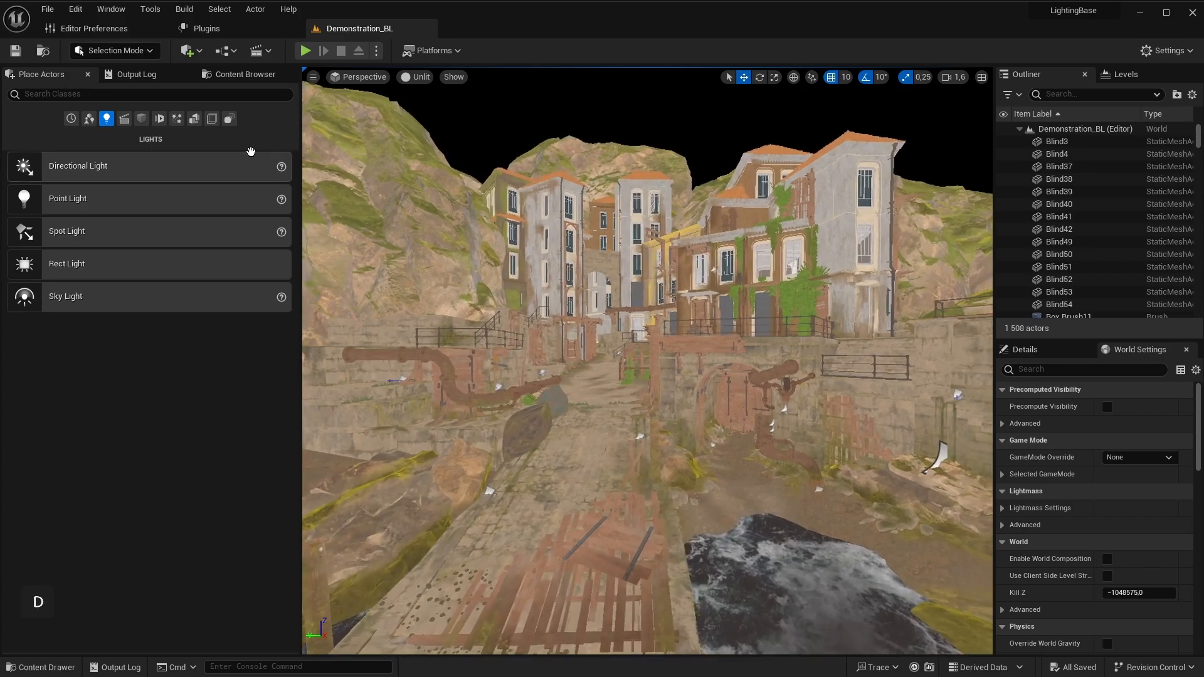
Step: Add a sky light and an atmospheric directional light through the Env. Light Mixer, and show the viewport in Lit mode
click(117, 14)
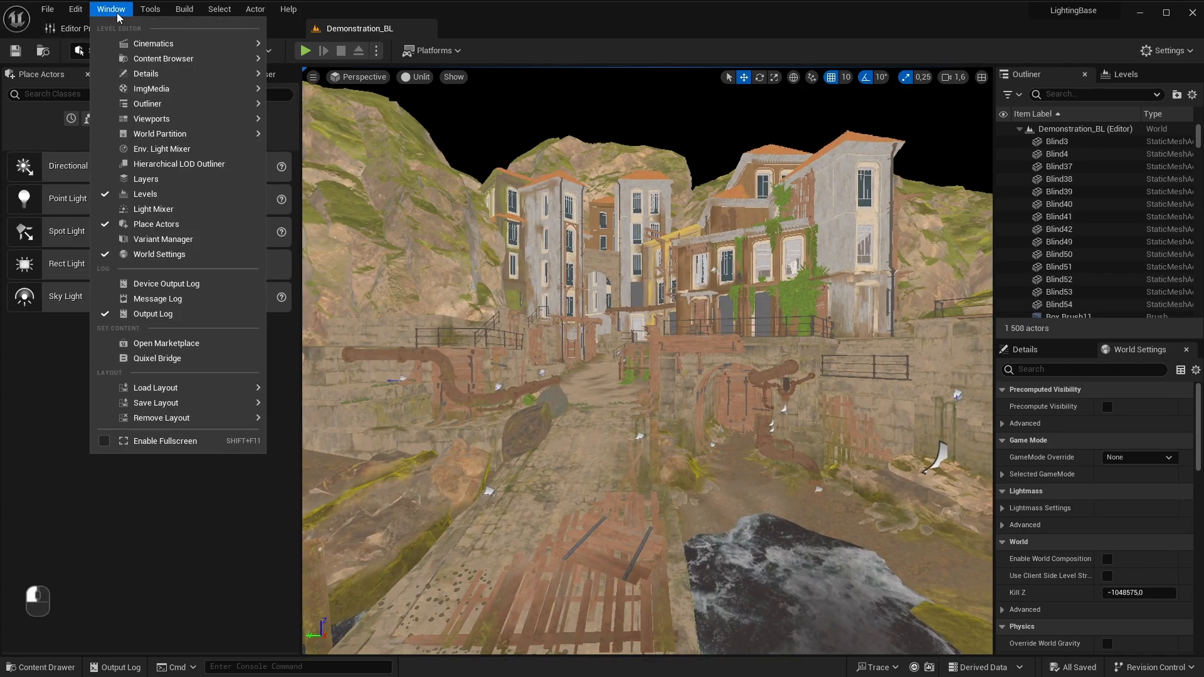
click(173, 150)
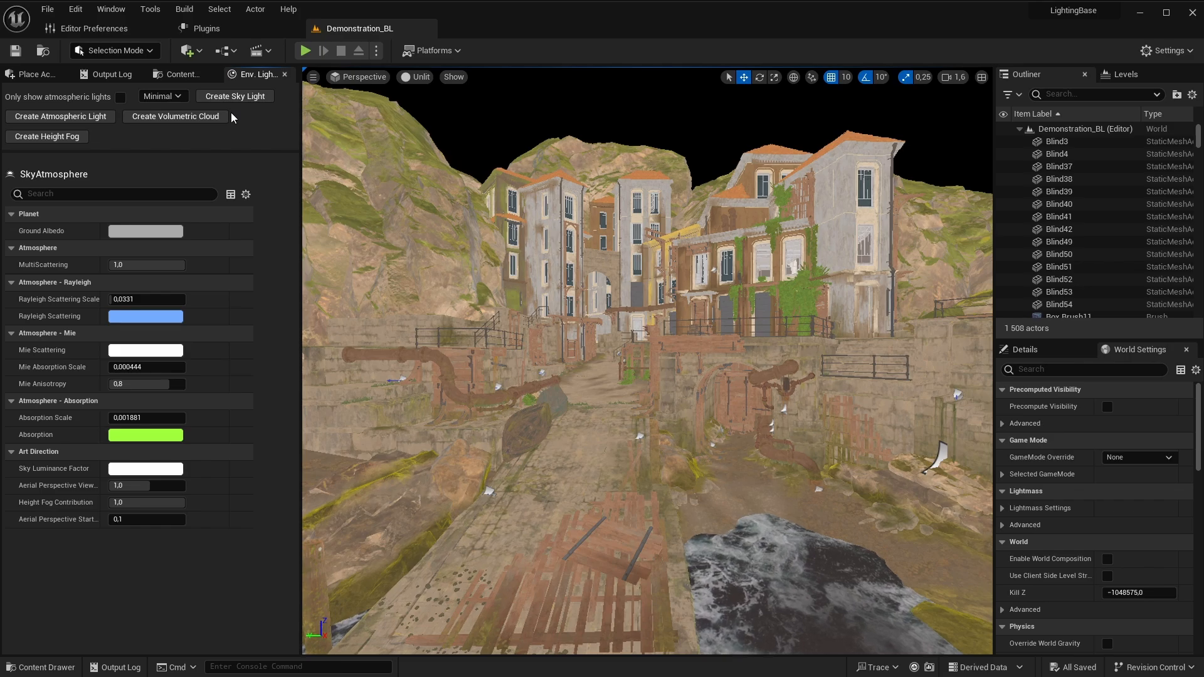
click(232, 97)
click(50, 118)
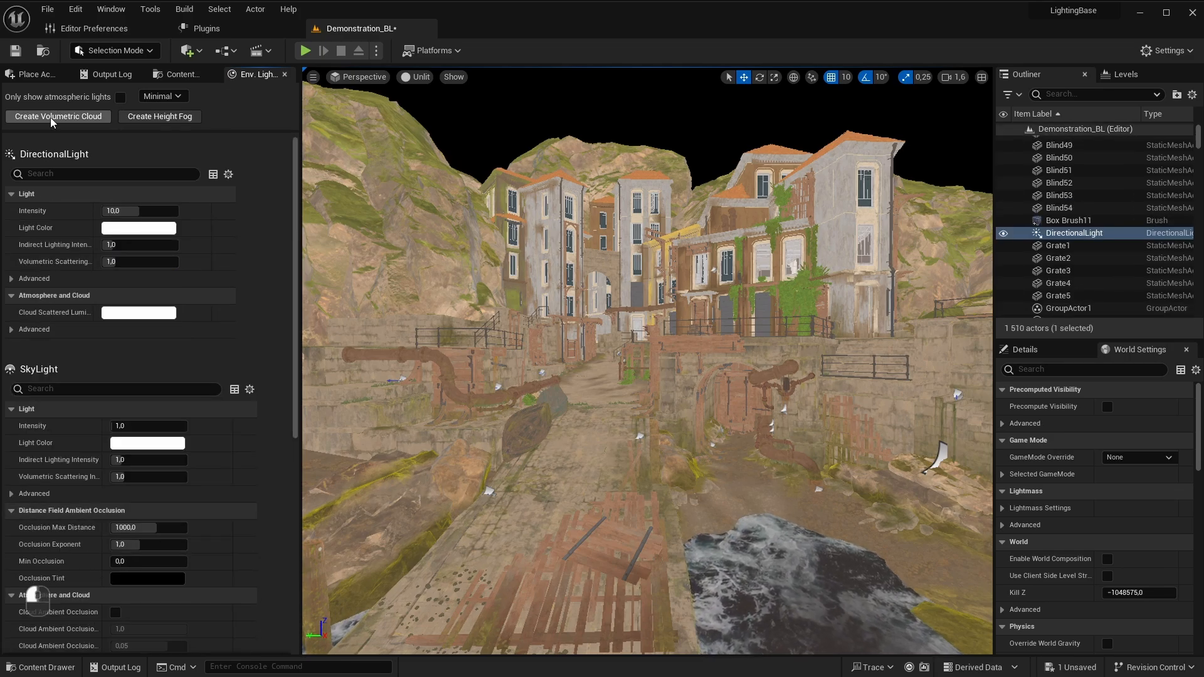
right_drag(449, 281, 483, 247)
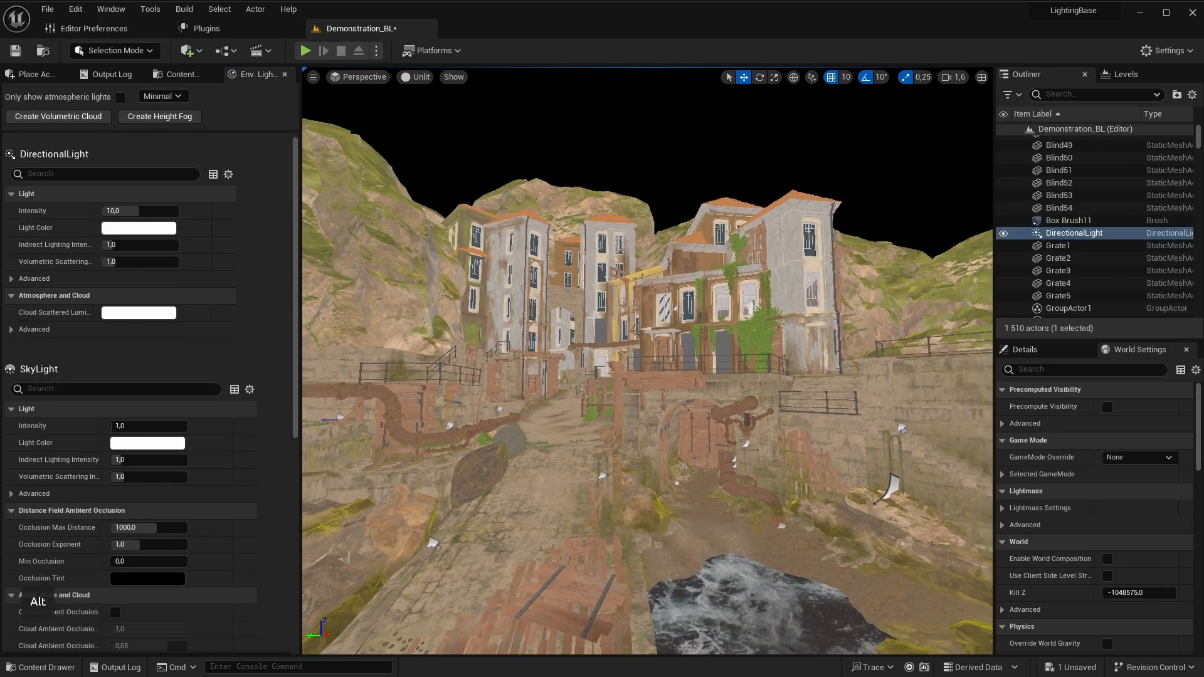
key(alt+4)
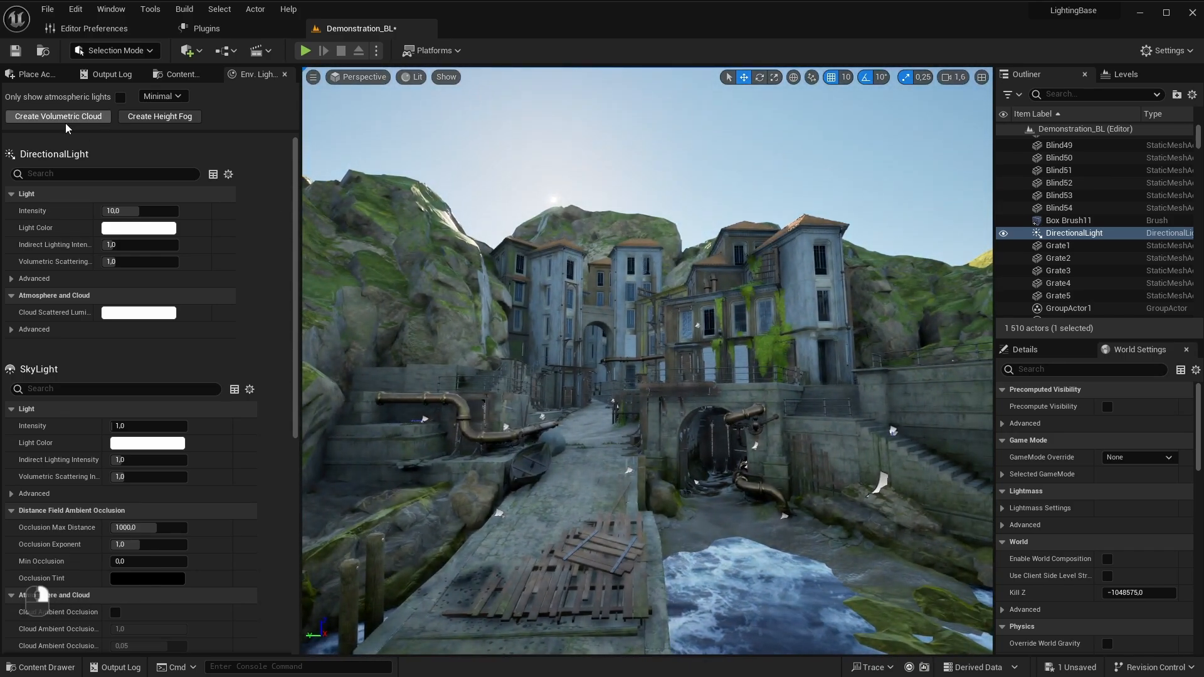
Step: Add a volumetric cloud and an exponential height fog to the level
click(53, 117)
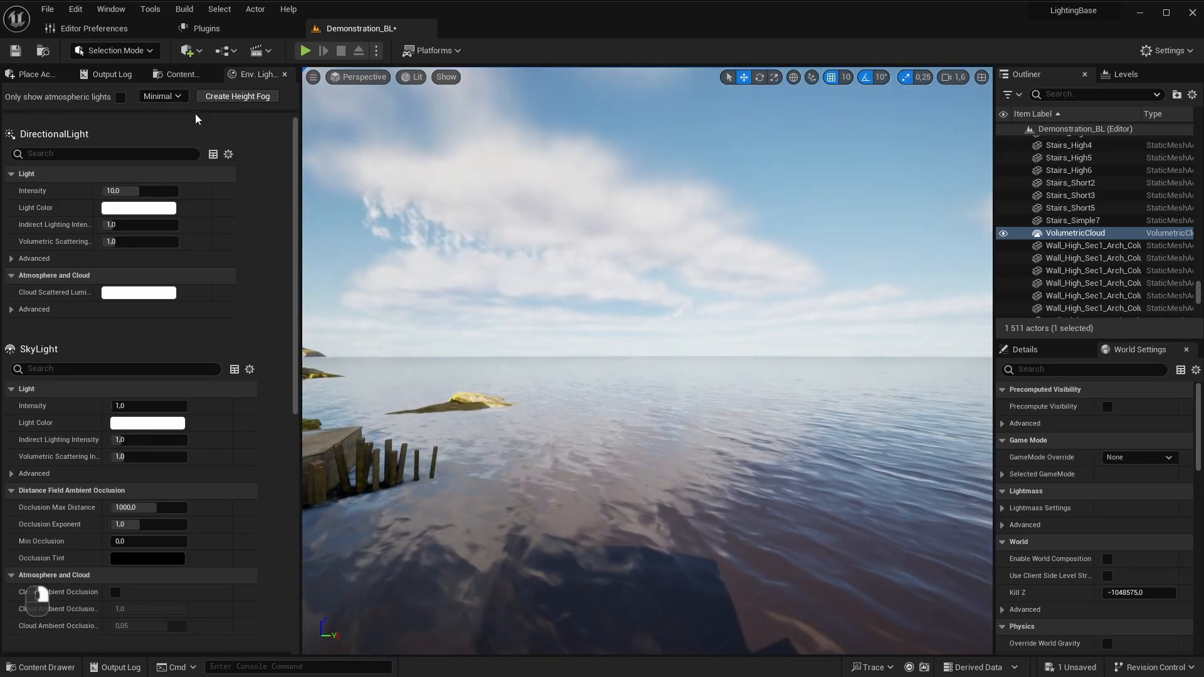
click(231, 99)
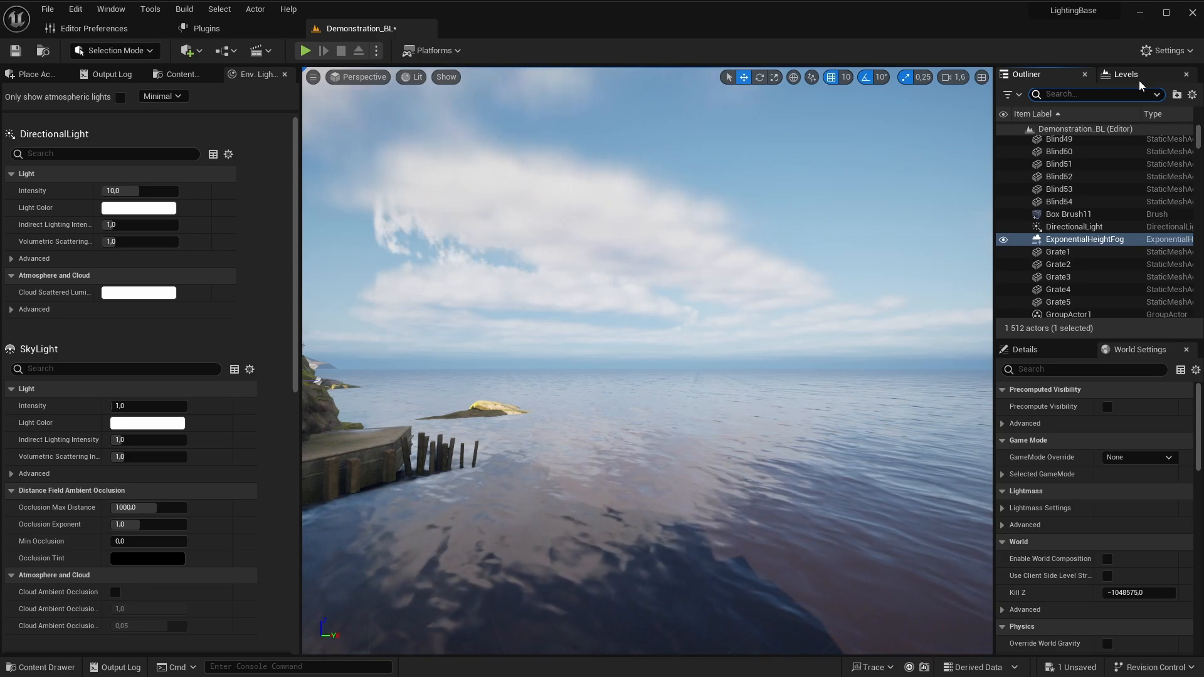
Step: Filter the Outliner with "light || fog || cloud" to list only the lighting, fog and cloud actors
text(light)
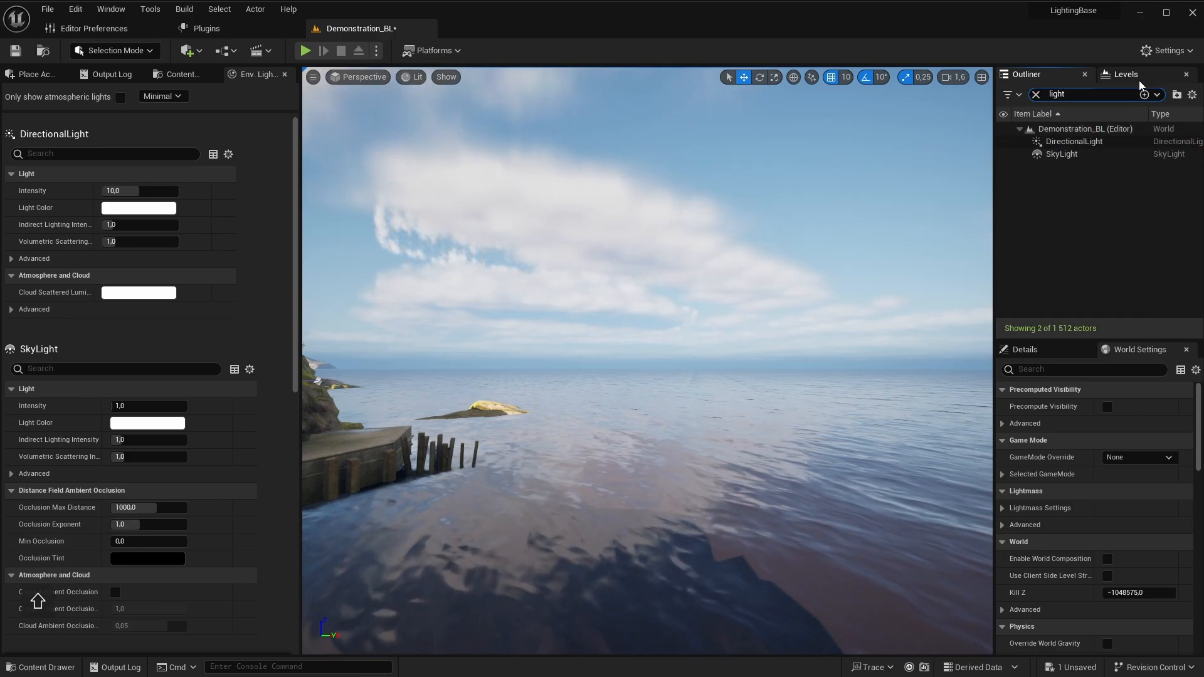
text( || )
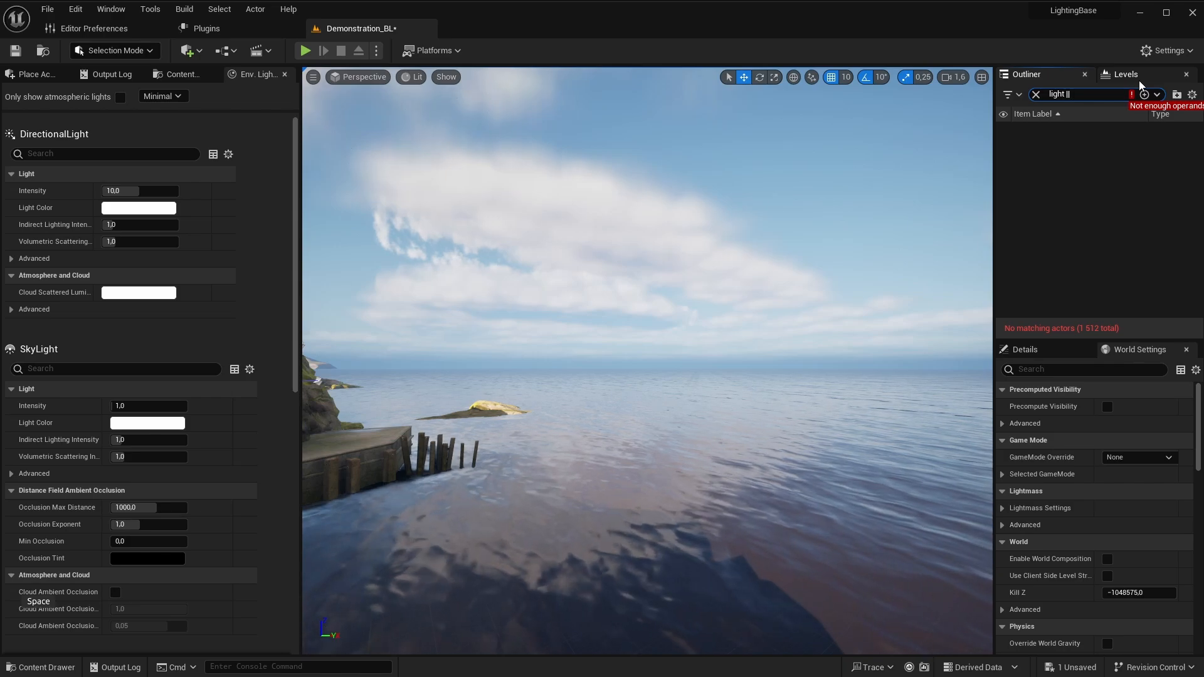
text(fog)
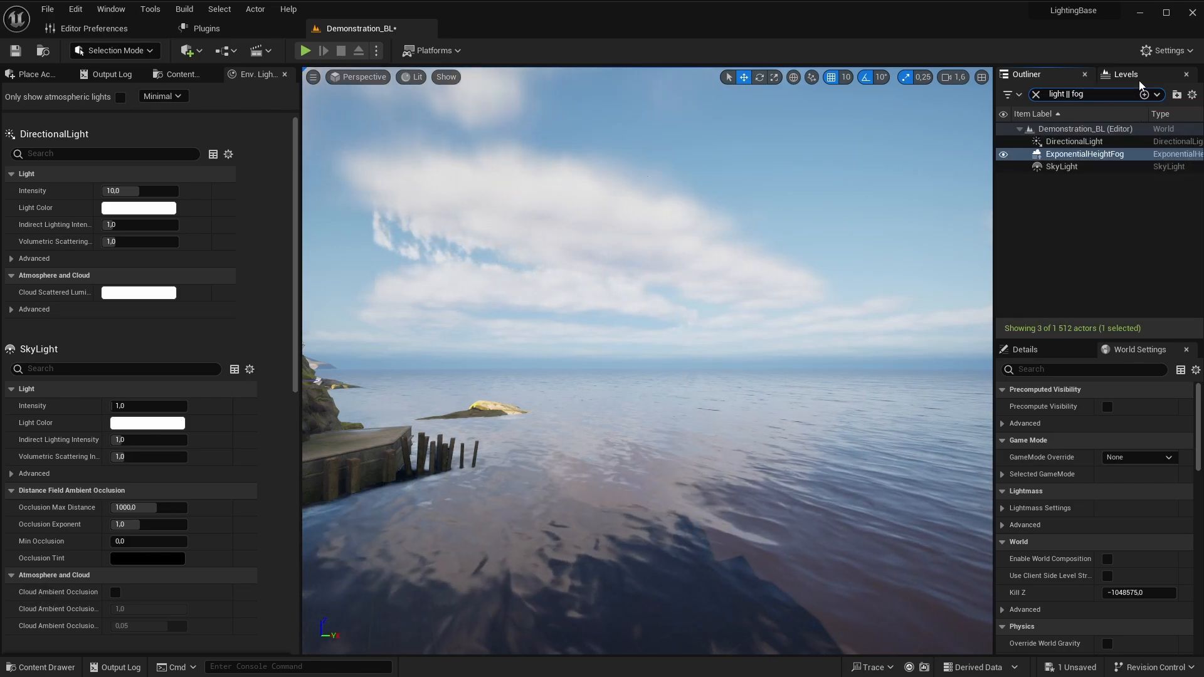
text( || c)
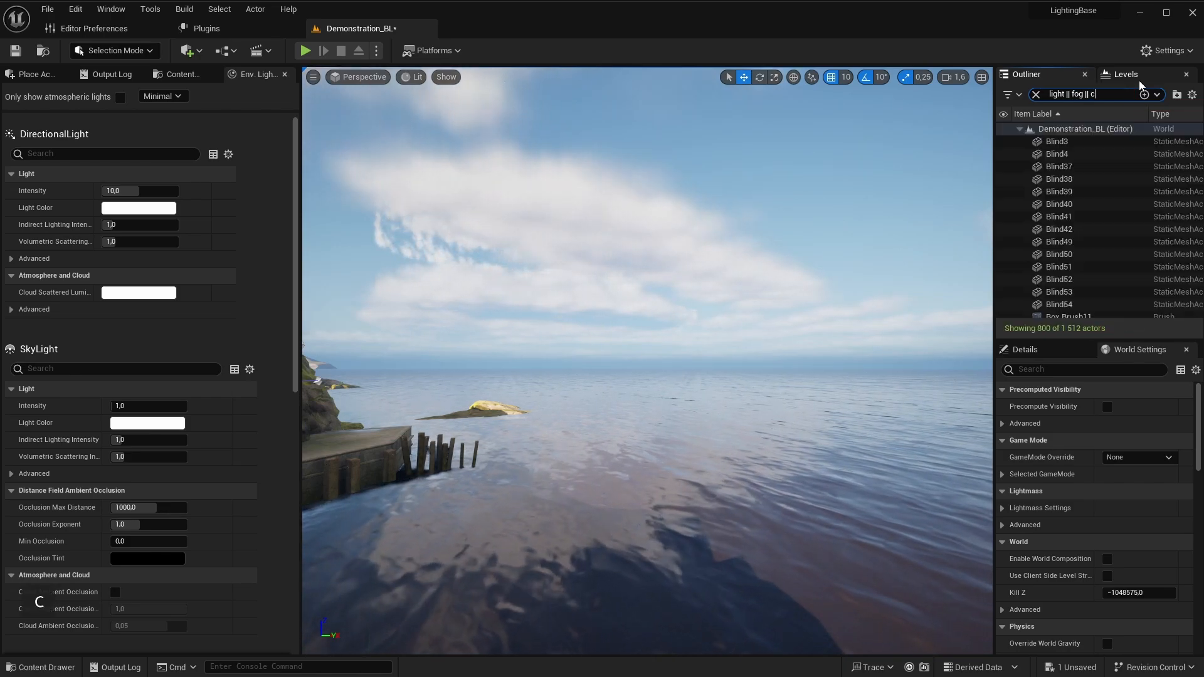
text(loud)
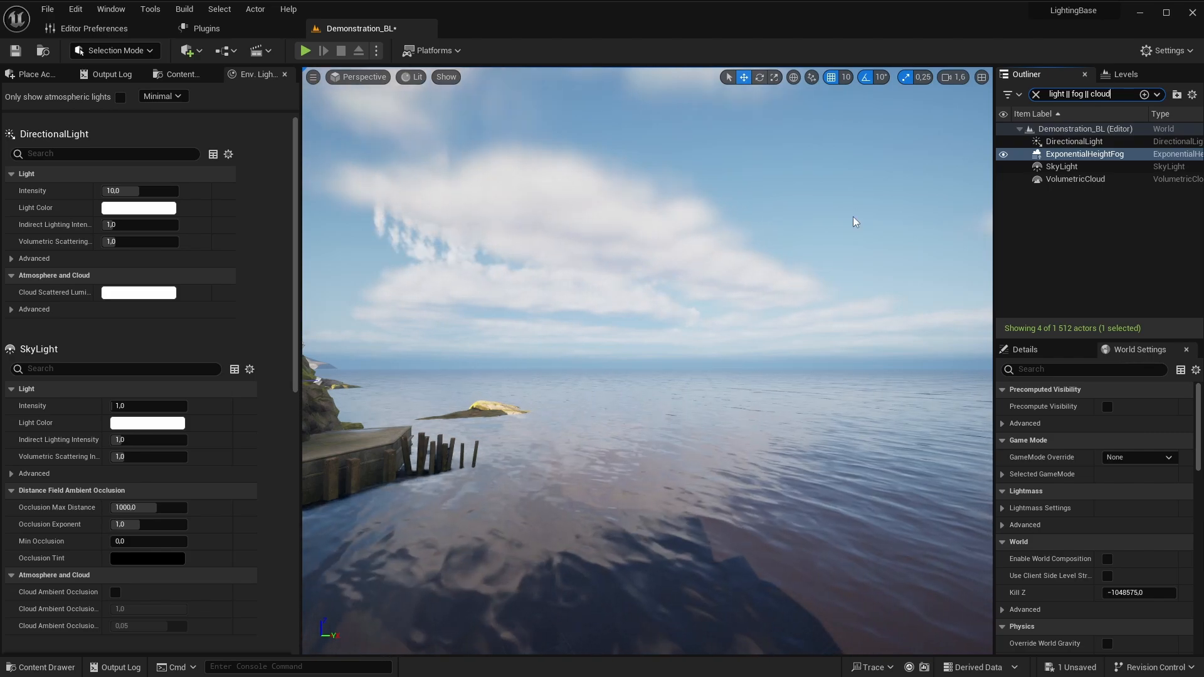
key(ctrl+space)
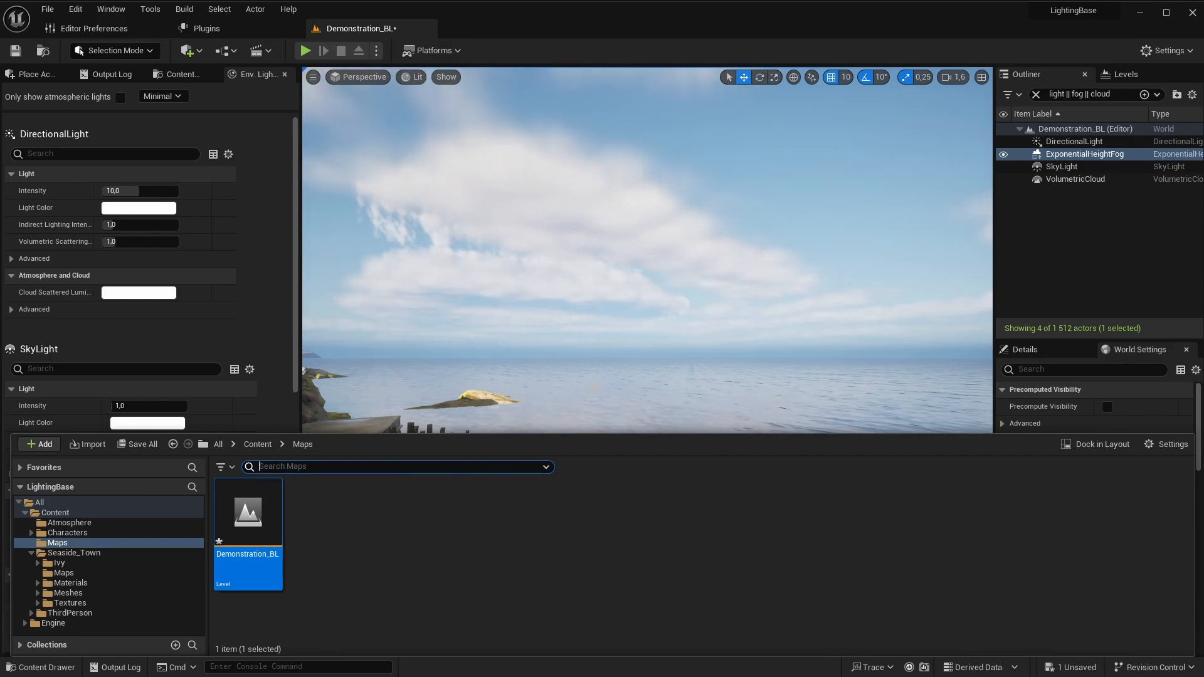
Step: Frame the town from the water, hide the directional light, height fog, sky light and volumetric cloud together, and show them again
right_drag(766, 257, 708, 285)
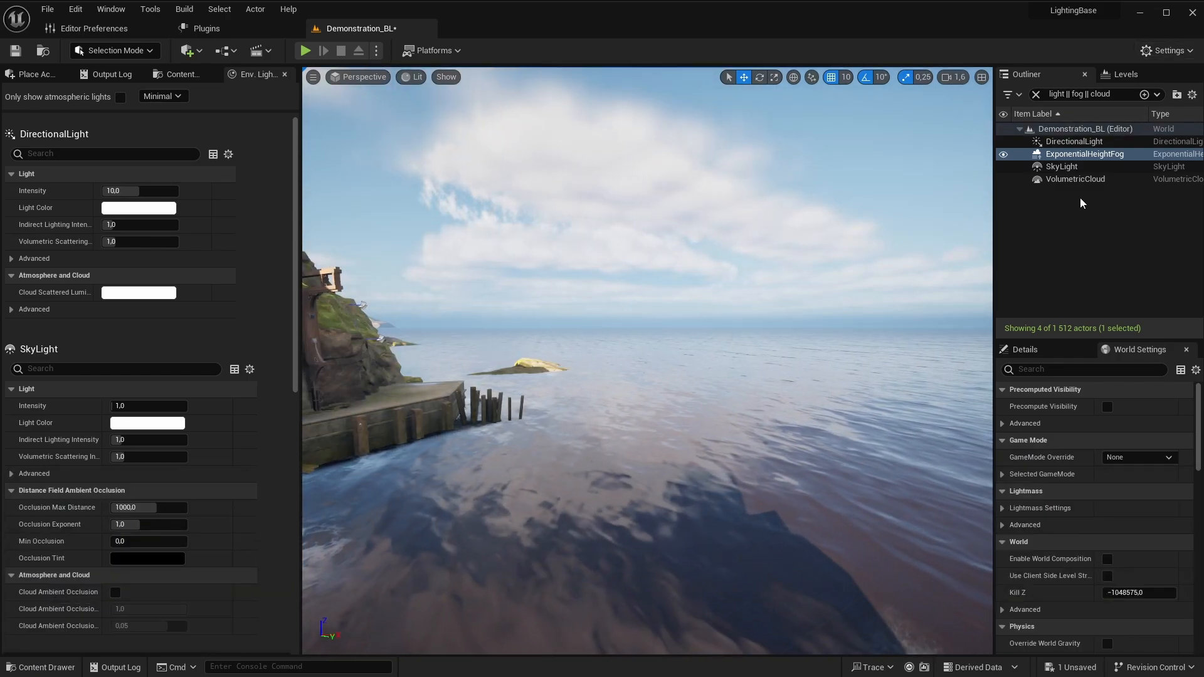
scroll(905, 254, down, 5)
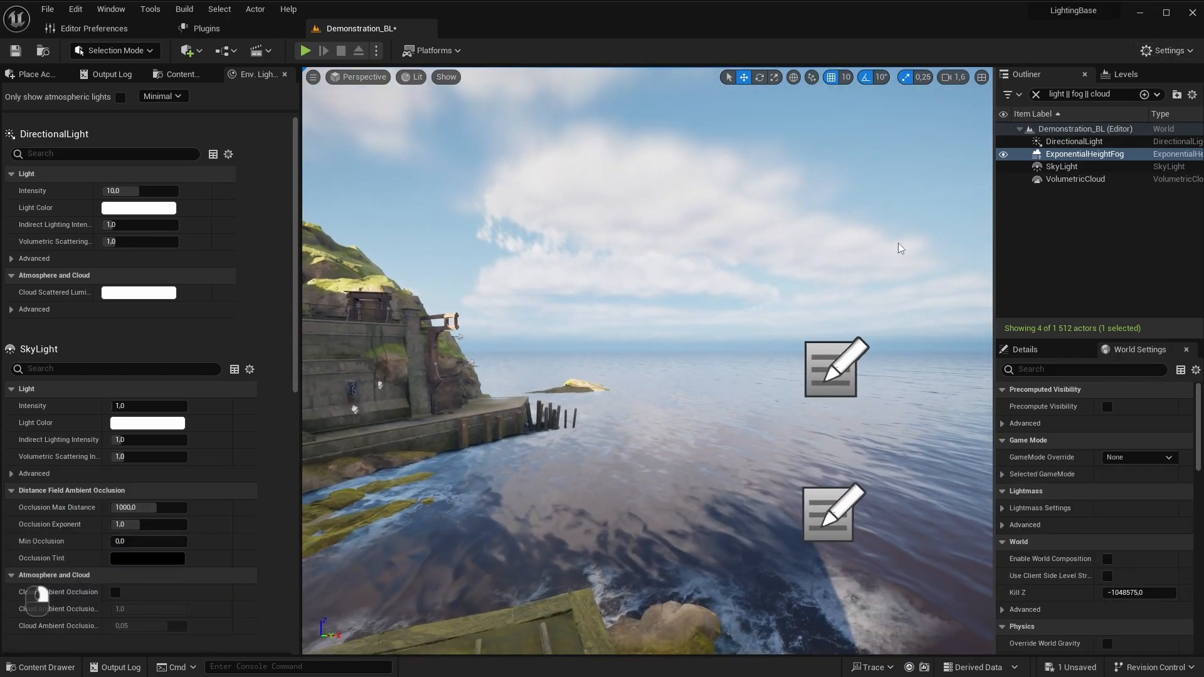
right_drag(900, 248, 708, 258)
click(1066, 142)
shift+click(1005, 180)
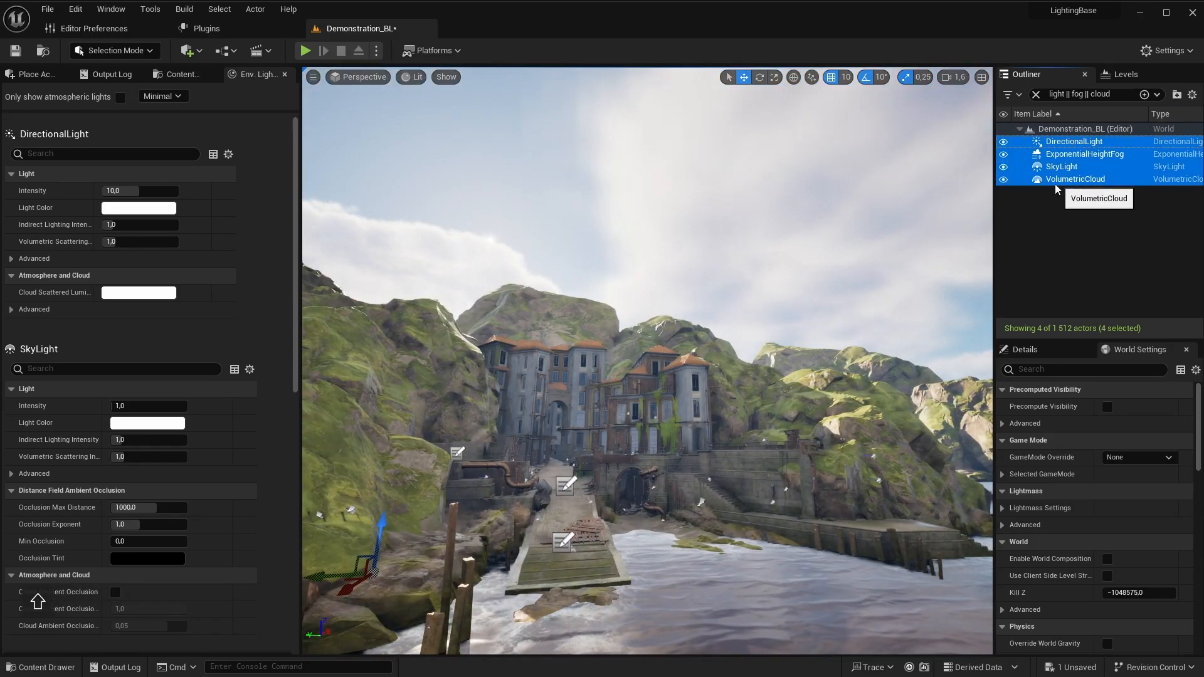
click(1003, 180)
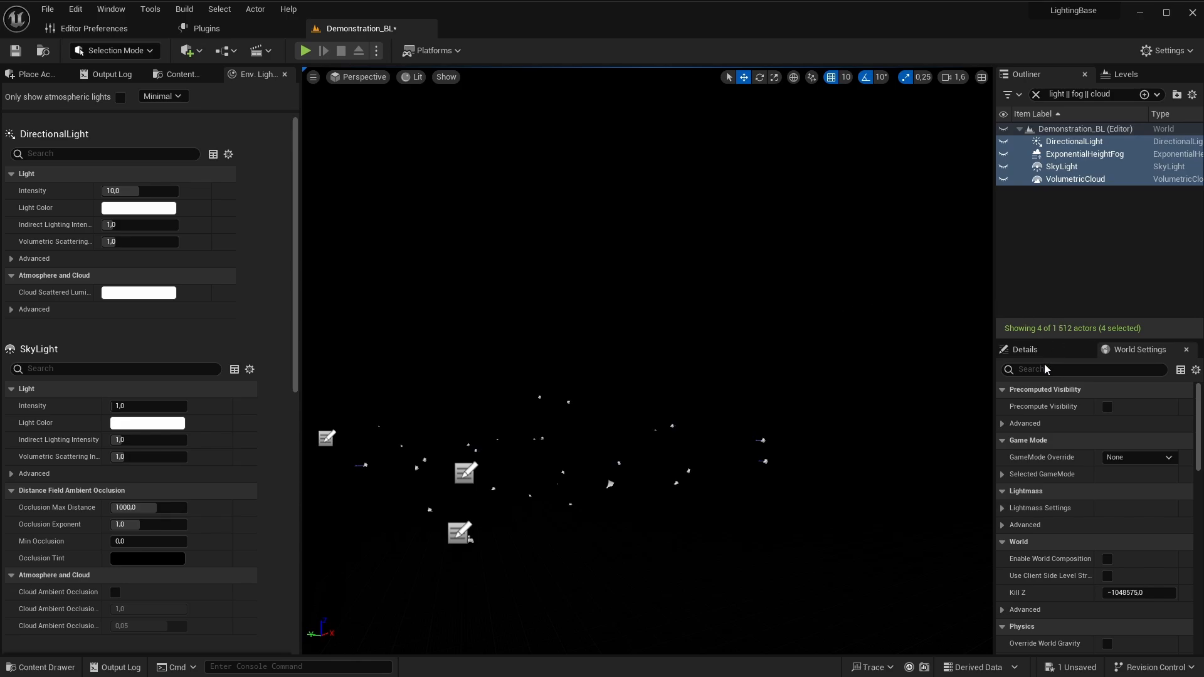
click(1024, 349)
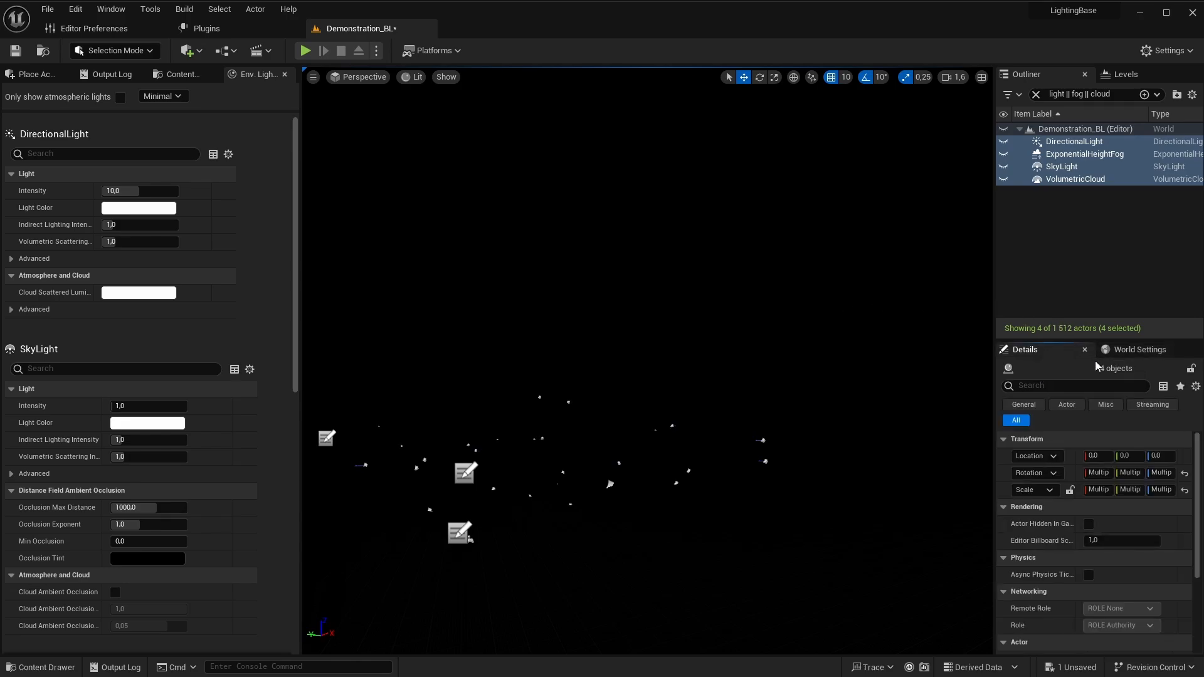
click(1003, 166)
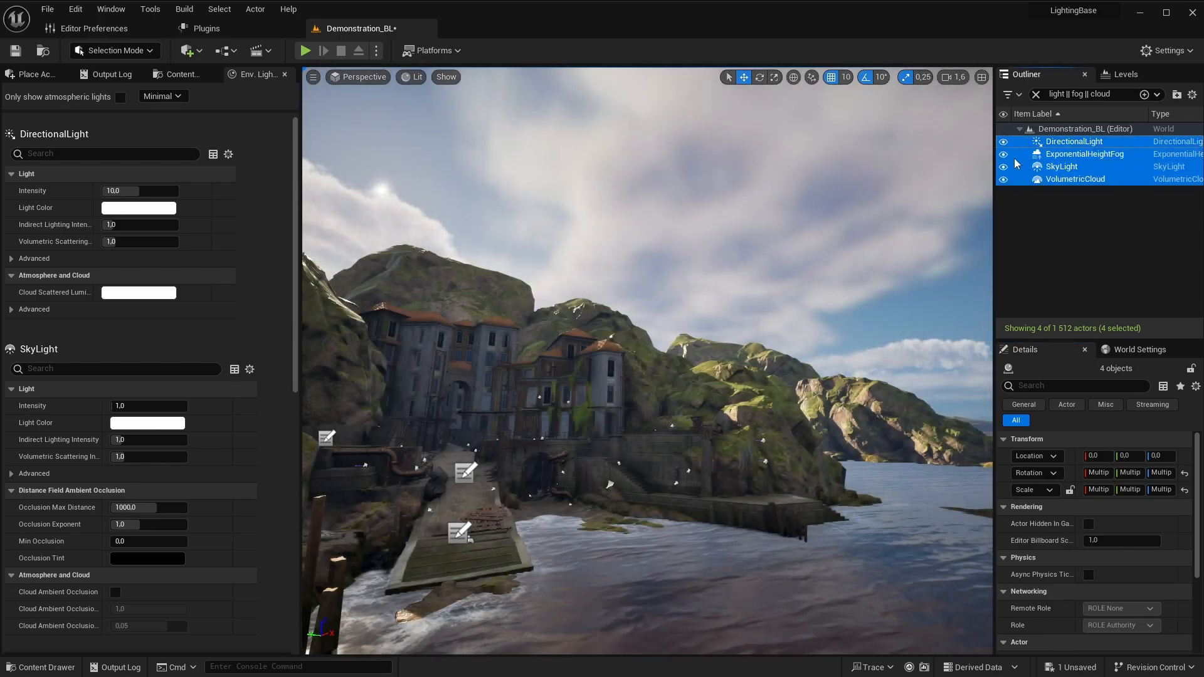
Step: Hide the ExponentialHeightFog, SkyLight and VolumetricCloud actors, leaving the DirectionalLight shown
click(1016, 154)
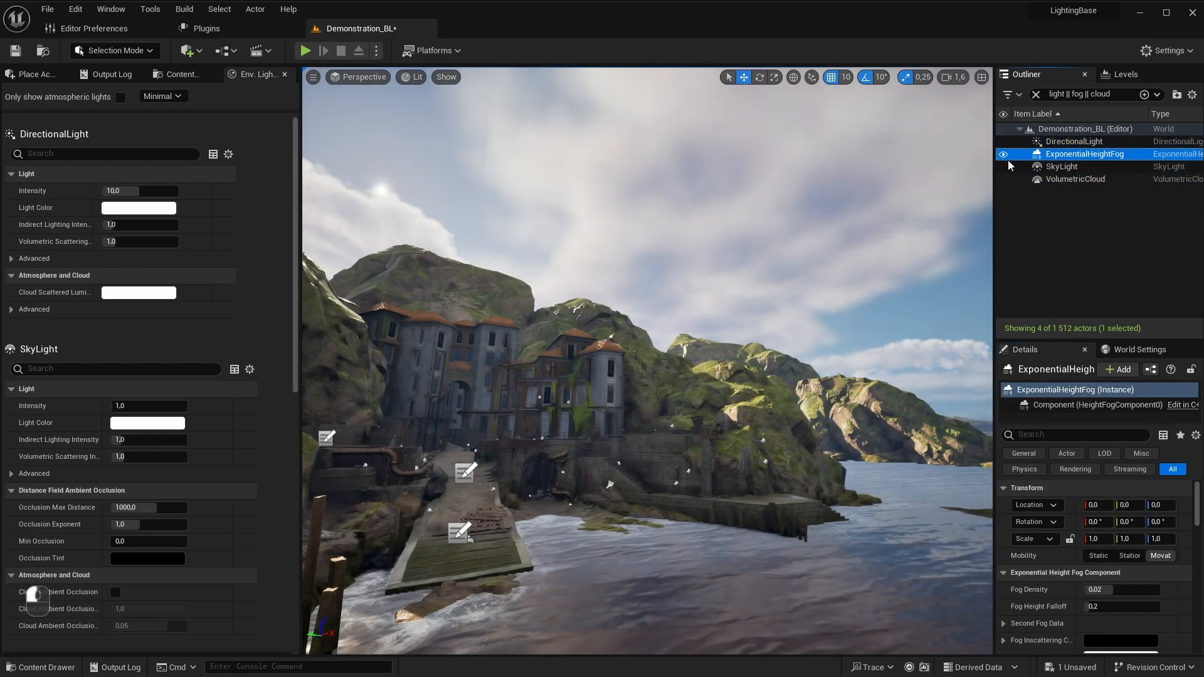
shift+click(1016, 179)
click(1003, 166)
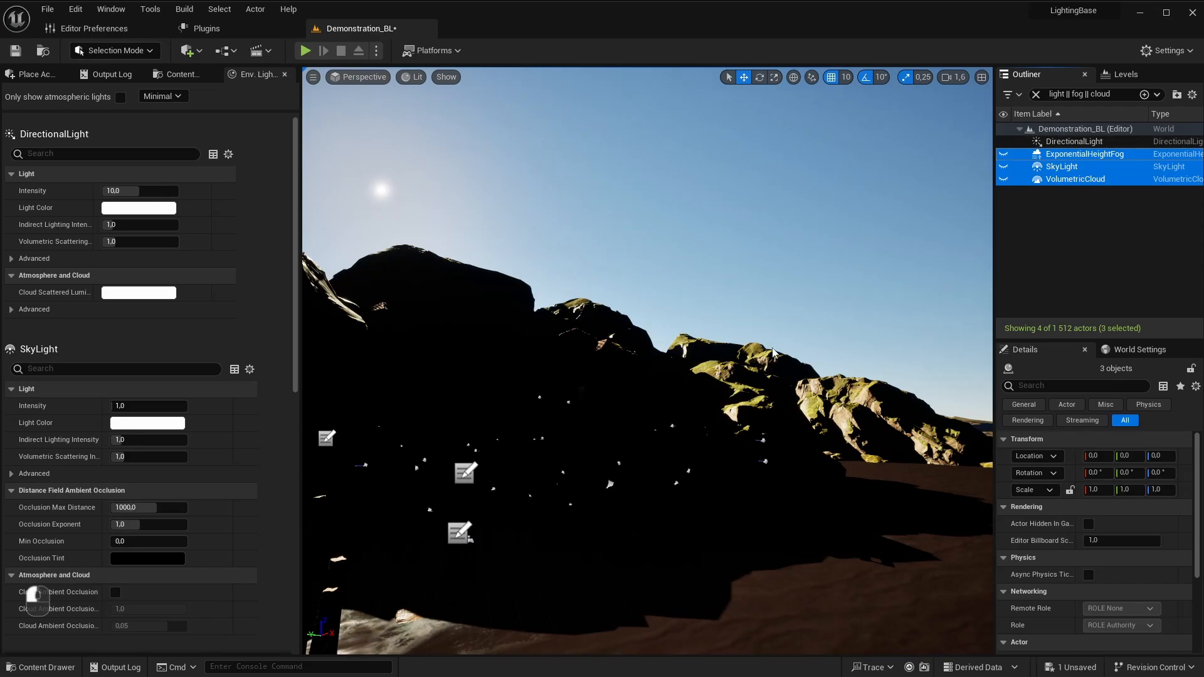
Step: Select the DirectionalLight, enlarge its Details area, and set its intensity to about 30 lux
mouse_move(720, 363)
right_down()
mouse_move(677, 339)
mouse_move(720, 363)
mouse_move(748, 360)
mouse_move(735, 357)
right_up()
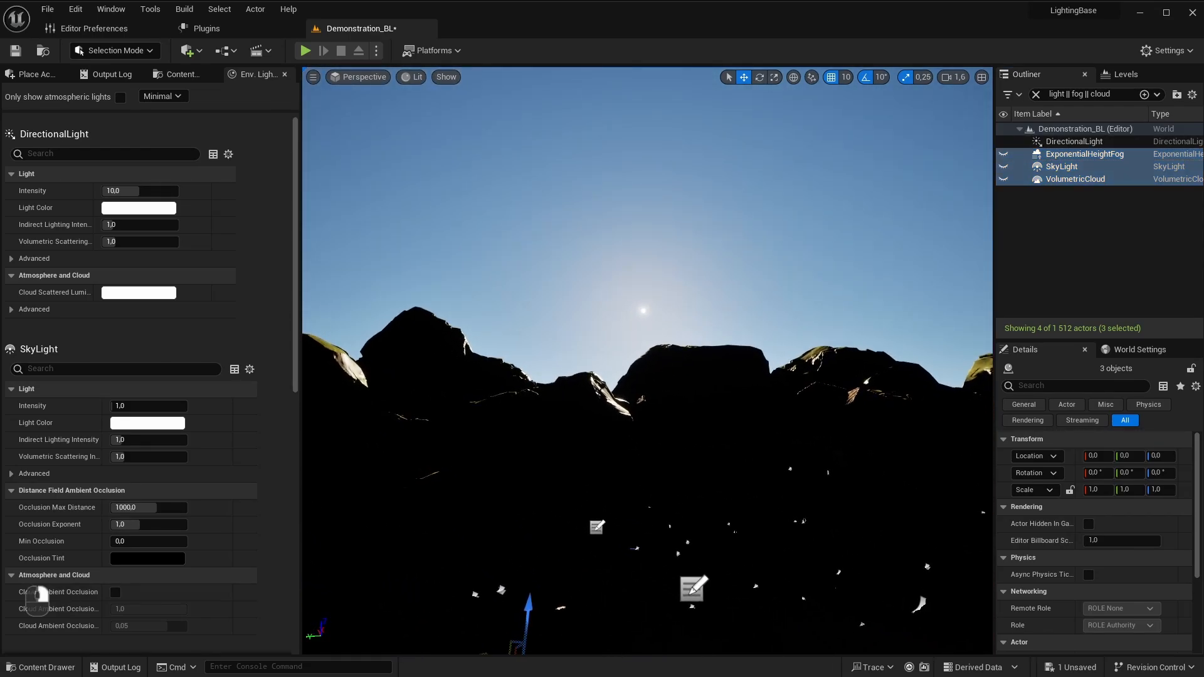
right_drag(735, 358, 752, 413)
right_drag(720, 352, 720, 352)
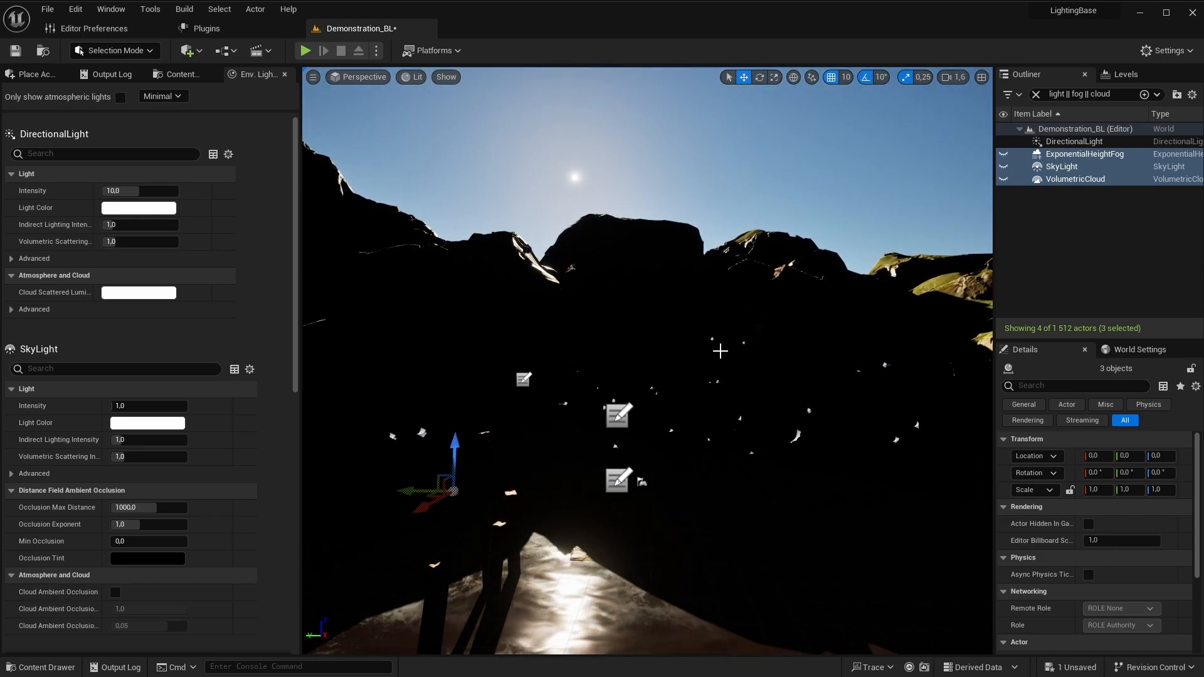
right_drag(719, 352, 720, 351)
click(1073, 142)
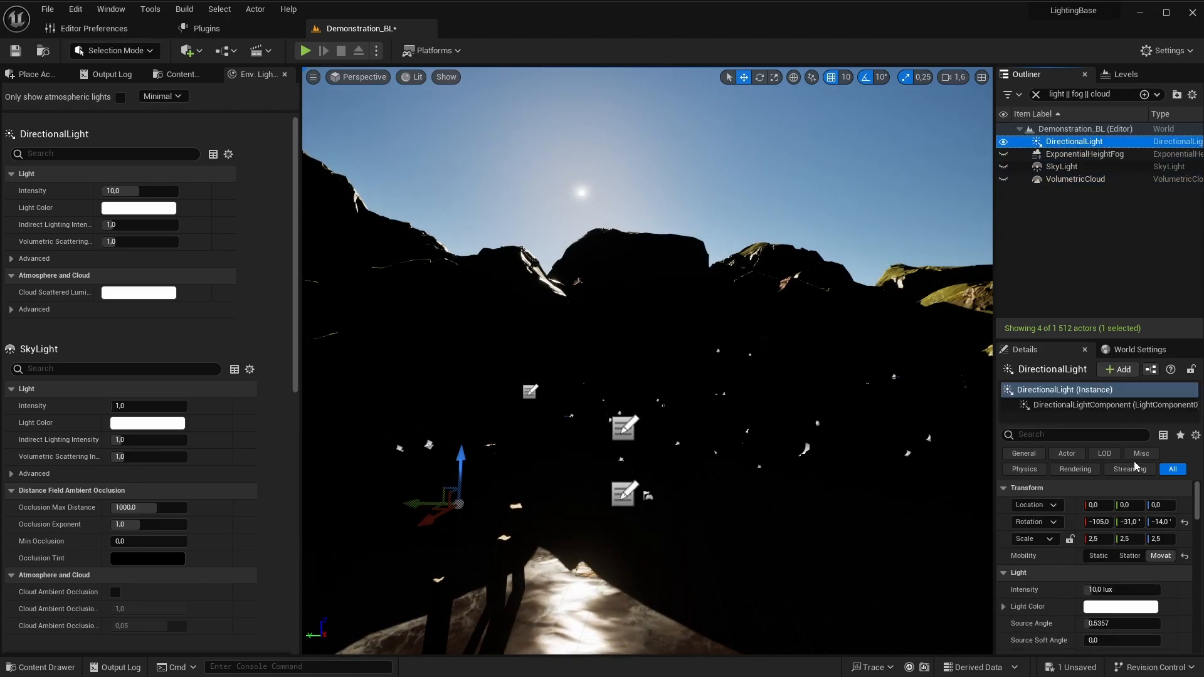
scroll(1133, 502, down, 1)
drag(1111, 338, 1111, 237)
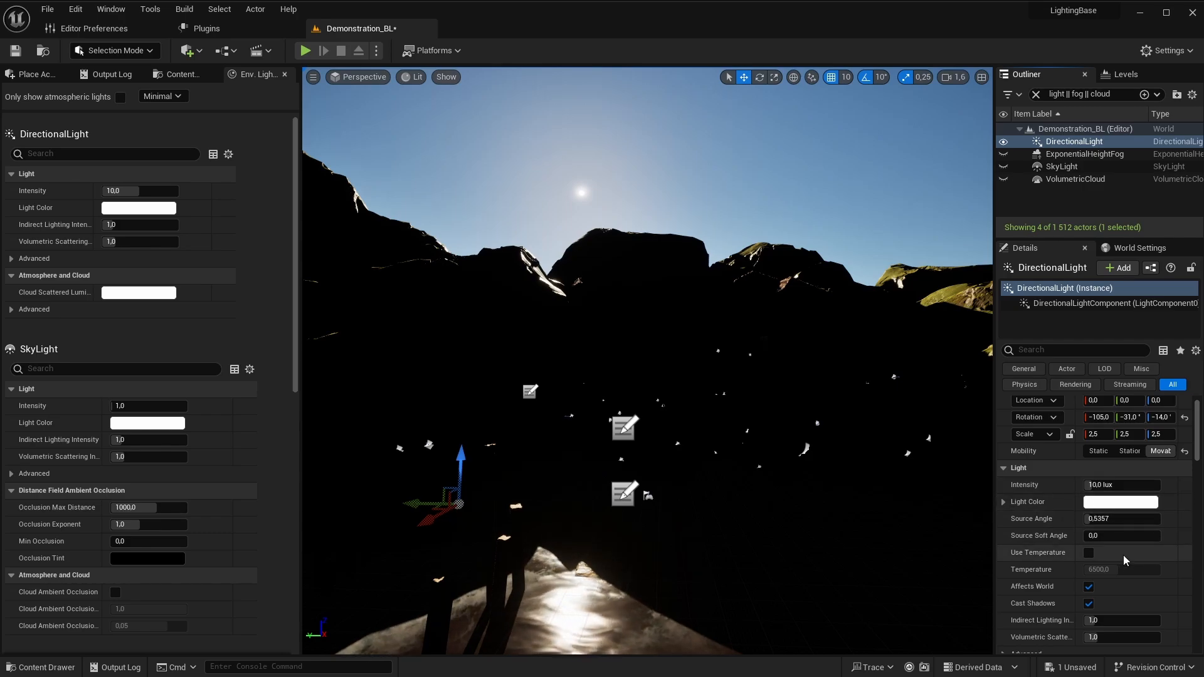
scroll(1113, 539, down, 1)
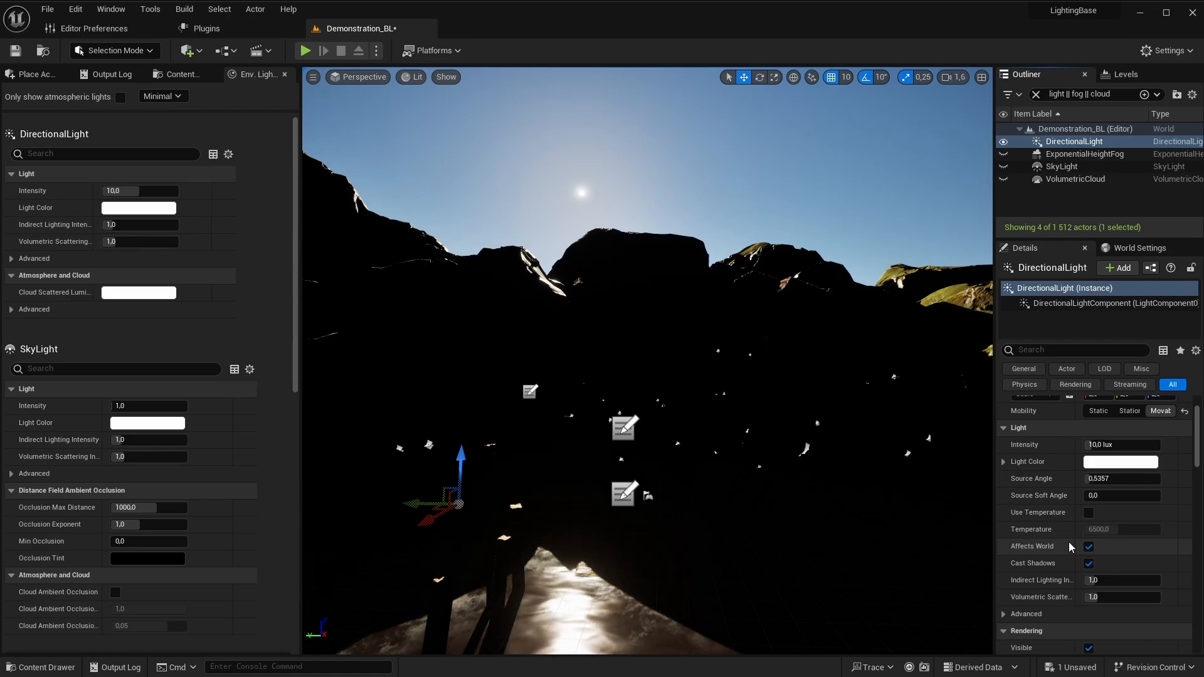
right_drag(903, 501, 903, 483)
key(a)
mouse_move(1111, 444)
mouse_down()
mouse_move(1131, 445)
mouse_move(1089, 445)
mouse_move(1118, 449)
mouse_up()
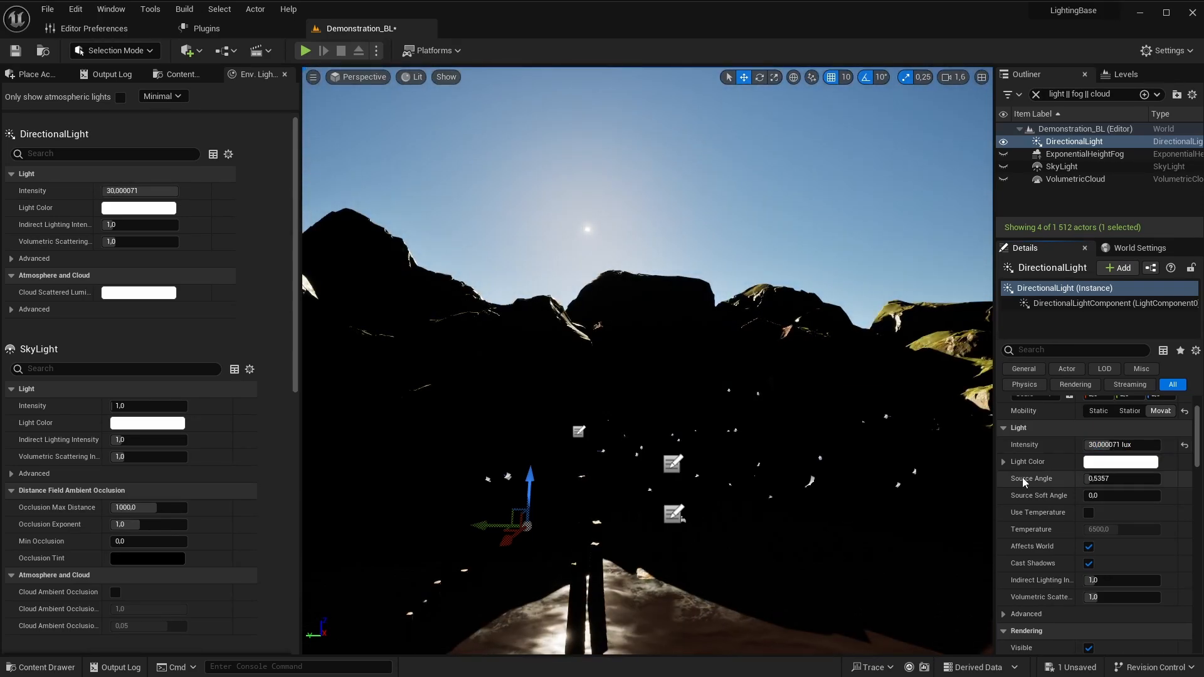
Step: Set the directional light's source angle to 5.0 and inspect the shadow edge and sun reflection on the water
right_drag(689, 376, 752, 445)
key(w)
scroll(753, 439, down, 2)
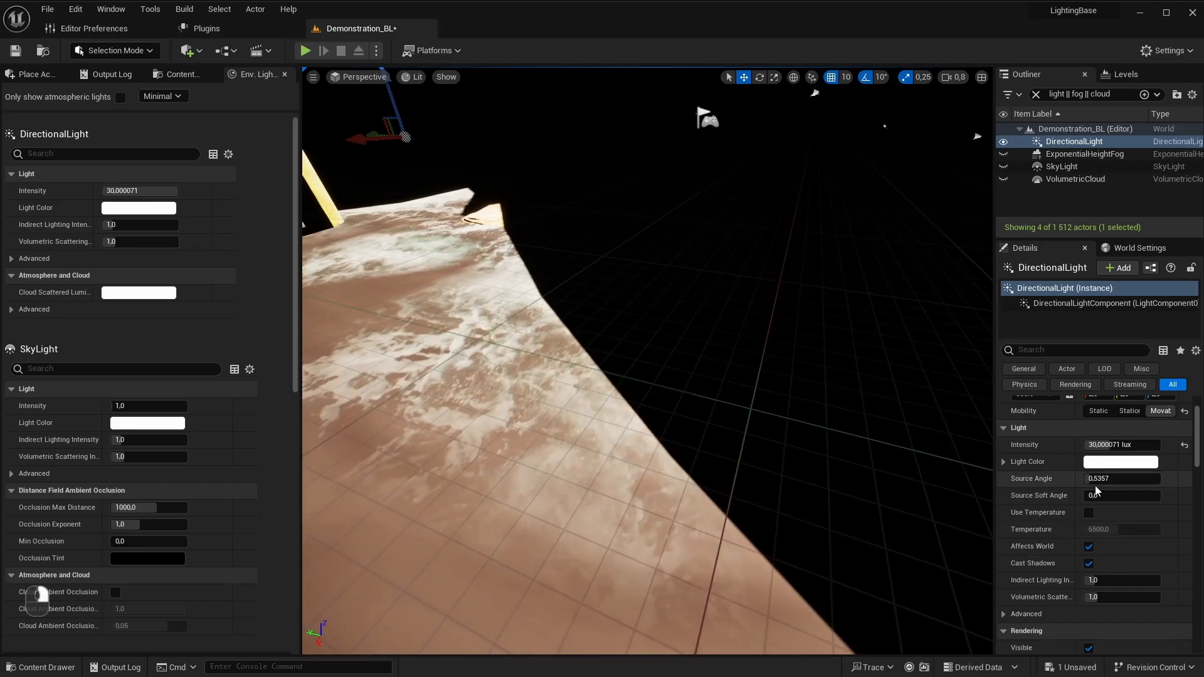
drag(1101, 479, 1159, 478)
mouse_move(725, 427)
right_down()
mouse_move(727, 417)
mouse_move(725, 426)
right_up()
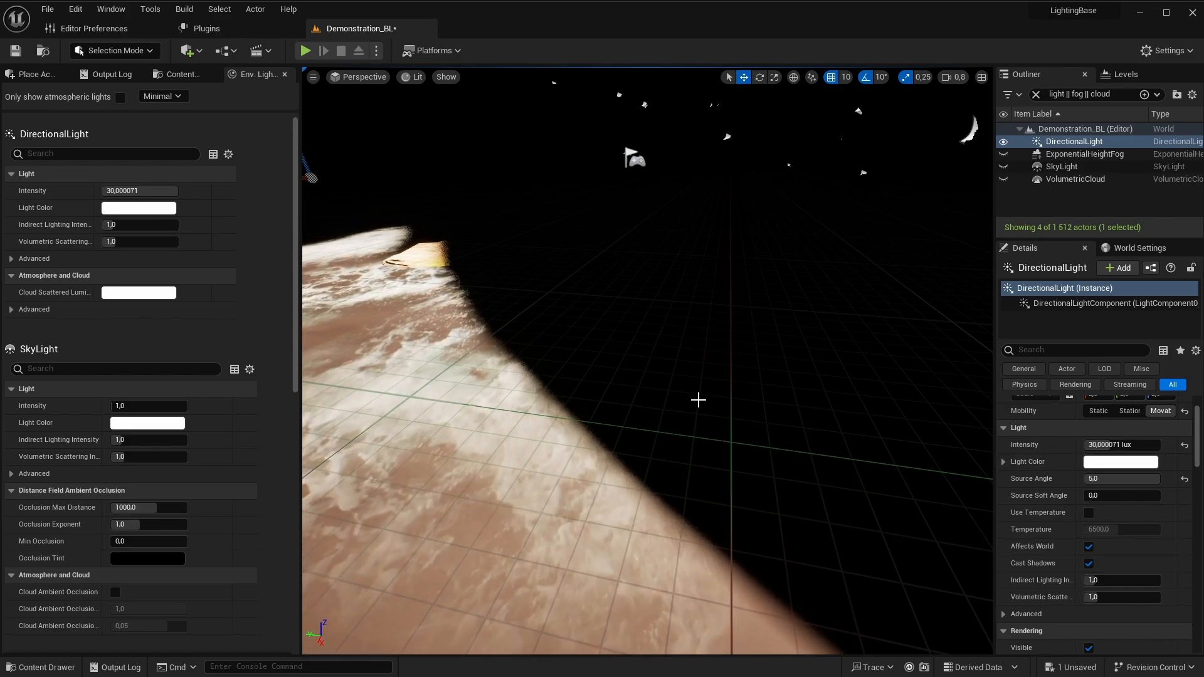
right_drag(698, 397, 673, 500)
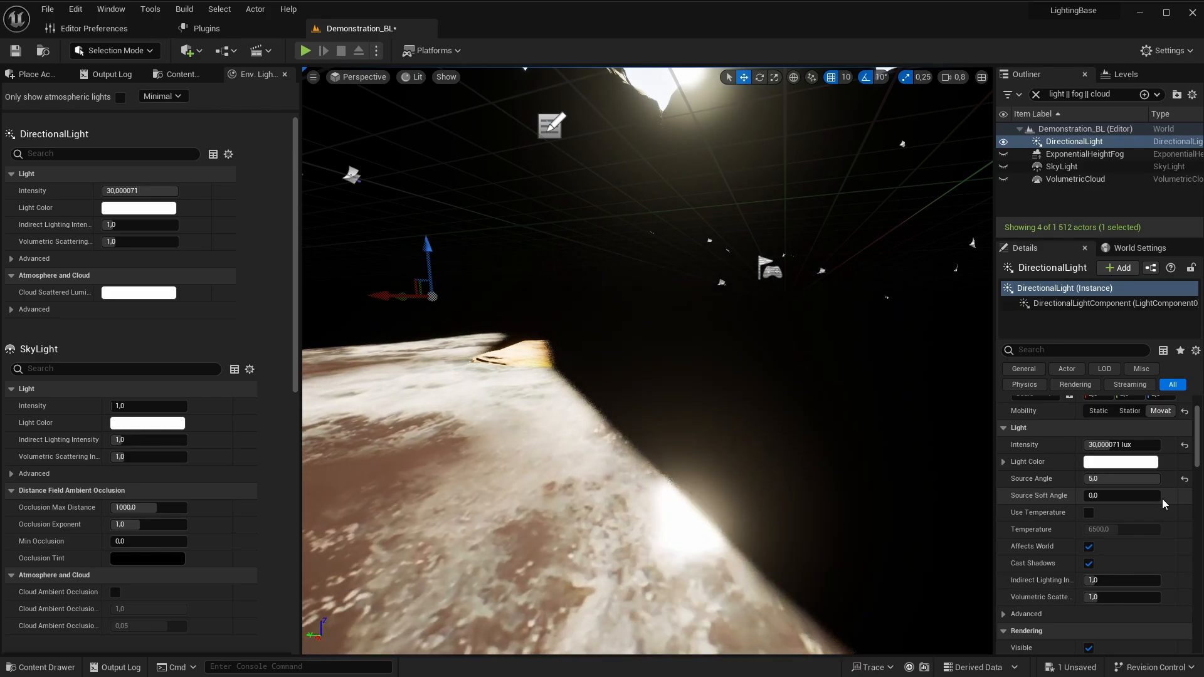
Step: Reset the directional light's source angle to its default, and try a larger source soft angle before returning it to 0
key(s)
right_drag(953, 497, 953, 497)
key(a)
drag(1139, 478, 1084, 479)
click(1184, 478)
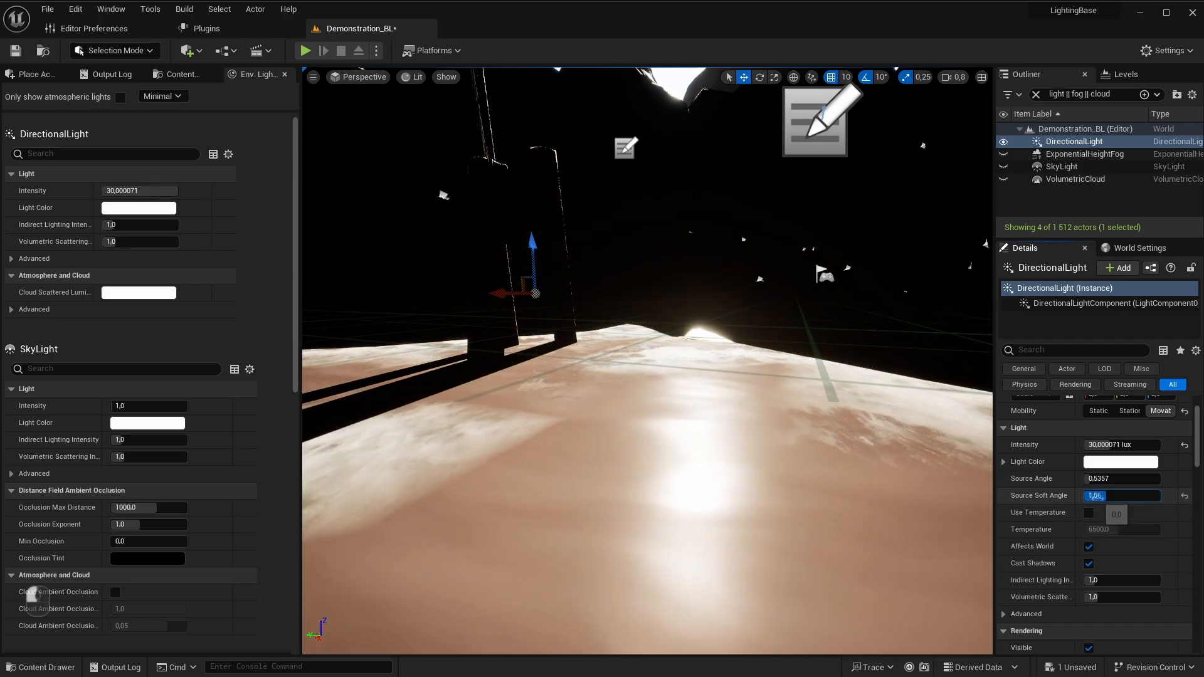
drag(1103, 496, 1131, 495)
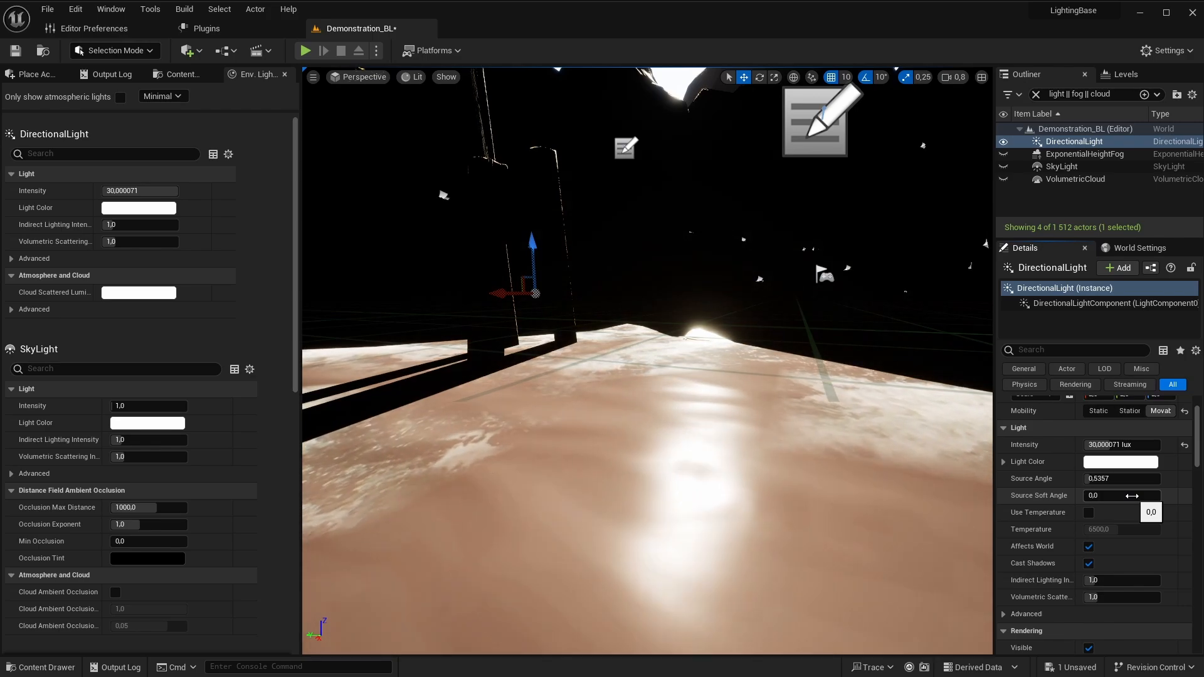
Step: Enable Use Temperature on the directional light, try a warm temperature of about 2792, and set it to about 10538
click(1088, 513)
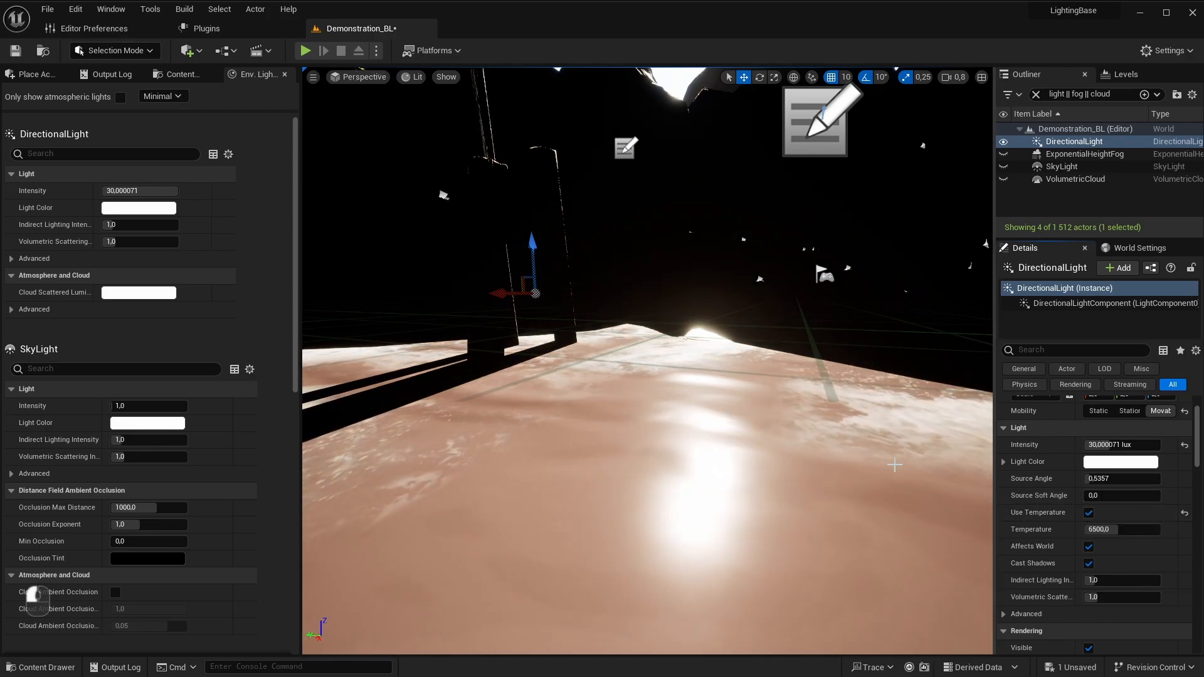
key(s)
right_drag(878, 439, 726, 457)
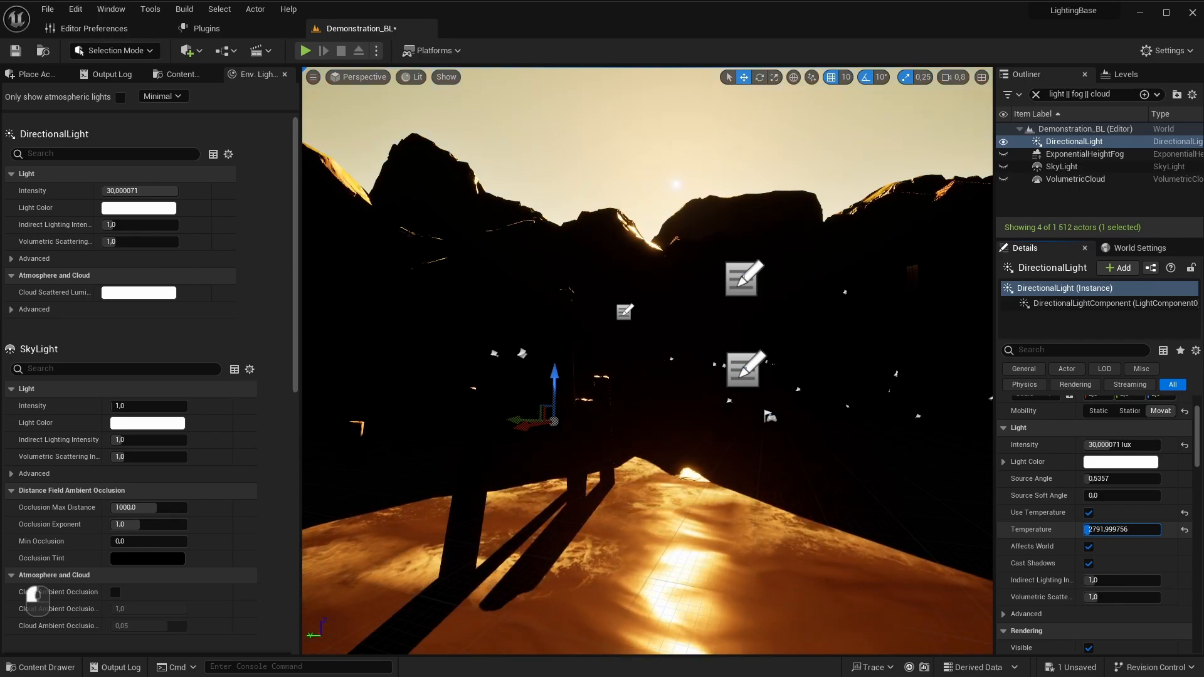
drag(1111, 534, 1111, 534)
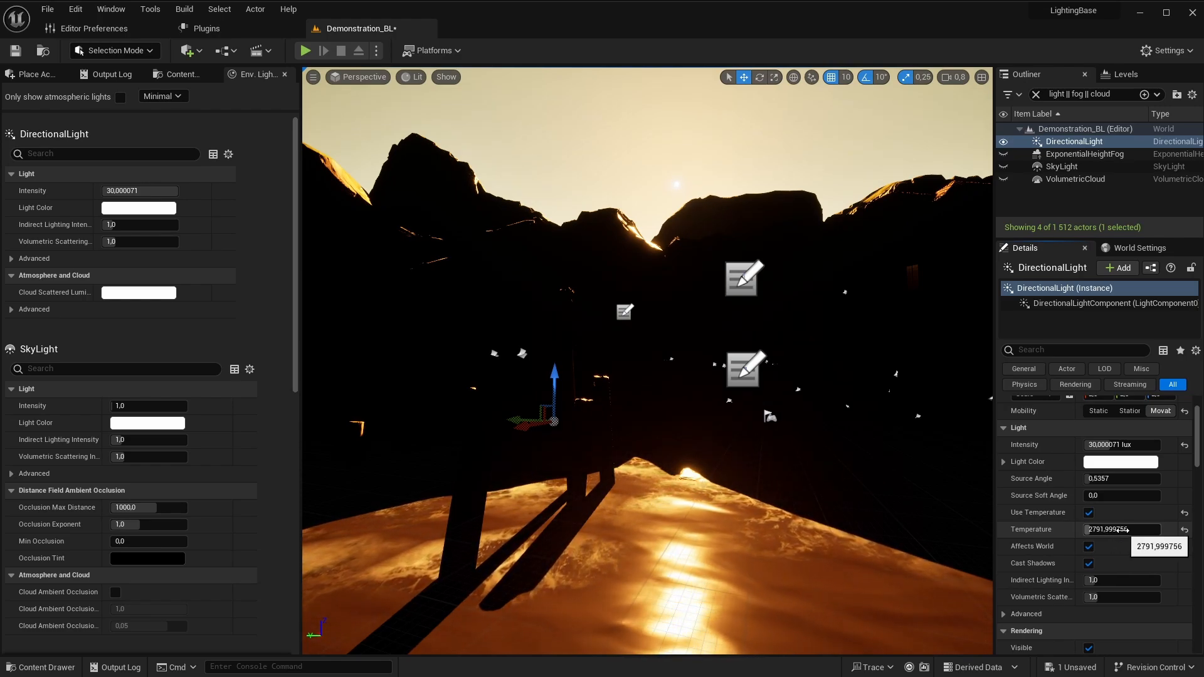
mouse_move(1105, 529)
mouse_down()
mouse_move(1134, 529)
mouse_move(1102, 531)
mouse_up()
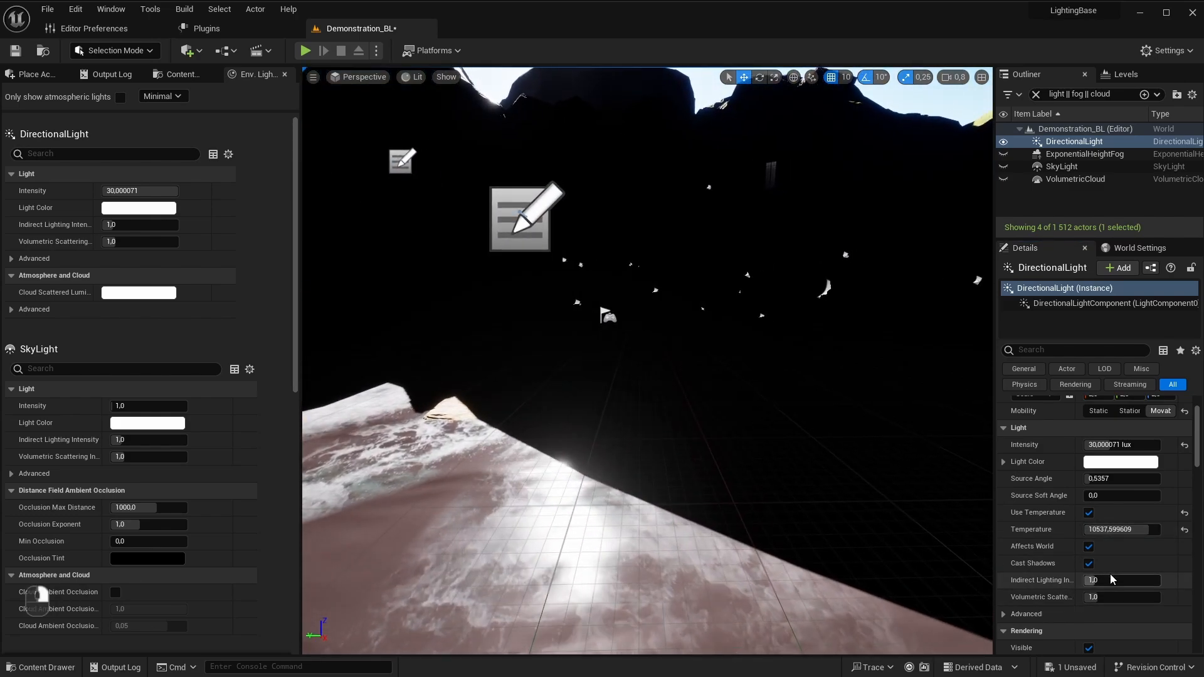
Step: Turn off Cast Shadows on the directional light to compare the scene, and turn it back on
click(1088, 563)
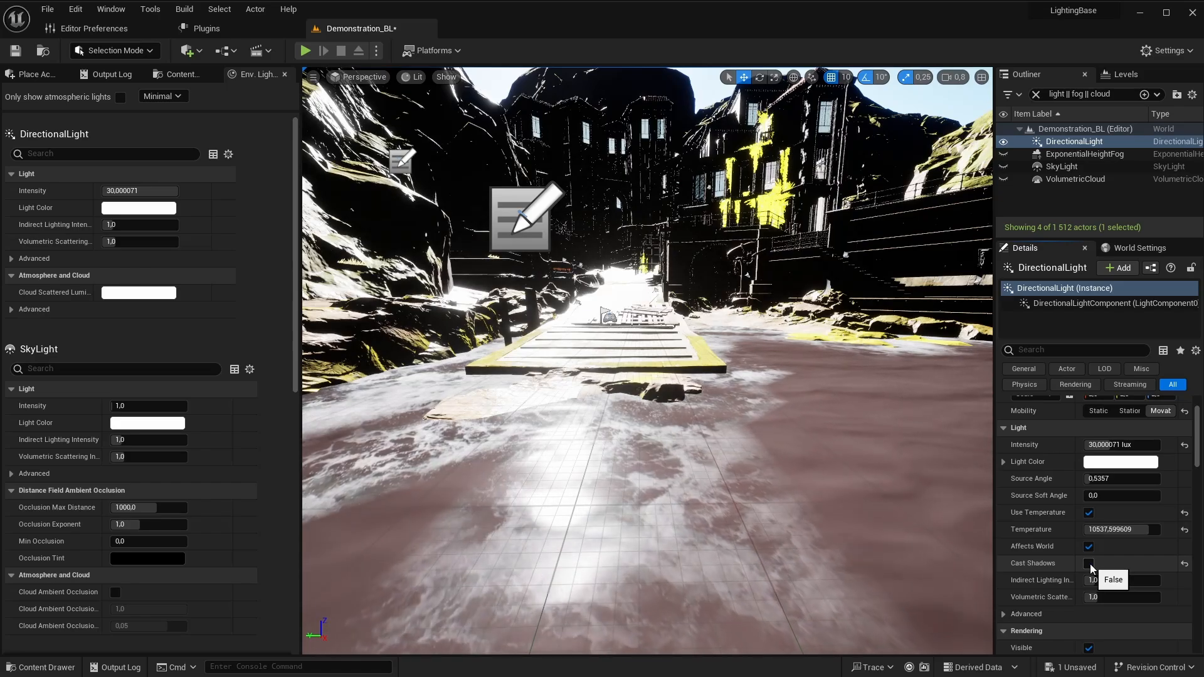
mouse_move(824, 434)
right_down()
mouse_move(611, 306)
mouse_move(824, 434)
right_up()
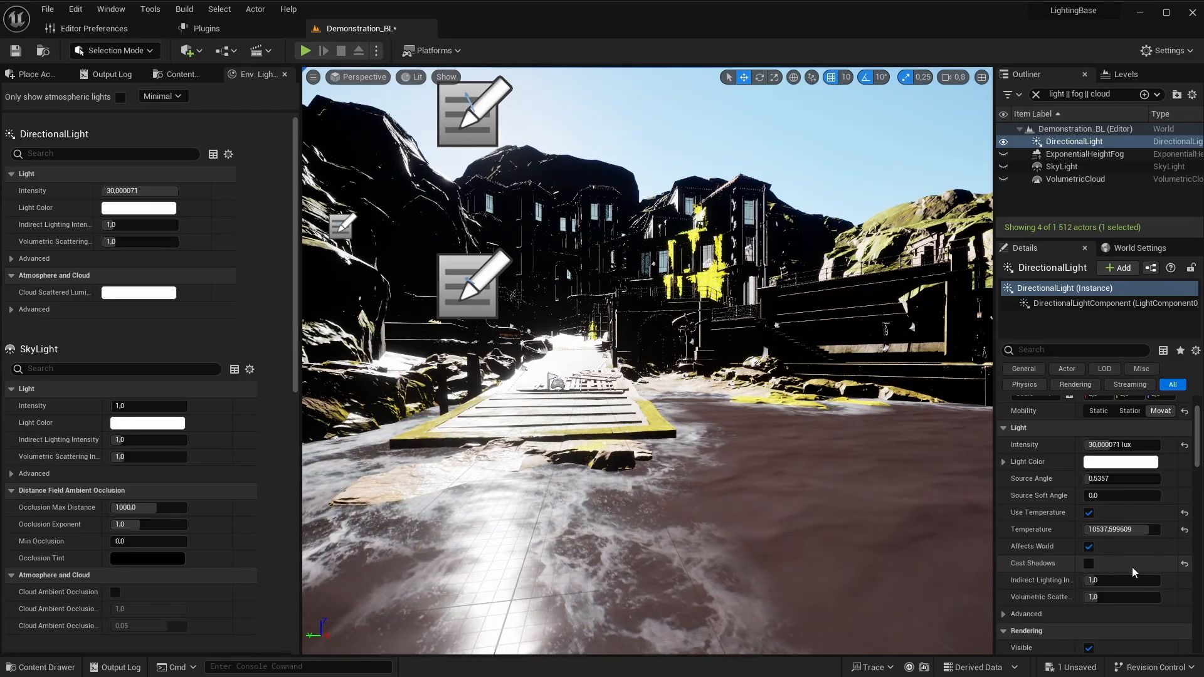
click(1089, 565)
Step: Try Light Shaft Bloom on the directional light while viewing the sun behind the ridge, and turn it back off
scroll(1091, 569, down, 3)
scroll(1090, 569, down, 10)
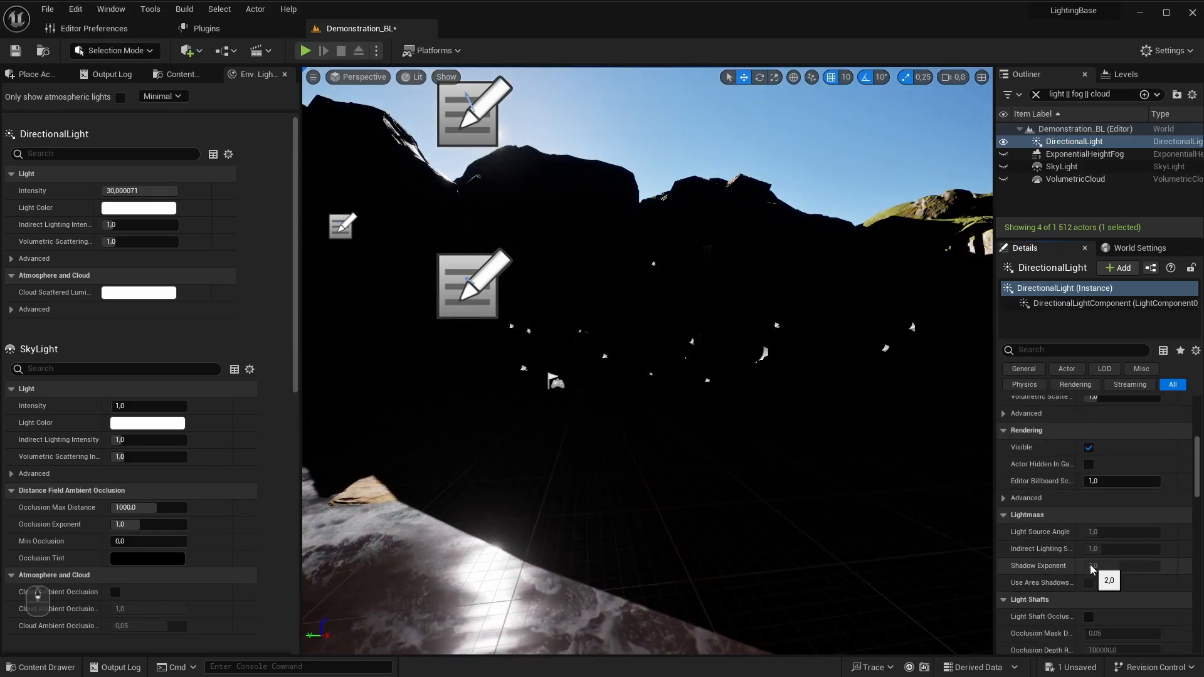
scroll(1094, 559, up, 4)
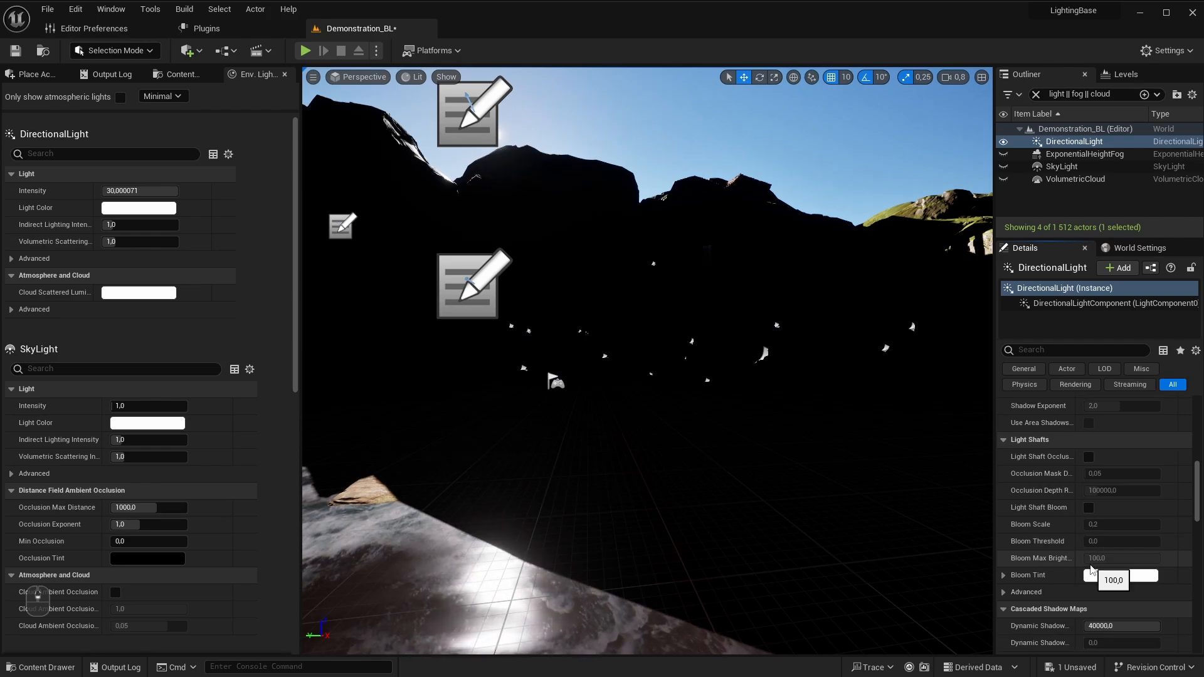
scroll(1141, 543, down, 4)
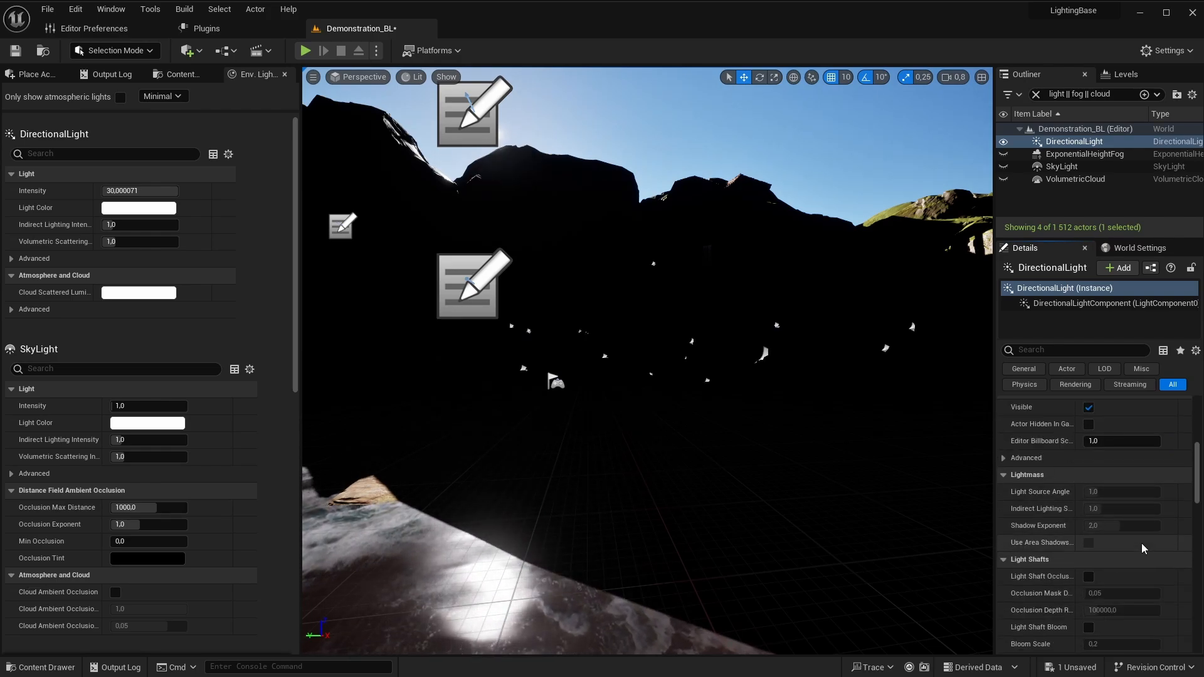
scroll(1066, 527, down, 3)
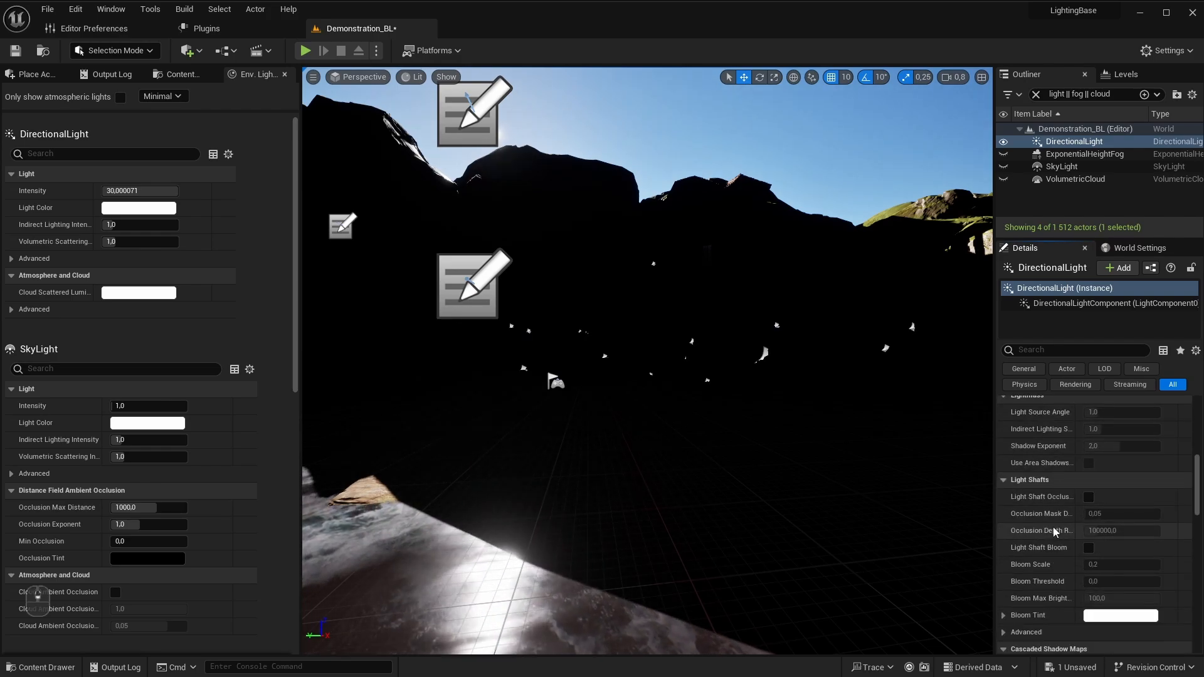
right_drag(815, 514, 820, 504)
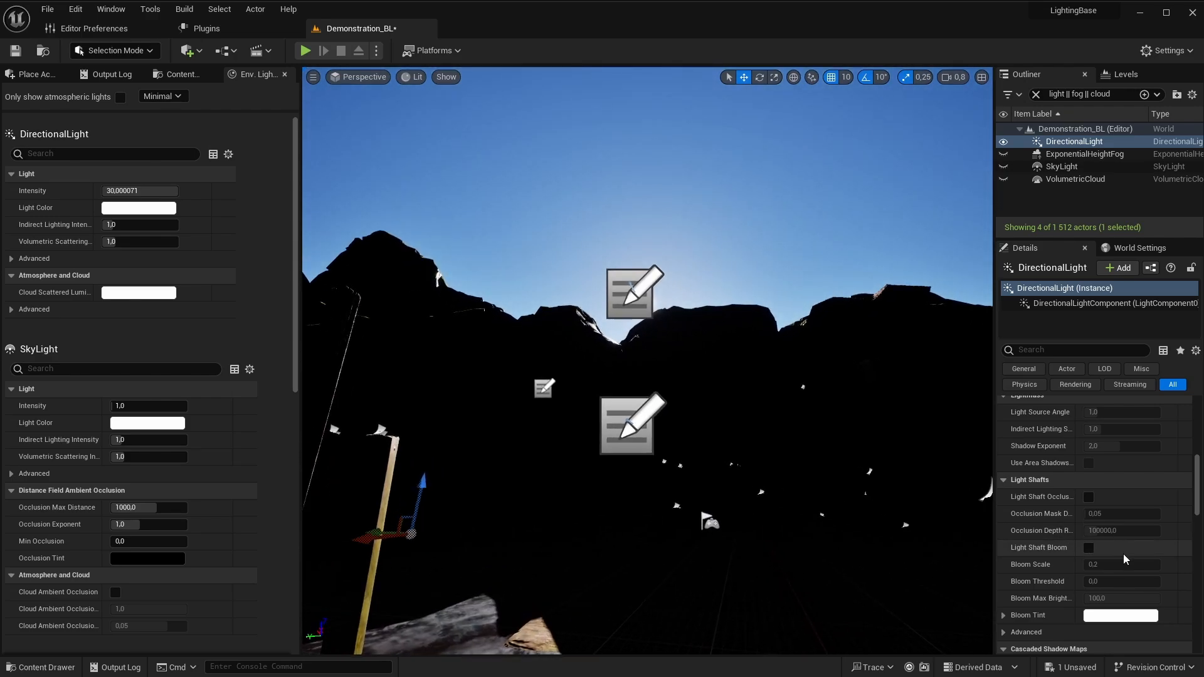
click(1089, 548)
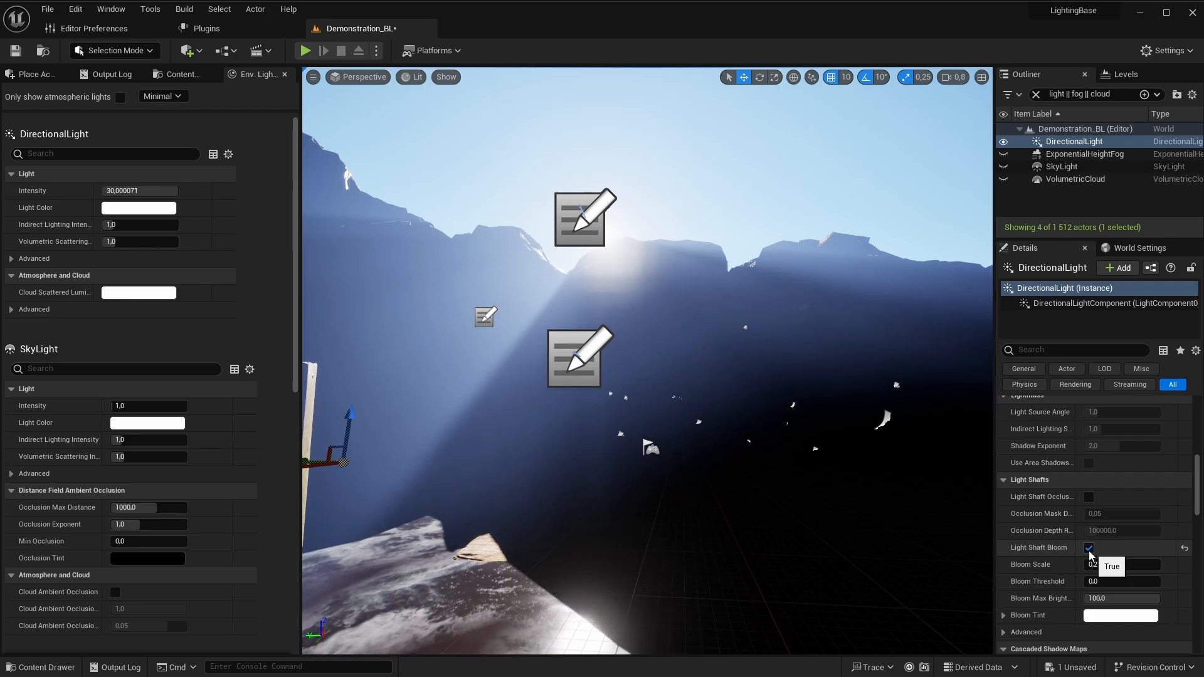
Step: Examine the directional light's Cascaded Shadow Maps and Distance Field Shadows settings, including the dynamic shadow distance
scroll(1089, 552, down, 5)
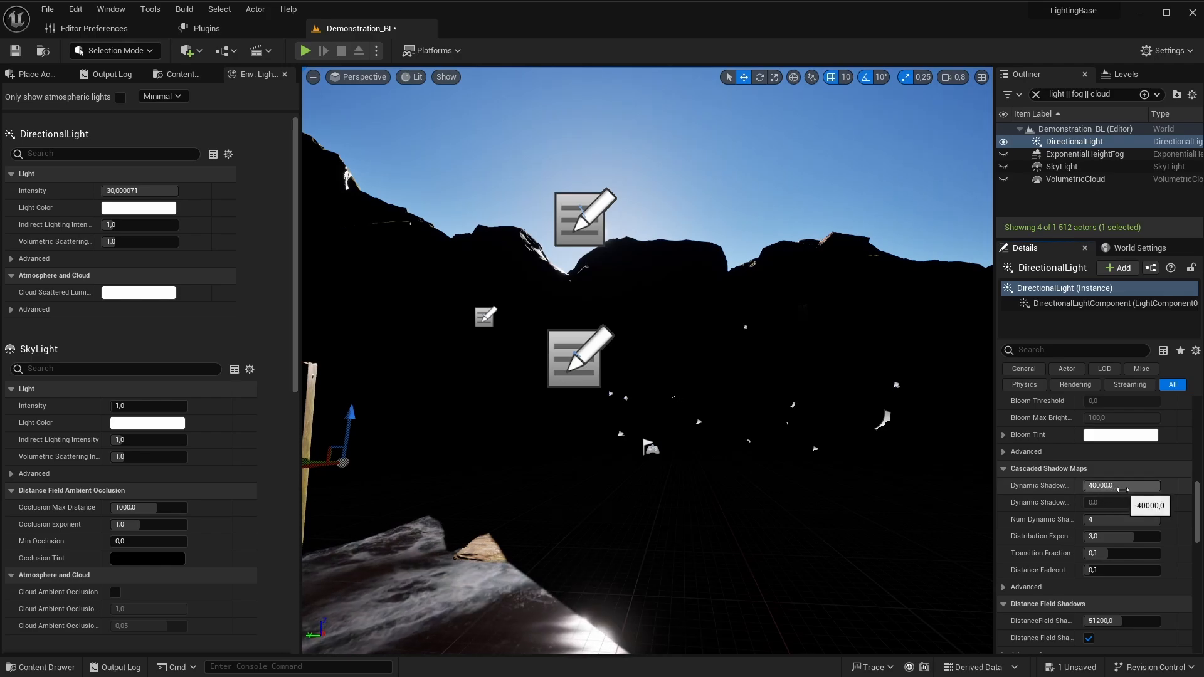
click(1099, 486)
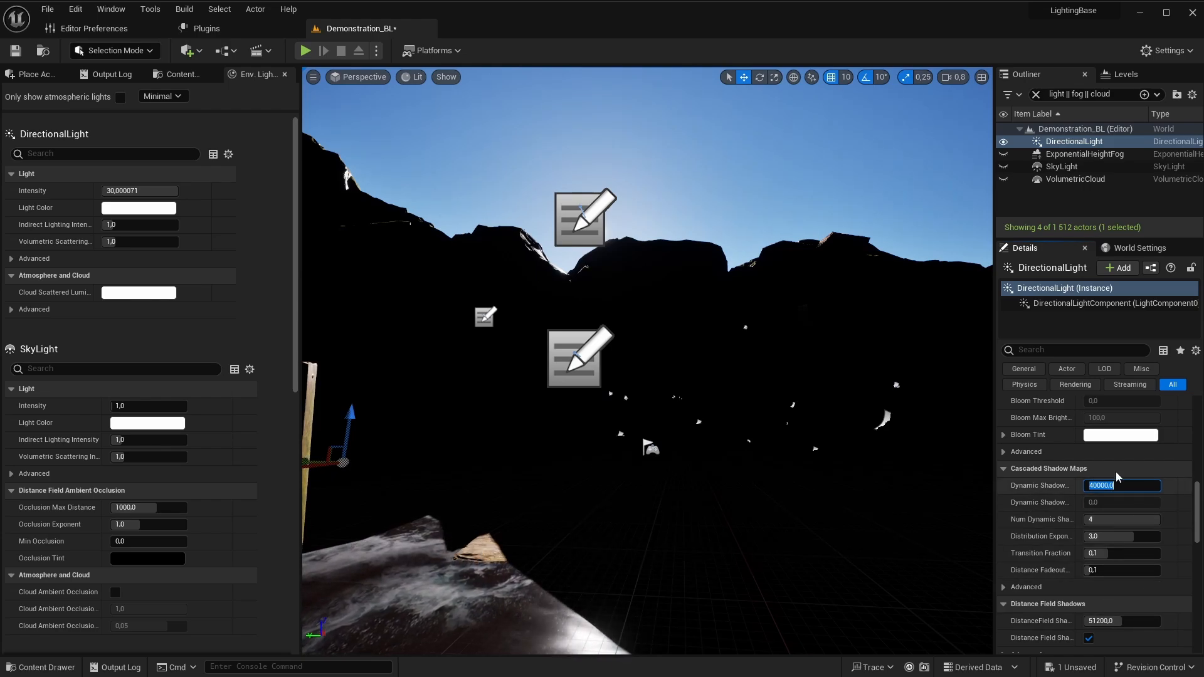
scroll(1096, 564, down, 2)
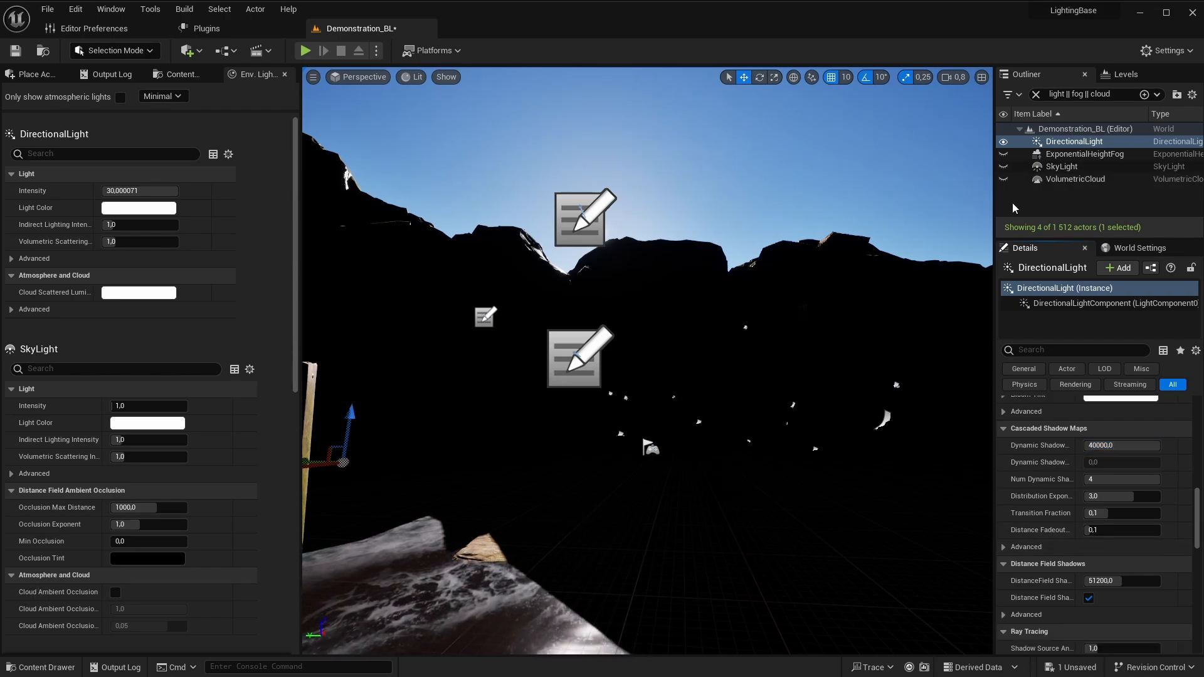
Step: Unhide the SkyLight in the level and view the harbour buildings under its ambient light
click(1003, 166)
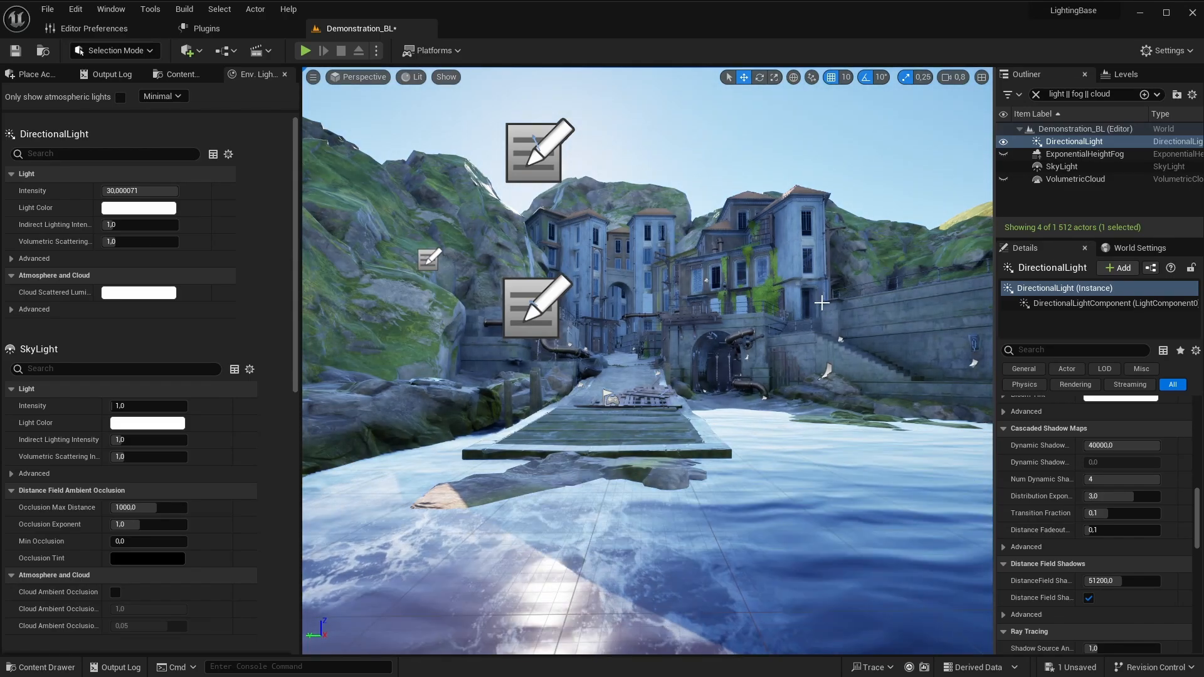
right_drag(771, 330, 915, 348)
Step: Extend the Outliner filter to "light || fog || cloud || atmo" and select the SkyLight
click(1114, 96)
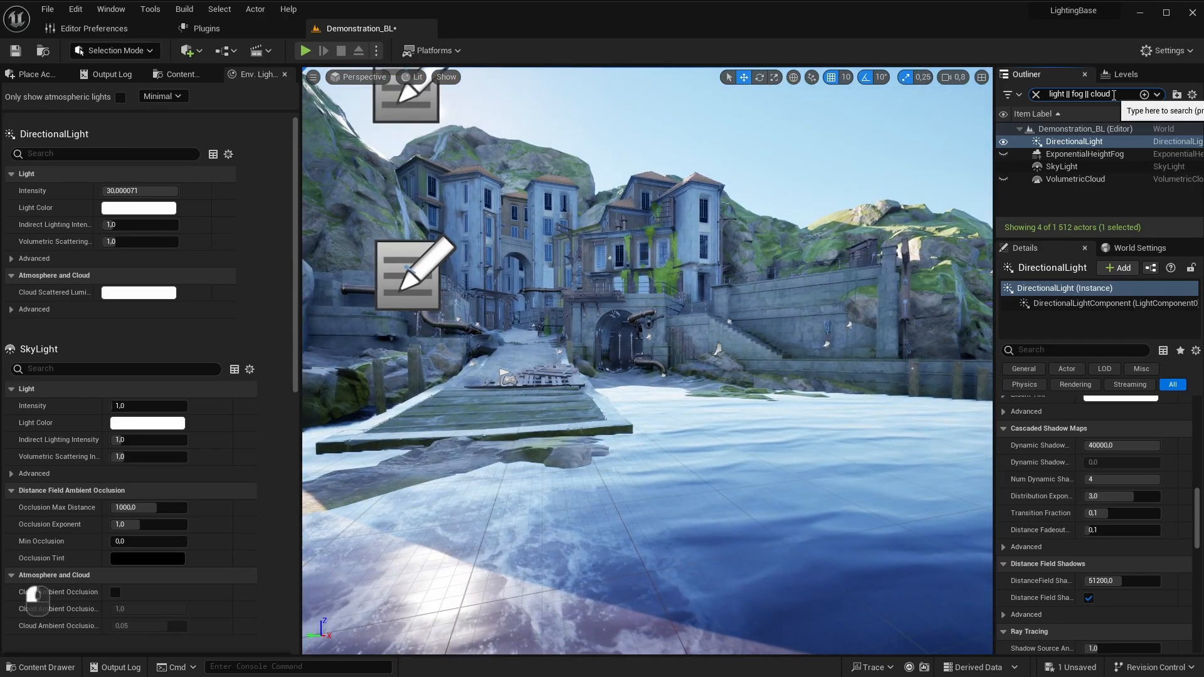
text(|| )
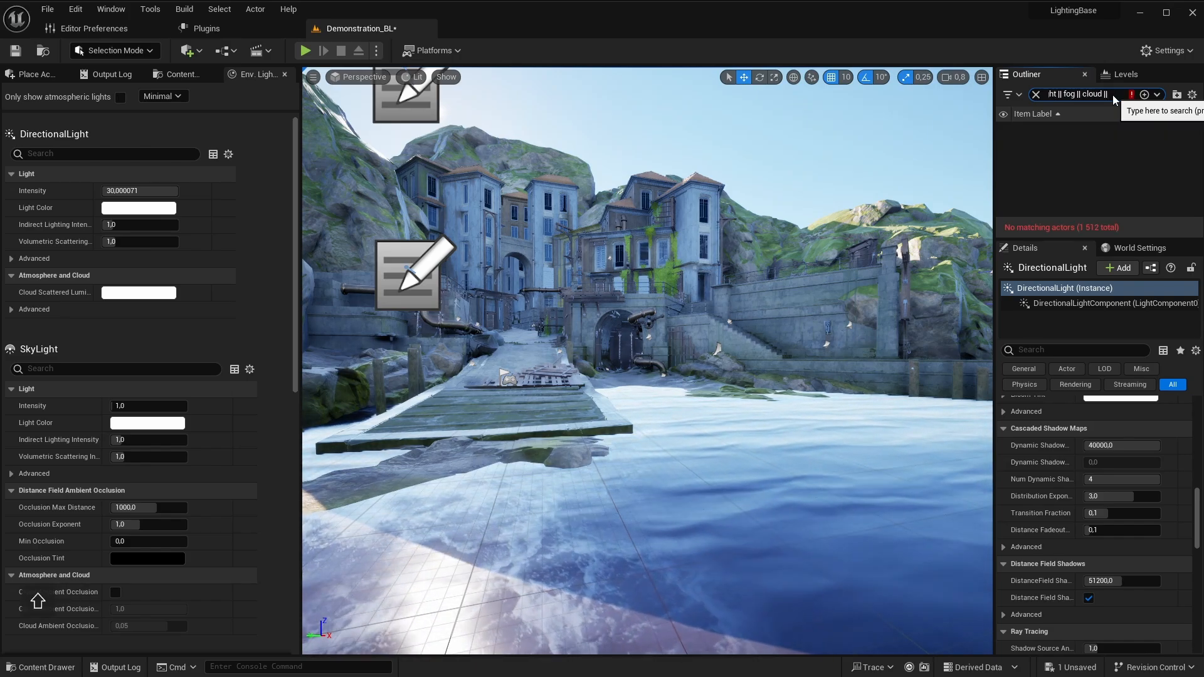
text(at)
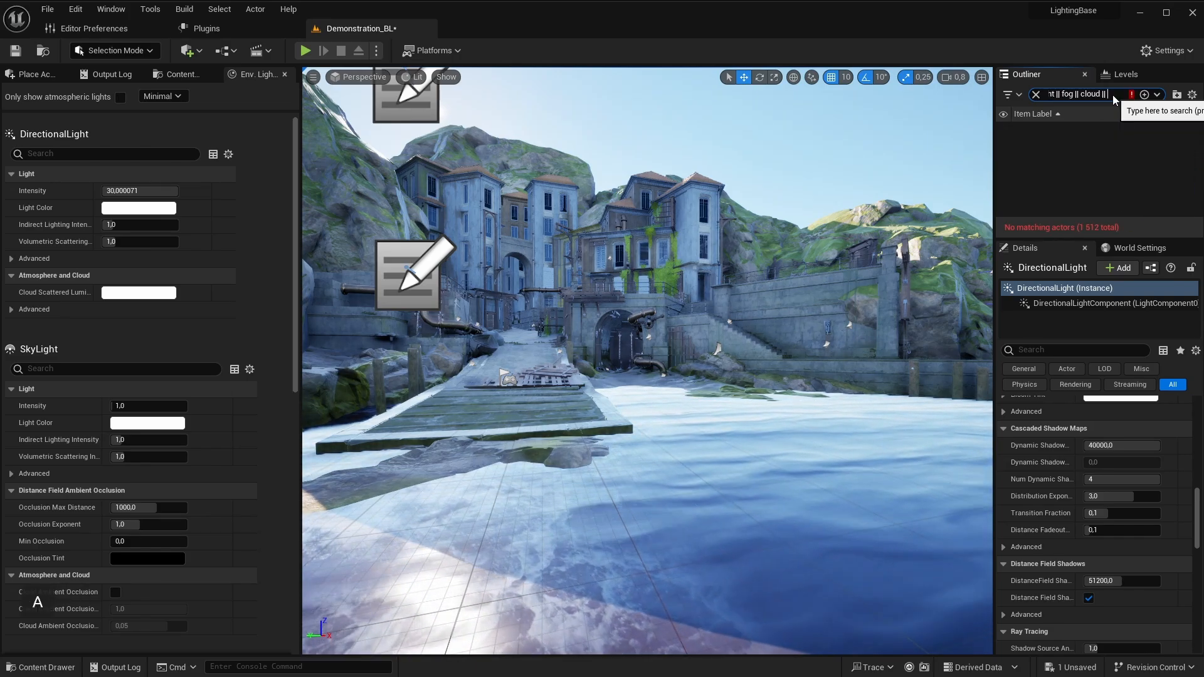
text(mo)
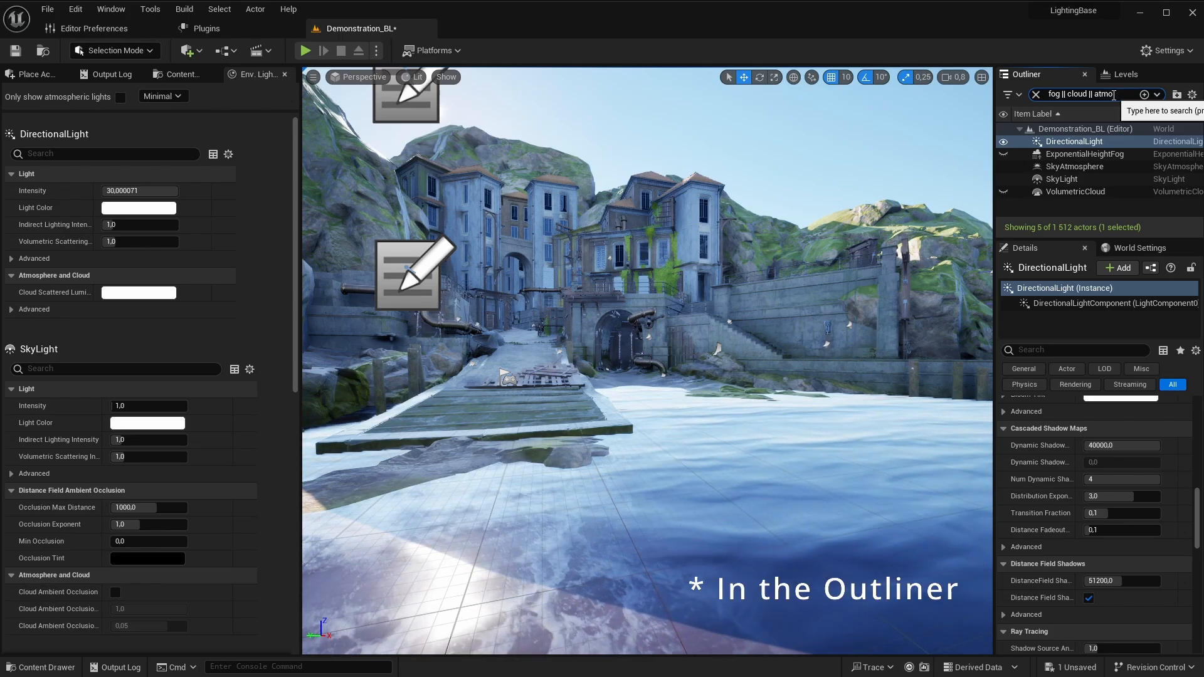
click(1053, 211)
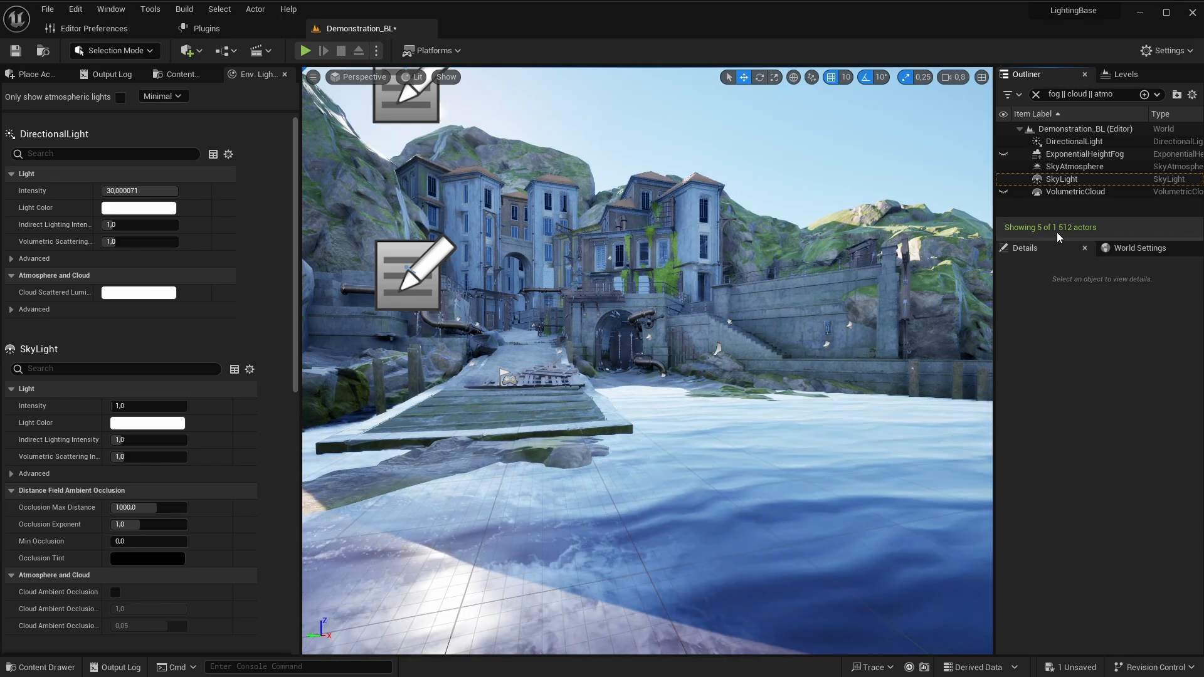
click(1055, 180)
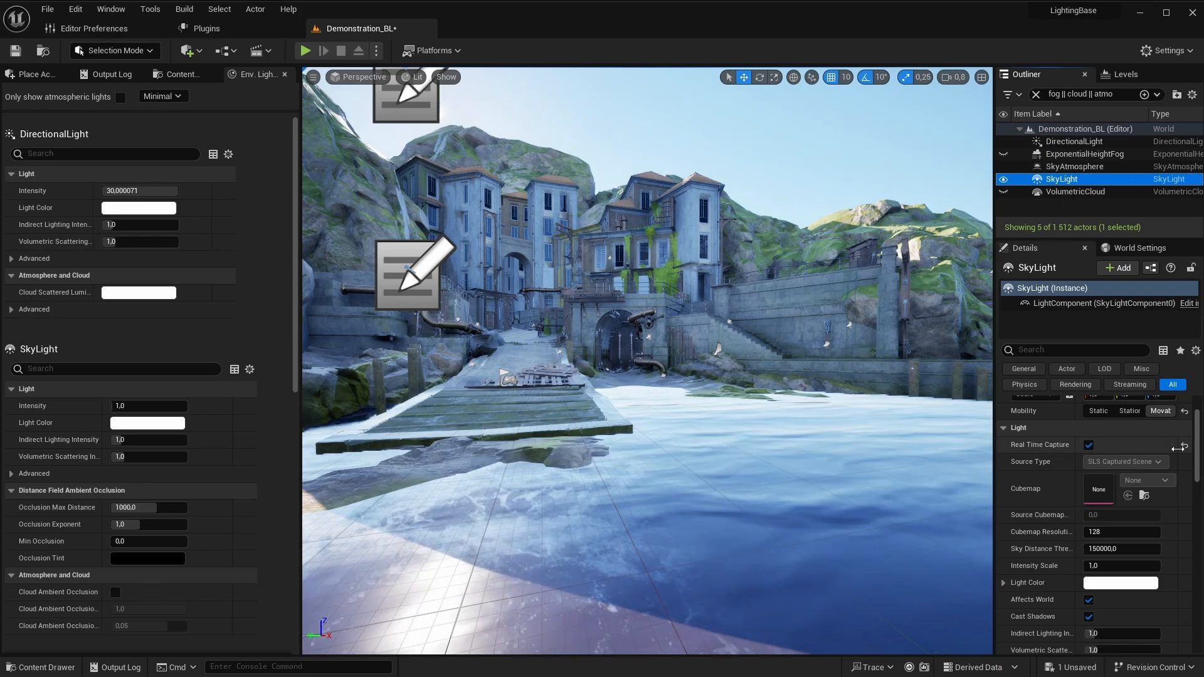
Step: Place a Sphere shape on the paved path near the boat and raise it above the ground
right_drag(825, 417, 743, 447)
scroll(825, 417, up, 3)
key(c)
key(a)
key(w)
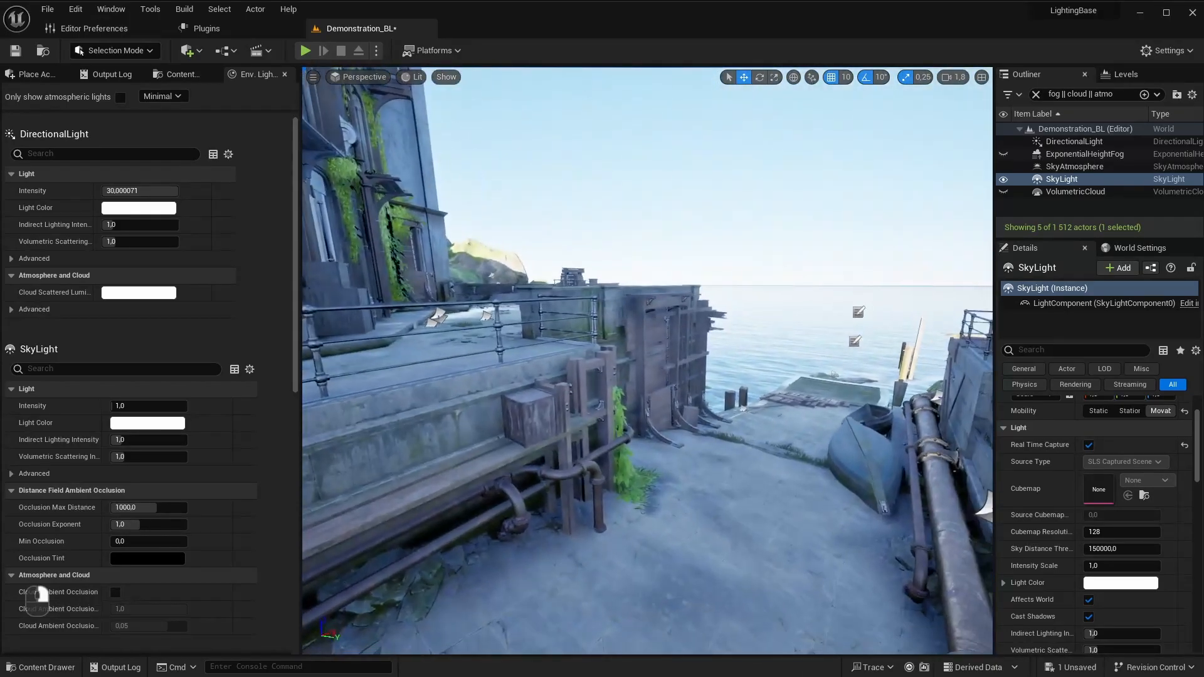
click(187, 51)
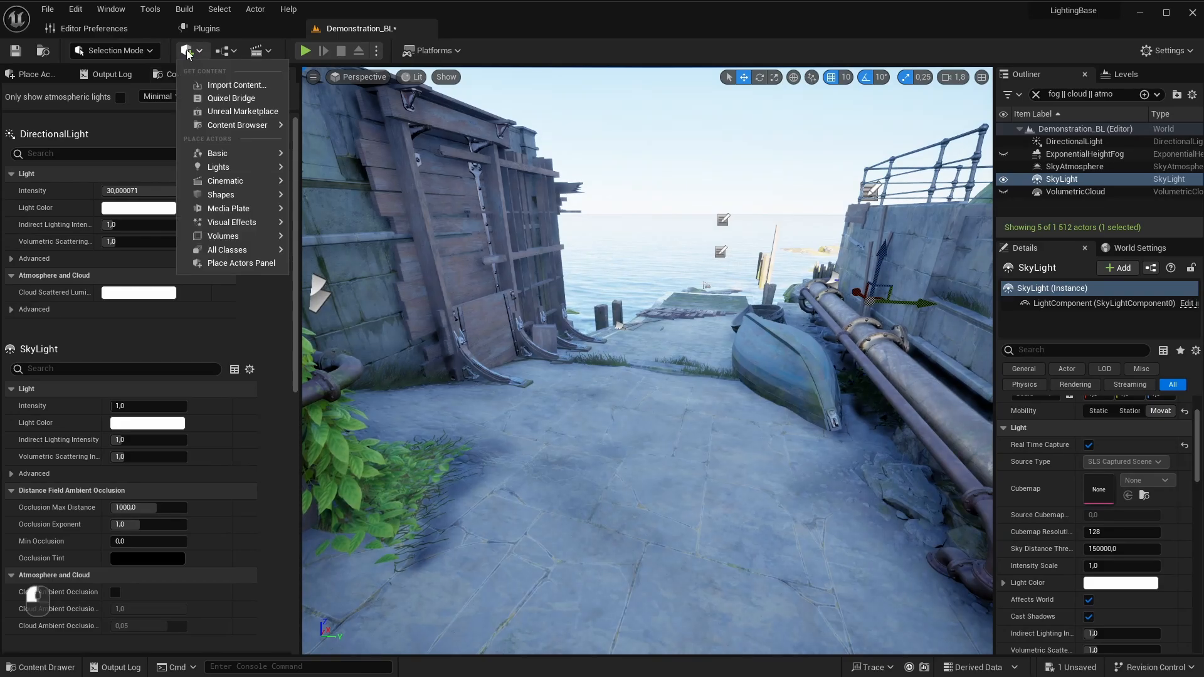
mouse_move(251, 166)
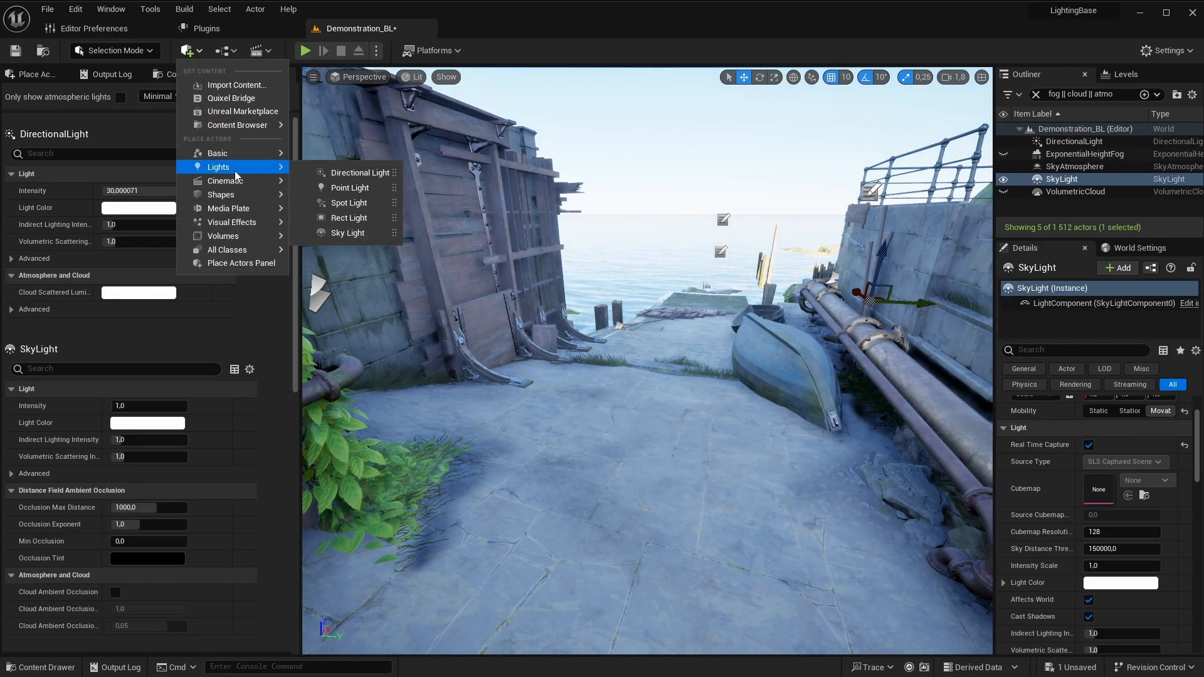
mouse_move(253, 194)
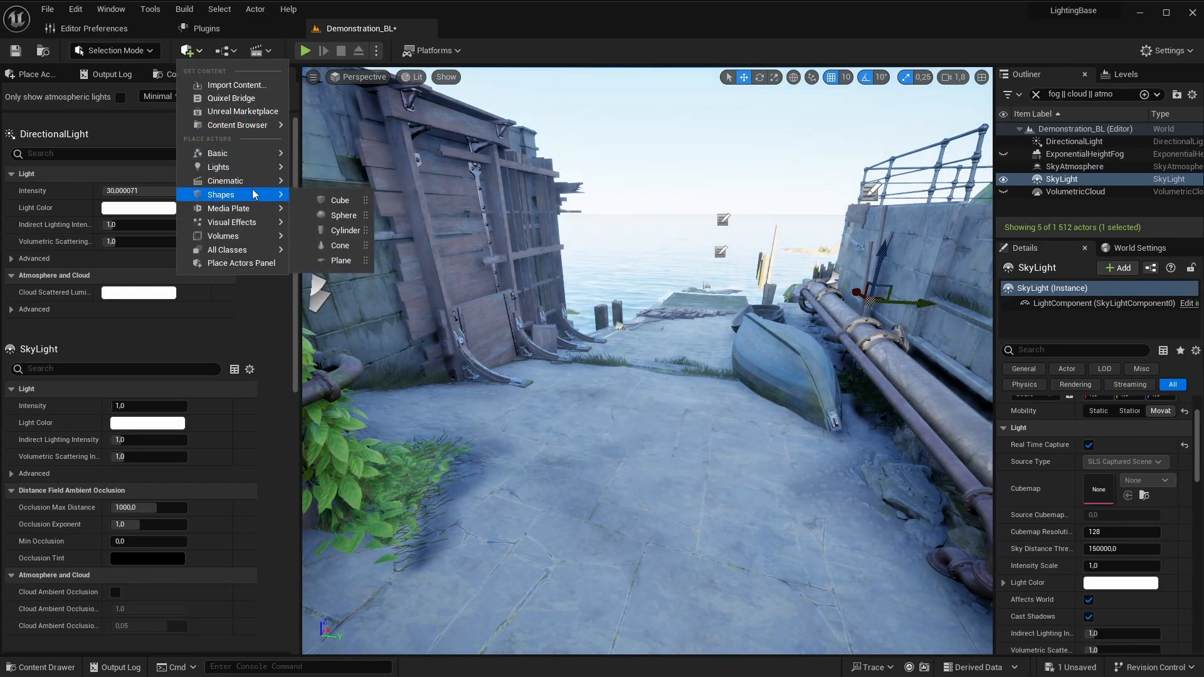
click(344, 215)
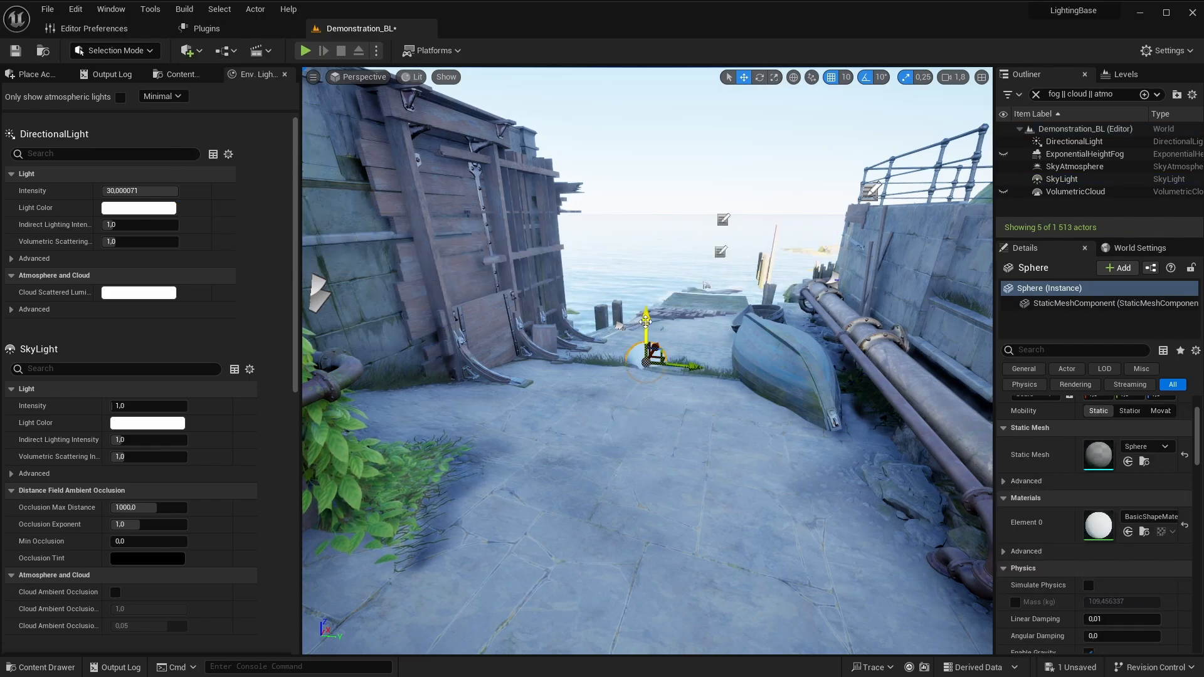
drag(645, 321, 645, 155)
Step: Inspect the white sphere from several sides to see how the sky light shades it
key(w)
right_drag(646, 155, 978, 150)
scroll(646, 155, down, 3)
key(d)
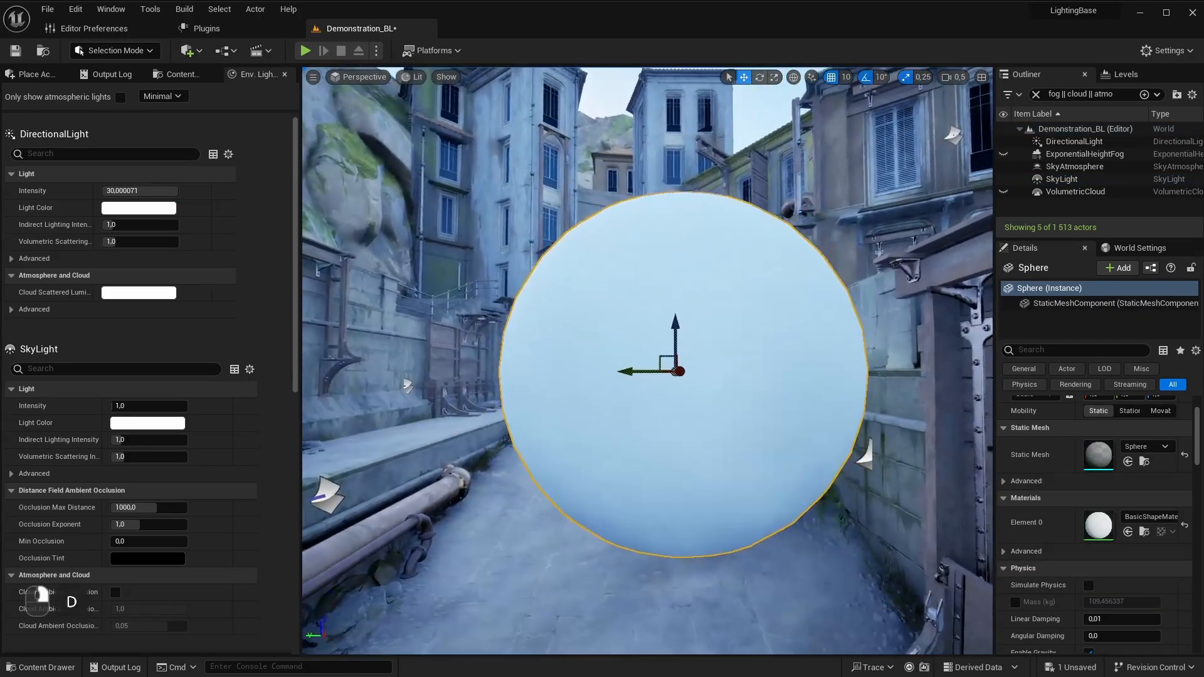
key(w)
right_drag(695, 248, 690, 207)
key(s)
key(d)
key(w)
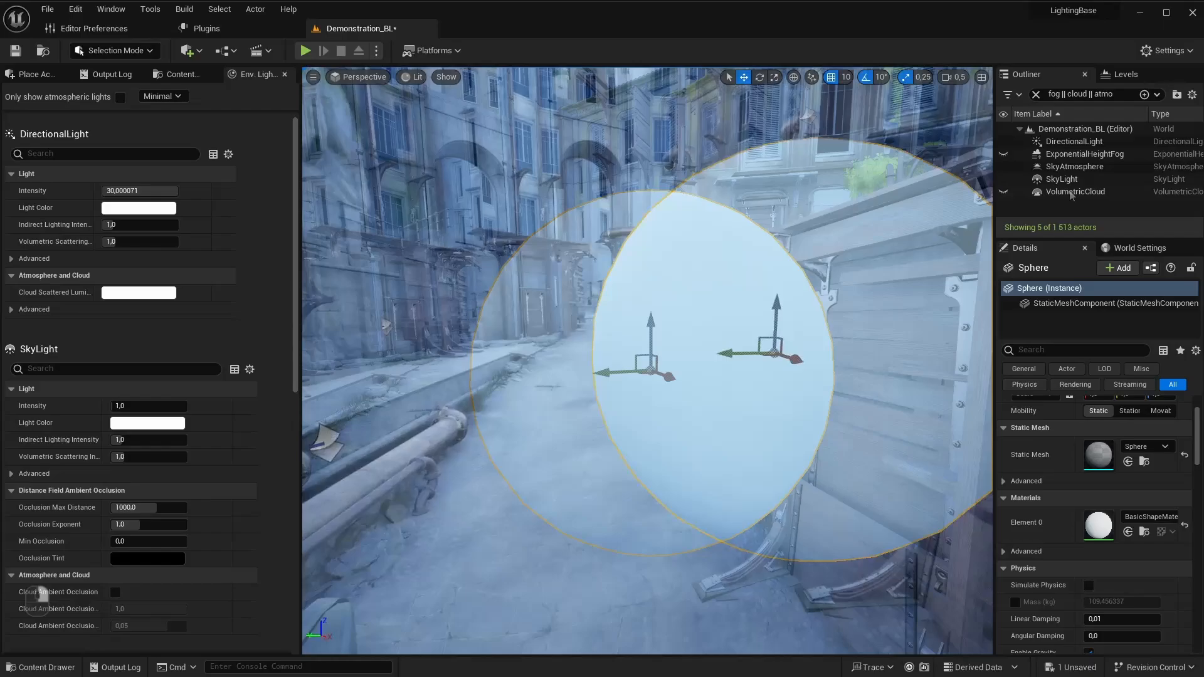
Step: Select the SkyLight, bring up its Real Time Capture setting, and frame the sphere together with the buildings and sky
click(1066, 178)
key(w)
right_drag(645, 313, 627, 294)
key(s)
key(a)
scroll(1094, 511, up, 3)
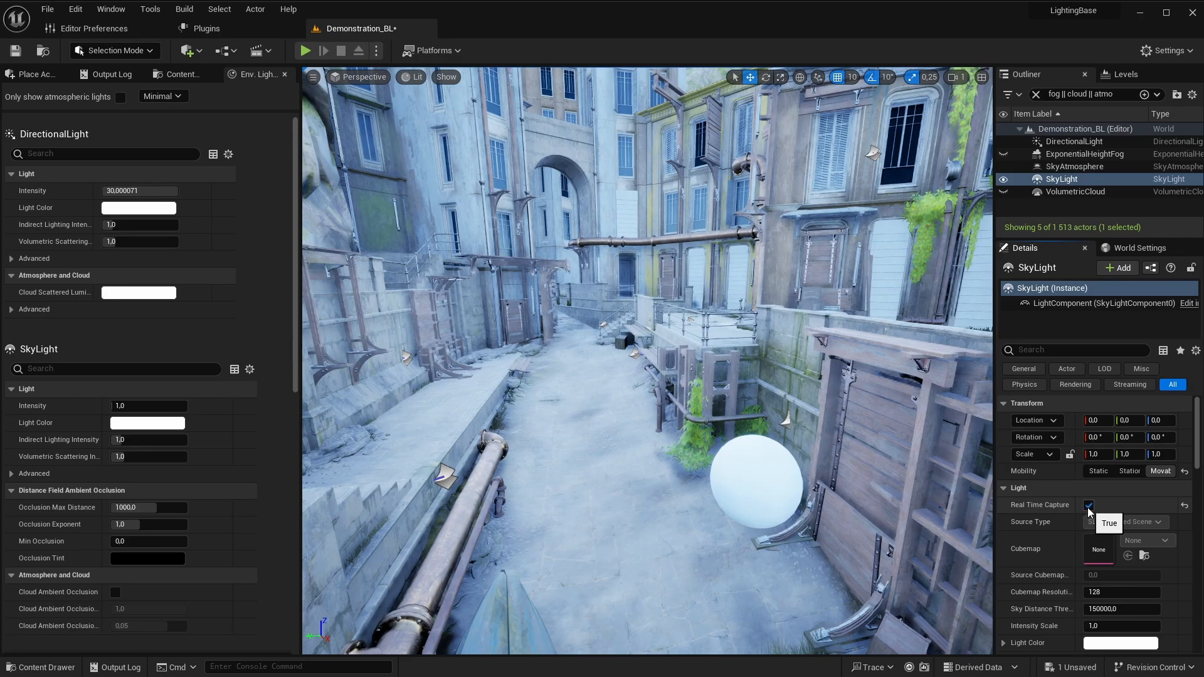
right_drag(815, 439, 790, 423)
key(a)
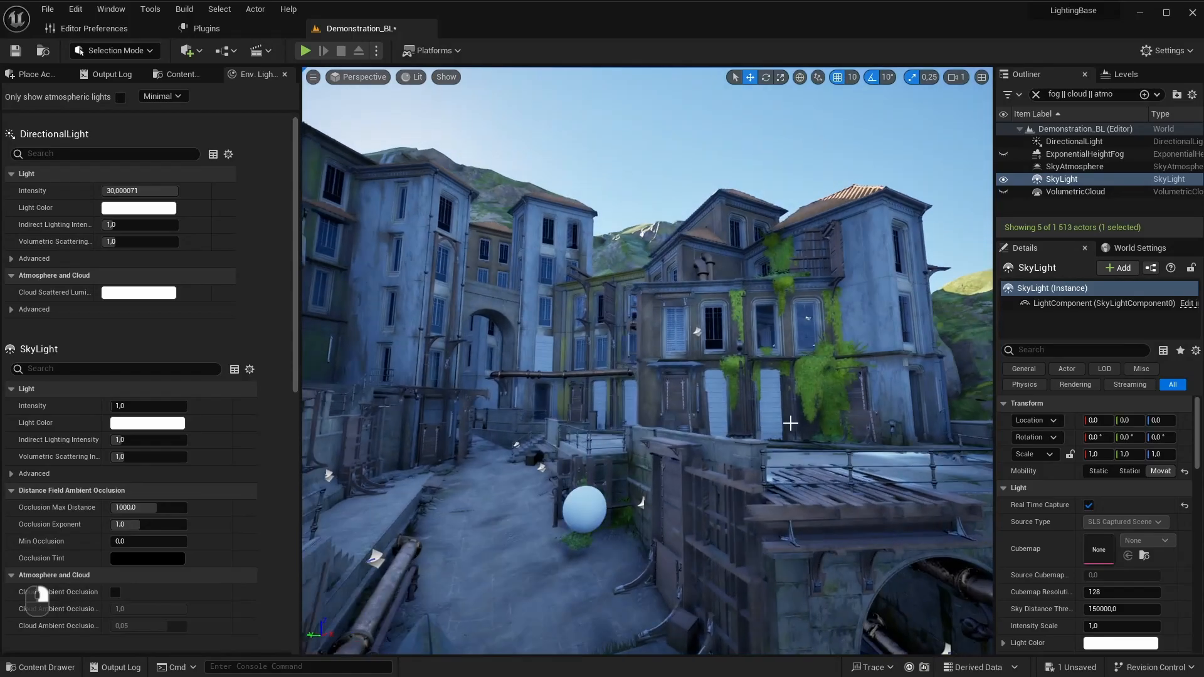
Step: Rotate the sun interactively down to the horizon to give the scene a purple sunset sky
key(ctrl+l)
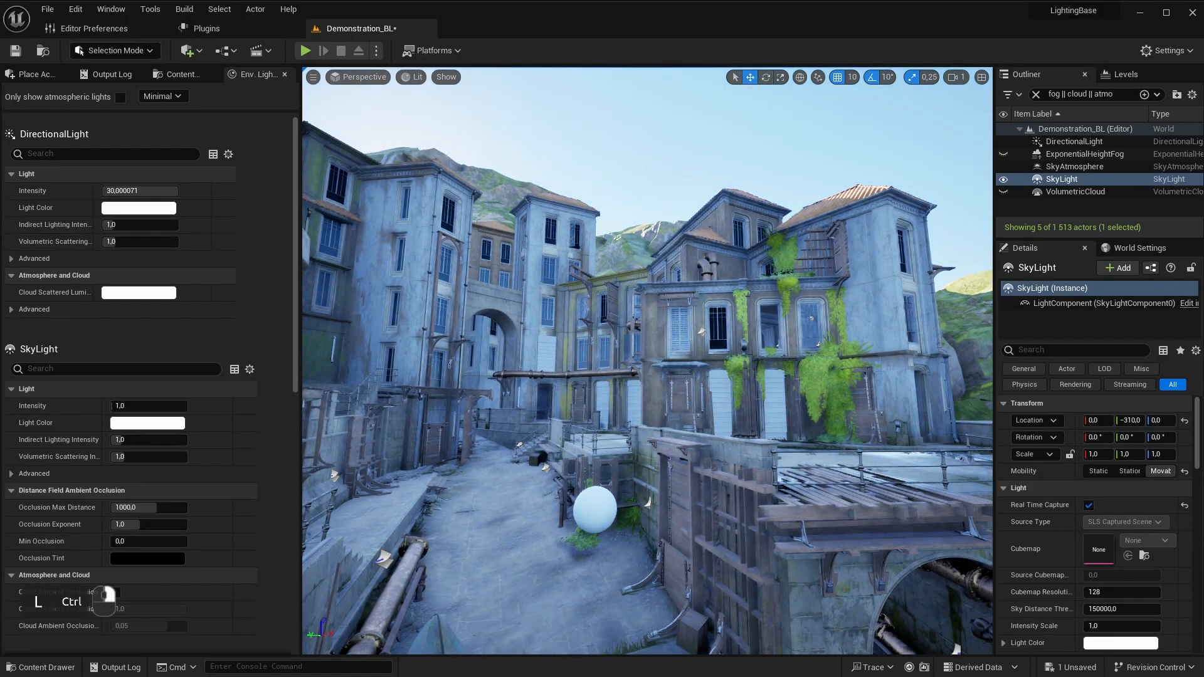
key(ctrl+l)
right_drag(790, 423, 815, 423)
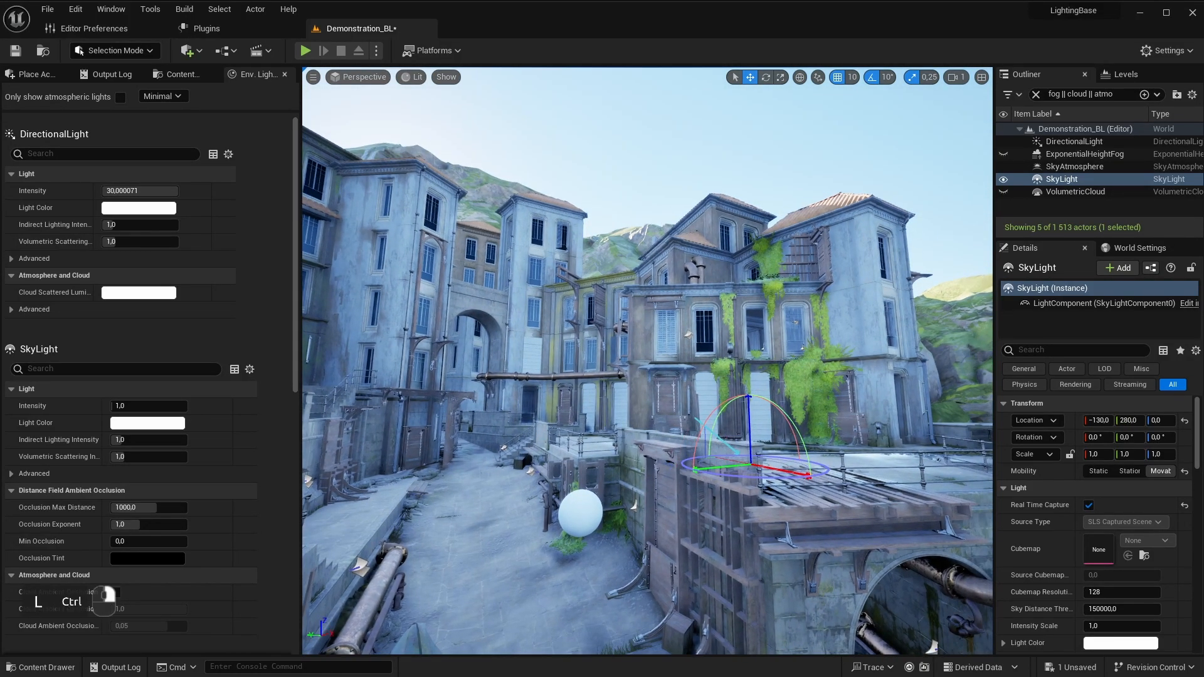
ctrl+drag(790, 423, 777, 423)
mouse_move(580, 440)
ctrl+mouse_down()
mouse_move(568, 441)
mouse_move(580, 441)
ctrl+mouse_up()
key(ctrl+l)
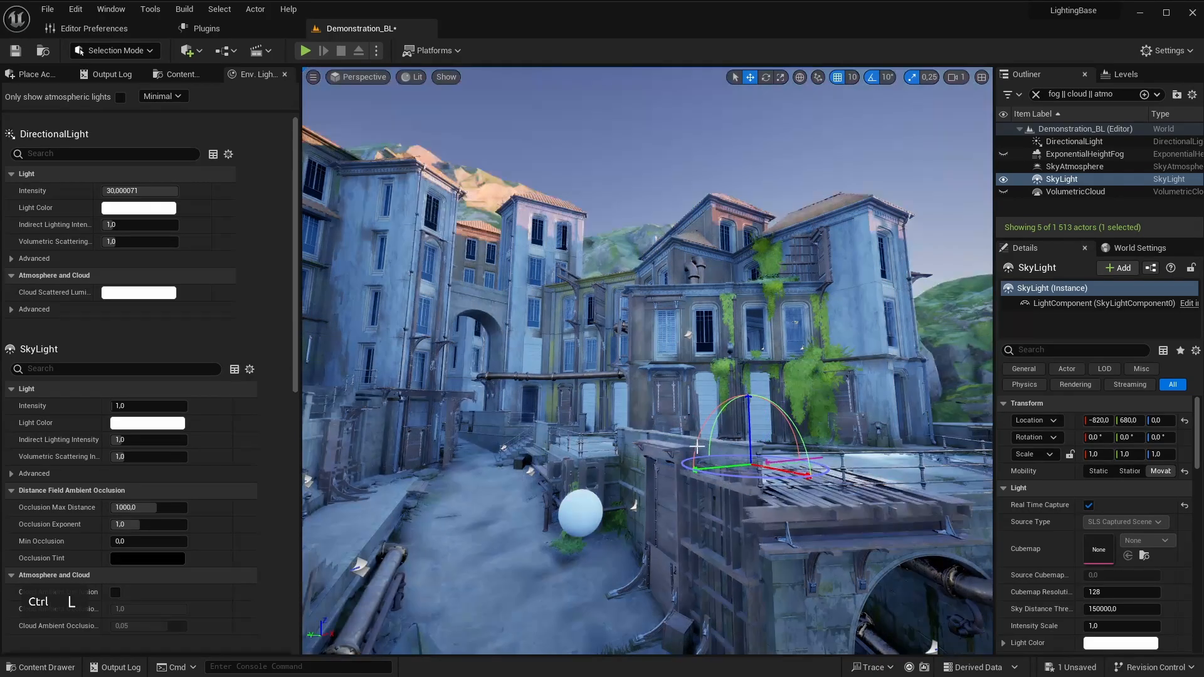
ctrl+drag(696, 447, 715, 446)
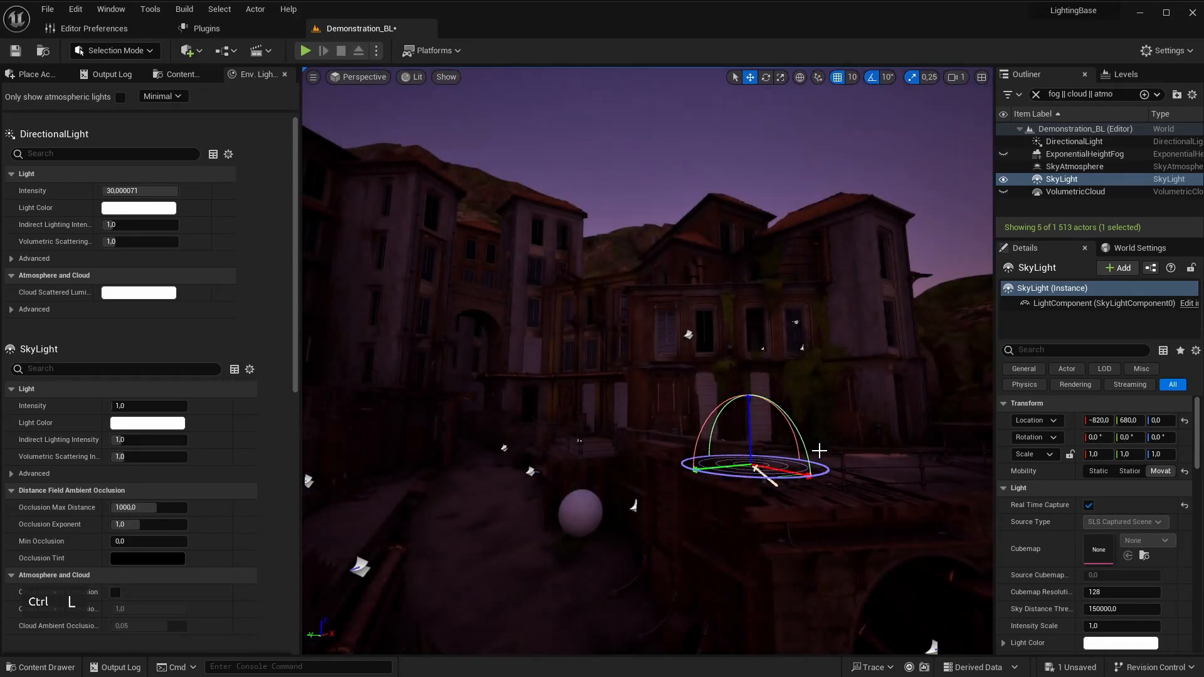
alt+drag(730, 462, 702, 489)
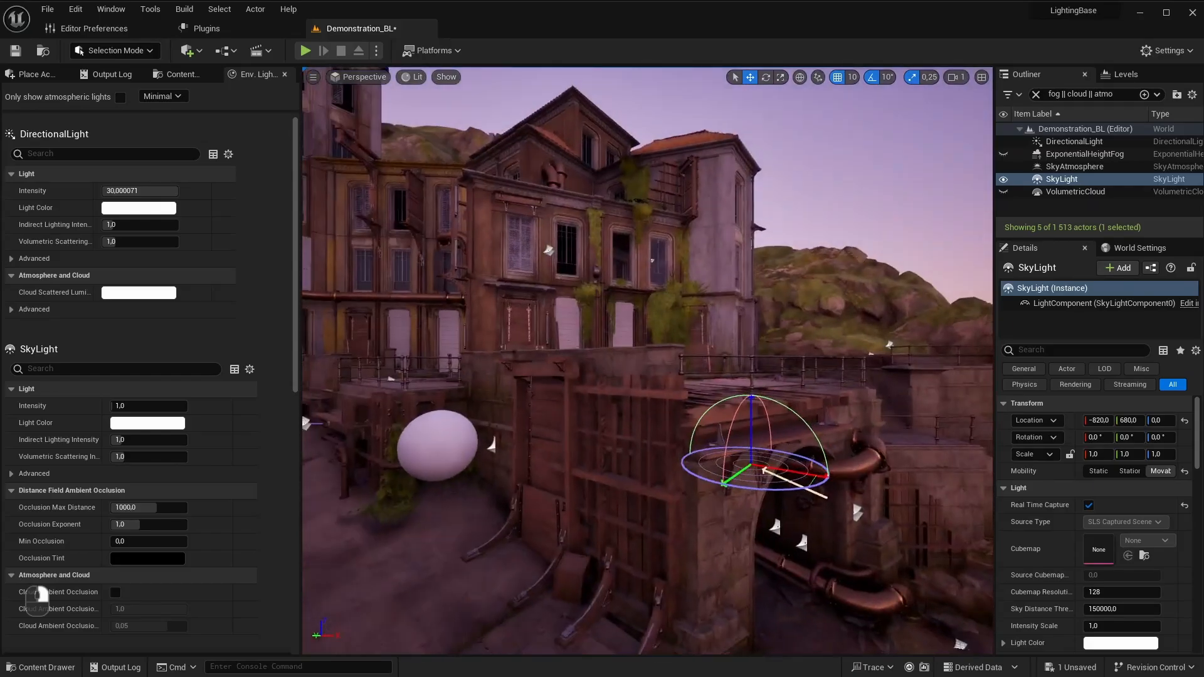
Step: Examine the sphere up close against the sunset horizon and compare its tint with the surrounding buildings
right_drag(703, 439, 665, 433)
key(w)
right_drag(753, 575, 757, 603)
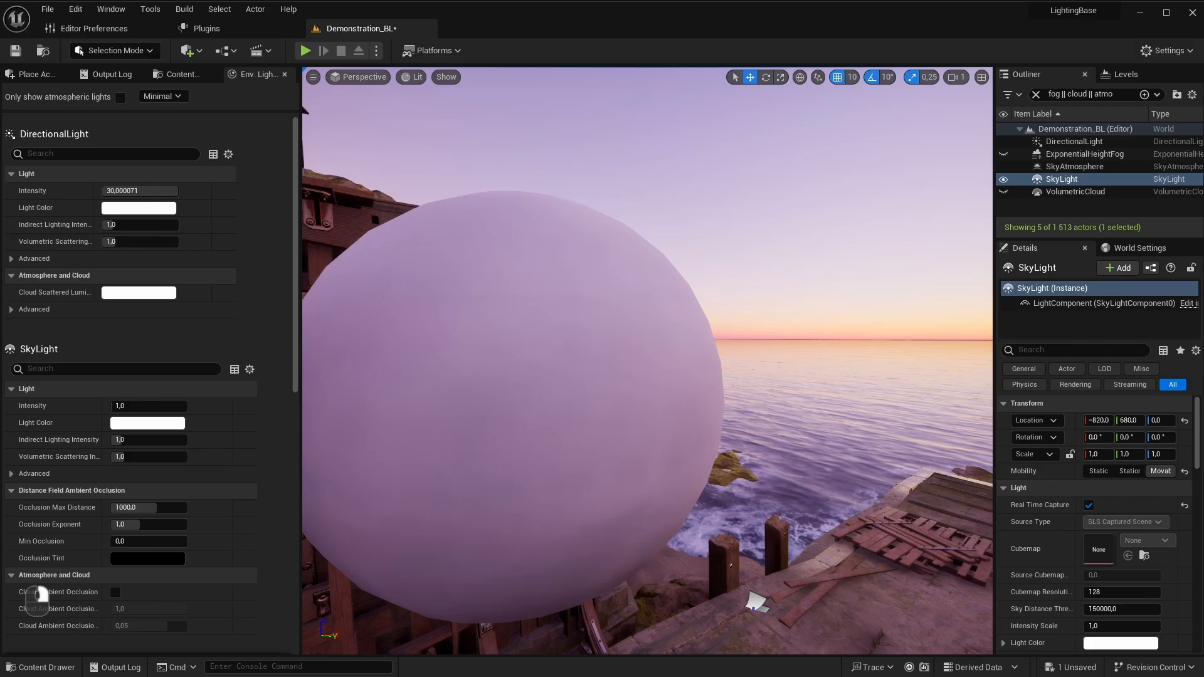
right_drag(755, 603, 815, 470)
key(w)
key(s)
key(w)
key(s)
key(w)
key(s)
Step: Turn off Real Time Capture on the SkyLight, and set its mobility to Stationary after comparing it with Static
click(1088, 505)
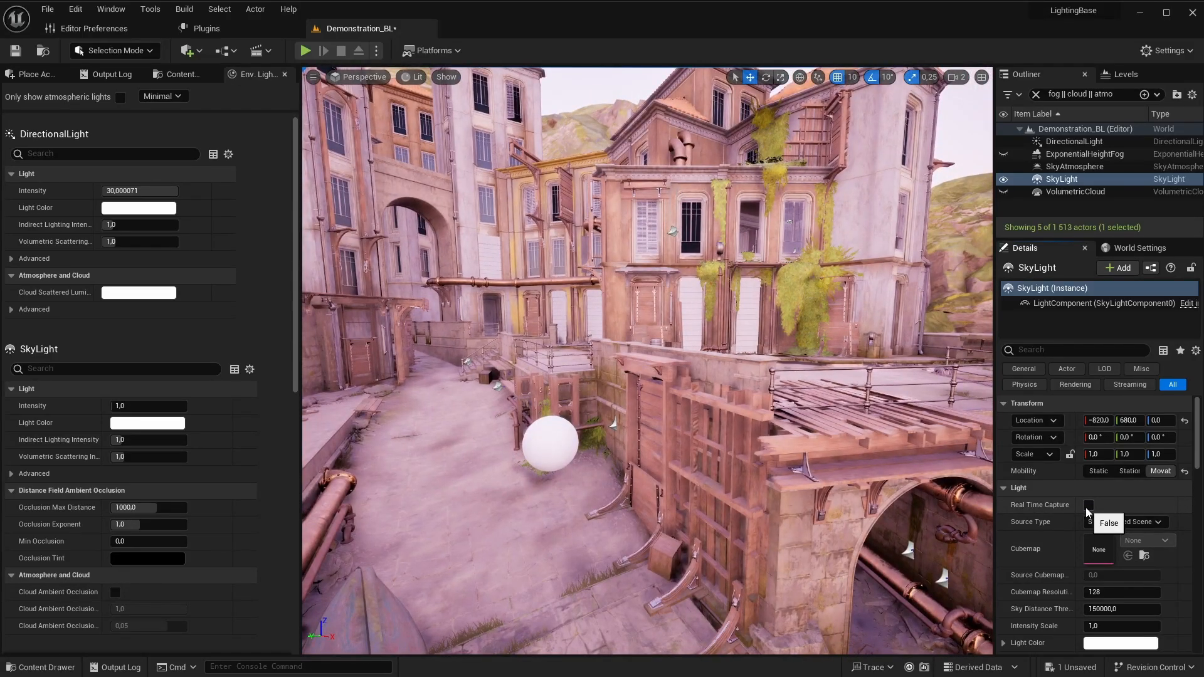
click(1129, 471)
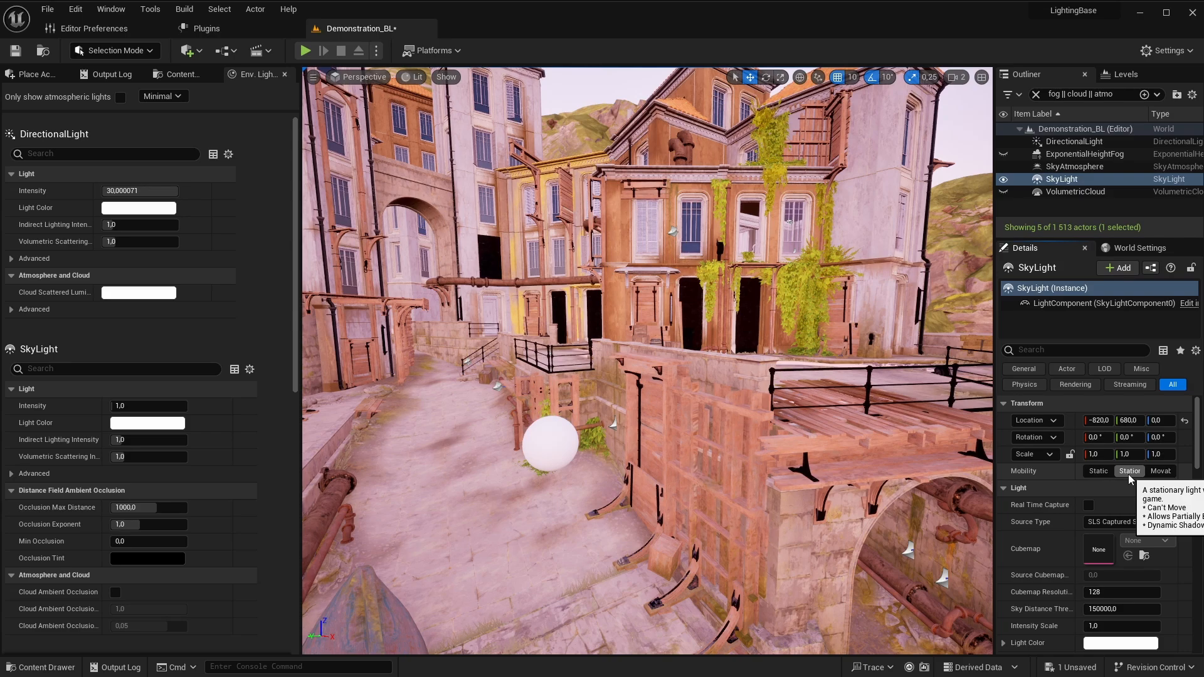
click(1107, 472)
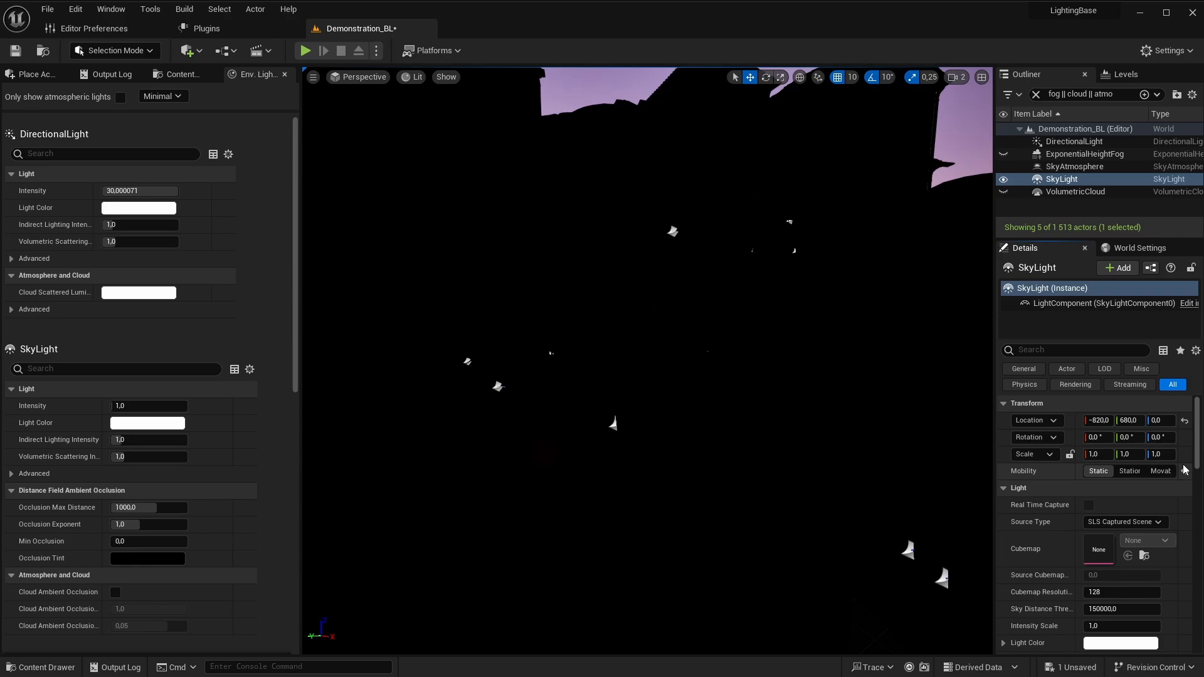
click(1131, 474)
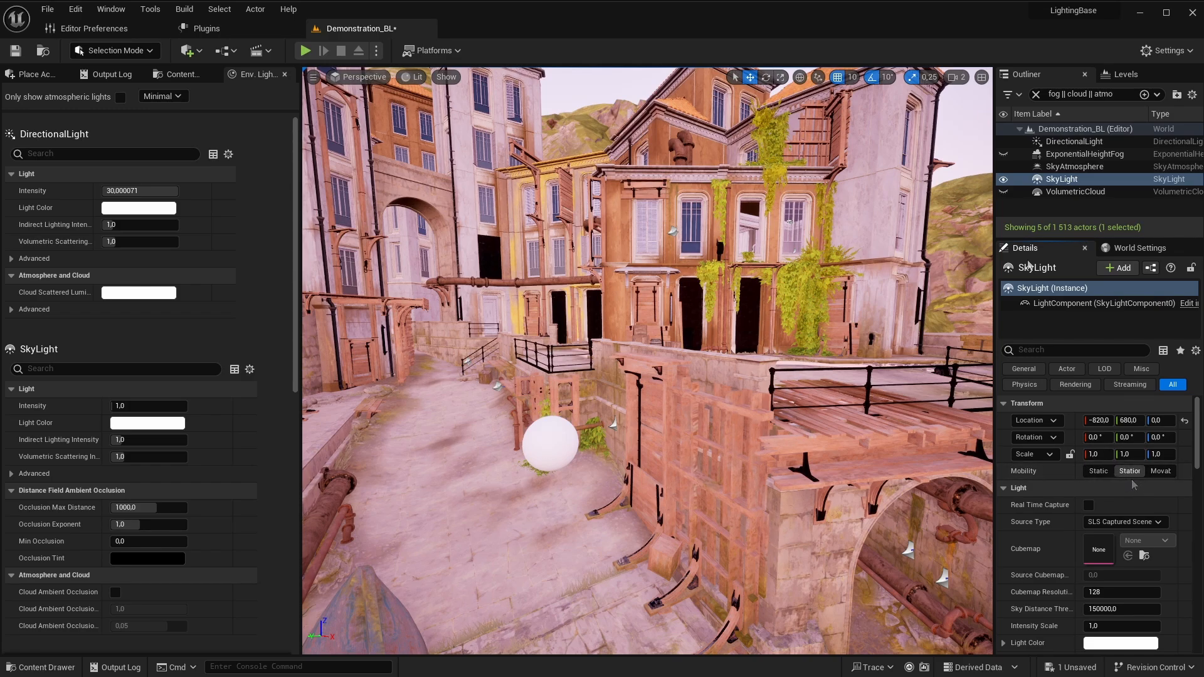
Step: Select the DirectionalLight, set its mobility to Stationary, and frame the sphere with the buildings and sky
click(1058, 143)
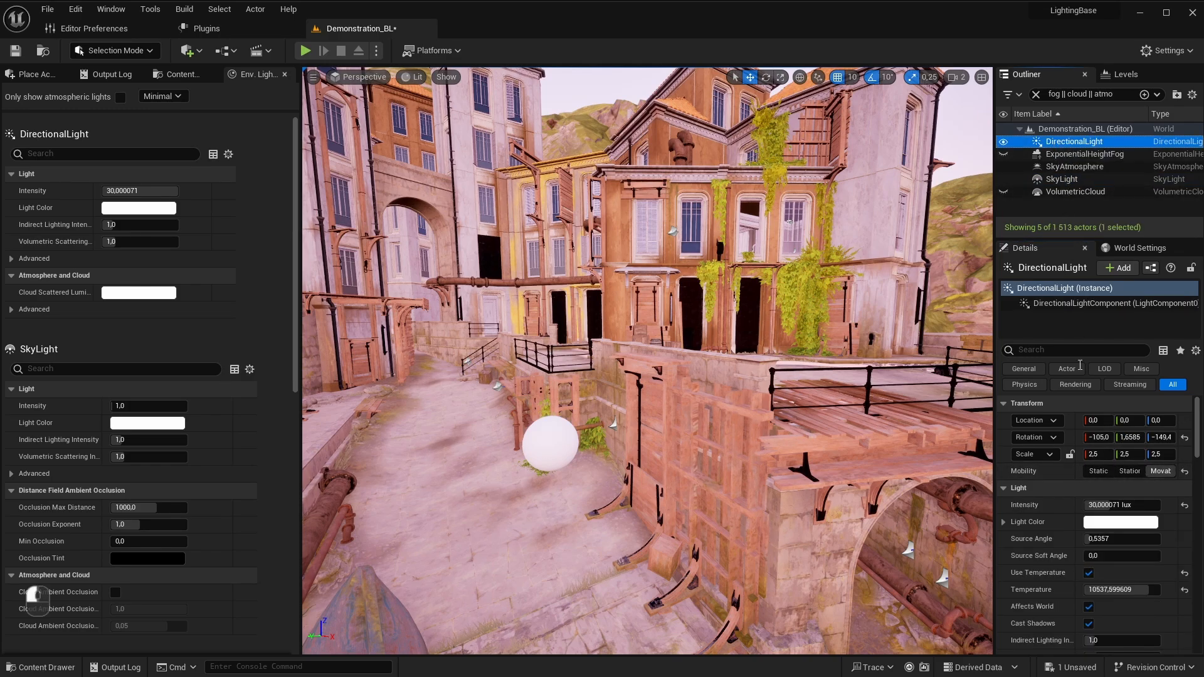
click(1132, 476)
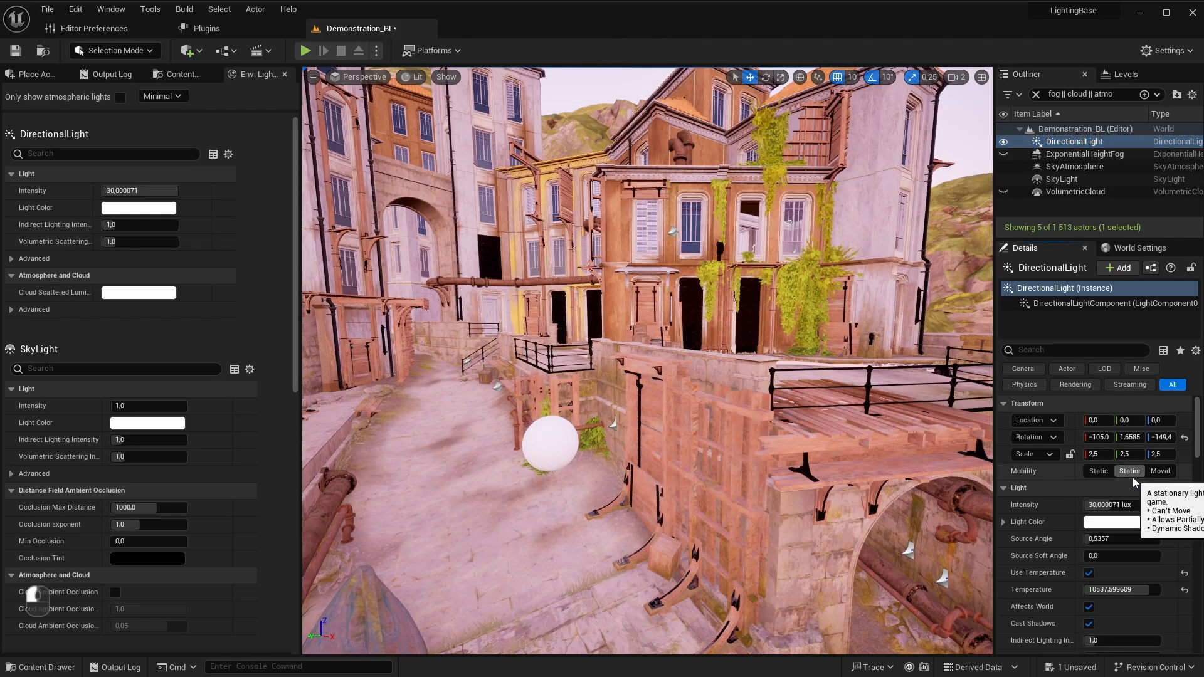
mouse_move(815, 388)
right_down()
mouse_move(721, 401)
mouse_move(834, 389)
right_up()
key(s)
right_drag(646, 361, 621, 361)
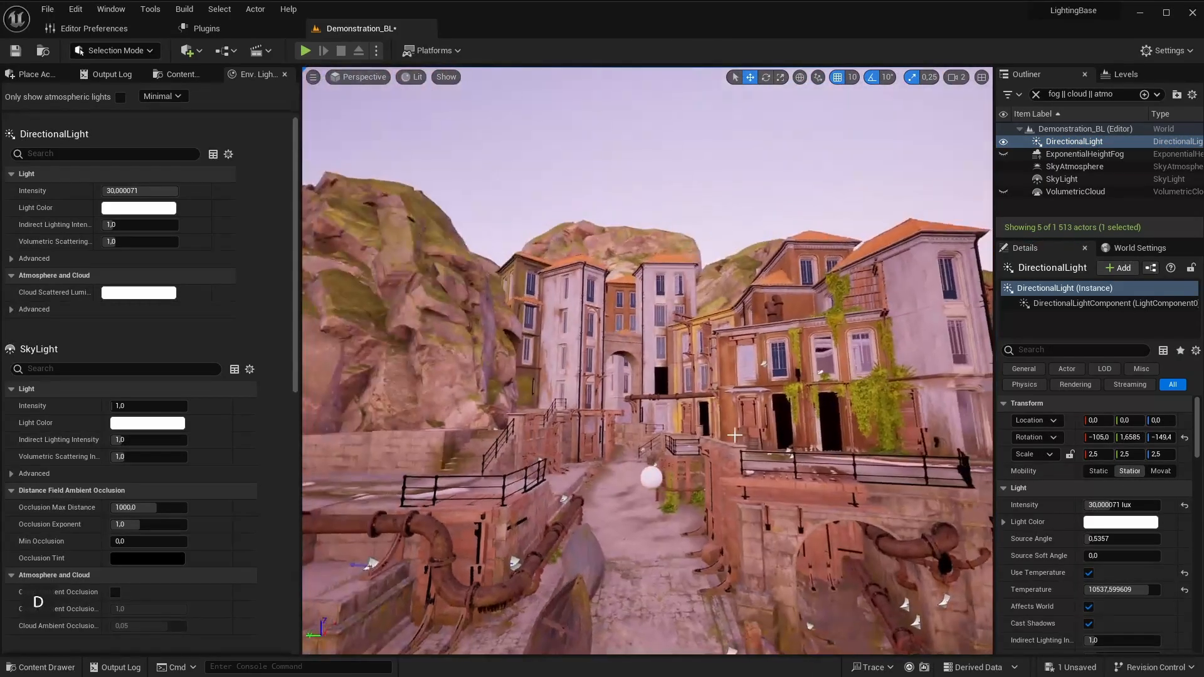
Step: Rotate the sun interactively up into the daytime sky and check the sunlit sphere and its shadow on the street
key(ctrl+l)
mouse_move(659, 409)
ctrl+mouse_down()
mouse_move(645, 406)
mouse_move(659, 409)
ctrl+mouse_up()
key(w)
right_drag(659, 410, 715, 433)
right_drag(632, 477, 631, 465)
key(s)
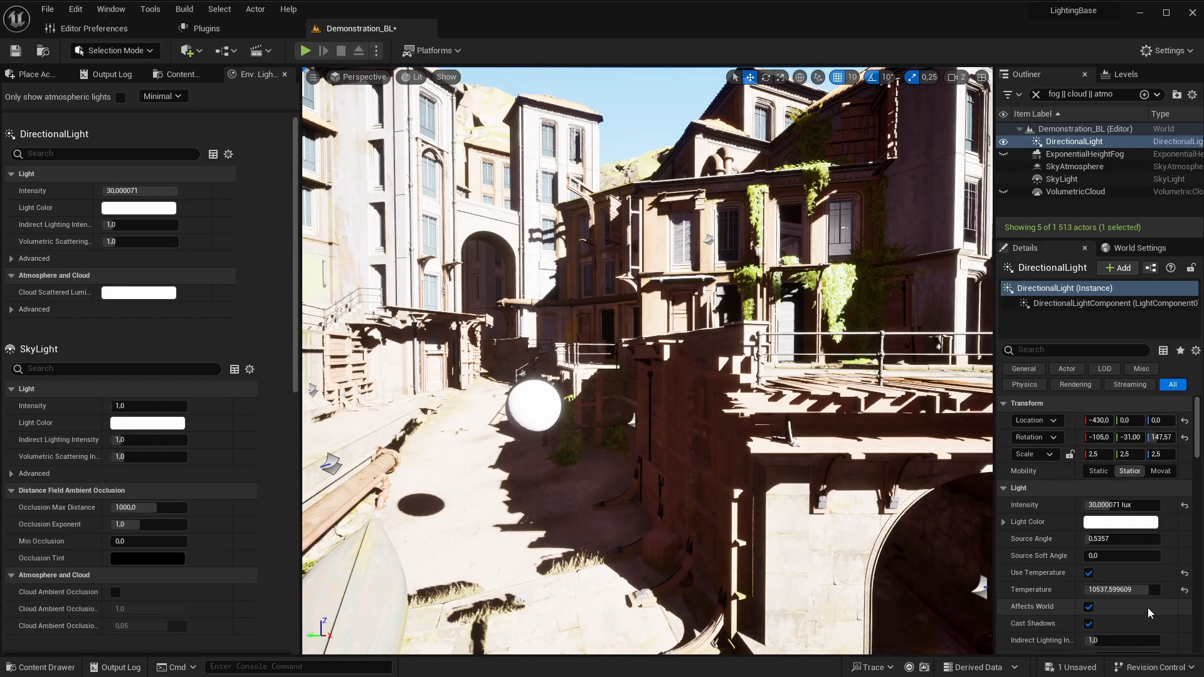
Step: Turn off Use Temperature on the DirectionalLight and filter its details by "atmo" to reach the Atmosphere Sun Light settings
click(1089, 573)
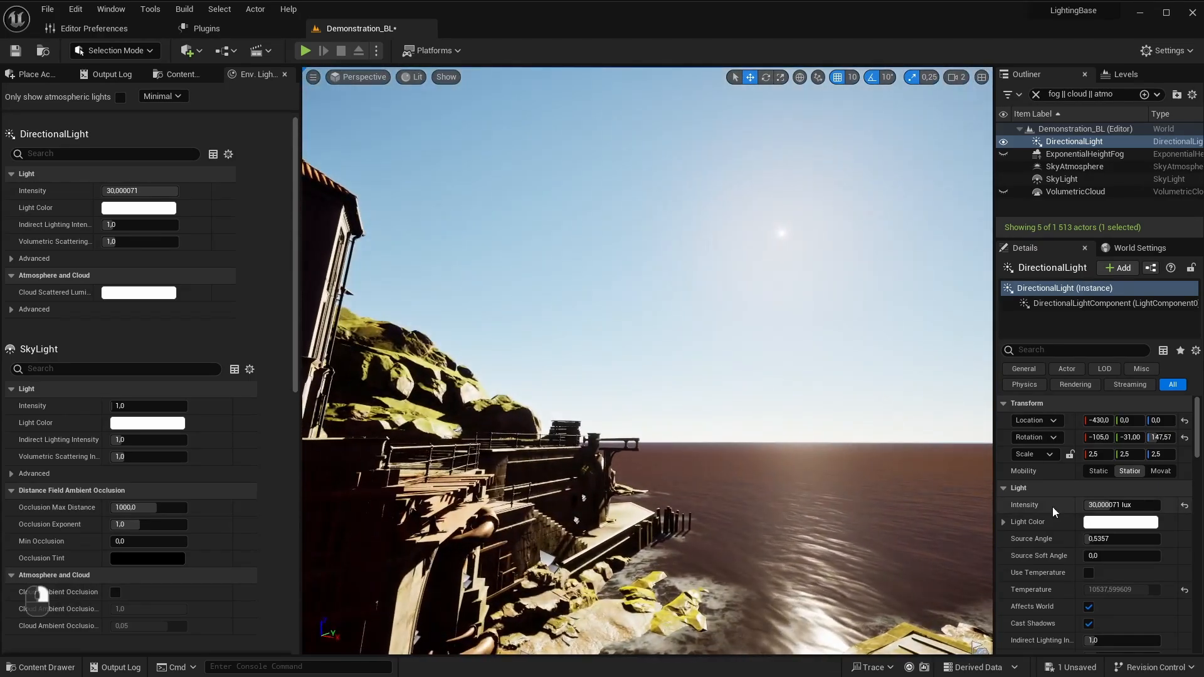
click(1033, 353)
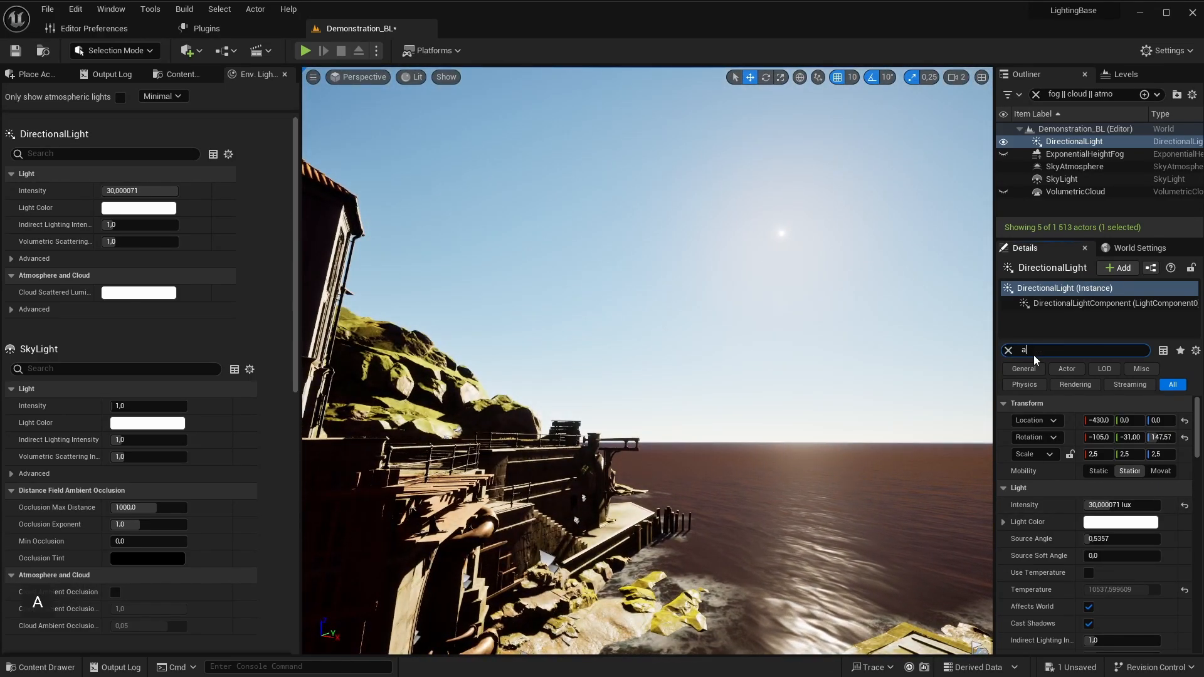
text(atmo)
mouse_move(1073, 420)
mouse_down()
mouse_move(1122, 421)
mouse_move(1076, 432)
mouse_up()
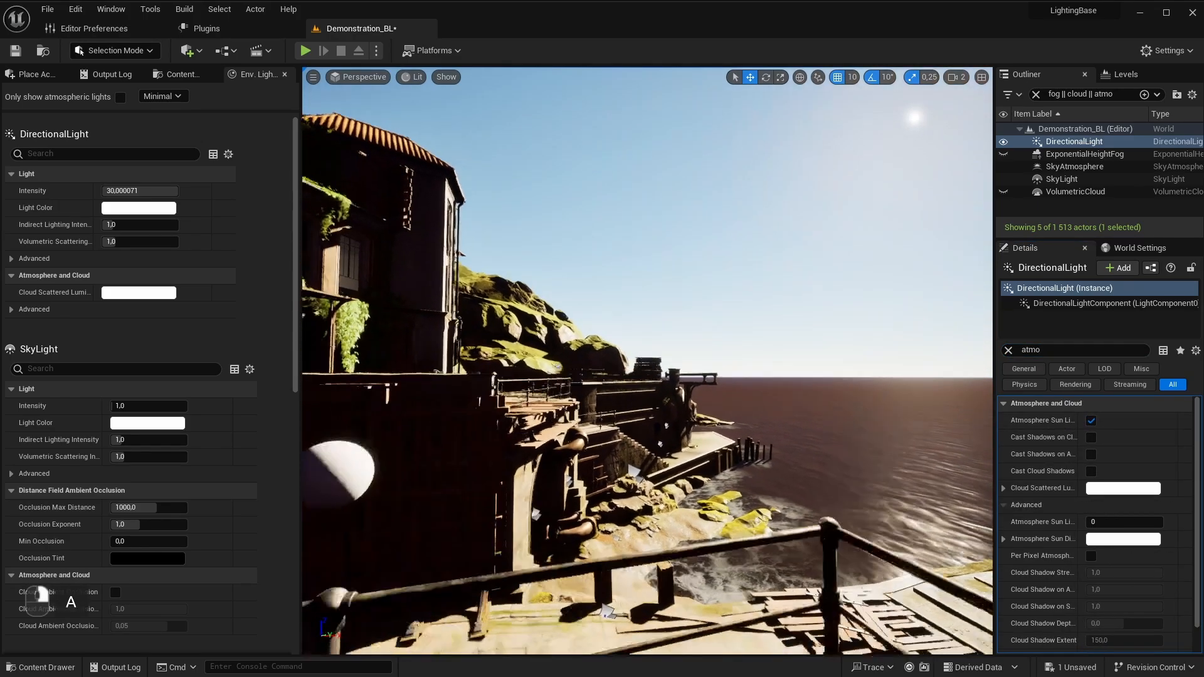
Step: Rotate the sun down to the sea horizon and back up over the buildings, and clear the DirectionalLight's details filter
right_drag(882, 426, 882, 426)
key(s)
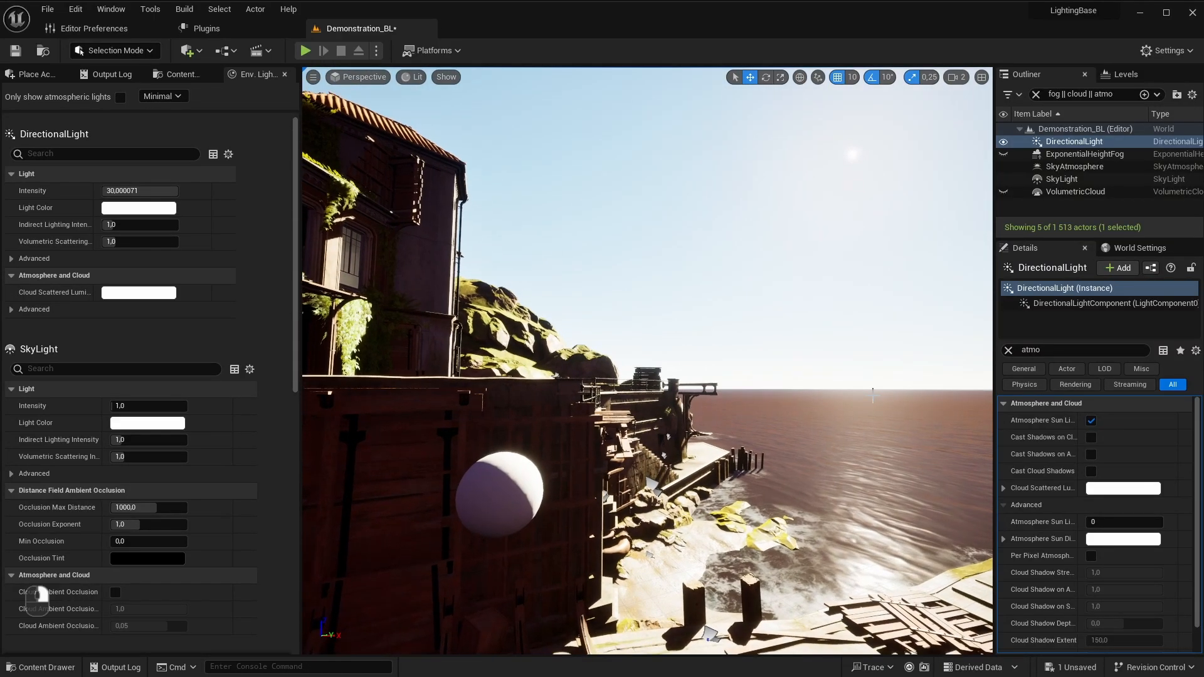
ctrl+drag(875, 397, 877, 429)
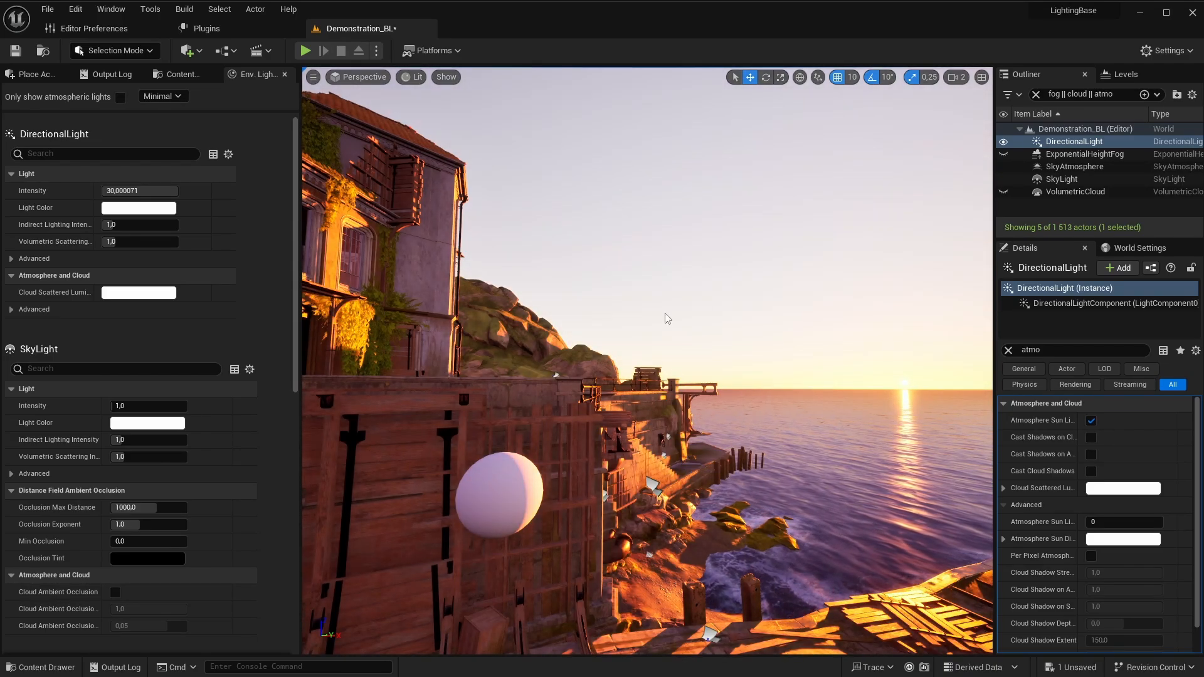
right_drag(835, 442, 708, 444)
key(w)
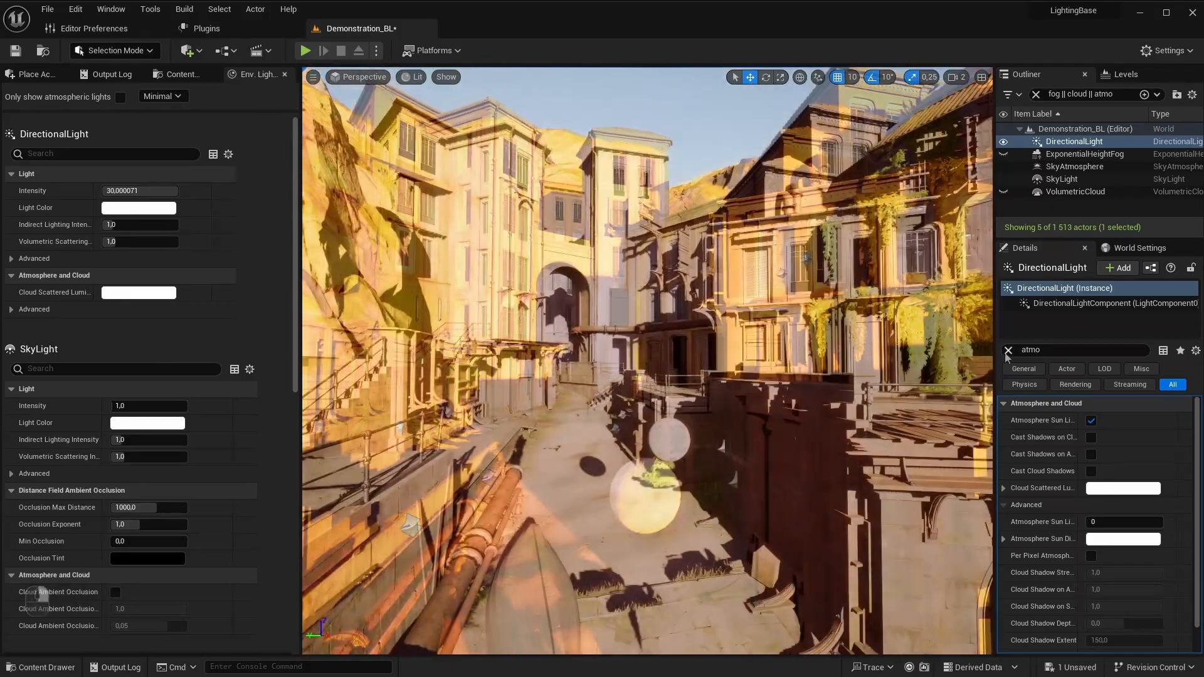
click(1007, 350)
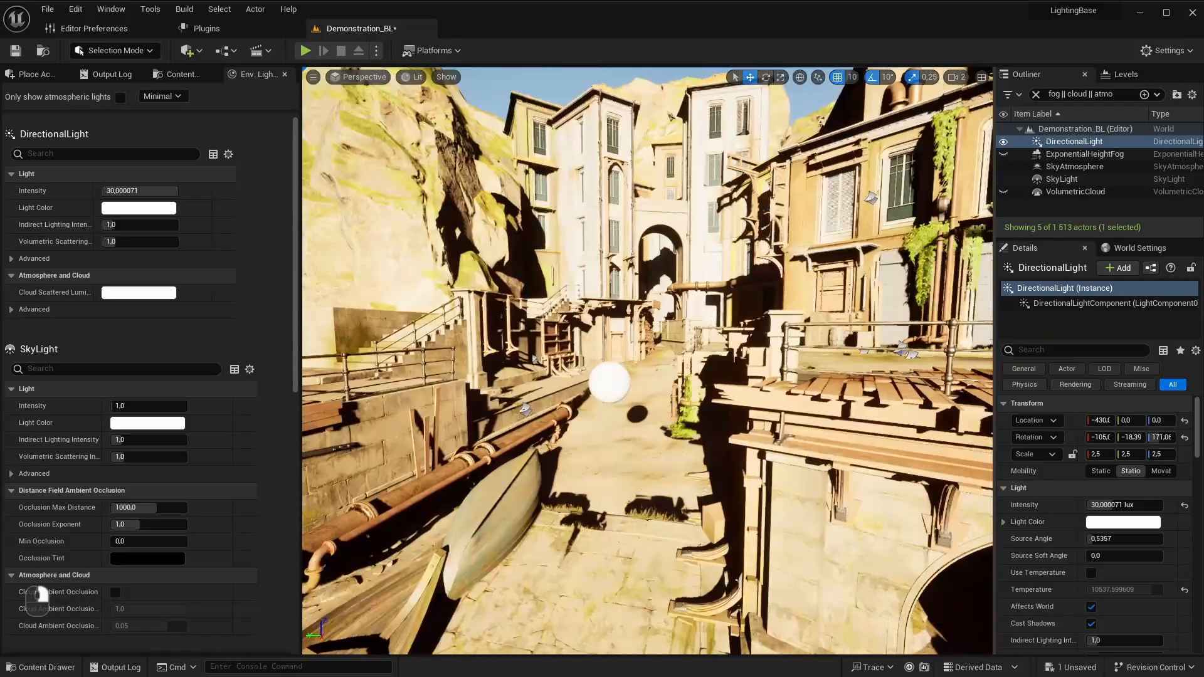
Step: Select the sewer entrance wall of the pier and examine its mobility setting and the surrounding sunlit geometry
right_drag(709, 444, 690, 443)
right_drag(776, 407, 763, 408)
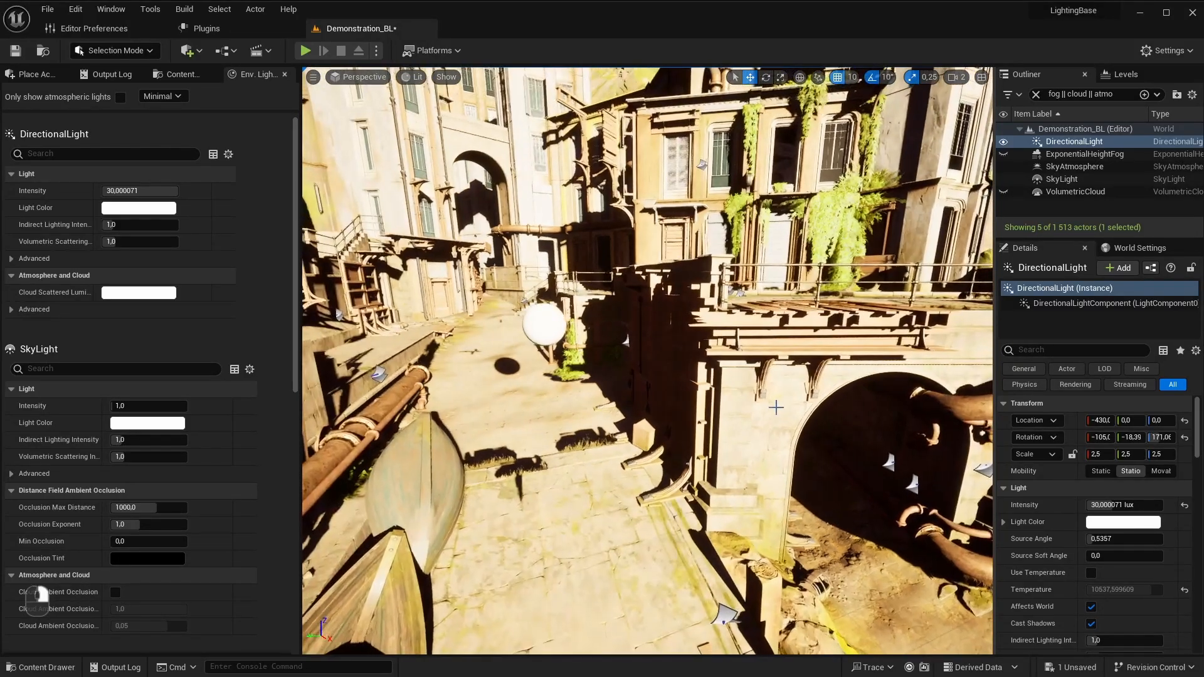
click(777, 408)
right_drag(777, 407, 776, 408)
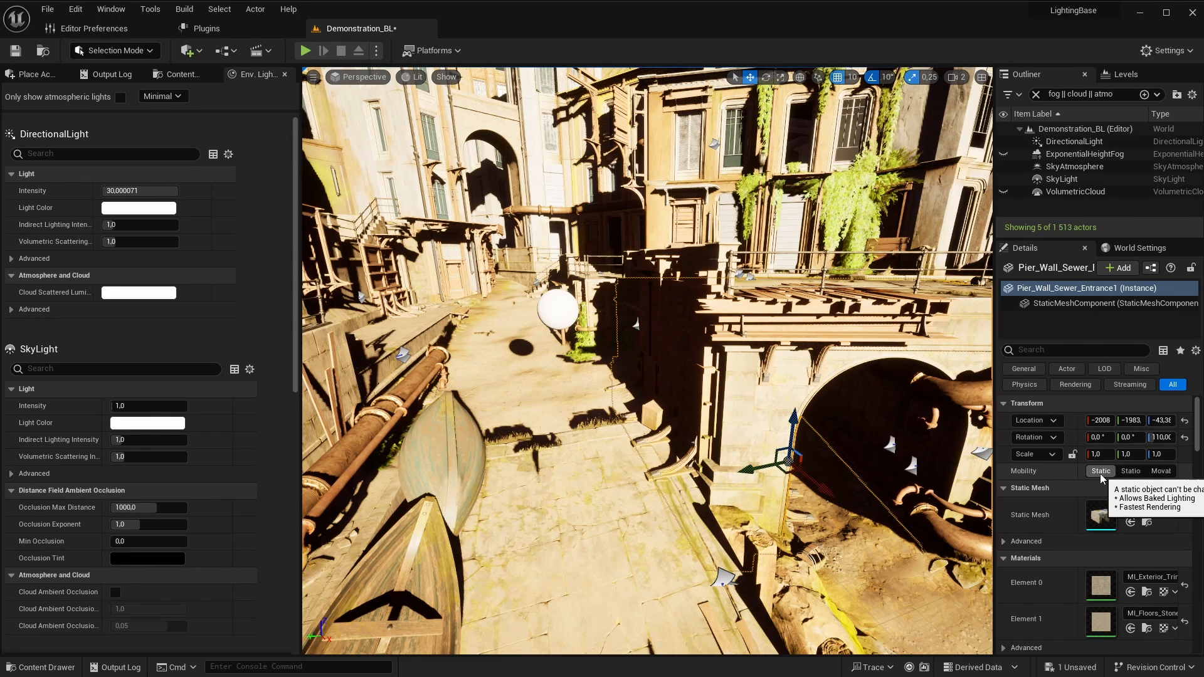
key(d)
right_drag(721, 439, 858, 447)
key(a)
key(w)
key(d)
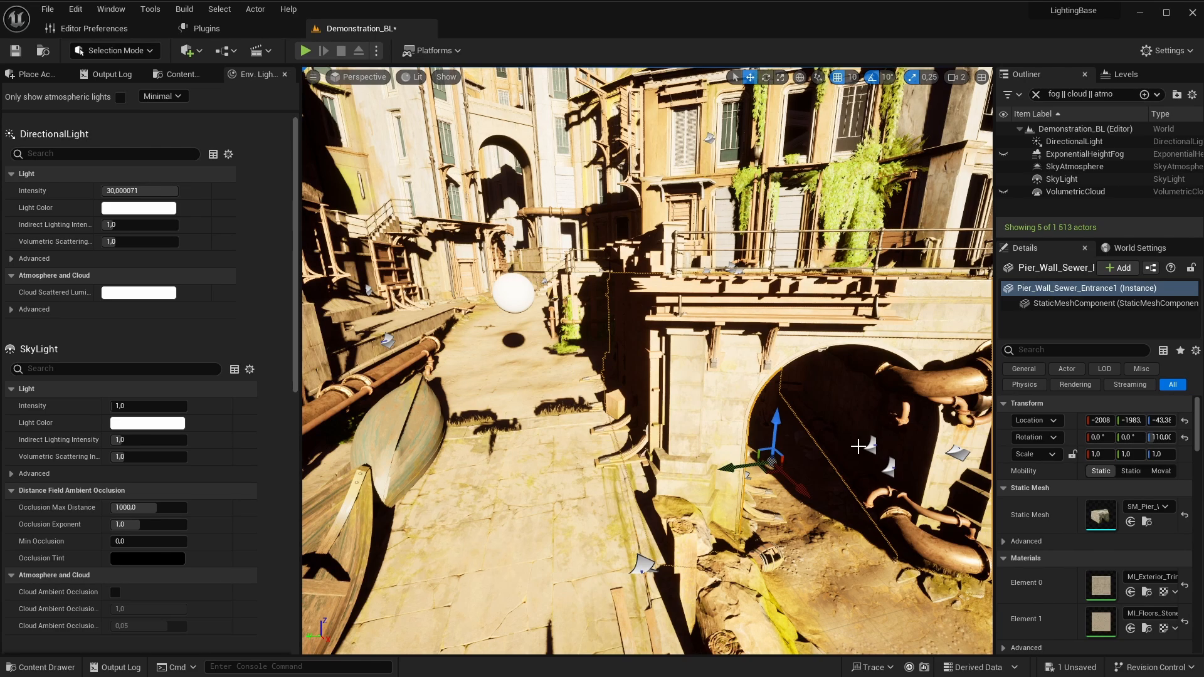
key(a)
right_drag(859, 446, 760, 407)
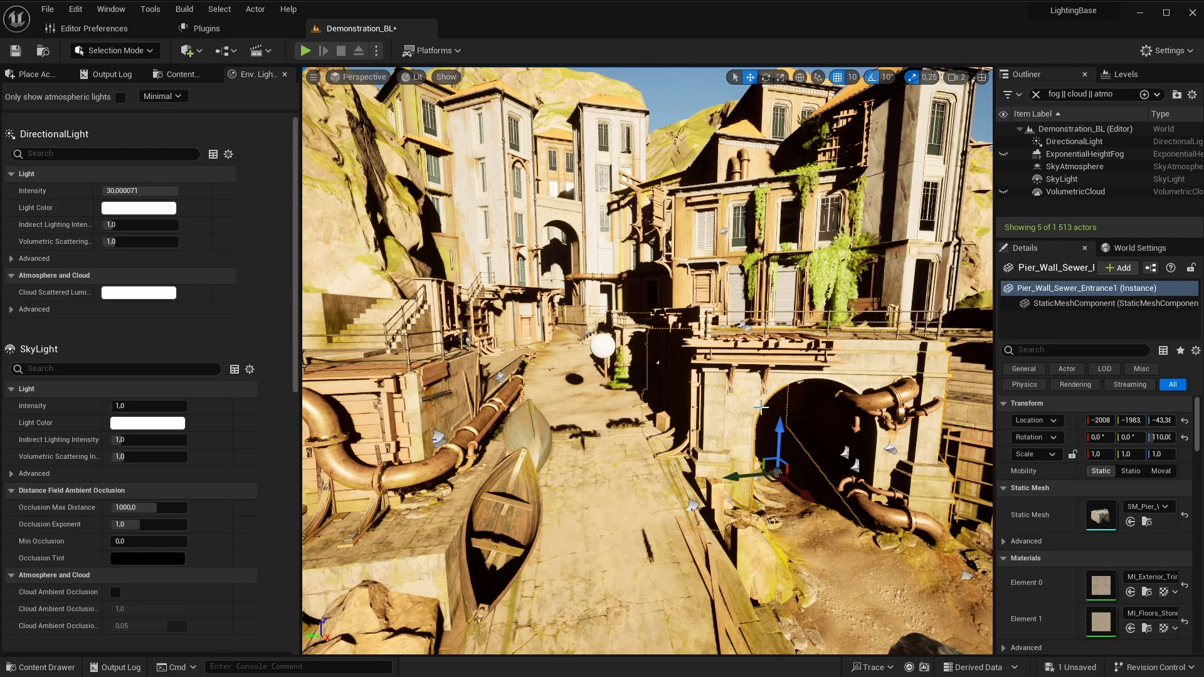
Step: Select the floating white sphere and set its mobility to Movable
key(w)
right_drag(761, 407, 693, 368)
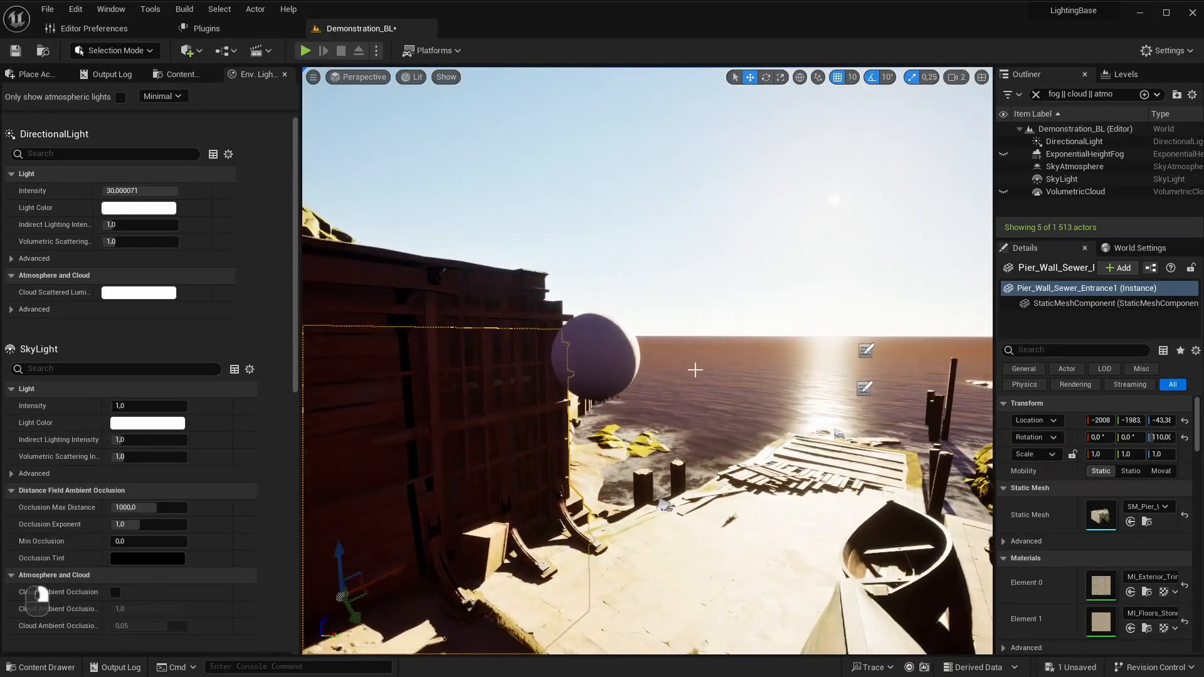
click(592, 350)
right_drag(591, 349, 571, 351)
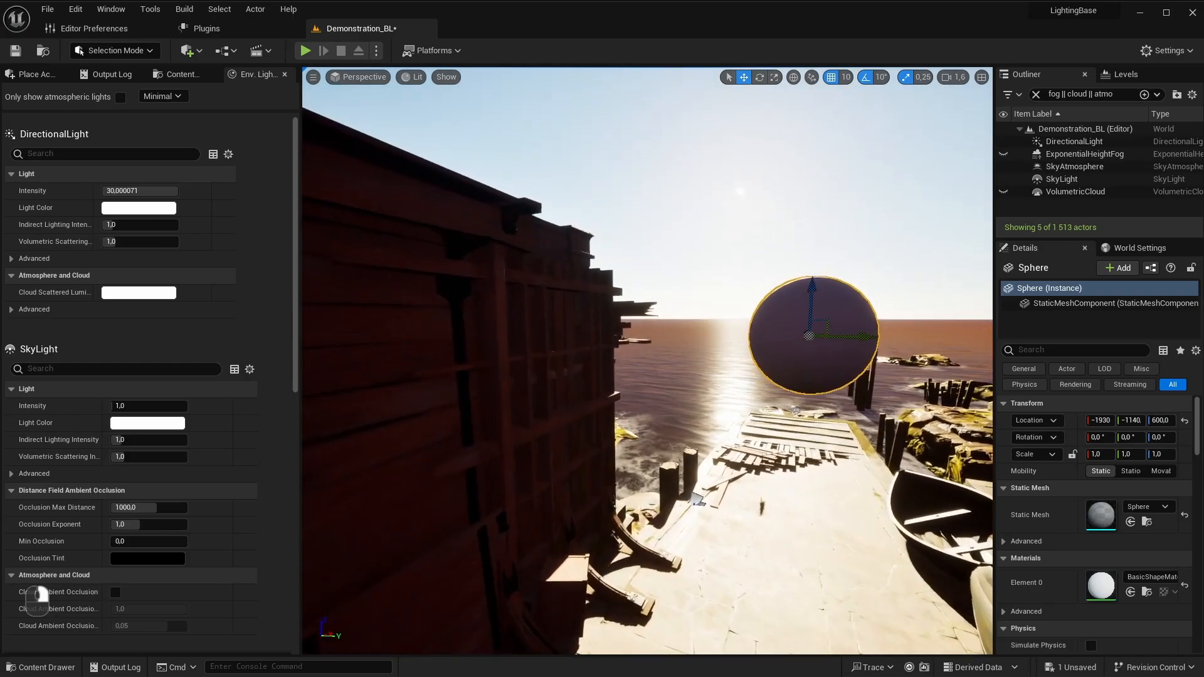
click(1161, 471)
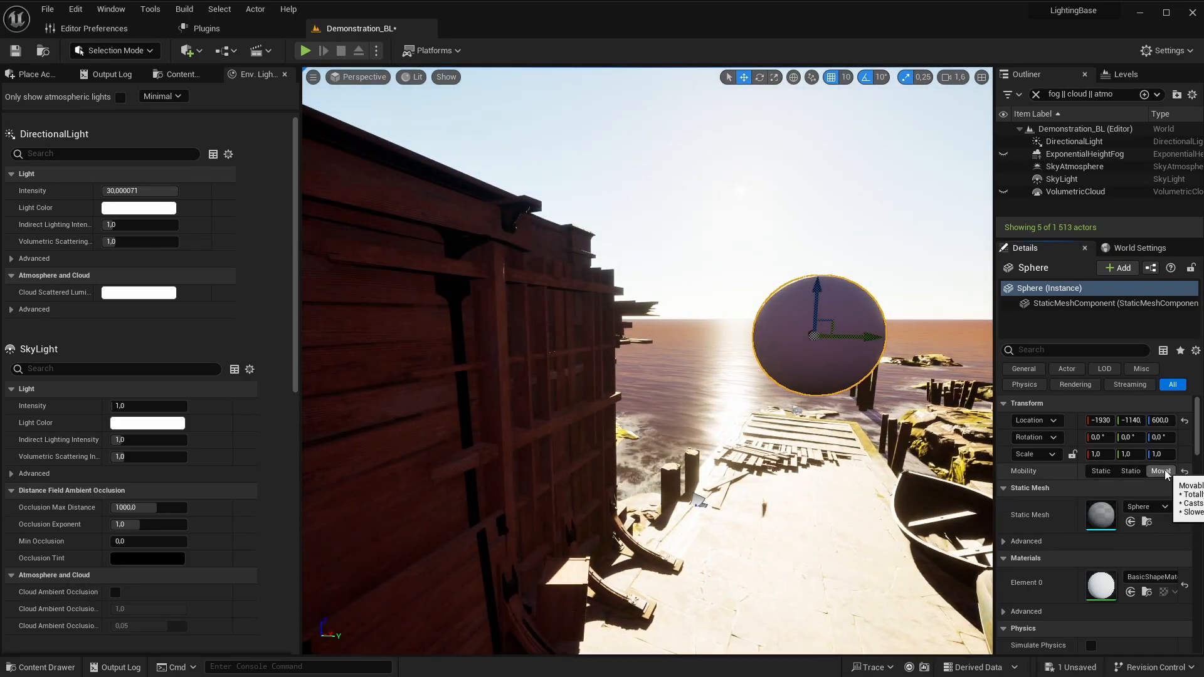
Step: Lower the sphere toward the street to a height of about 310, with its Y location at about -1200
key(d)
right_drag(833, 401, 646, 354)
key(a)
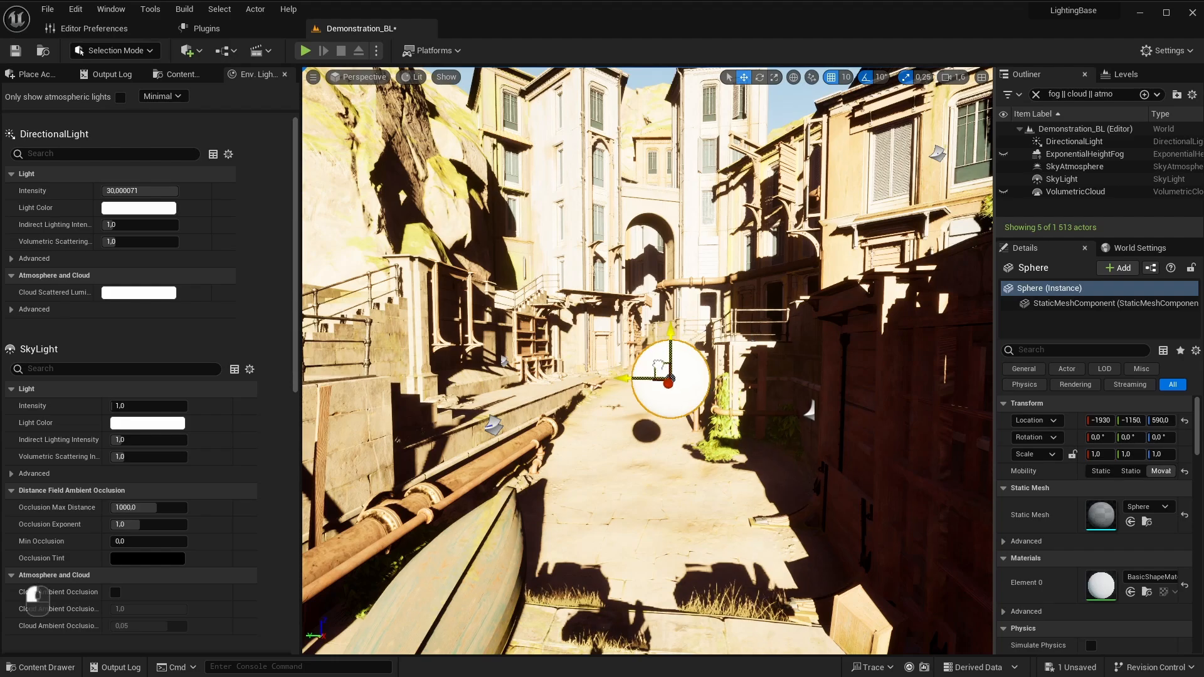
drag(703, 591, 689, 601)
mouse_move(697, 525)
right_down()
mouse_move(808, 552)
mouse_move(696, 525)
right_up()
Step: Rotate the sun interactively until the sphere is only partly lit, and compare it with a Static duplicate
key(ctrl+l)
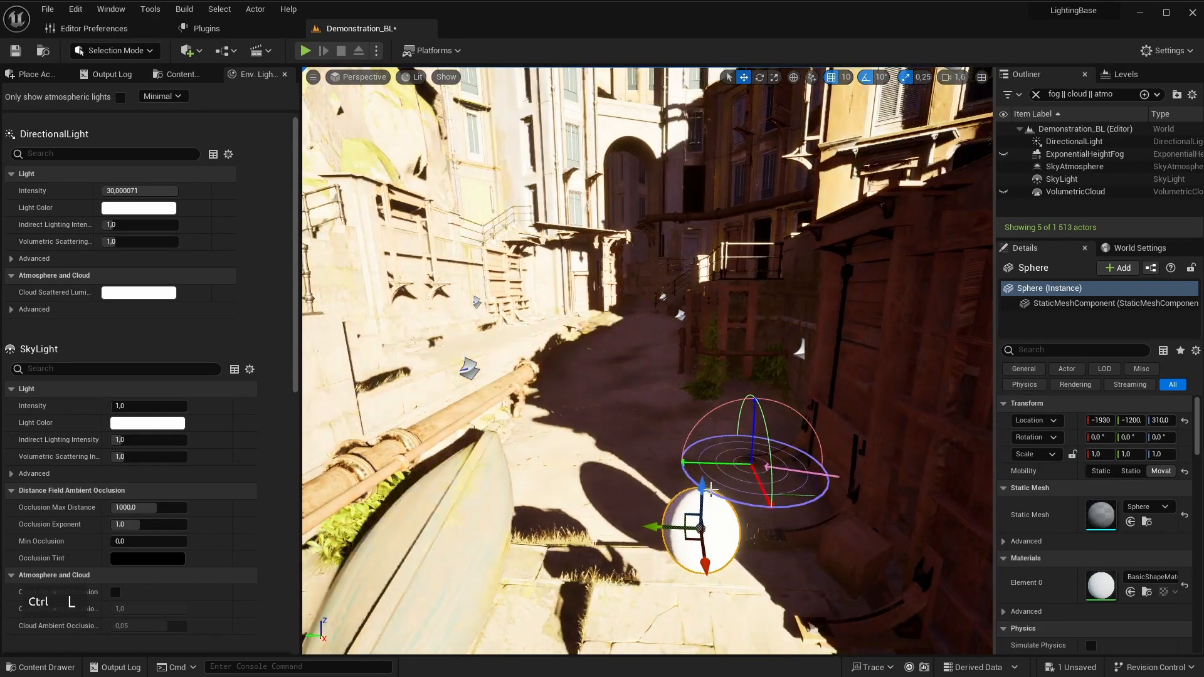
mouse_move(701, 479)
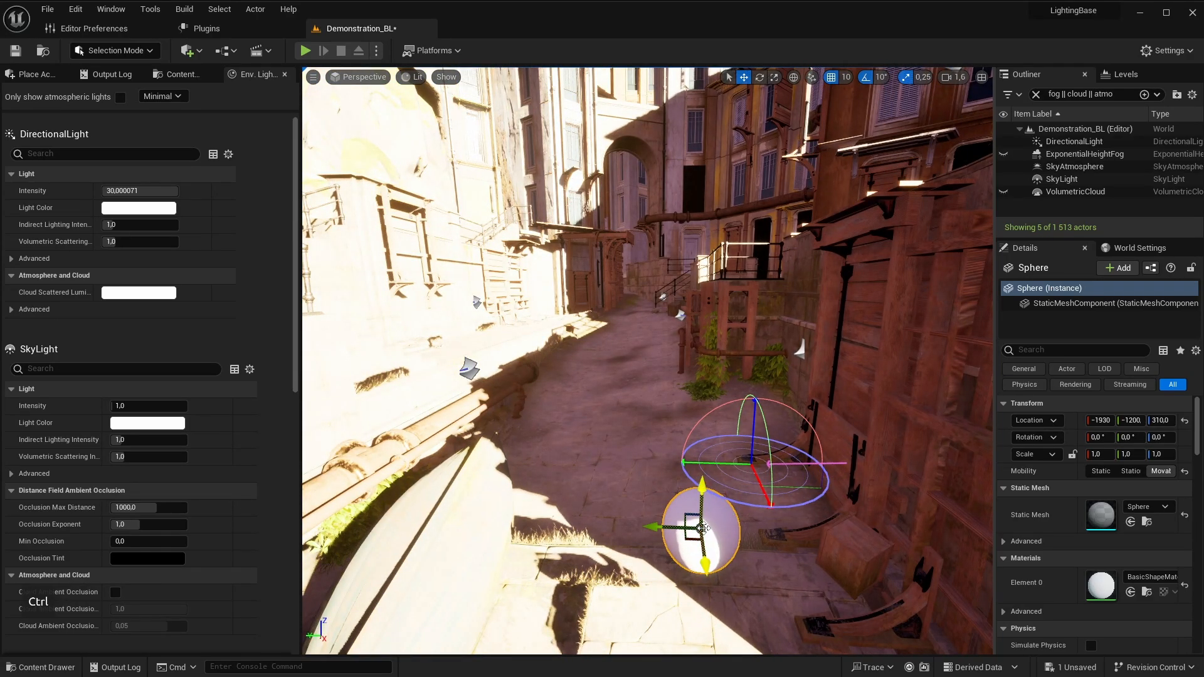
right_drag(704, 528, 496, 424)
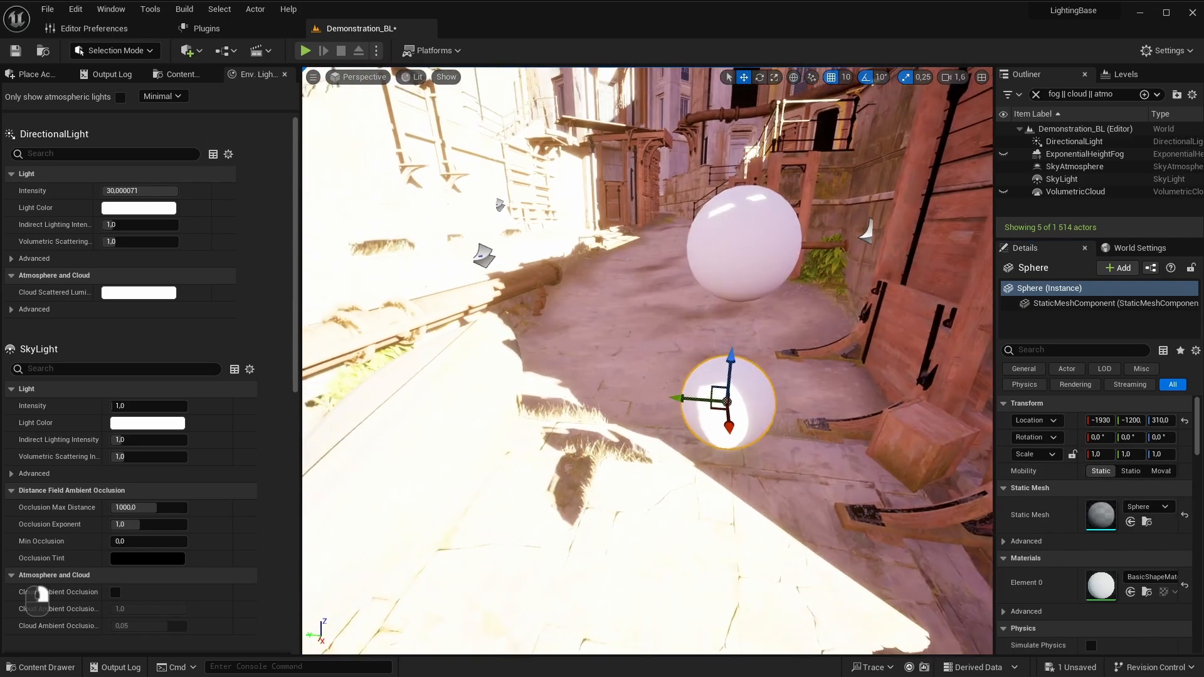
Step: Select the SkyAtmosphere and toggle its visibility off and back on while viewing the sky above the sea
right_drag(833, 438, 797, 433)
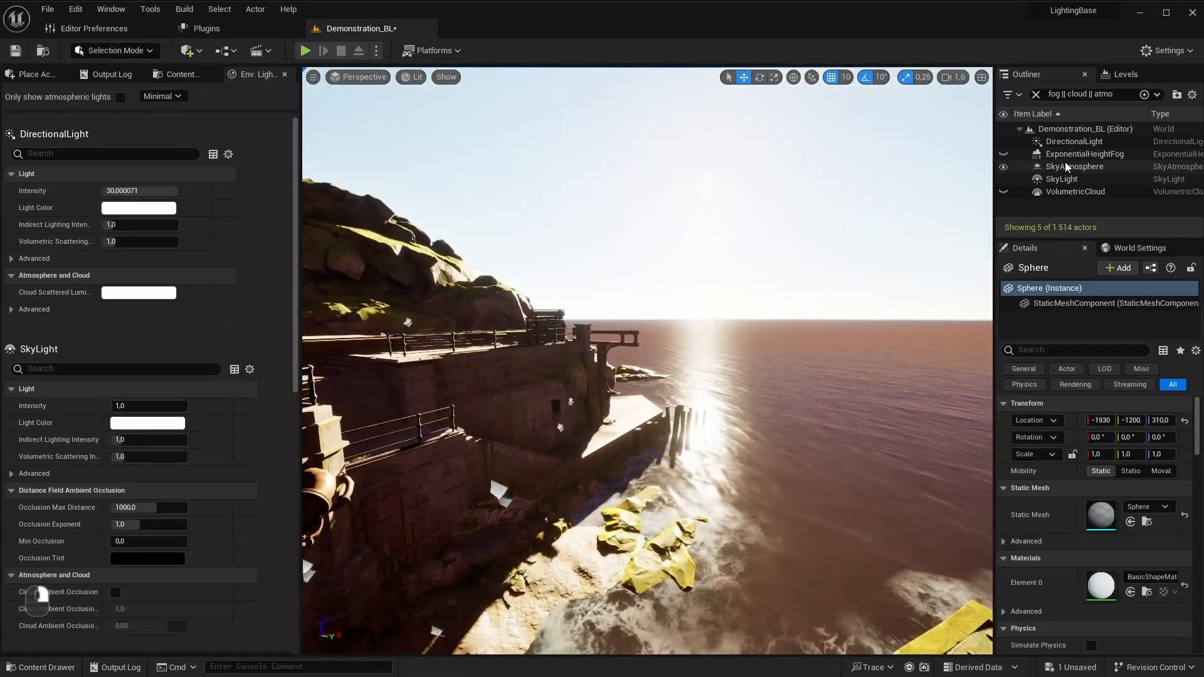
click(1074, 166)
double_click(1074, 167)
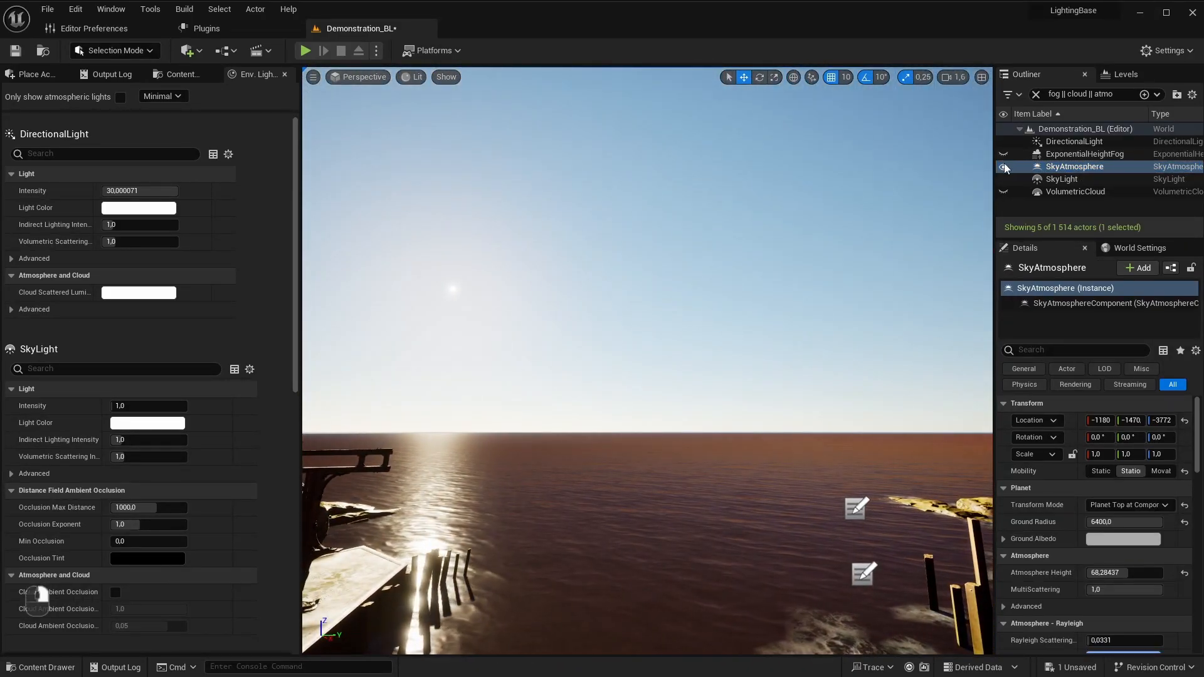
click(1004, 167)
click(1004, 166)
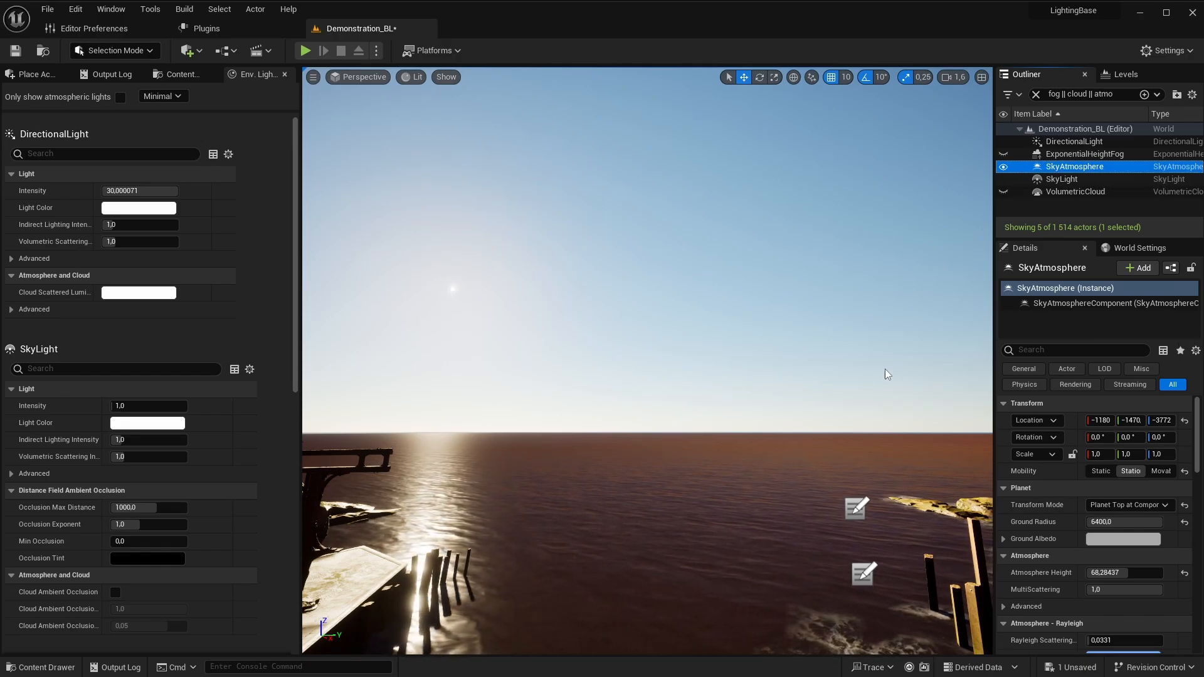
Step: Bring up the SkyAtmosphere's Planet and Atmosphere settings and view the whole level and horizon from high above the sea
right_drag(887, 374, 956, 364)
key(d)
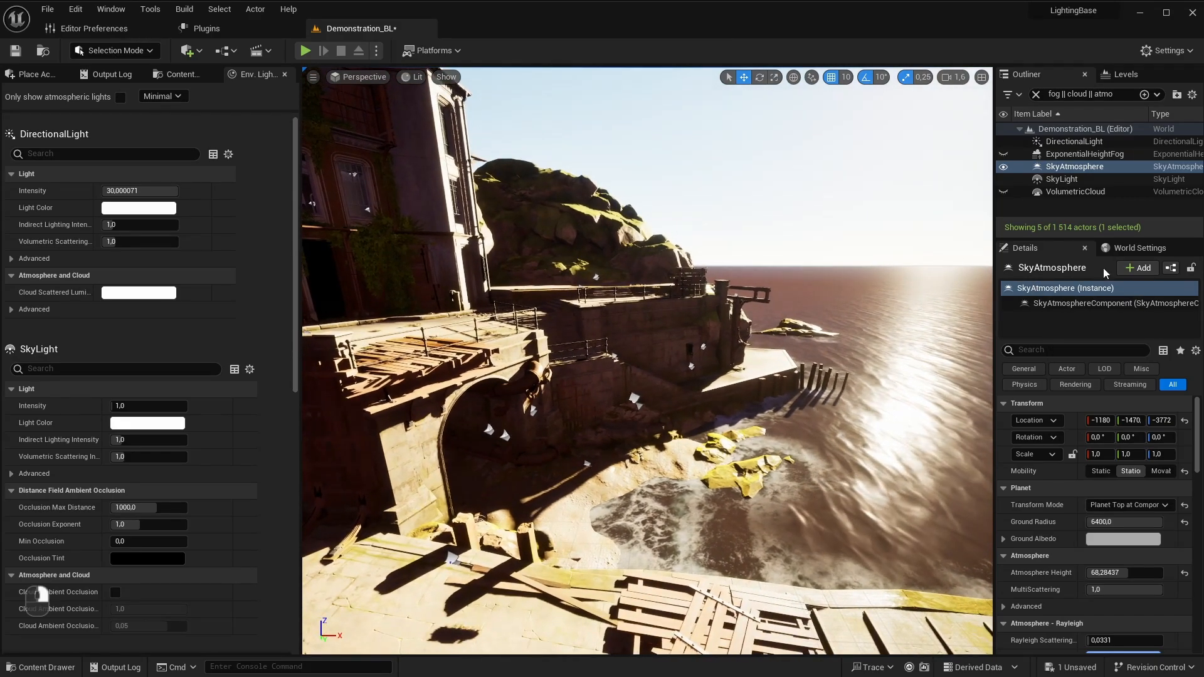
scroll(1175, 515, down, 3)
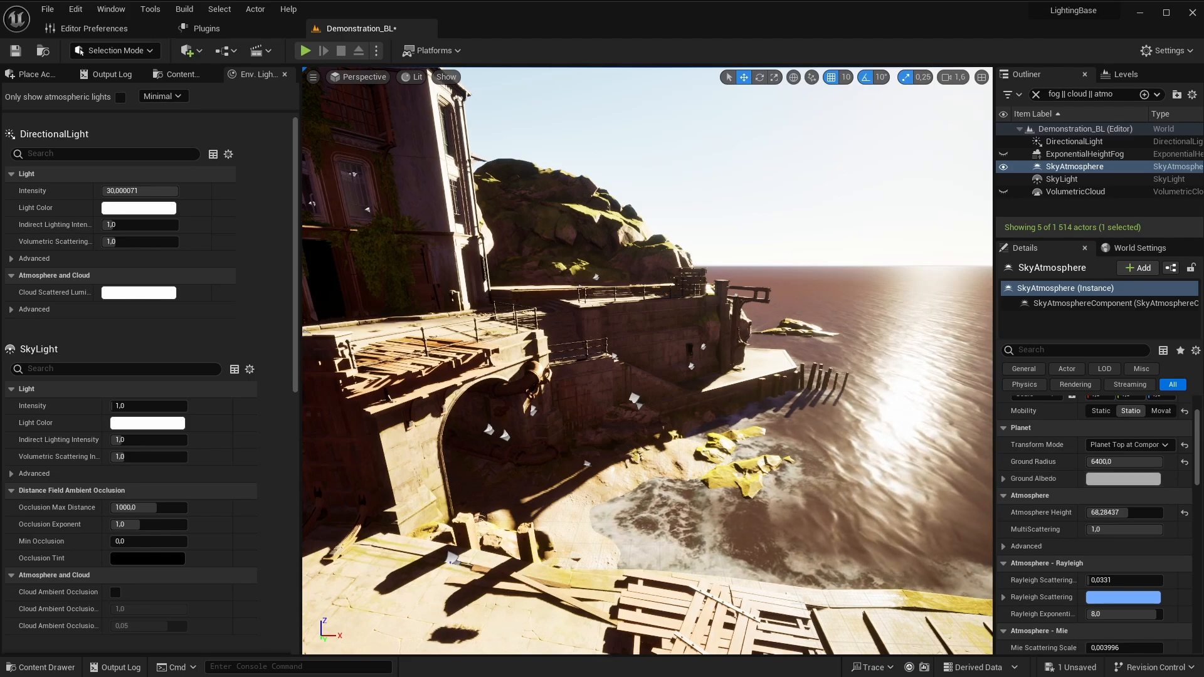
key(a)
right_drag(647, 360, 578, 306)
key(s)
key(d)
scroll(647, 360, up, 4)
key(a)
key(s)
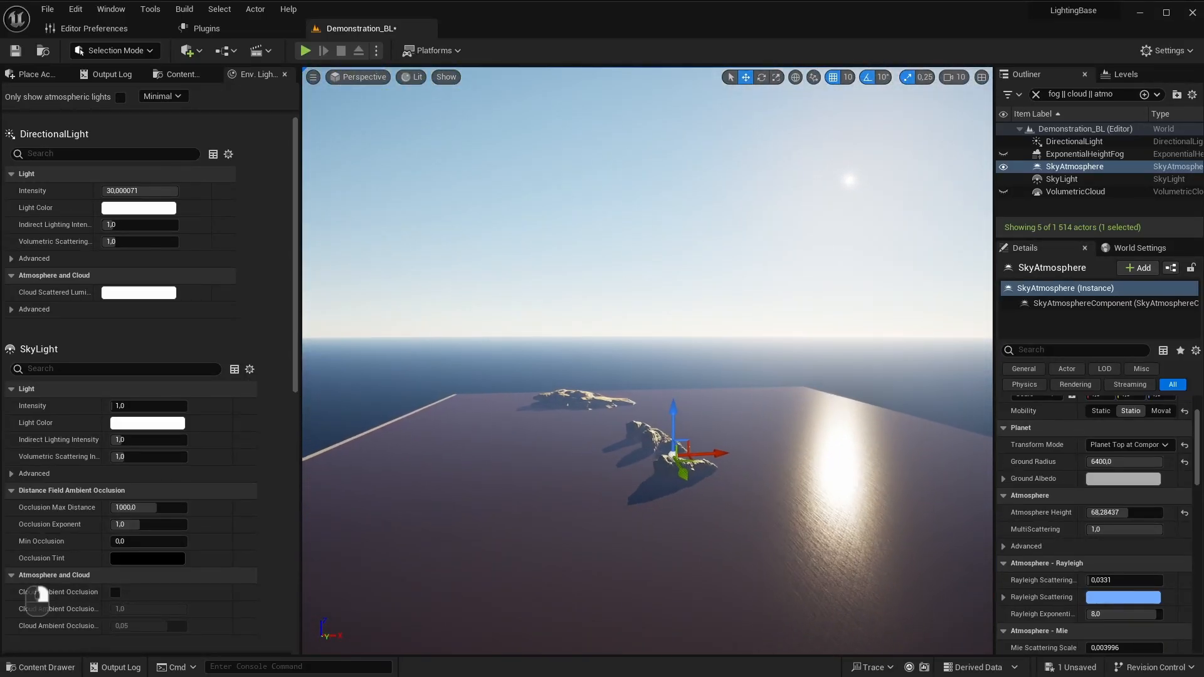
right_drag(958, 451, 958, 451)
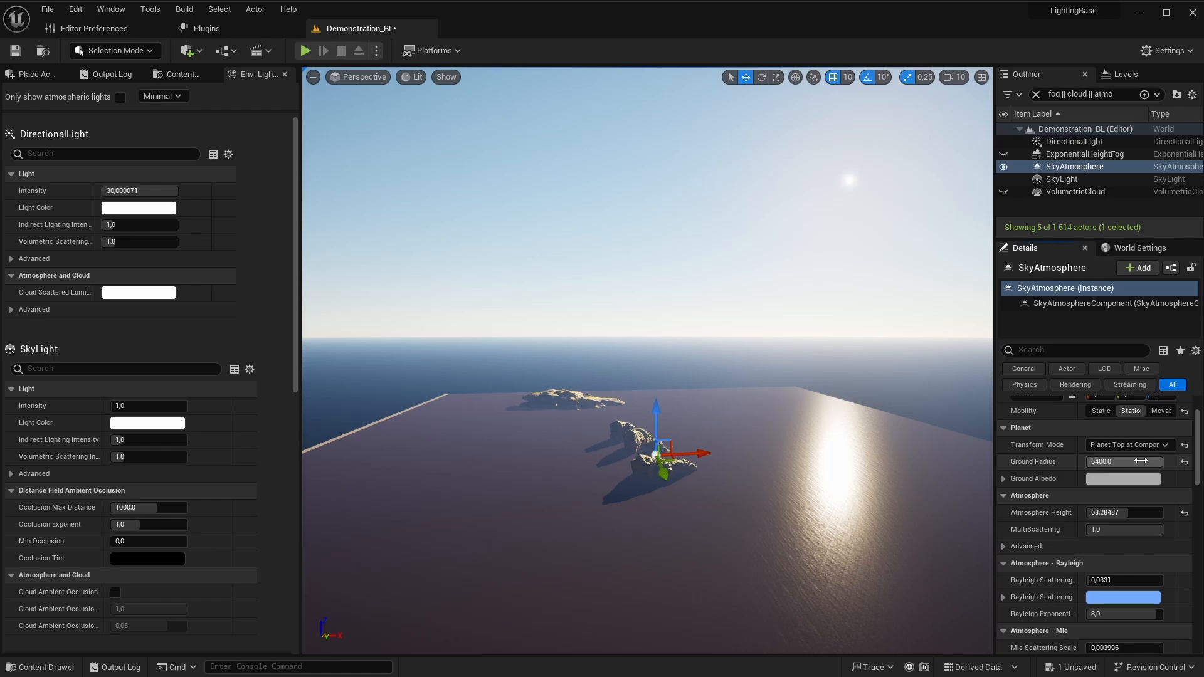
Step: Reduce the SkyAtmosphere's Ground Radius to about 23.5 and view the curved planet from far away
drag(1140, 461, 1111, 462)
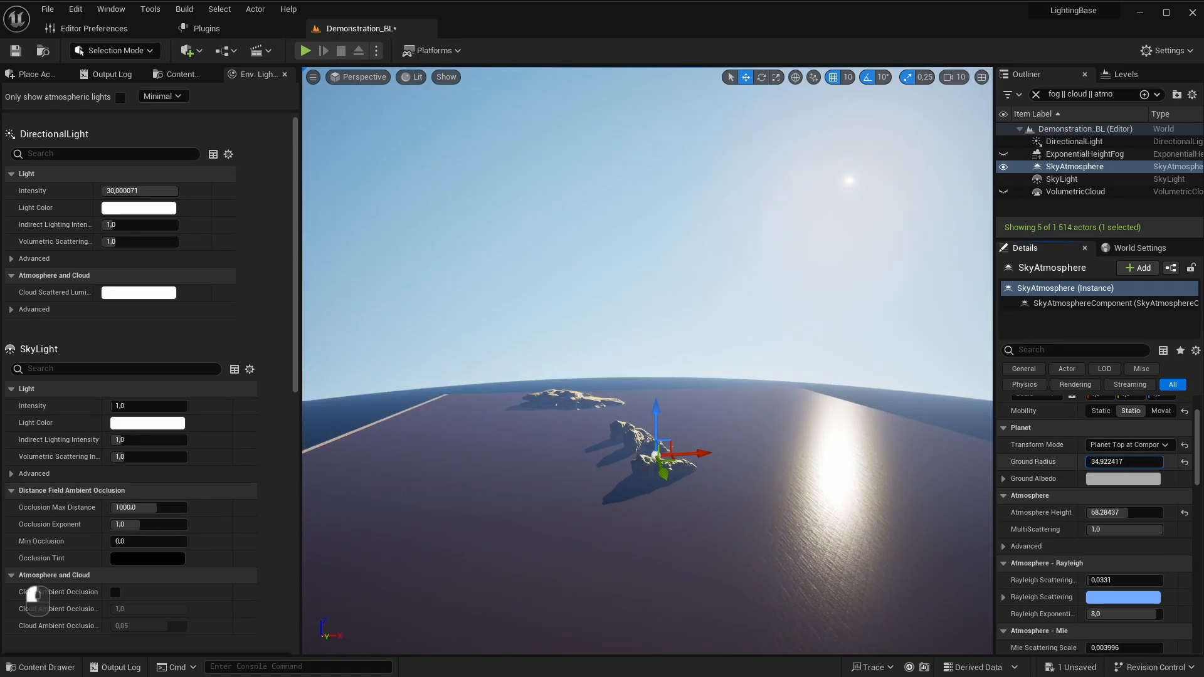
key(s)
key(d)
right_drag(958, 451, 770, 409)
key(a)
key(d)
key(a)
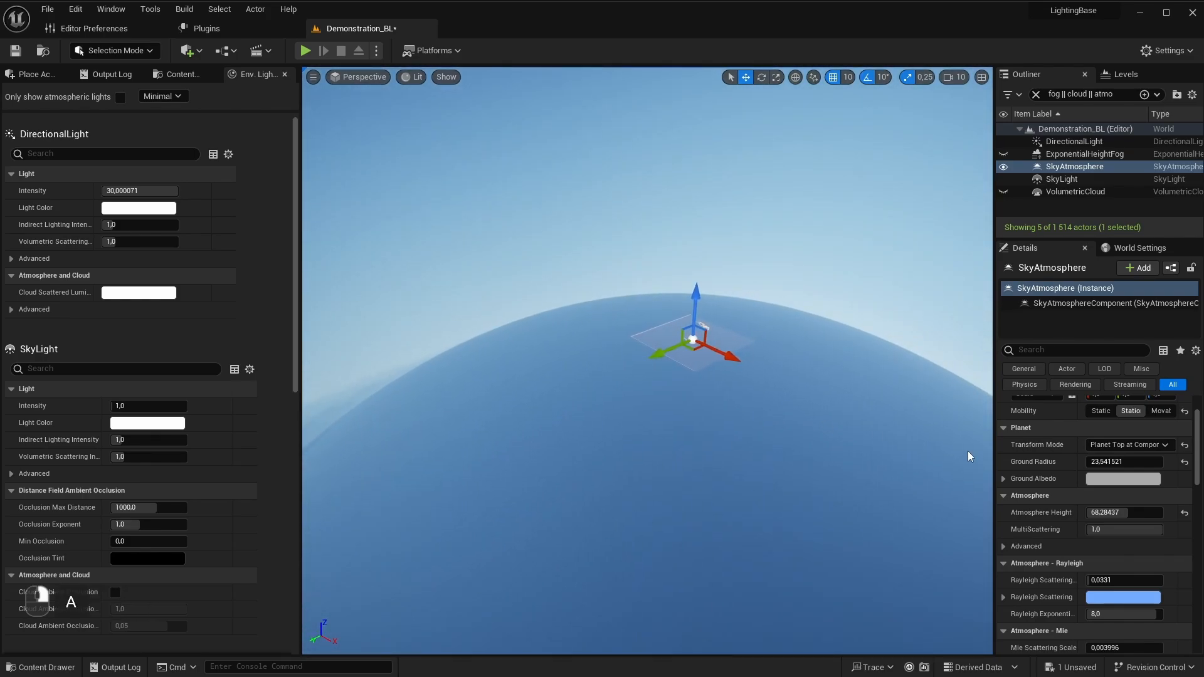
Step: Return the view to the harbour buildings and reset the SkyAtmosphere's Ground Radius to 6360
mouse_move(945, 419)
right_down()
mouse_move(815, 433)
mouse_move(934, 411)
right_up()
key(w)
right_drag(806, 367, 769, 366)
key(f)
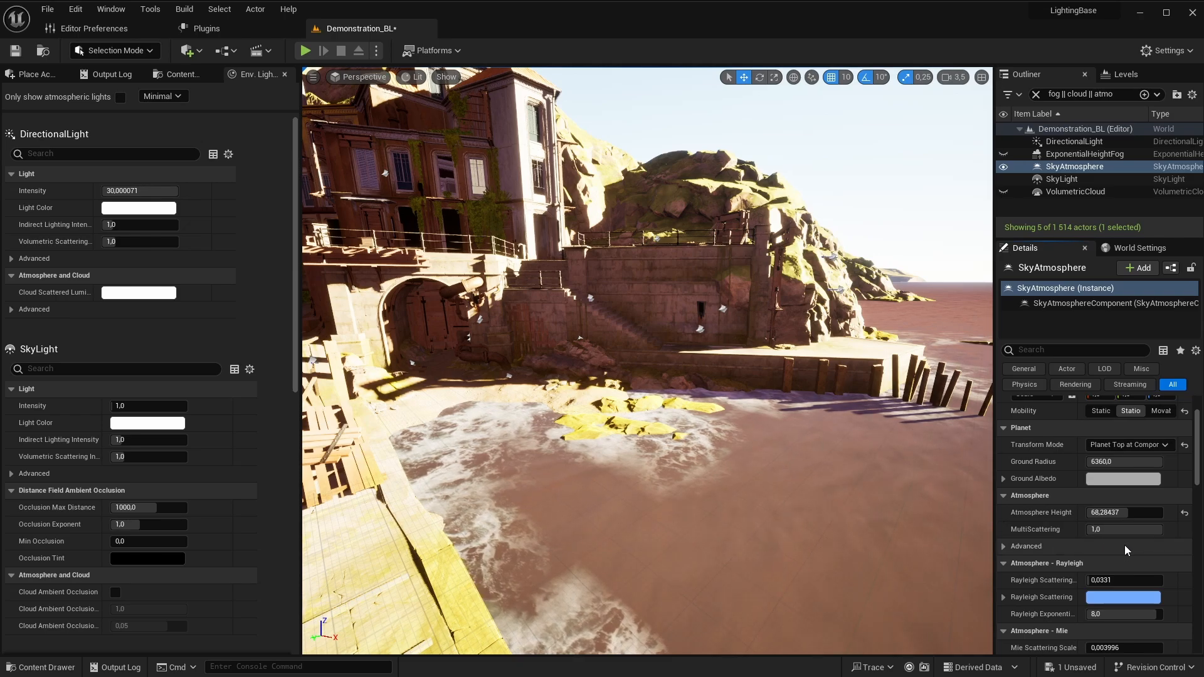
Step: Raise the SkyAtmosphere's Rayleigh Scattering Scale to about 0.133 and its Mie Scattering Scale to about 0.276
scroll(1156, 548, down, 3)
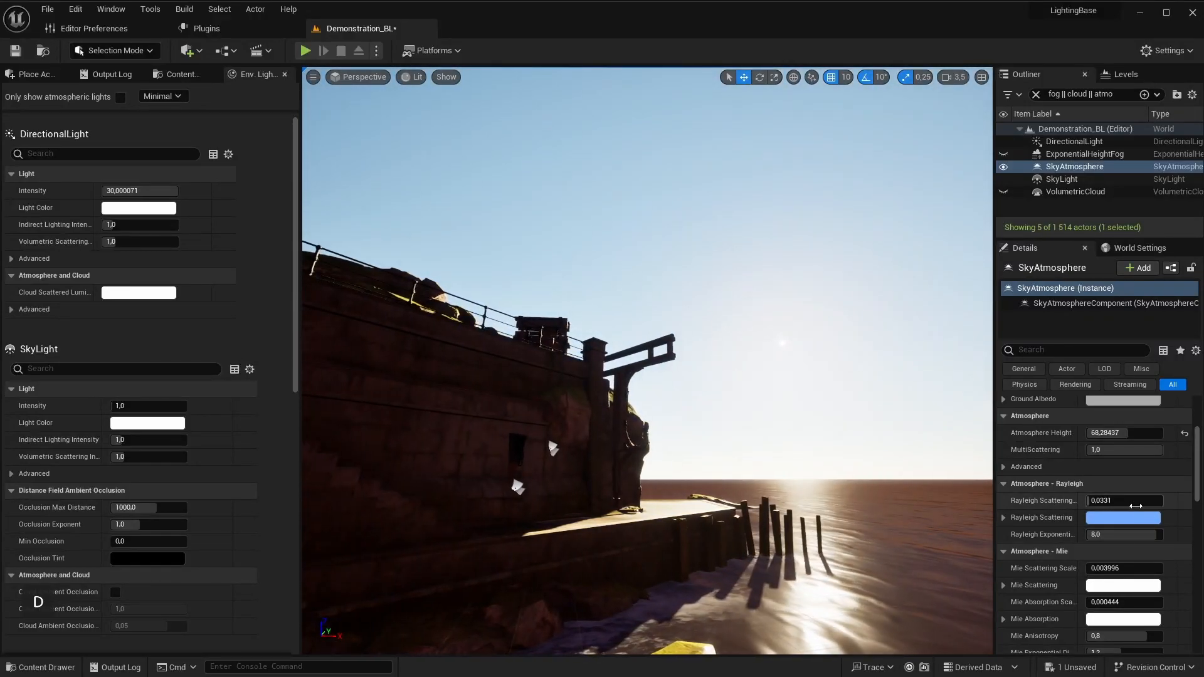
mouse_move(1135, 506)
mouse_down()
mouse_move(1175, 506)
mouse_move(1135, 506)
mouse_up()
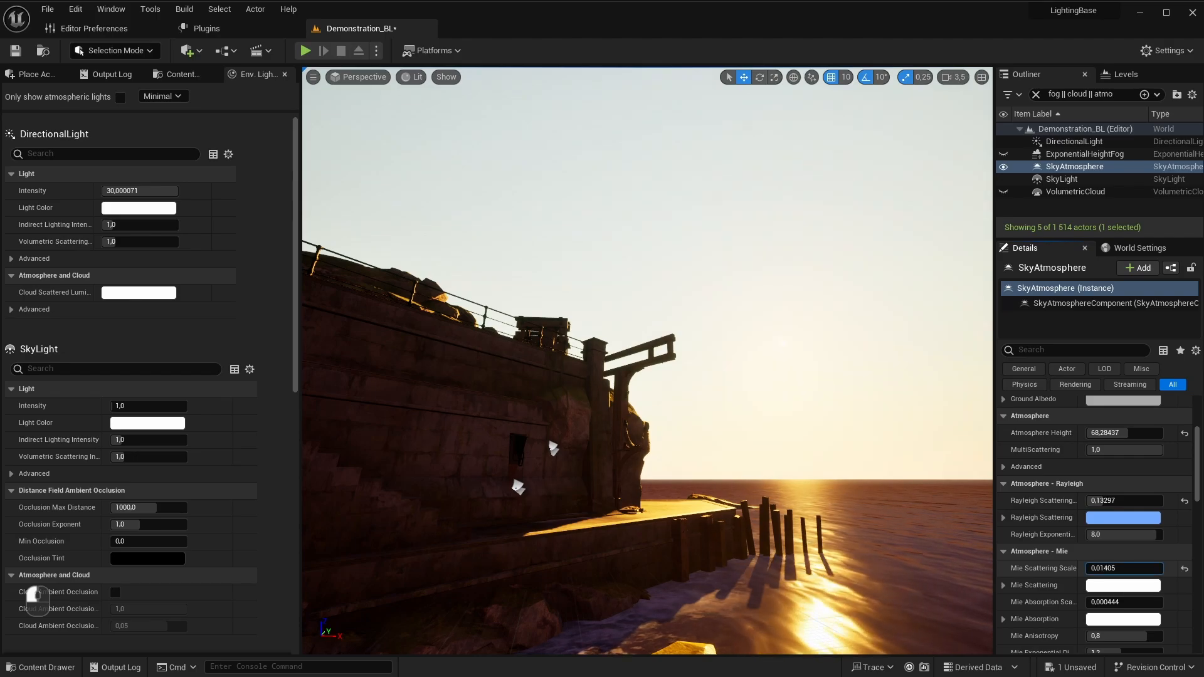
drag(1104, 567, 1128, 567)
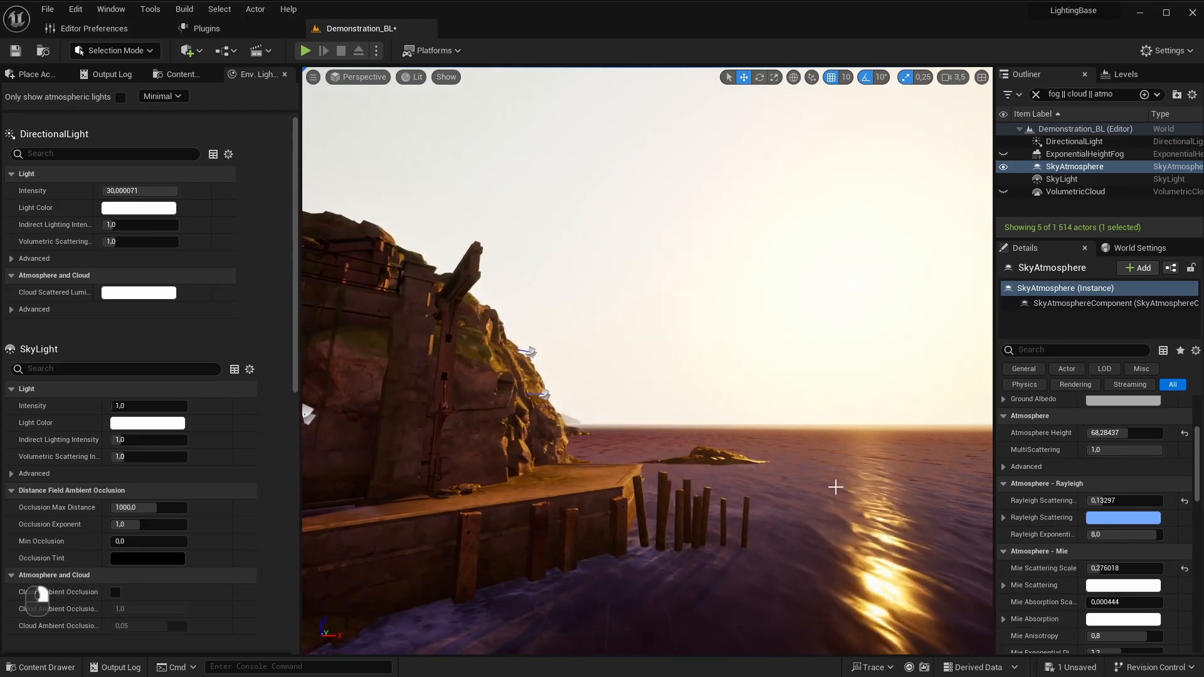
Step: Set the SkyAtmosphere's Rayleigh Scattering Scale to about 0.037 and its Mie Scattering Scale to about 0.665
drag(1125, 500, 1109, 500)
drag(1125, 573, 1130, 572)
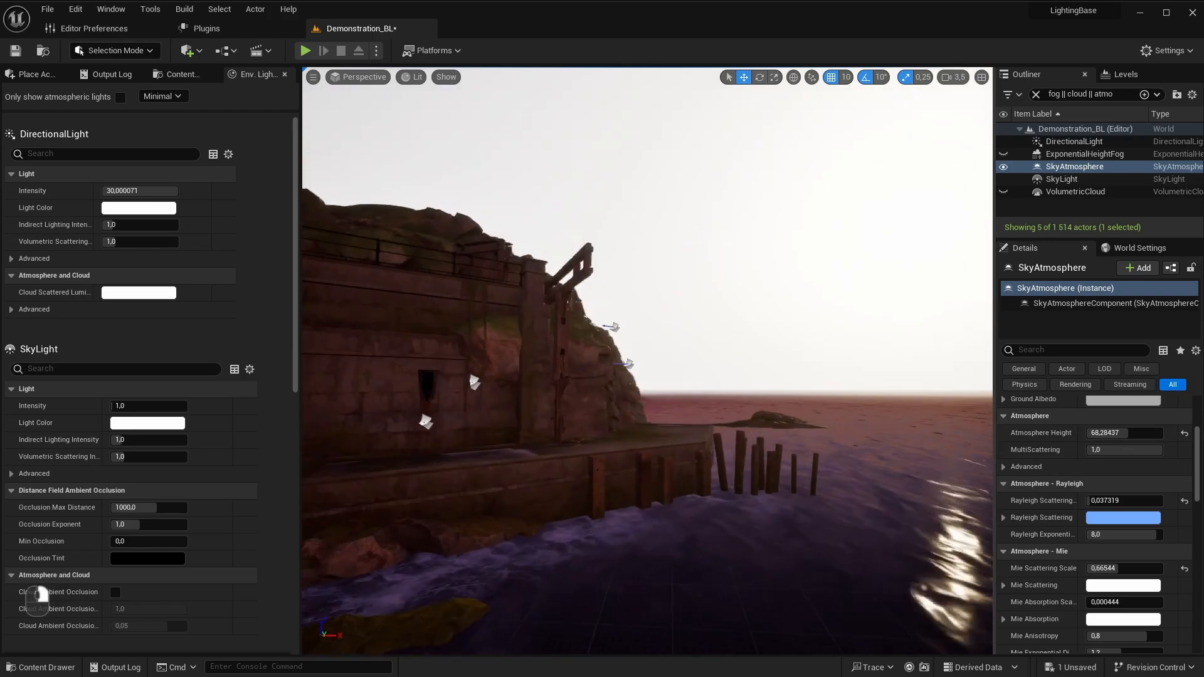
right_drag(647, 360, 684, 388)
scroll(671, 386, down, 3)
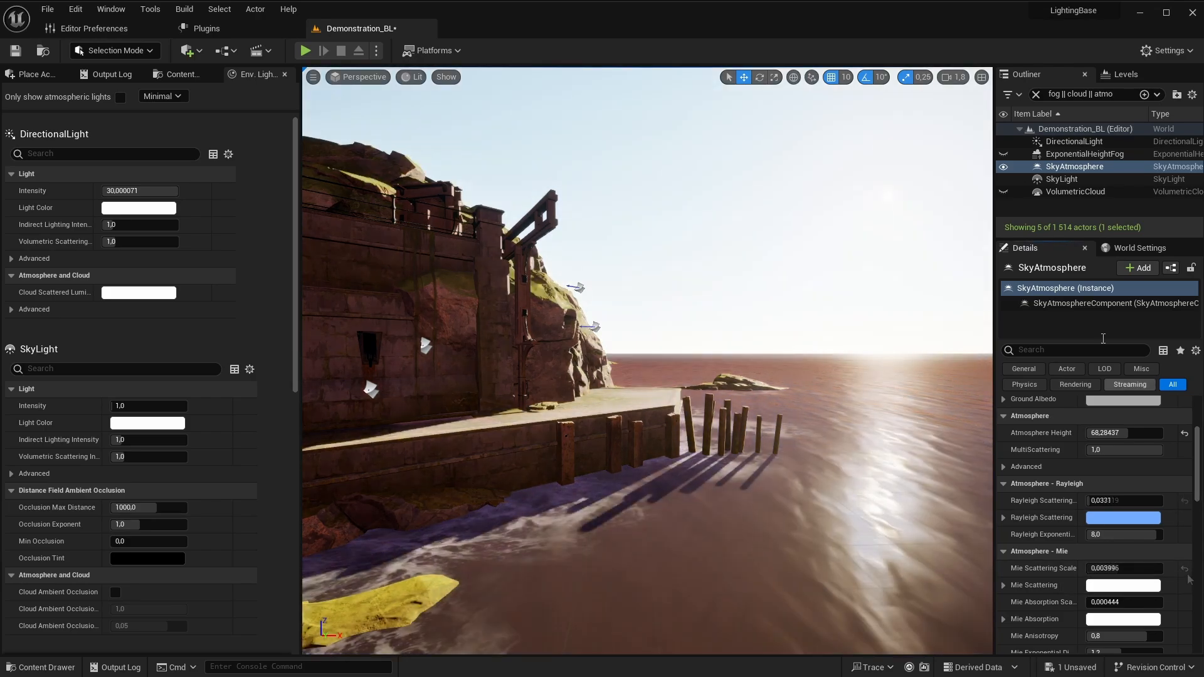
Step: Show the VolumetricCloud in the level and review its planet, cloud material and cloud tracing settings
click(1053, 191)
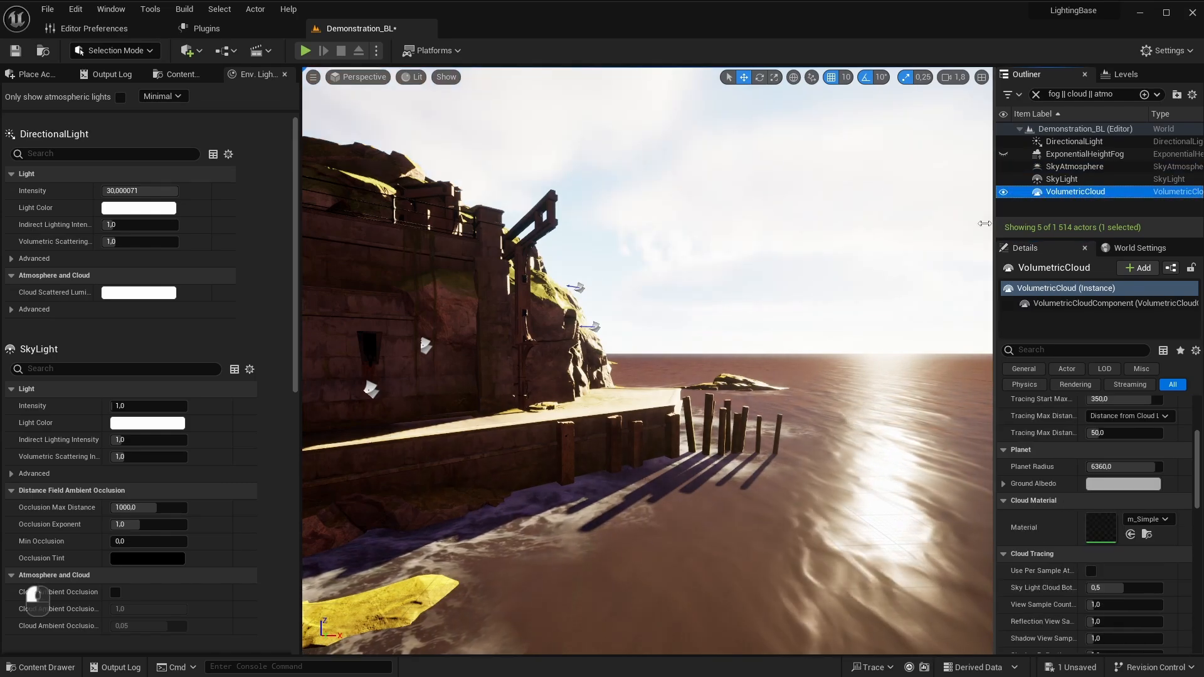
scroll(1152, 562, down, 3)
scroll(1152, 562, down, 1)
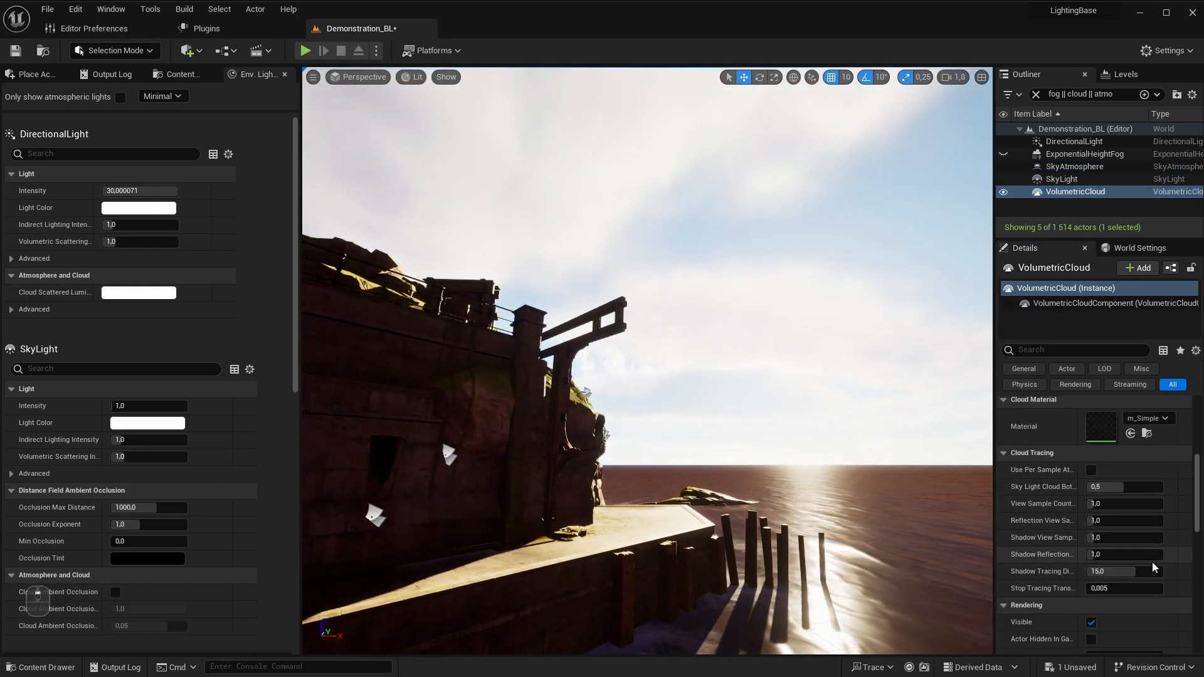
scroll(1153, 561, up, 7)
mouse_move(1128, 467)
mouse_down()
mouse_move(1102, 482)
mouse_move(1131, 482)
mouse_up()
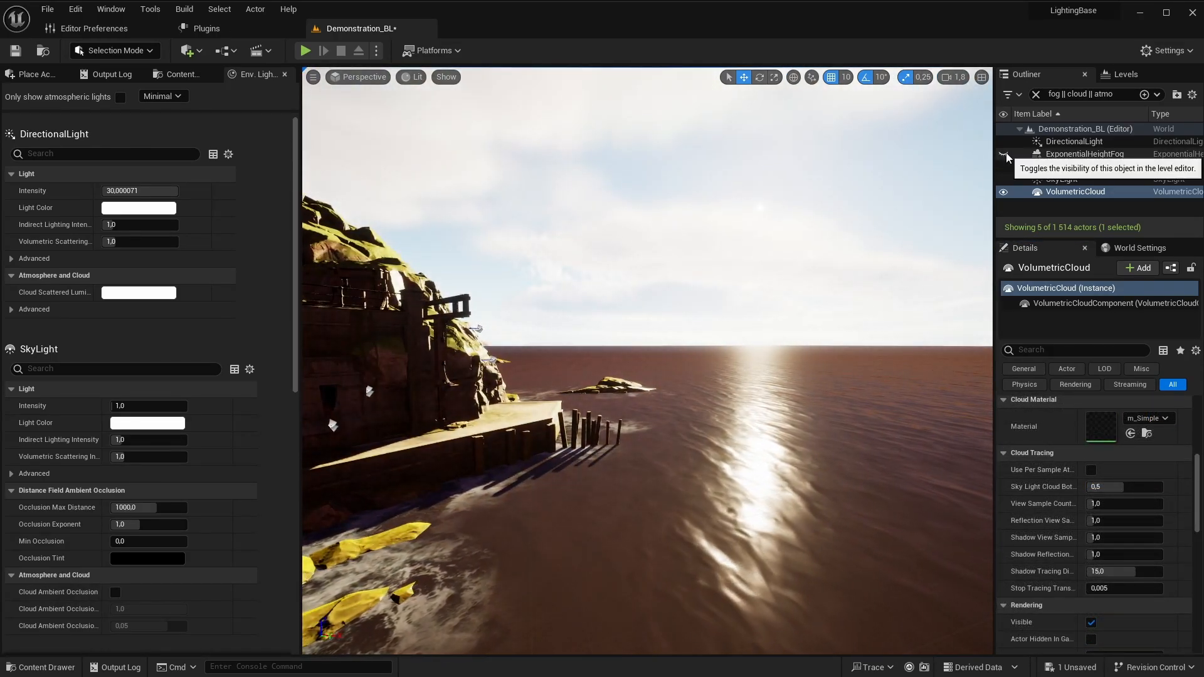
Step: Show the ExponentialHeightFog in the level and review its fog, directional inscattering and volumetric fog settings
click(1003, 153)
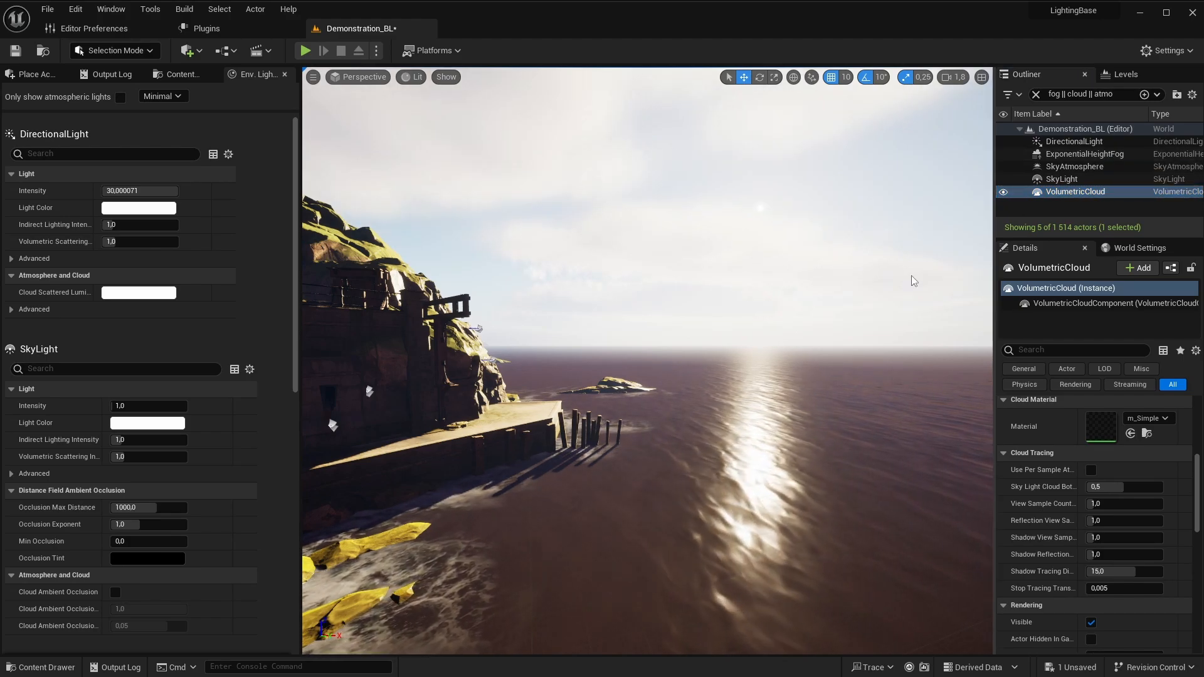
right_drag(839, 341, 841, 341)
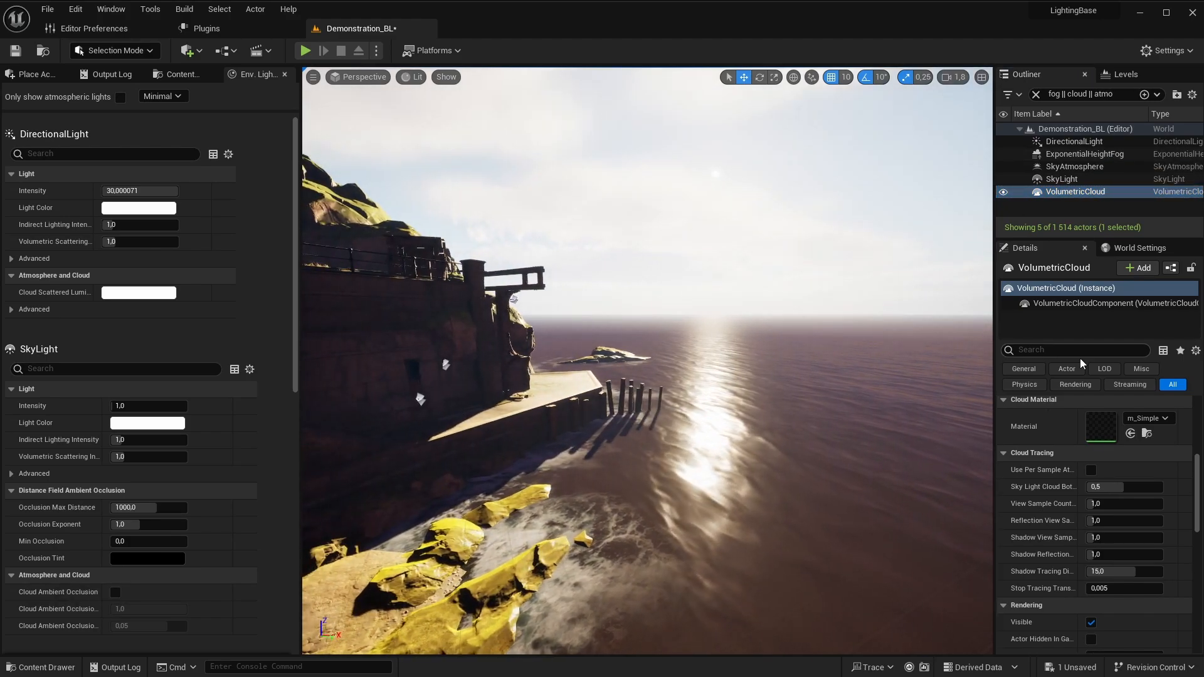
scroll(1080, 364, down, 5)
key(Up)
key(Up)
key(Up)
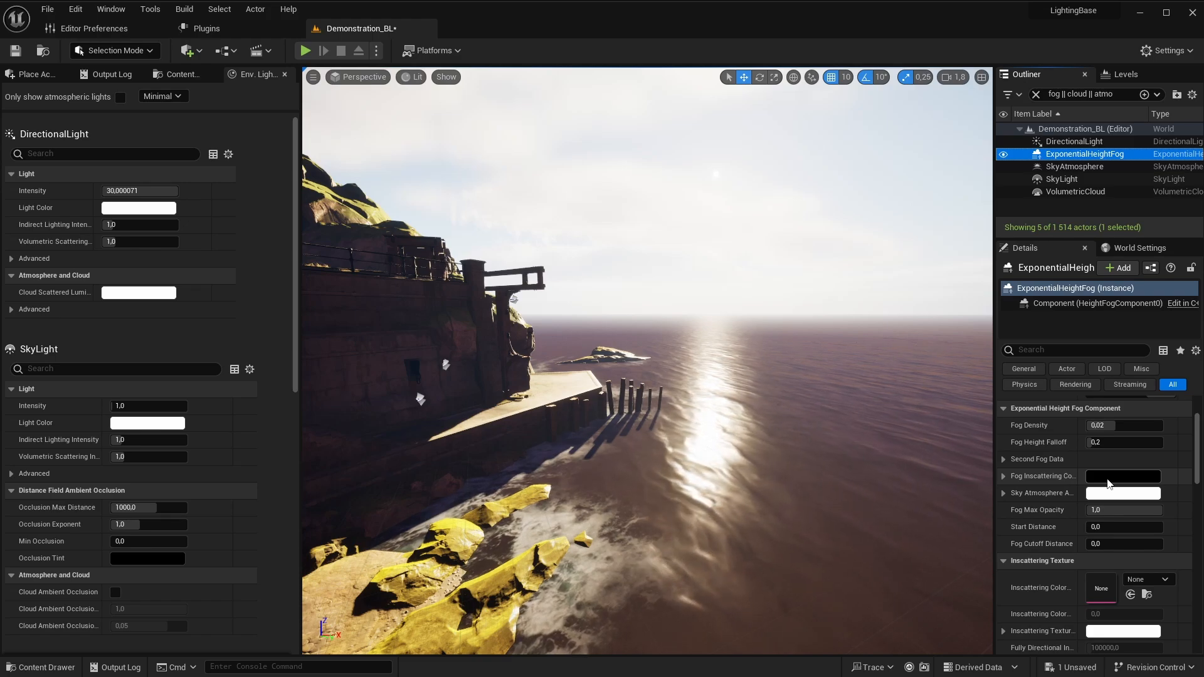
scroll(1120, 481, down, 5)
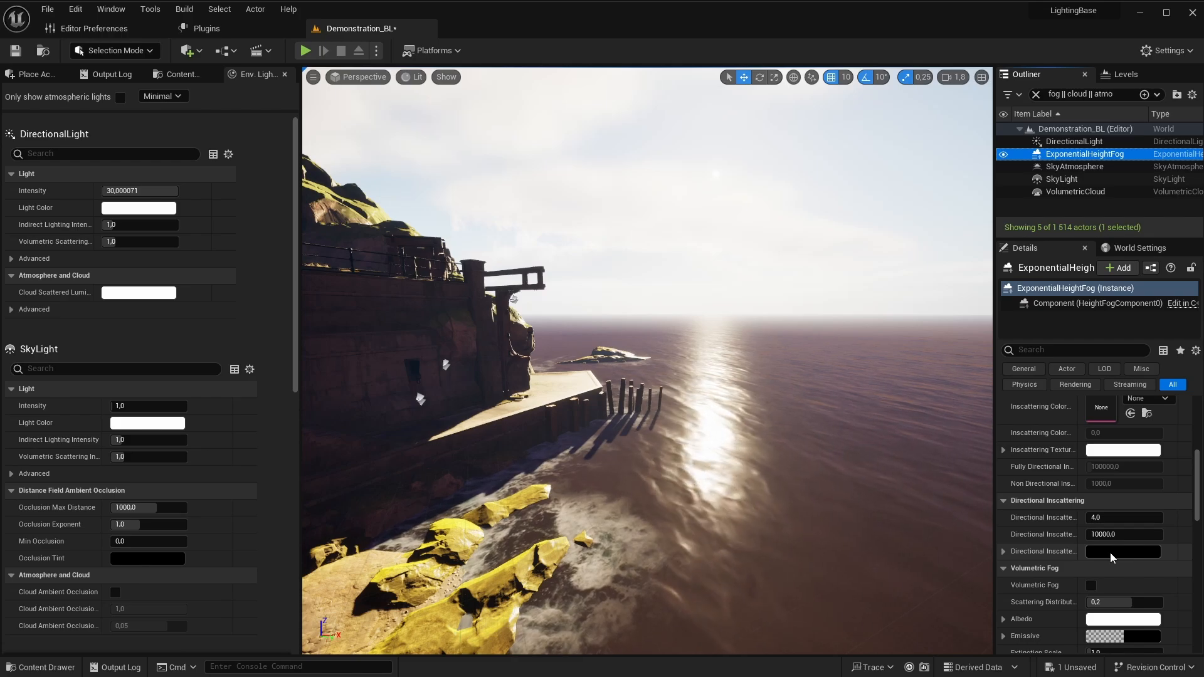
key(w)
right_drag(889, 545, 809, 441)
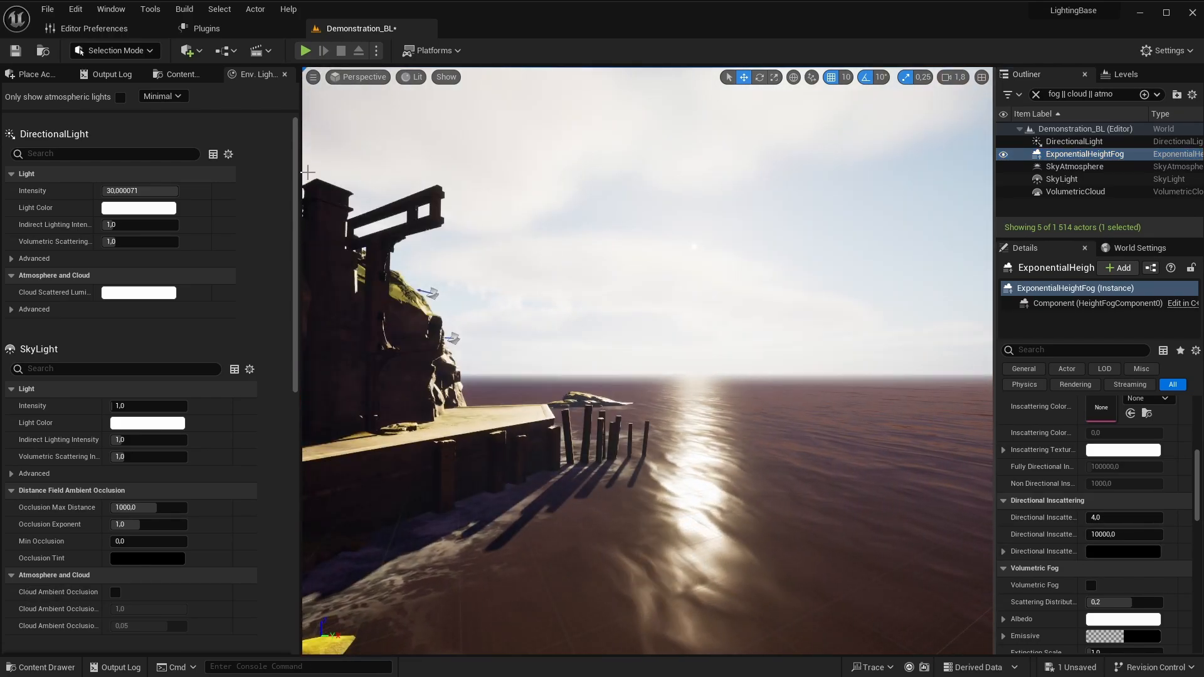
Step: Search the project settings for "sky" to find the sky atmosphere and height fog support options
click(77, 10)
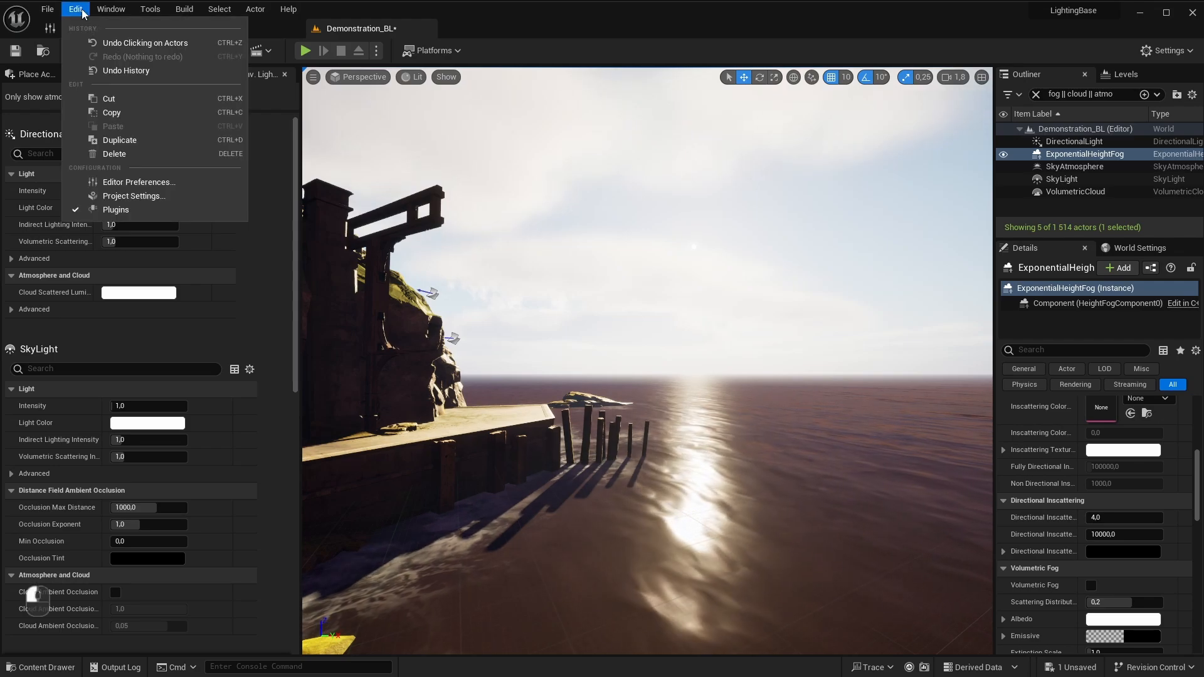
click(120, 198)
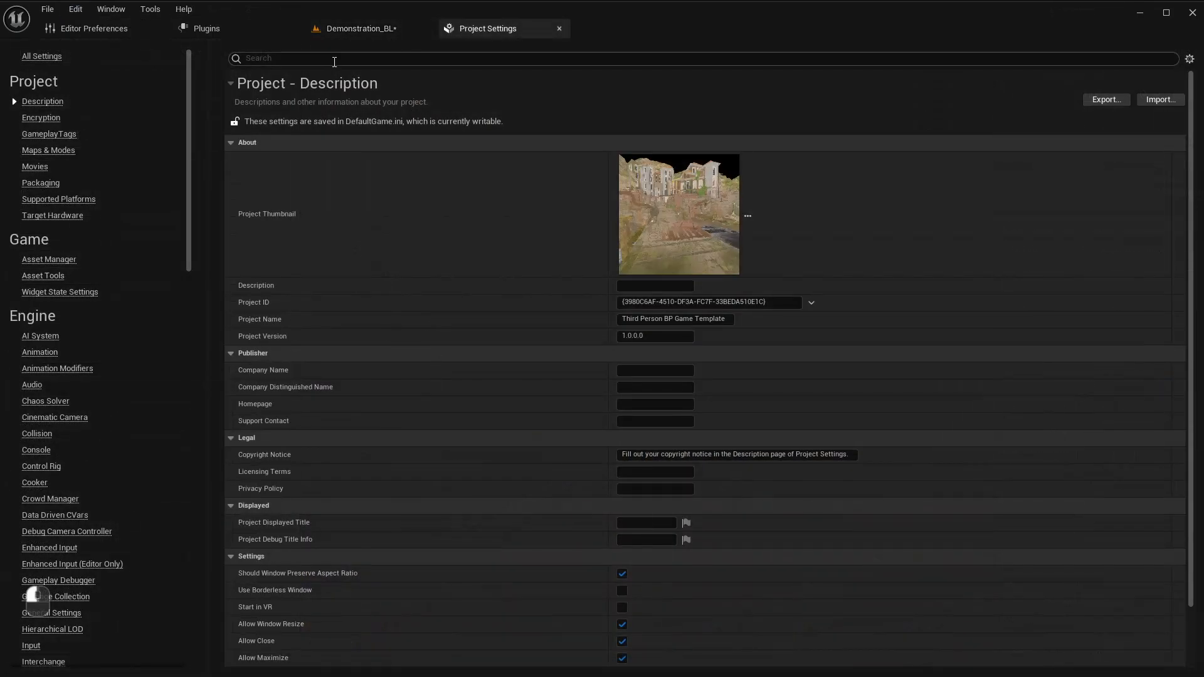
click(327, 60)
text(sky)
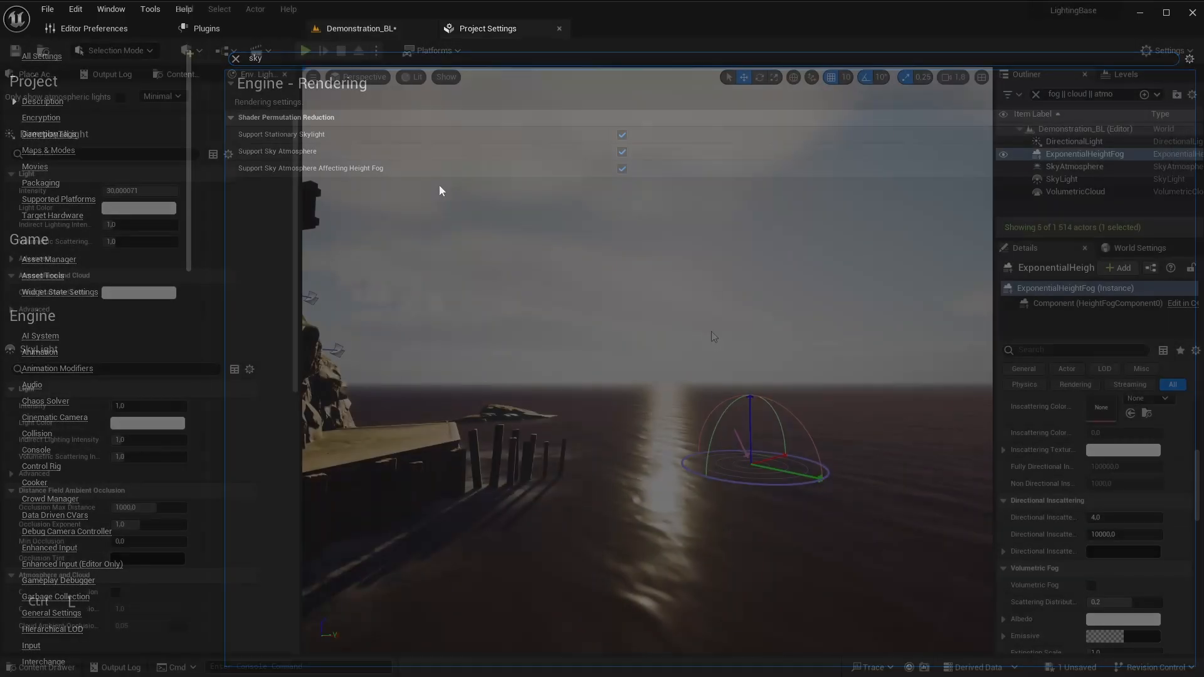
Step: Adjust the sun's direction in the level and try Fog Density values of 0.05 and 1.0 on the ExponentialHeightFog before resetting it
key(ctrl+l)
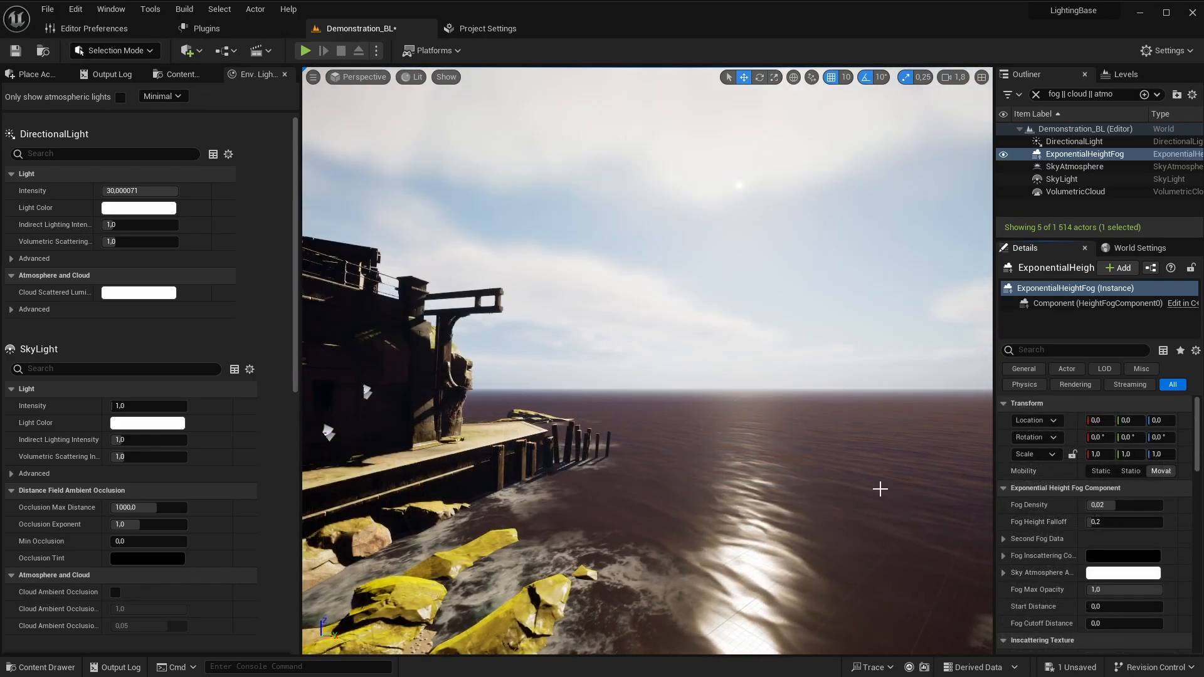
right_drag(880, 488, 714, 489)
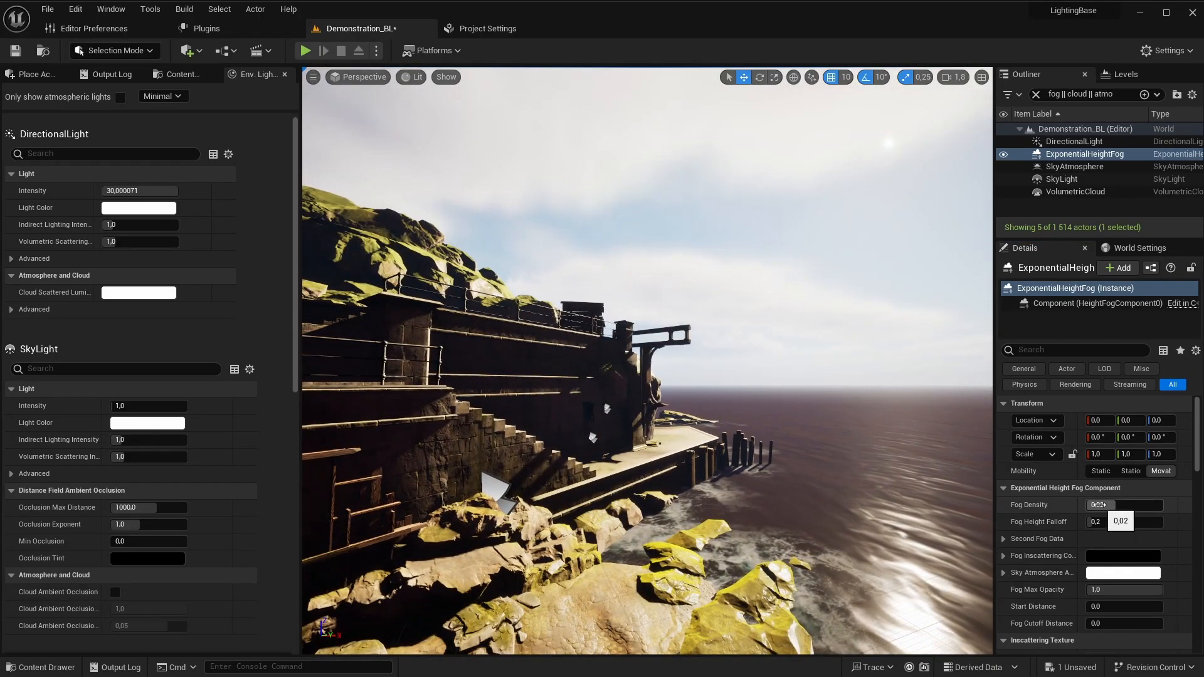
drag(1097, 505, 1105, 505)
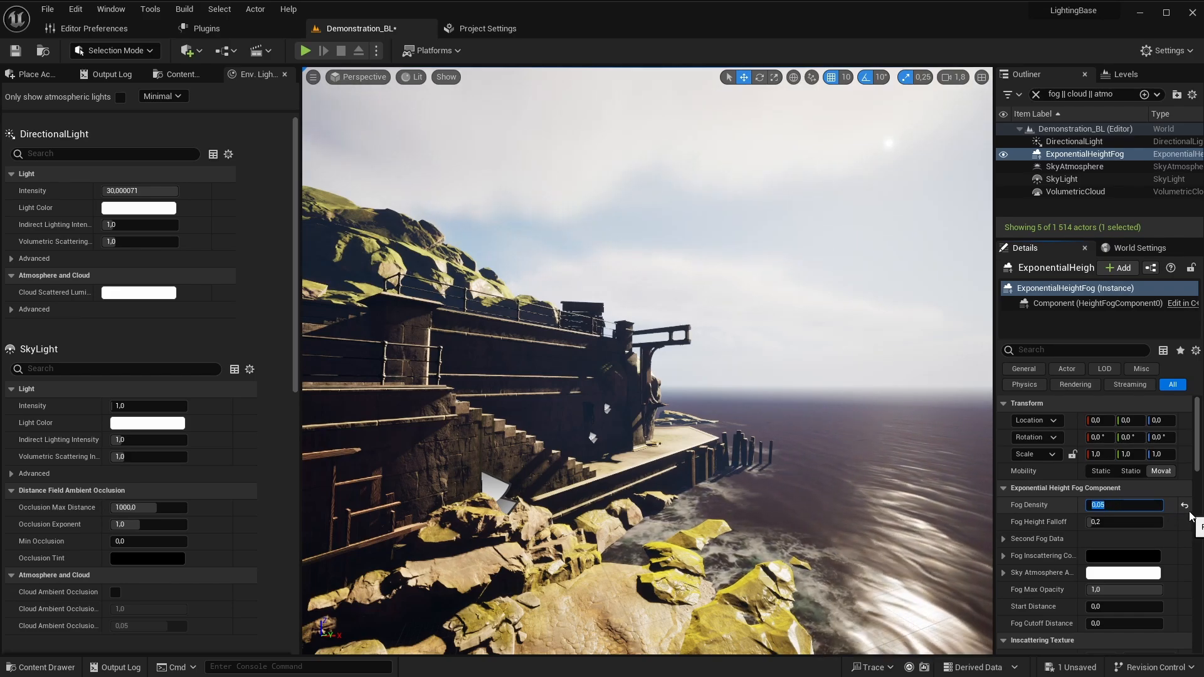
key(Return)
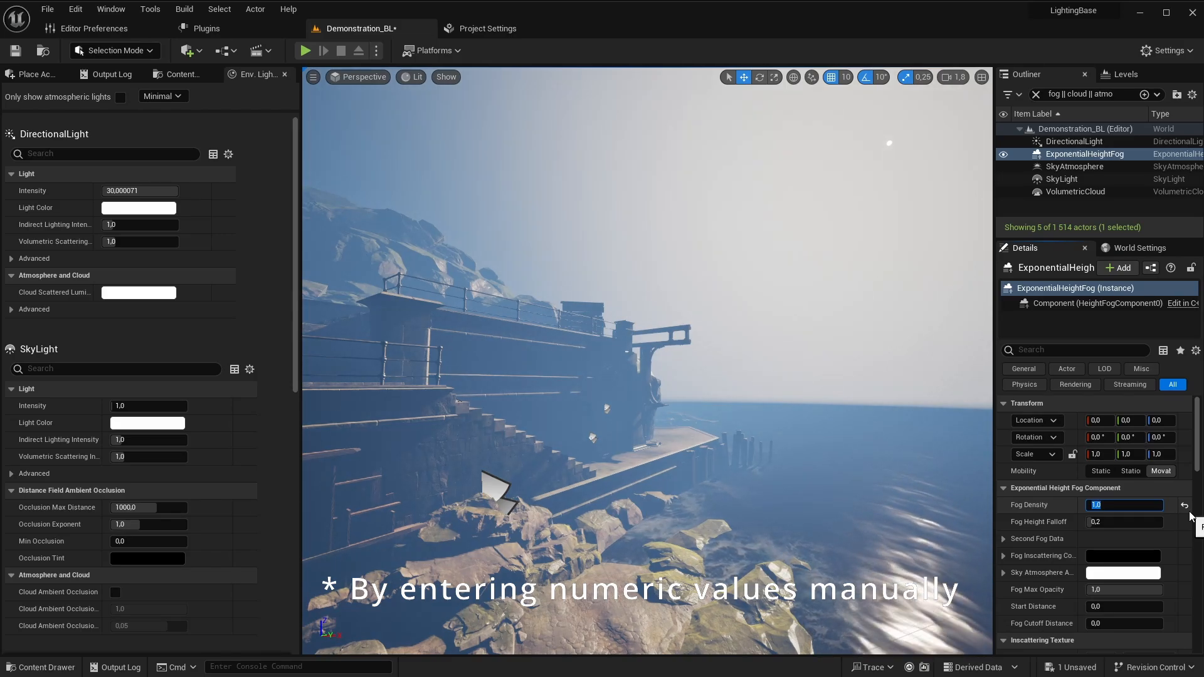
click(1184, 504)
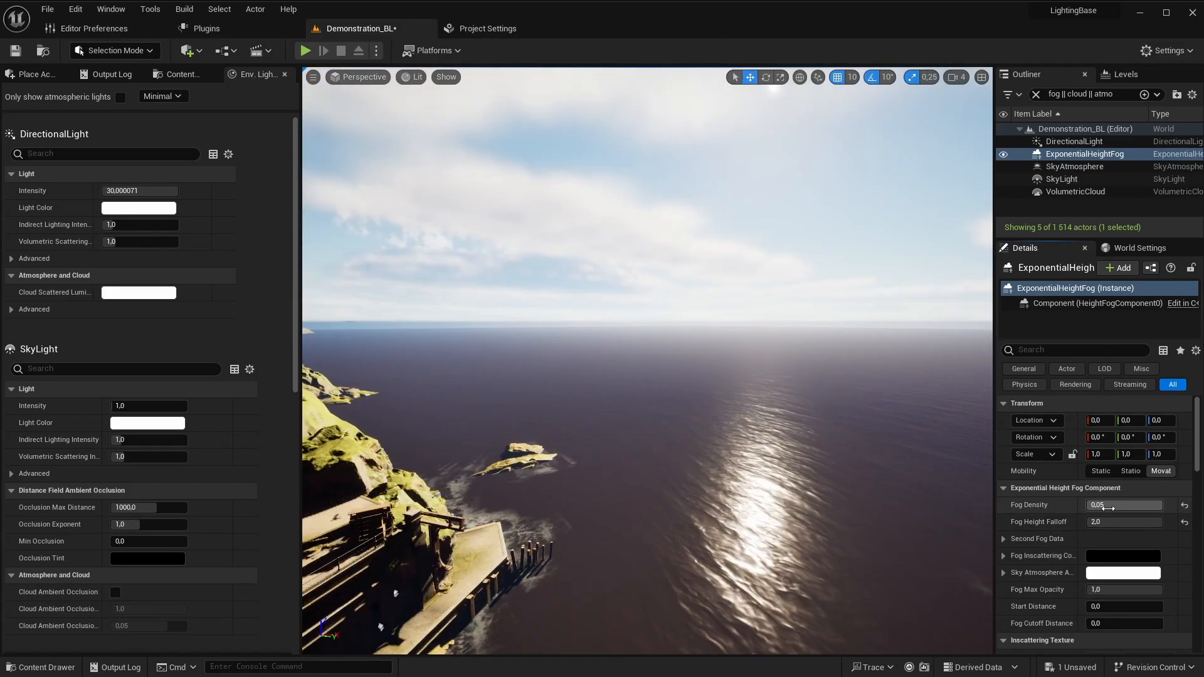
Step: Lower the ExponentialHeightFog's Fog Height Falloff to about 0.161 and then to 0.001
drag(1104, 521, 1047, 522)
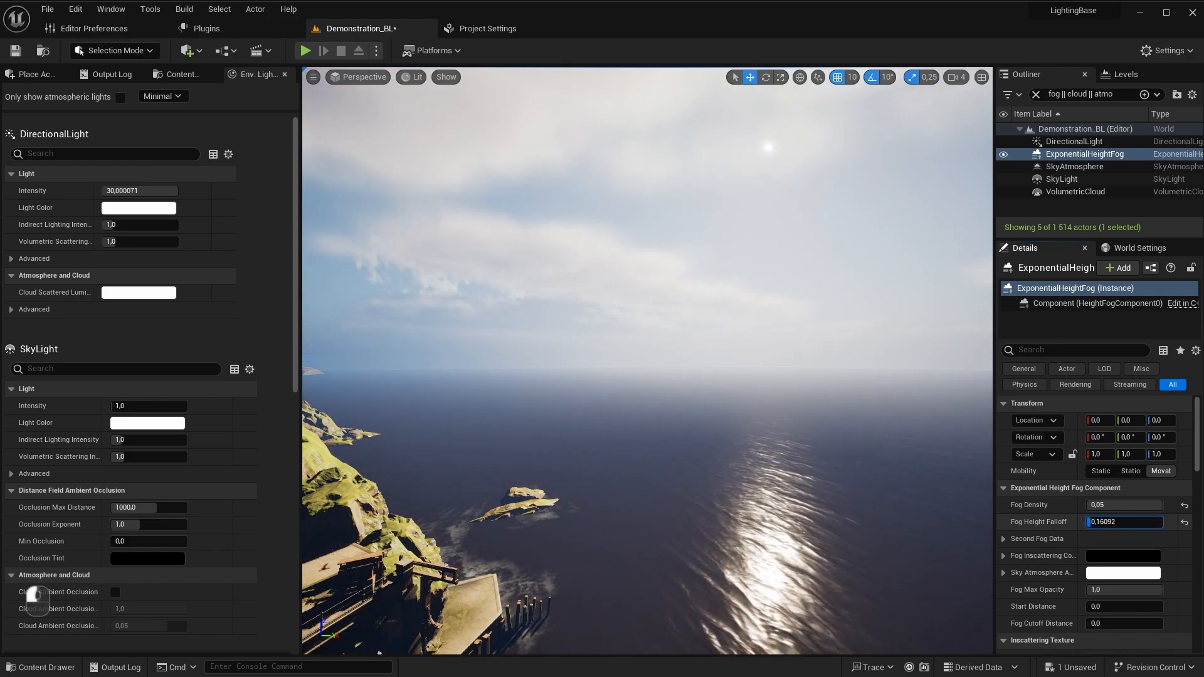
right_drag(758, 438, 762, 370)
key(a)
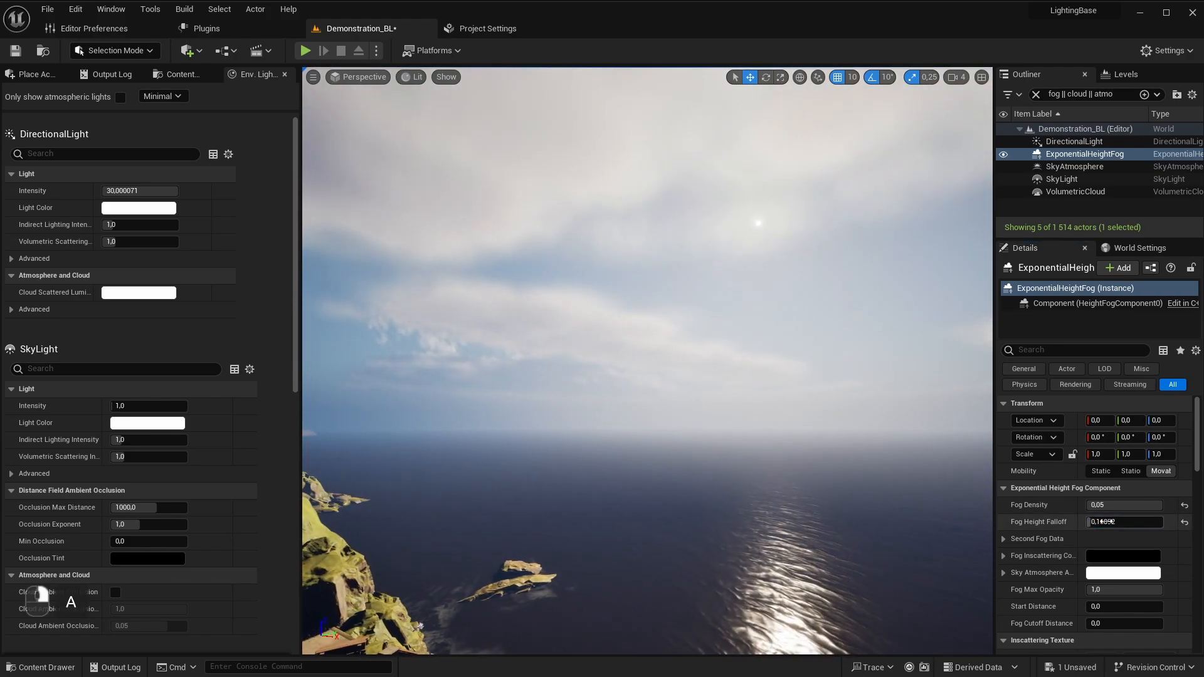
drag(1101, 522, 1066, 521)
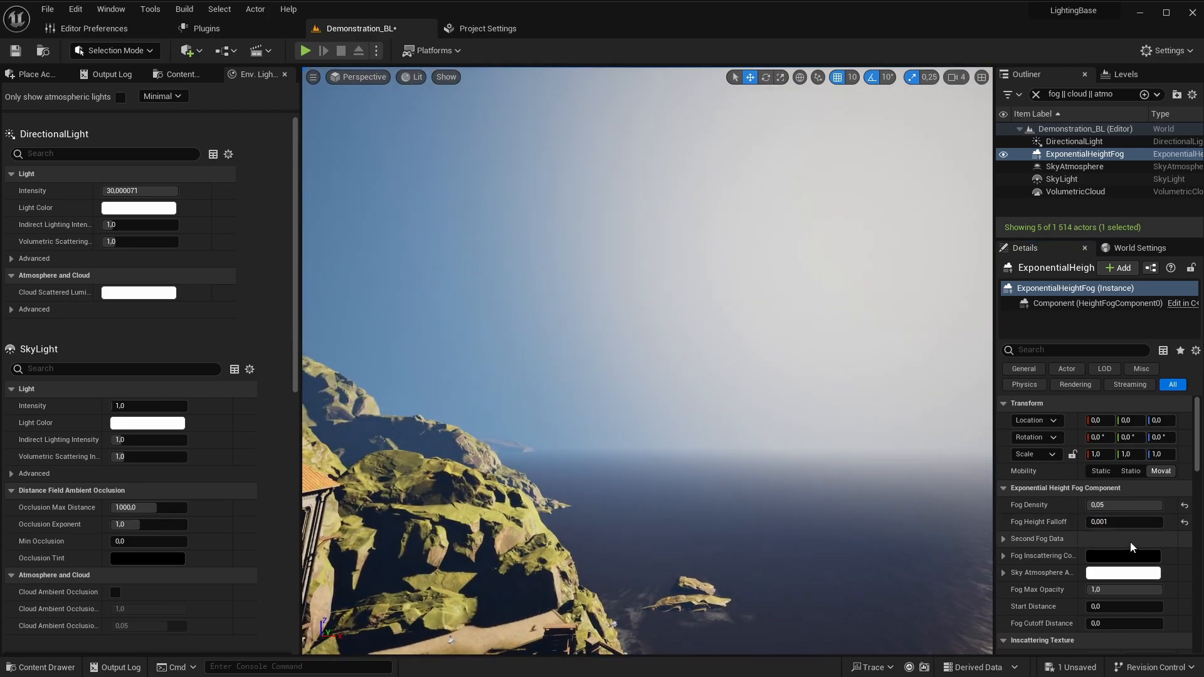
Step: Expand the fog's Second Fog Data and raise the main Fog Height Falloff to about 0.241
click(1003, 539)
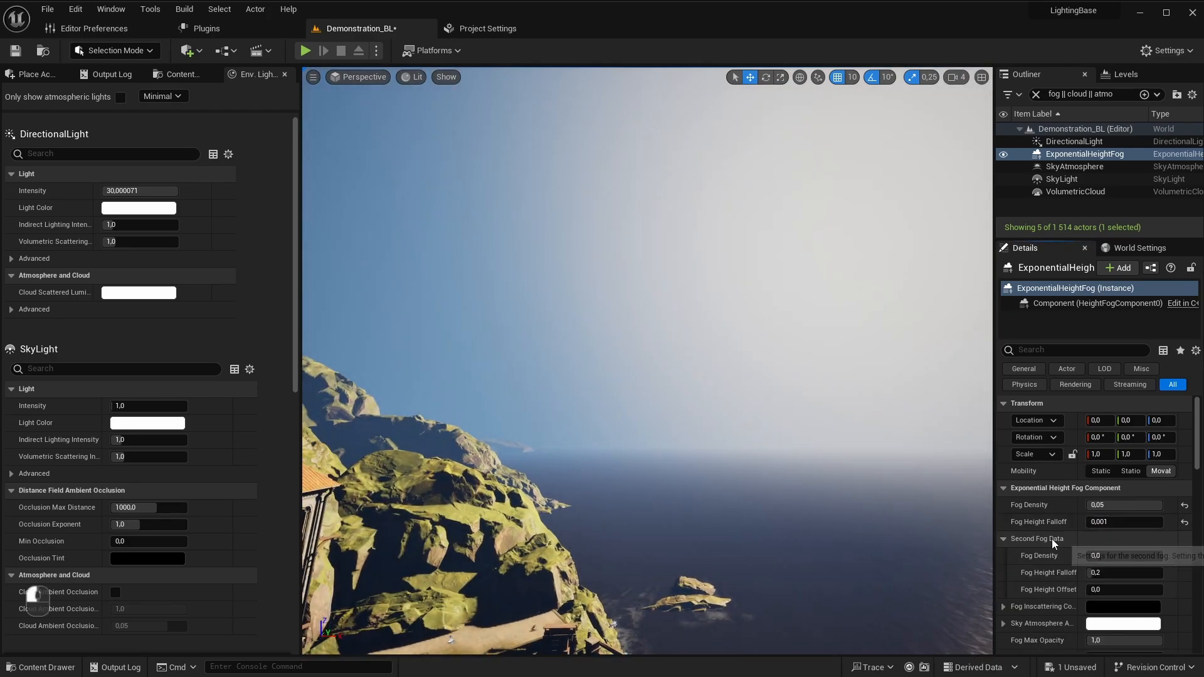
drag(1103, 522, 1134, 521)
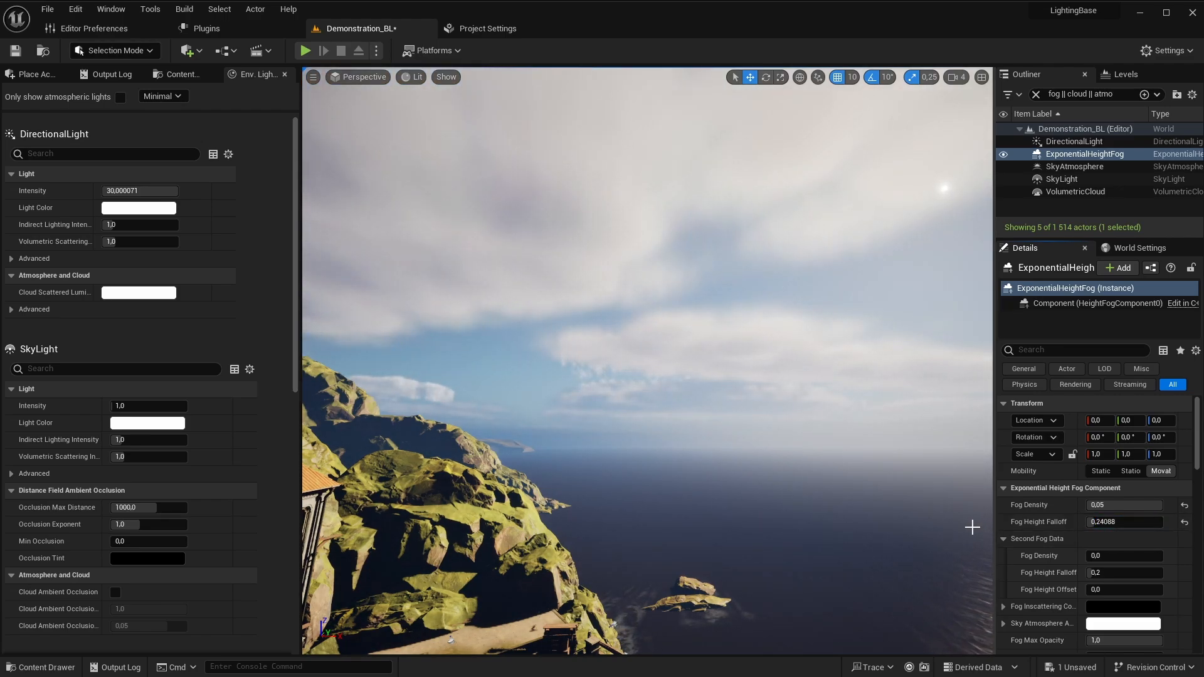
right_drag(953, 535, 978, 543)
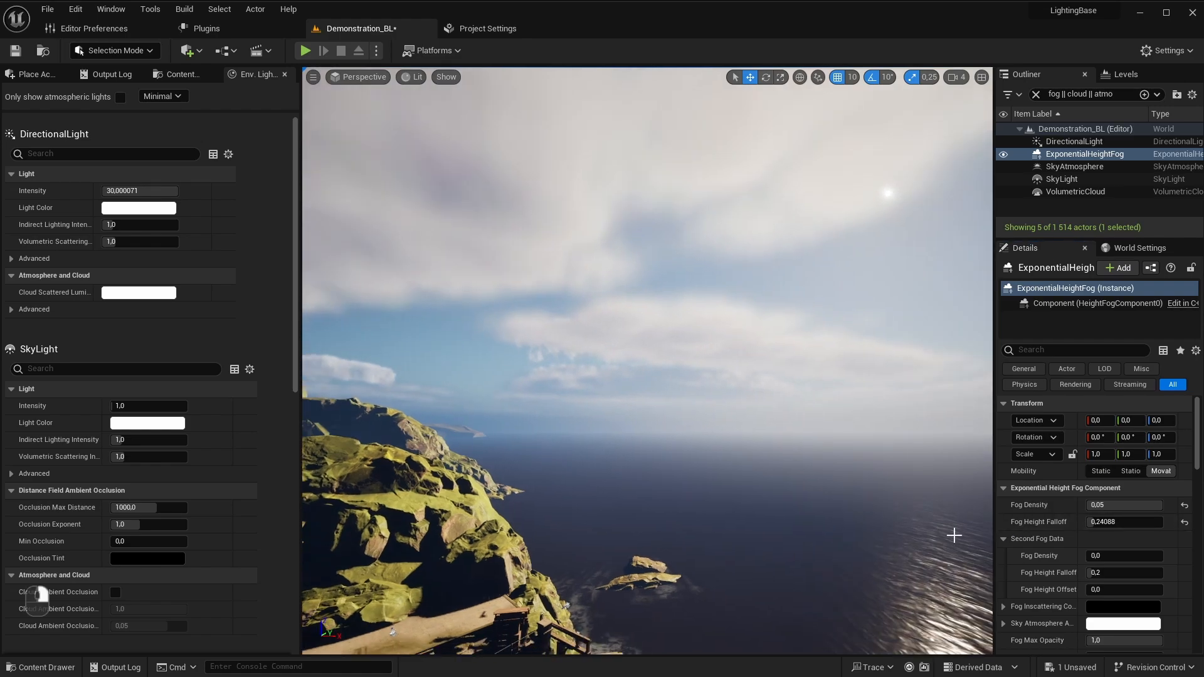
Step: Enable Volumetric Fog on the ExponentialHeightFog
scroll(1084, 559, down, 3)
scroll(1084, 560, down, 3)
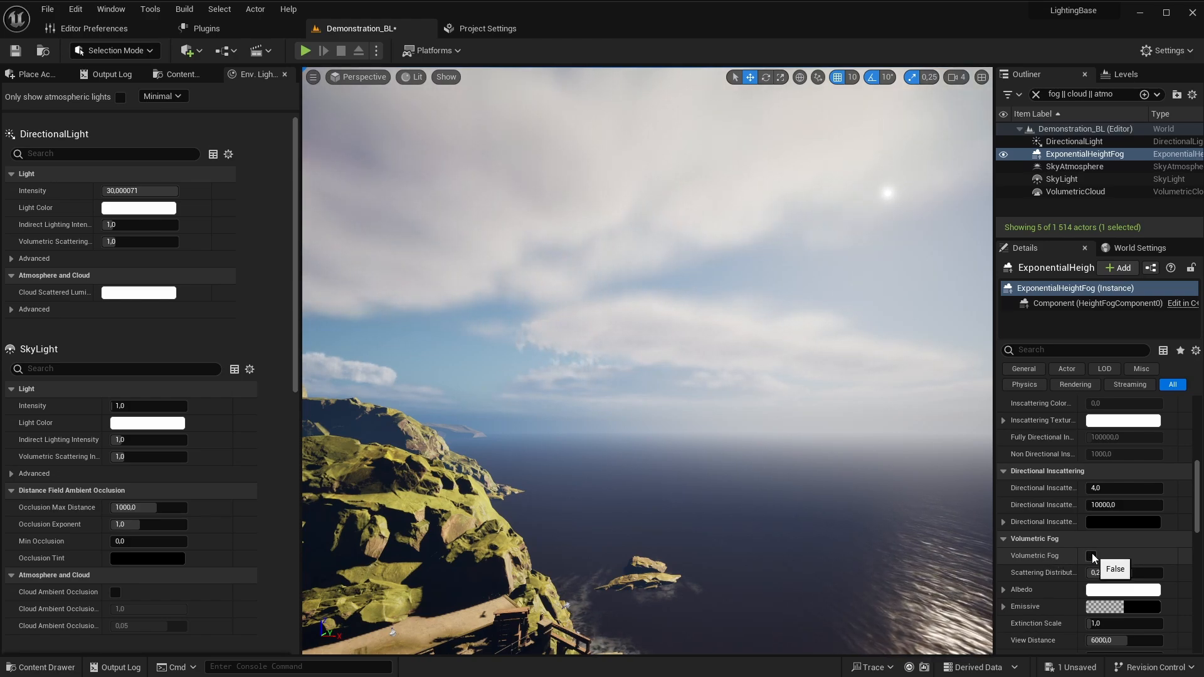
click(1091, 560)
mouse_move(804, 508)
right_down()
mouse_move(783, 511)
mouse_move(804, 508)
right_up()
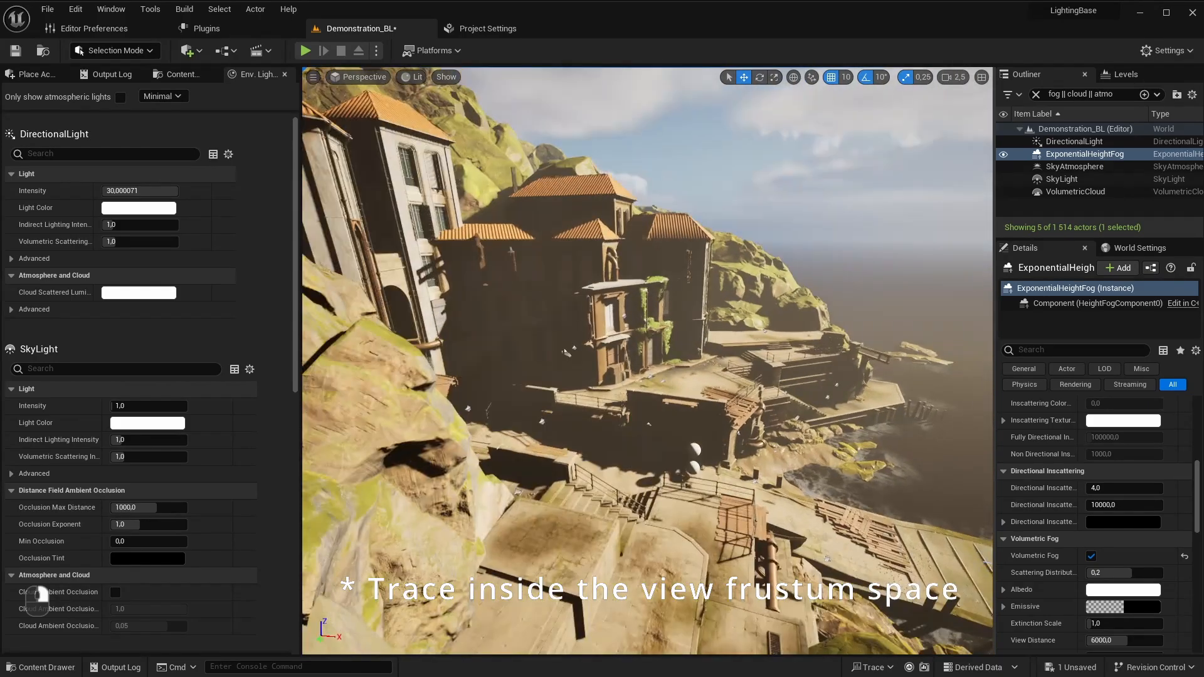
Step: Set the ExponentialHeightFog's Fog Density to 0.25 while viewing the brick building's shaded corner up close
right_drag(646, 361, 702, 555)
key(w)
key(s)
scroll(589, 383, down, 3)
key(a)
scroll(1099, 585, up, 8)
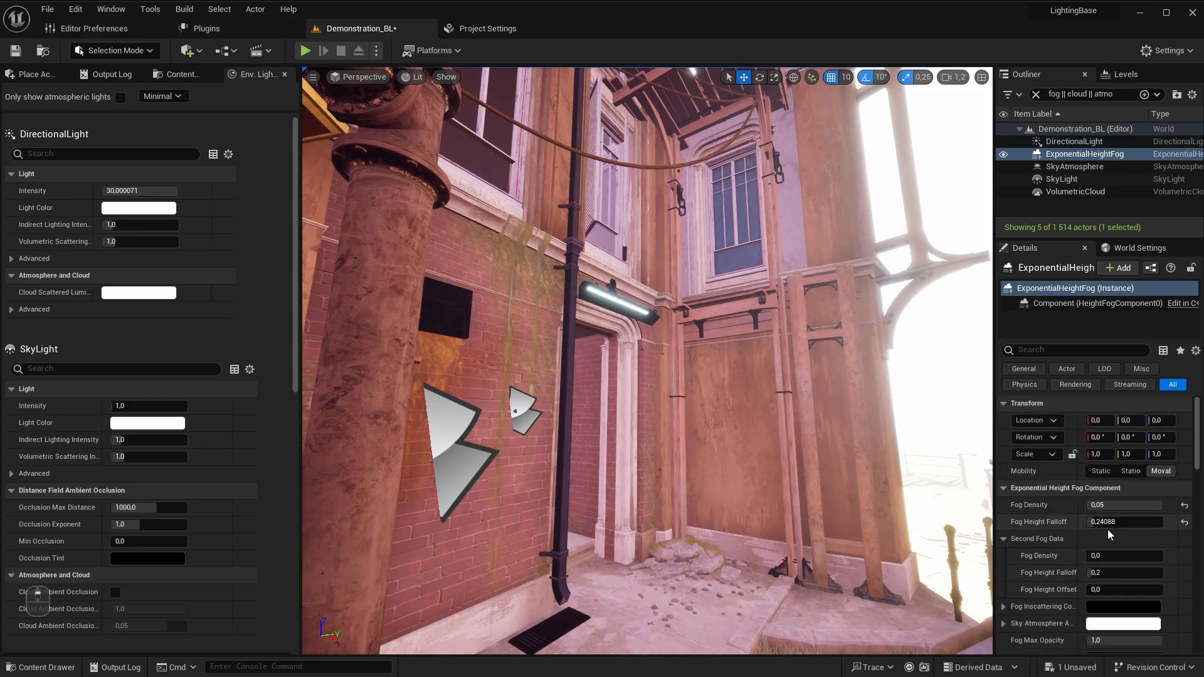
click(1104, 509)
text(.25)
key(Return)
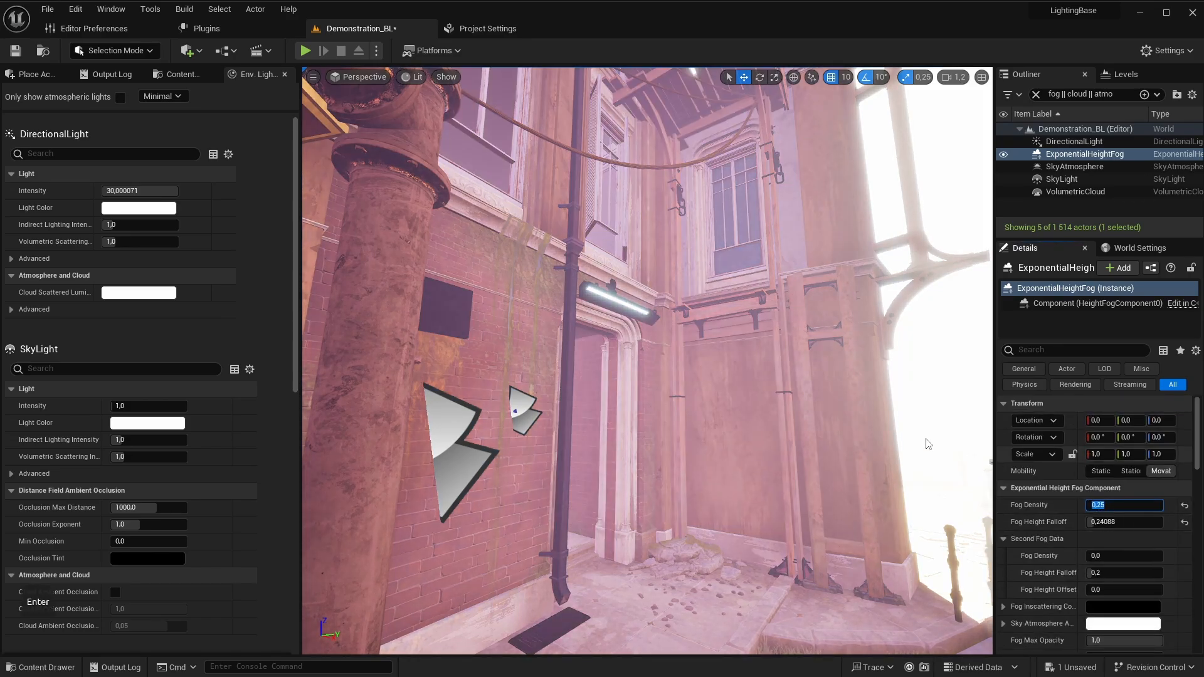
right_drag(924, 441, 988, 438)
key(a)
right_drag(689, 482, 758, 483)
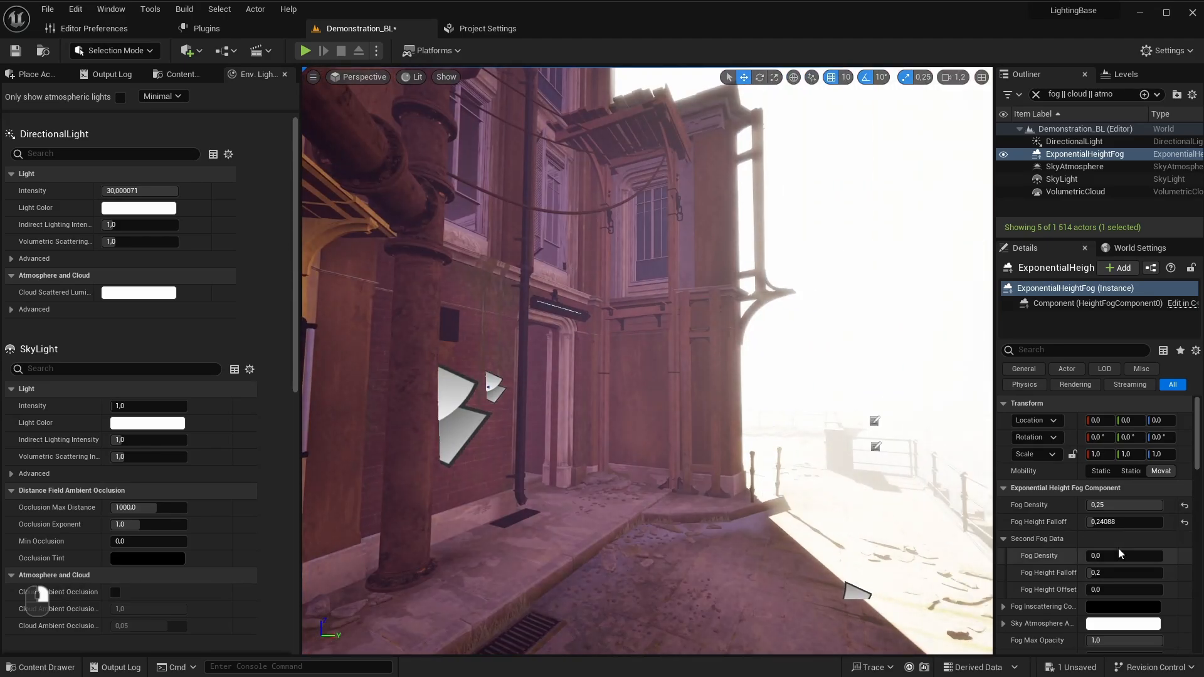
Step: Lower the volumetric fog's Scattering Distribution to about -0.592 and view the building against the bright terrace
scroll(1133, 567, down, 5)
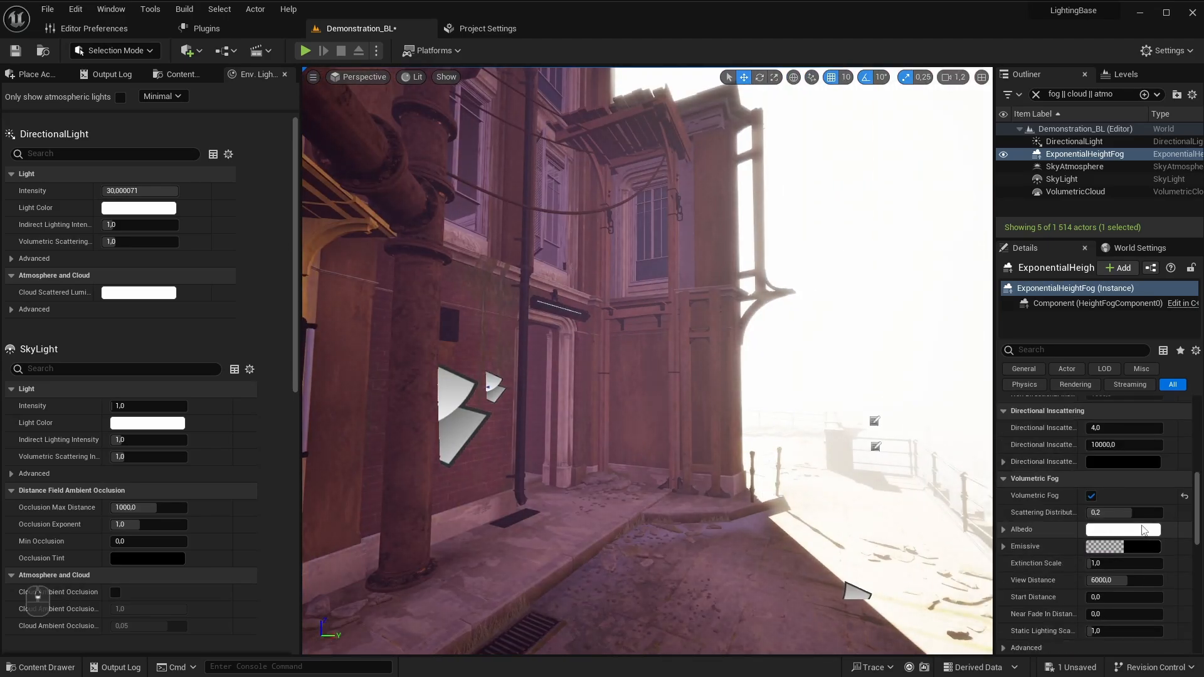
key(a)
right_drag(940, 501, 965, 471)
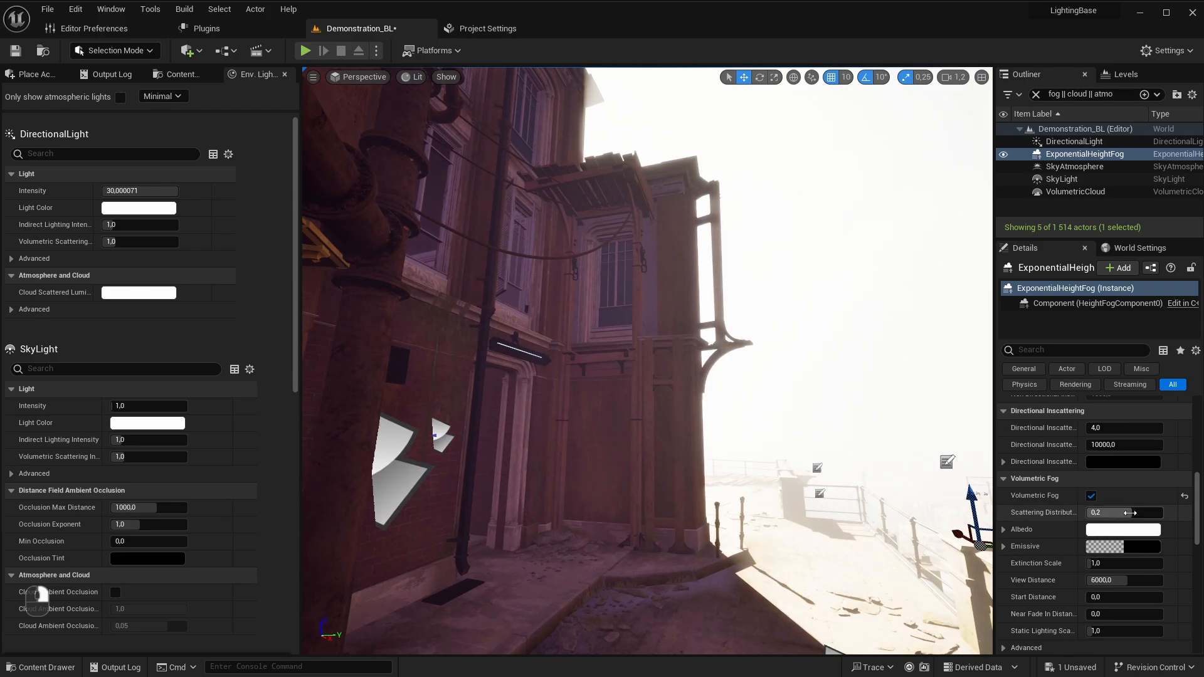
drag(1122, 512, 1091, 512)
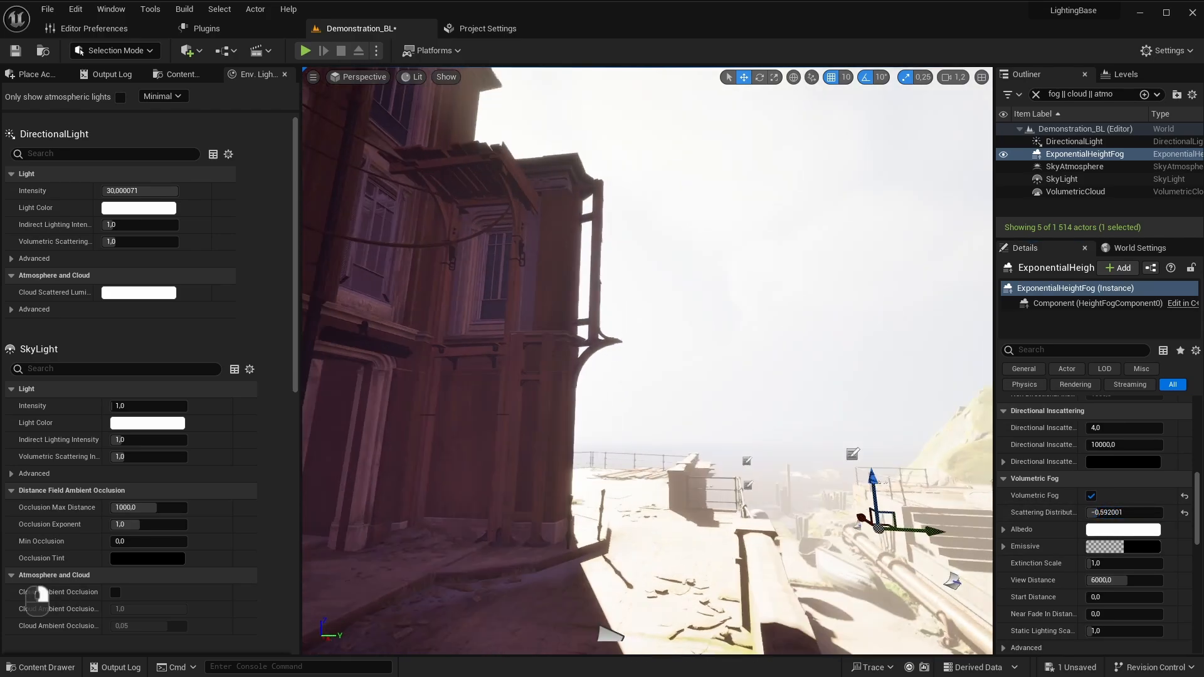
right_drag(847, 437, 764, 449)
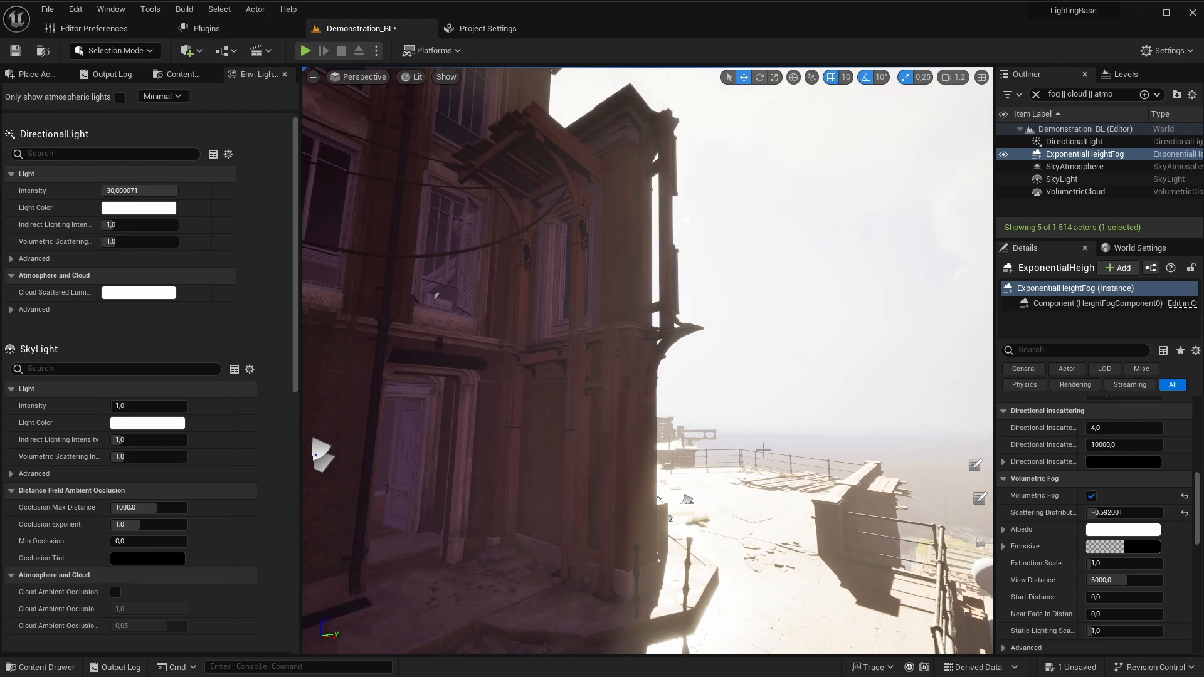
Step: Raise the volumetric fog's Scattering Distribution to 0.9 and view the sunlight shafts around the building's edge
drag(1099, 512, 1160, 513)
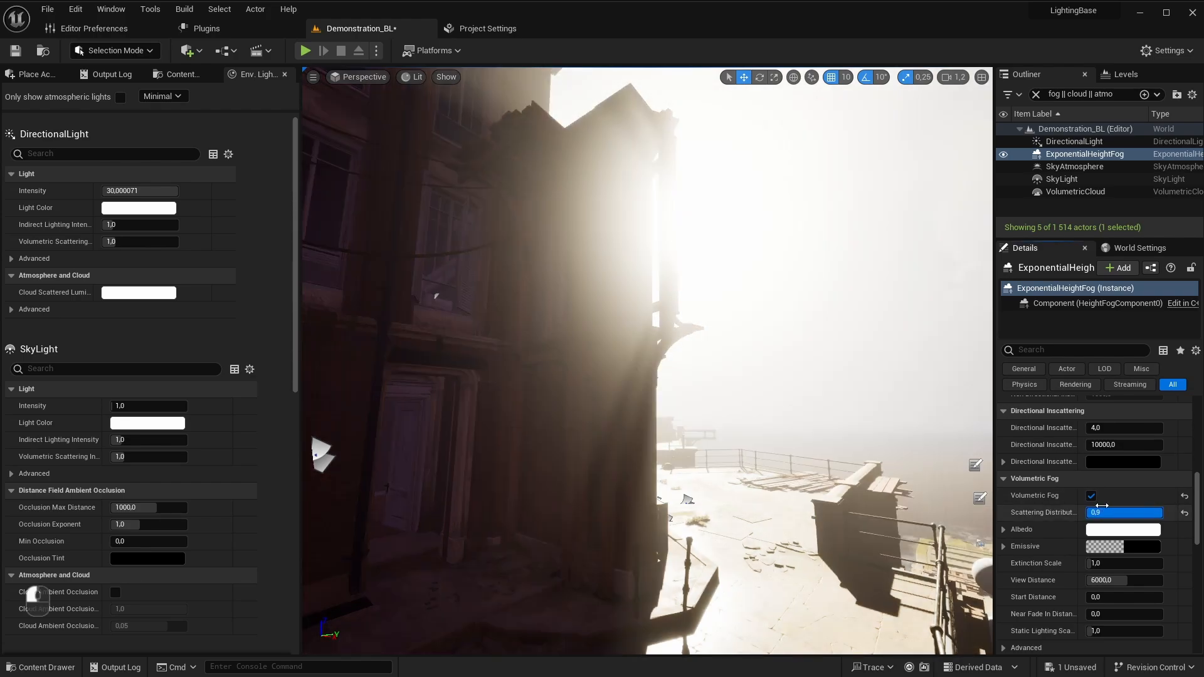
key(s)
right_drag(909, 470, 878, 439)
key(d)
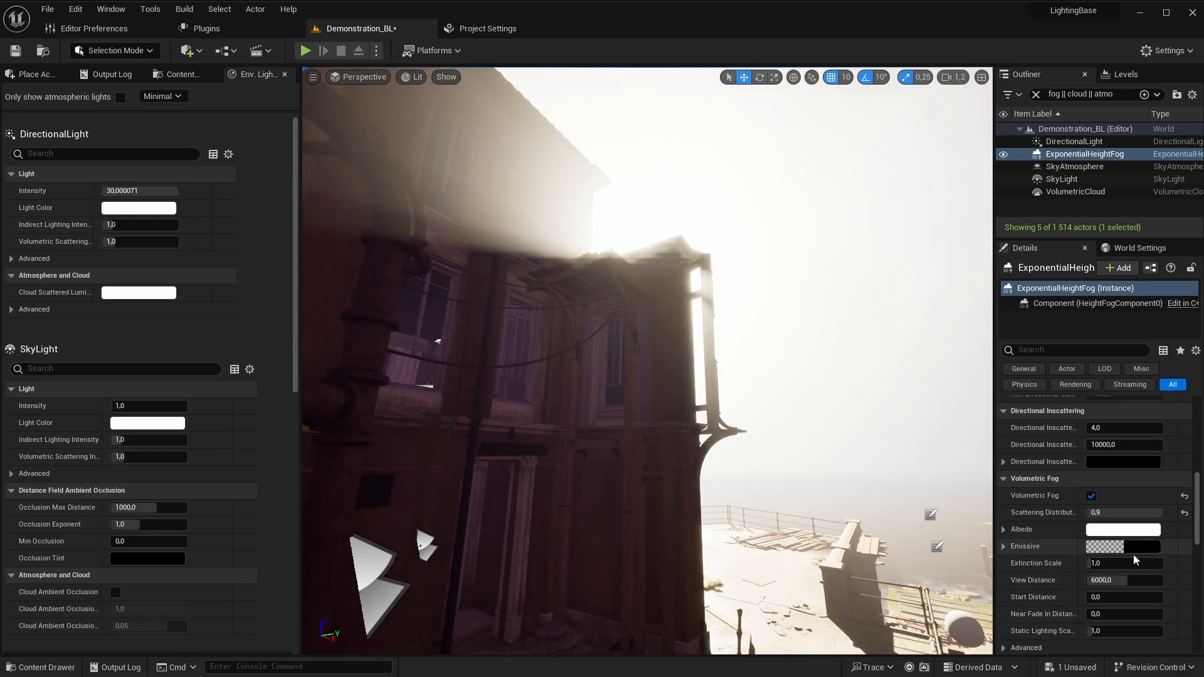
Step: Reset the ExponentialHeightFog's Scattering Distribution, Fog Height Falloff and Fog Density to their default values
key(w)
mouse_move(640, 442)
right_down()
mouse_move(815, 442)
mouse_move(890, 502)
mouse_move(903, 451)
mouse_move(815, 446)
right_up()
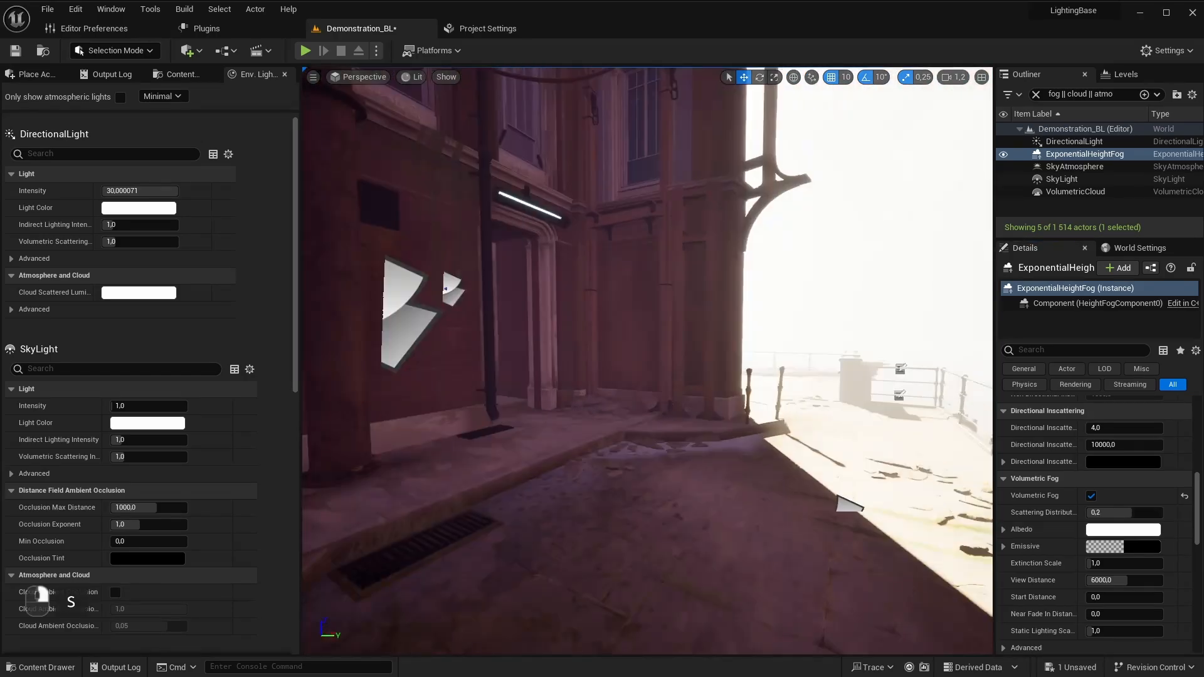
right_drag(646, 376, 677, 376)
scroll(1171, 555, up, 10)
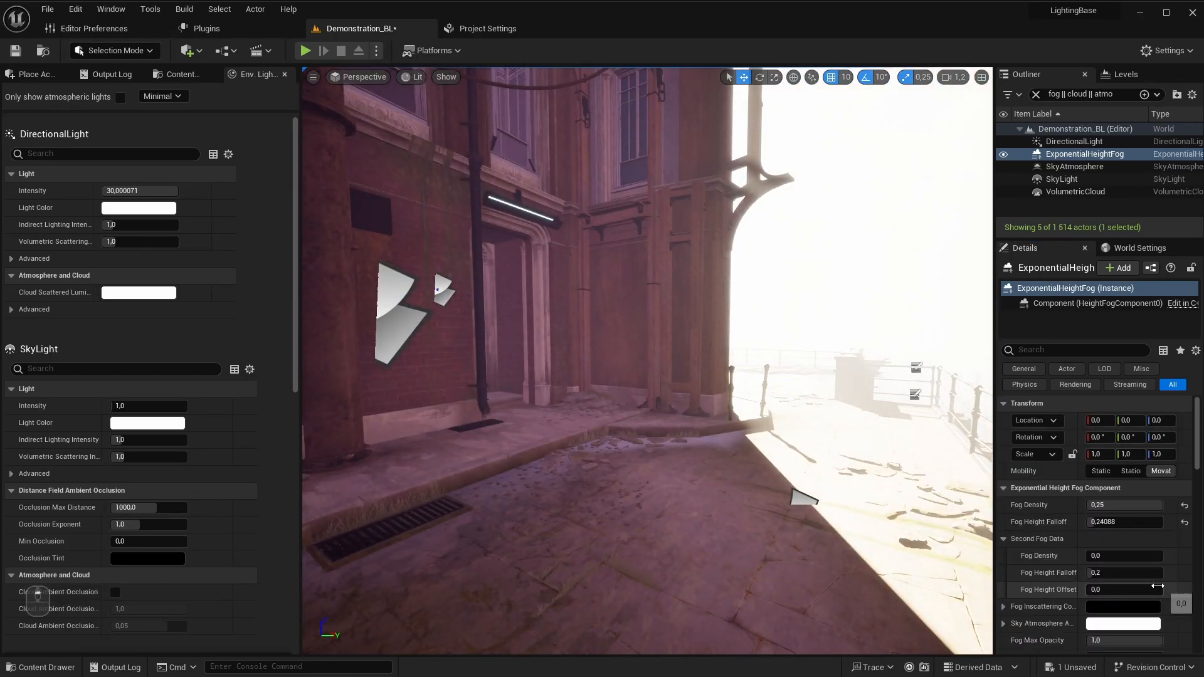
click(1184, 521)
click(1184, 505)
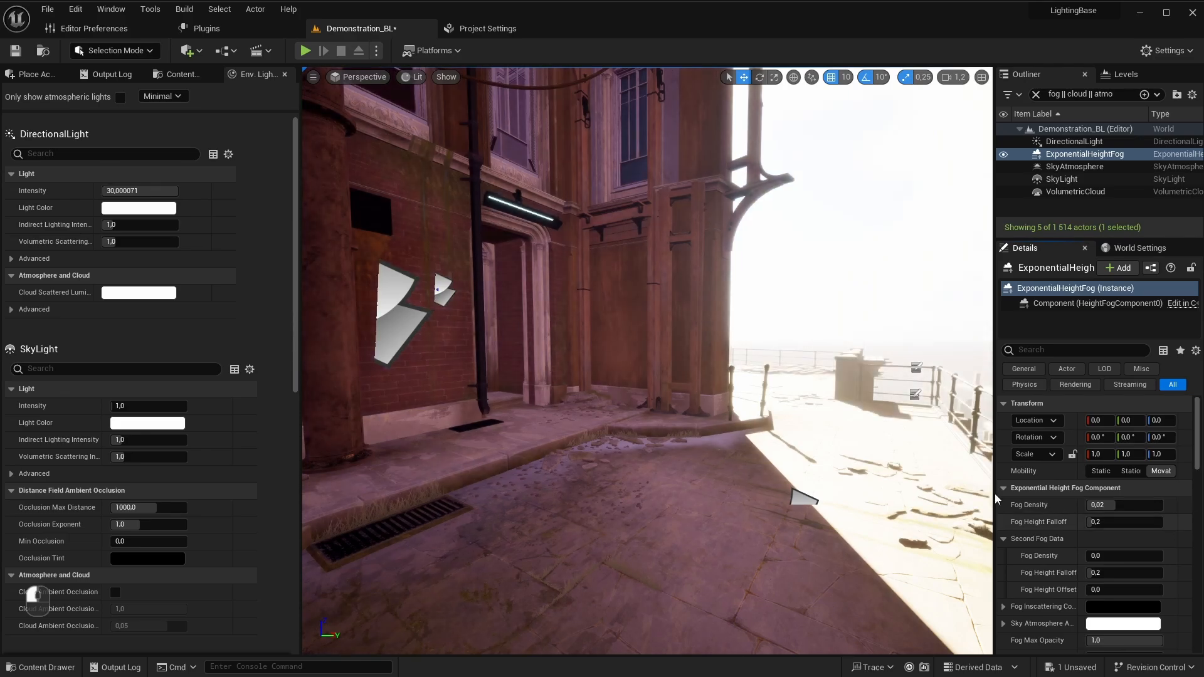
Step: Examine the whole village, pier and surrounding cliffs from a distance with the default fog values
mouse_move(940, 485)
right_down()
mouse_move(859, 464)
mouse_move(966, 461)
mouse_move(815, 476)
mouse_move(790, 464)
mouse_move(798, 451)
mouse_move(477, 502)
mouse_move(464, 452)
mouse_move(502, 458)
mouse_move(477, 445)
right_up()
key(d)
key(s)
scroll(953, 464, up, 3)
key(a)
key(w)
scroll(476, 445, down, 3)
key(a)
right_drag(878, 433, 773, 462)
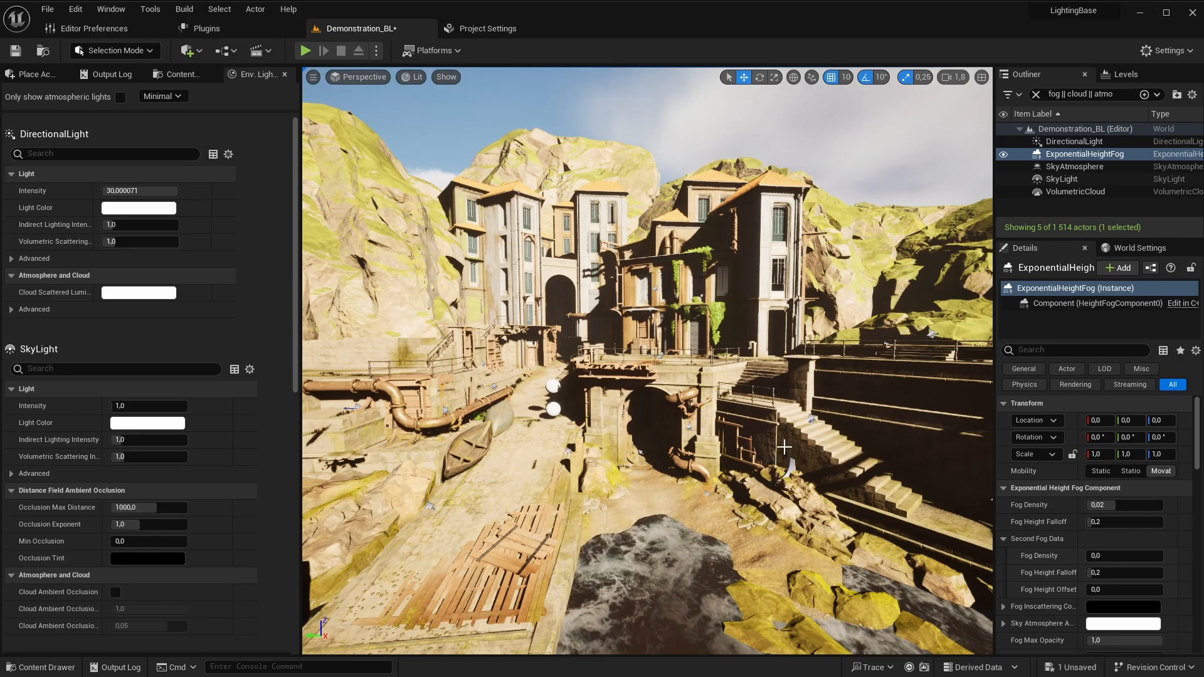
right_drag(784, 447, 702, 533)
scroll(777, 433, up, 3)
key(w)
key(e)
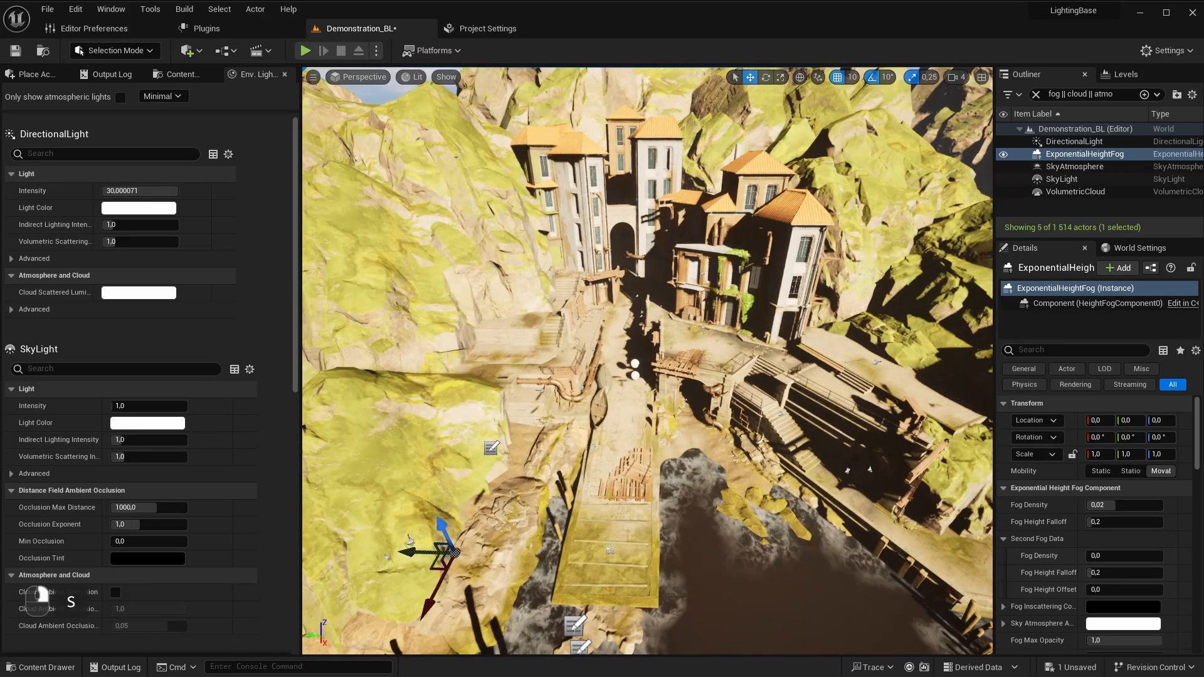
key(a)
right_drag(646, 377, 617, 357)
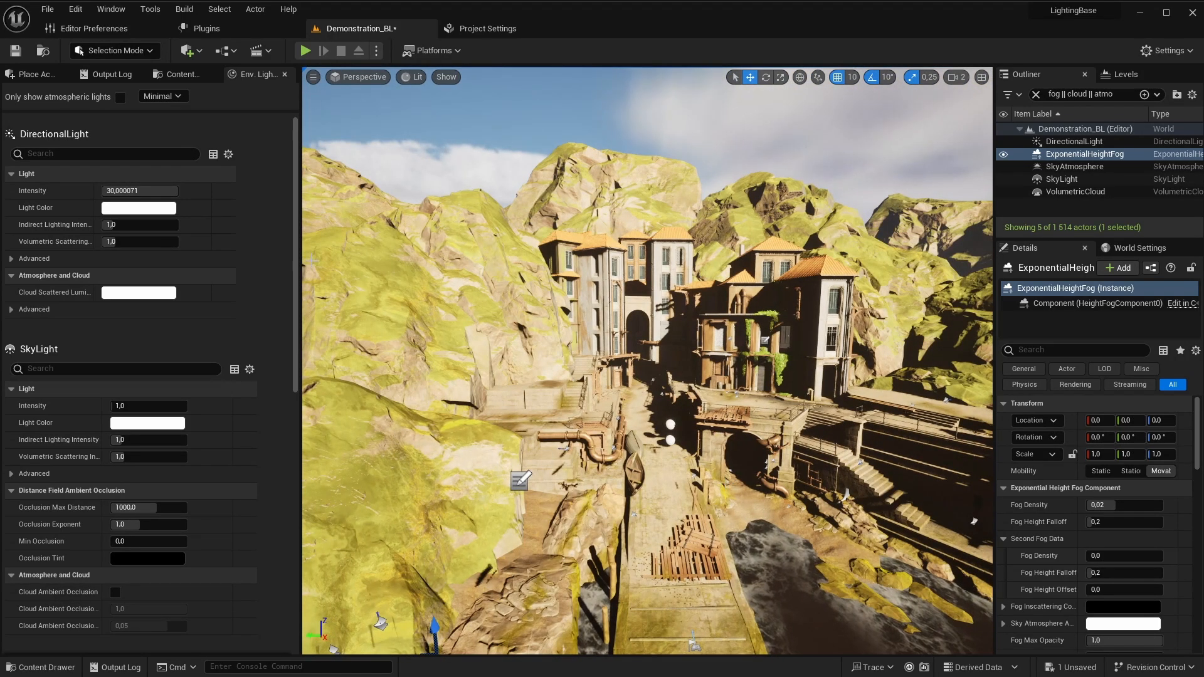
Step: Place a Lightmass Importance Volume on the pier walkway in front of the buildings
click(38, 74)
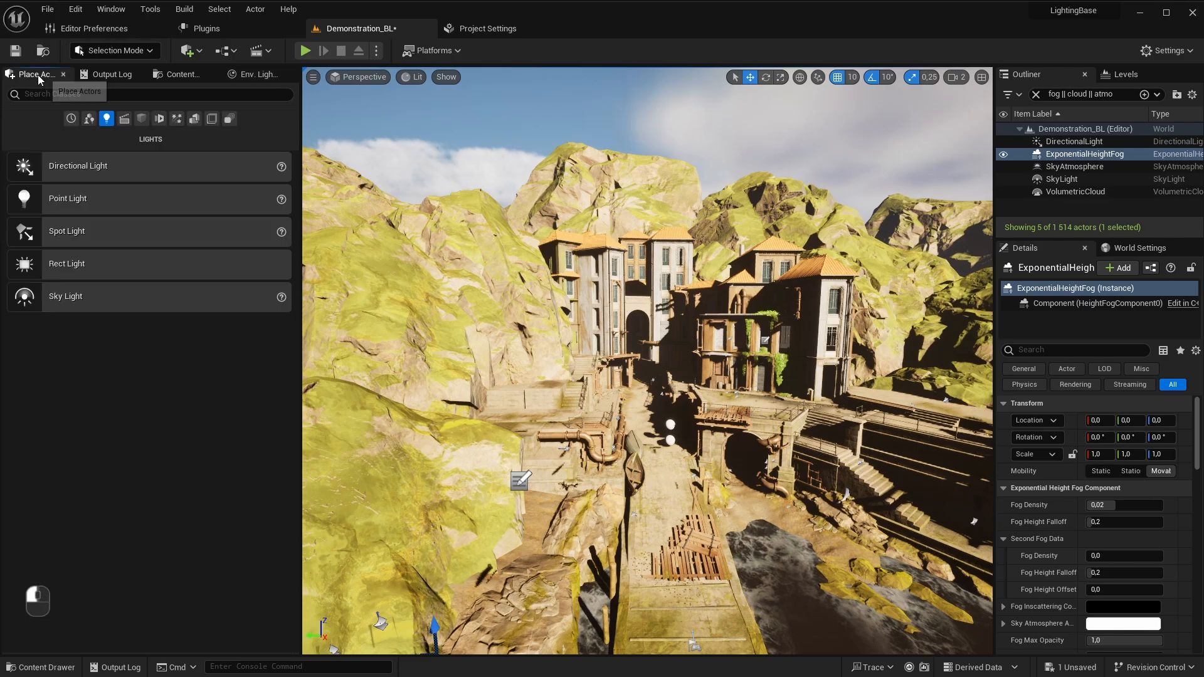
click(212, 119)
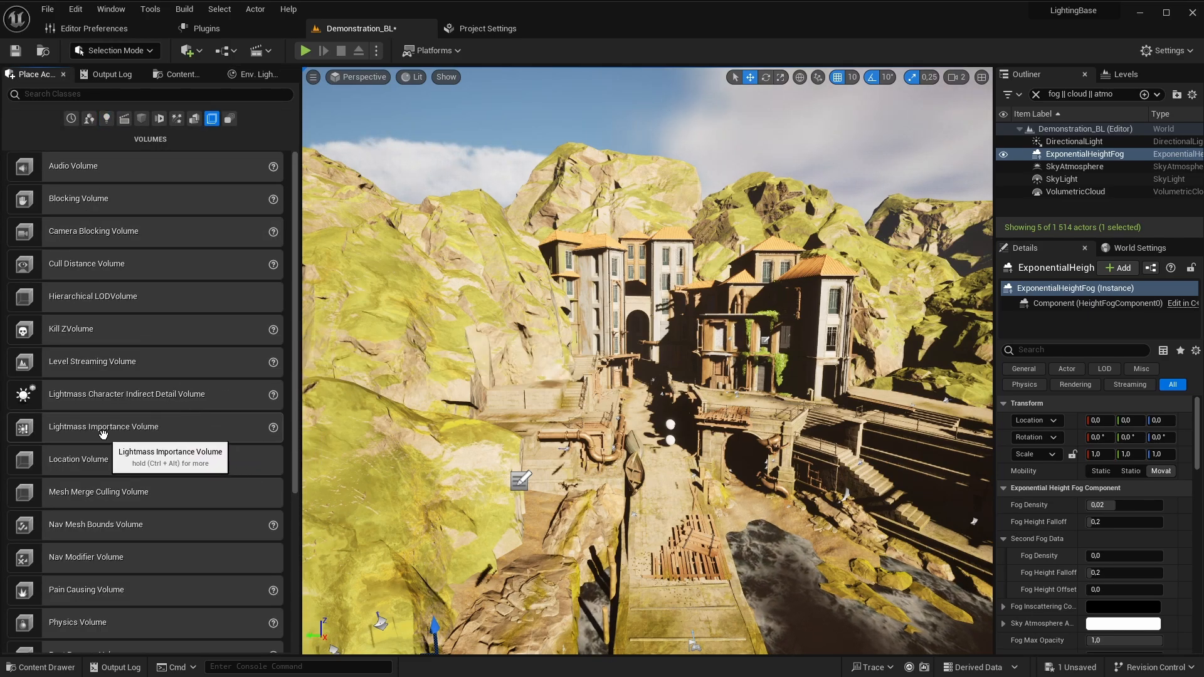
drag(104, 432, 671, 539)
key(w)
right_drag(671, 540, 652, 501)
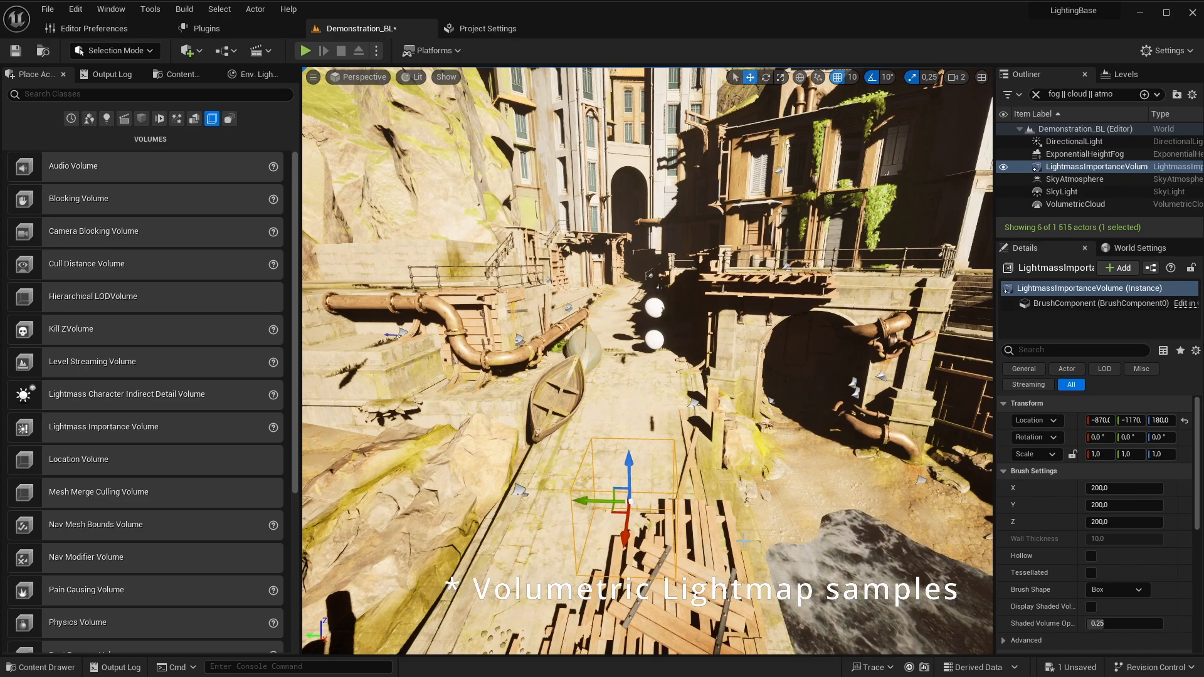
key(s)
right_drag(743, 541, 727, 531)
key(a)
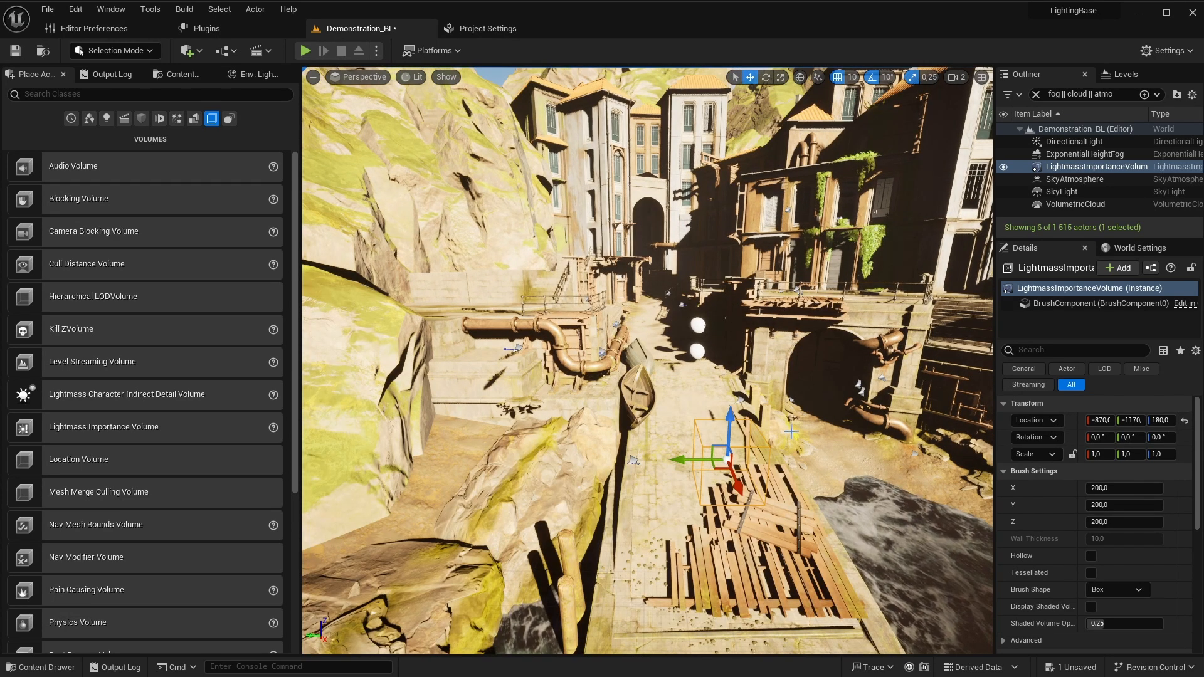
Step: Set the Lightmass Importance Volume's brush size to X 12800, Y 12800 and Z 6400, and frame it in view
mouse_move(1151, 491)
mouse_down()
mouse_move(1172, 492)
mouse_move(1105, 503)
mouse_up()
click(1105, 488)
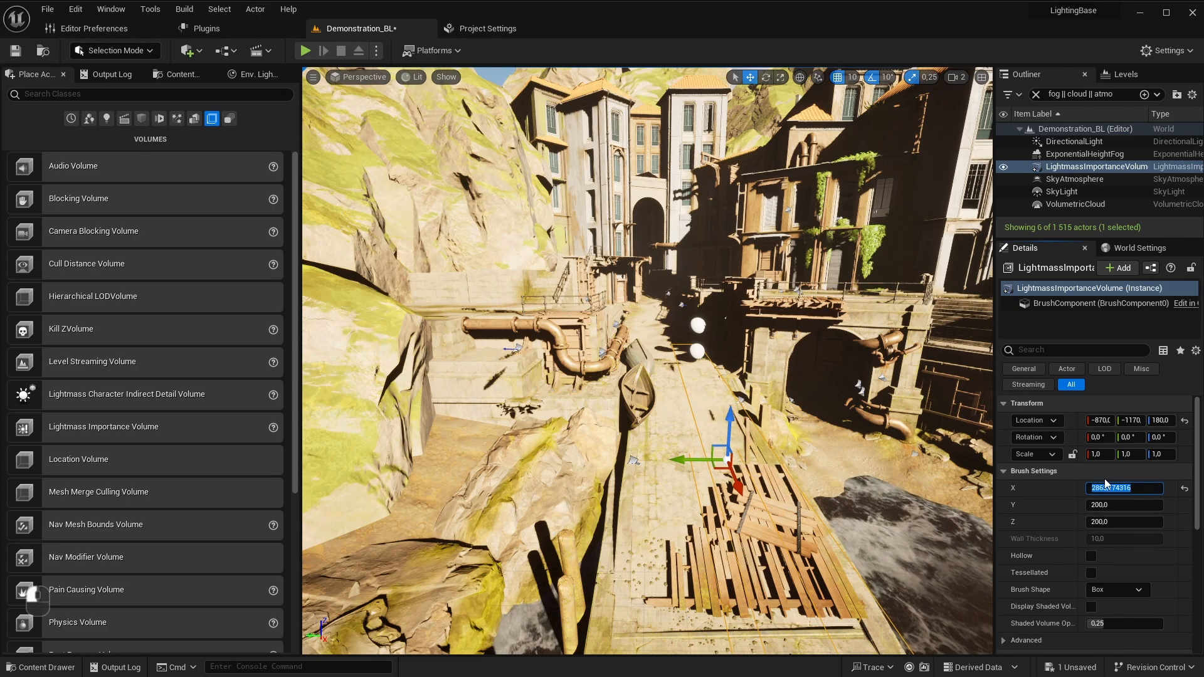
text(12800)
key(Tab)
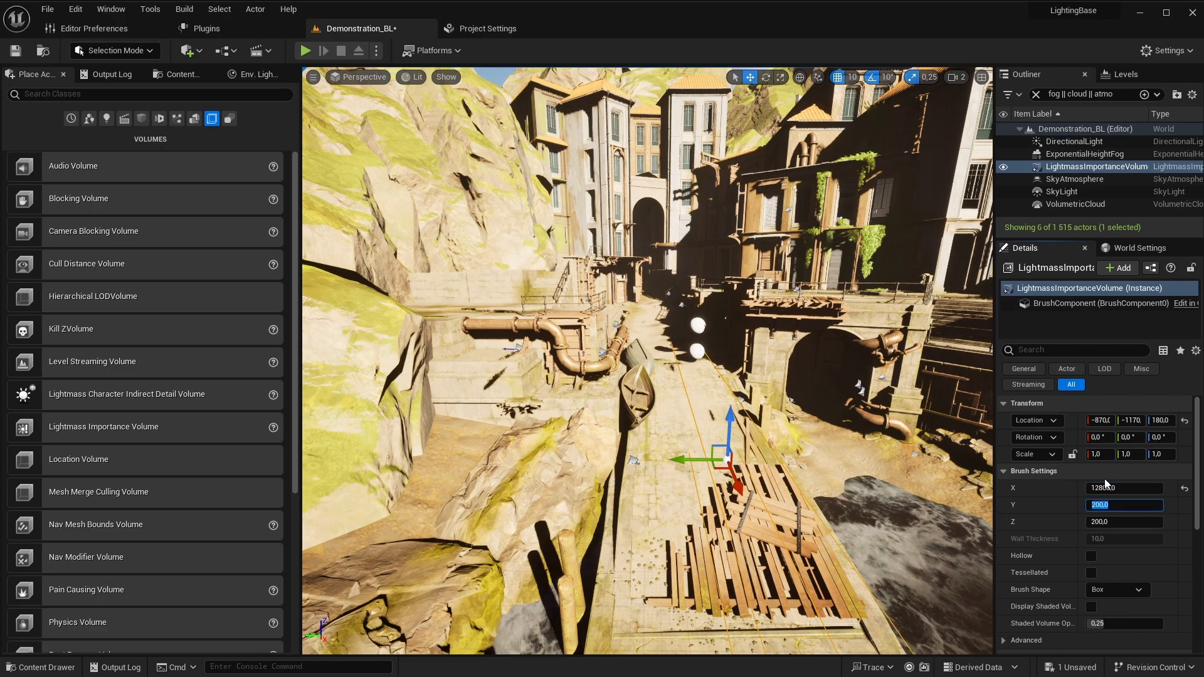
text(12800)
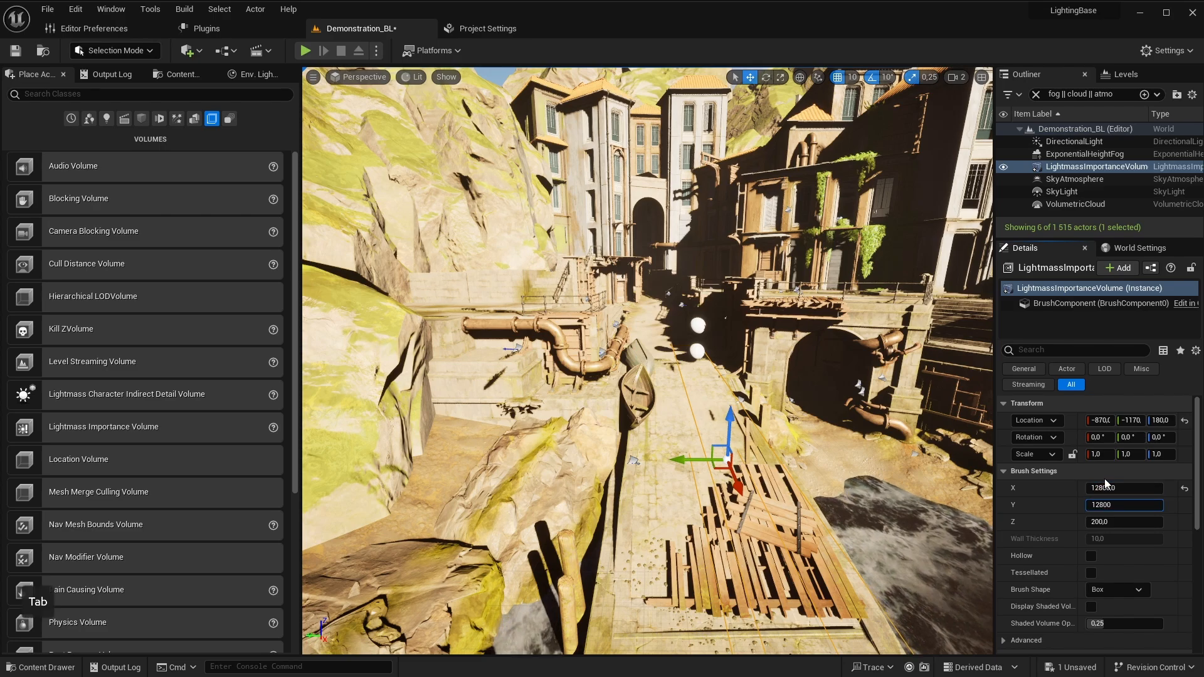
key(Tab)
text(6400)
key(Return)
key(f)
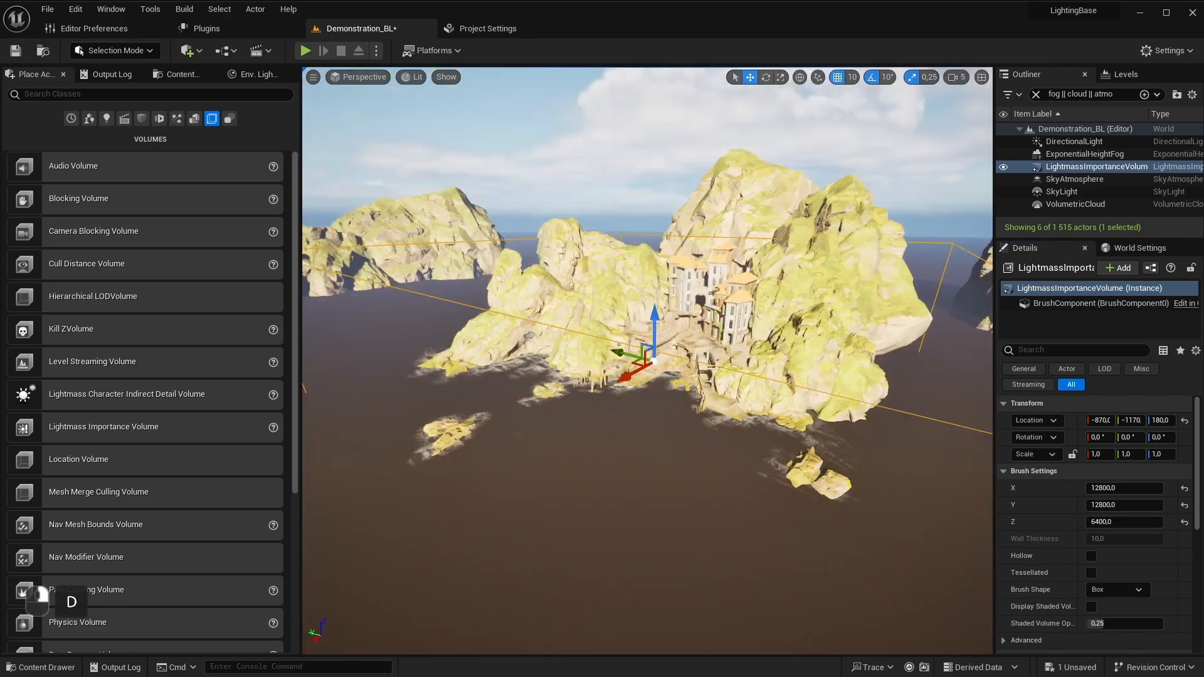
Step: Move the Lightmass Importance Volume towards the buildings and upwards, to about X -3010 and Z 2570
drag(630, 397, 688, 344)
key(a)
key(w)
right_drag(688, 345, 702, 368)
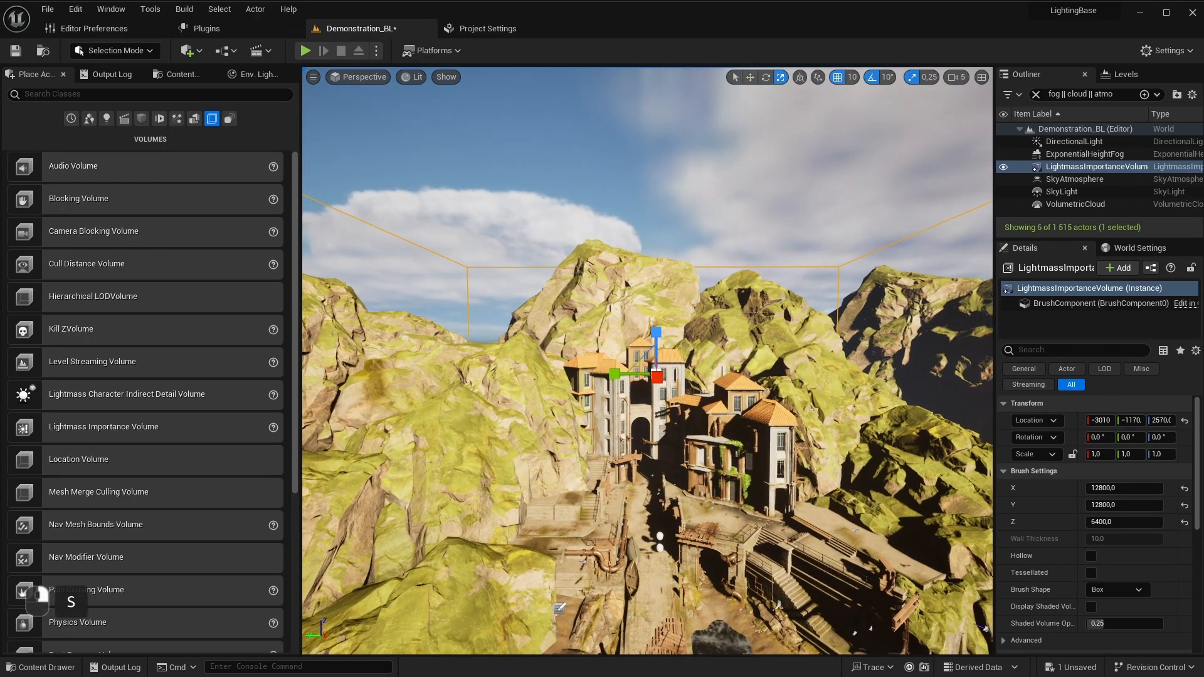
Step: Scale the Lightmass Importance Volume to 0.75, 0.5, 0.75 and lower it to about Z 2280 around the village
key(r)
drag(616, 368, 580, 369)
right_drag(679, 391, 598, 390)
drag(654, 413, 673, 413)
right_drag(660, 415, 711, 322)
key(w)
drag(687, 308, 685, 320)
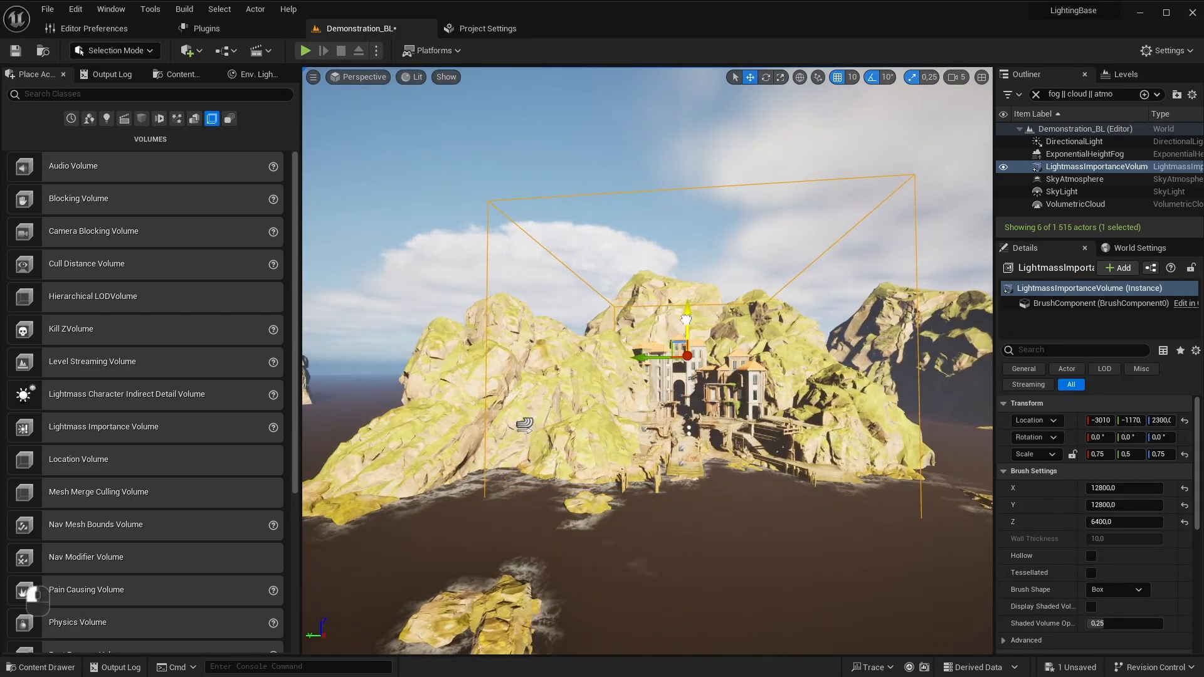
key(w)
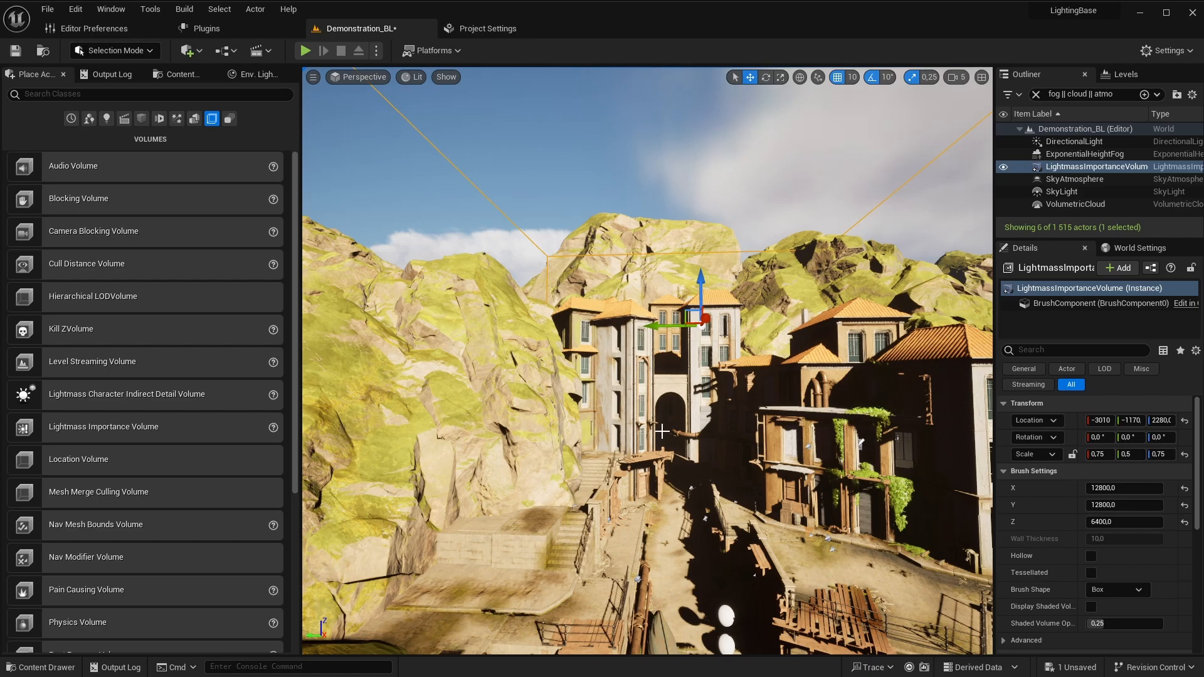
Step: Review the quality levels available for the lighting build
click(182, 10)
mouse_move(260, 89)
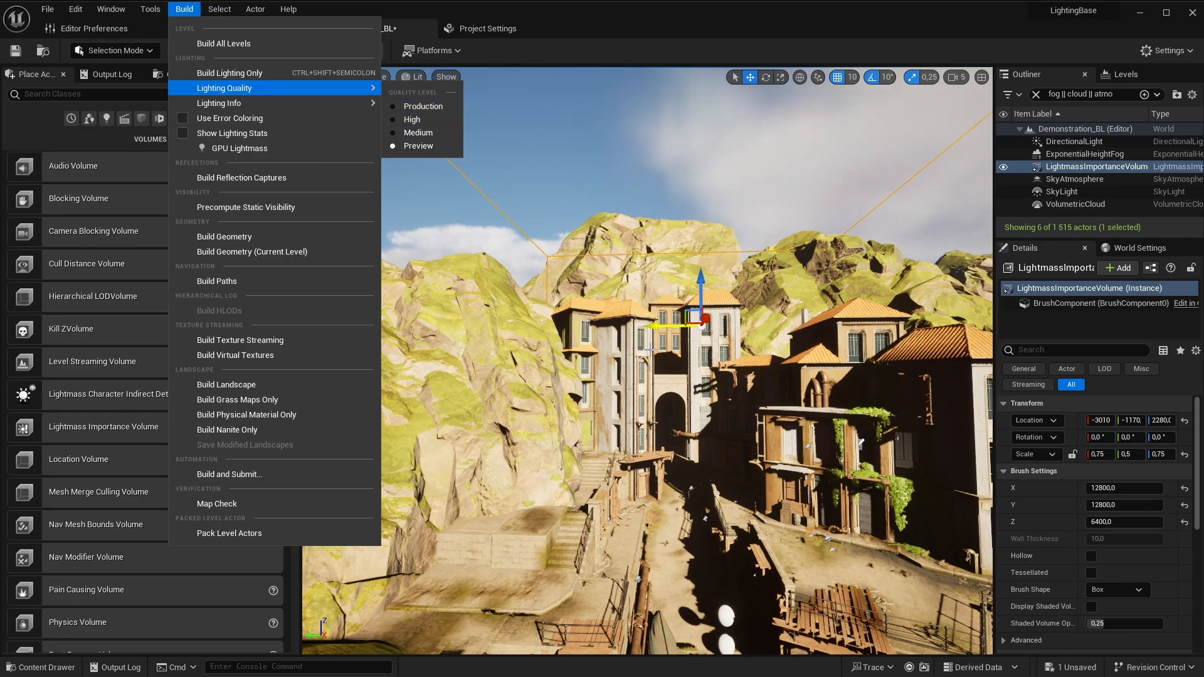
right_drag(564, 188, 627, 287)
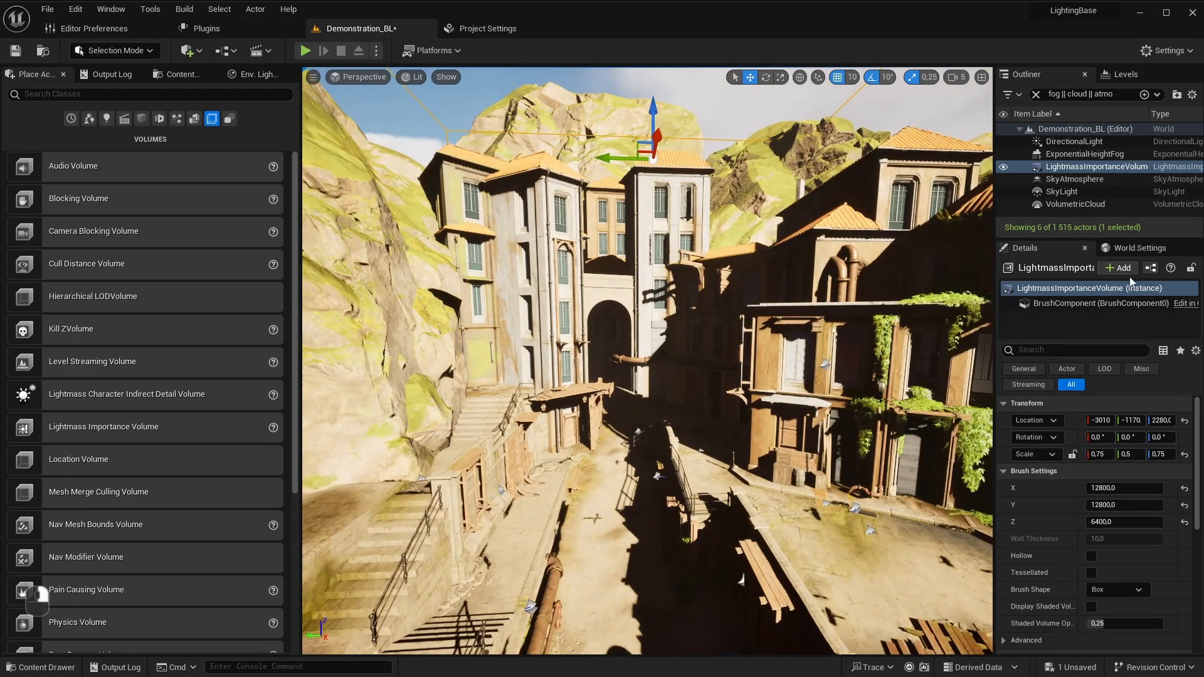
Step: Show the level's World Settings and review the Lightmass settings, including the volumetric lightmap values and advanced options
click(1129, 248)
drag(996, 342, 944, 348)
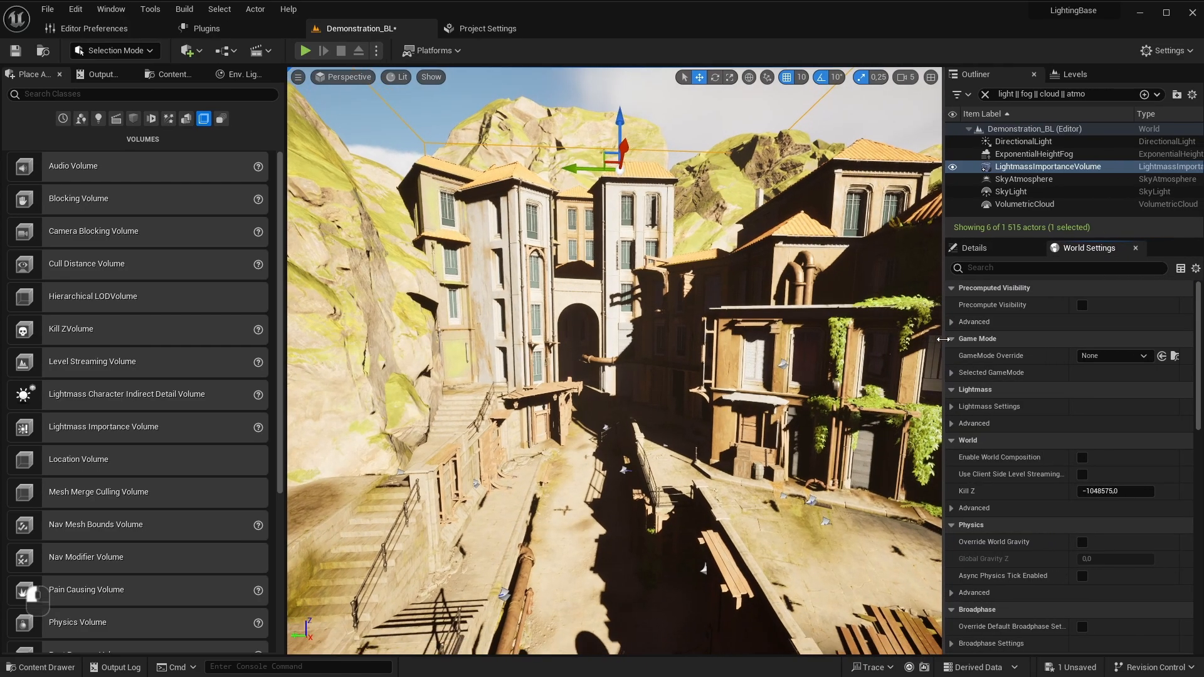
click(952, 406)
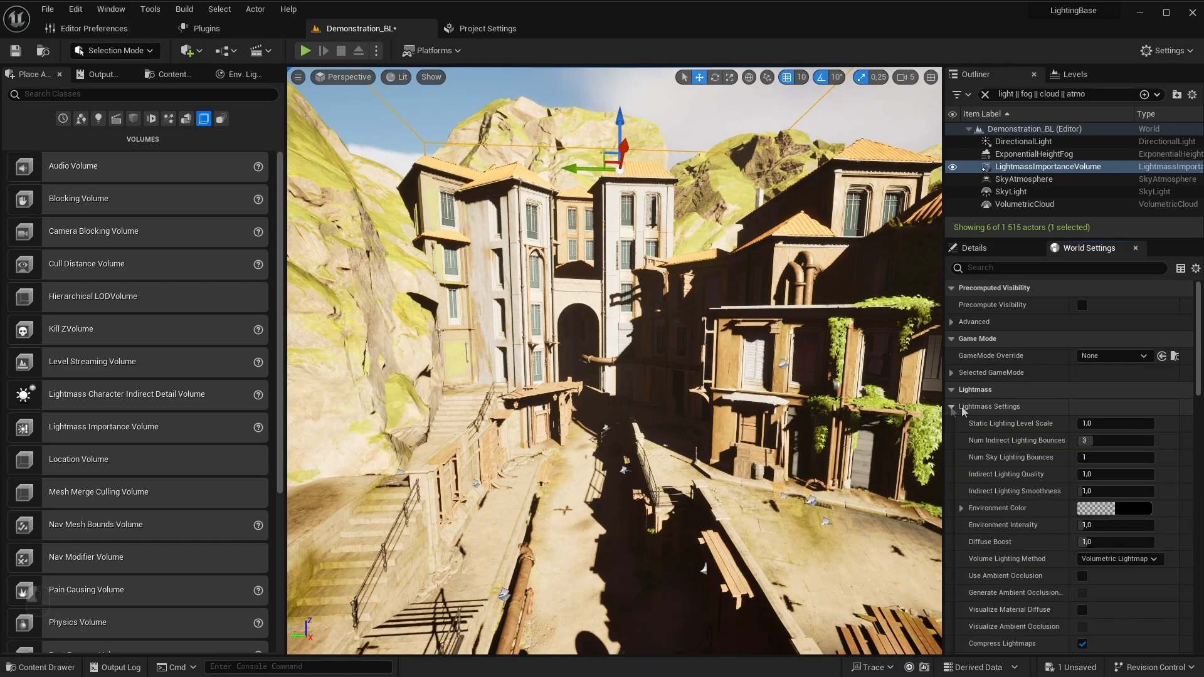
scroll(1100, 432, down, 2)
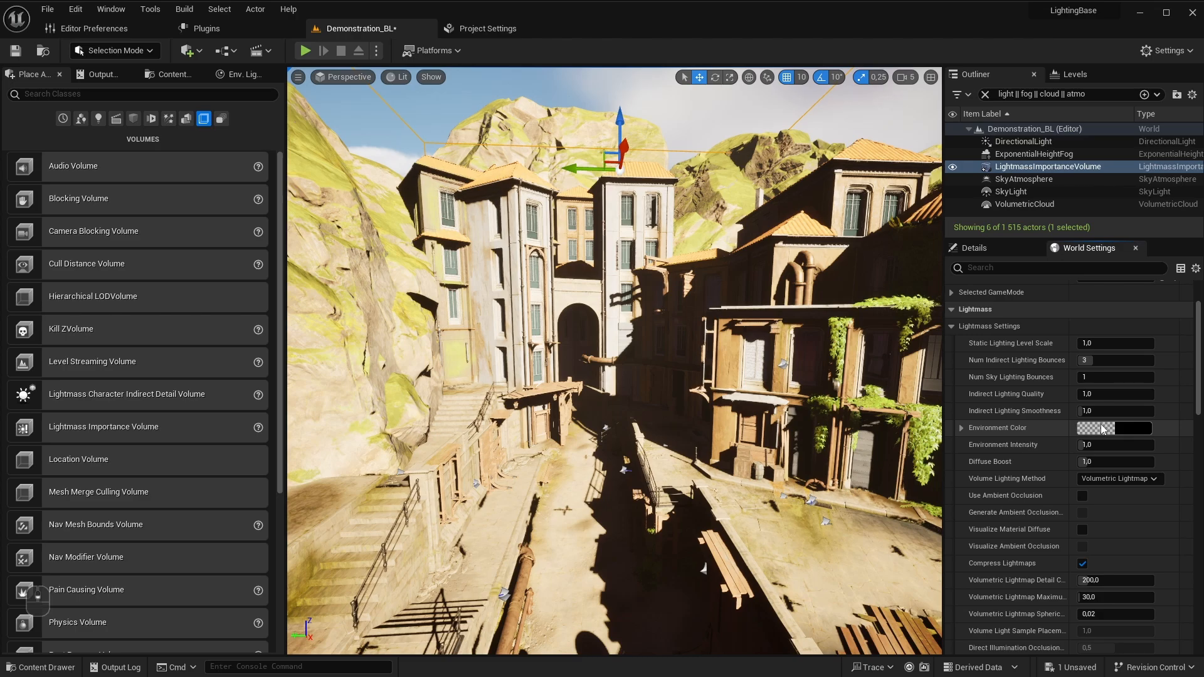
scroll(1102, 428, down, 4)
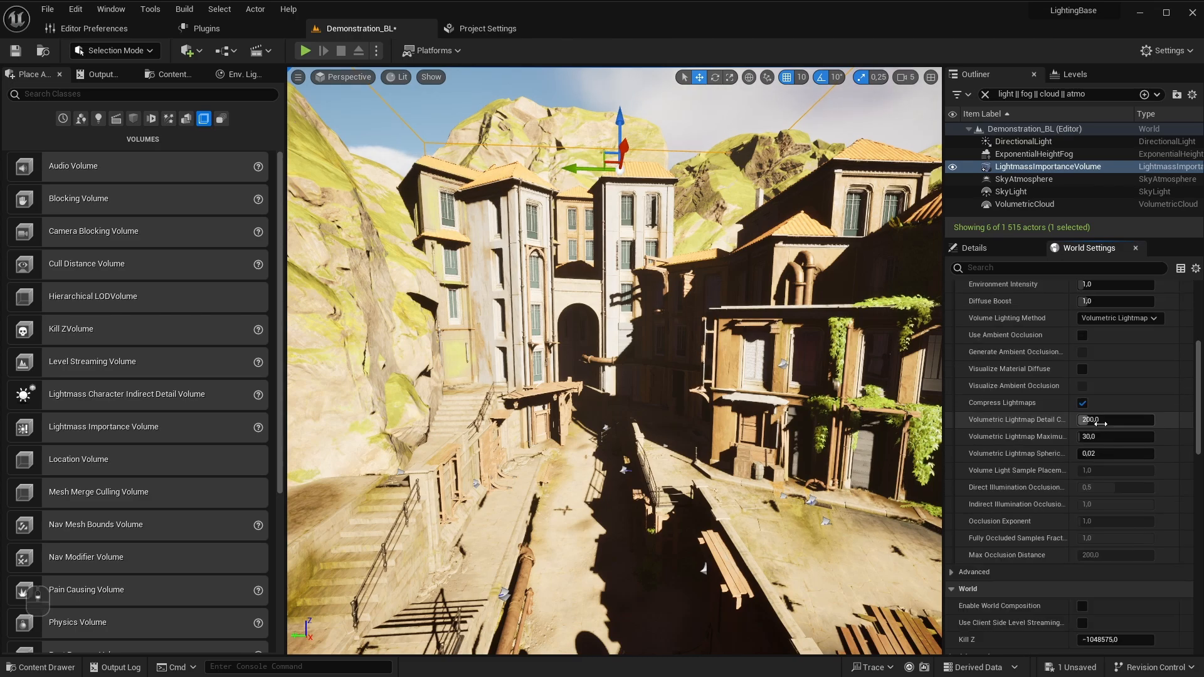
click(952, 572)
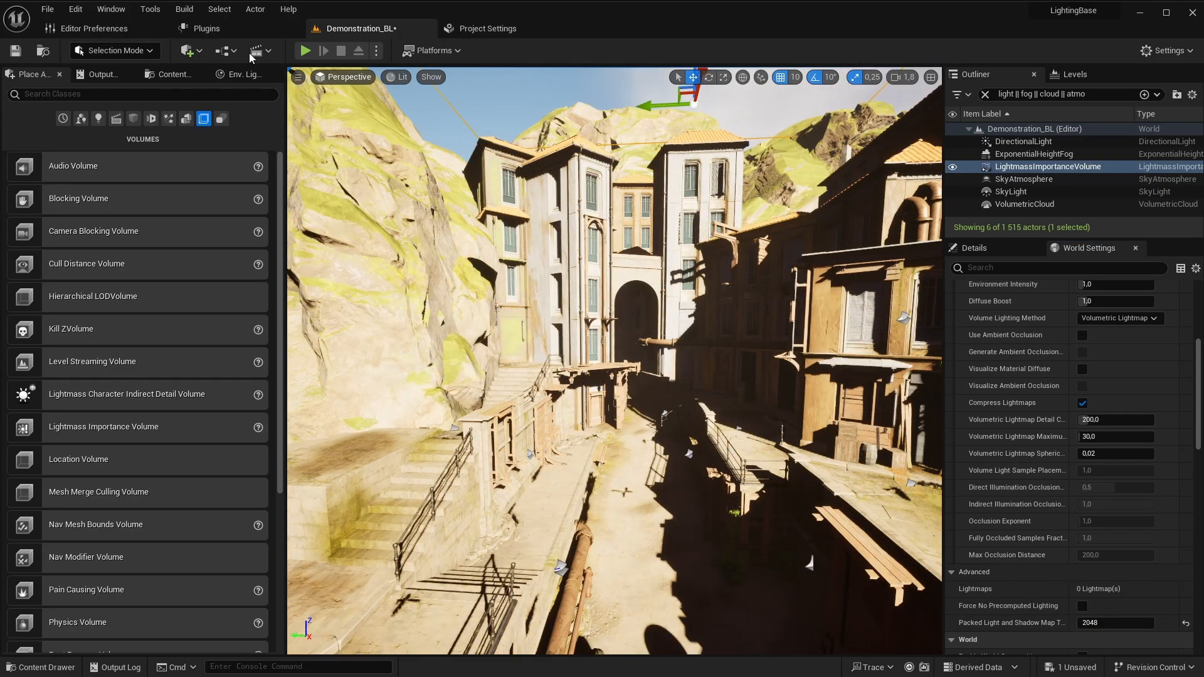
Step: Bring up the GPU Lightmass settings for the level
click(185, 10)
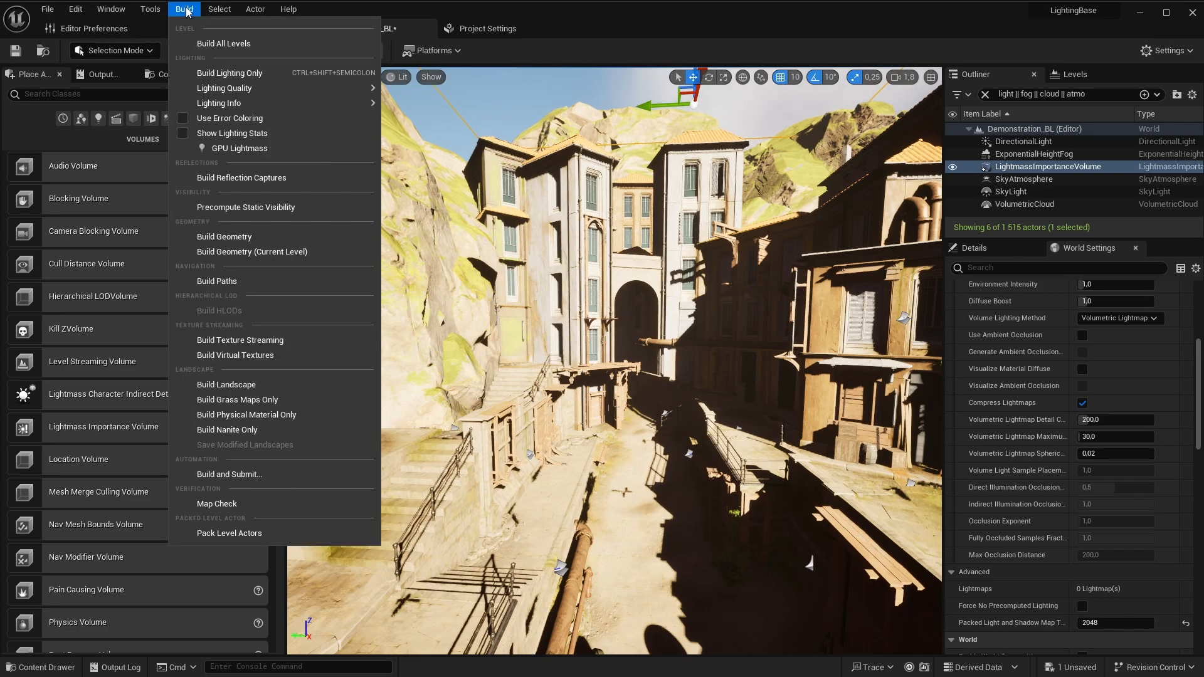
click(240, 148)
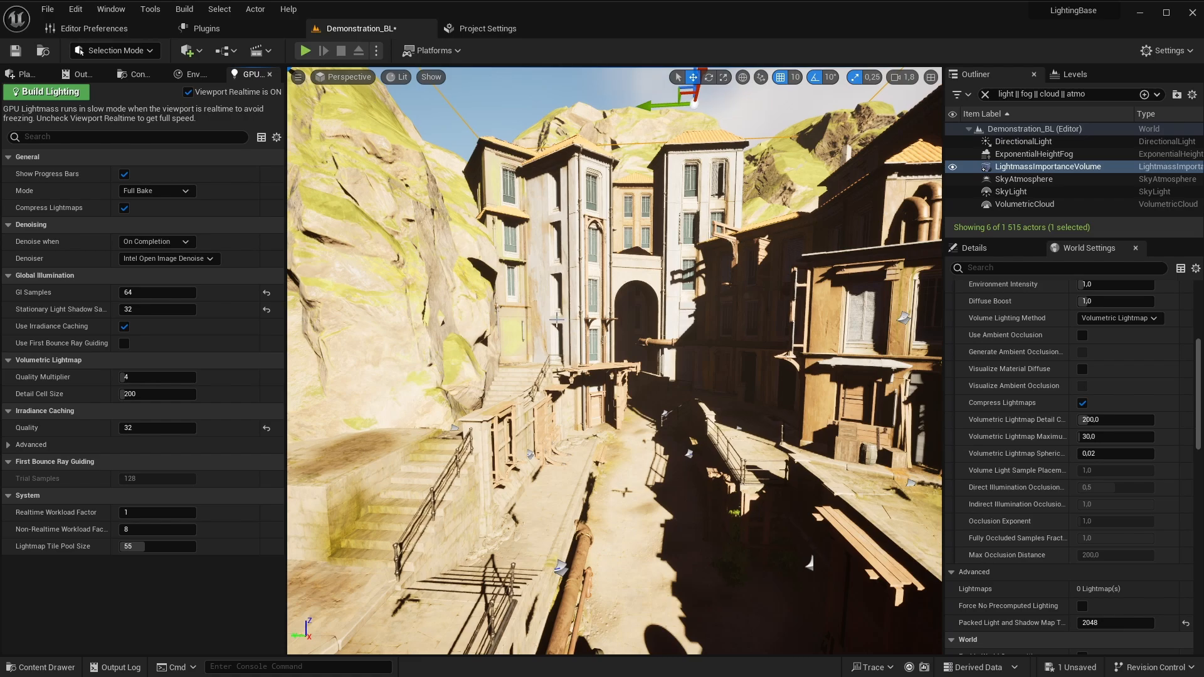
right_drag(555, 323, 564, 326)
Step: Find the ray tracing options in the Project Settings and enable Use Hardware Ray Tracing when available
click(464, 30)
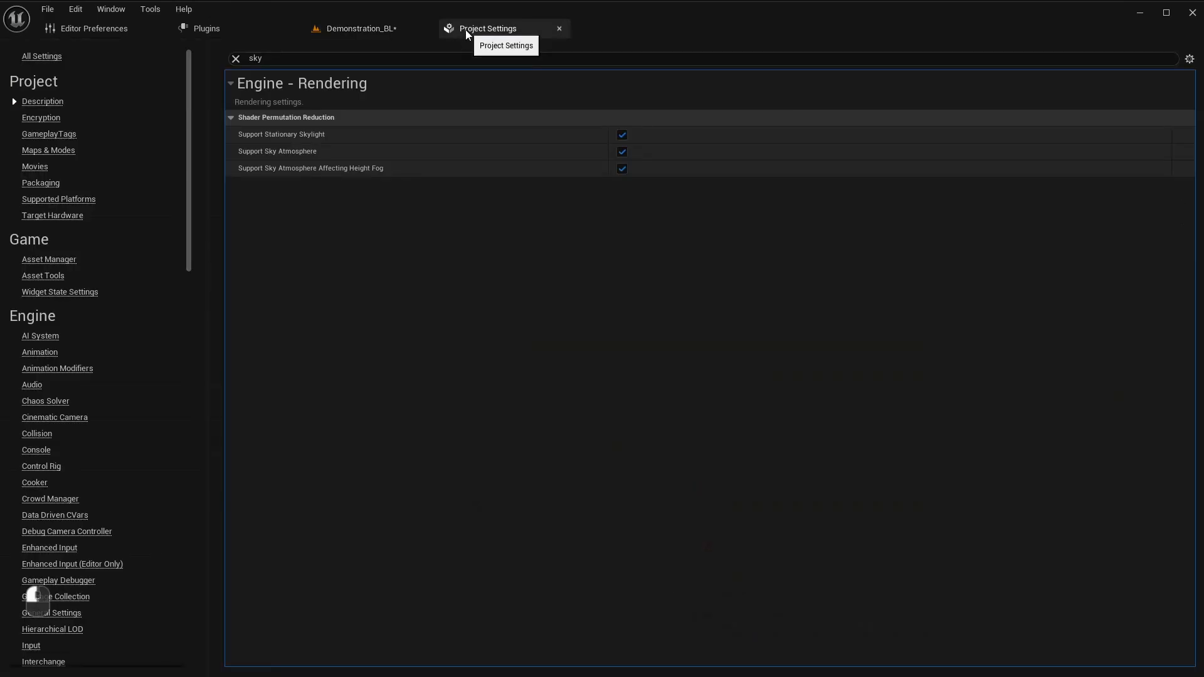
click(304, 61)
text(ray tracing)
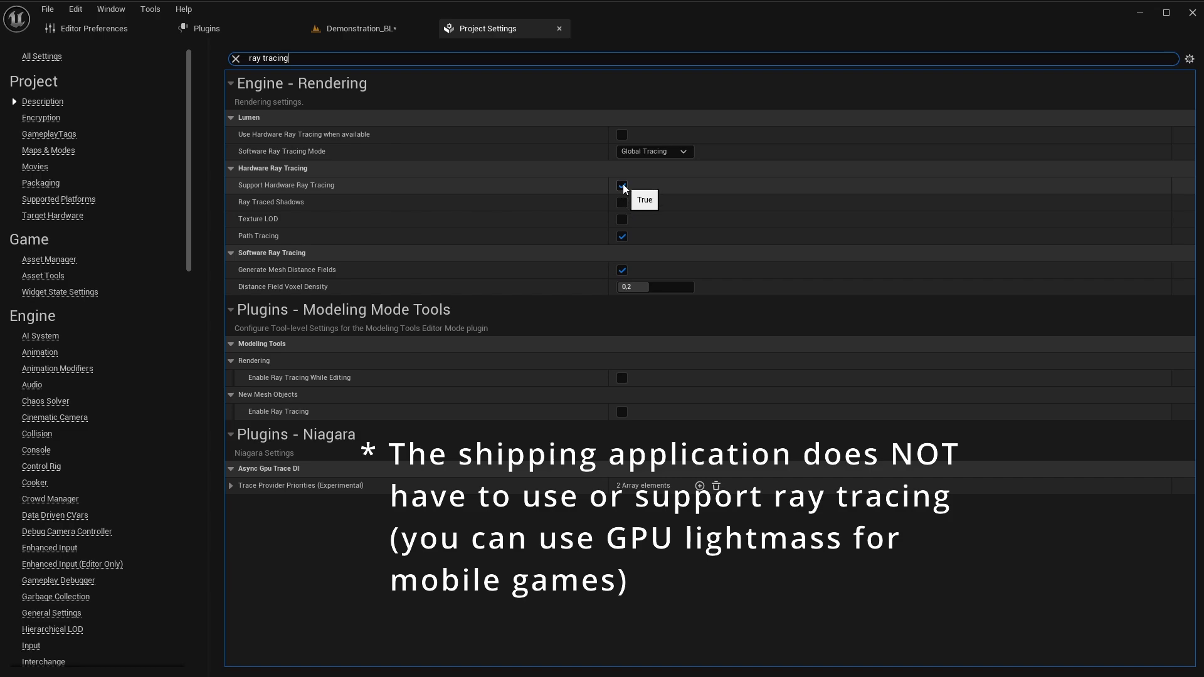
click(623, 136)
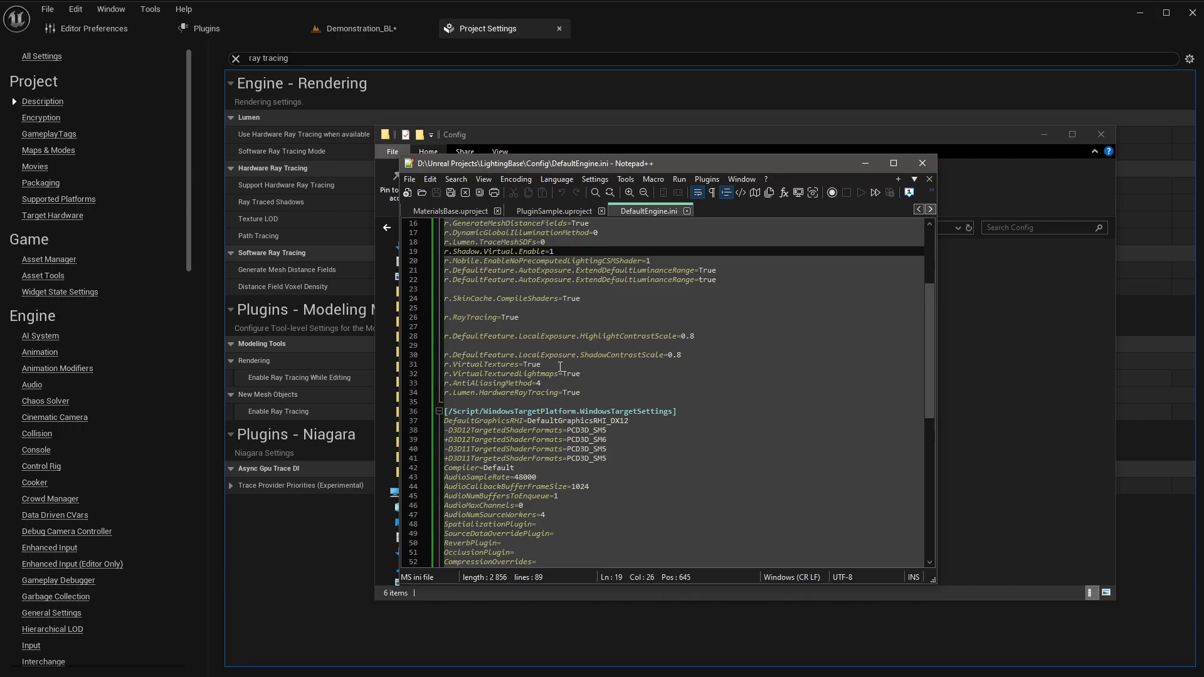
Step: Check the r.RayTracing and DefaultGraphicsRHI entries of DefaultEngine.ini in Notepad++, and leave the file
scroll(760, 328, up, 1)
drag(502, 317, 528, 317)
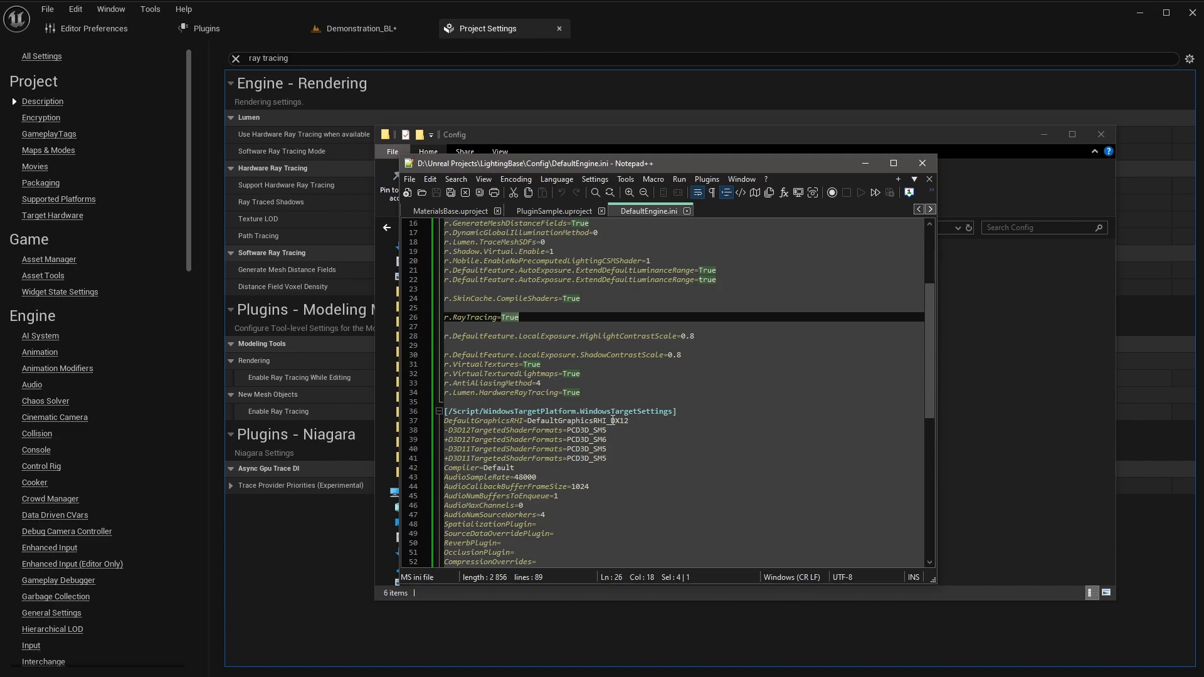
drag(615, 420, 633, 423)
click(327, 550)
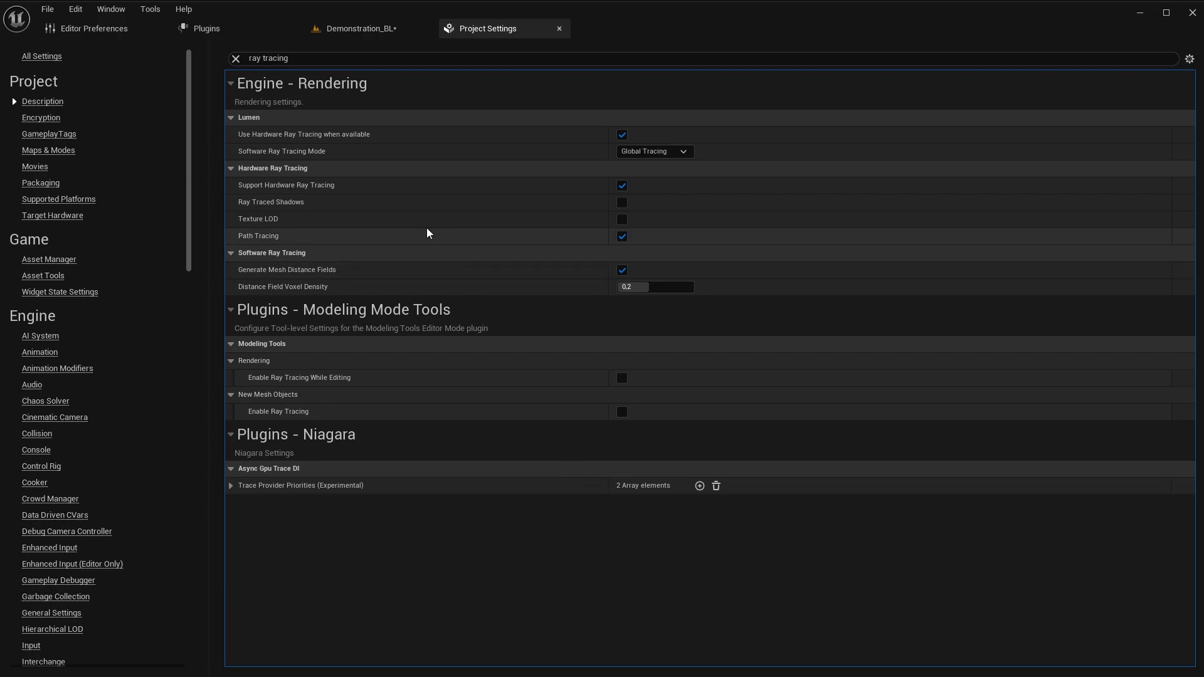
Step: Return to the Demonstration_BL level, view the ivy-covered building up close and look over the lighting build options
click(363, 28)
drag(666, 406, 631, 415)
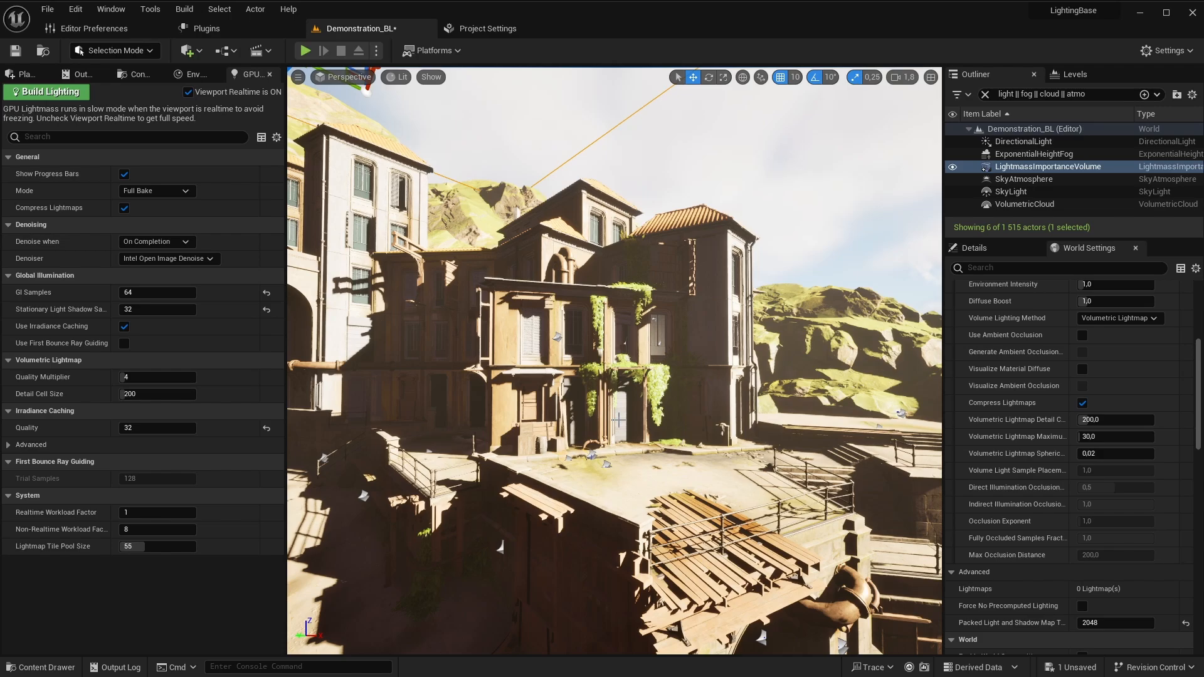
drag(631, 416, 618, 419)
key(w)
right_drag(618, 419, 593, 415)
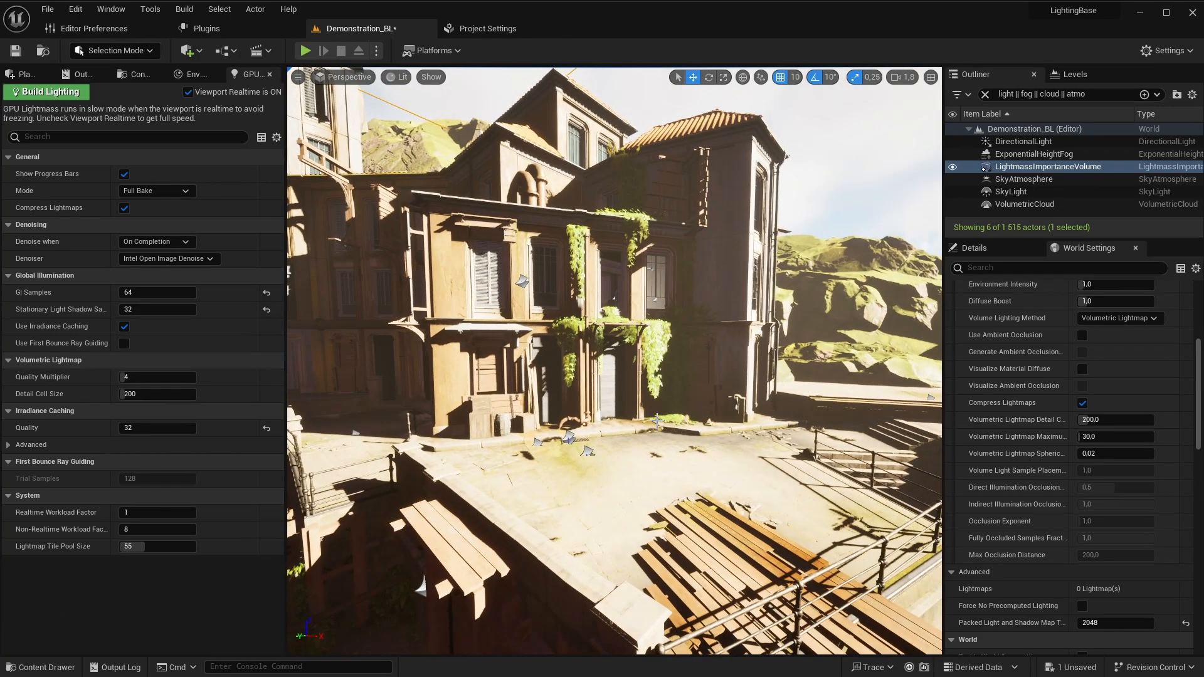
click(184, 9)
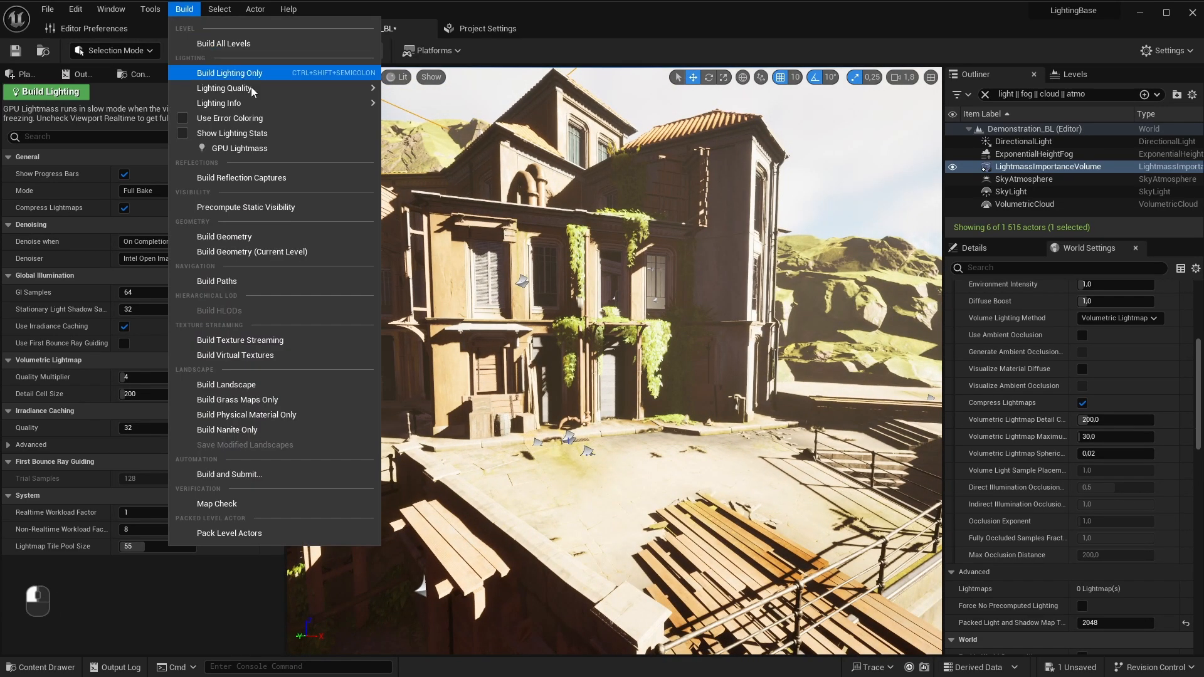
mouse_move(252, 88)
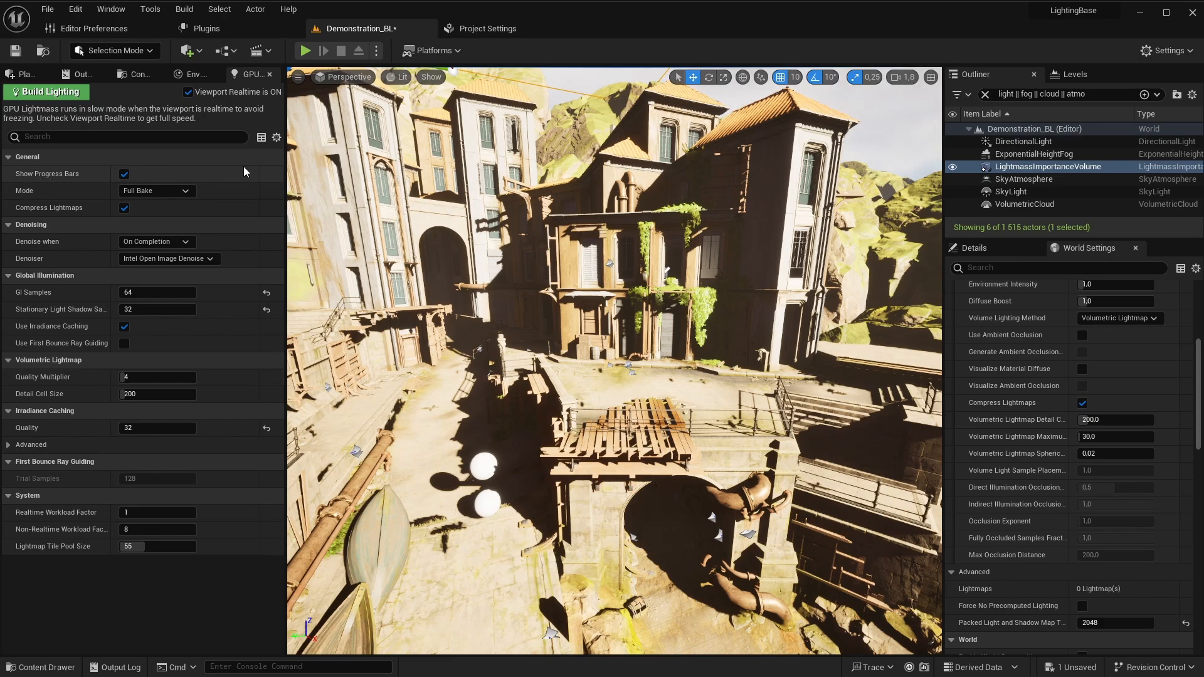
Step: Search the Project Settings for "virtual tex" to check that virtual texture support and virtual texture lightmaps are enabled
click(485, 28)
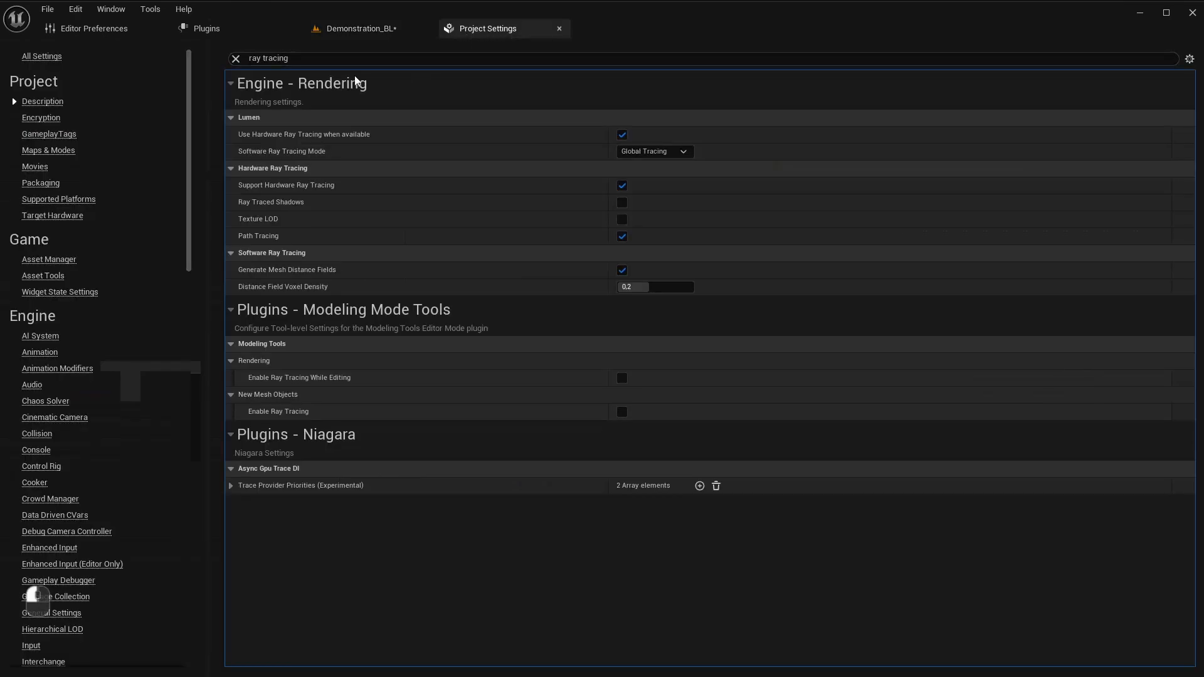
click(235, 58)
text(virtual )
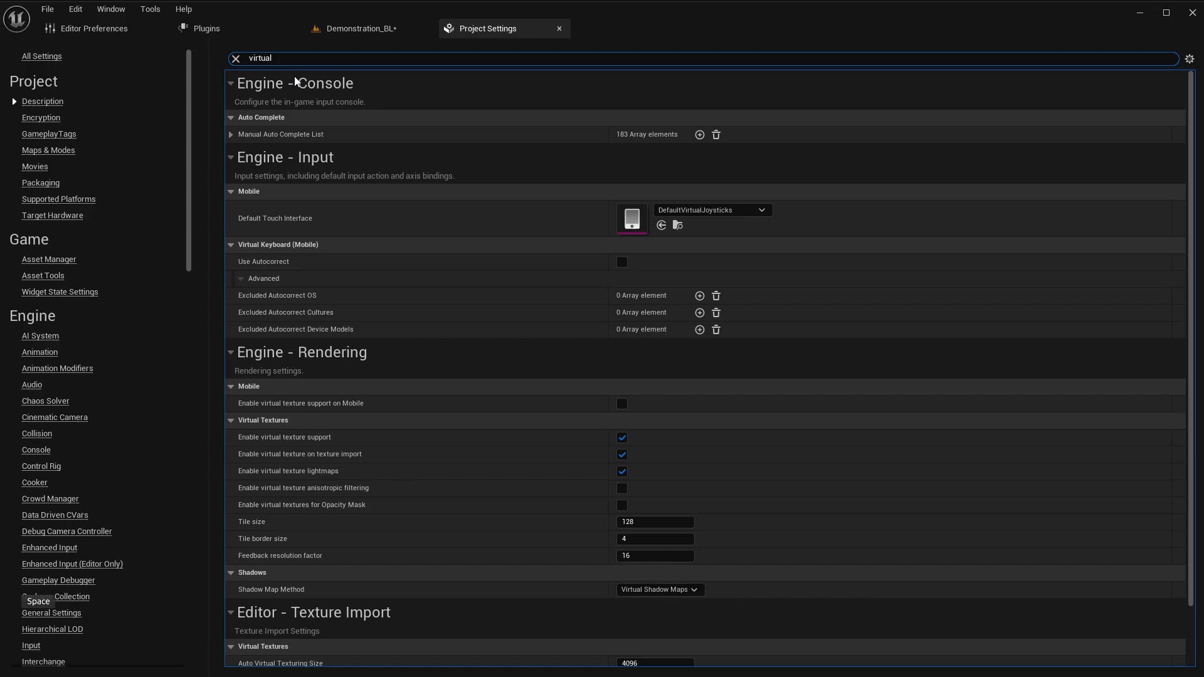
text(tex)
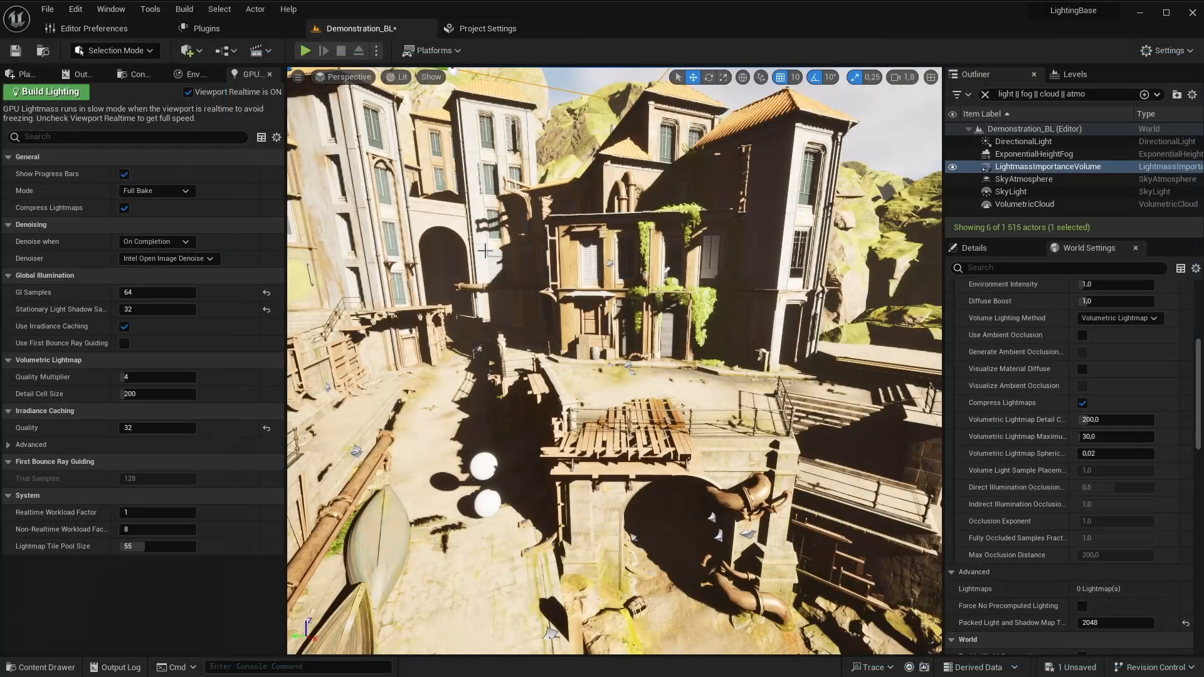
Step: Start the lighting build and agree to upgrade the outdated meshes to the latest lightmap UV generation algorithm, closing the message log
right_drag(630, 379, 575, 375)
key(s)
click(46, 92)
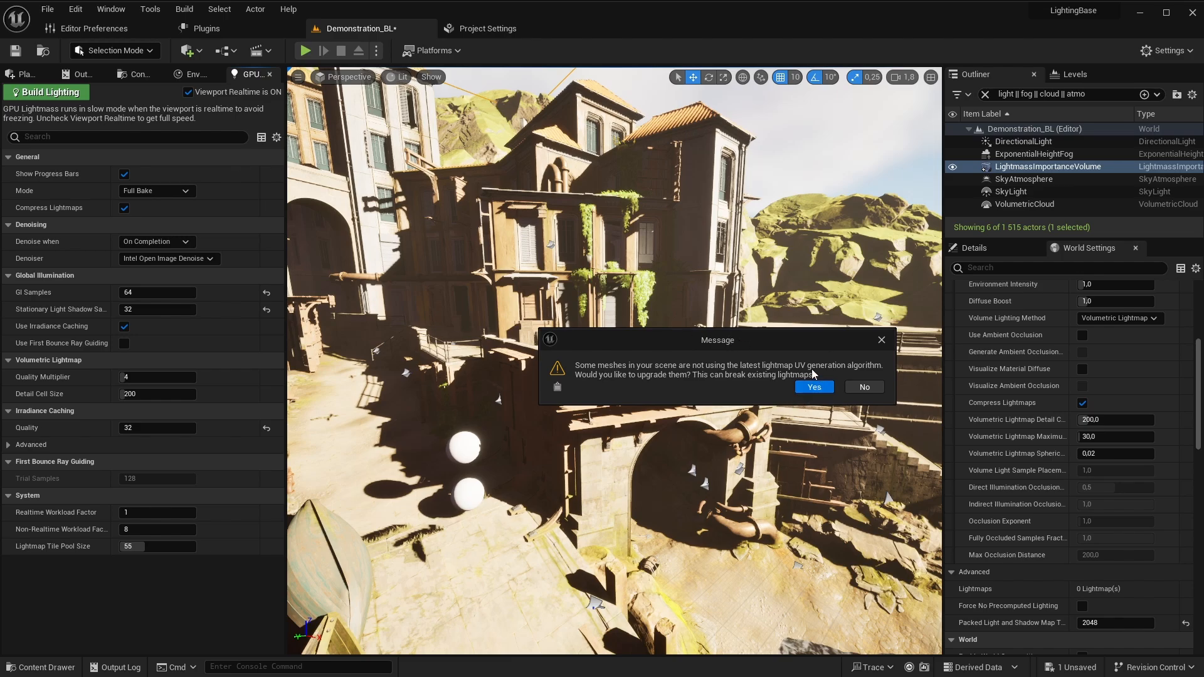
click(814, 386)
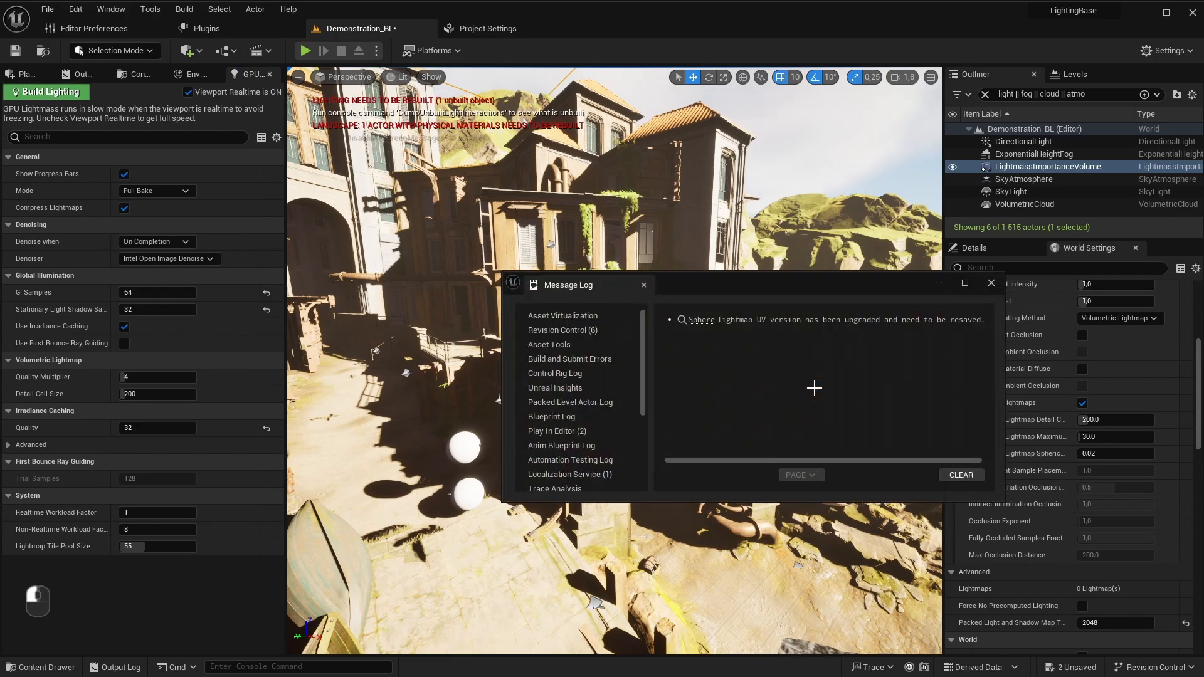
click(991, 282)
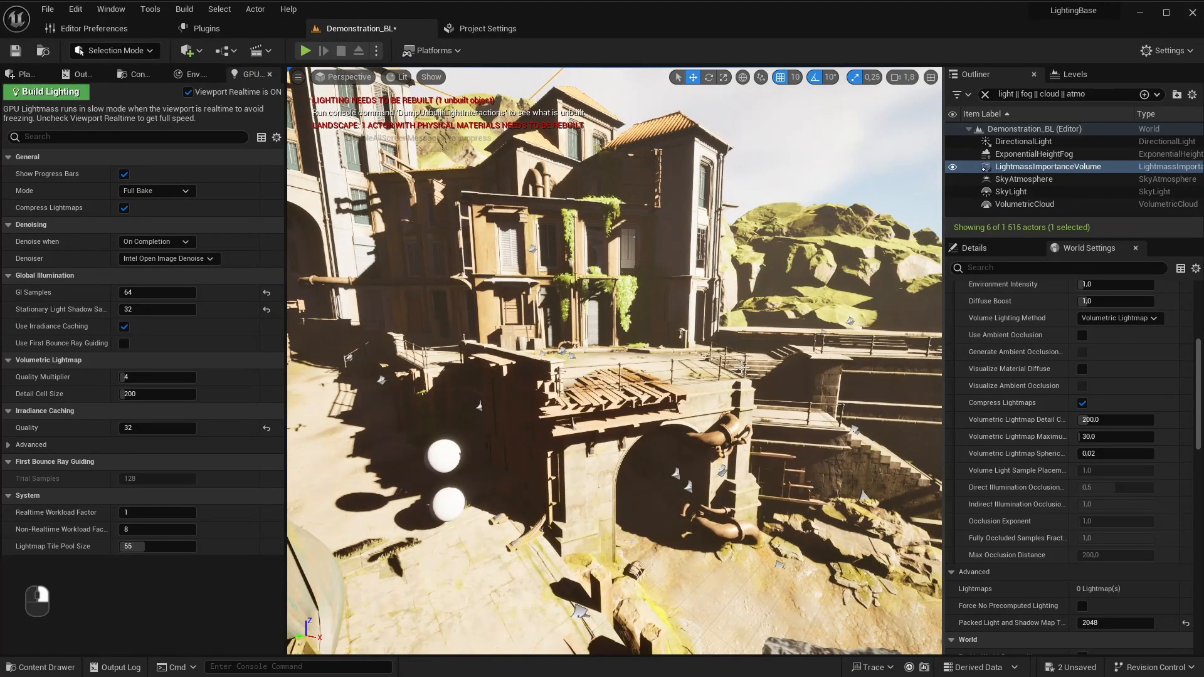
Step: Save all changes and start the GPU Lightmass build of Demonstration_BL, watching the bake progress around the wooden structure
key(ctrl+shift)
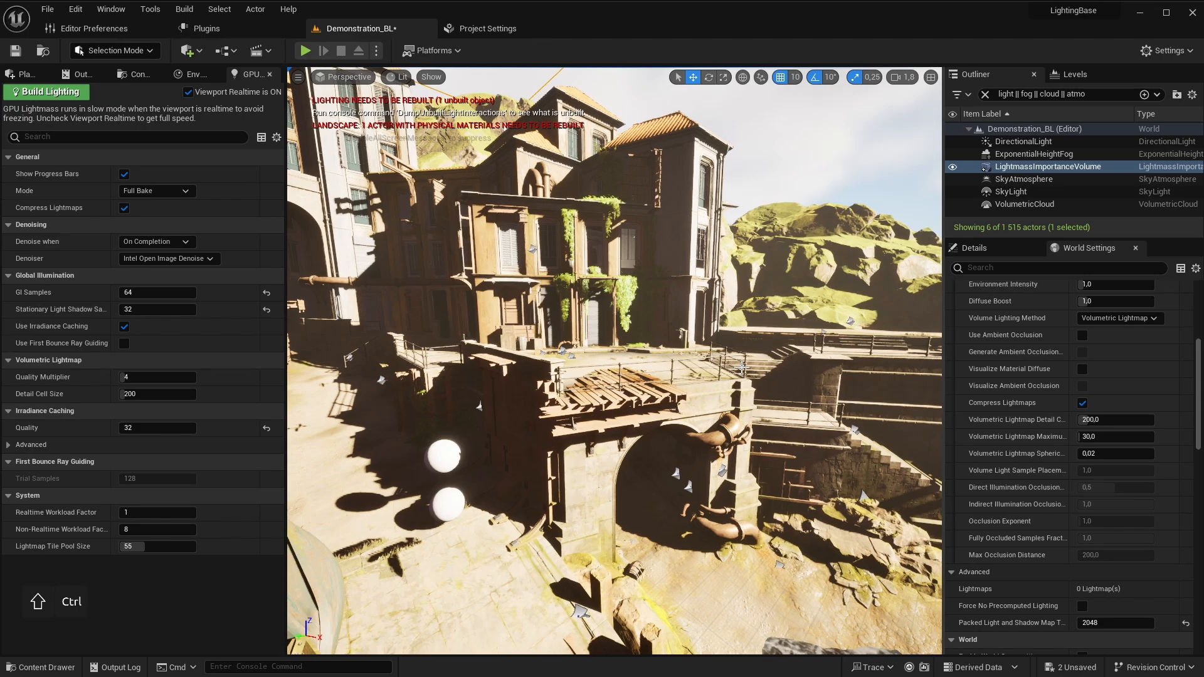
key(ctrl+shift+s)
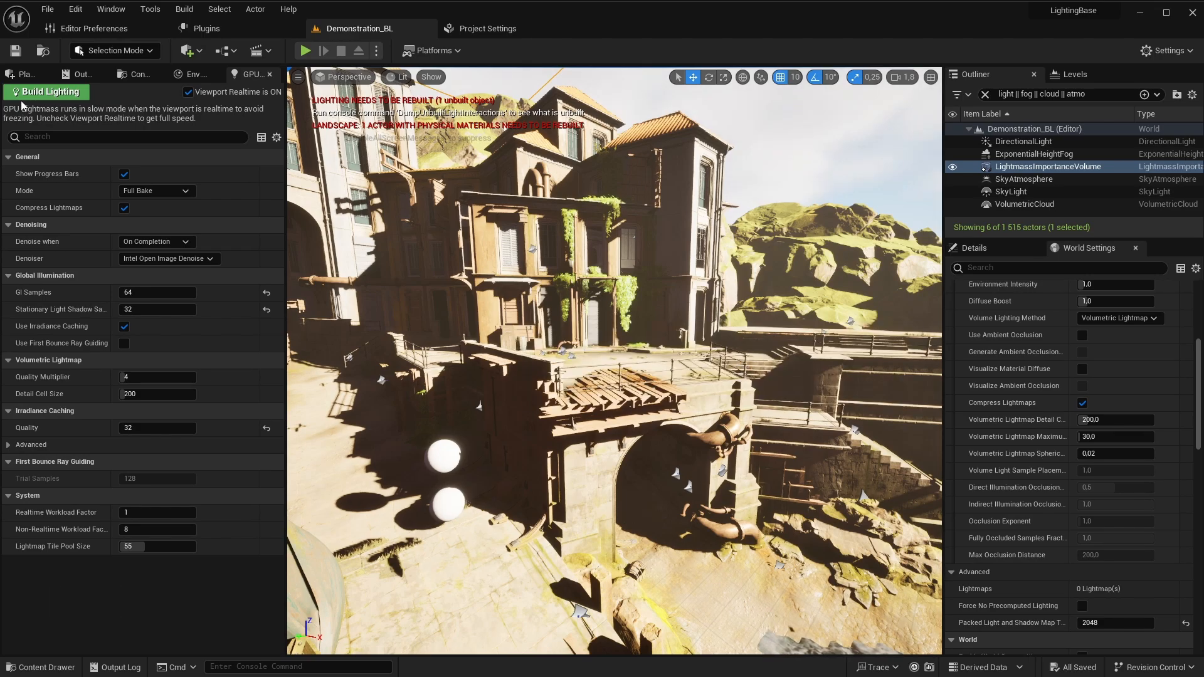
click(49, 92)
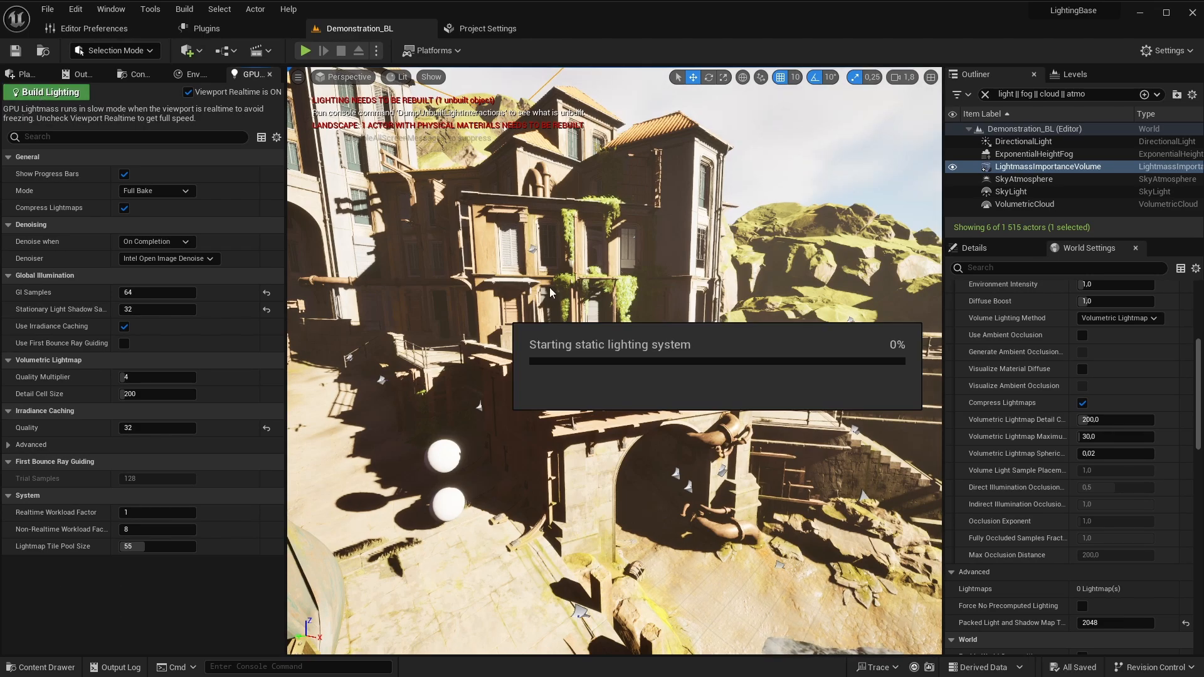
drag(550, 293, 550, 251)
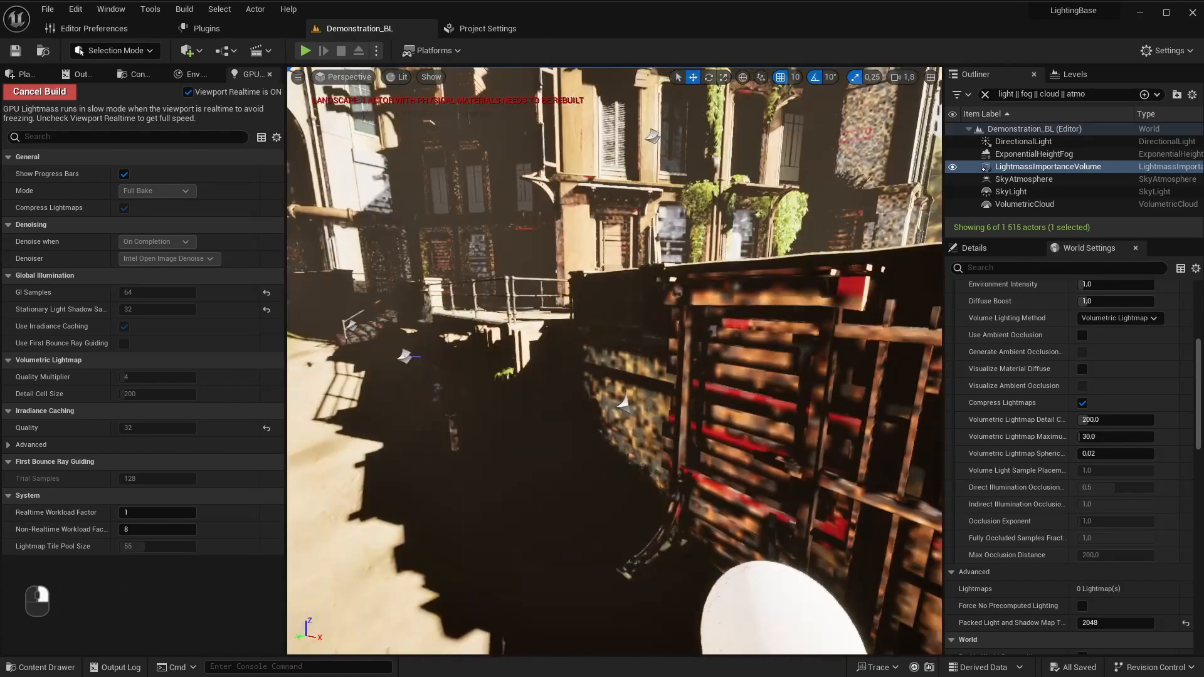
key(d)
right_drag(613, 360, 819, 202)
key(a)
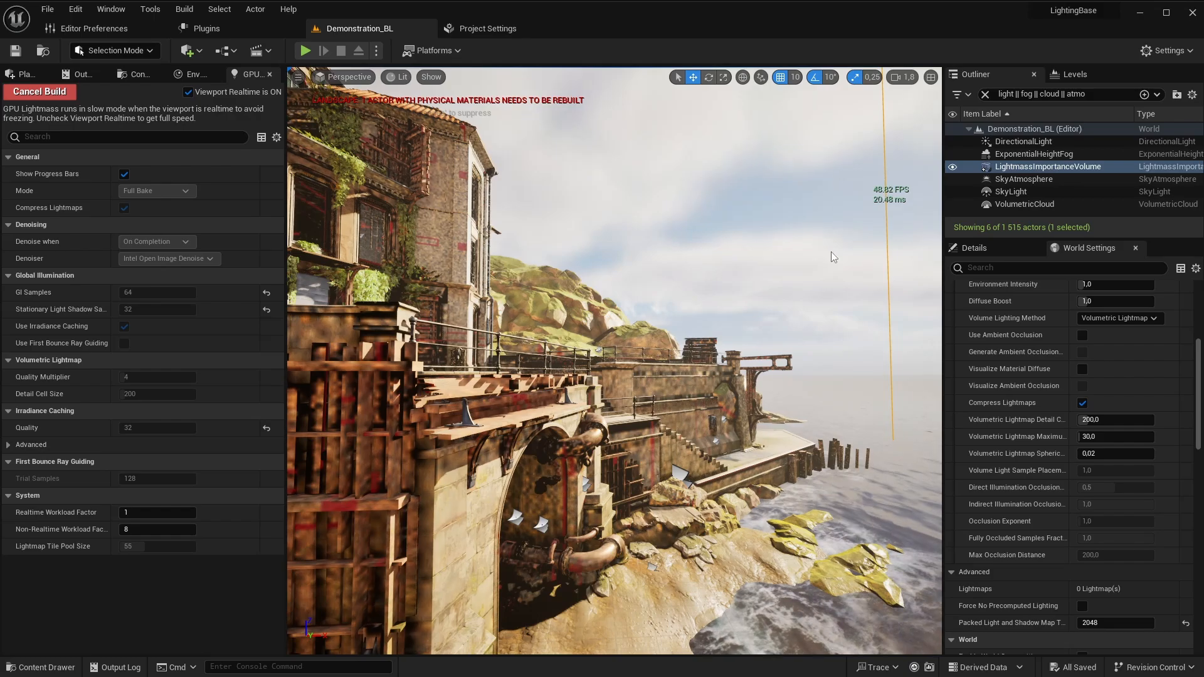
right_drag(814, 258, 814, 258)
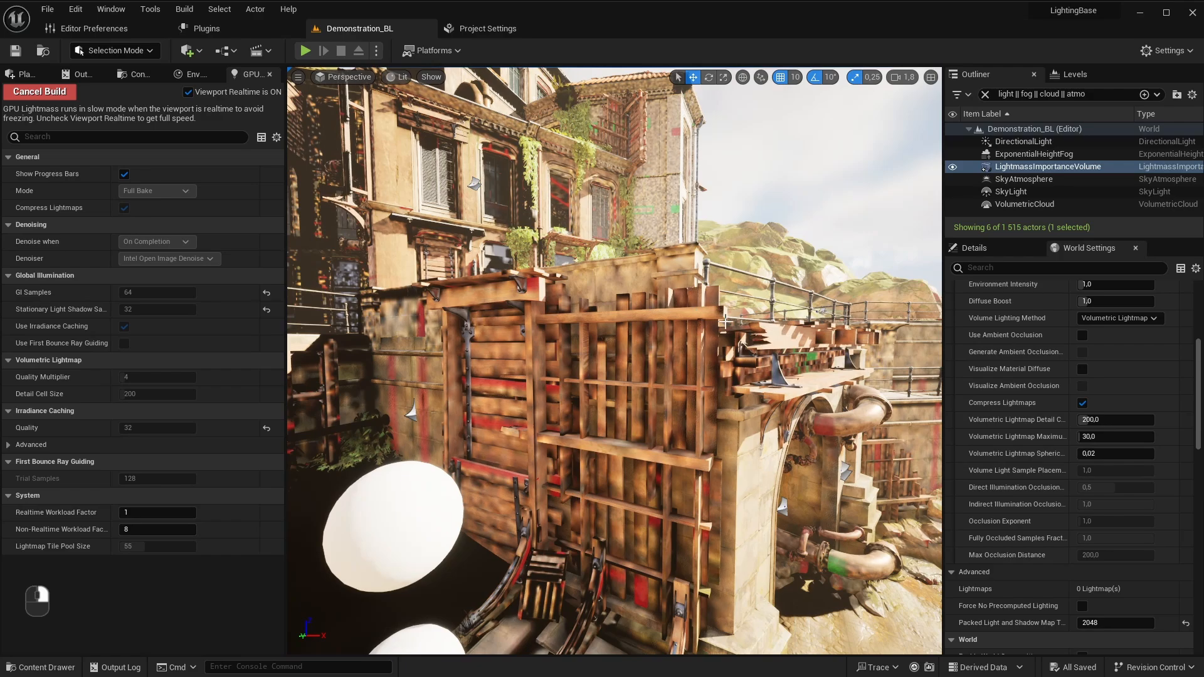
Step: Switch the viewport's realtime rendering off and back on, with the FPS counter shown
click(190, 94)
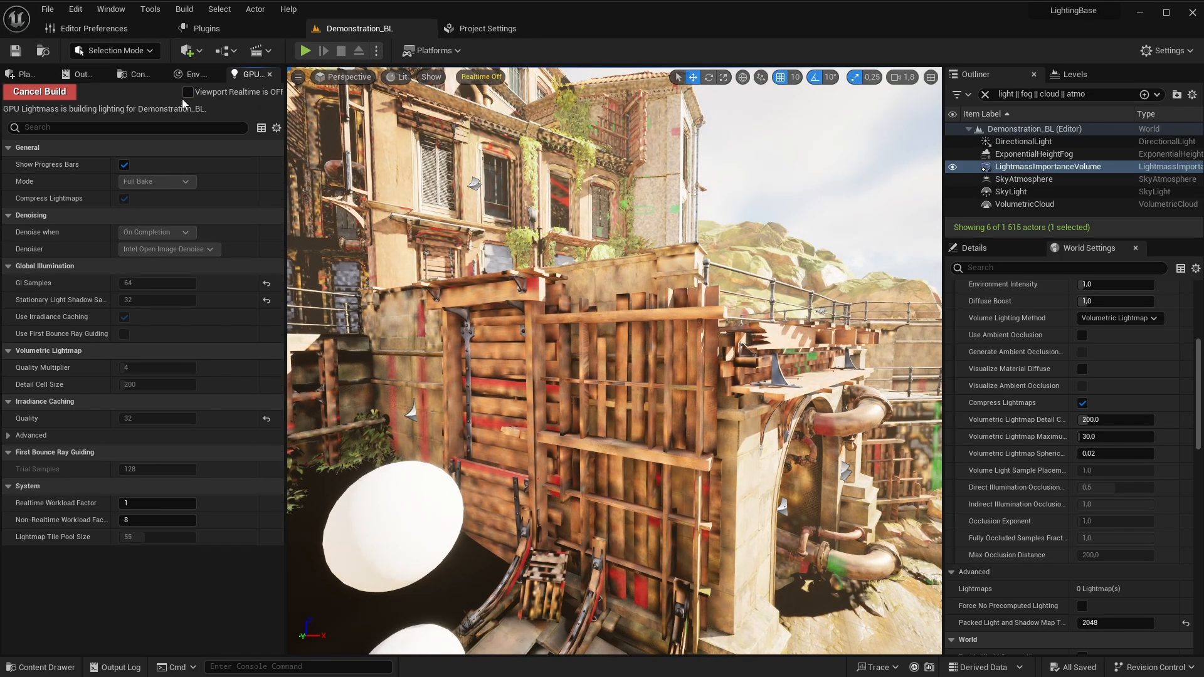
click(298, 78)
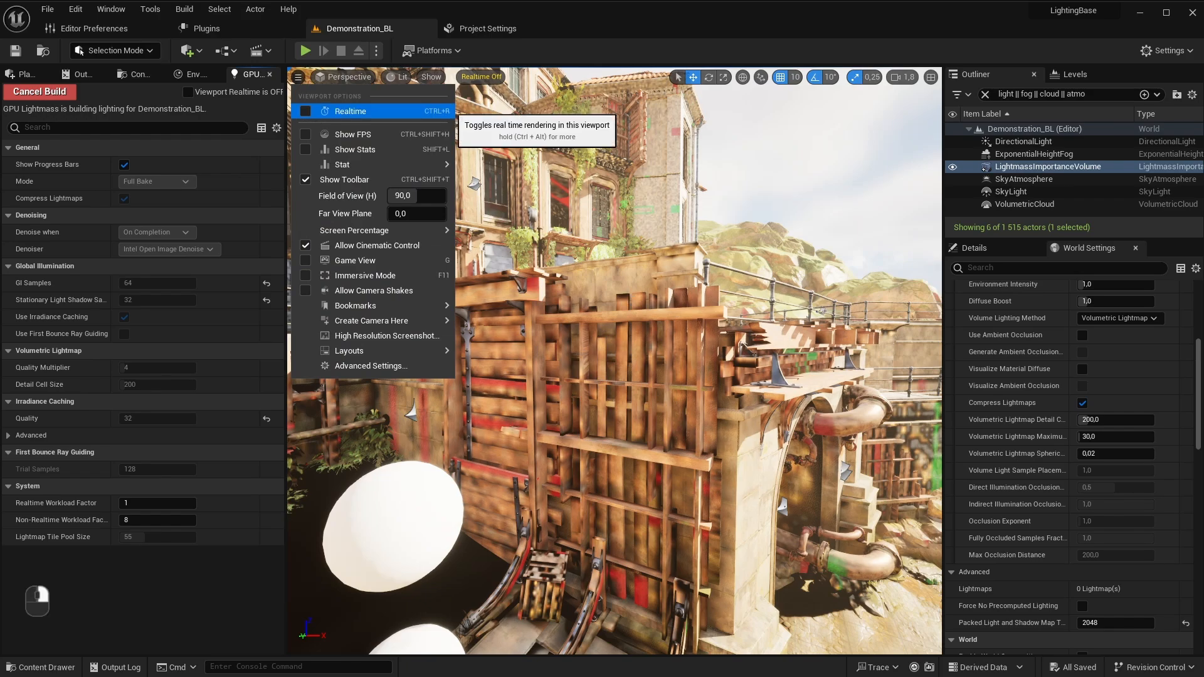
key(ctrl+r)
key(ctrl+shift+h)
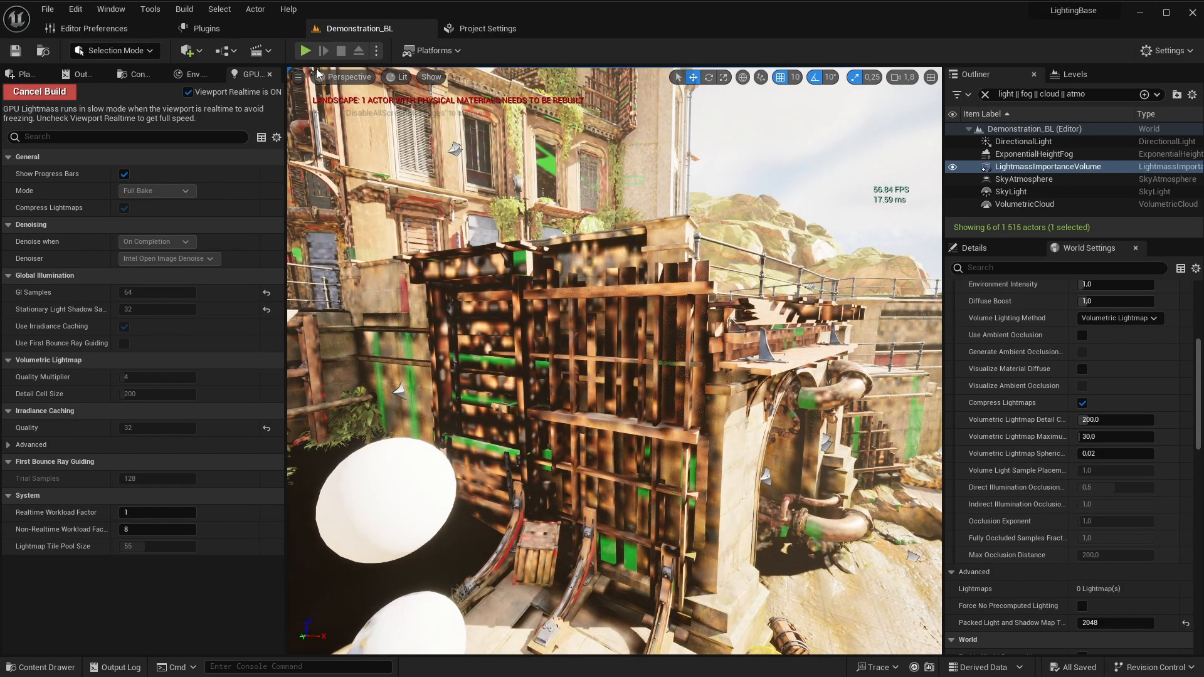
Step: Disable the viewport's realtime override and switch Realtime off while the lighting builds
click(298, 76)
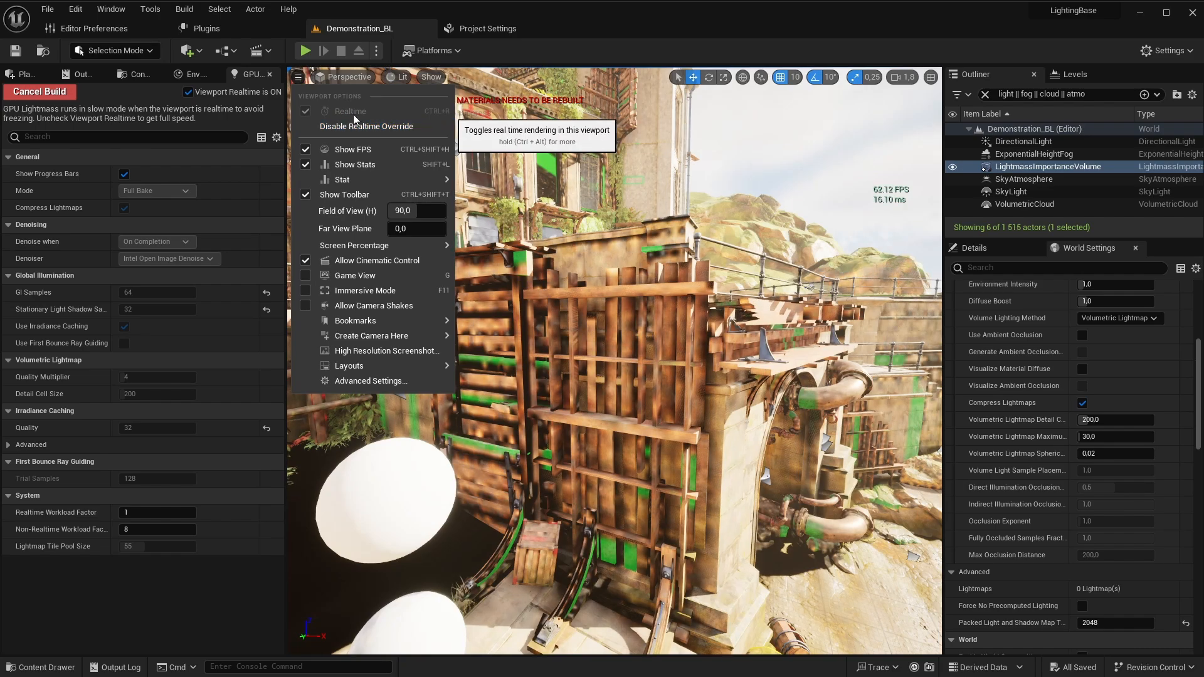
click(352, 126)
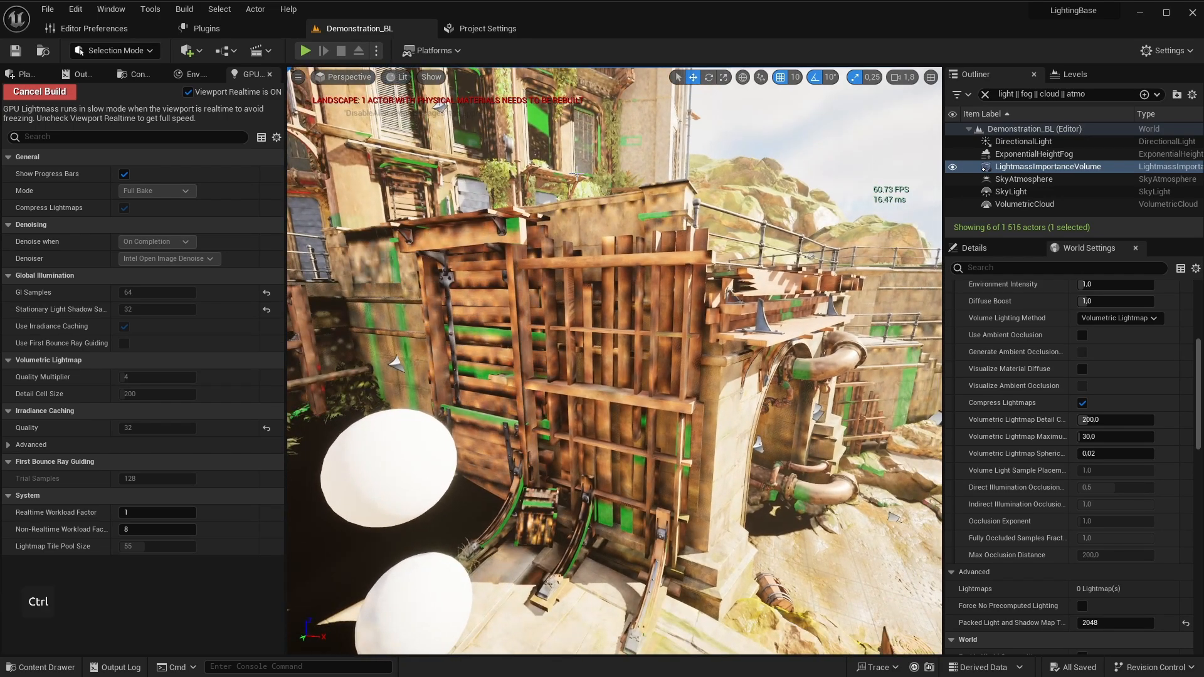
click(298, 76)
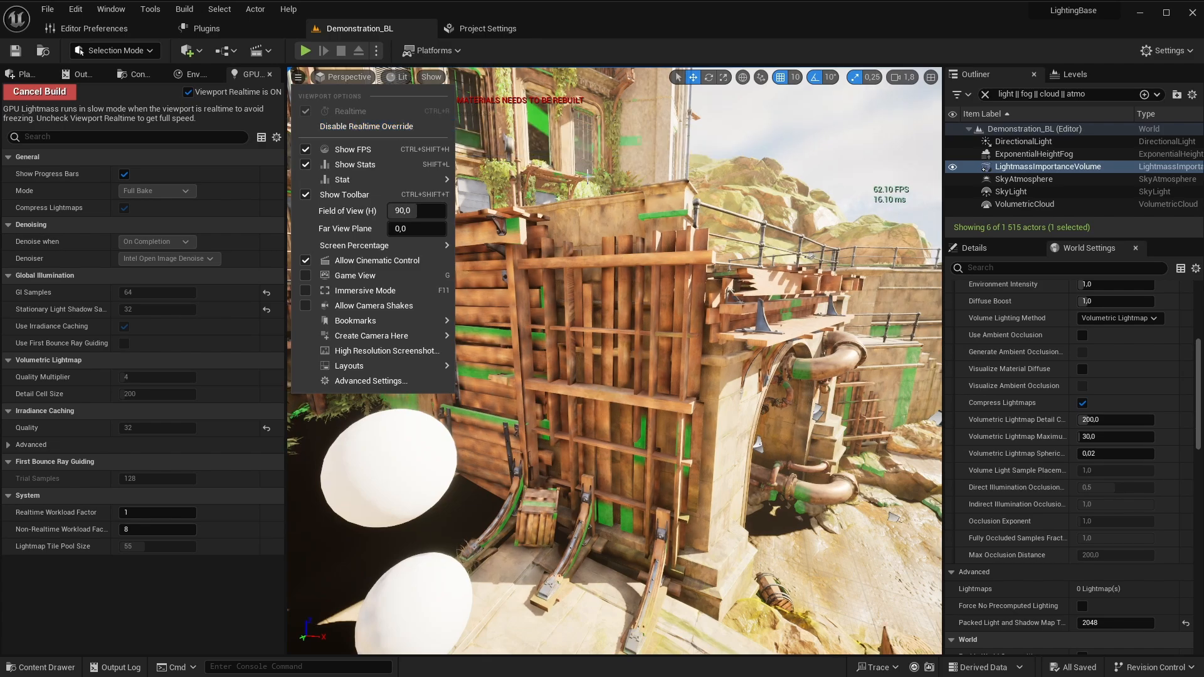
click(399, 128)
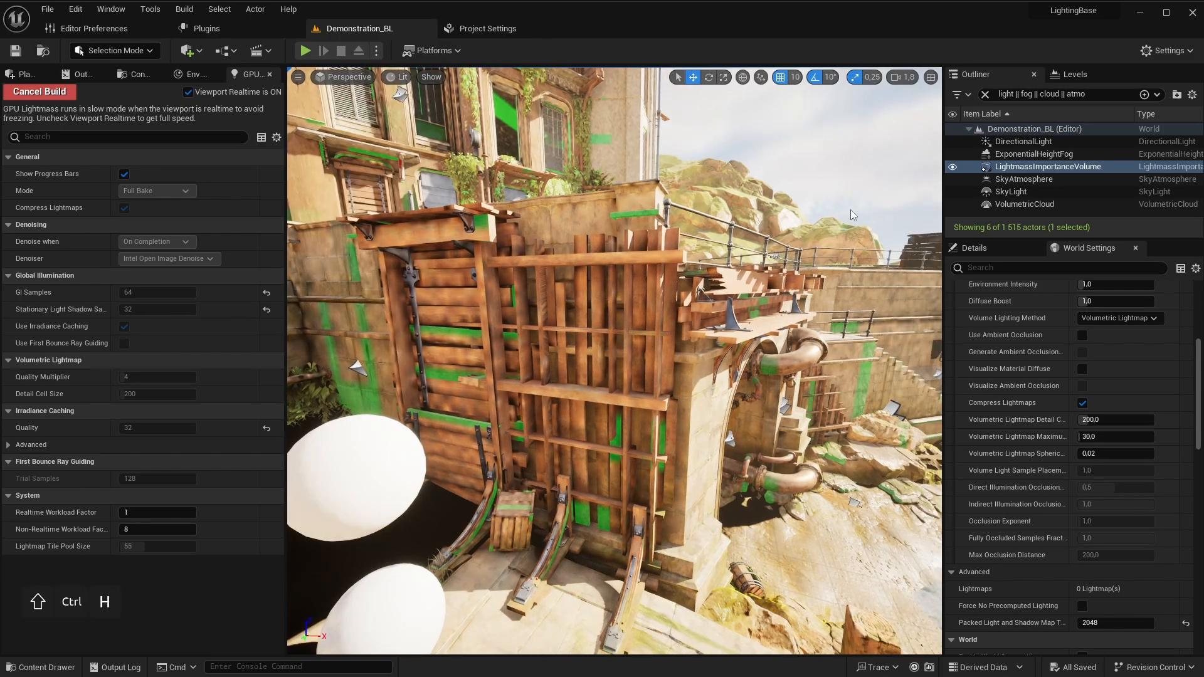
click(299, 78)
click(345, 115)
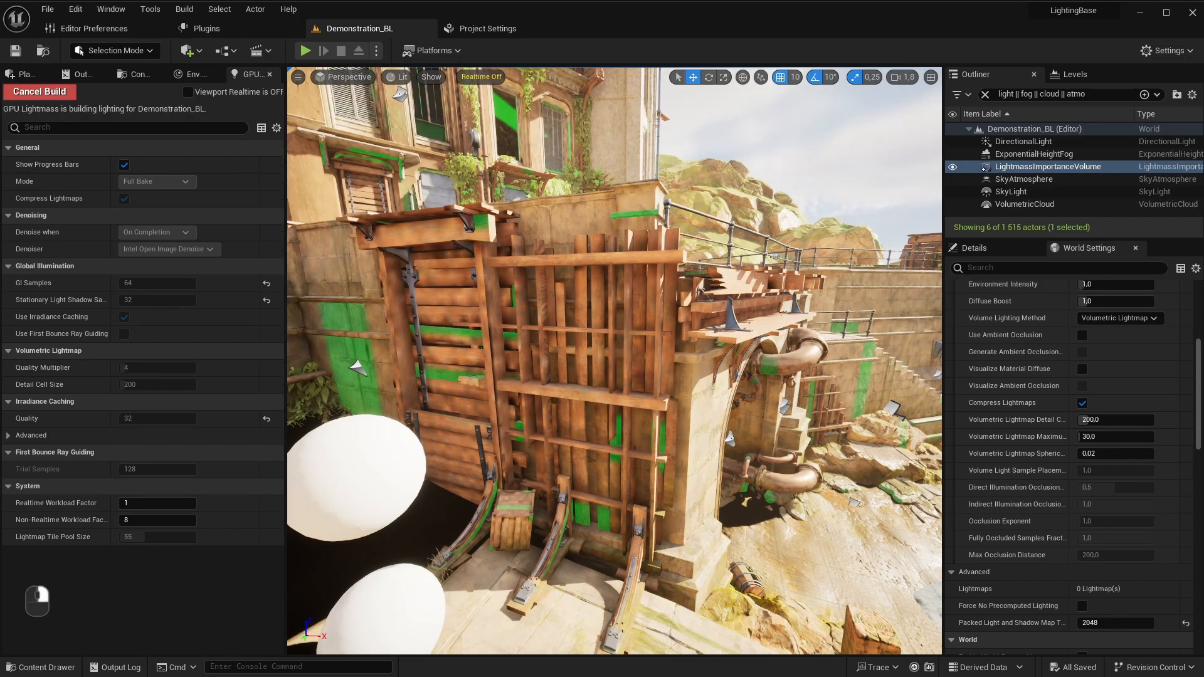
mouse_move(566, 204)
mouse_down()
mouse_move(589, 207)
mouse_move(566, 204)
mouse_up()
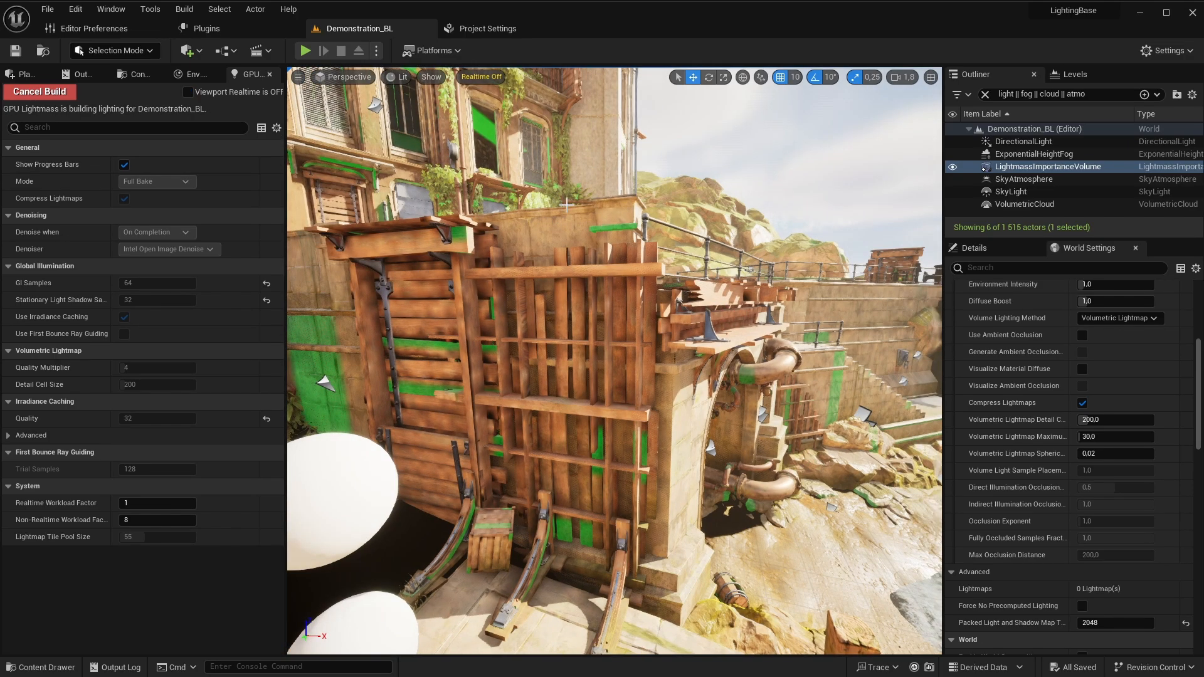
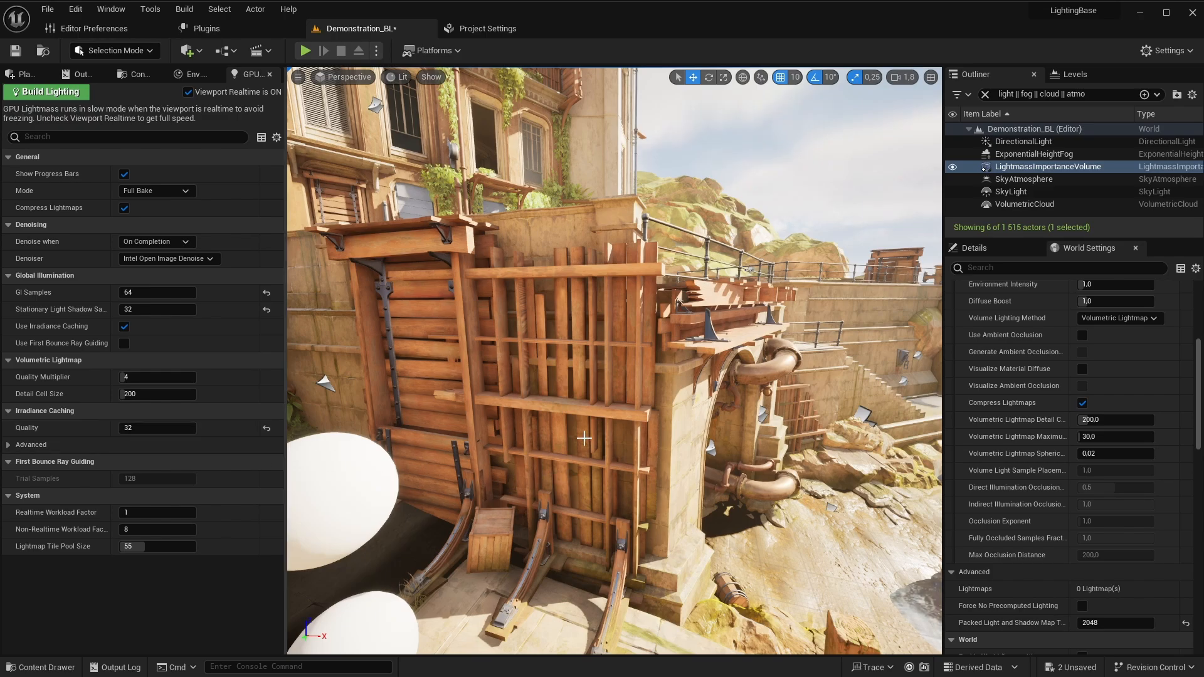
Step: Examine the baked lighting on the buildings, inside the wooden structure and along the street with the two spheres
right_drag(590, 447, 590, 448)
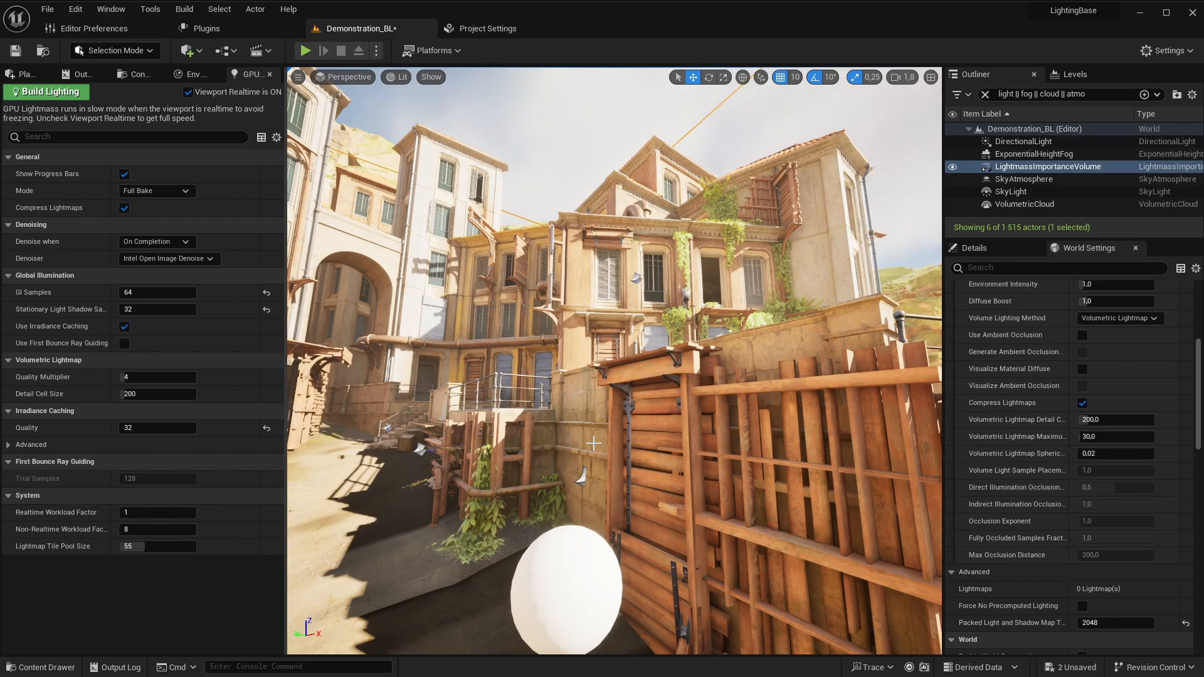
key(s)
right_drag(592, 424, 592, 424)
key(w)
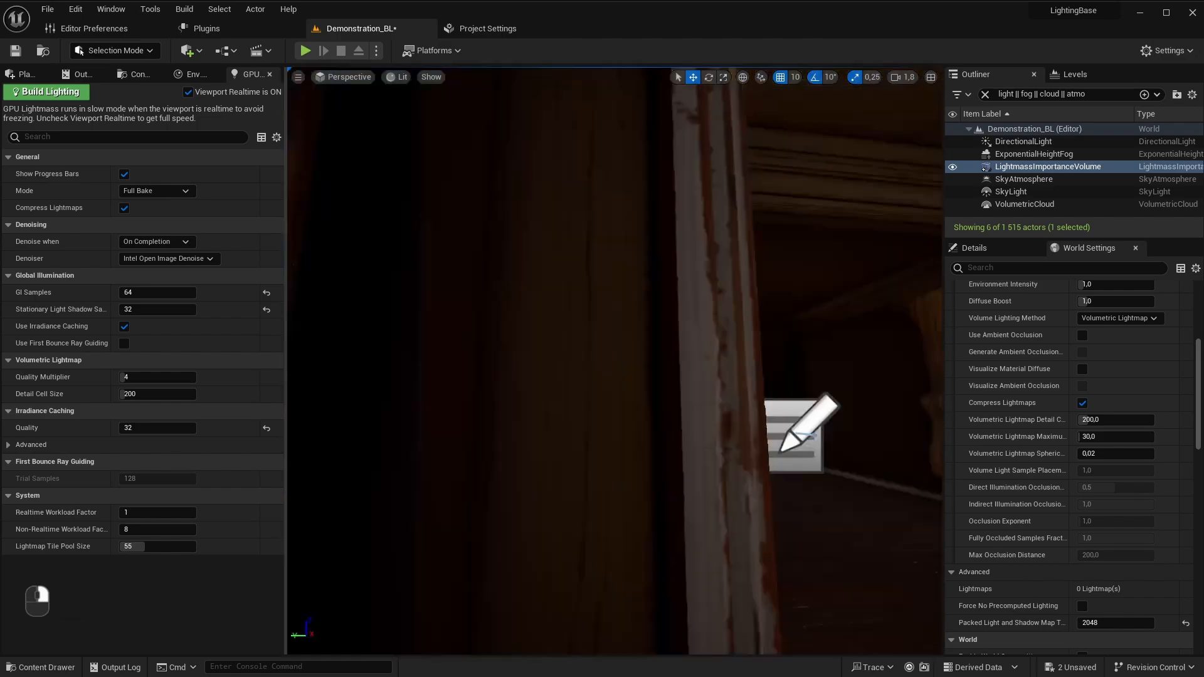
right_drag(592, 424, 519, 394)
key(e)
key(w)
key(w)
right_drag(601, 430, 634, 331)
Step: Select the lower and upper white spheres in turn to compare their Mobility settings and baked lighting
click(634, 330)
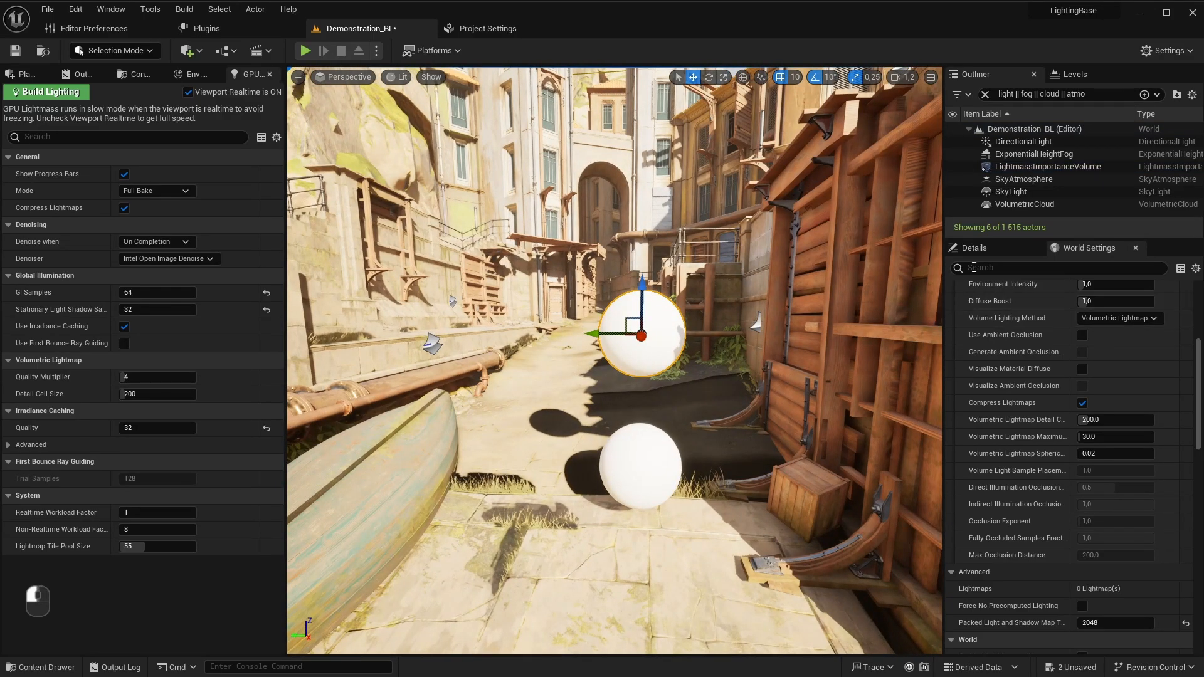
click(649, 461)
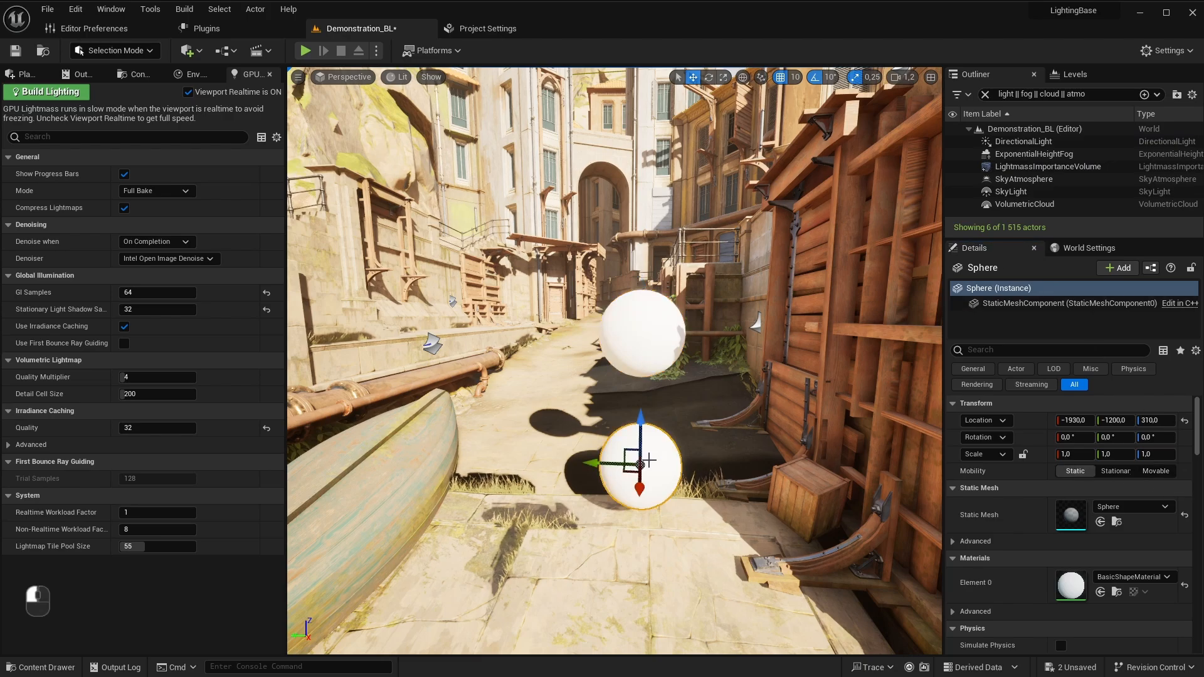
click(632, 349)
mouse_move(698, 408)
right_down()
mouse_move(677, 407)
mouse_move(709, 439)
mouse_move(784, 401)
mouse_move(834, 395)
mouse_move(701, 406)
right_up()
key(w)
key(s)
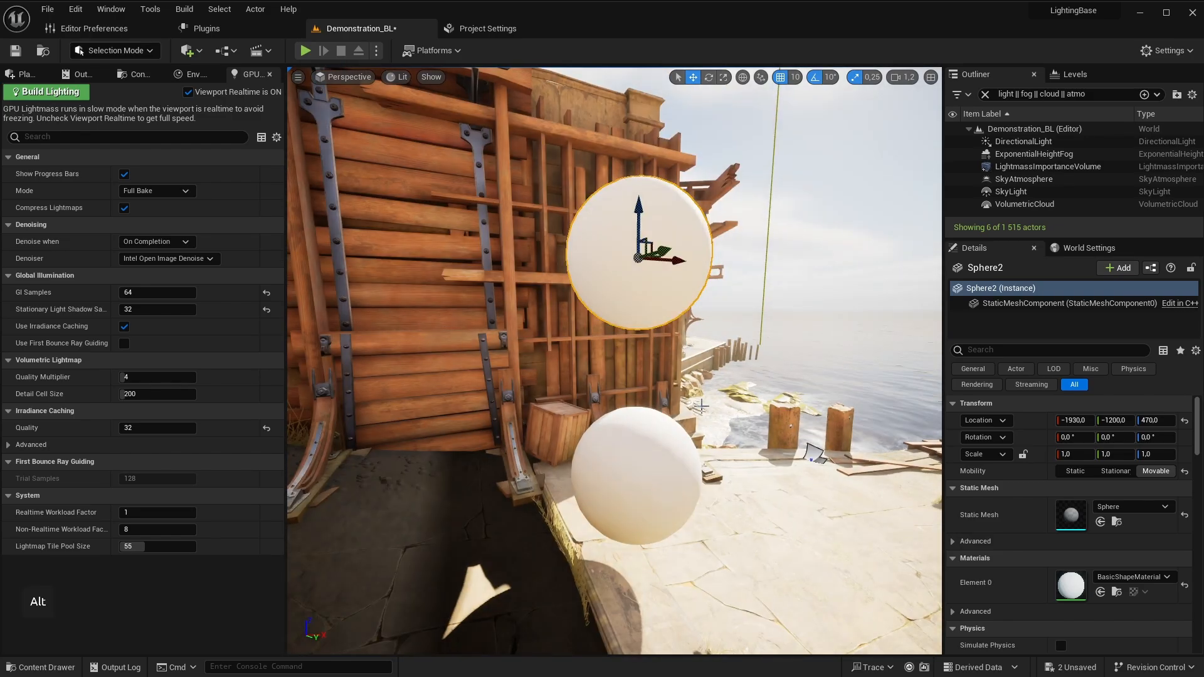
Step: Compare the baked scene in the Detail Lighting and Lighting Only view modes, looking at the spheres and wooden supports
key(alt+5)
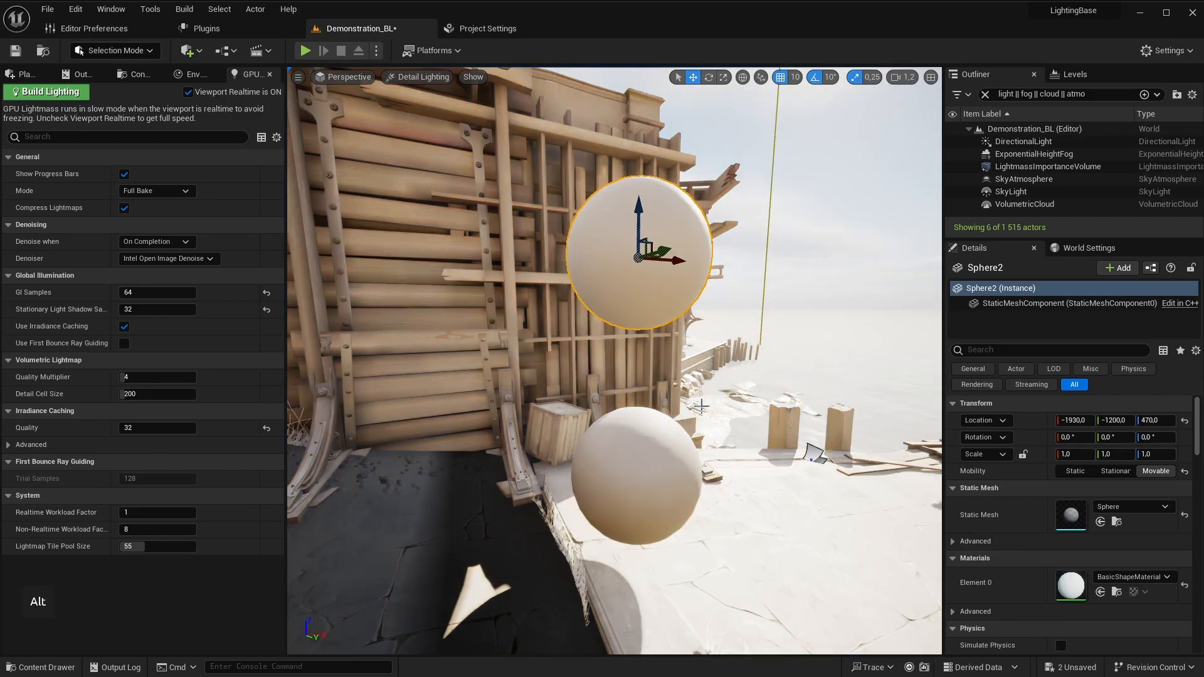
key(alt+6)
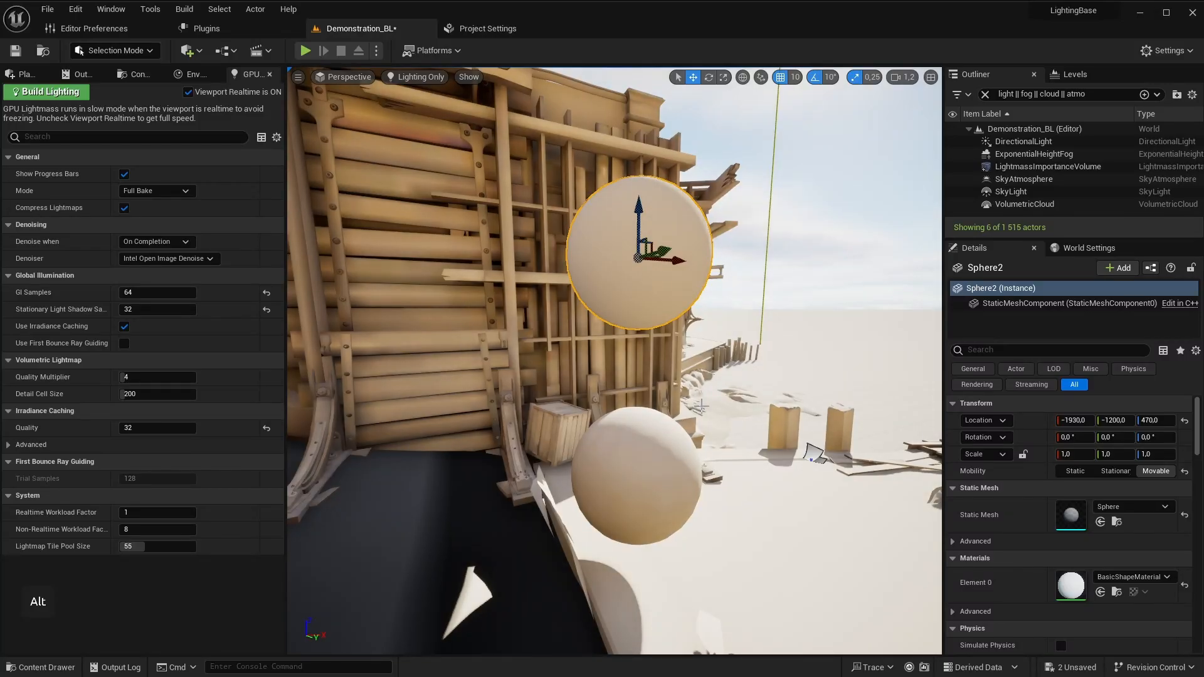
key(alt+5)
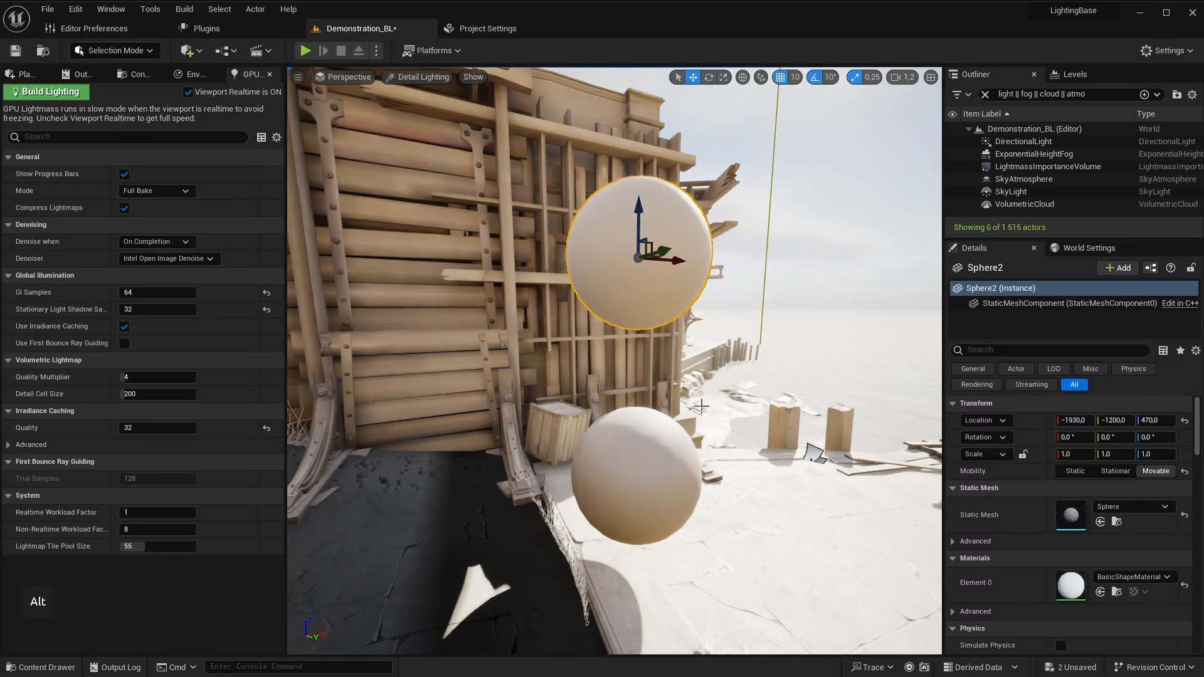
key(alt+6)
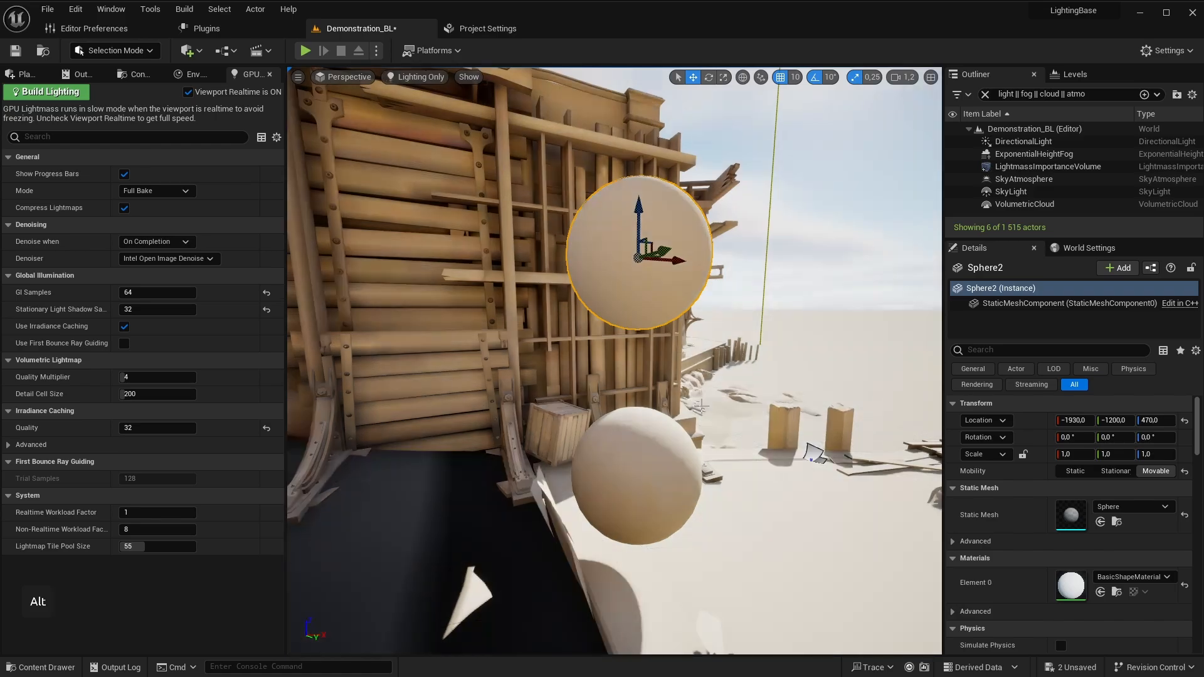
right_drag(731, 404, 755, 414)
key(f)
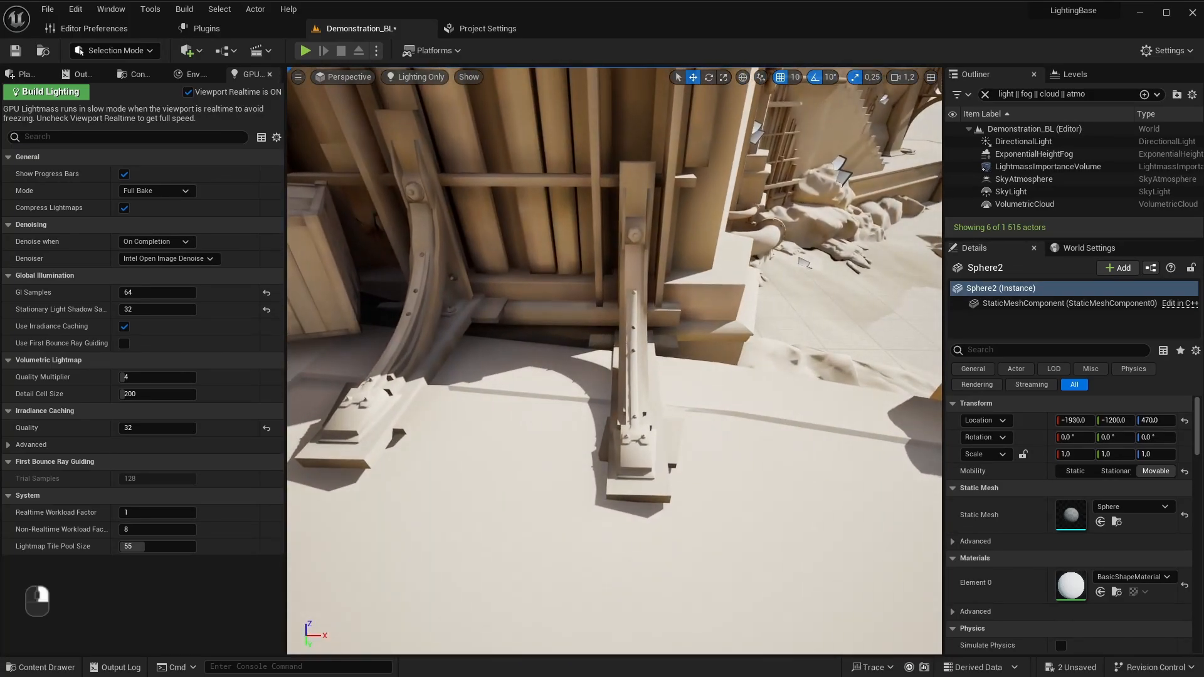
Step: Return to the Detail Lighting view, examine the shading on both spheres from several angles and clear the selection
key(alt)
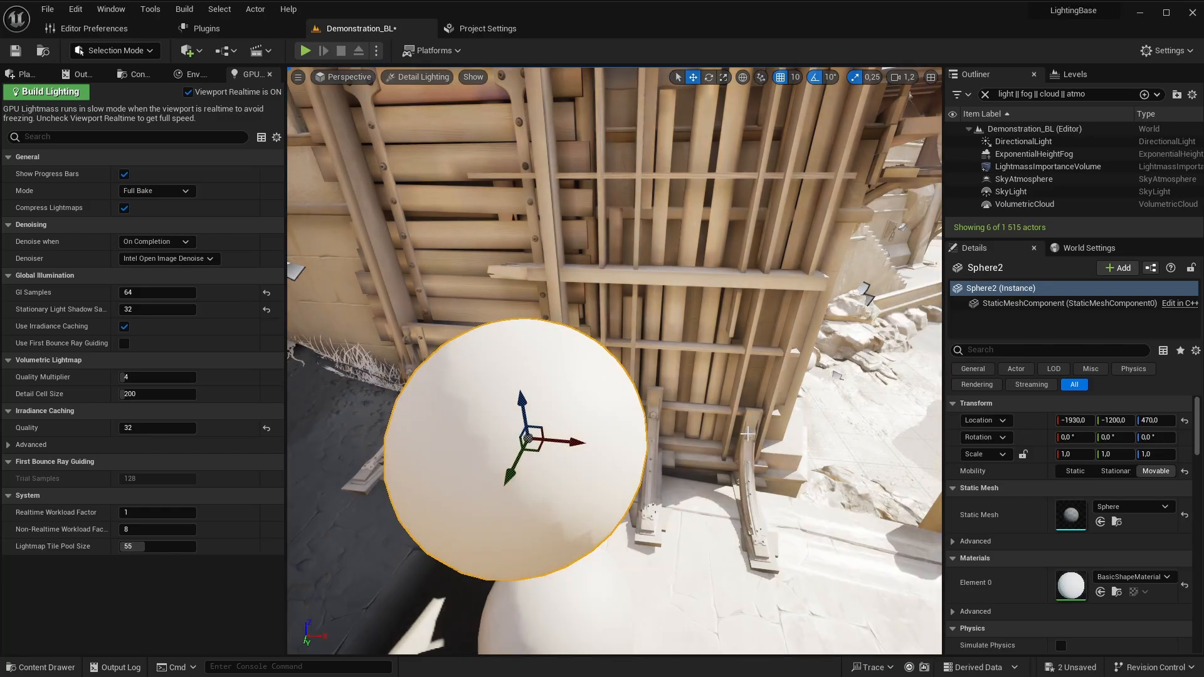
alt+drag(747, 433, 702, 439)
right_drag(614, 360, 676, 446)
key(a)
key(w)
key(w)
key(Escape)
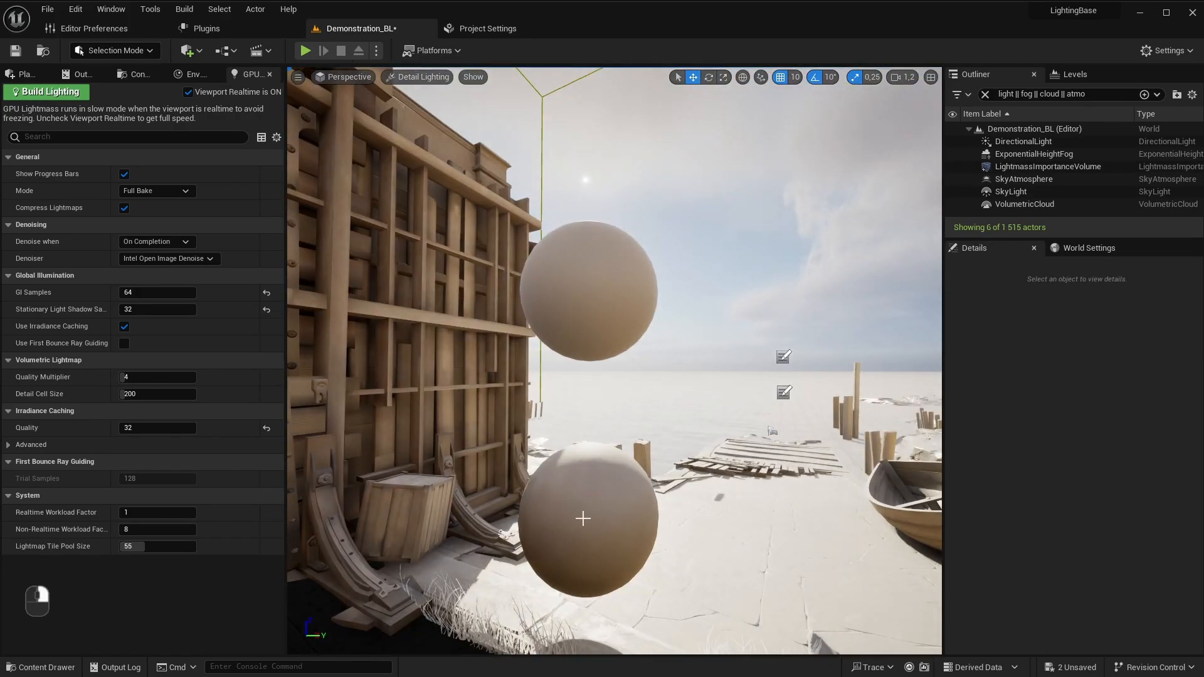
right_drag(583, 518, 612, 441)
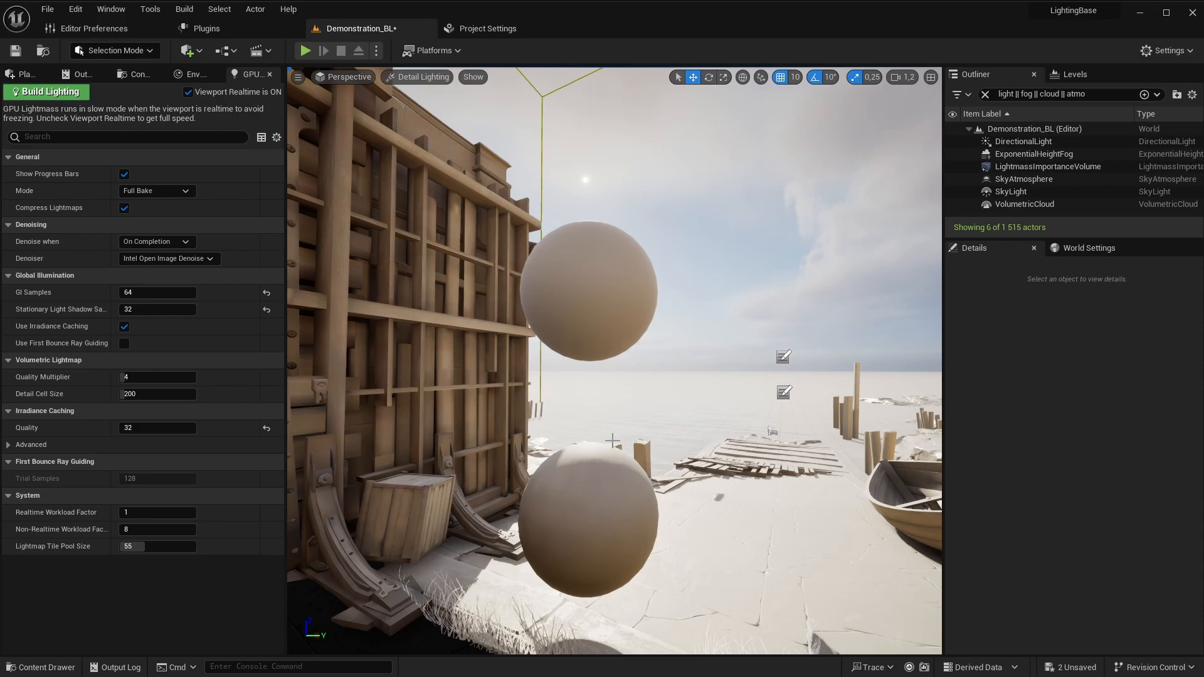
Step: Select the lower and upper spheres in turn and examine the shading on the movable upper sphere from several sides
right_drag(616, 510, 548, 429)
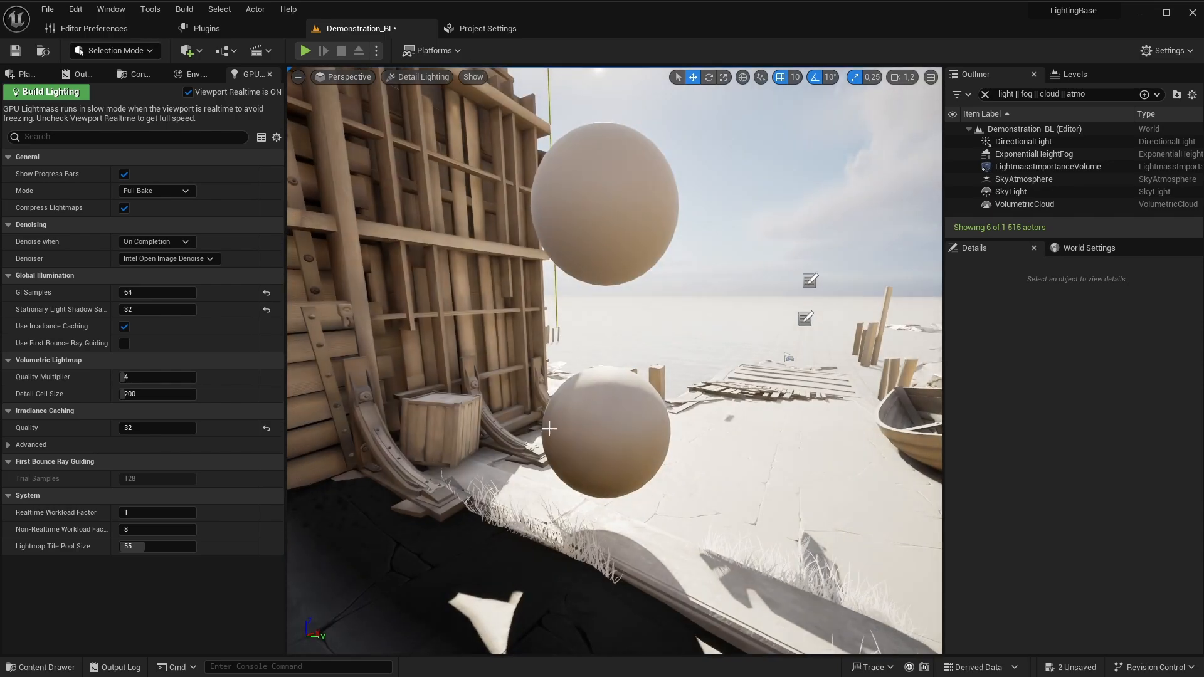
click(634, 428)
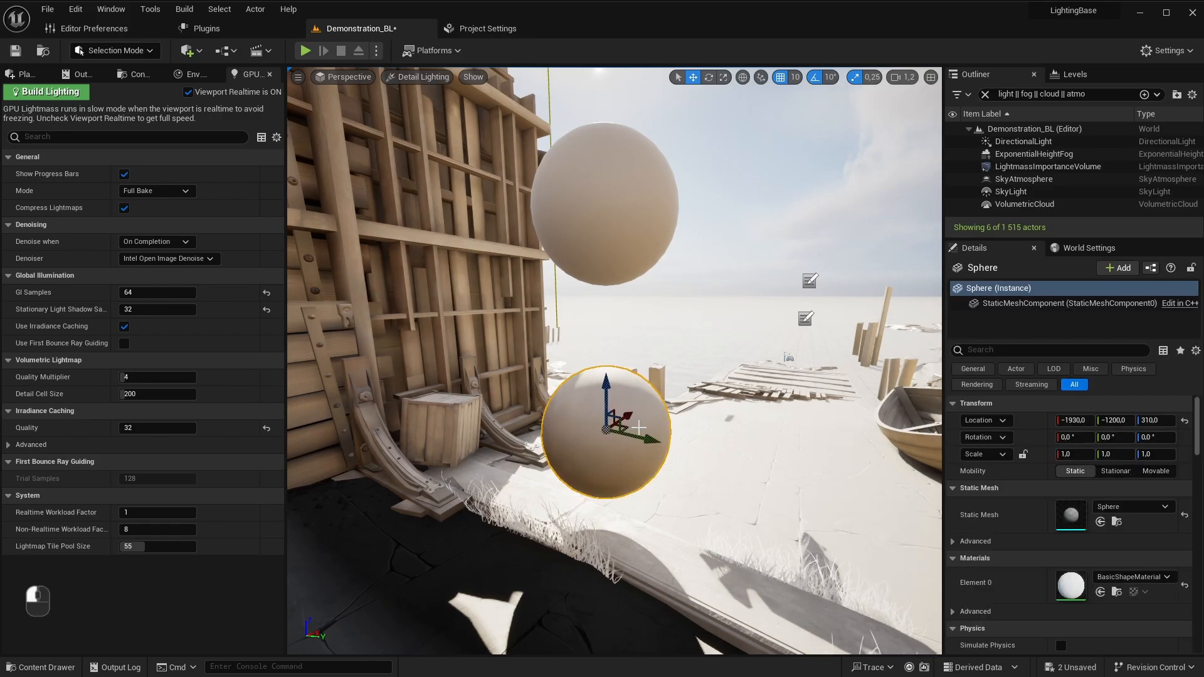
click(605, 207)
key(f)
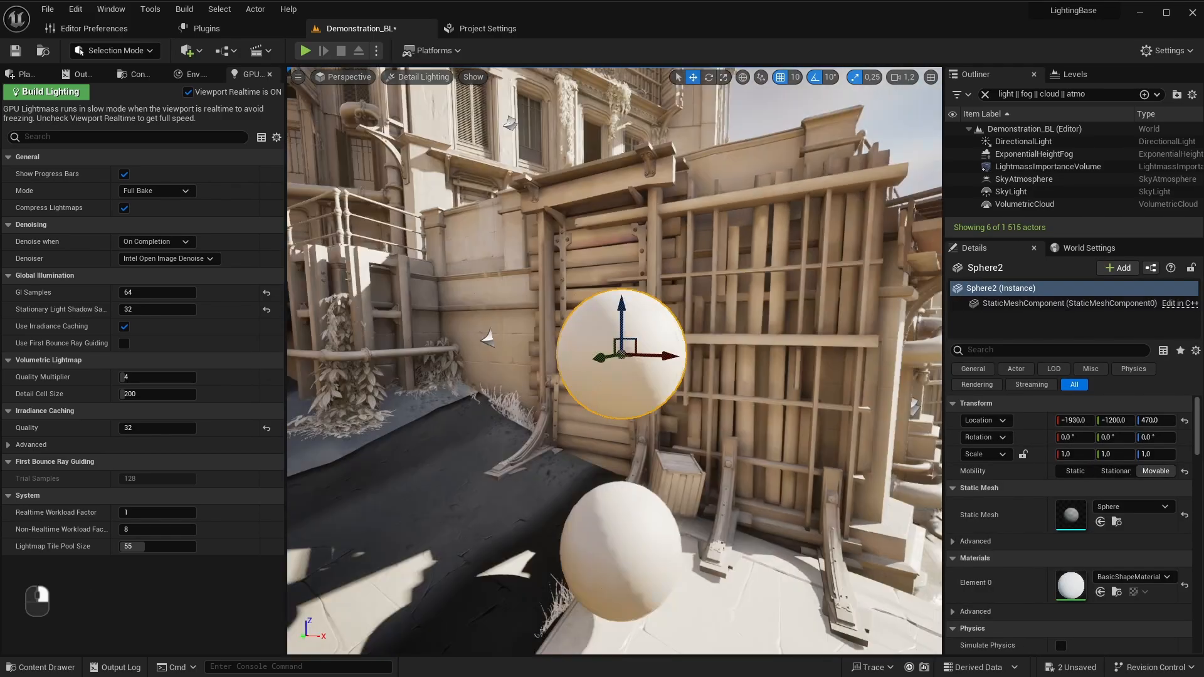
key(d)
right_drag(700, 337, 474, 337)
key(s)
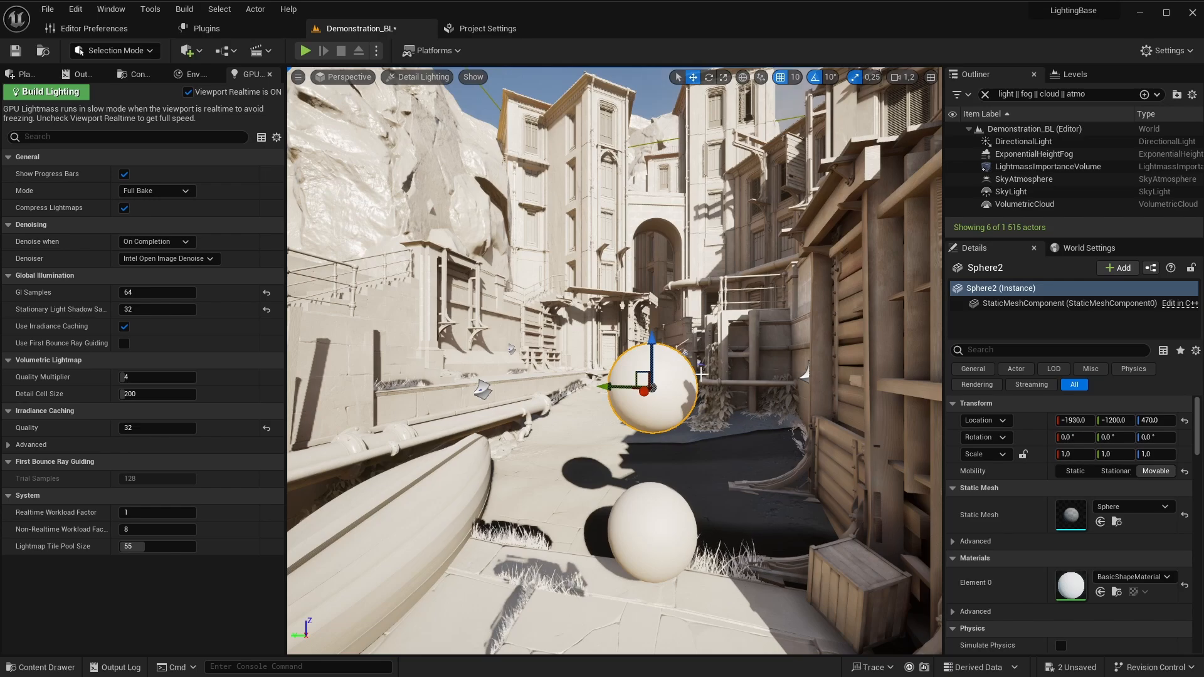
right_drag(680, 363, 681, 362)
key(w)
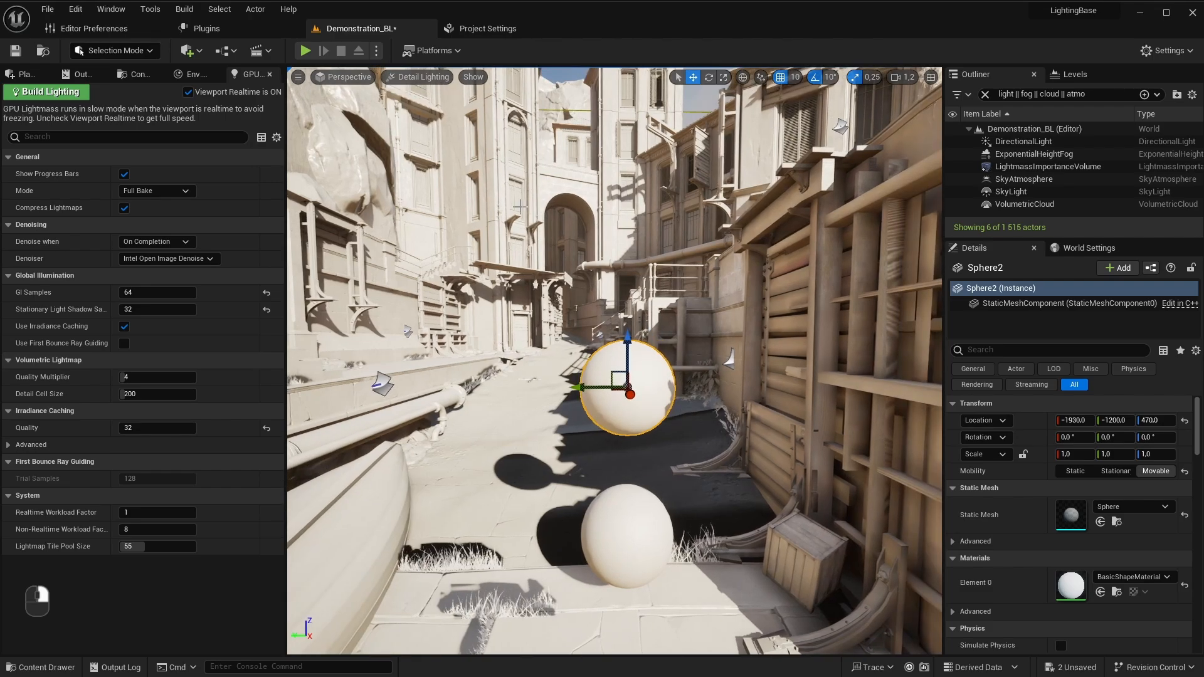
Step: Turn on the volumetric lightmap visualization to display its sample points in the viewport
click(472, 77)
mouse_move(543, 487)
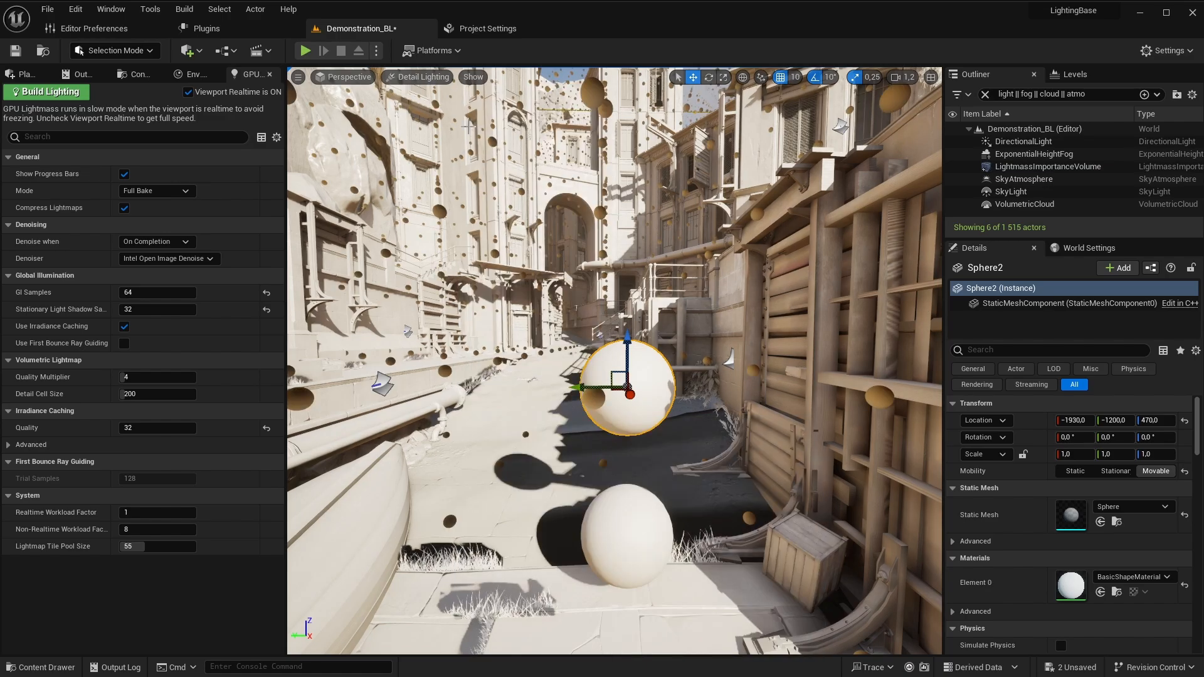
click(473, 77)
mouse_move(529, 487)
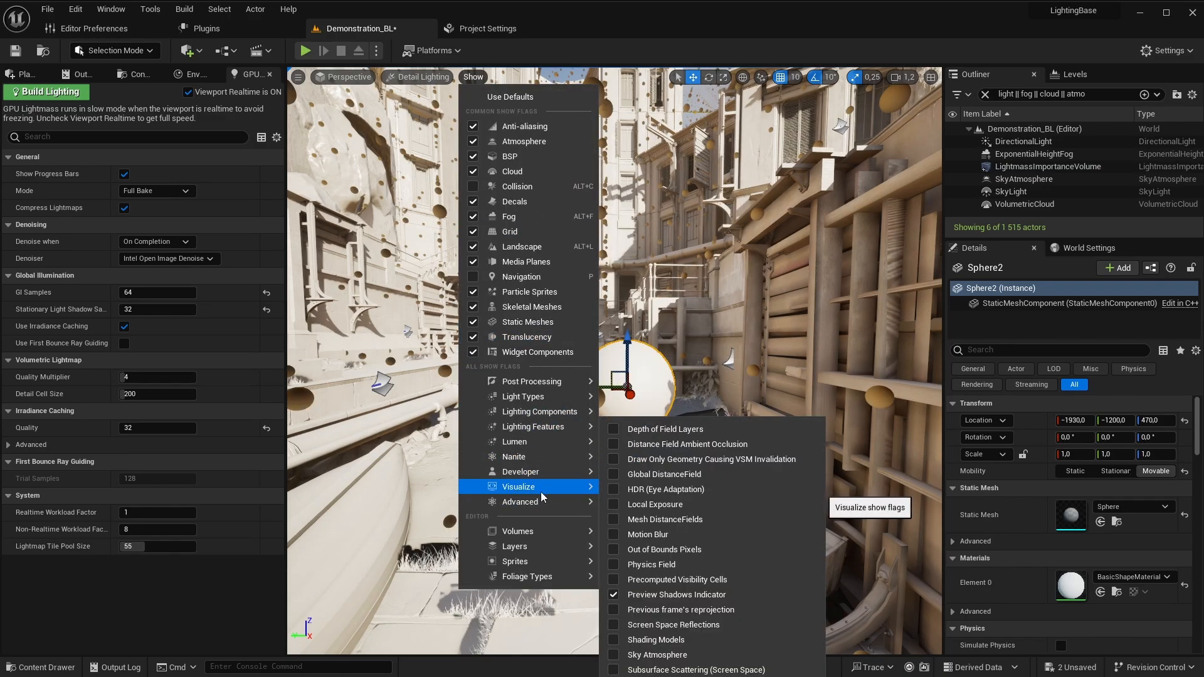
right_drag(783, 314, 477, 294)
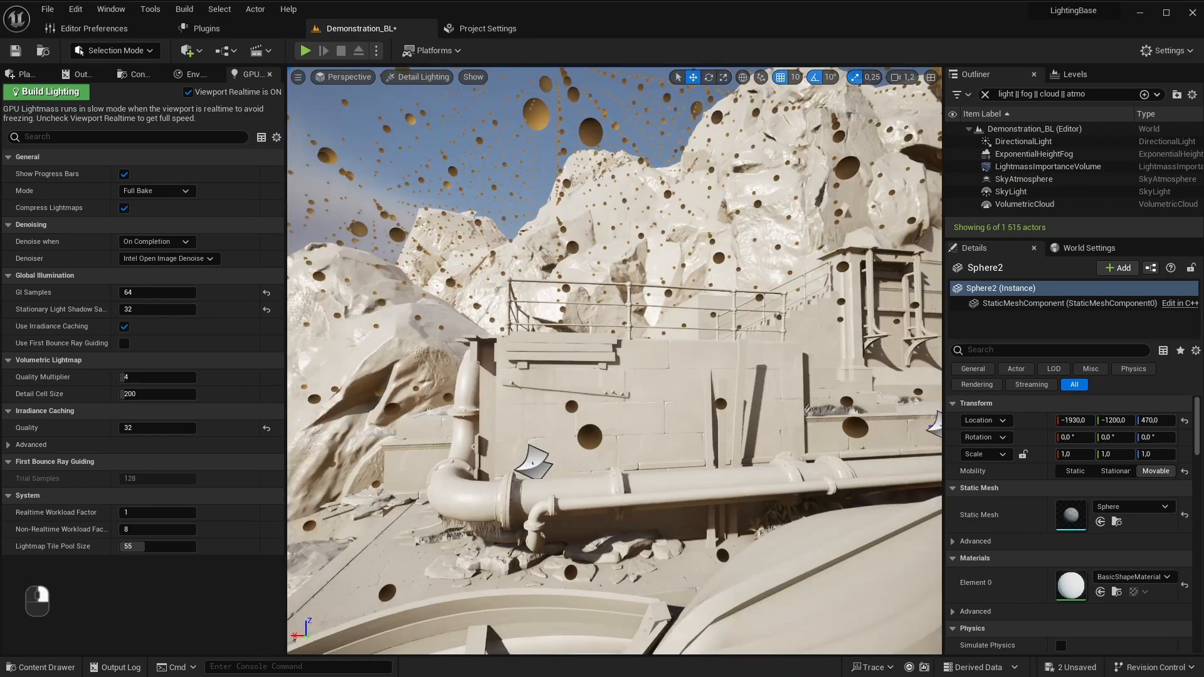
Step: Try moving the upper sphere among the lightmap samples and into the tunnel, to about Y -2020 and Z 380
right_drag(614, 360, 750, 348)
key(s)
scroll(614, 361, up, 3)
key(w)
key(w)
scroll(750, 348, down, 4)
key(s)
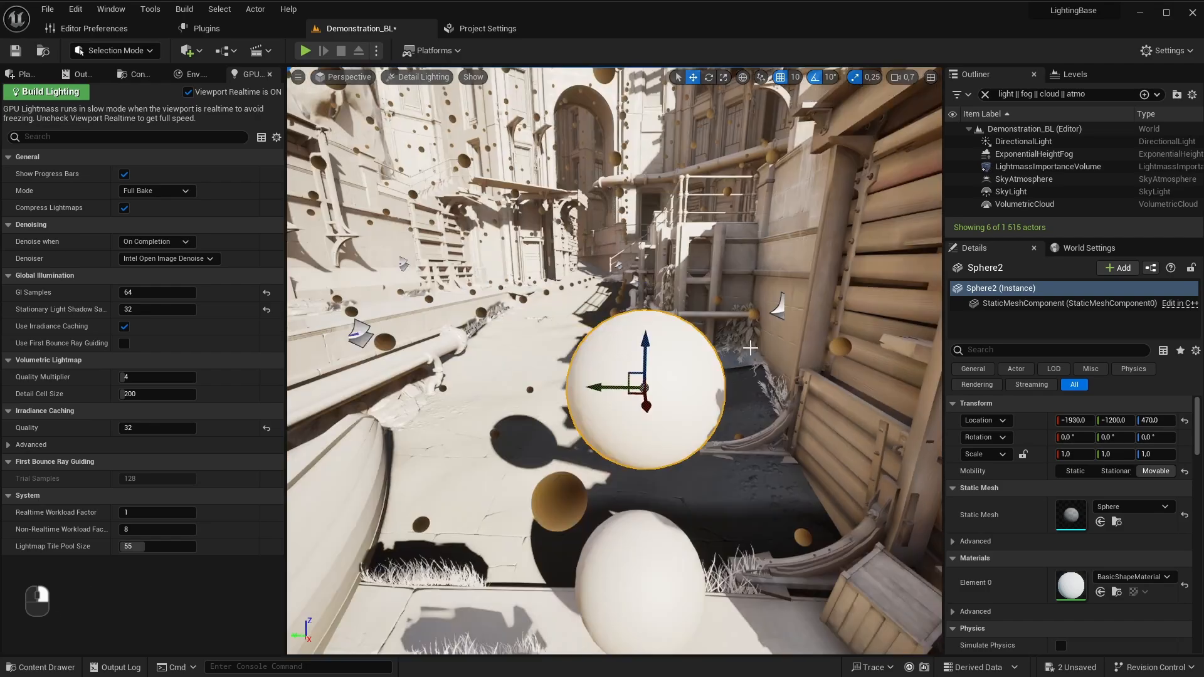
shift+drag(617, 386, 567, 387)
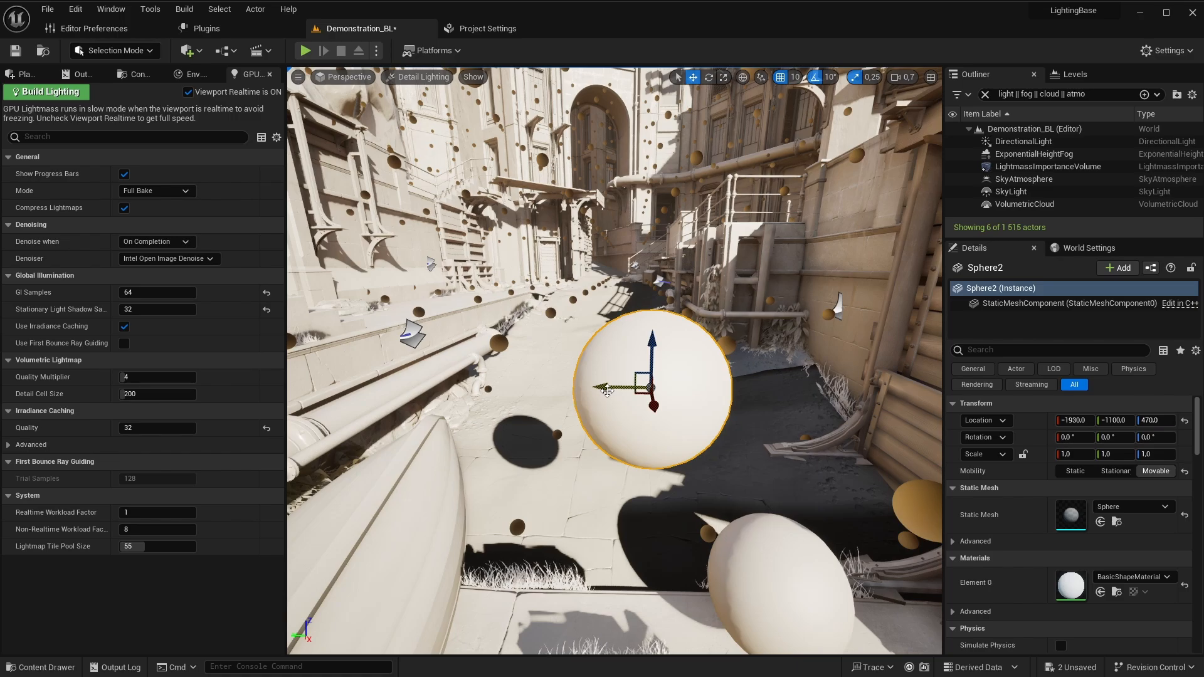
shift+drag(606, 387, 677, 402)
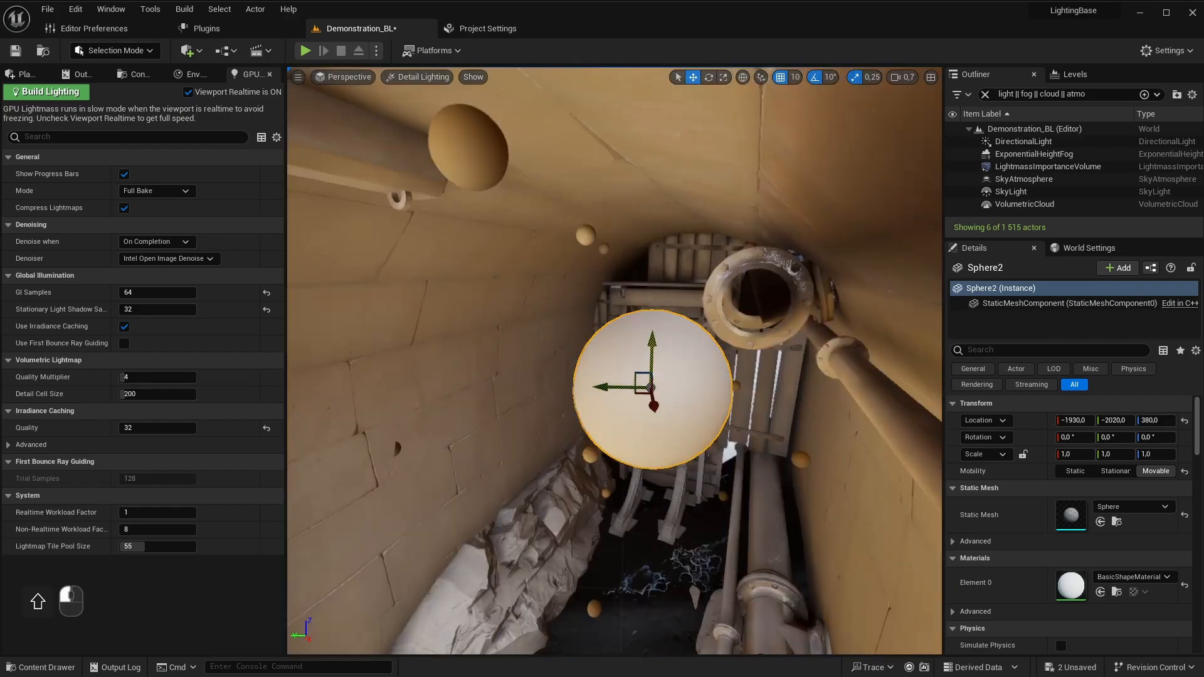
Step: Move the sphere up out of the tunnel and between the buildings, to about X -3200, Y -1990, Z 1520
shift+drag(652, 342, 652, 225)
key(d)
right_drag(652, 351, 564, 351)
shift+drag(583, 345, 633, 370)
shift+drag(583, 343, 844, 414)
right_drag(843, 413, 604, 381)
drag(604, 382, 655, 386)
key(d)
key(s)
right_drag(655, 385, 627, 401)
key(w)
key(a)
key(d)
key(s)
key(s)
Step: Enlarge the sphere uniformly to scale 15.5 to examine the shading across its surface, and undo the scaling and moves
key(r)
drag(633, 414, 645, 401)
key(w)
key(d)
right_drag(627, 376, 600, 416)
key(a)
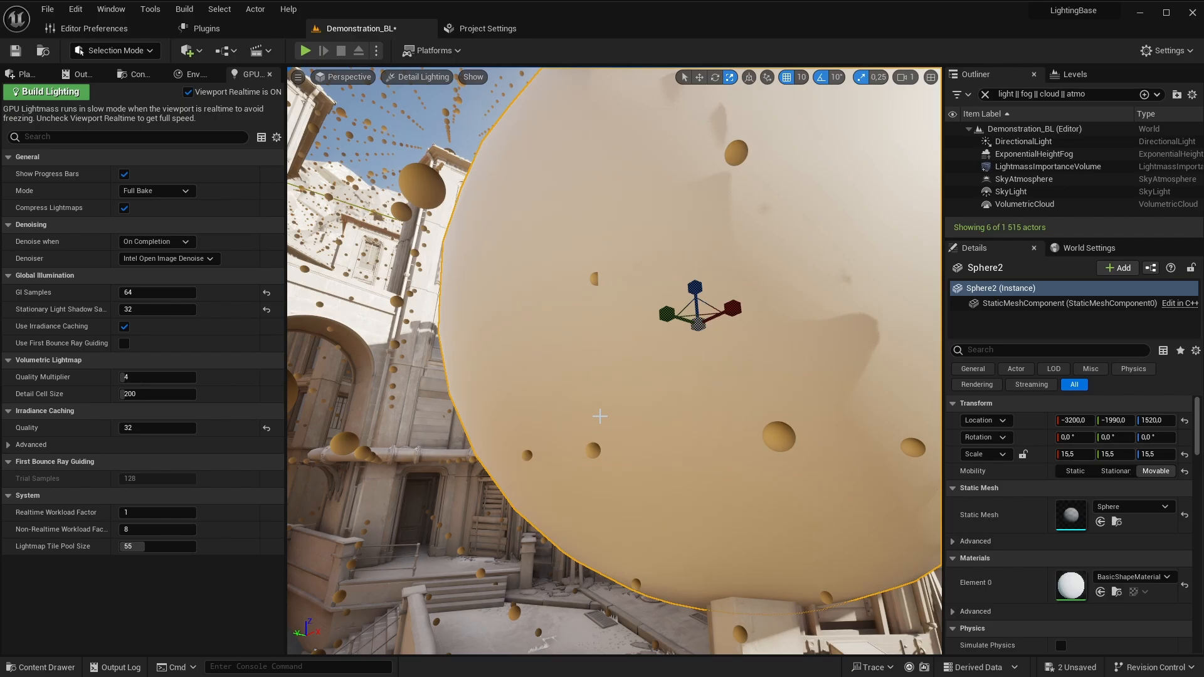
right_drag(600, 415, 600, 415)
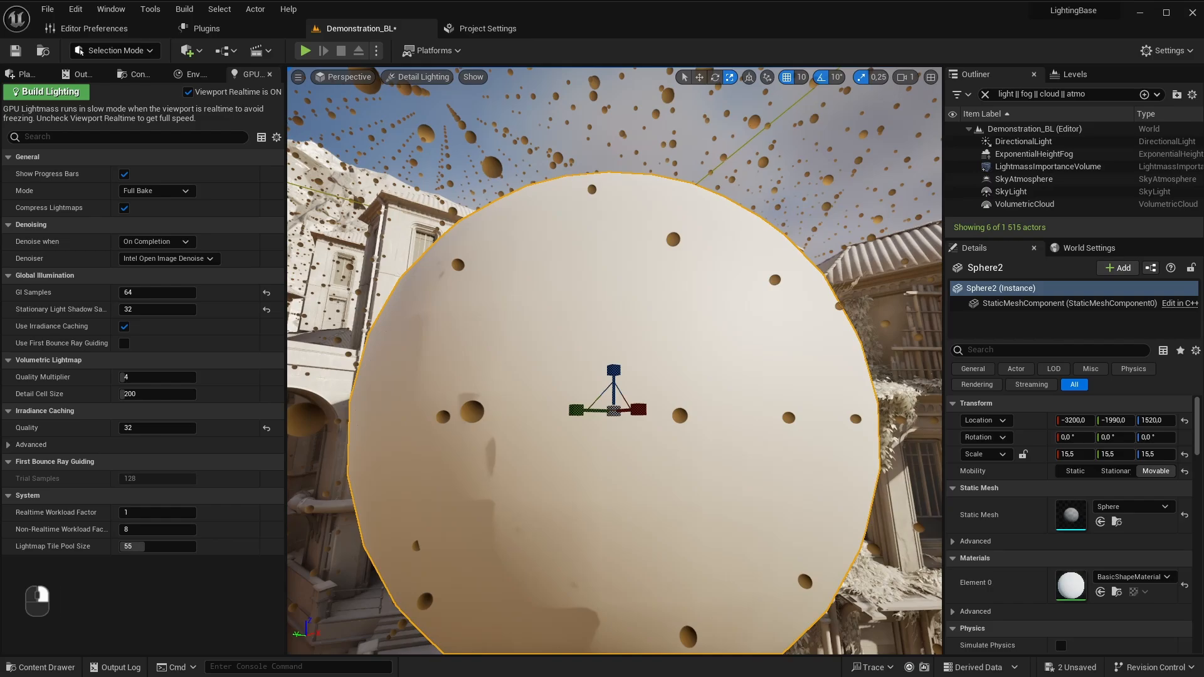
right_drag(600, 415, 644, 474)
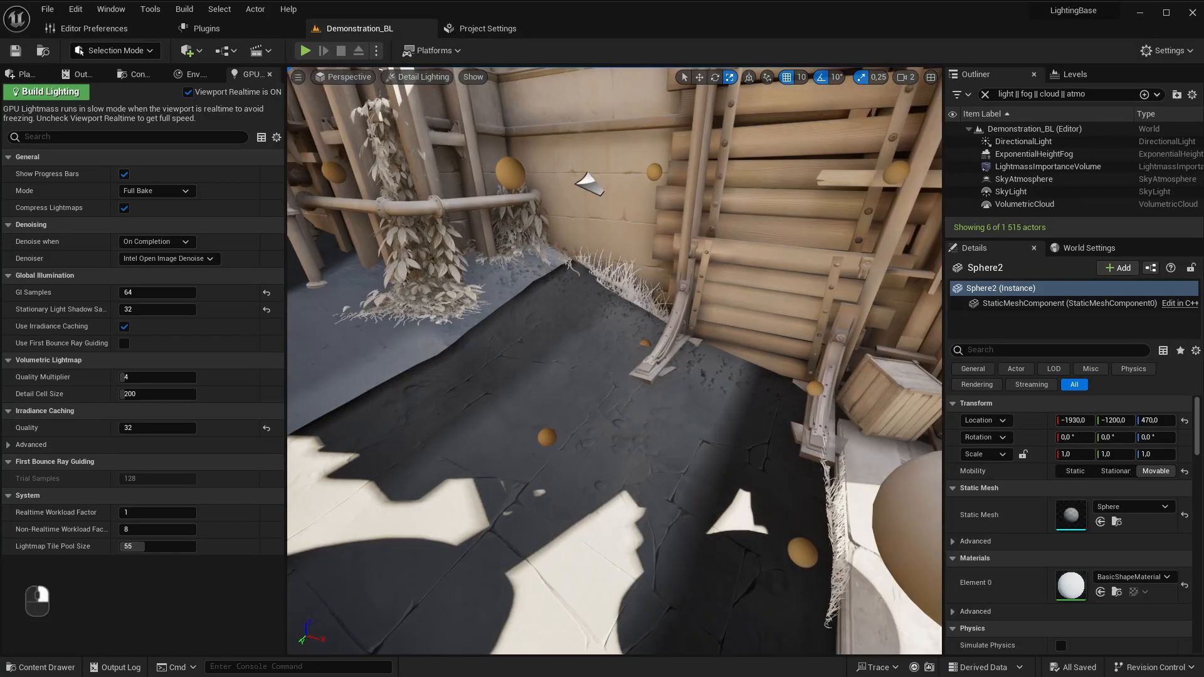
Step: Select the landscape near the pipes and examine the distribution of lightmap samples along the street and around the buildings
right_drag(644, 474, 644, 474)
right_drag(707, 417, 706, 418)
click(706, 417)
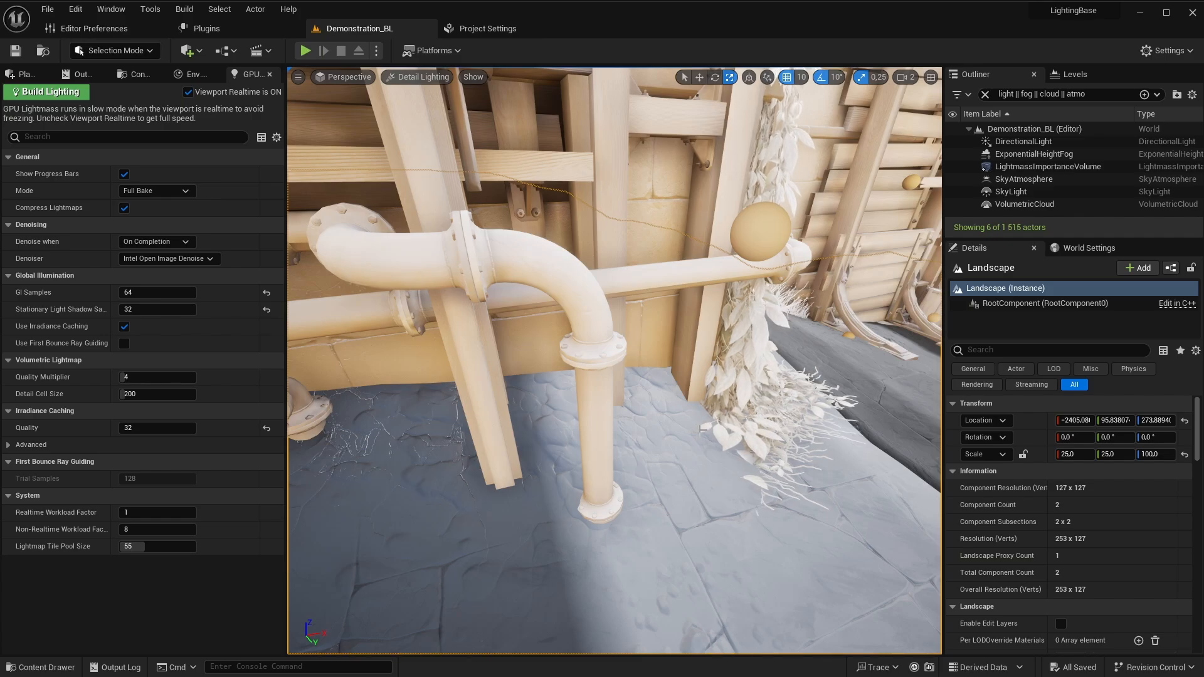
right_drag(706, 418, 700, 430)
scroll(707, 417, down, 2)
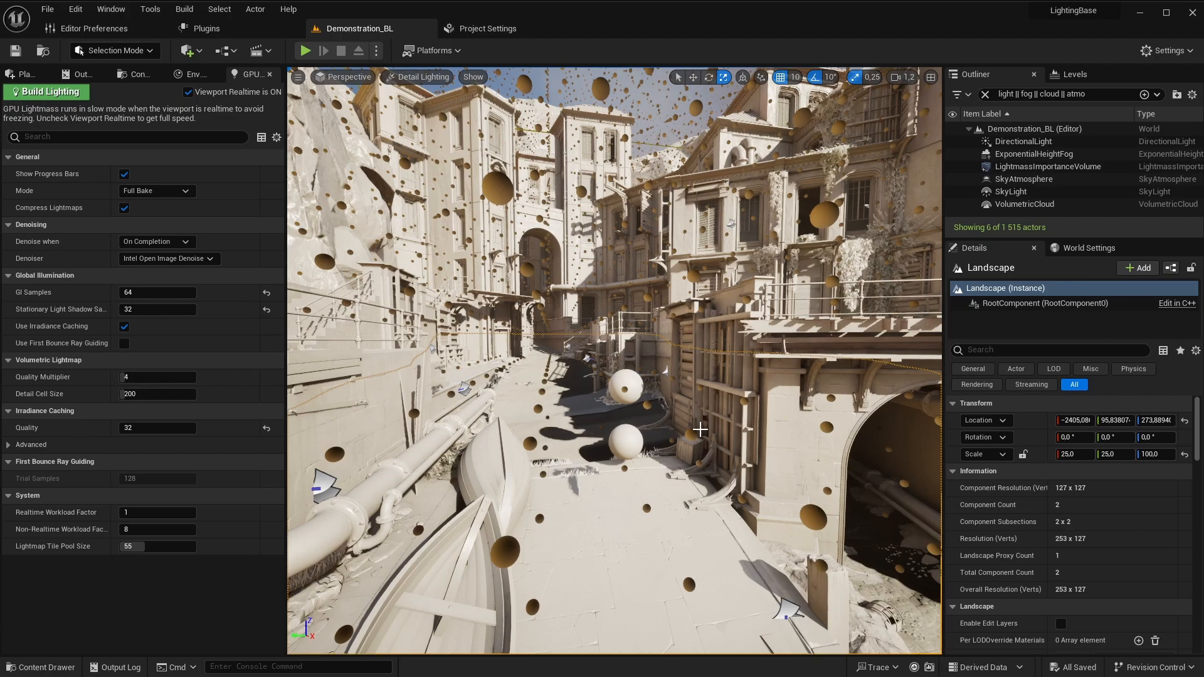
right_drag(692, 464, 692, 464)
key(w)
key(a)
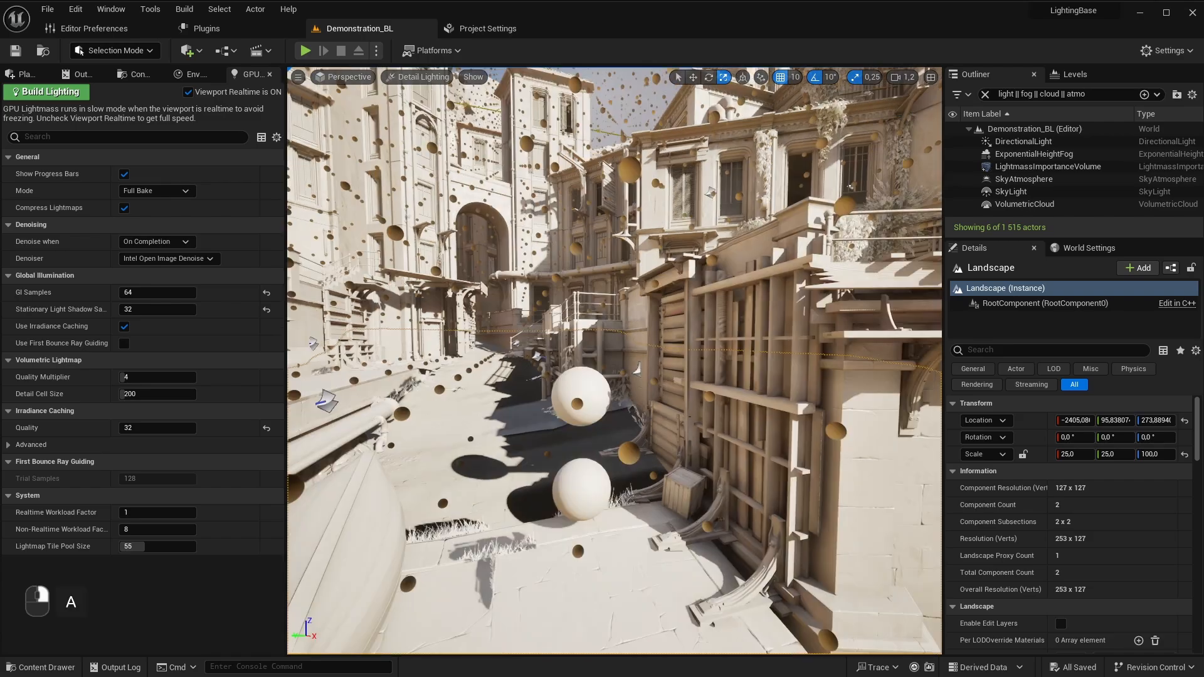
right_drag(475, 244, 474, 244)
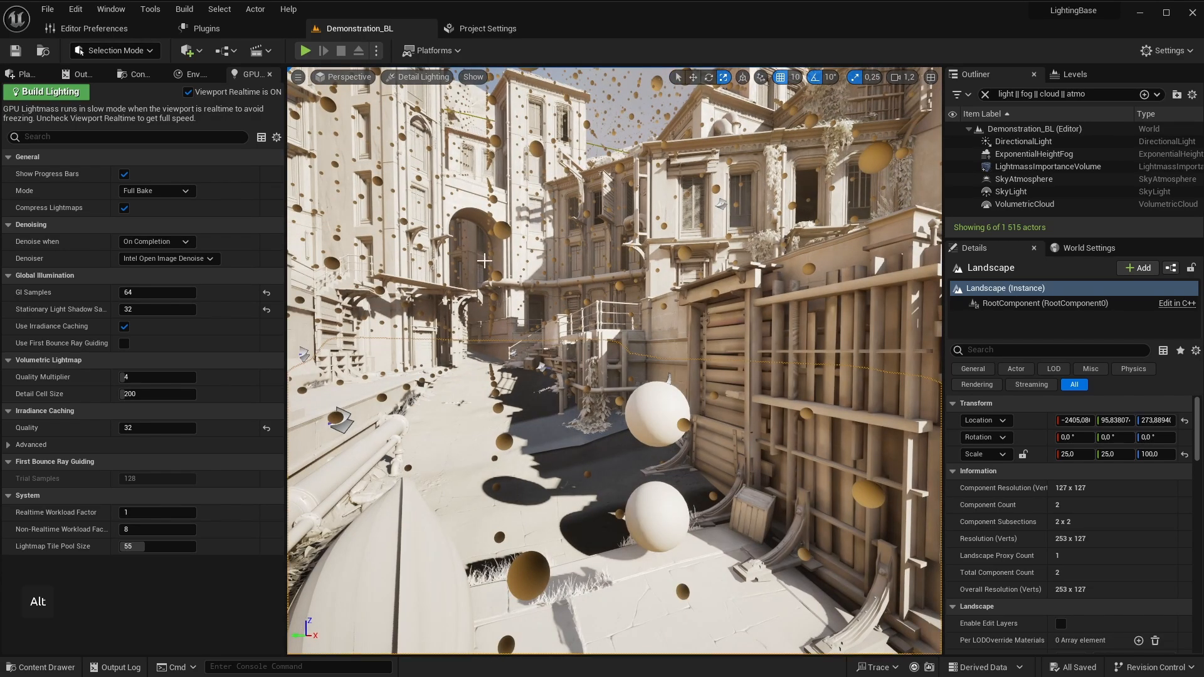
Step: Compare the scene in the Light Complexity and Shader Complexity view modes, looking at the street, buildings and spheres
key(alt+7)
right_drag(749, 406, 750, 406)
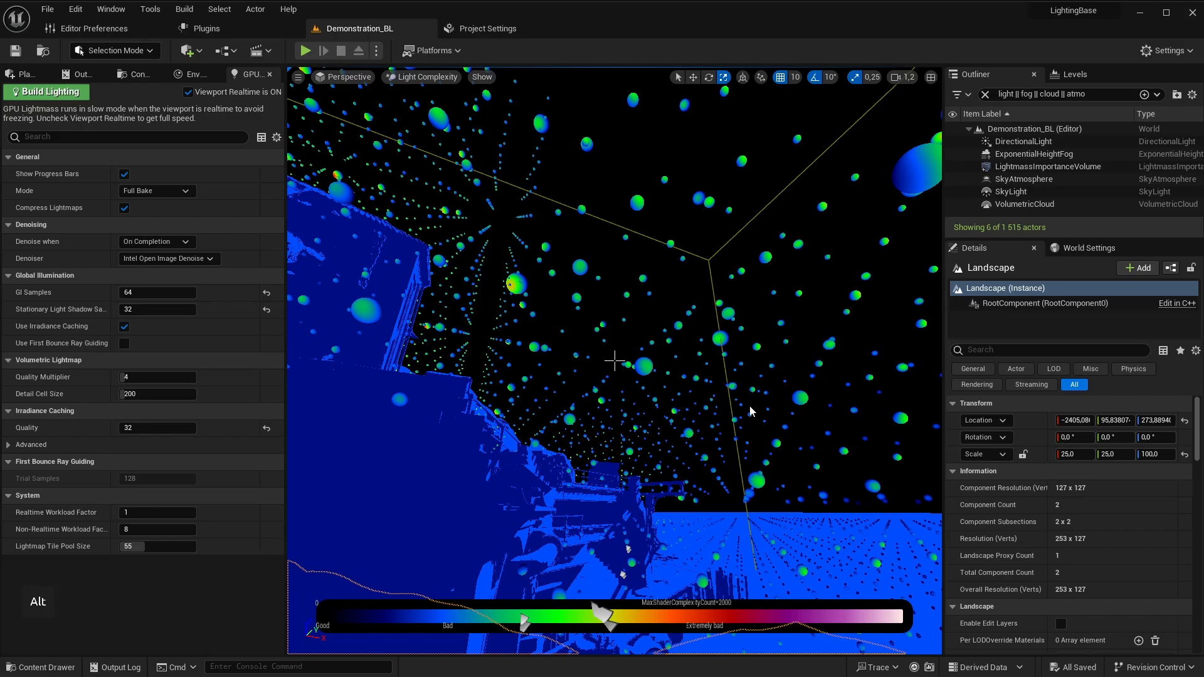
key(alt+8)
right_drag(750, 405, 749, 405)
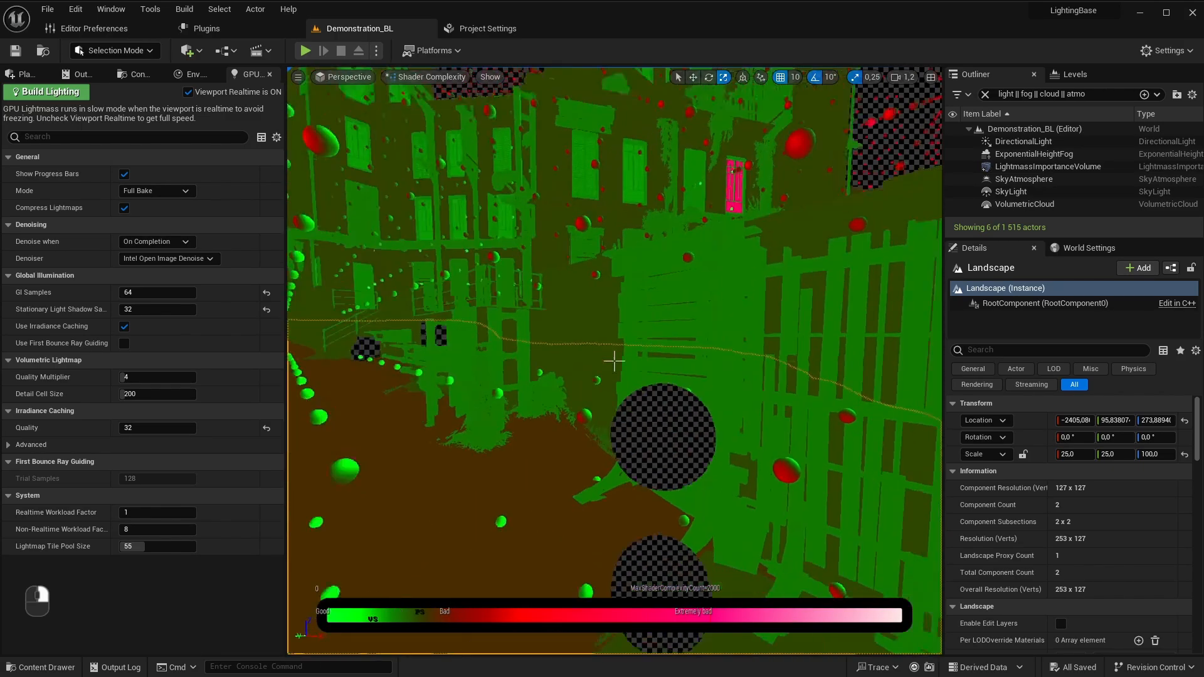
right_drag(613, 361, 614, 362)
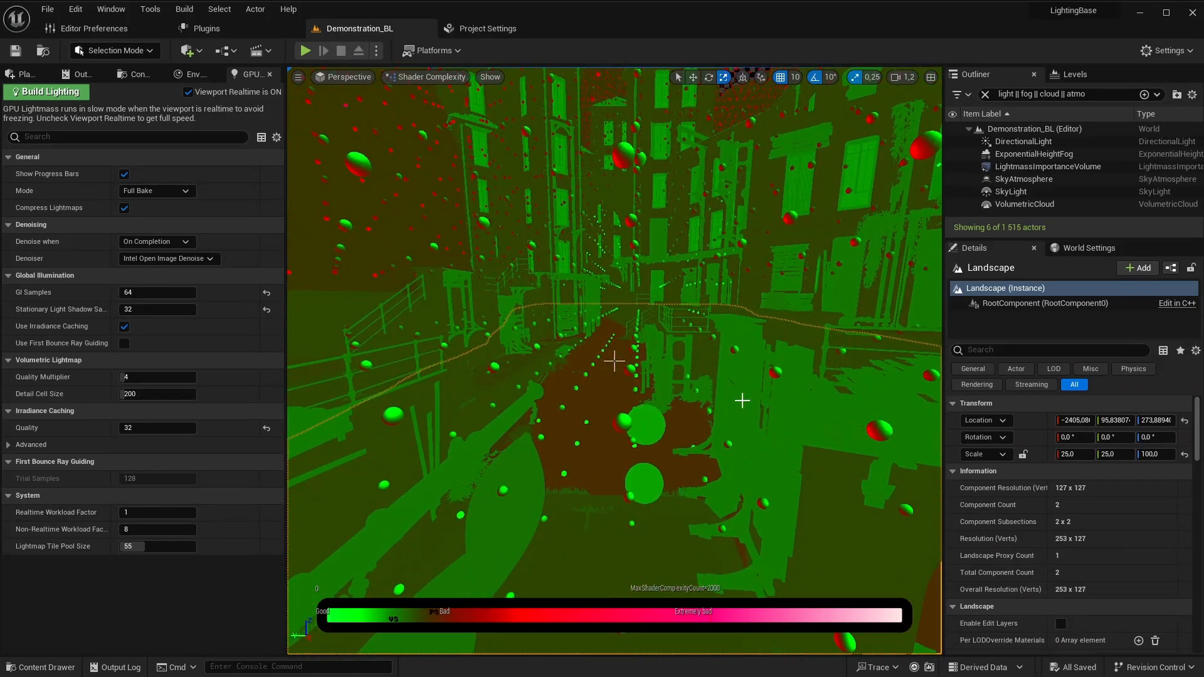
right_drag(788, 605, 789, 605)
right_drag(684, 450, 684, 450)
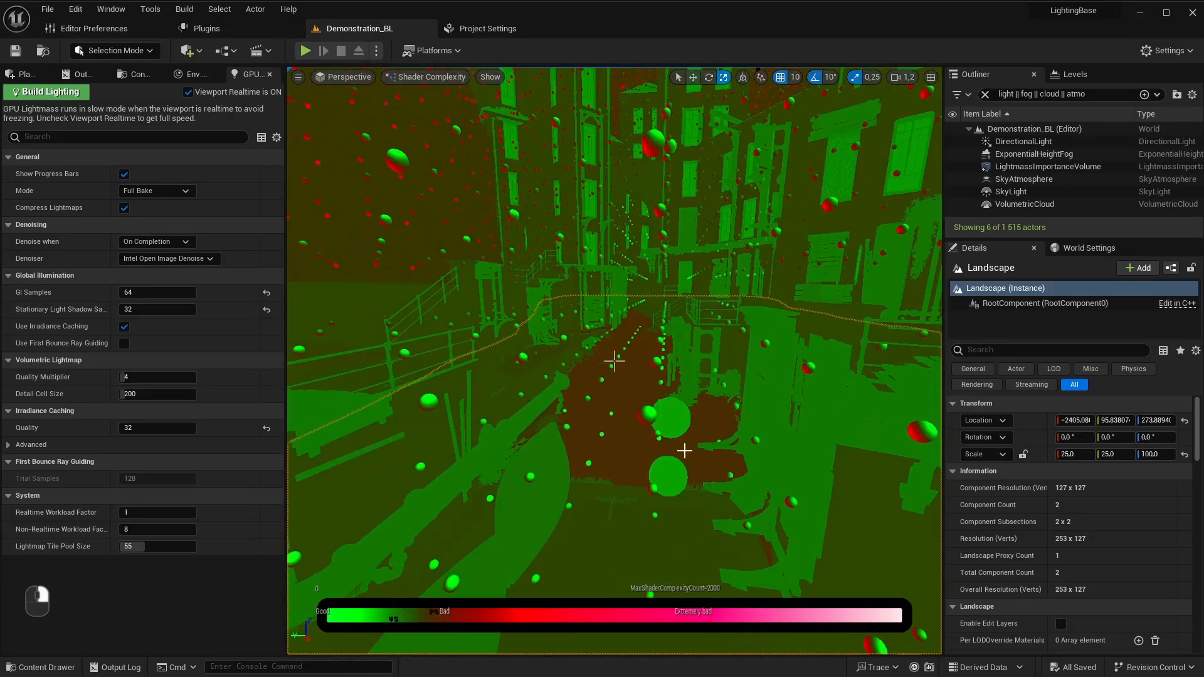
key(w)
right_drag(640, 551, 640, 551)
right_drag(614, 361, 613, 361)
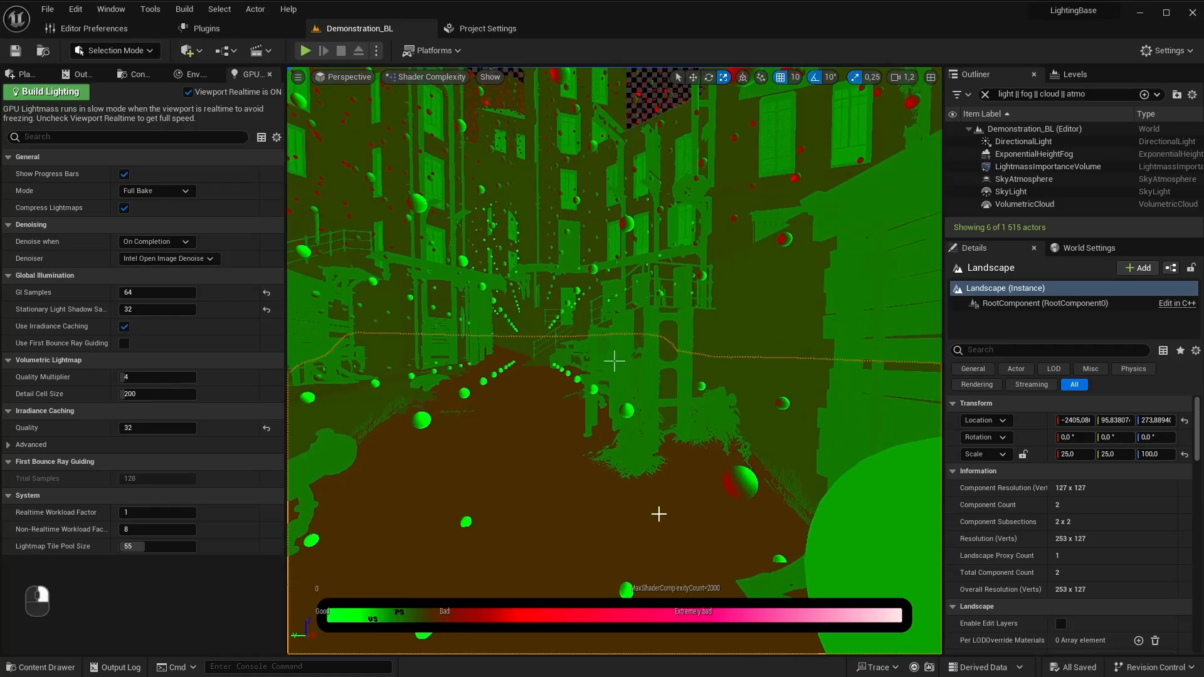
Step: Return to the Light Complexity view mode and place stationary point lights on the ground near the spheres
key(alt+7)
alt+drag(614, 360, 615, 361)
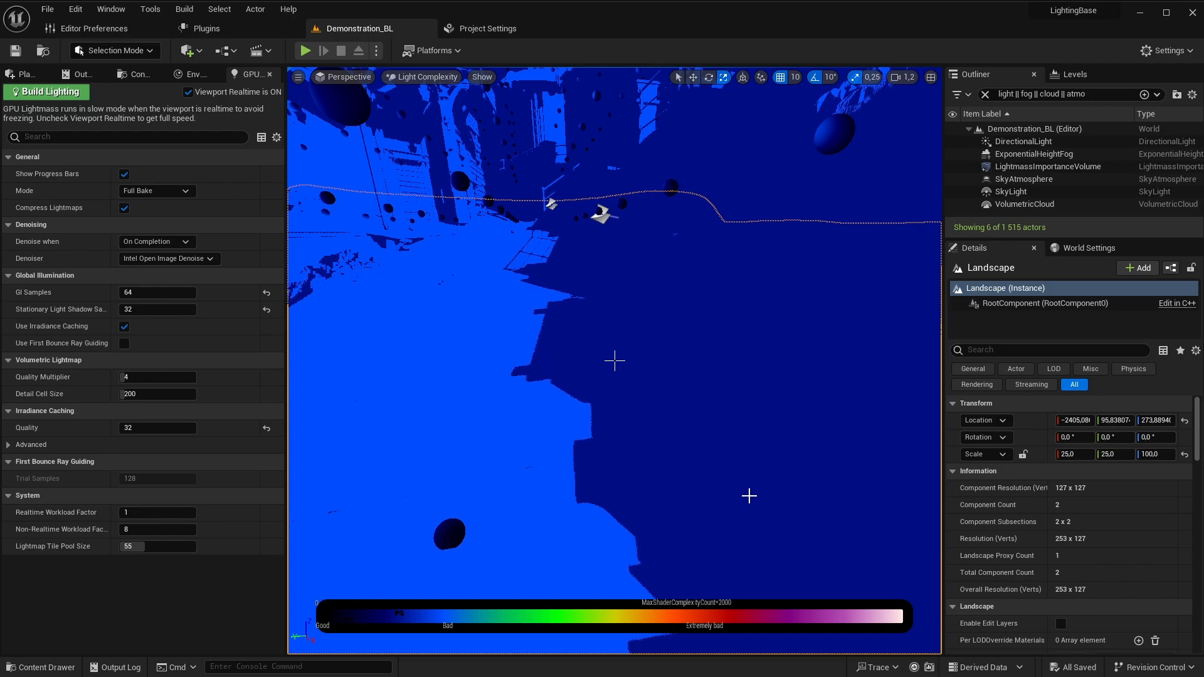
click(722, 421)
key(s)
right_drag(722, 421, 722, 433)
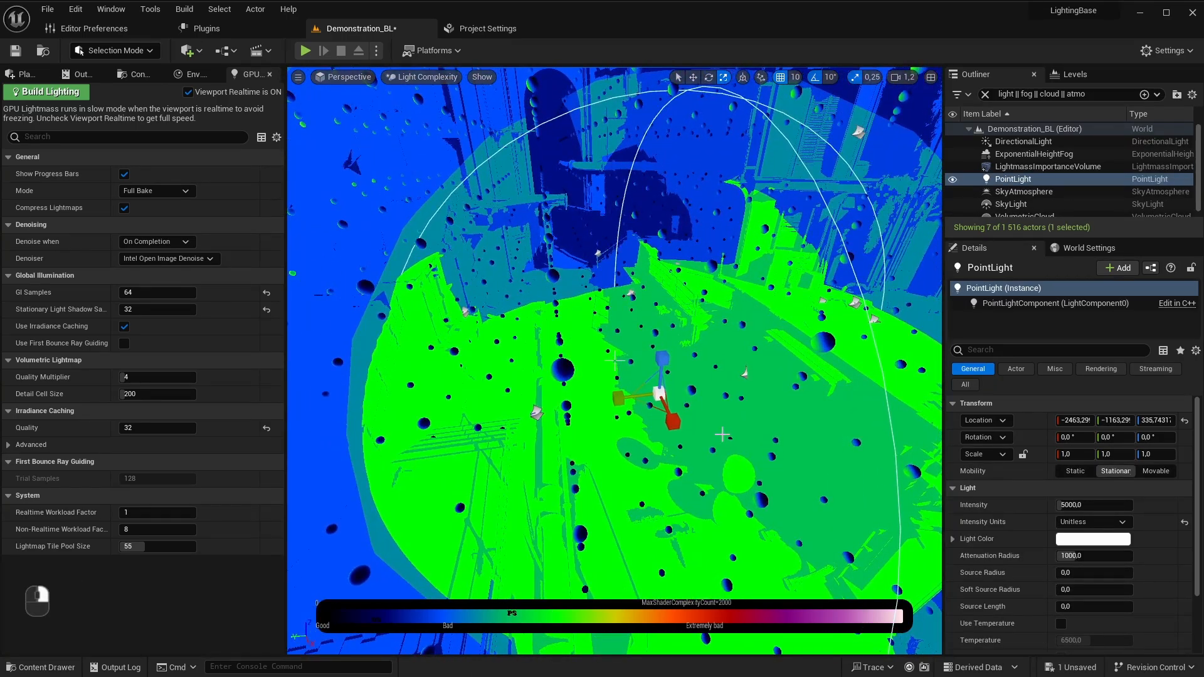
key(l)
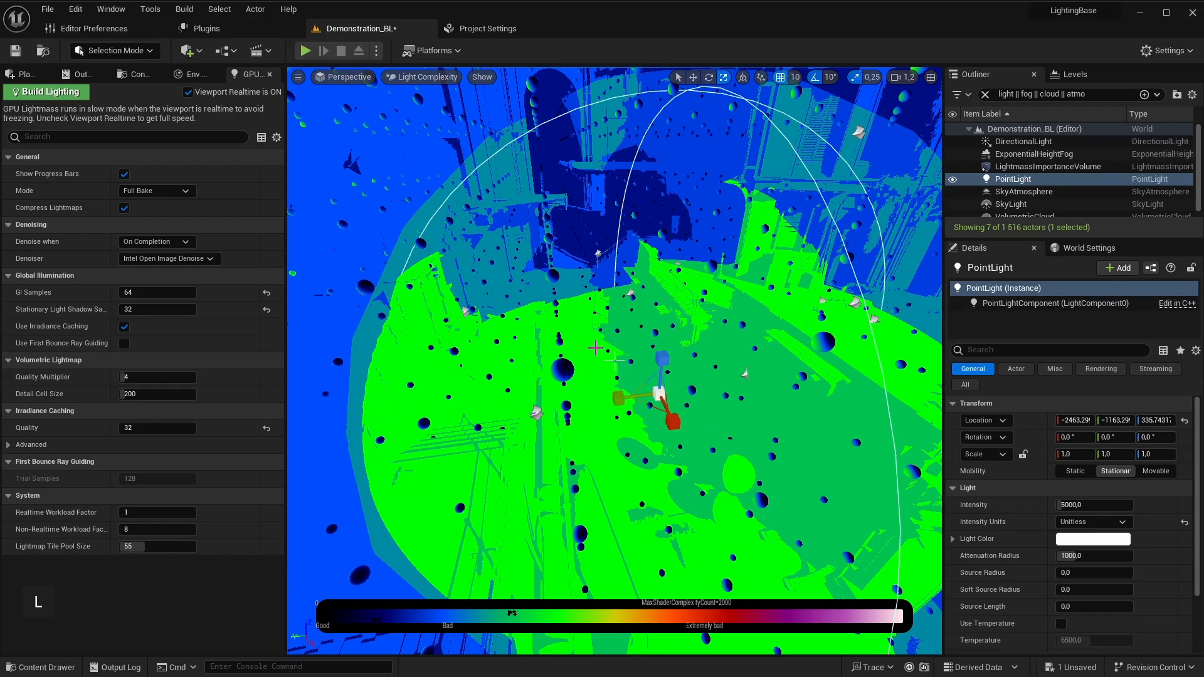
Step: Place three more stationary point lights close to the existing one so their radii overlap in the courtyard
click(594, 348)
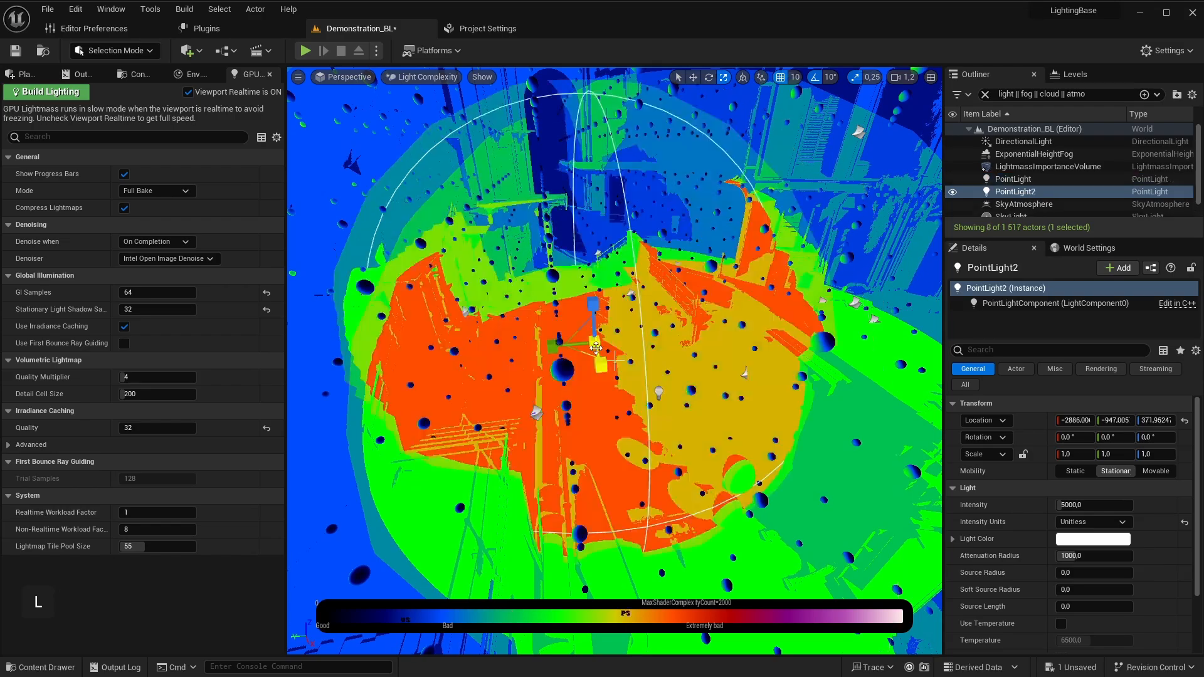
click(619, 334)
click(652, 347)
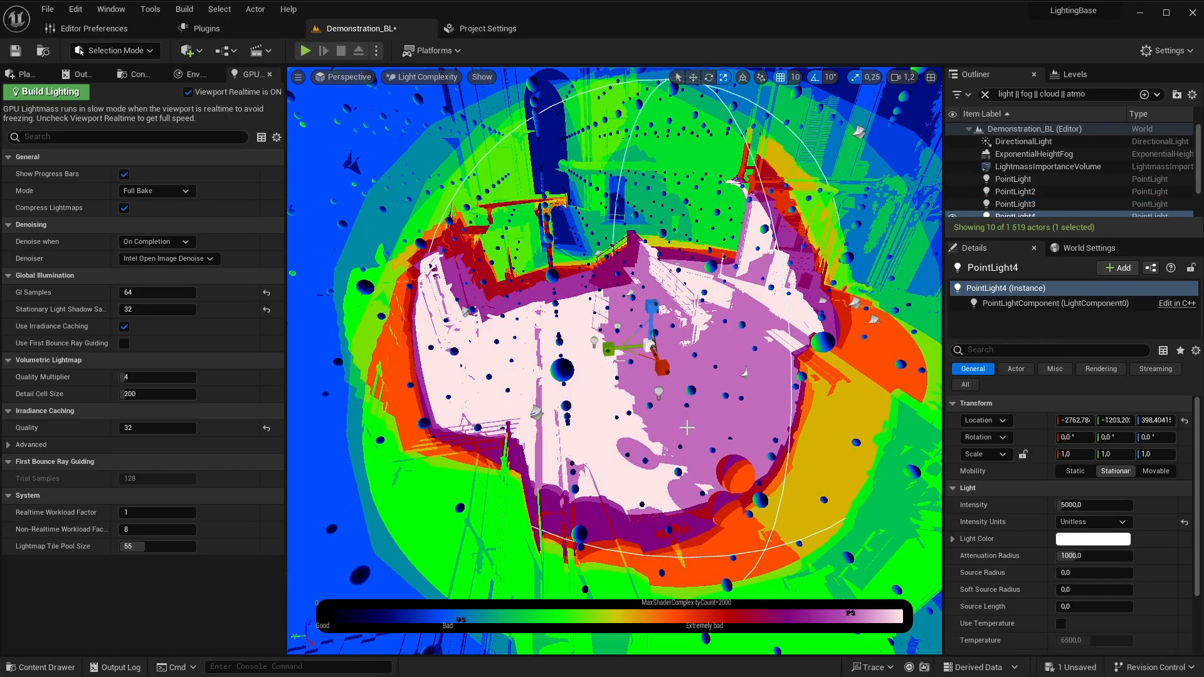
scroll(683, 408, up, 10)
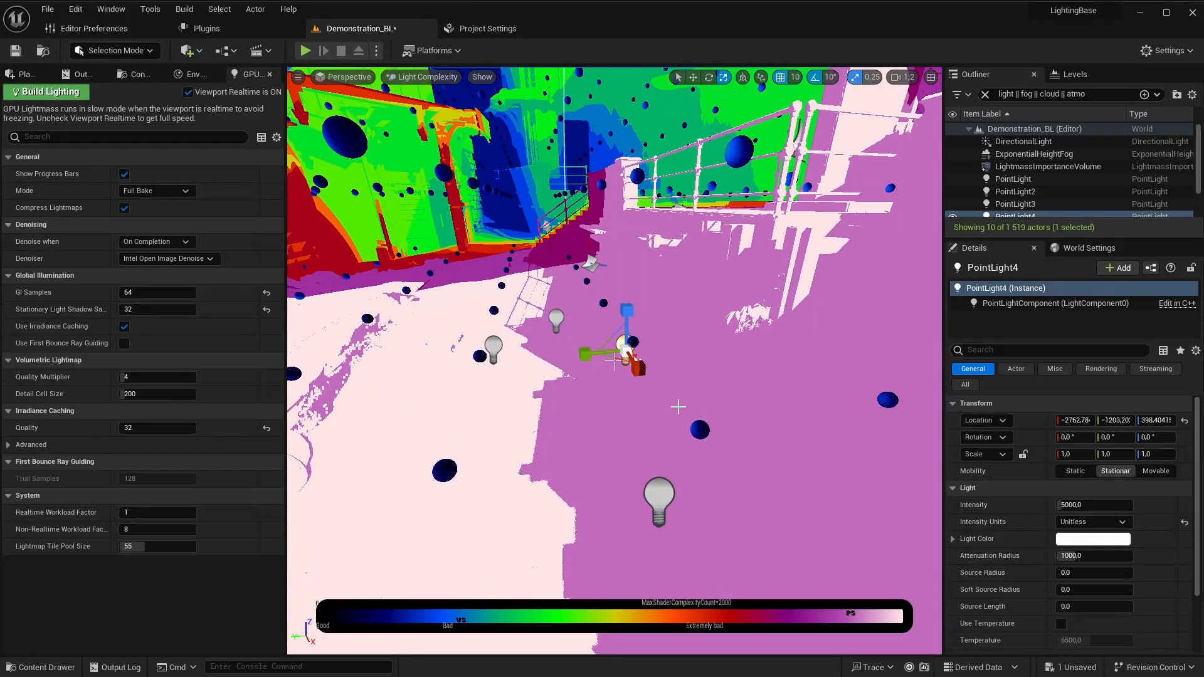
Step: Examine the light complexity around the overlapping stationary point lights from near and far
key(w)
right_drag(677, 407, 629, 422)
key(s)
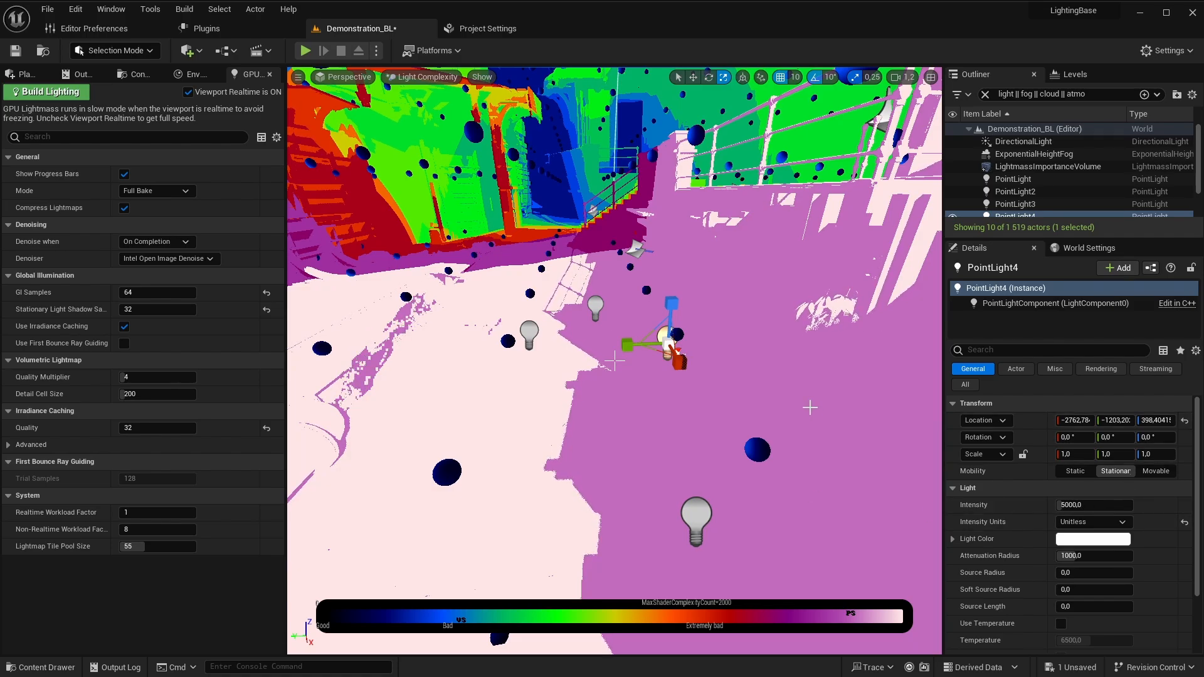
key(s)
right_drag(810, 408, 534, 362)
key(d)
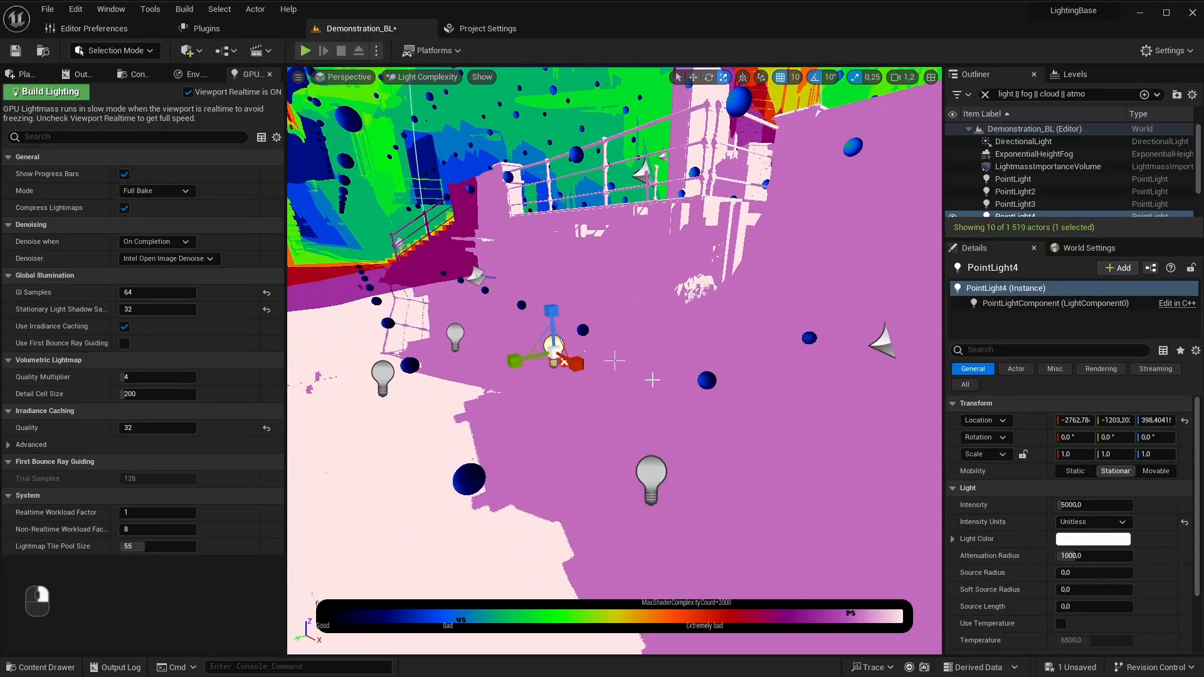
right_drag(652, 380, 652, 380)
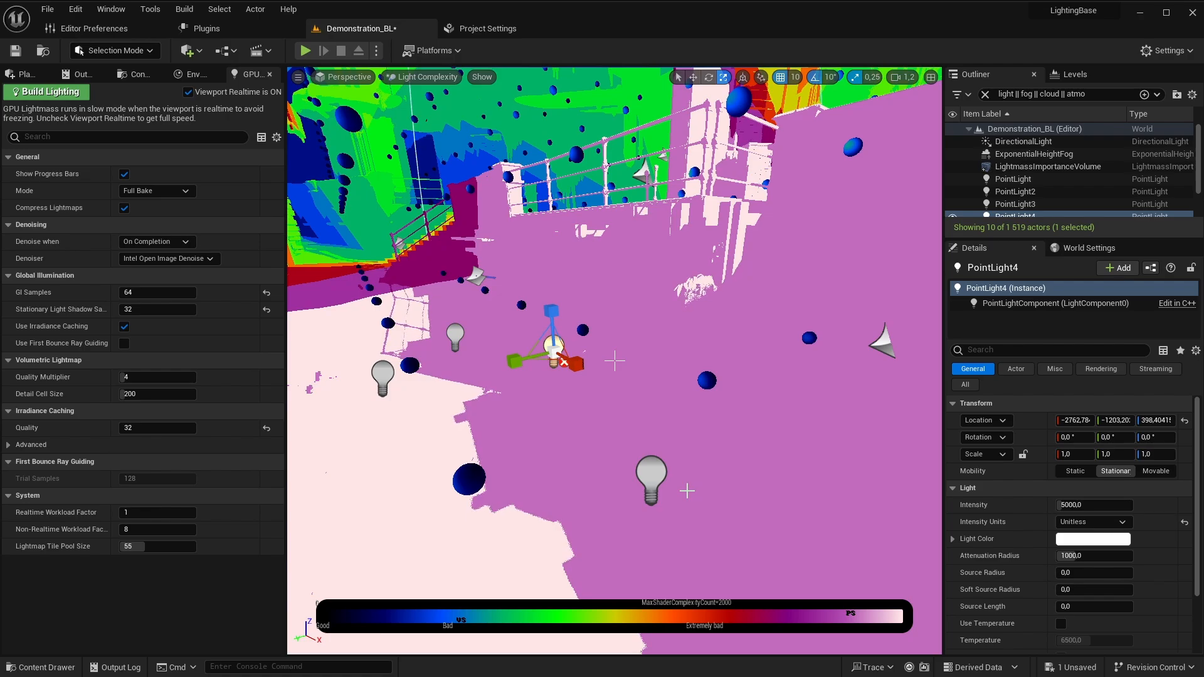
right_drag(613, 465, 648, 460)
key(c)
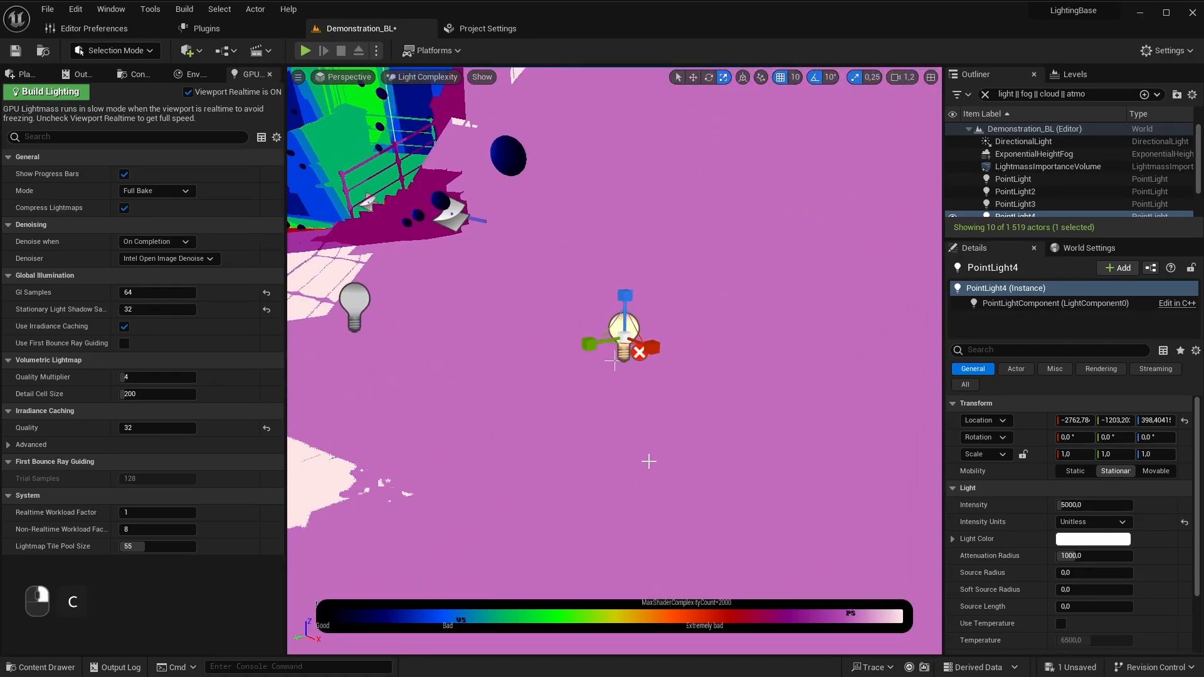
key(s)
mouse_move(683, 419)
right_down()
mouse_move(674, 401)
mouse_move(676, 420)
right_up()
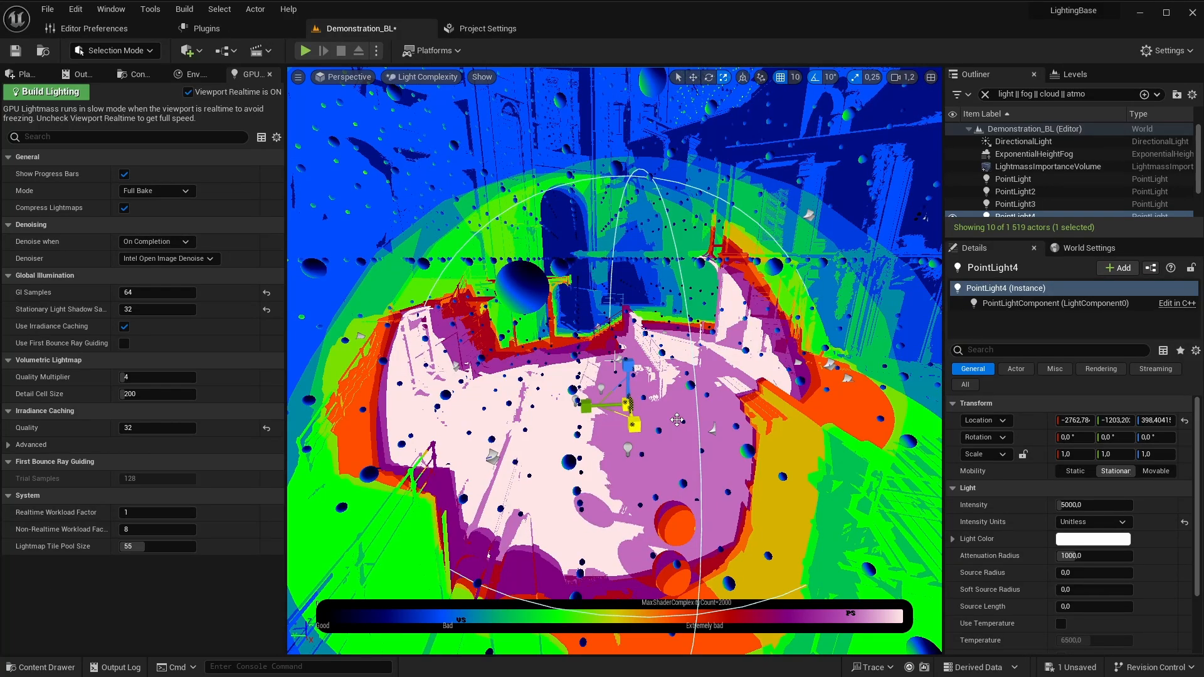
key(w)
right_drag(676, 419, 679, 411)
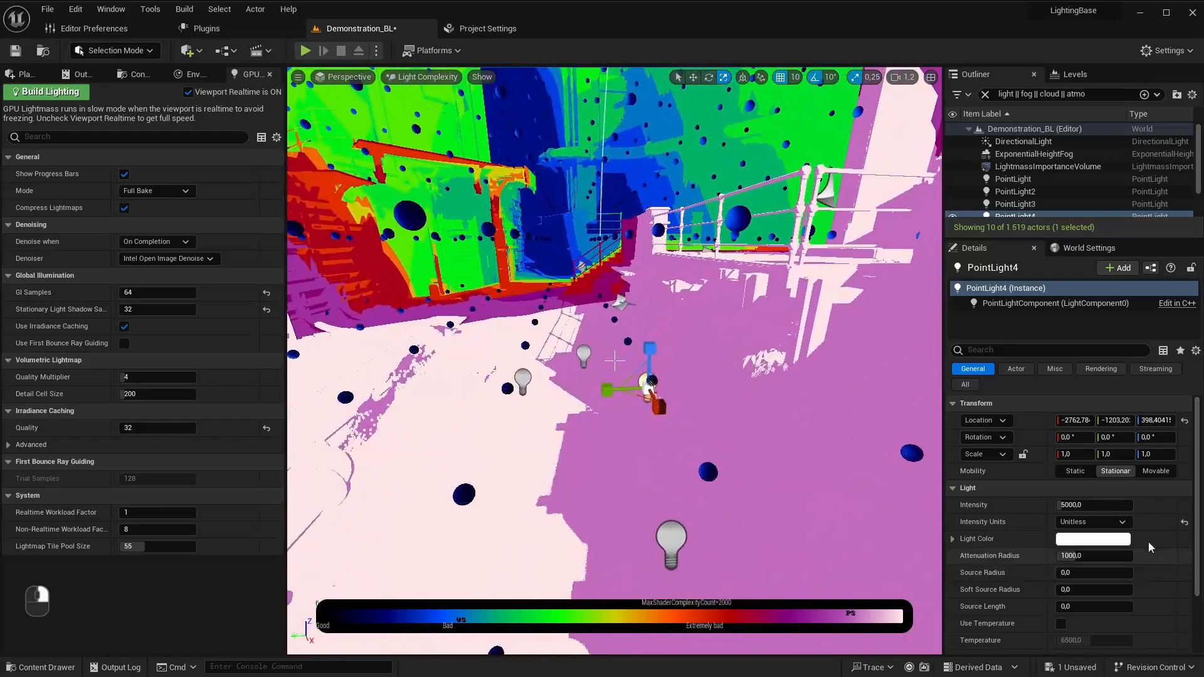
Step: Try Movable and Static mobility on the selected point light and compare the effect on light complexity
click(1155, 471)
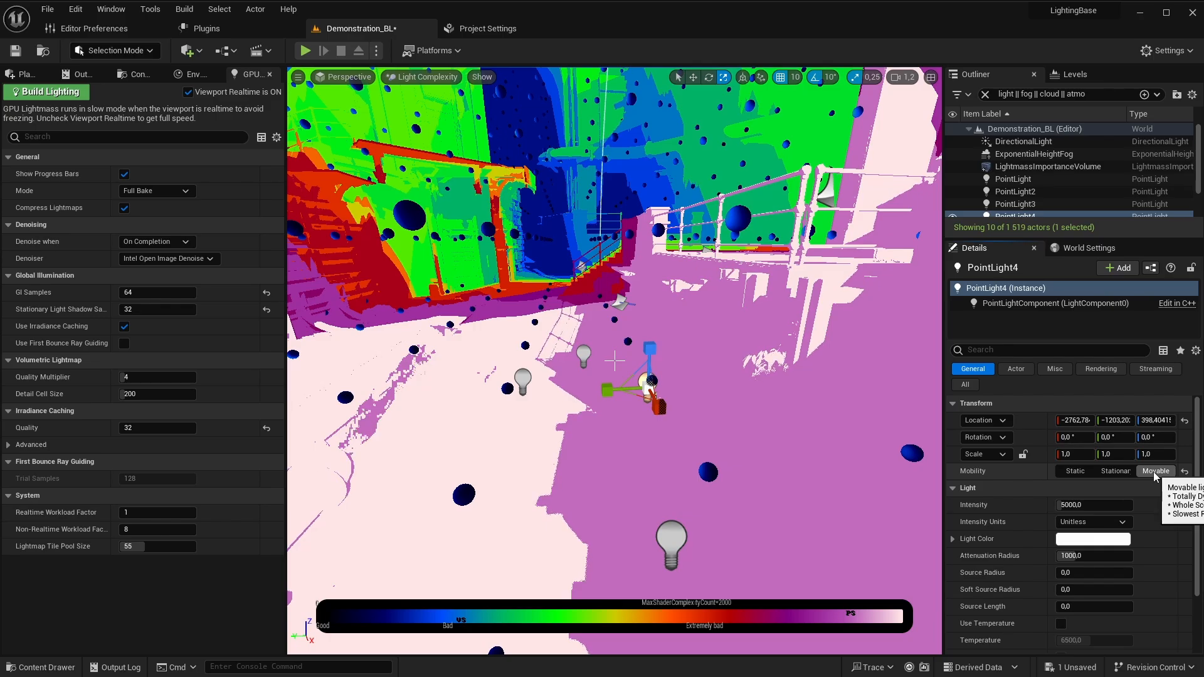
click(1074, 470)
key(w)
right_drag(690, 407, 682, 390)
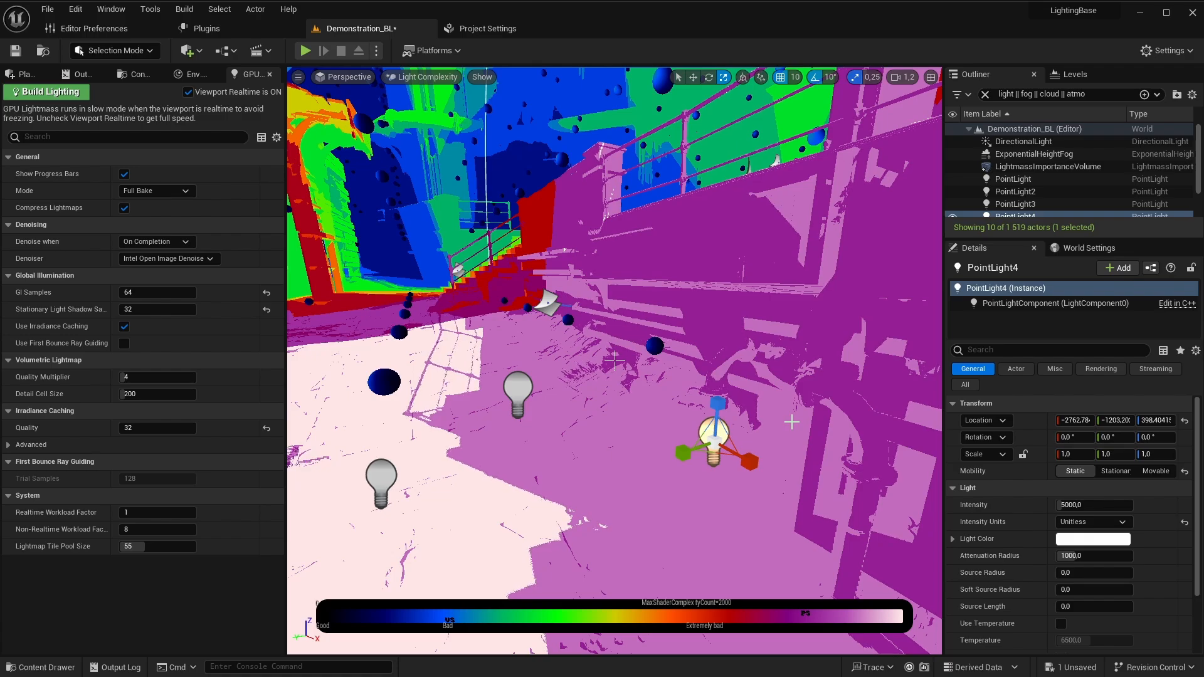
key(s)
mouse_move(791, 422)
right_down()
mouse_move(686, 406)
mouse_move(748, 399)
mouse_move(784, 422)
right_up()
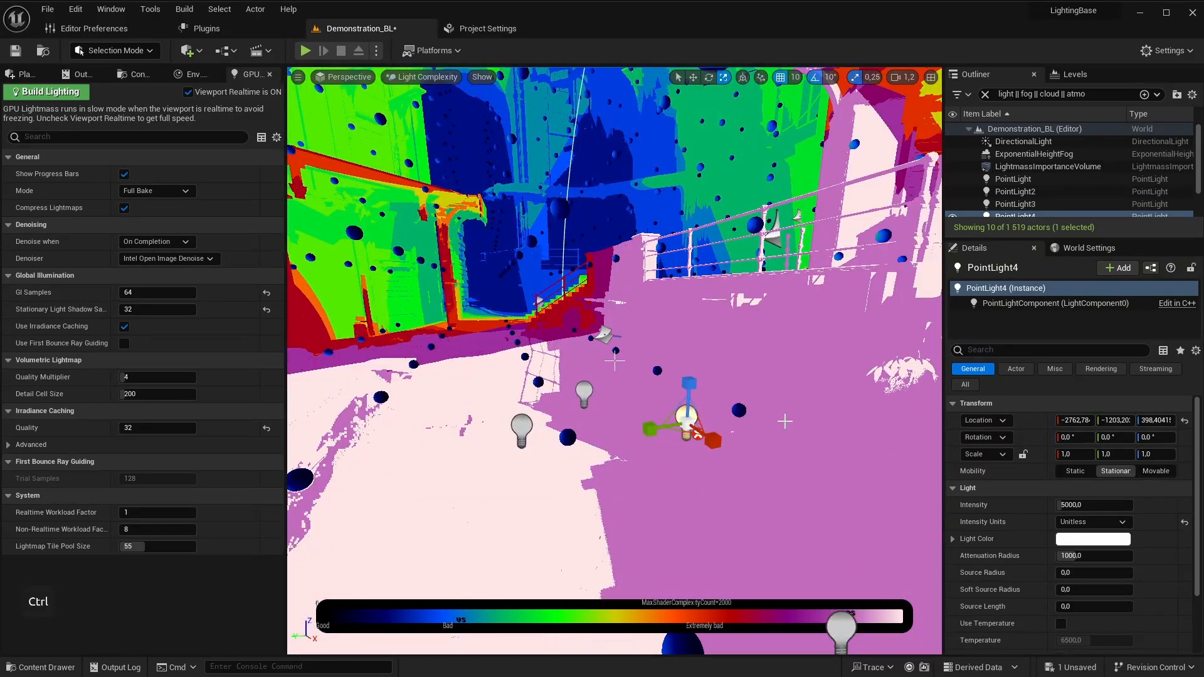
Step: Undo the point light edits and placements until every point light is removed from the level
key(ctrl+z)
key(ctrl+z)
key(ctrl+z)
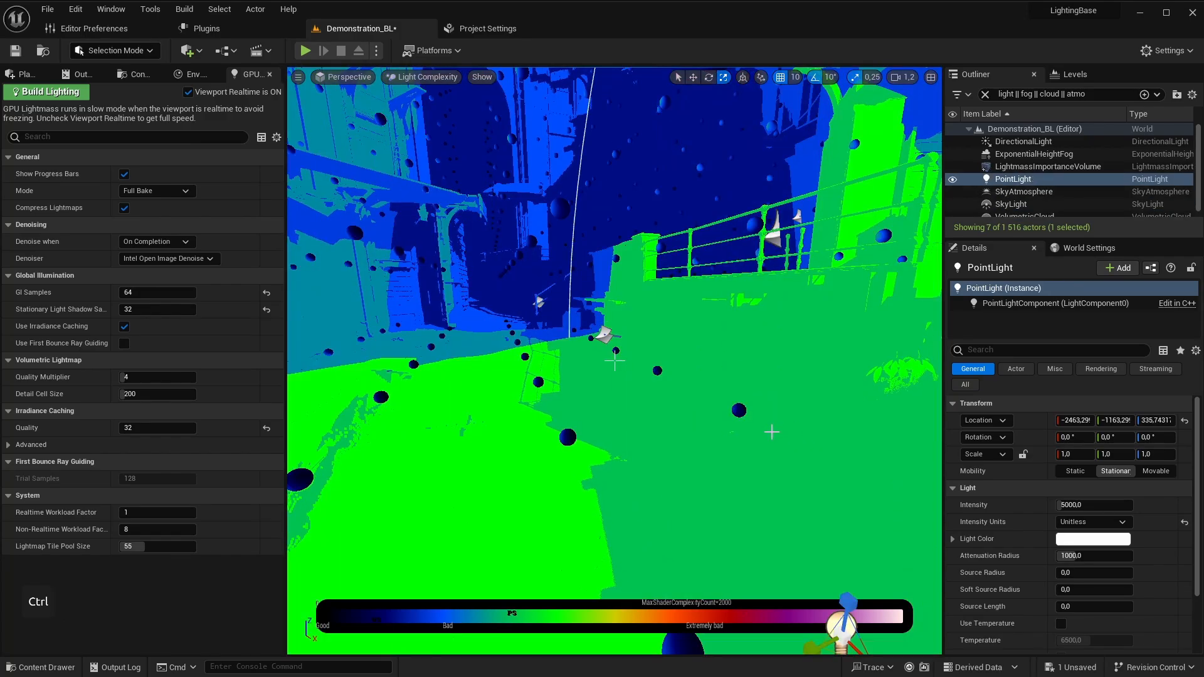
key(ctrl+z)
key(w)
right_drag(772, 432, 783, 408)
right_drag(615, 361, 614, 360)
key(s)
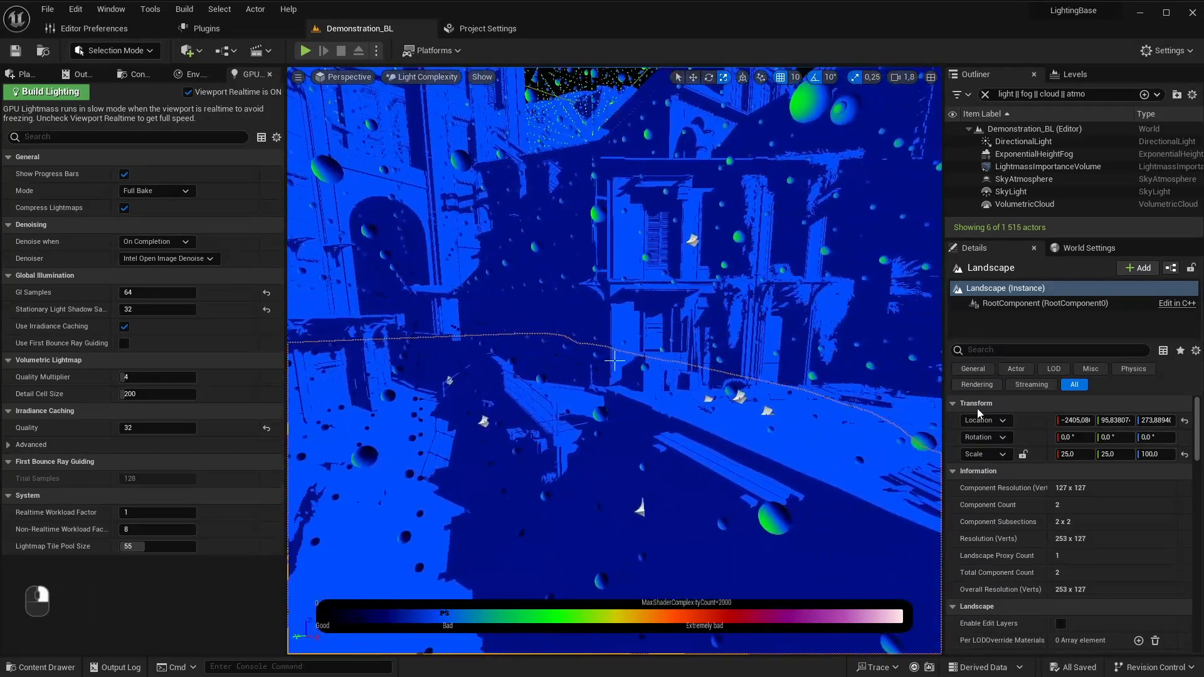
Step: Set the intensity of the DirectionalLight to 80000 lux
click(1024, 142)
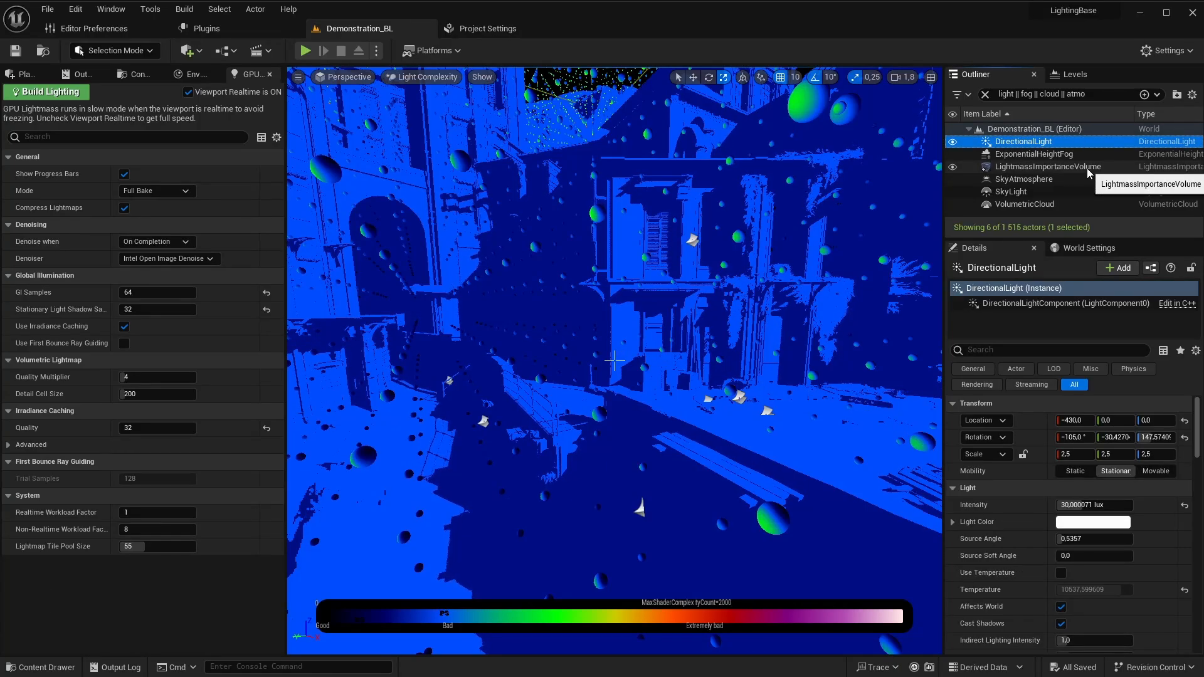
click(1088, 504)
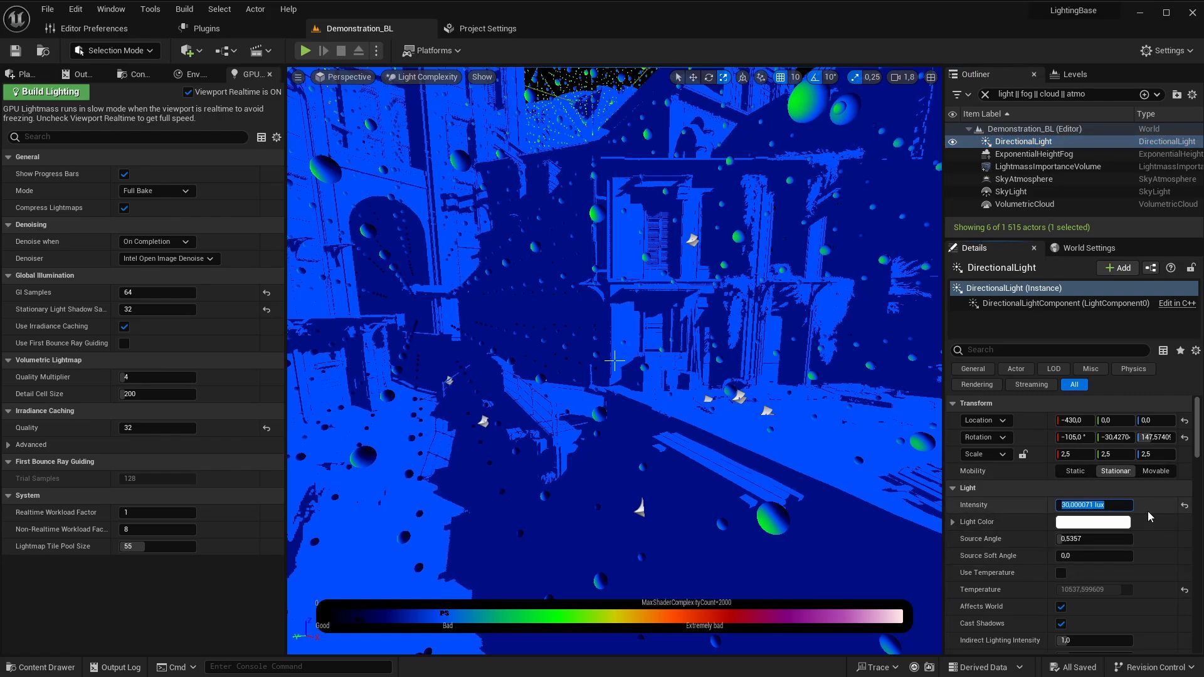
text(80000)
key(Return)
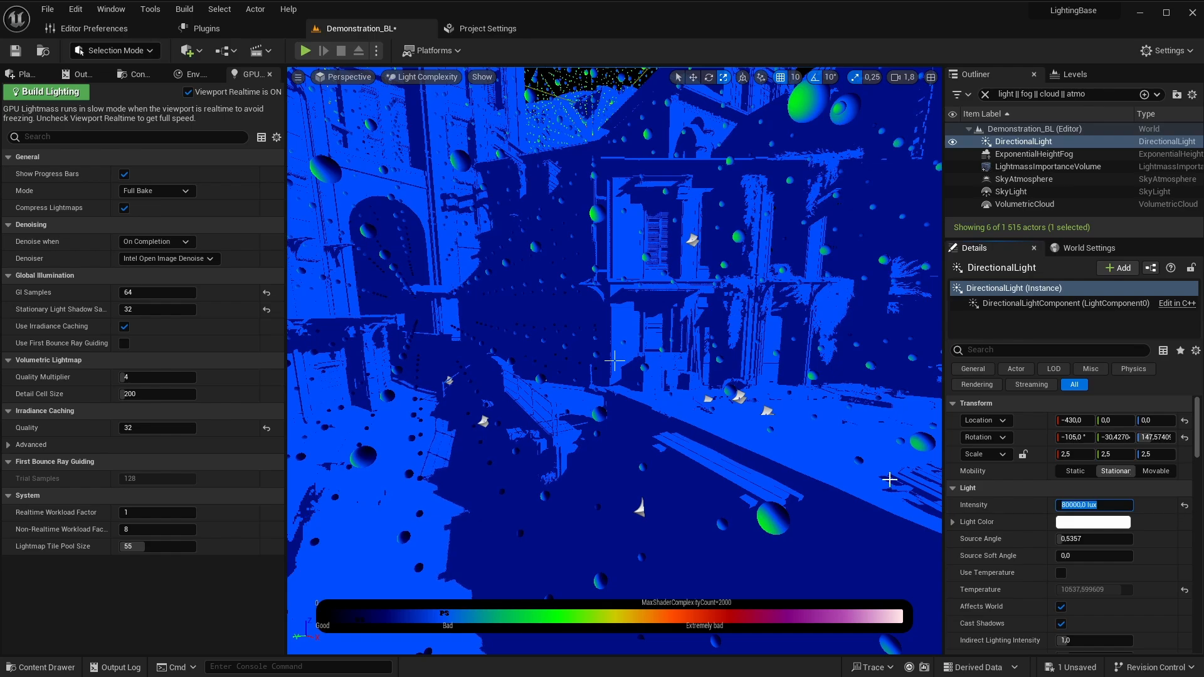
Step: Switch the viewport to Lit mode and build the GPU Lightmass lighting
key(s)
right_drag(614, 360, 614, 361)
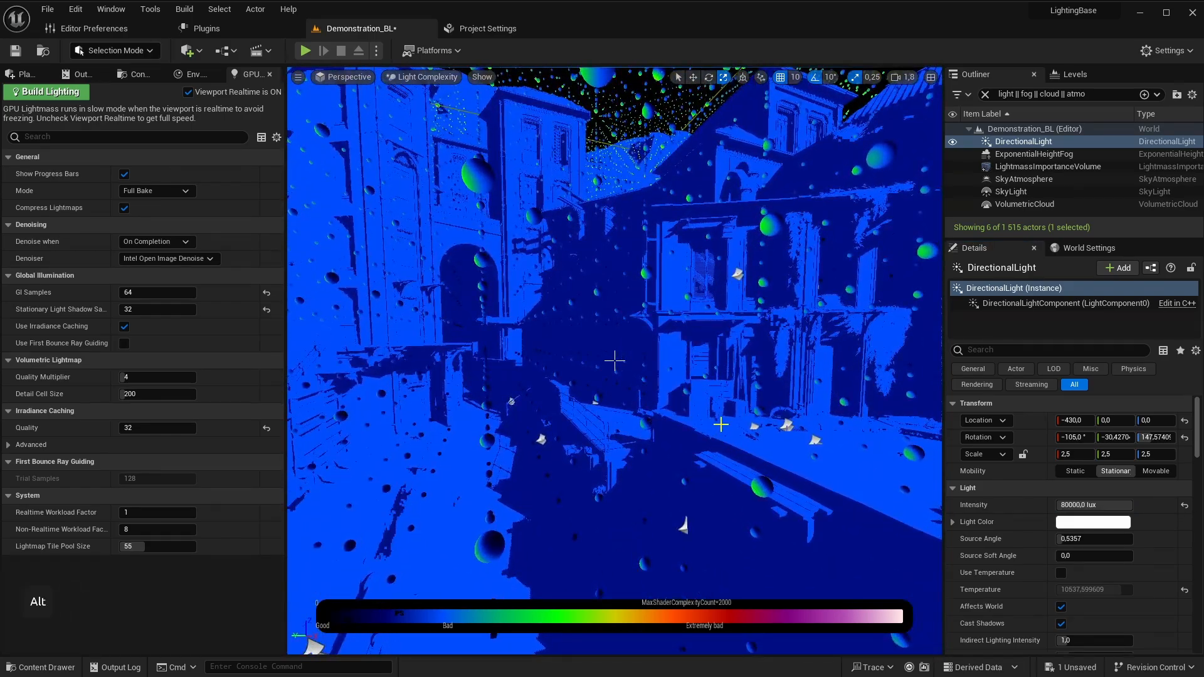
key(alt+4)
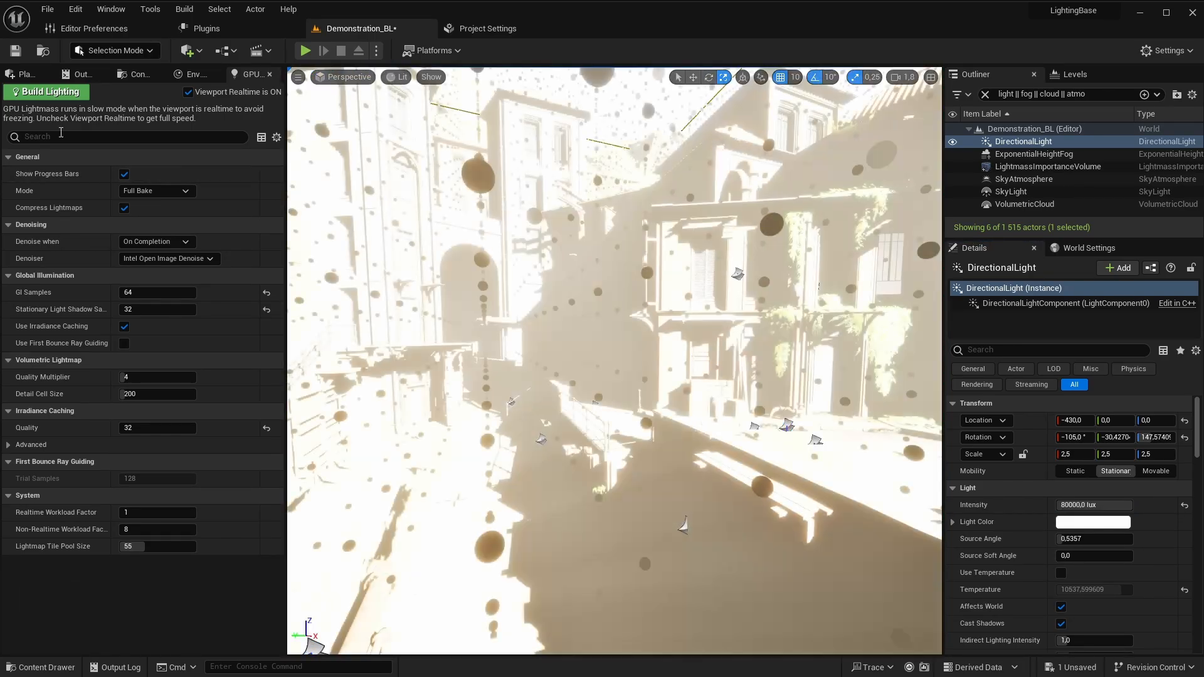
click(46, 93)
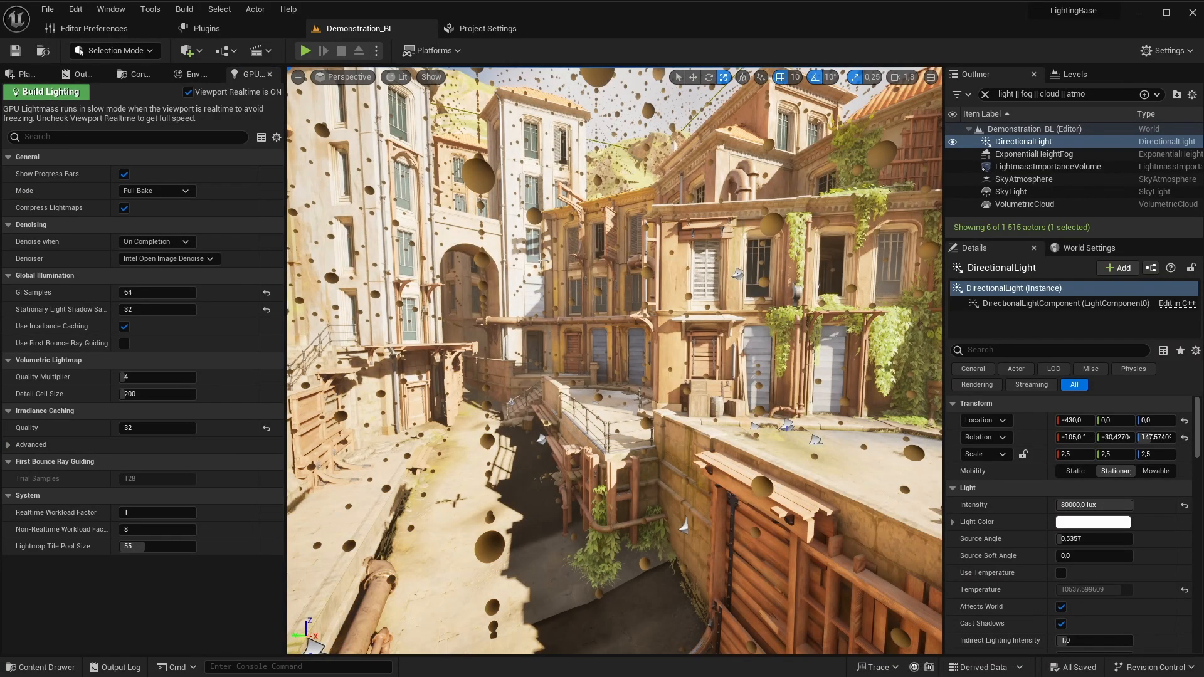
Step: Reset the viewport's show flags to their defaults and inspect the rebuilt lighting inside the building and along the street
key(w)
right_drag(541, 231, 541, 232)
click(433, 77)
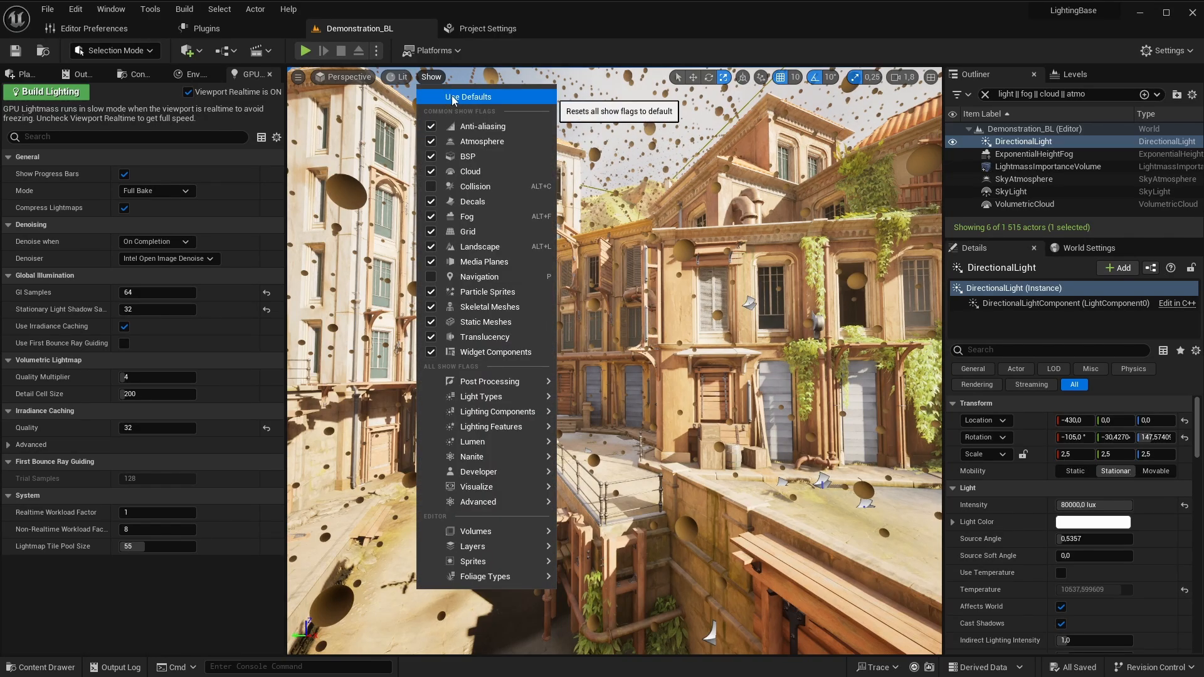
click(452, 97)
mouse_move(676, 316)
right_down()
mouse_move(712, 275)
mouse_move(734, 294)
mouse_move(702, 313)
mouse_move(740, 313)
mouse_move(683, 295)
right_up()
key(w)
key(w)
right_drag(614, 360, 865, 409)
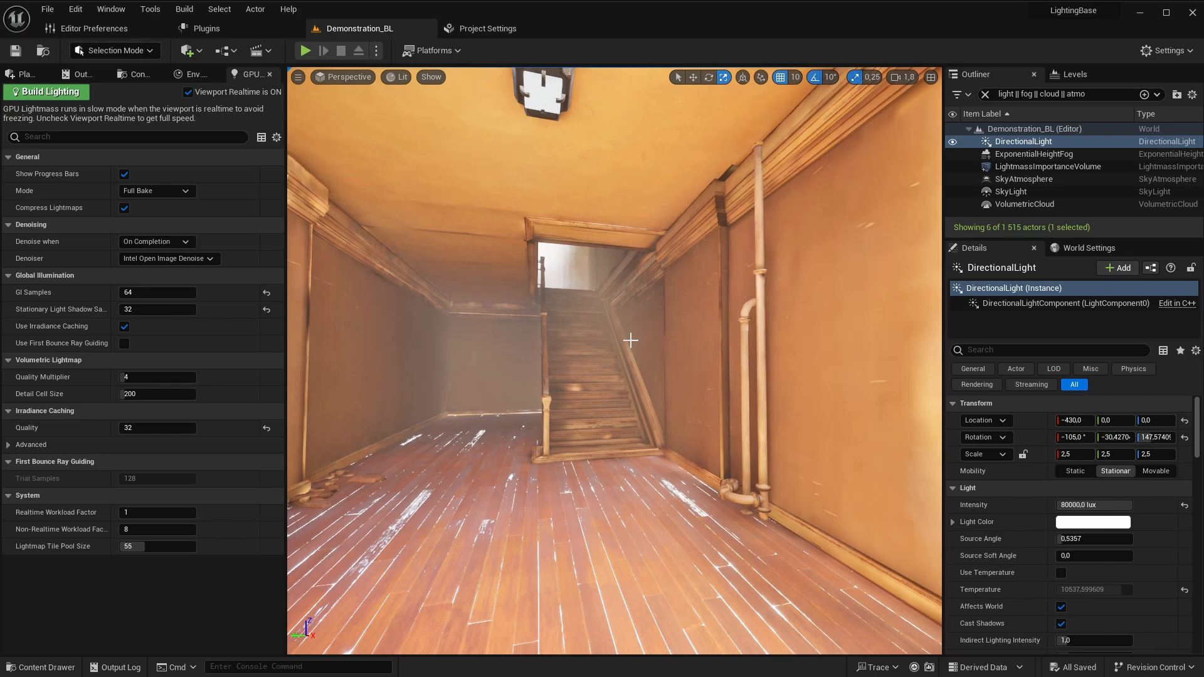
right_drag(630, 340, 694, 341)
key(a)
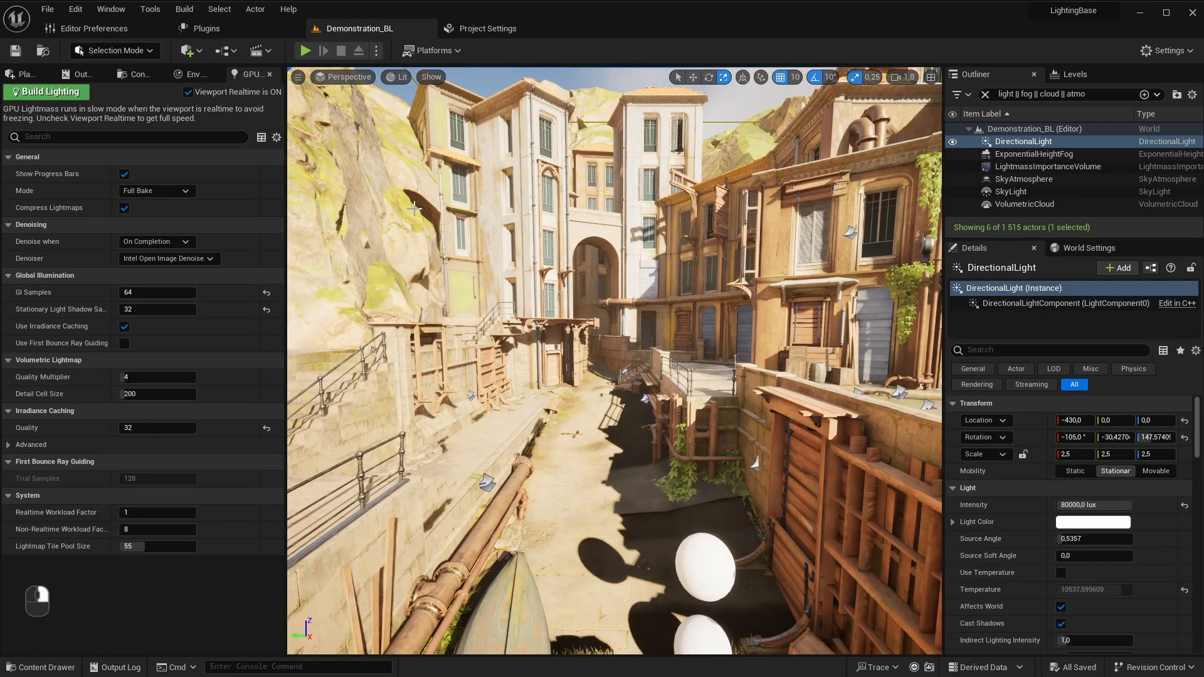
Step: Place a Post Process Volume in the courtyard and raise it to a Z location of 940
click(23, 74)
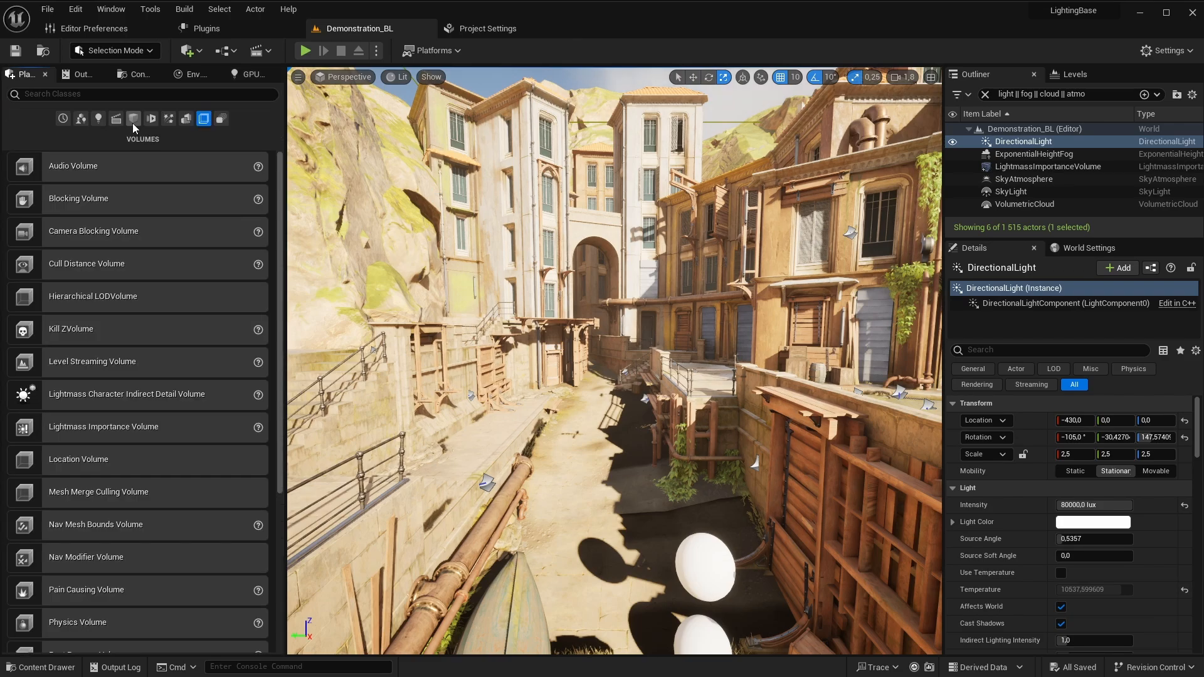
click(133, 119)
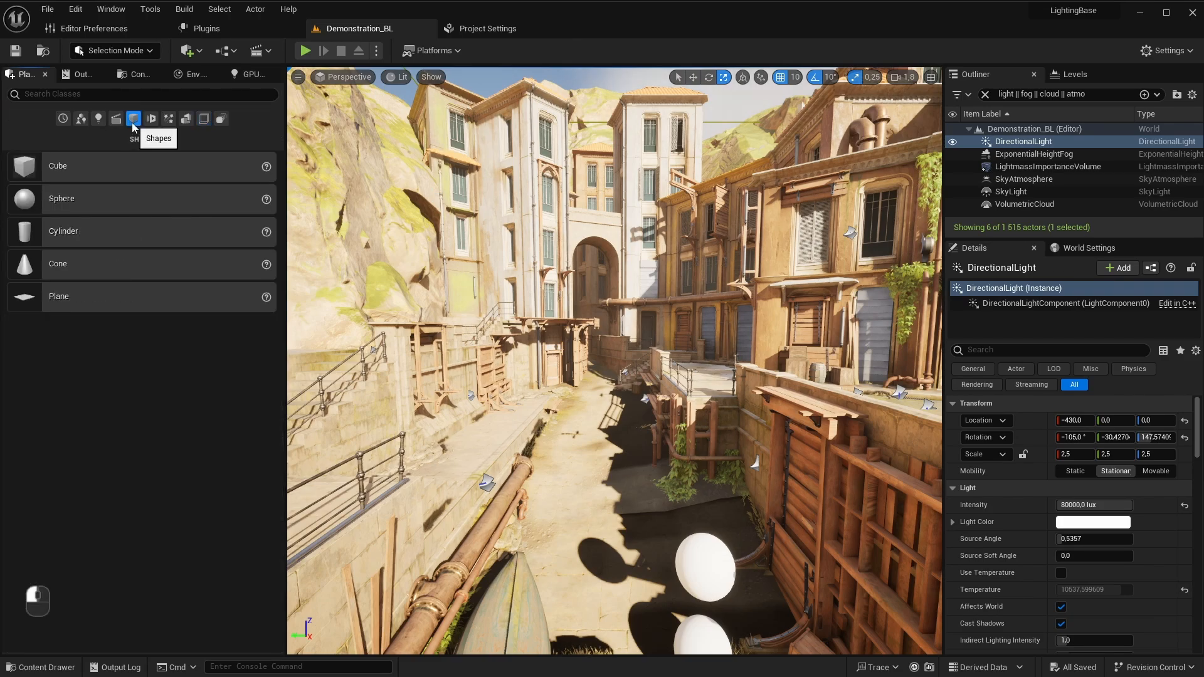
click(168, 119)
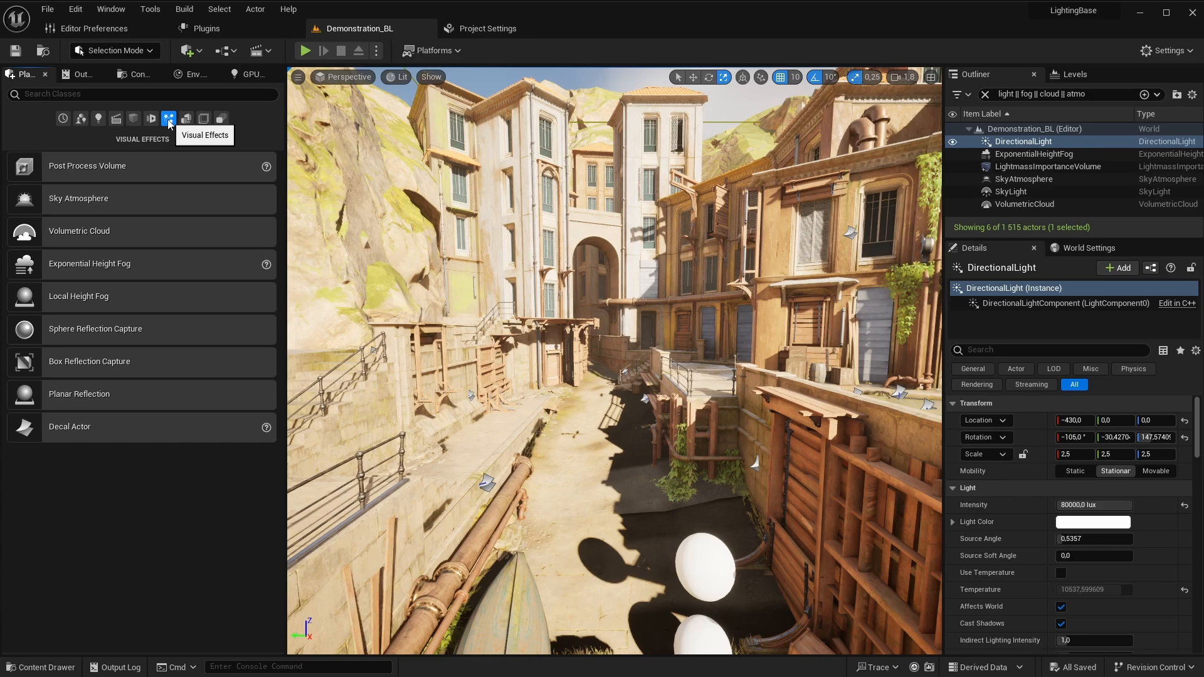
drag(87, 166, 636, 567)
key(w)
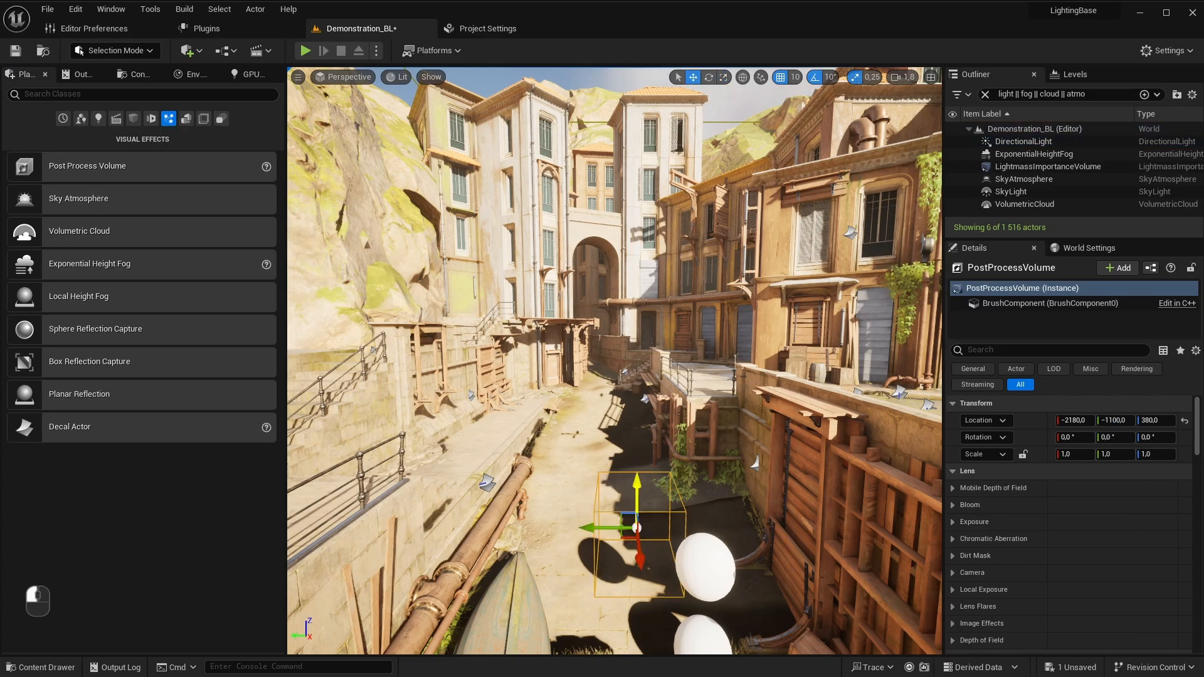
drag(637, 502, 638, 300)
Step: Override the post process volume's exposure with Manual metering mode and an Exposure Compensation of -15
key(w)
right_drag(638, 299, 746, 283)
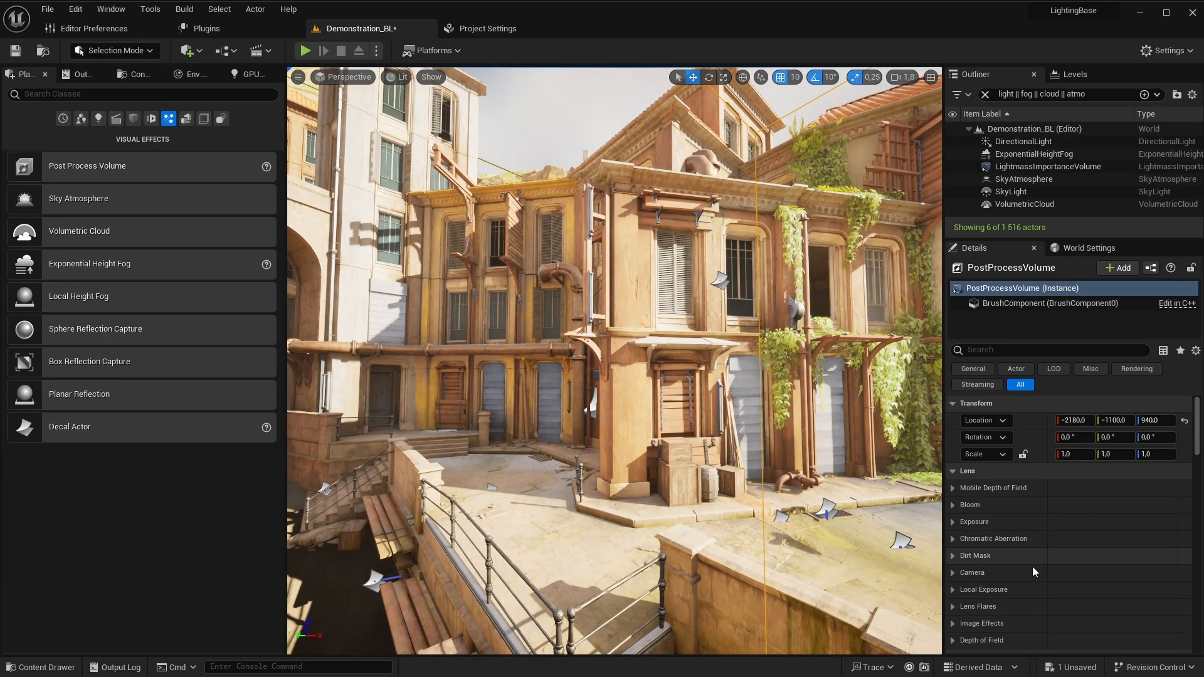
click(951, 521)
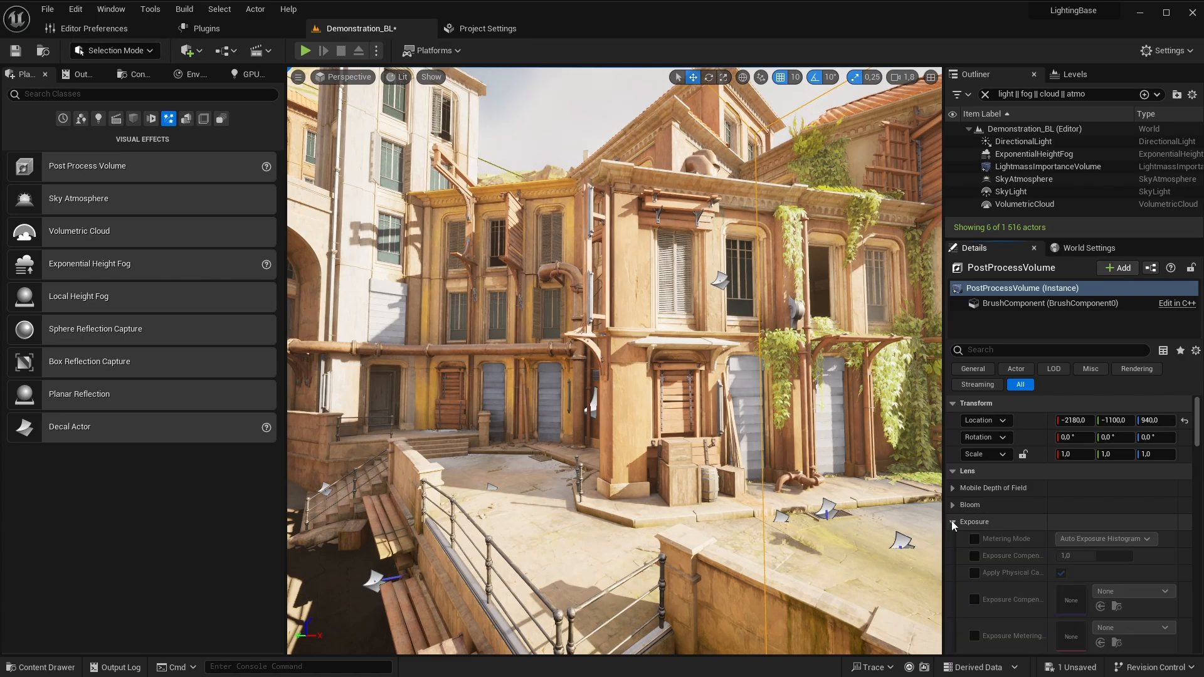
click(974, 539)
click(973, 555)
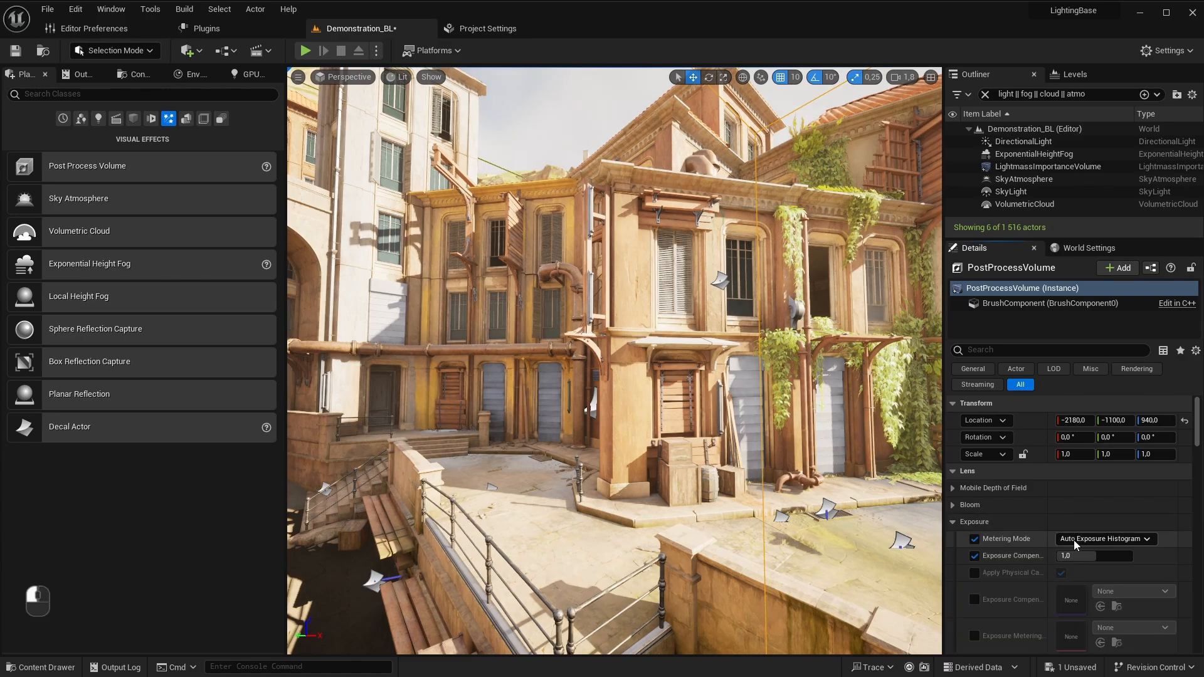
click(1073, 540)
click(1073, 576)
click(1094, 555)
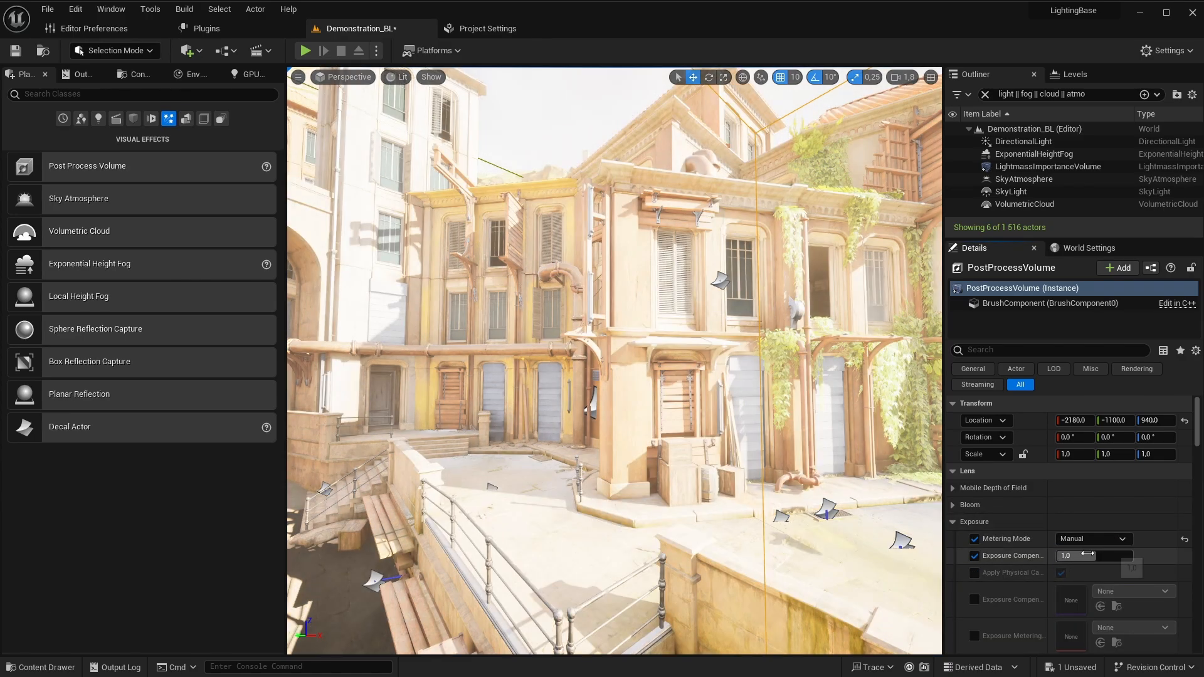
text(-15)
key(Return)
Step: Examine how the scene's exposure differs inside and outside the post process volume's bounds
scroll(614, 361, down, 8)
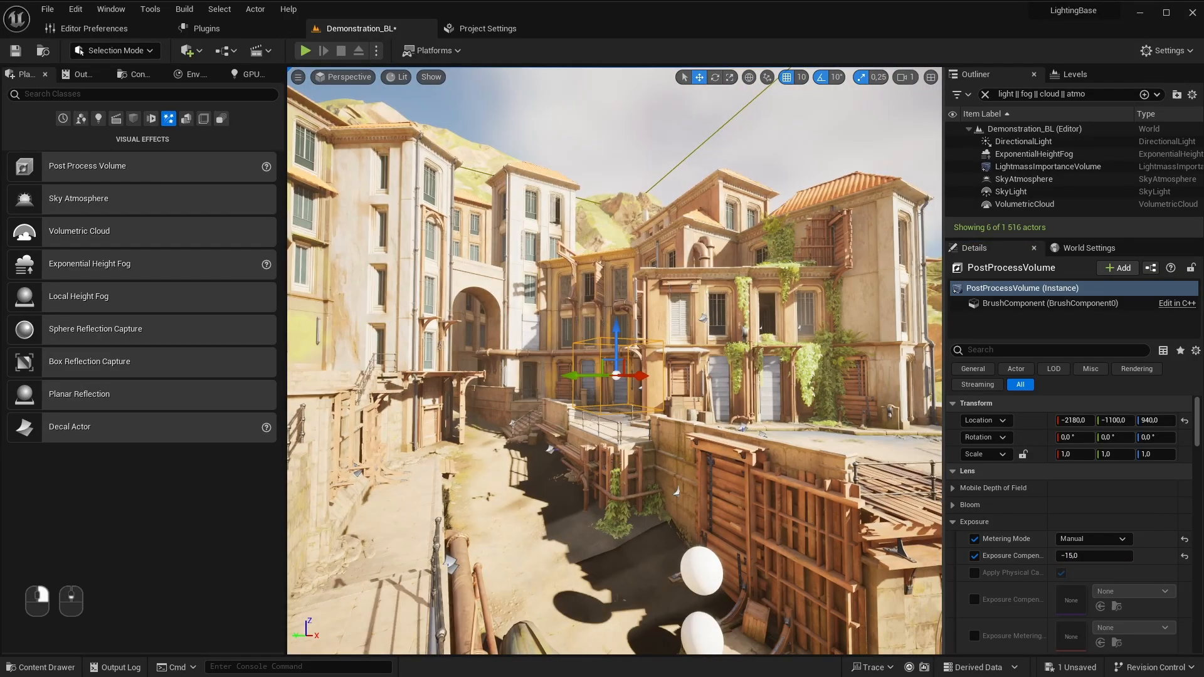
scroll(614, 360, up, 2)
right_drag(614, 361, 719, 451)
key(d)
key(s)
key(w)
key(w)
key(w)
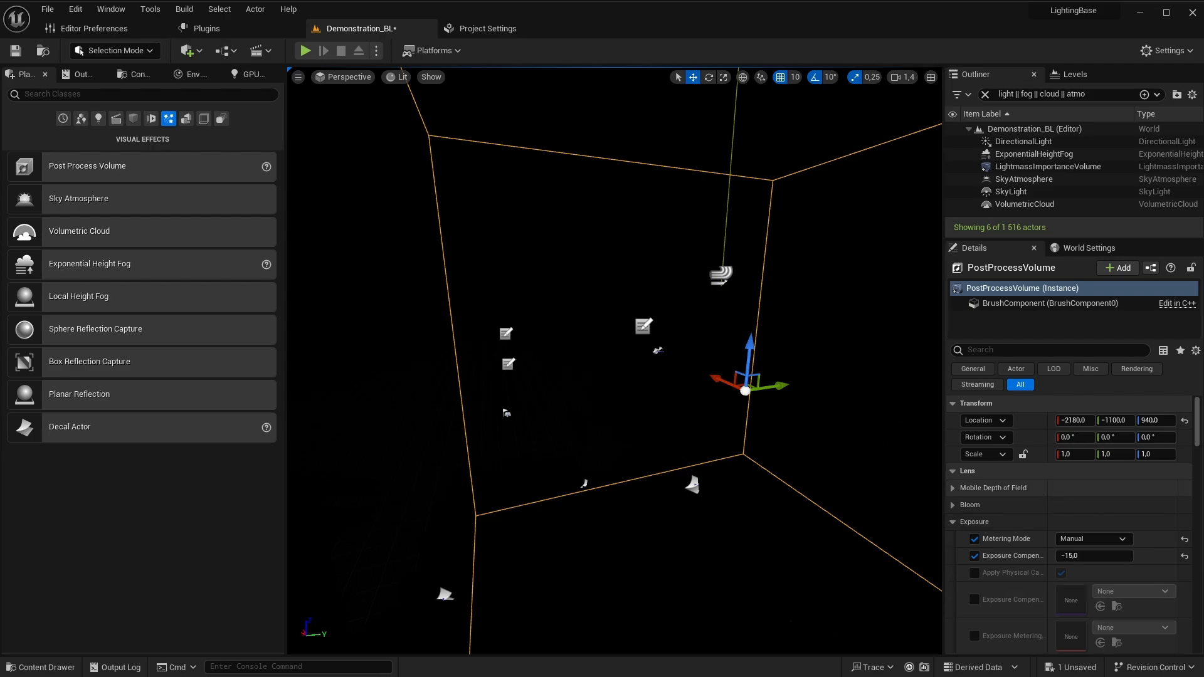
drag(798, 431, 797, 498)
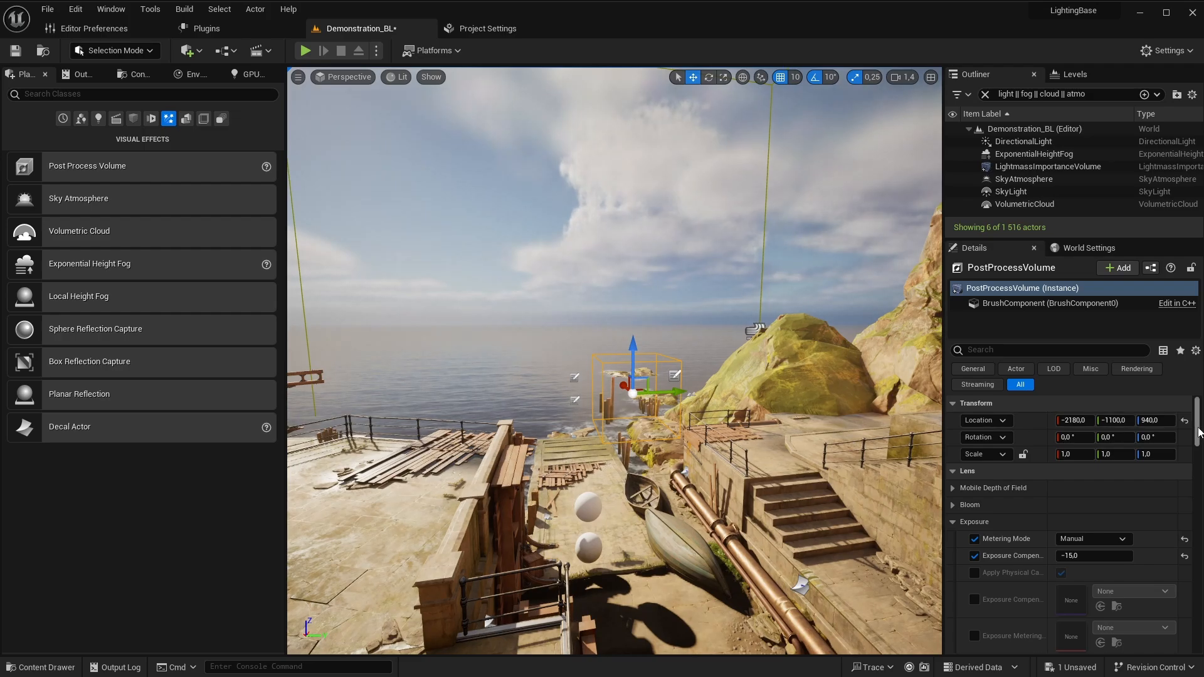
Step: Enable Infinite Extent (Unbound) on the post process volume so it affects the whole level
click(980, 349)
text(infi)
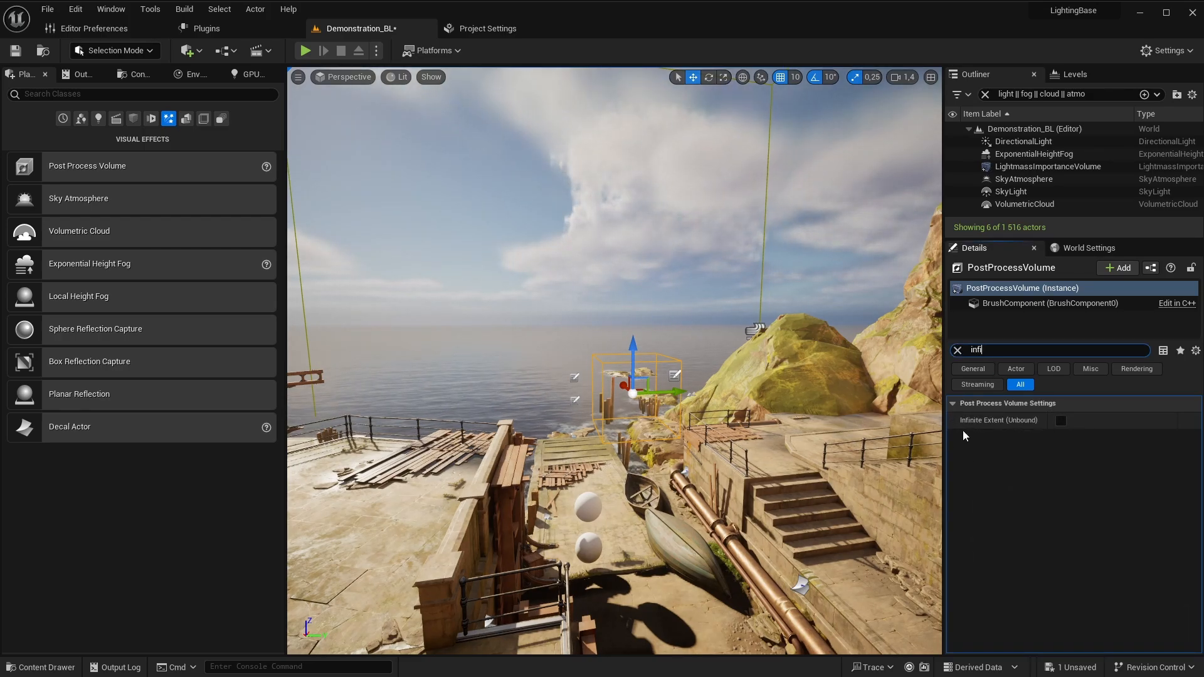
click(1060, 421)
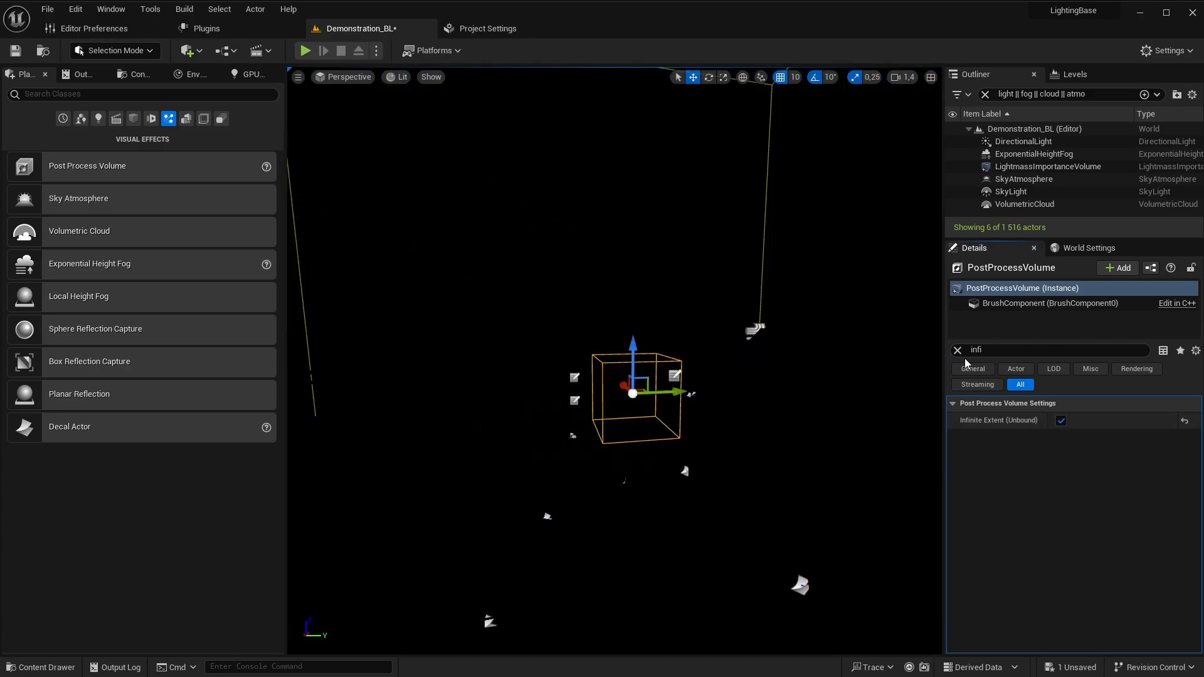
click(956, 350)
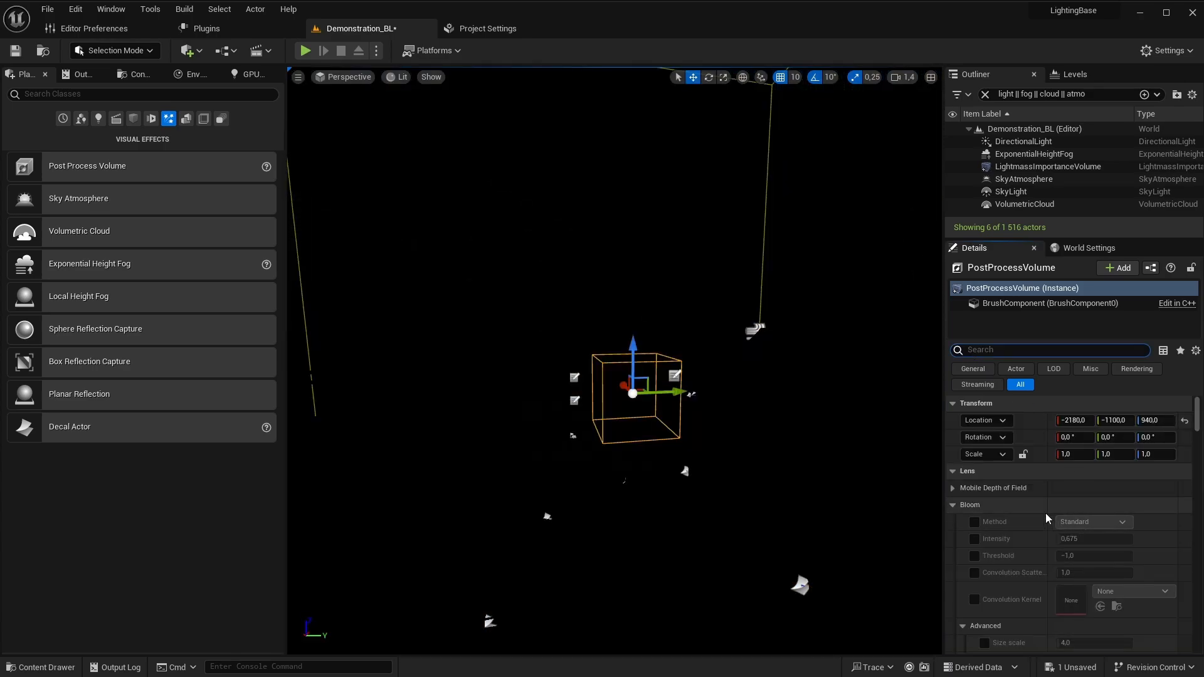
Step: Set the post process volume's Exposure Compensation to -1.5, judging the exposure against the sea view and the buildings
scroll(1045, 512, down, 10)
scroll(1044, 507, down, 6)
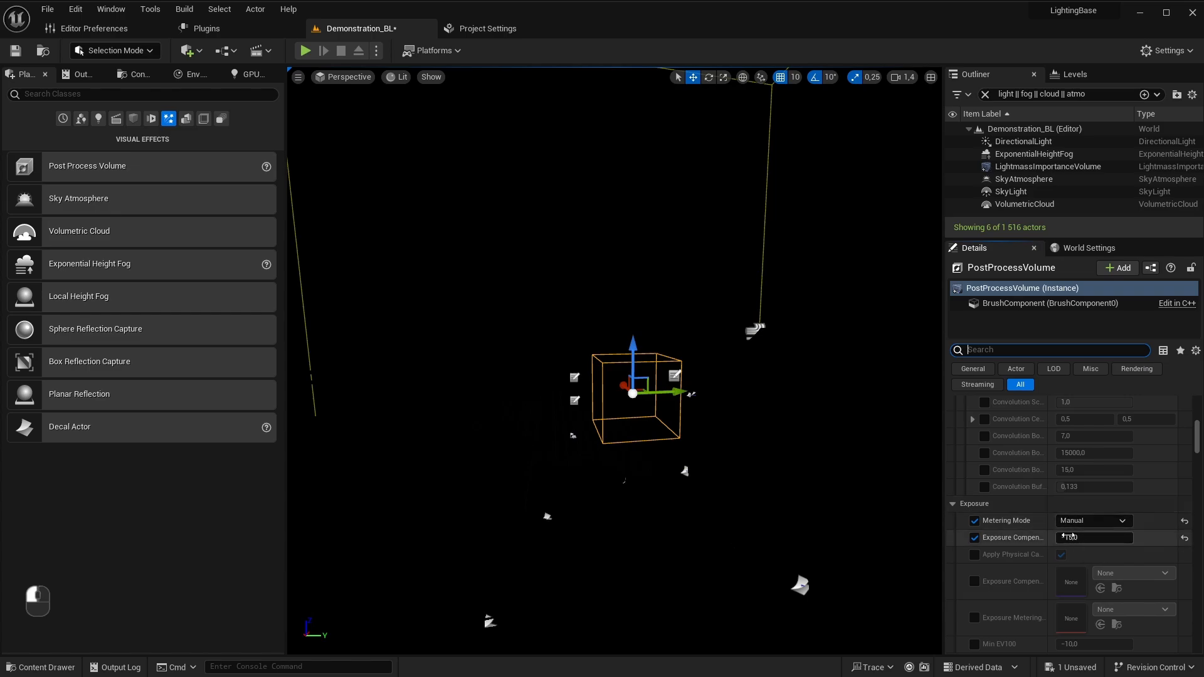
mouse_move(1066, 538)
mouse_down()
mouse_move(1041, 537)
mouse_move(1104, 537)
mouse_move(1081, 538)
mouse_up()
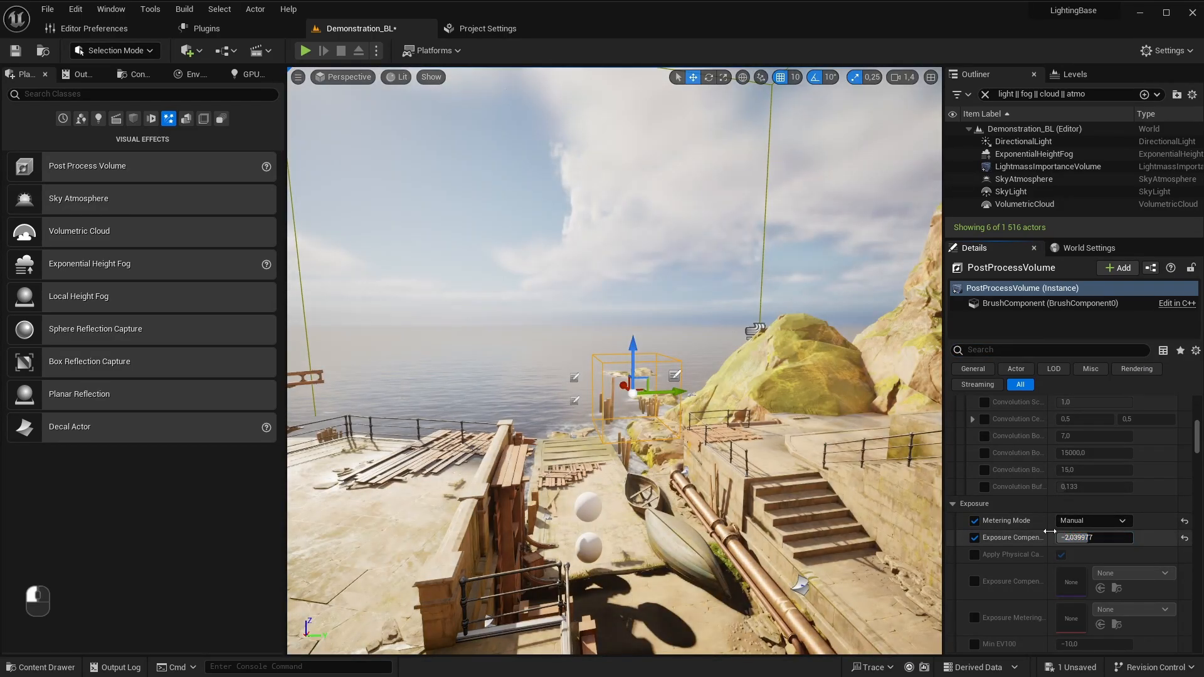
right_drag(615, 376, 891, 351)
key(d)
key(s)
key(a)
click(1085, 537)
text(-)
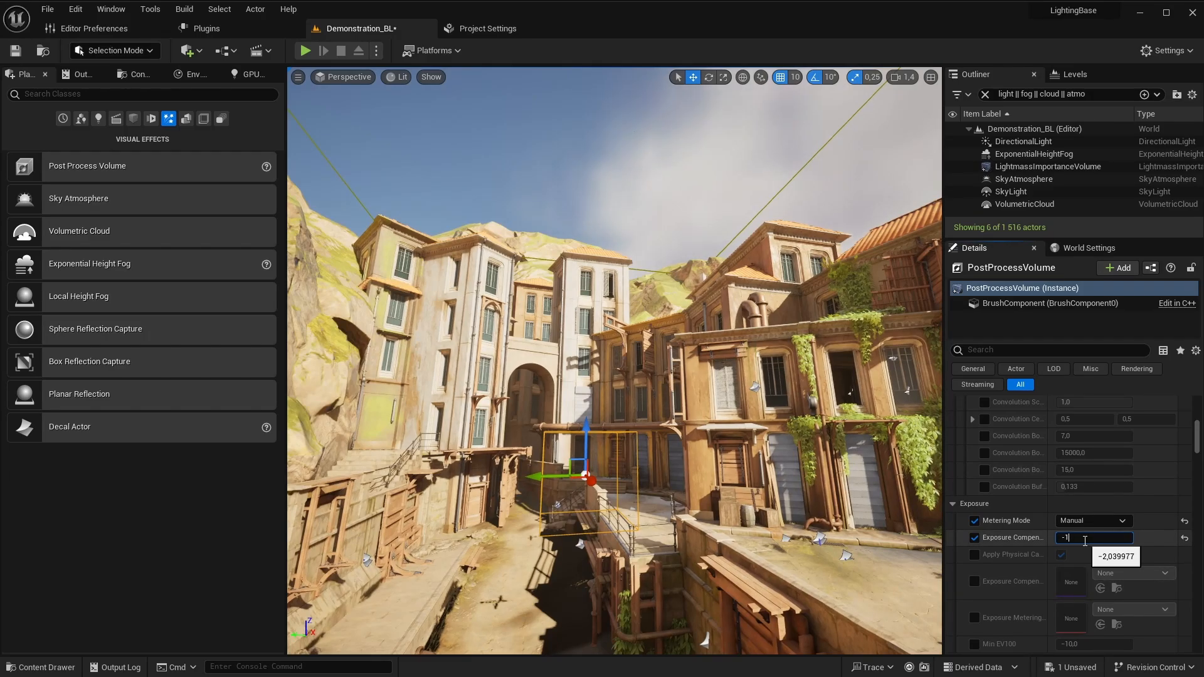
text(1.5)
key(Return)
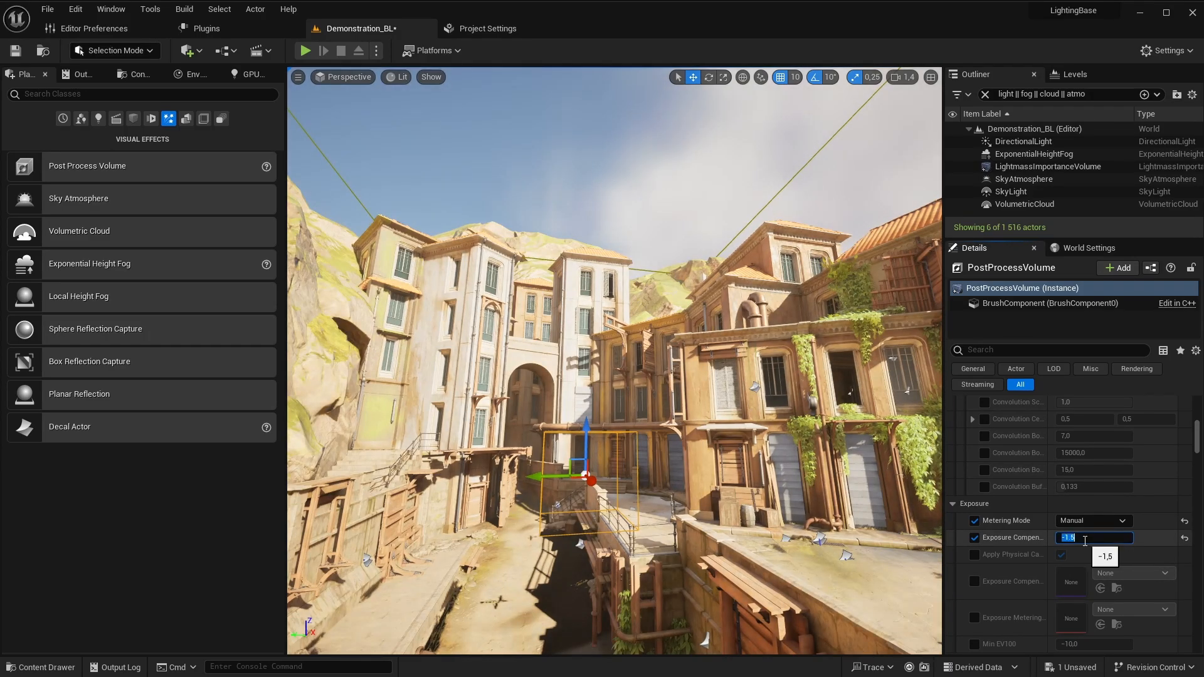
Step: Place a Point Light above the wooden floor inside the dark building
key(w)
key(d)
right_drag(753, 402, 583, 473)
scroll(902, 401, down, 2)
key(w)
key(w)
key(w)
key(a)
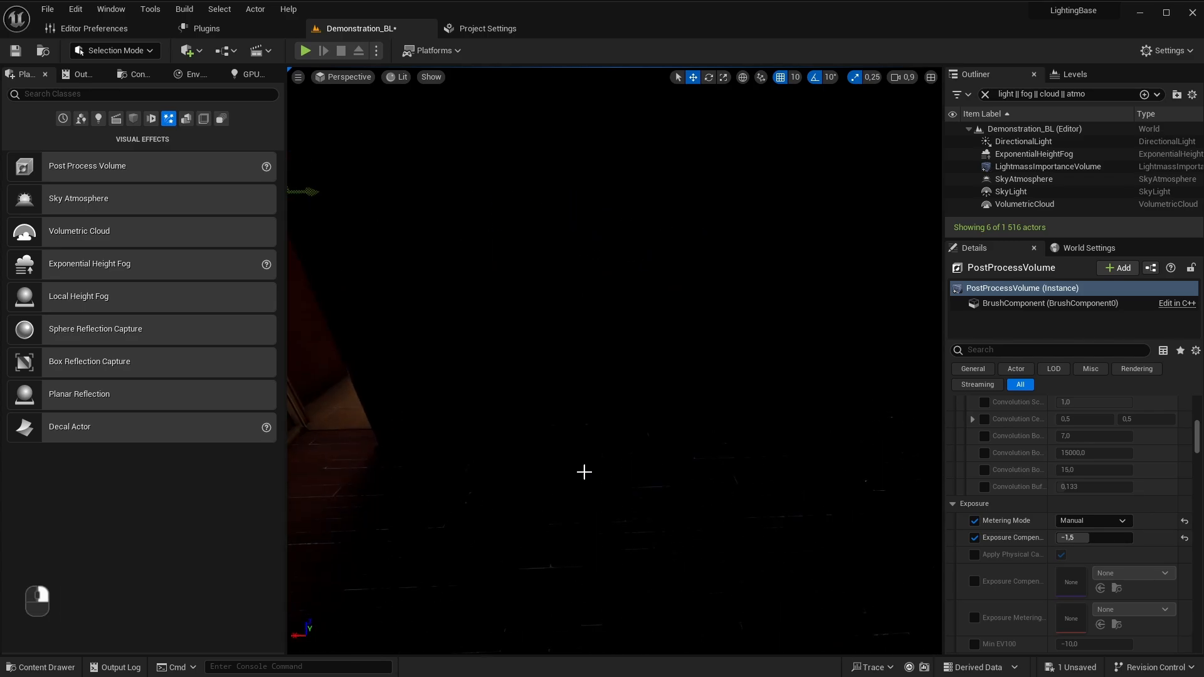
click(98, 120)
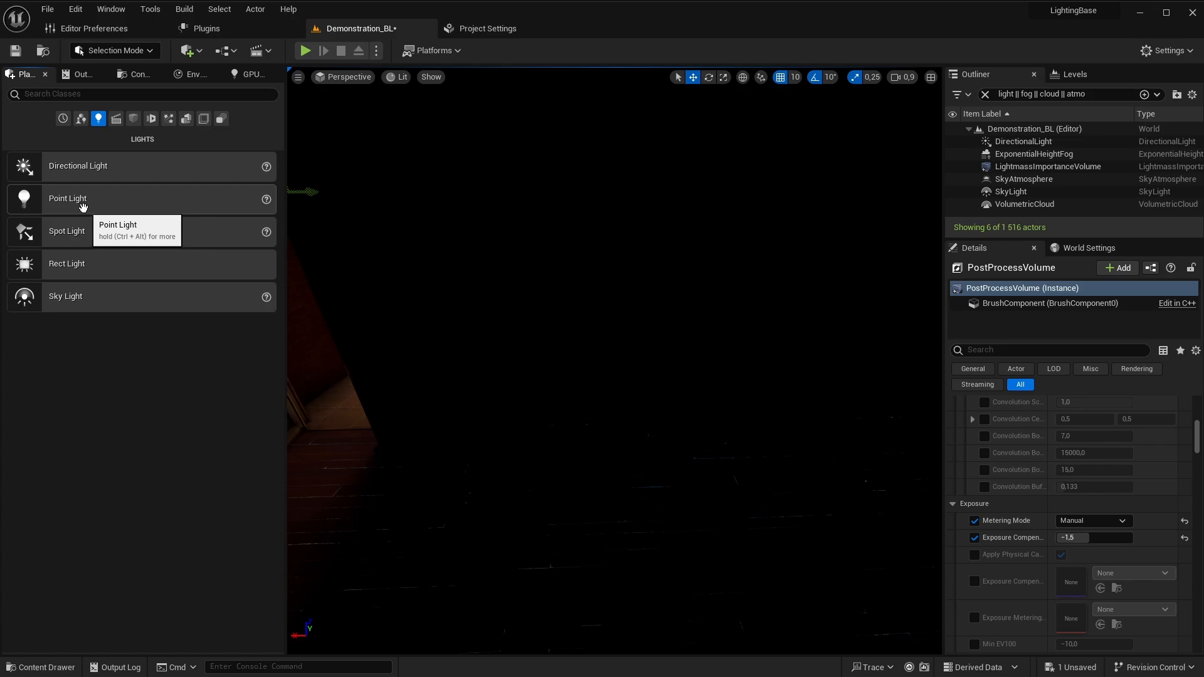
drag(82, 207, 736, 486)
key(w)
right_drag(736, 486, 737, 486)
key(s)
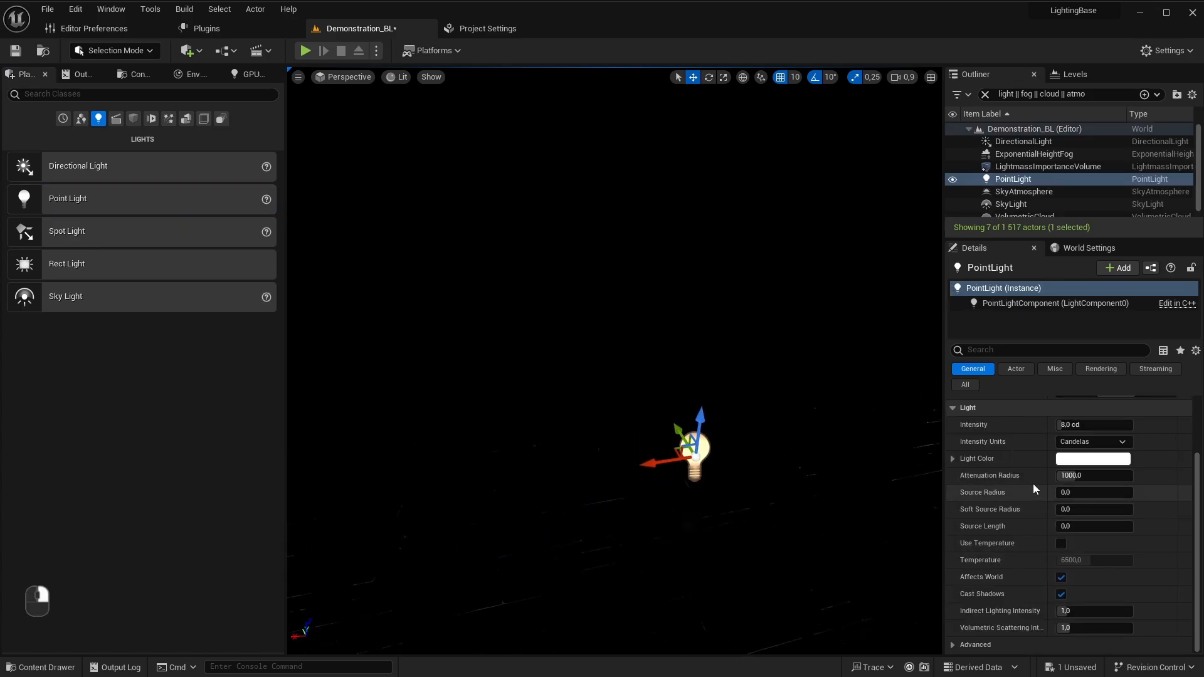
Step: Switch the point light's Intensity Units to Lumens and set its Intensity to 1600 lm
click(1067, 425)
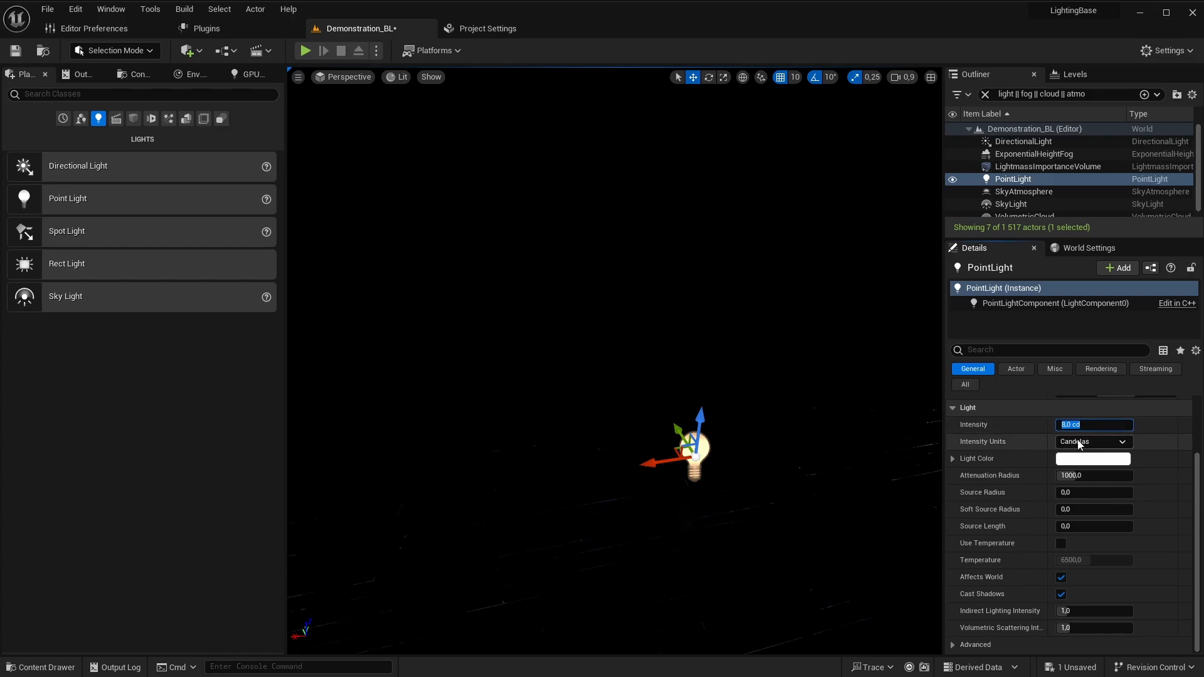
click(1094, 442)
click(1091, 479)
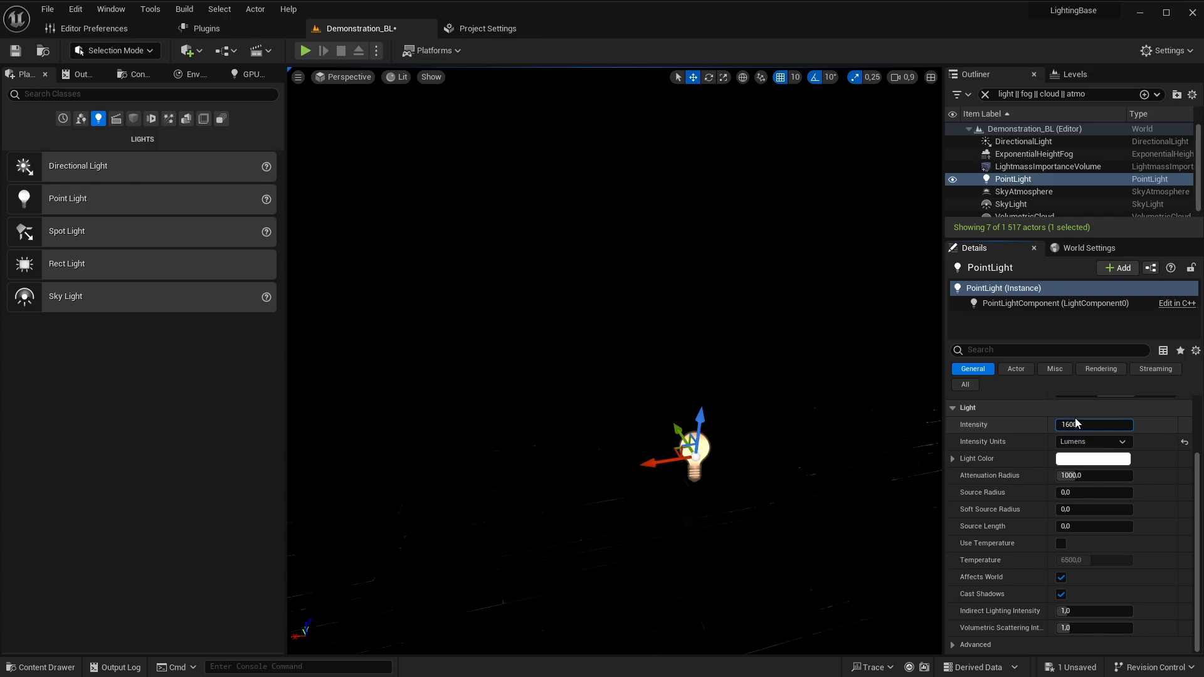
key(Return)
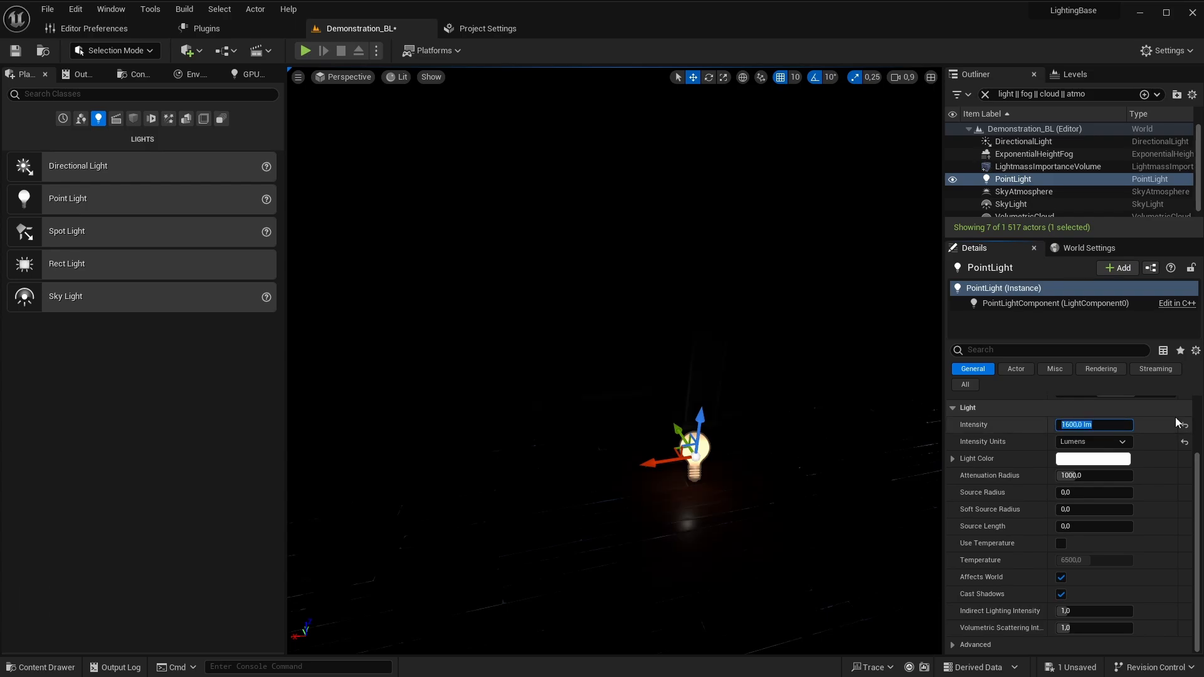
Step: Compare the point light's visible brightness in the dark interior with the sunlit exterior
right_drag(927, 388, 941, 432)
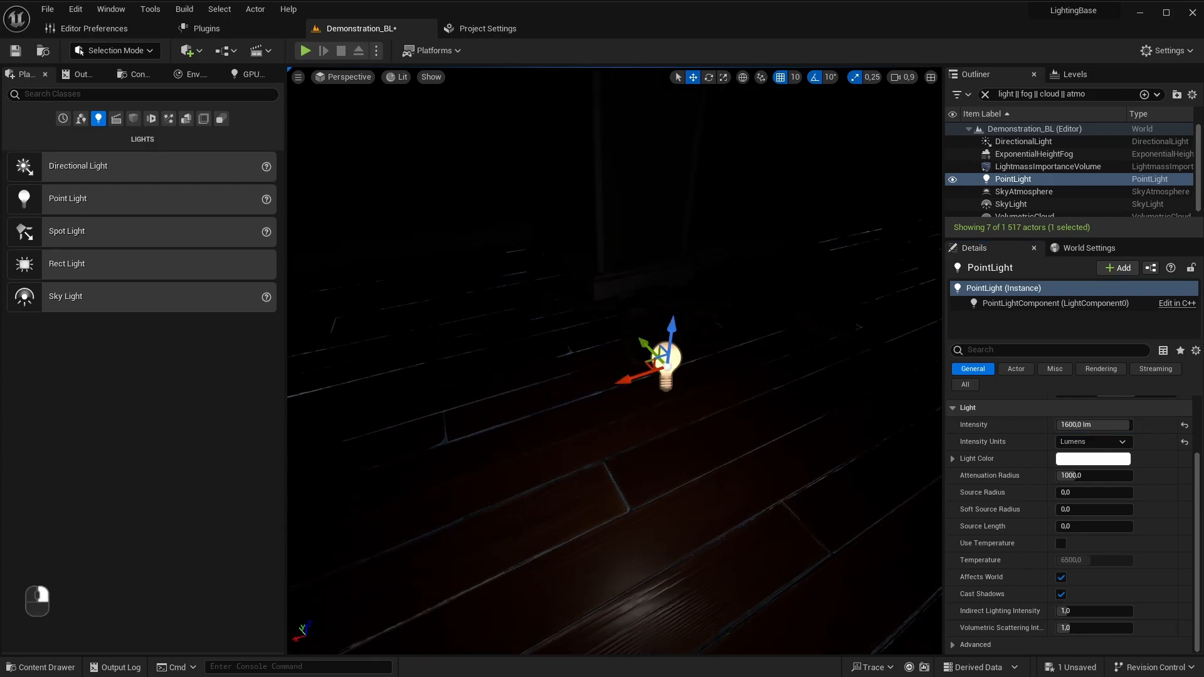
mouse_move(750, 409)
right_down()
mouse_move(729, 399)
mouse_move(739, 400)
right_up()
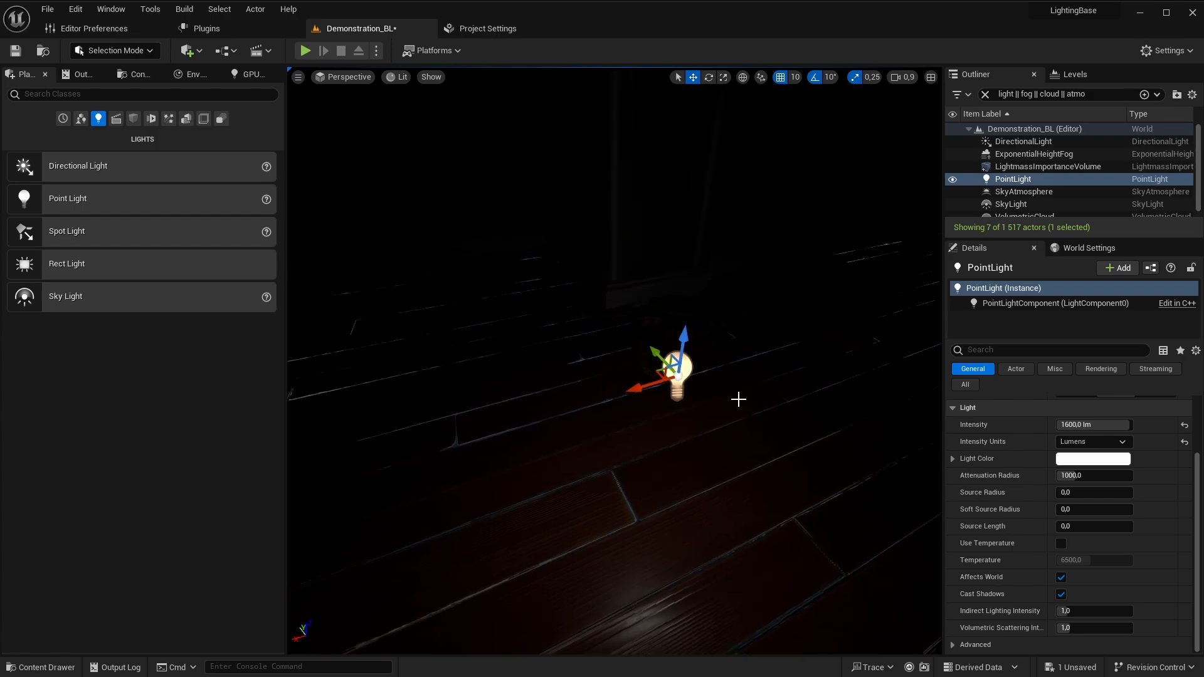
right_drag(739, 399, 706, 425)
key(s)
scroll(739, 400, up, 3)
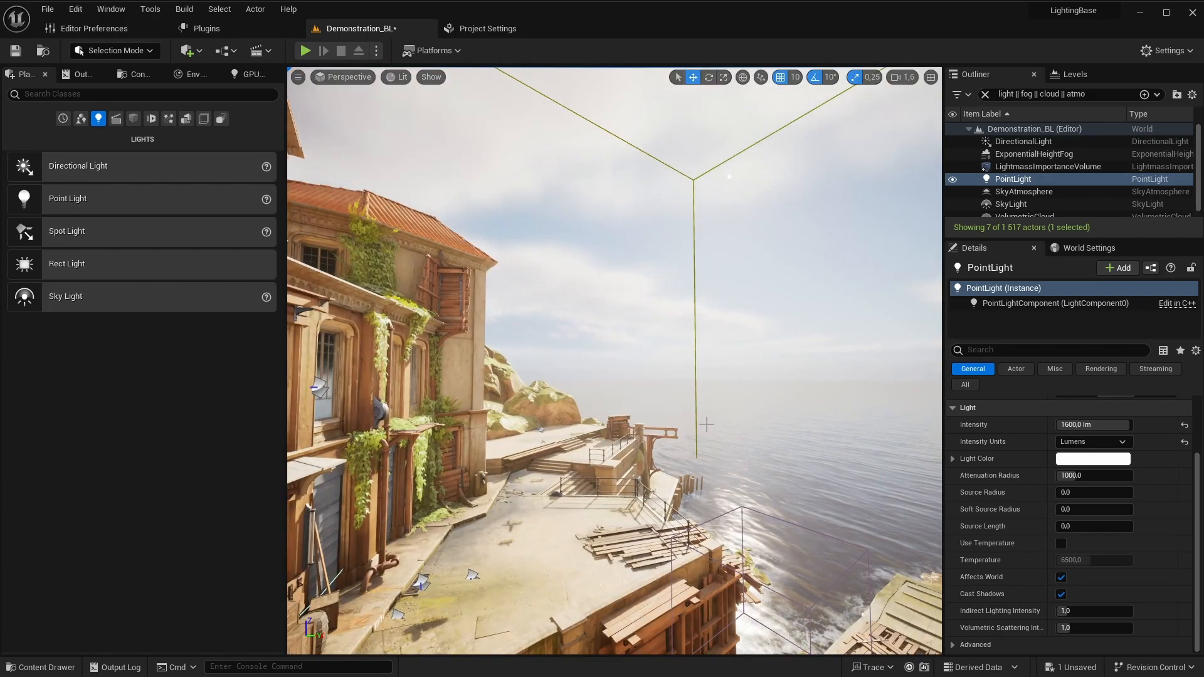
key(w)
right_drag(726, 422, 684, 481)
scroll(684, 482, down, 2)
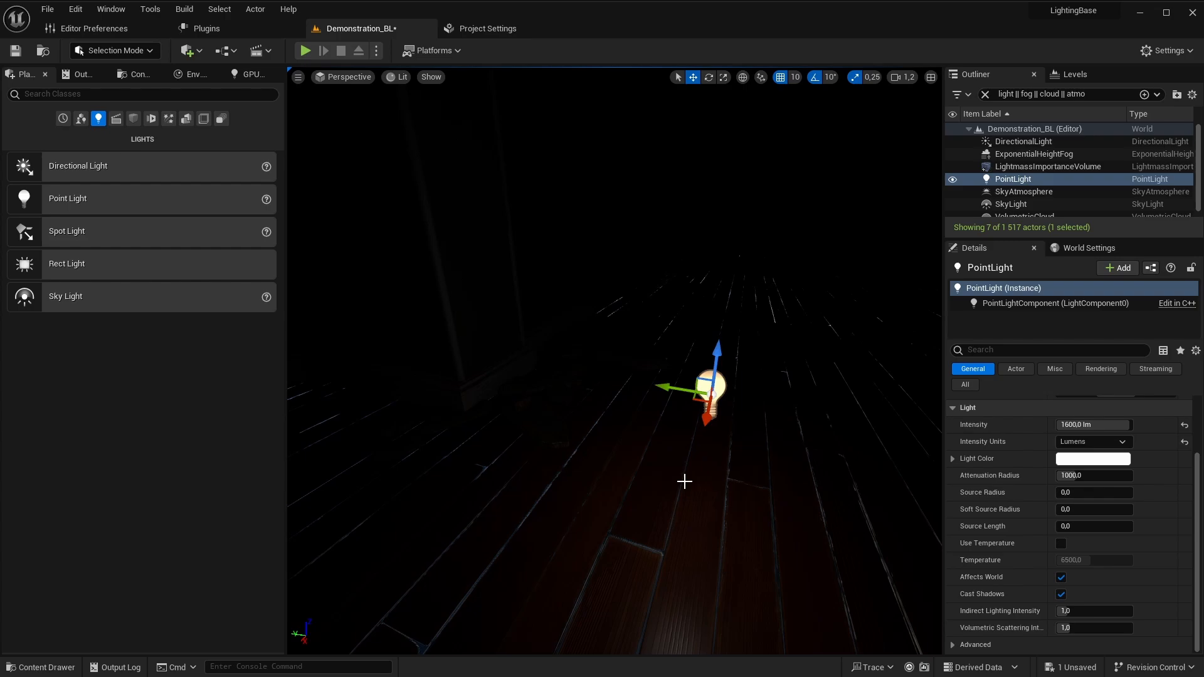
right_drag(684, 481, 699, 439)
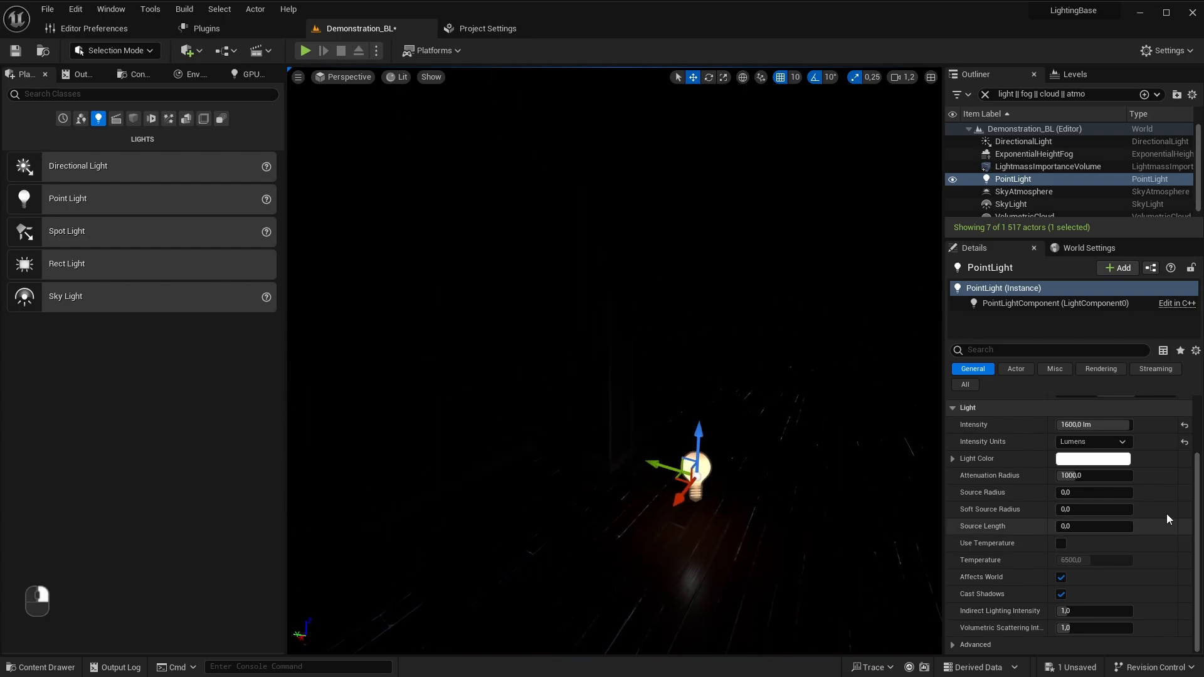
Step: Set the point light's Intensity to 16000 lm
click(1064, 430)
click(1119, 425)
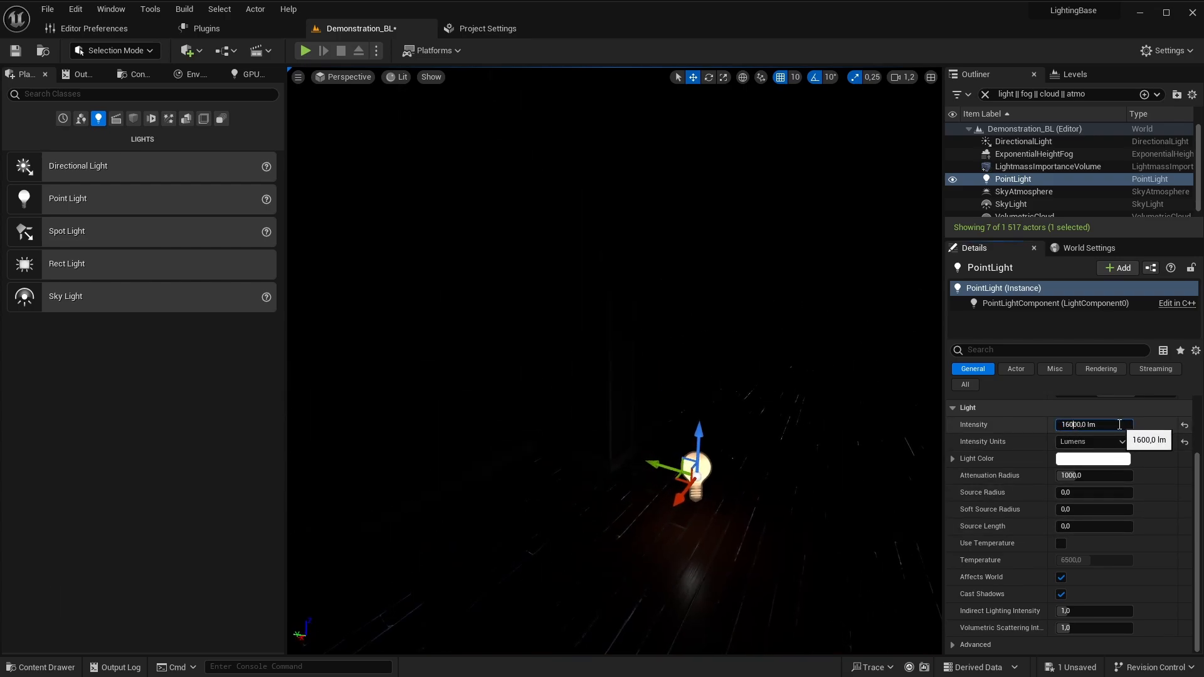
text(0)
key(Return)
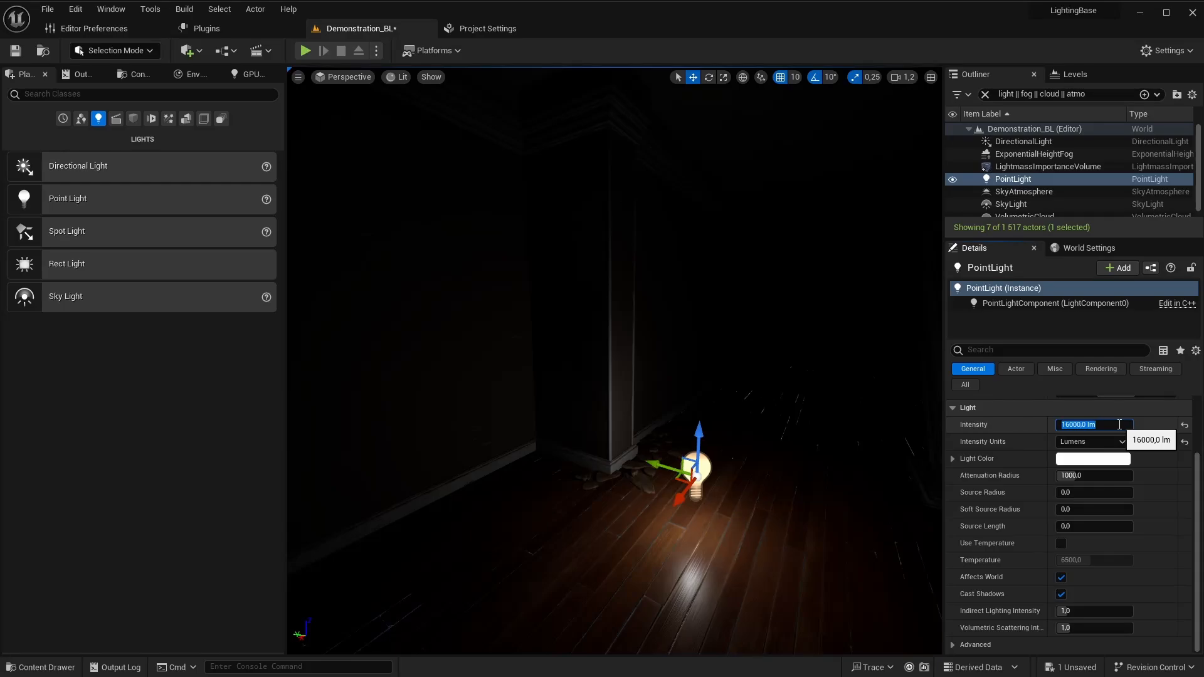
Step: Raise the point light slightly higher above the wooden floor
key(a)
mouse_move(687, 405)
right_down()
mouse_move(671, 405)
mouse_move(687, 406)
right_up()
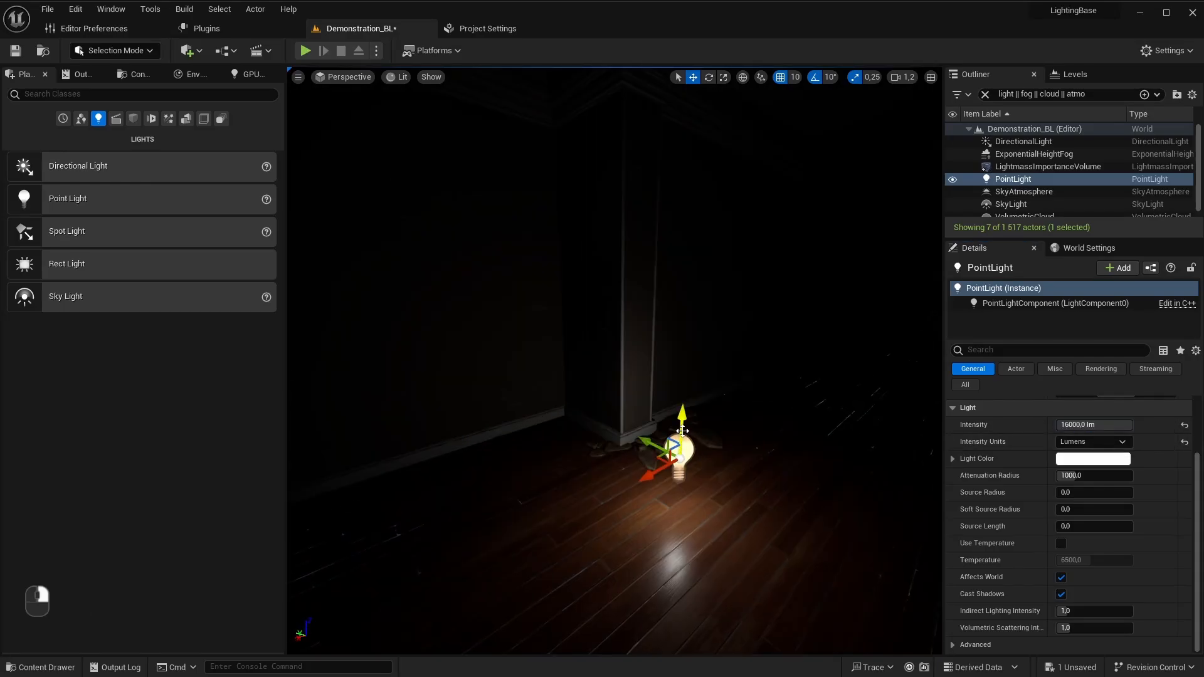
drag(688, 405, 687, 365)
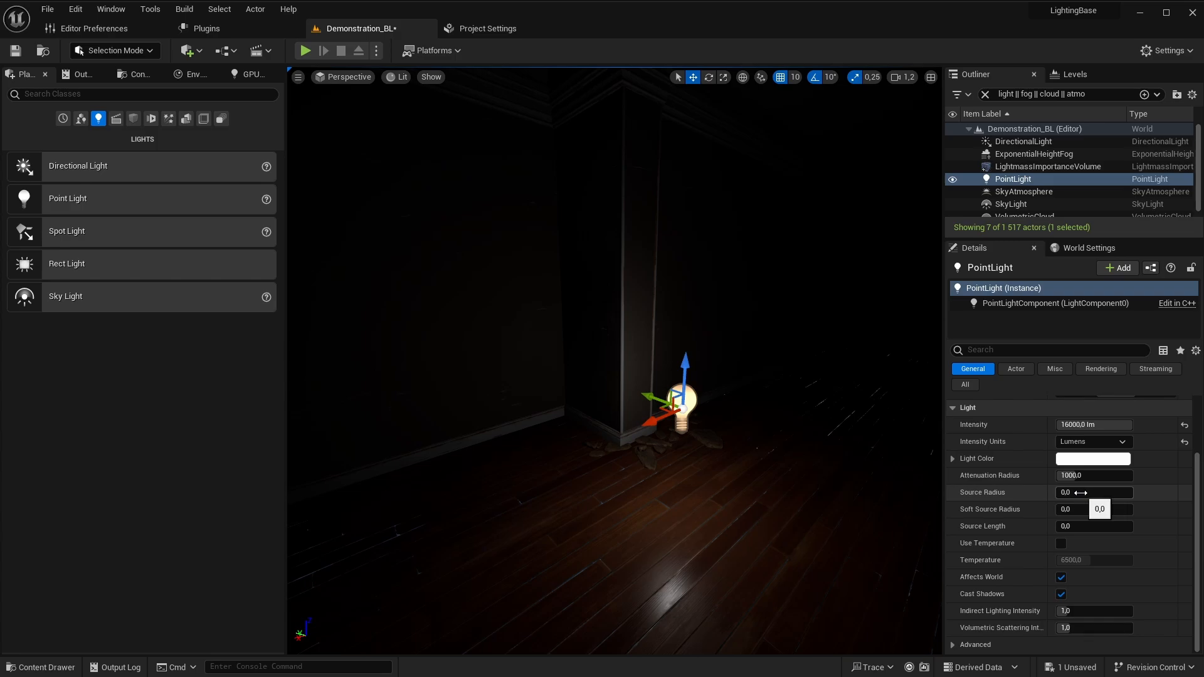
Step: Change the point light's Light Color to a pale green
click(1093, 460)
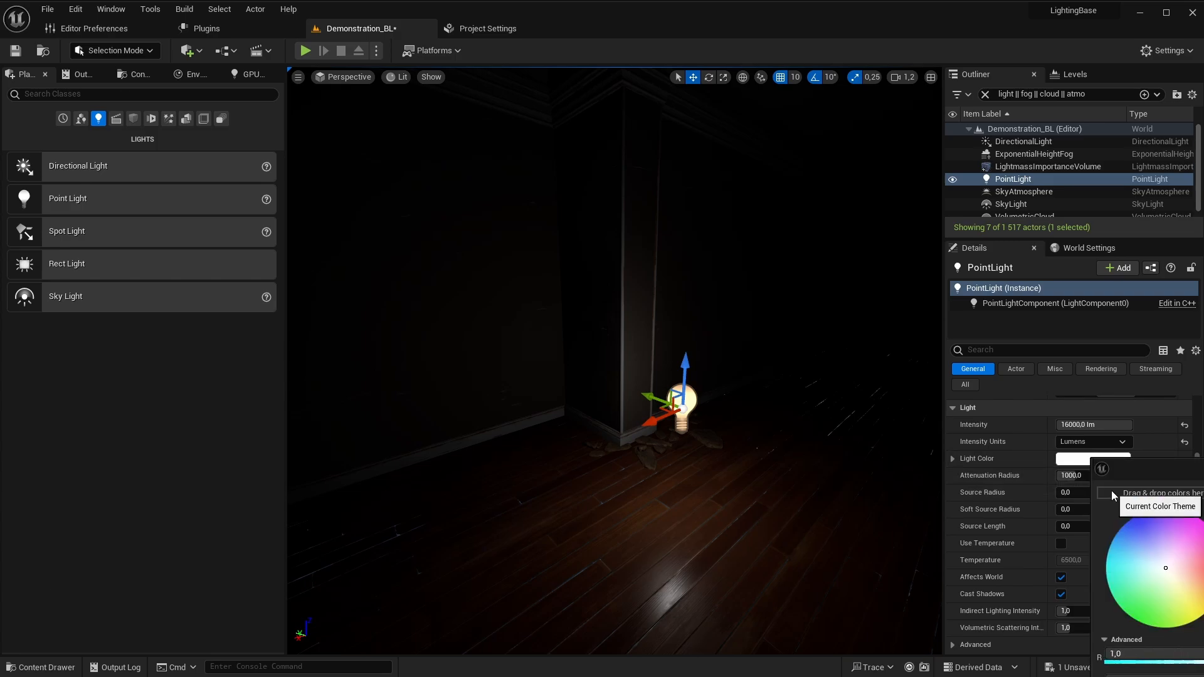
click(1152, 563)
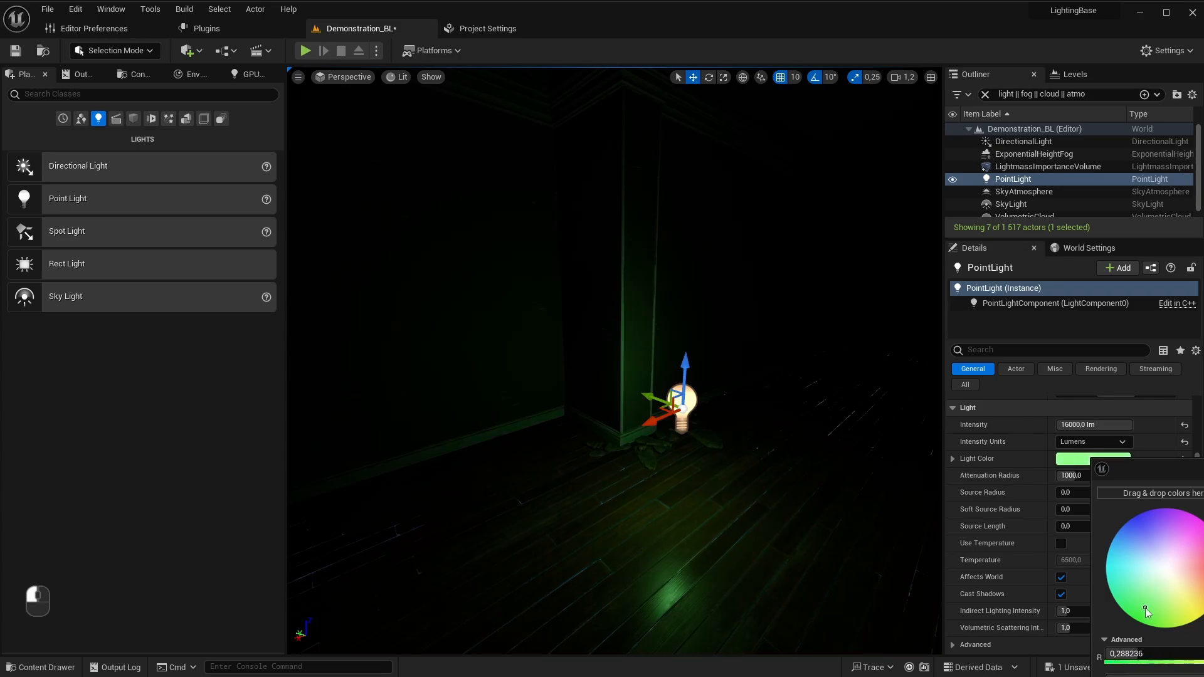
drag(1144, 608, 1147, 600)
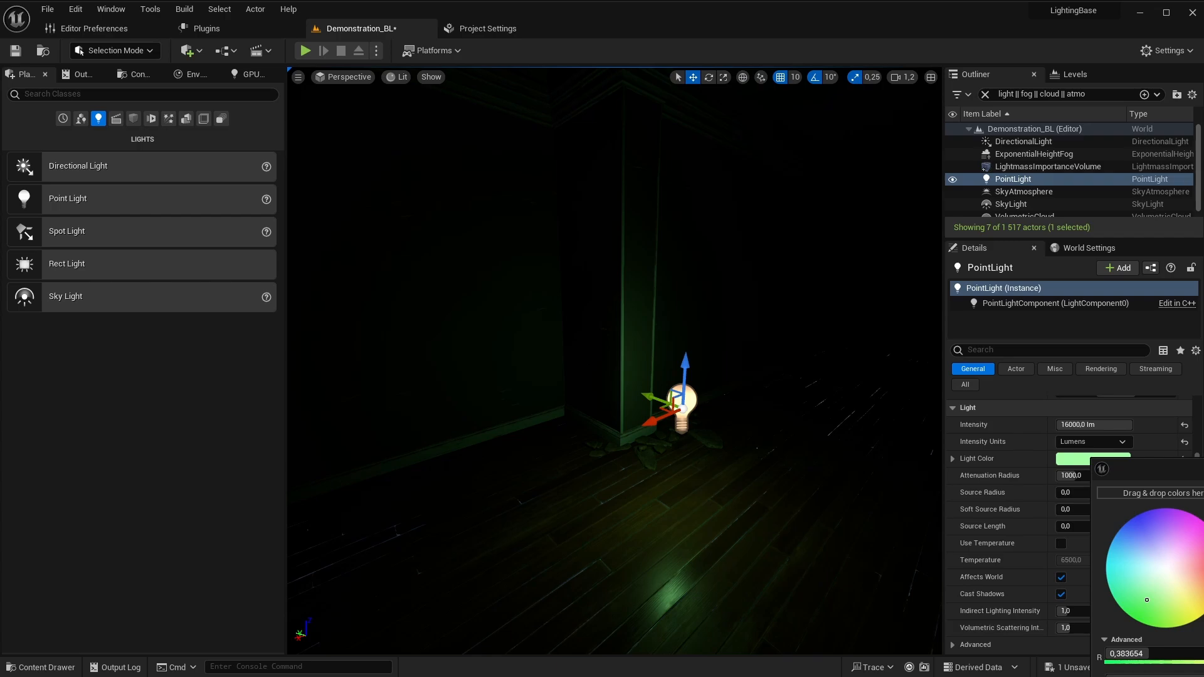
Step: Switch the viewport to the Lighting Only view mode and examine how the green light spreads over the floor and walls
mouse_move(722, 480)
right_down()
mouse_move(712, 527)
mouse_move(691, 489)
mouse_move(723, 481)
right_up()
right_drag(870, 515, 824, 499)
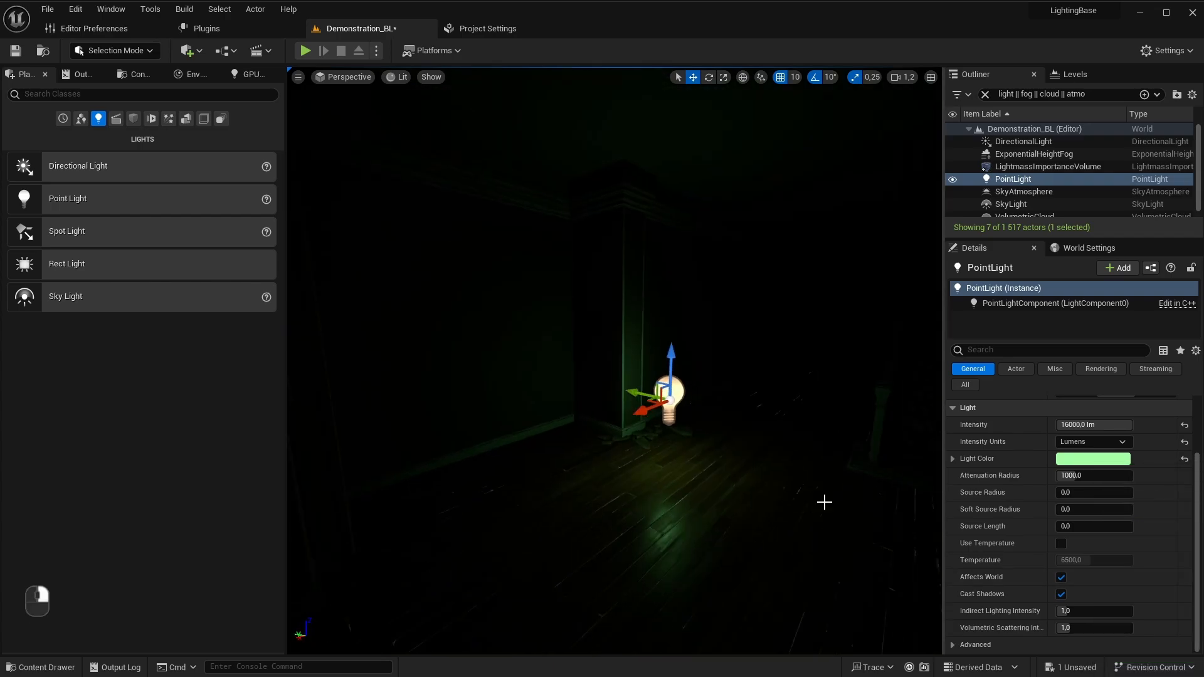
key(alt+5)
key(alt+6)
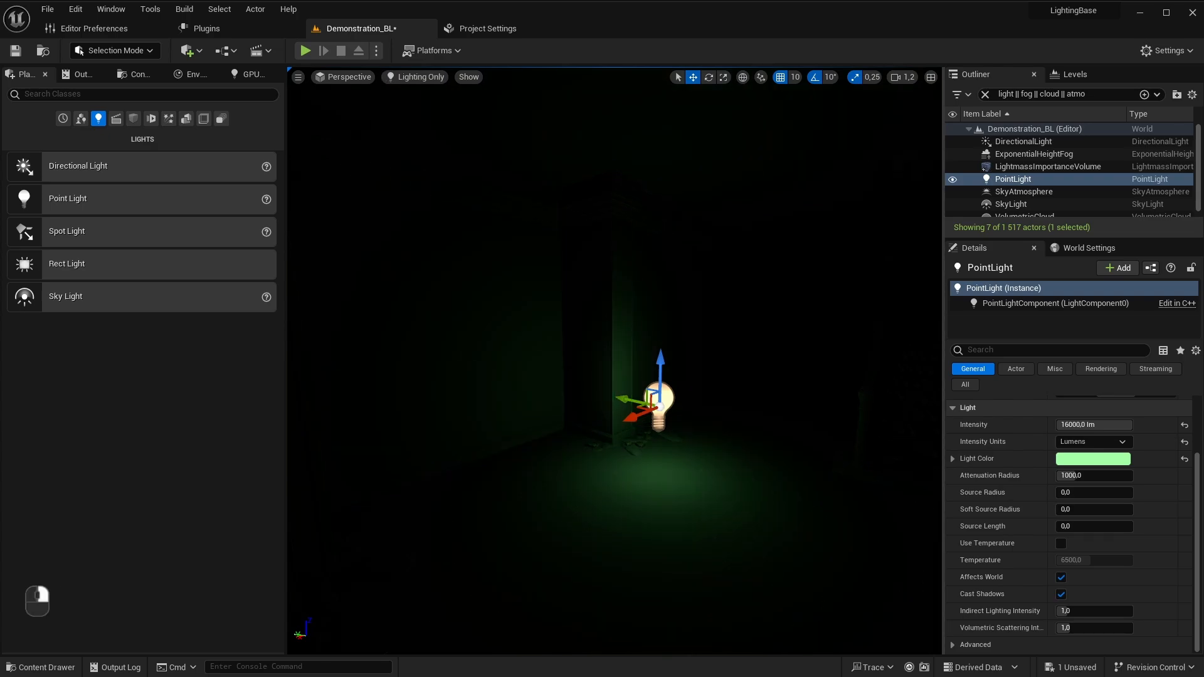
mouse_move(904, 502)
right_down()
mouse_move(878, 501)
mouse_move(937, 504)
mouse_move(904, 503)
right_up()
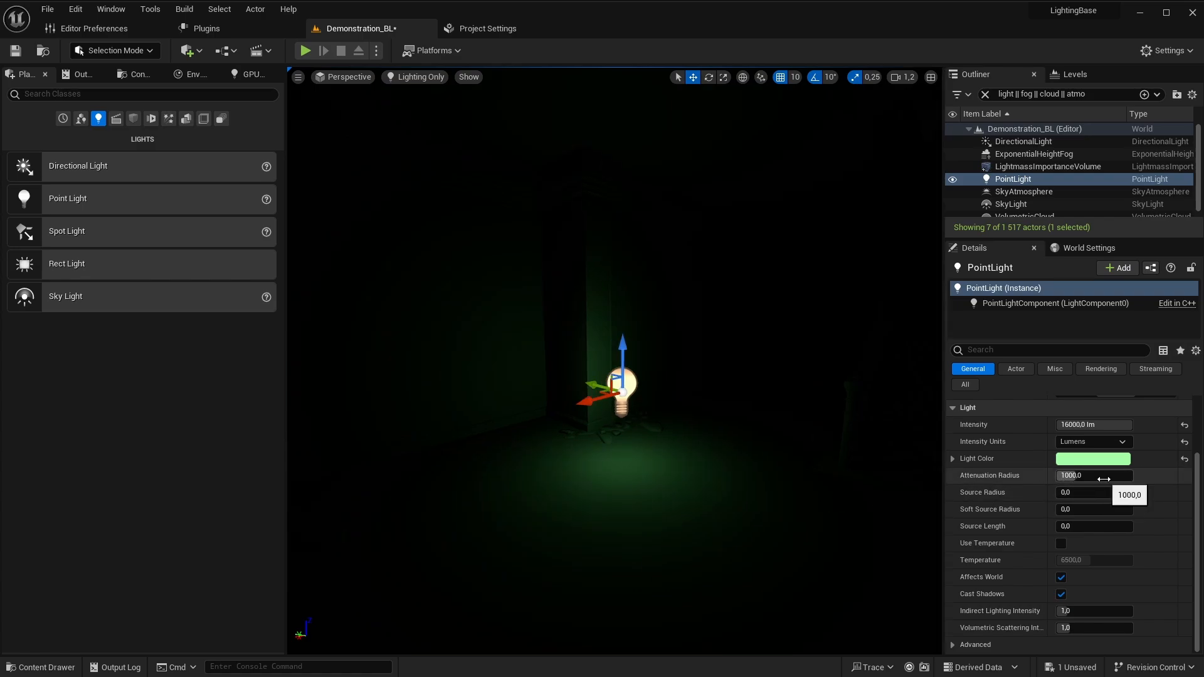
Step: Reduce the point light's Attenuation Radius to about 61 and inspect its bounds around the bulb
key(z)
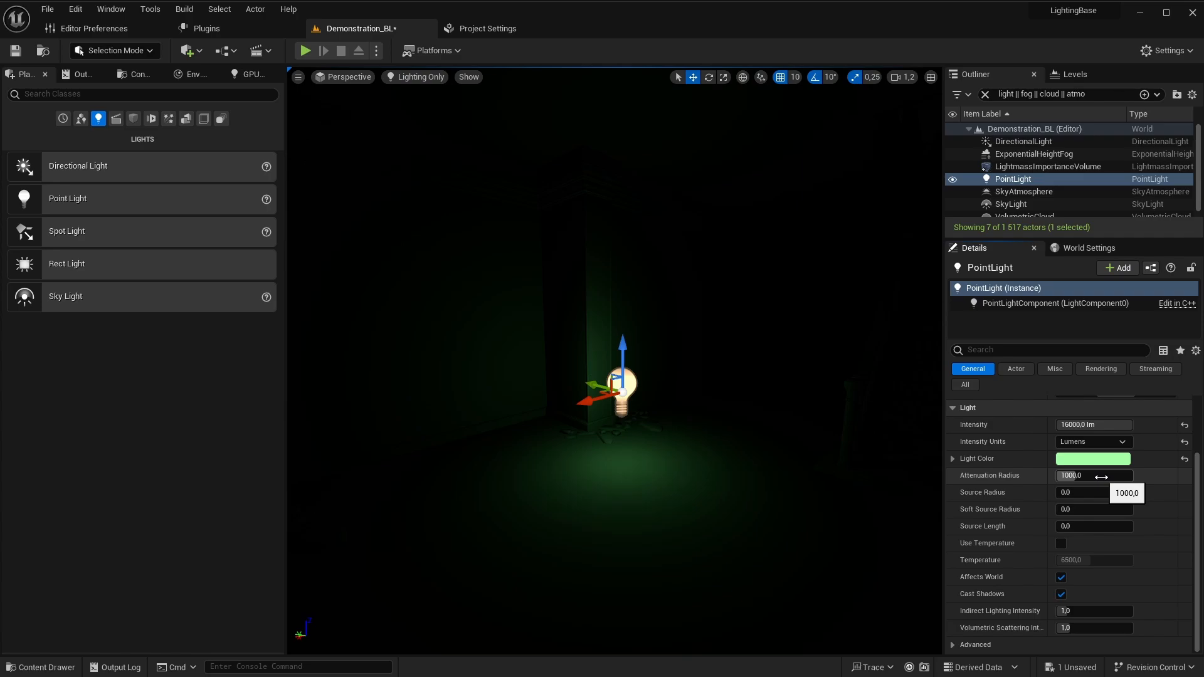
key(w)
right_drag(903, 476, 872, 493)
key(a)
mouse_move(754, 443)
right_down()
mouse_move(777, 443)
mouse_move(721, 445)
mouse_move(754, 444)
right_up()
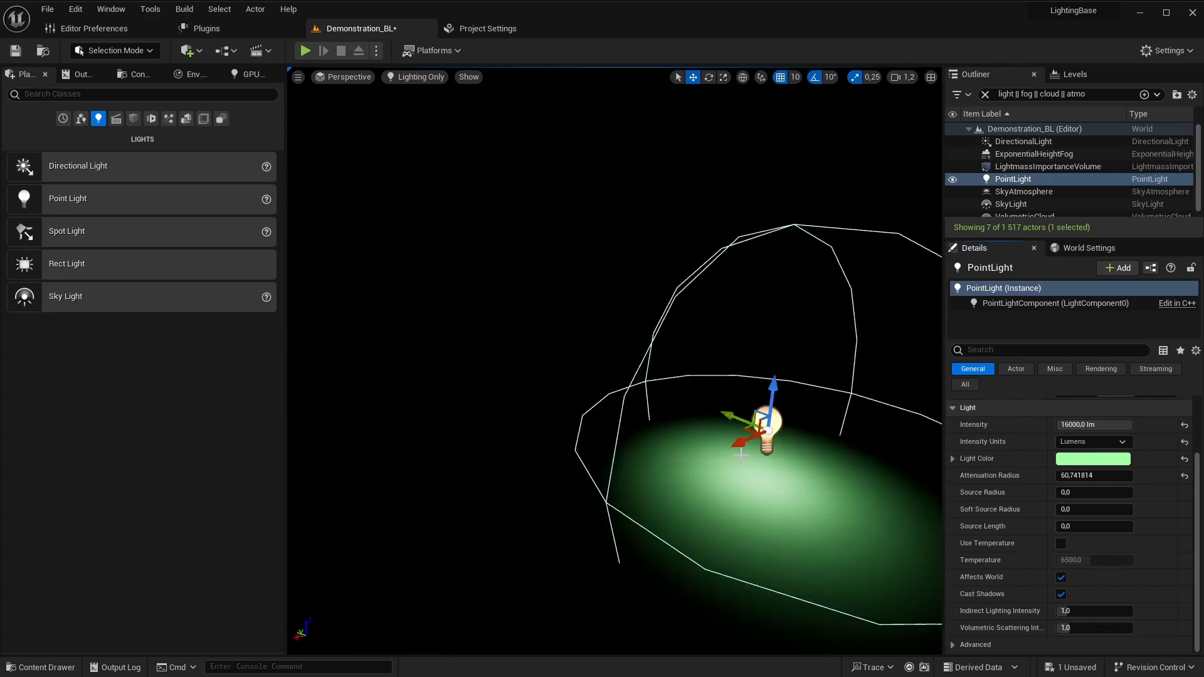
key(s)
right_drag(753, 442, 796, 414)
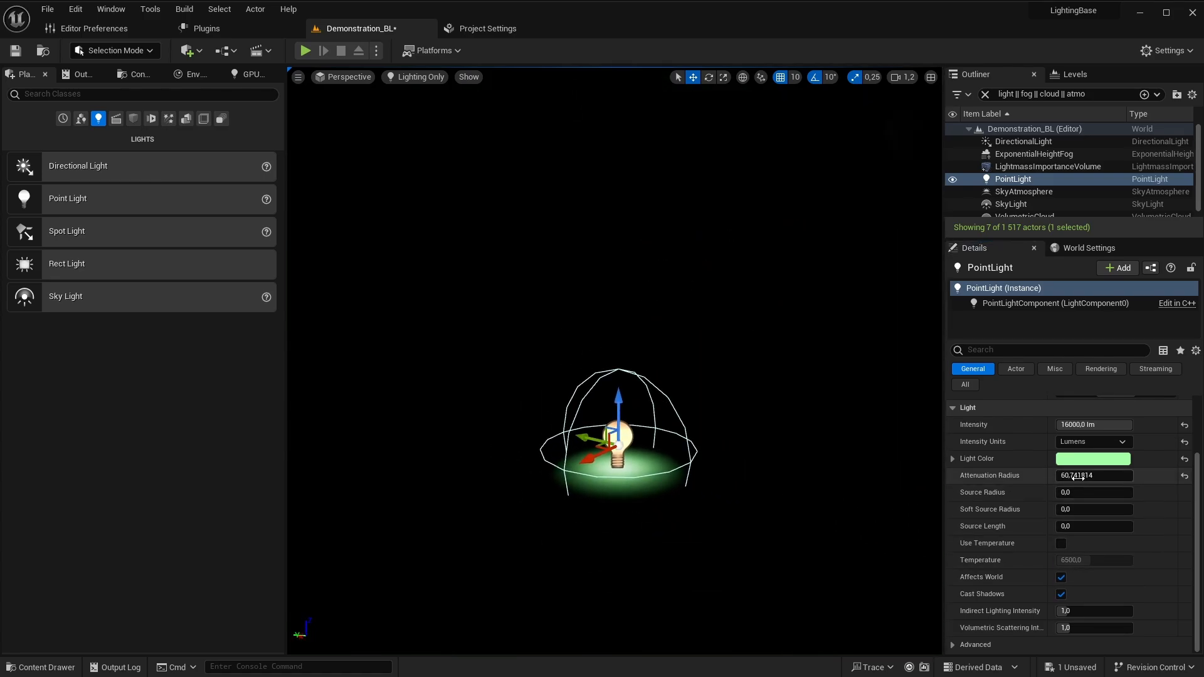
Step: Increase the point light's Attenuation Radius to 16384
drag(1077, 477, 1128, 476)
right_drag(752, 476, 782, 463)
key(s)
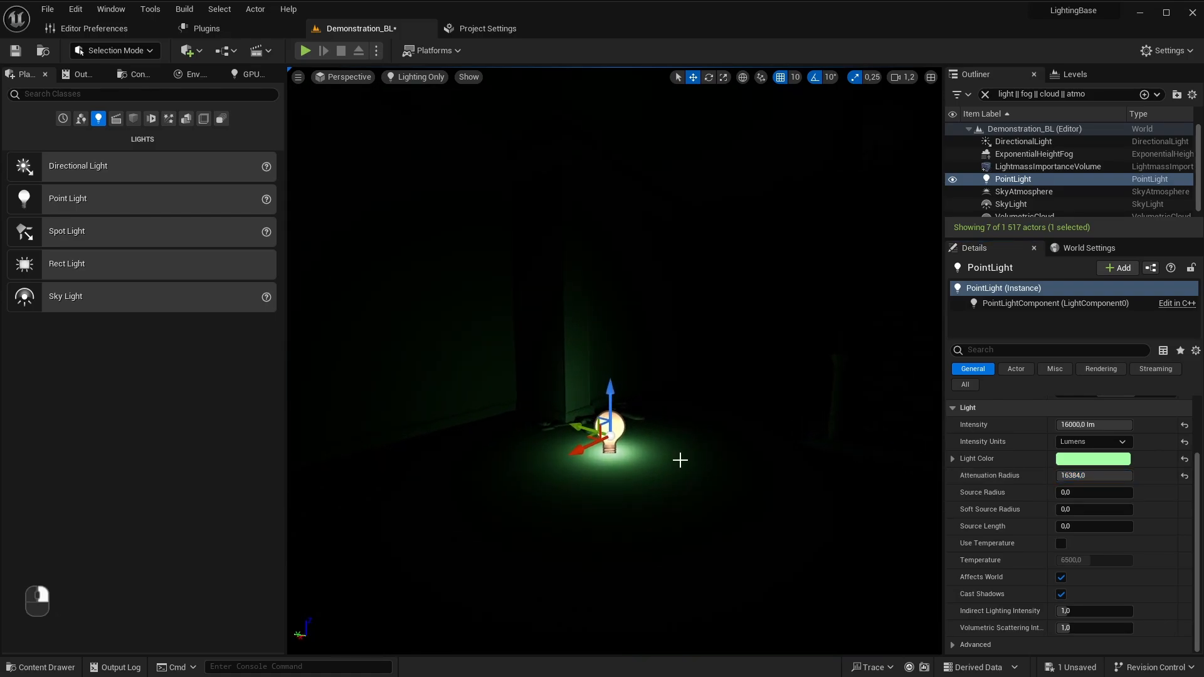
Step: Switch the viewport to Light Complexity and examine the point light's cost across the buildings from outside
right_drag(680, 460, 603, 358)
key(s)
key(w)
key(alt+7)
key(s)
key(a)
key(w)
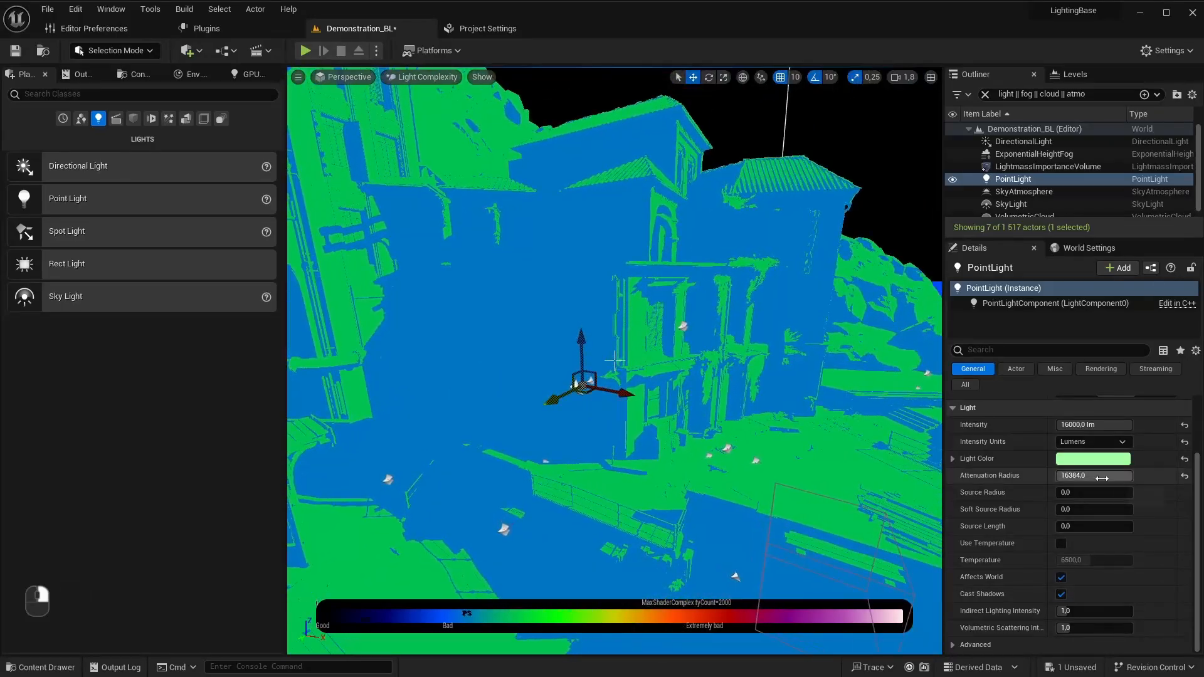
Step: Lower the point light's Attenuation Radius to about 1259 and check the light complexity around it
drag(1101, 476, 1061, 477)
key(w)
right_drag(615, 360, 614, 360)
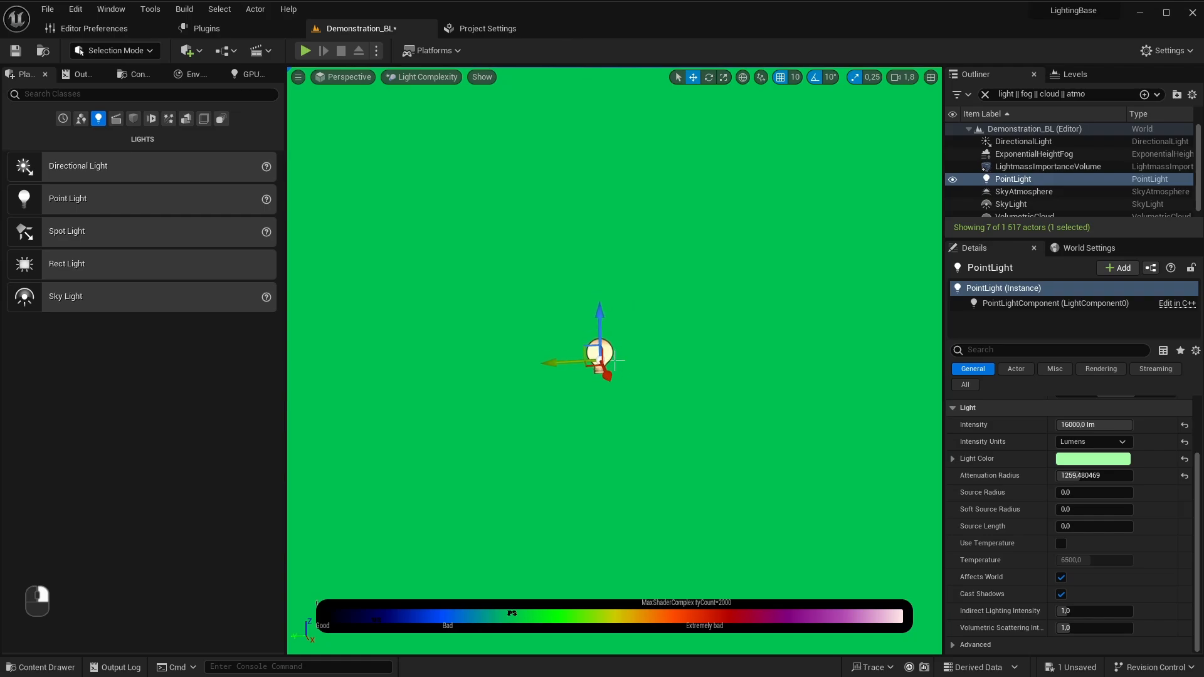
Step: Return the viewport to the Lit view mode and view the point light inside the building
key(alt+3)
key(alt+4)
key(d)
mouse_move(679, 423)
right_down()
mouse_move(639, 402)
mouse_move(642, 389)
mouse_move(690, 442)
mouse_move(681, 427)
right_up()
scroll(679, 423, down, 3)
key(w)
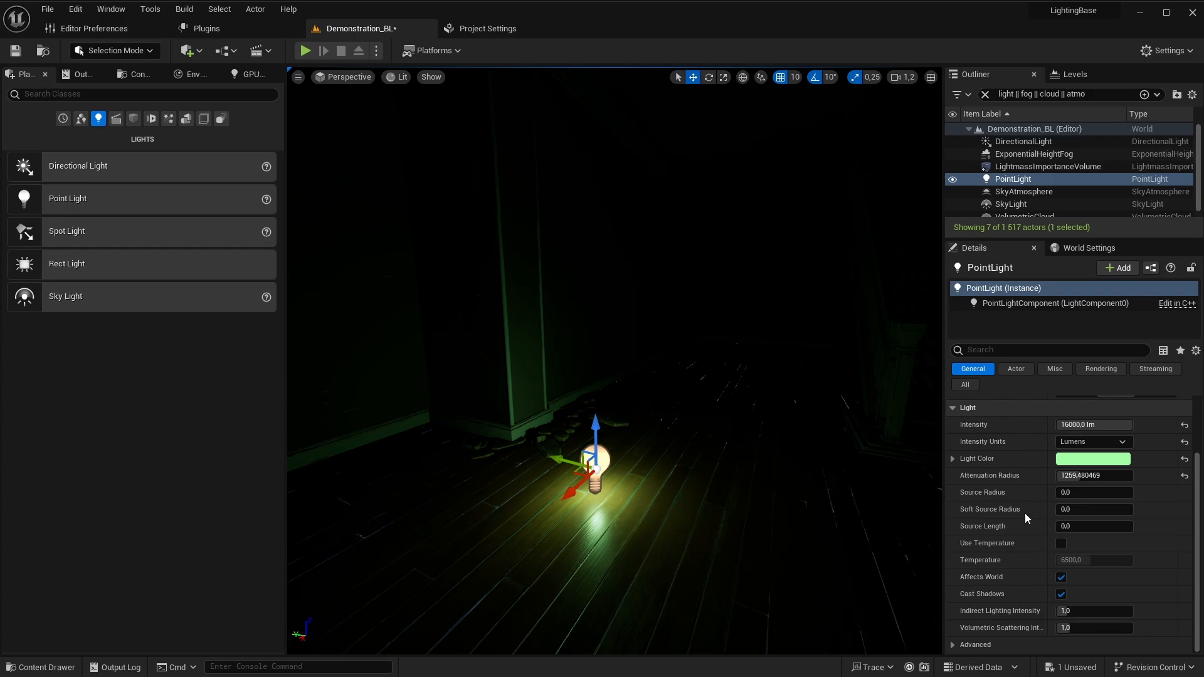
Step: Reset the point light's Attenuation Radius to its default of 1000 and raise the light higher above the wooden floor
click(1184, 476)
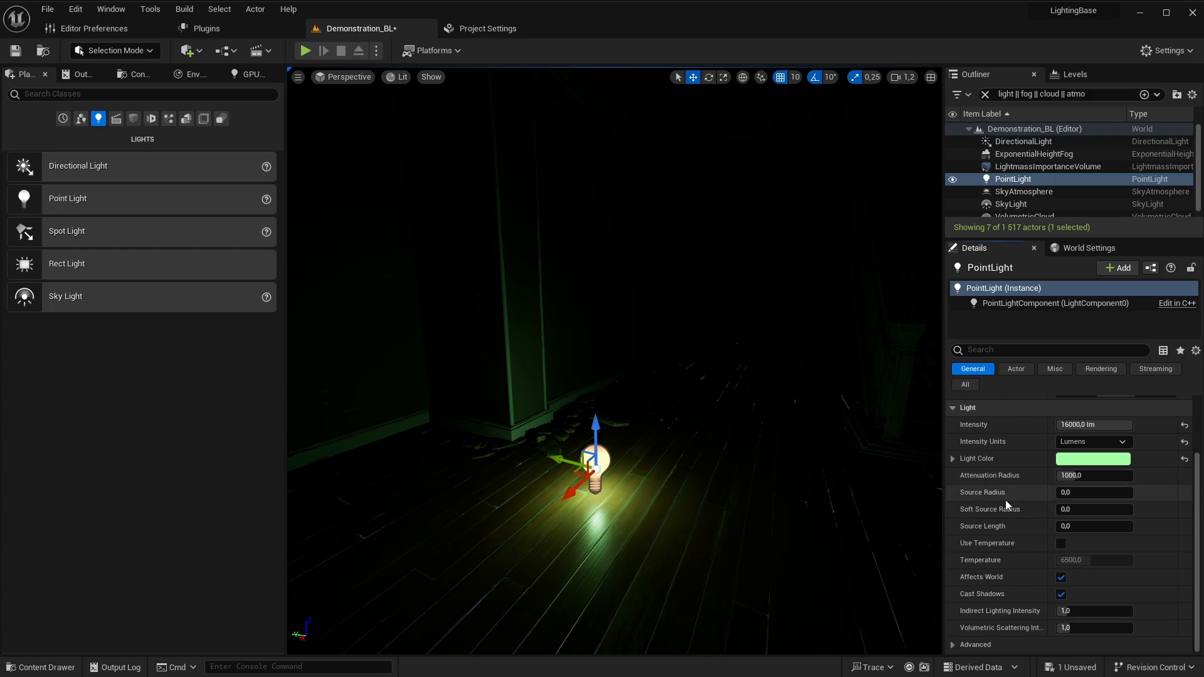
right_drag(771, 464, 855, 473)
right_drag(889, 363, 698, 478)
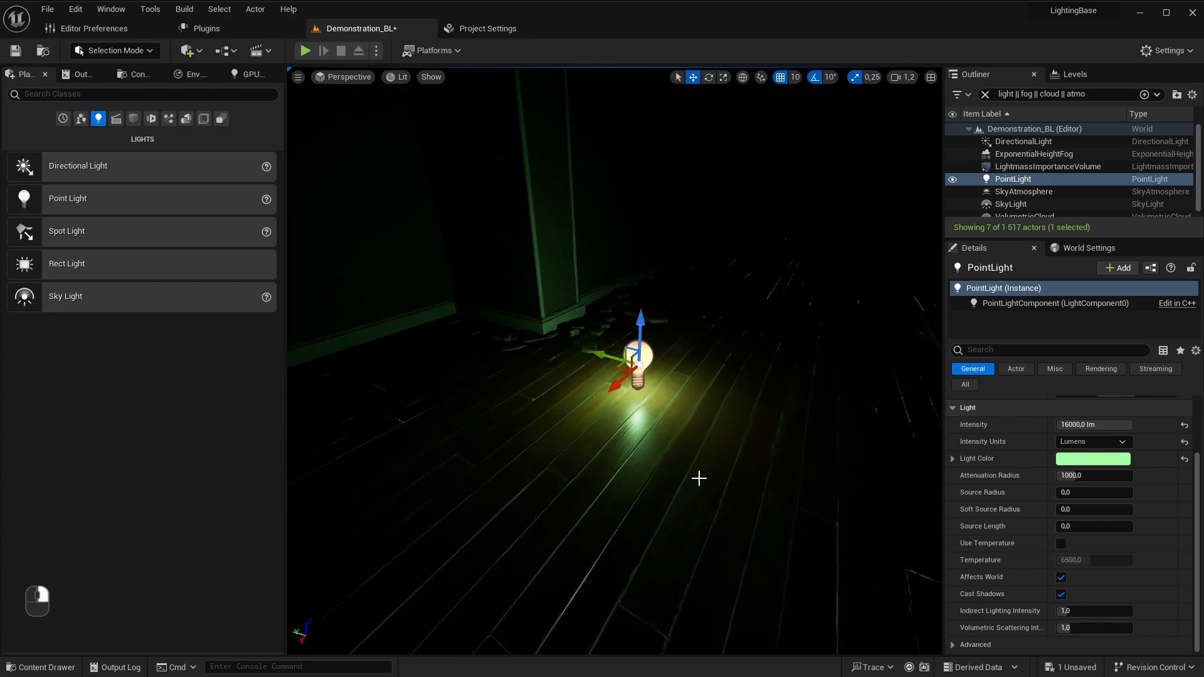
drag(640, 328, 643, 273)
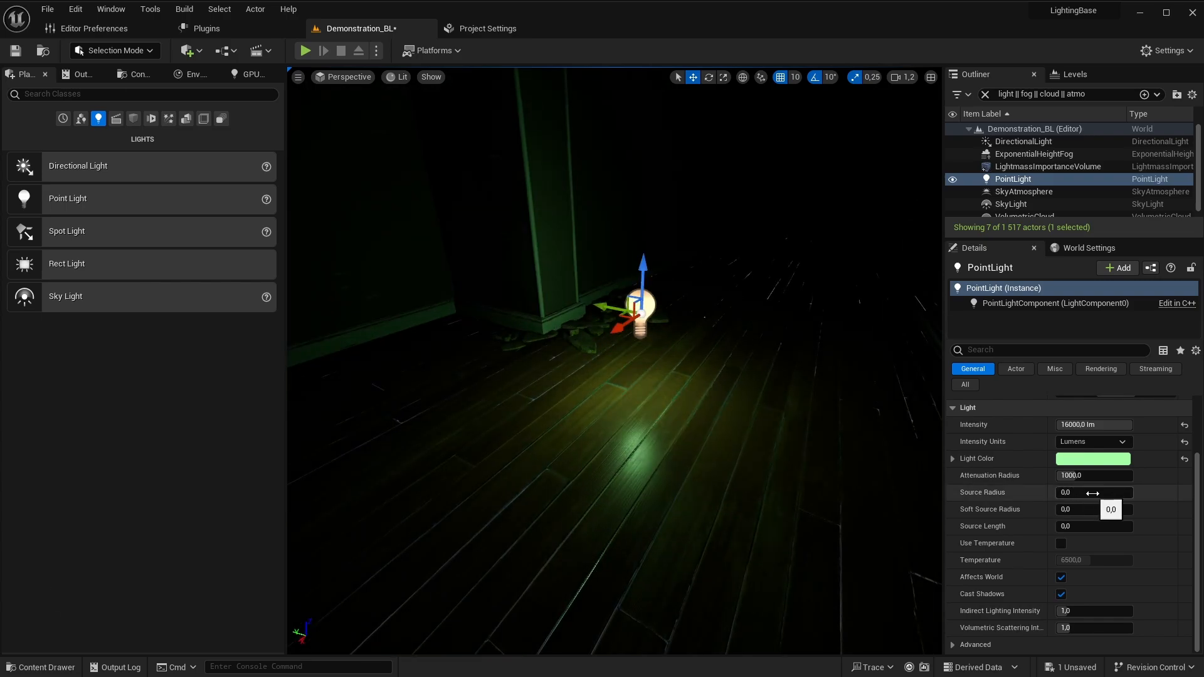
Step: Set the point light's Source Radius to 24 and view the shadows it casts around the staircase
mouse_move(1077, 492)
mouse_down()
mouse_move(1129, 493)
mouse_move(1074, 492)
mouse_up()
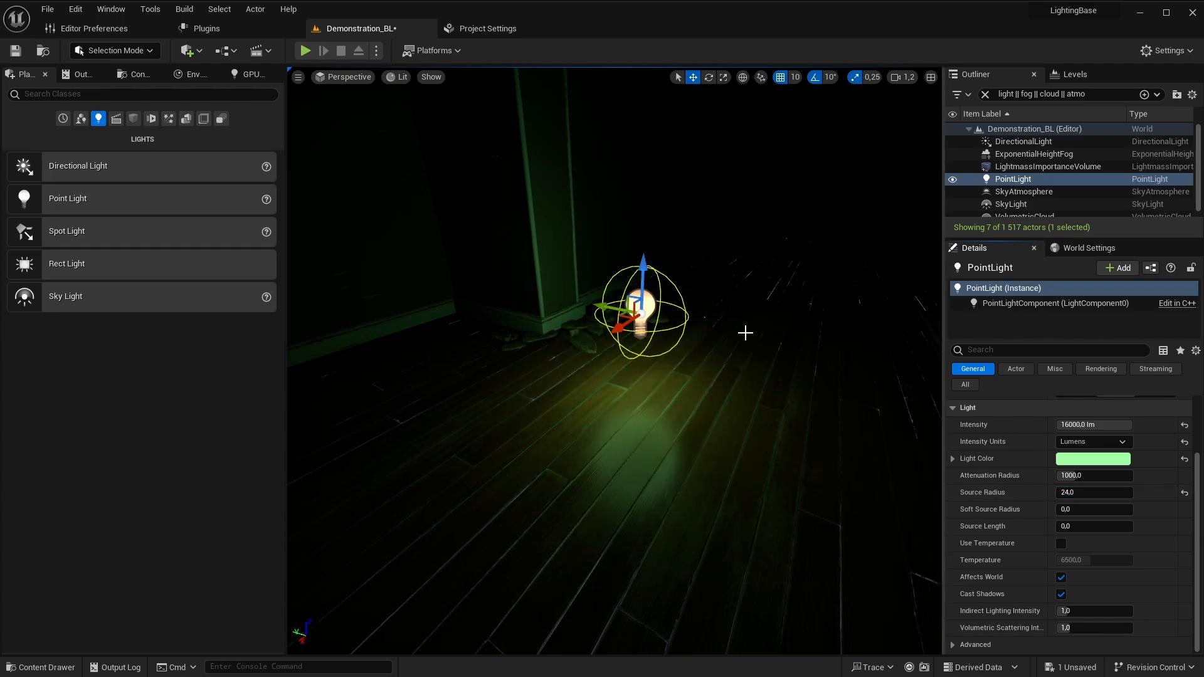
key(a)
right_drag(646, 274, 903, 389)
key(d)
key(w)
scroll(902, 389, down, 3)
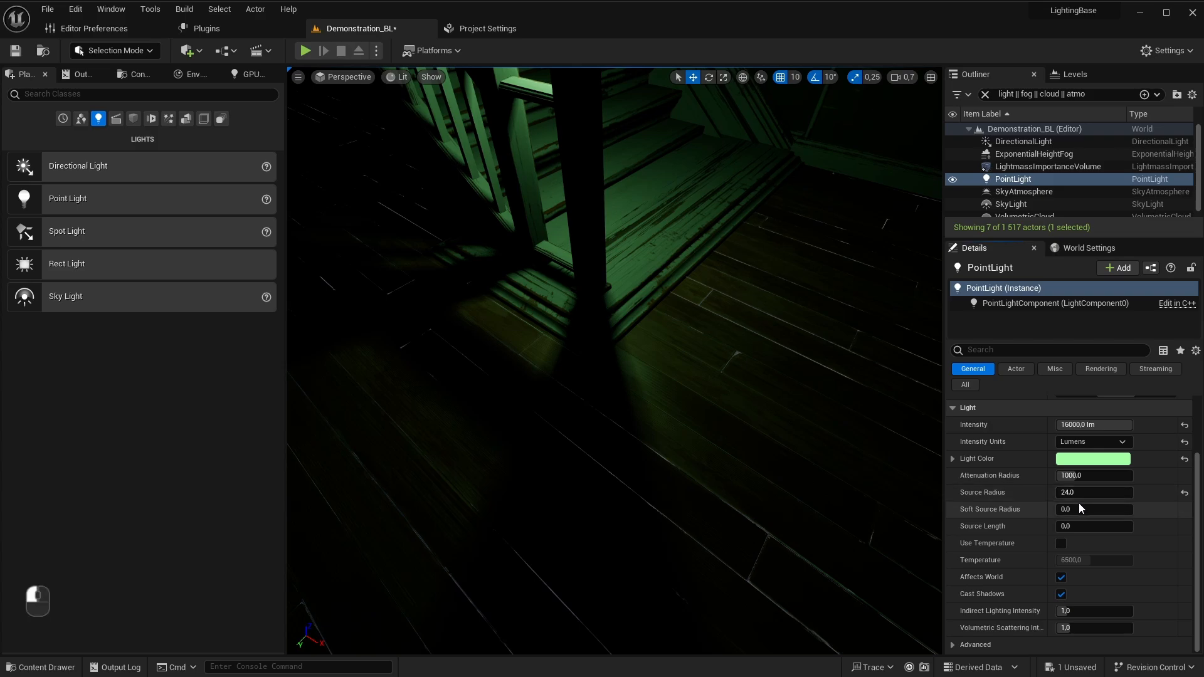
Step: Set the point light's Source Radius to 40 and check the shadow of the stair post up close
click(1094, 493)
text(48)
key(Return)
mouse_move(1094, 493)
mouse_down()
mouse_move(1129, 493)
mouse_move(1089, 492)
mouse_up()
right_drag(921, 470, 768, 411)
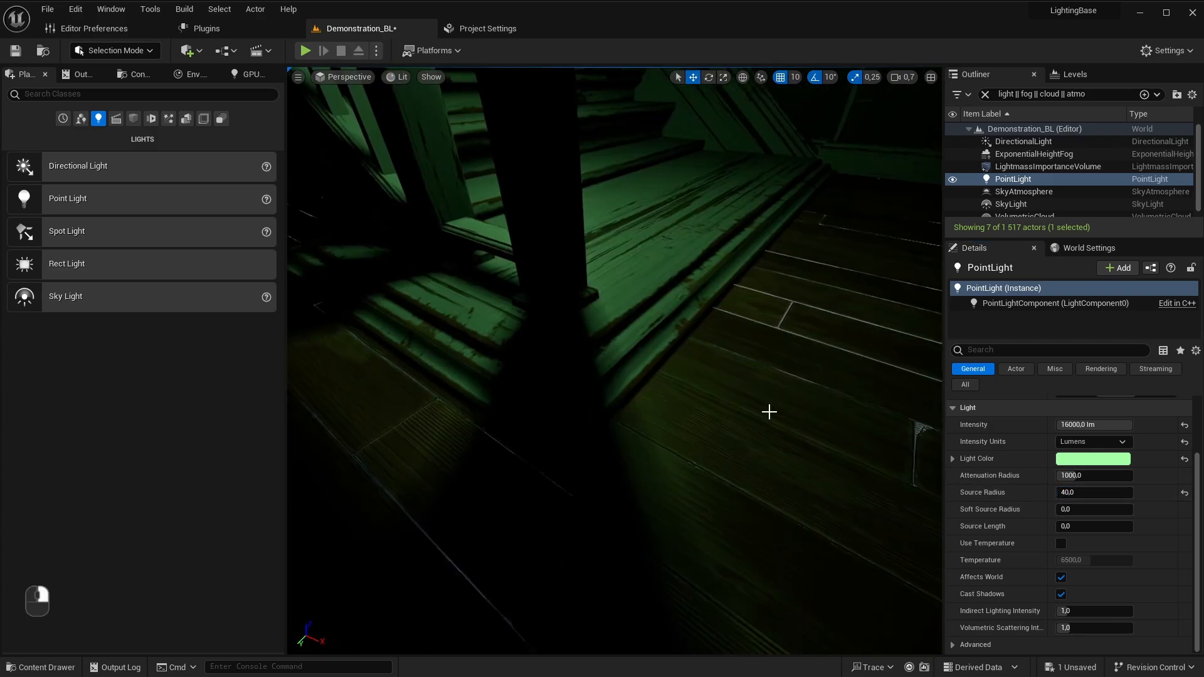
Step: Try Shadow Maps as the project's Shadow Map Method and compare the stair post's shadow in the level
click(487, 28)
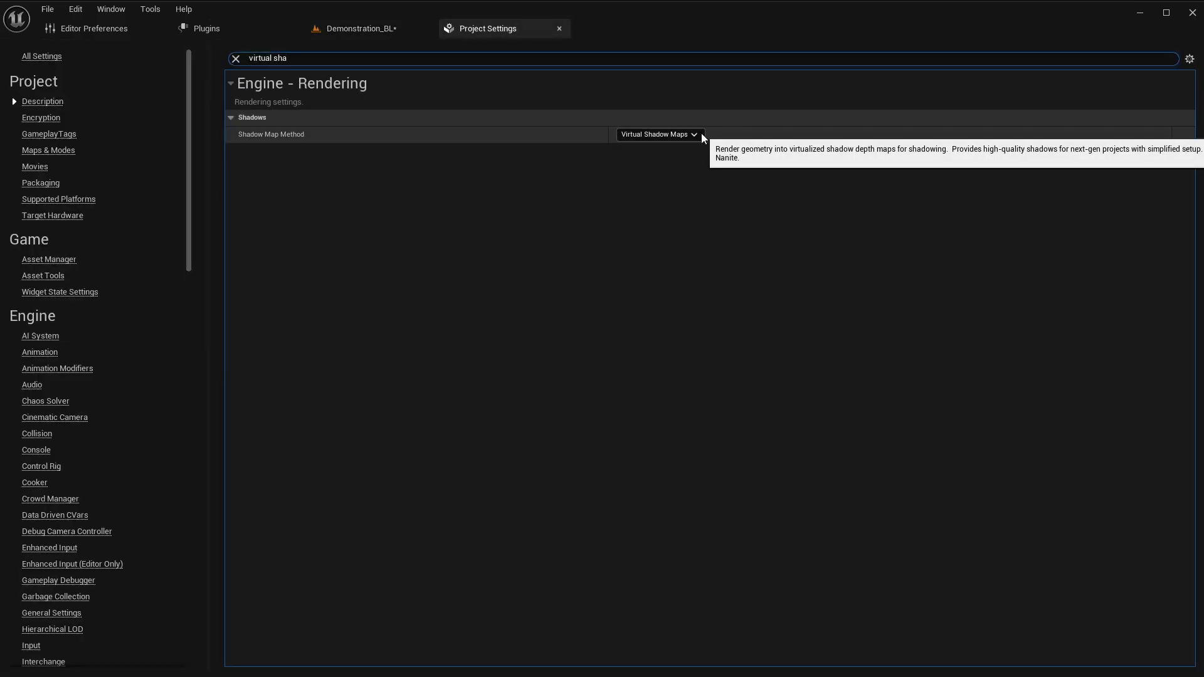
click(672, 135)
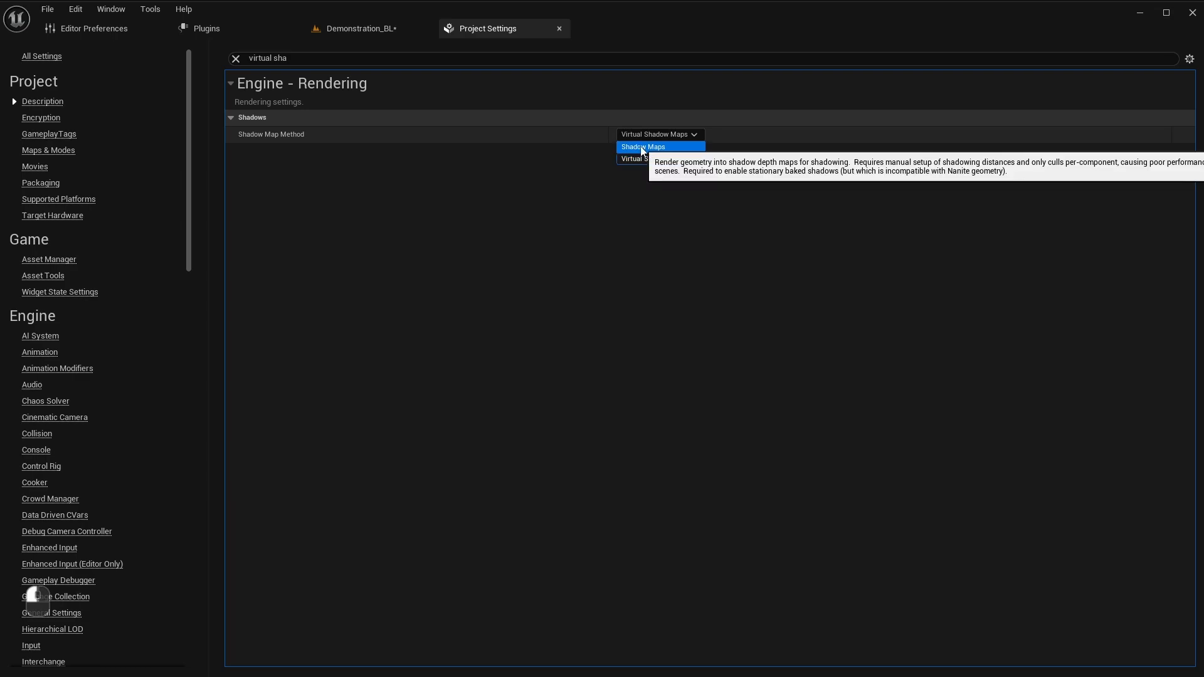
click(642, 145)
click(368, 28)
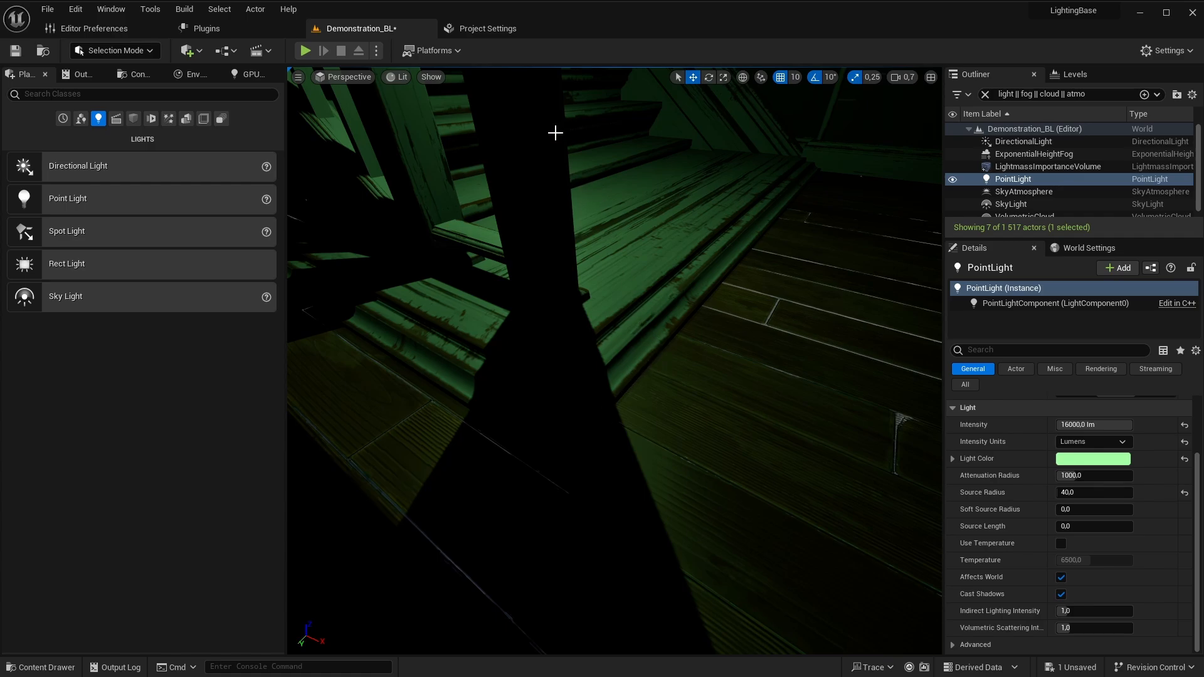
Step: Set the project's Shadow Map Method back to Virtual Shadow Maps and return to the Demonstration_BL level
click(488, 28)
click(654, 134)
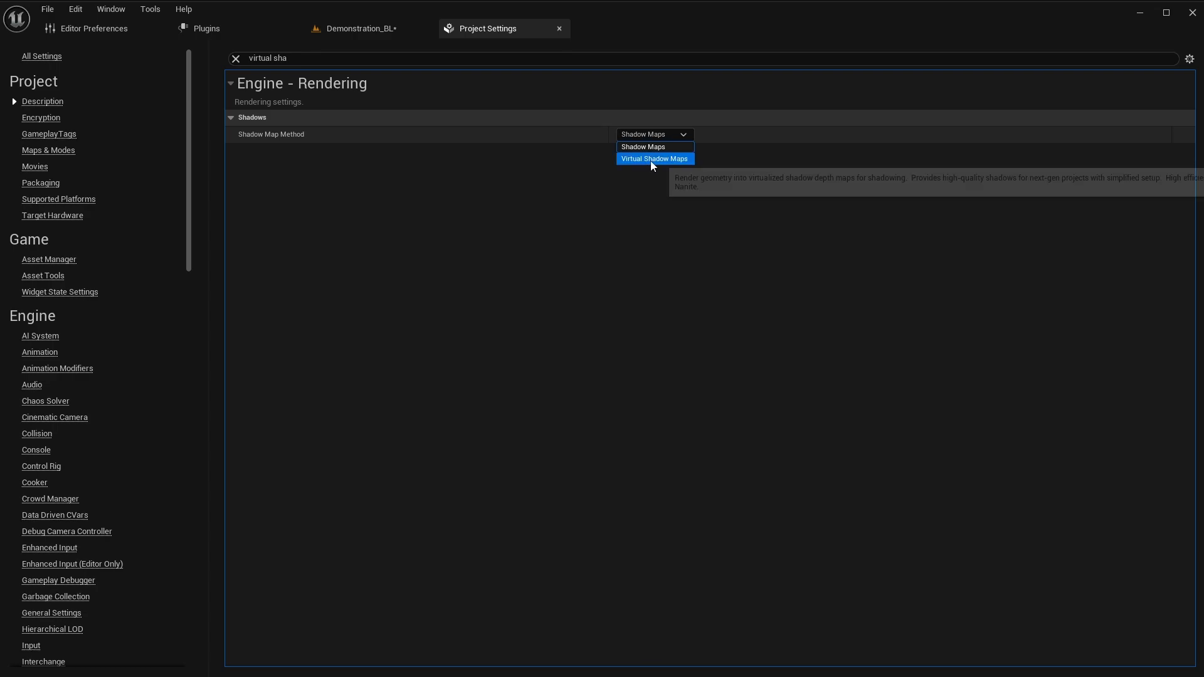
click(650, 159)
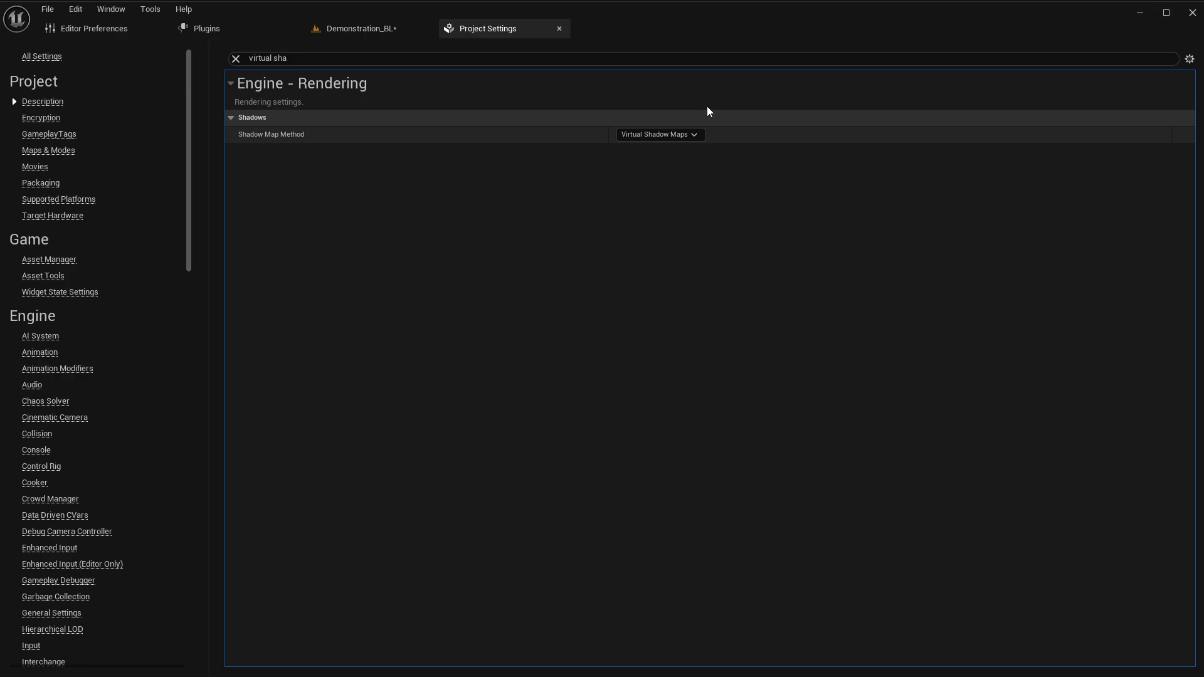
click(367, 31)
Step: Place a Rect Light in the room near the point light and set its Intensity to 20000 cd
right_drag(690, 355, 690, 355)
key(a)
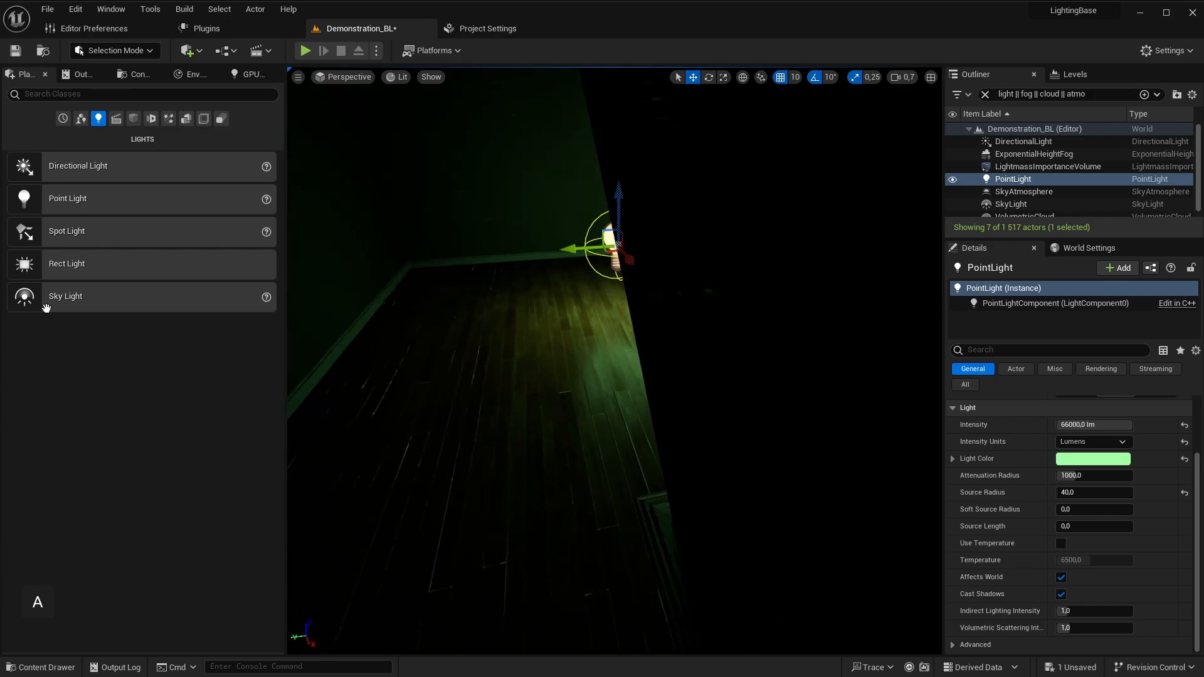
drag(83, 265, 504, 448)
right_drag(505, 448, 505, 448)
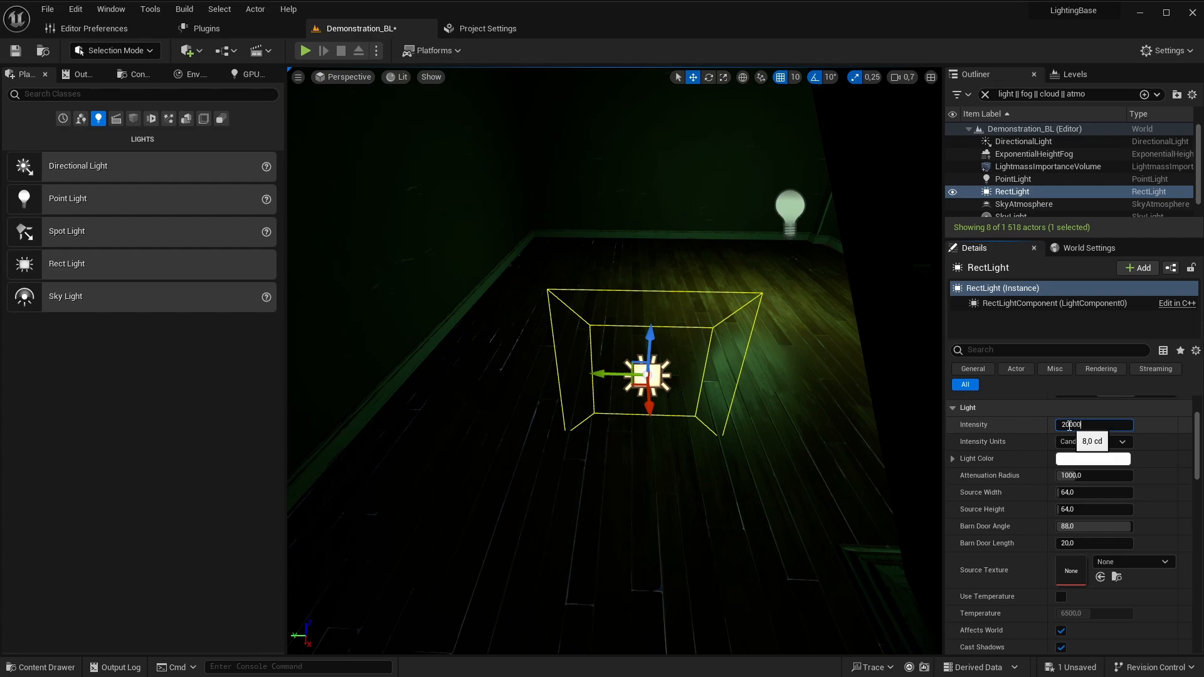
key(Return)
Step: Set the rect light's Source Width to 248 and its Source Height to 88
right_drag(587, 366, 894, 429)
mouse_move(1094, 492)
mouse_down()
mouse_move(1129, 492)
mouse_move(1087, 492)
mouse_move(1115, 492)
mouse_up()
drag(1091, 509, 1097, 509)
Step: Set the rect light's Barn Door Angle to 20.32 and its Barn Door Length to about 51.25
right_drag(753, 376, 714, 389)
key(w)
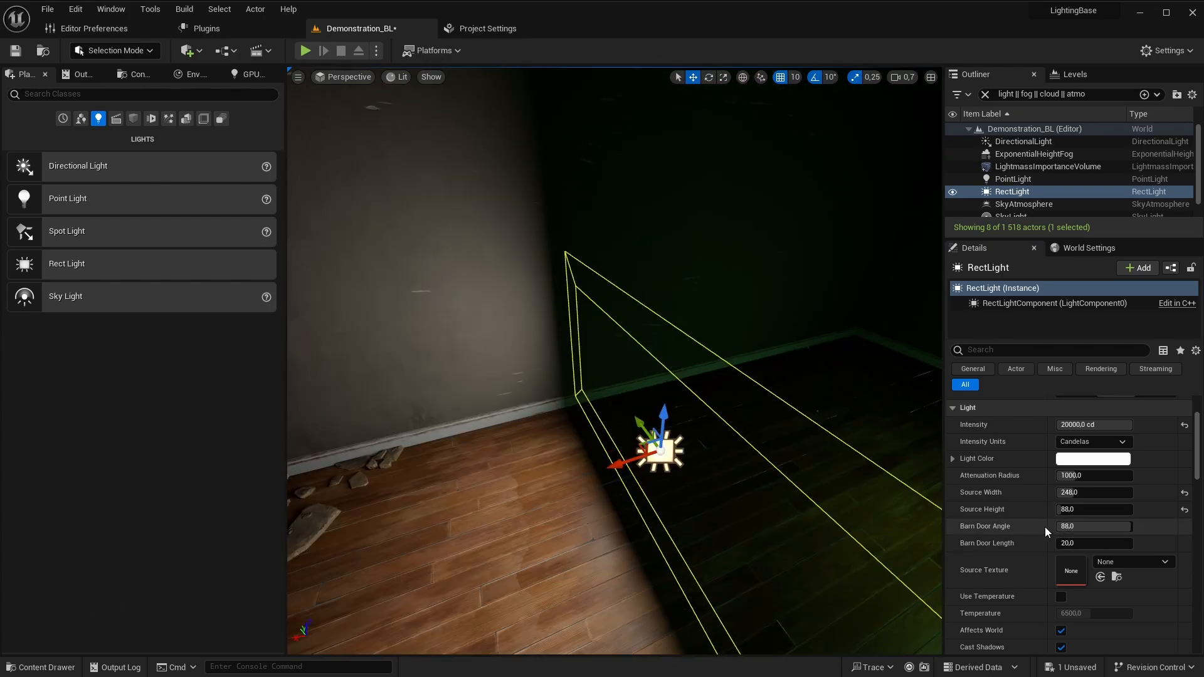
drag(1087, 526, 1138, 543)
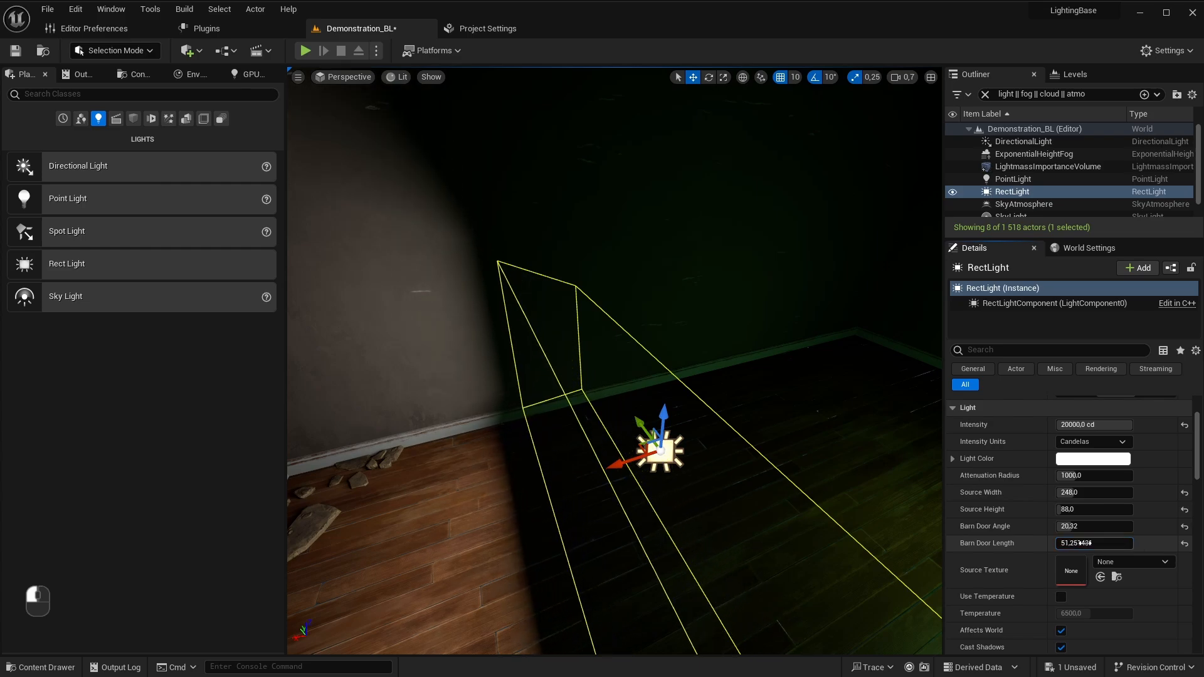
right_drag(595, 311, 721, 276)
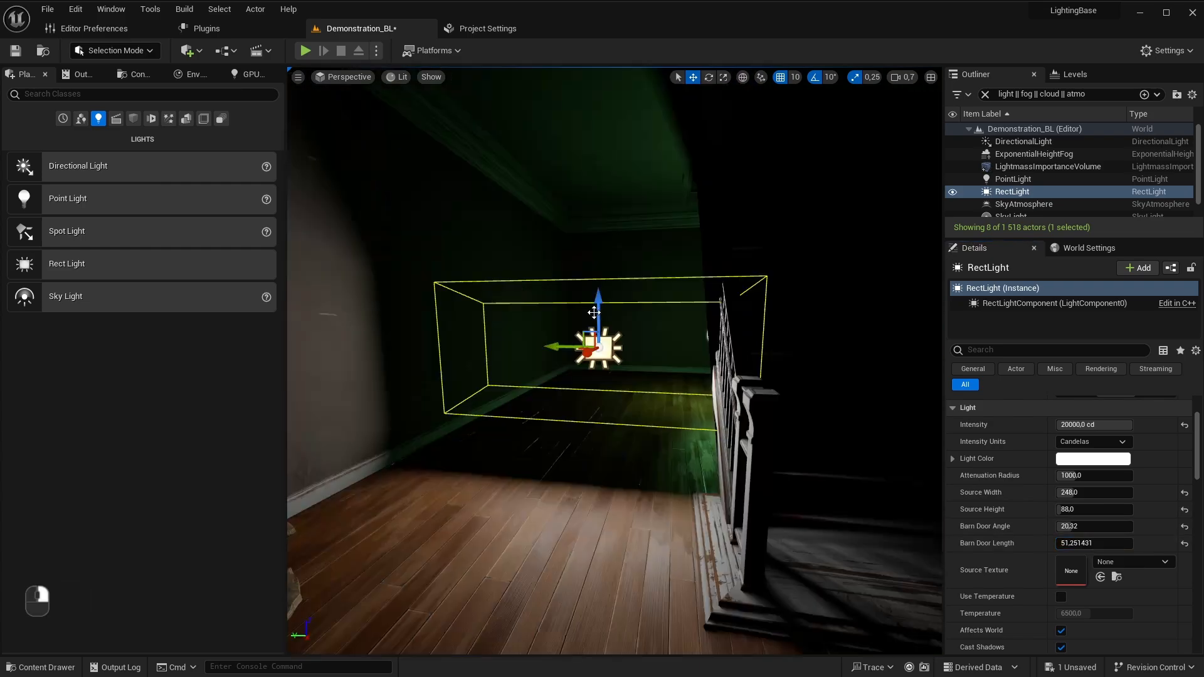
Step: Raise the rect light above the staircase to a height of 1490 and rotate it to 180°, -80°, 180° so it faces downward
ctrl+shift+drag(597, 311, 679, 346)
key(e)
drag(733, 317, 732, 152)
key(w)
right_drag(732, 152, 689, 82)
key(w)
right_drag(700, 333, 700, 284)
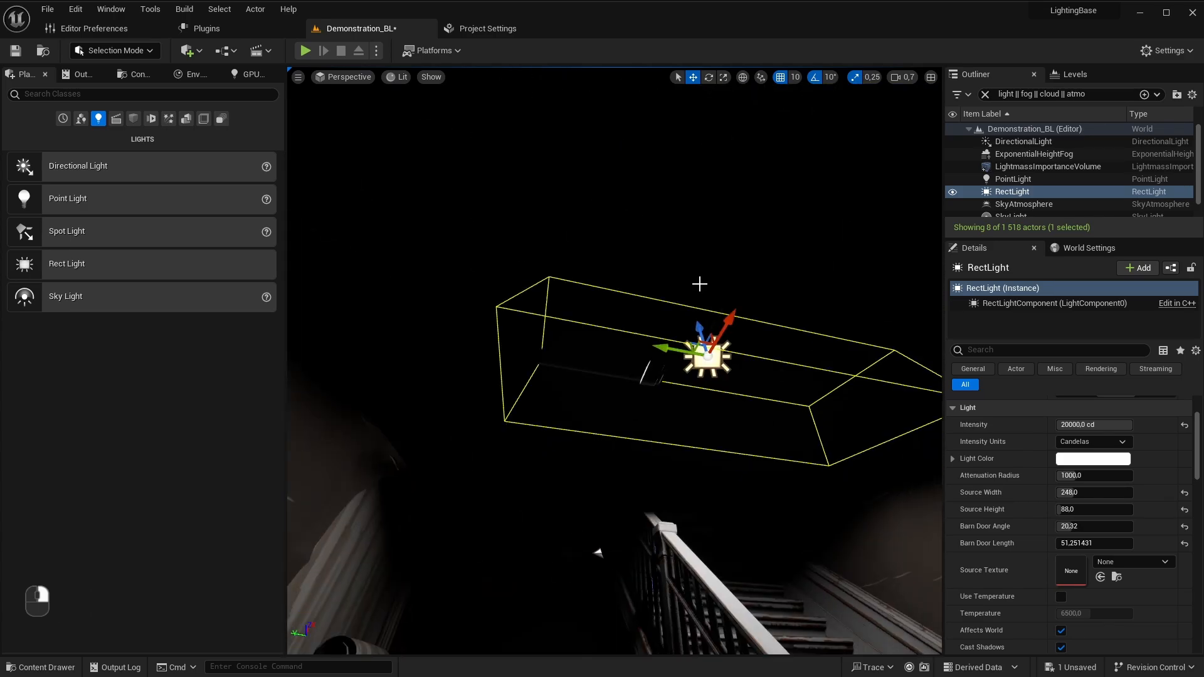
scroll(1029, 620, up, 3)
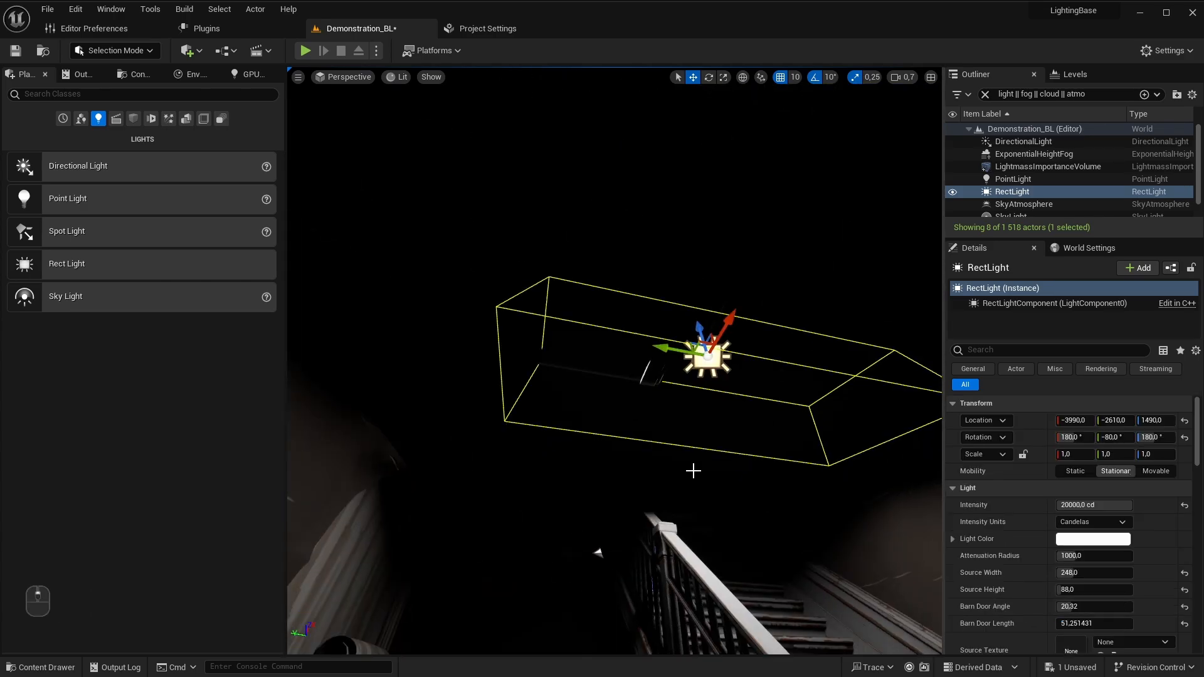
Step: Look over the room lit by the point light and open the GPU Lightmass settings
right_drag(693, 470, 693, 627)
mouse_move(590, 103)
right_down()
mouse_move(590, 144)
mouse_move(558, 145)
mouse_move(558, 75)
mouse_move(627, 119)
mouse_move(608, 109)
right_up()
key(w)
mouse_move(687, 475)
right_down()
mouse_move(721, 464)
mouse_move(721, 432)
mouse_move(687, 475)
right_up()
key(s)
key(s)
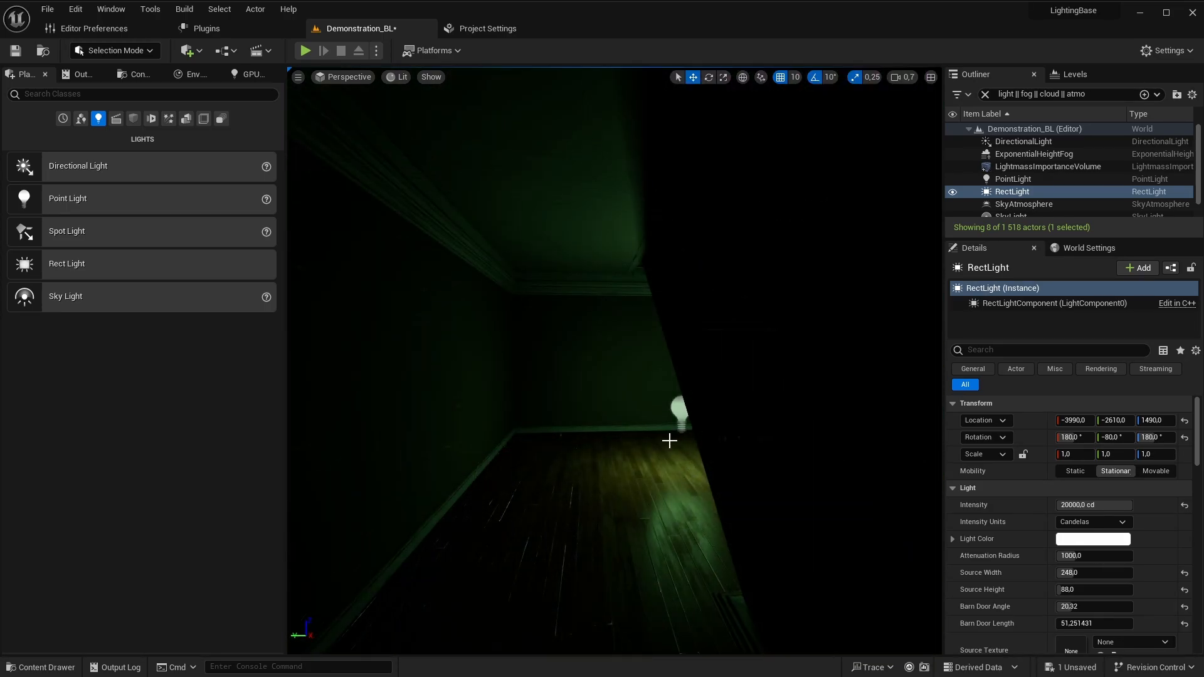
click(253, 74)
Step: Switch the viewport to Lighting Only and view the rect light above the staircase
key(w)
mouse_move(539, 245)
right_down()
mouse_move(534, 259)
mouse_move(548, 261)
right_up()
key(alt+6)
key(d)
key(a)
key(w)
right_drag(500, 428, 720, 282)
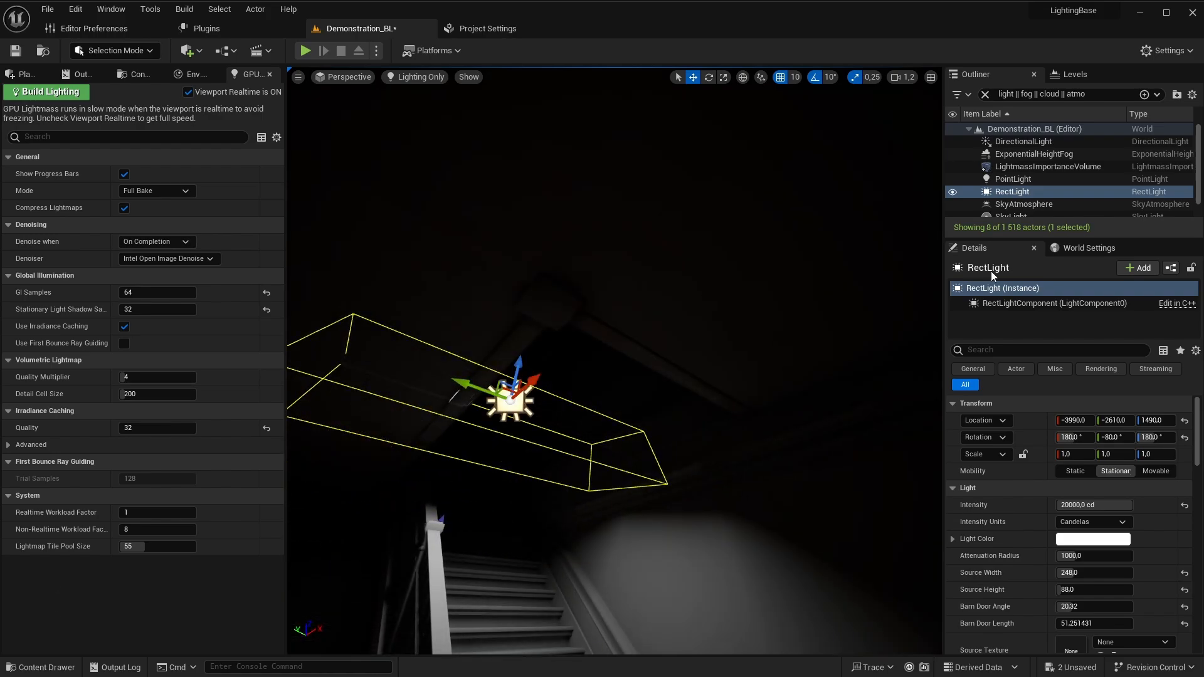
right_drag(813, 254, 752, 301)
Step: Extend the Outliner filter with "|| post" and hide the PostProcessVolume
scroll(1056, 179, down, 1)
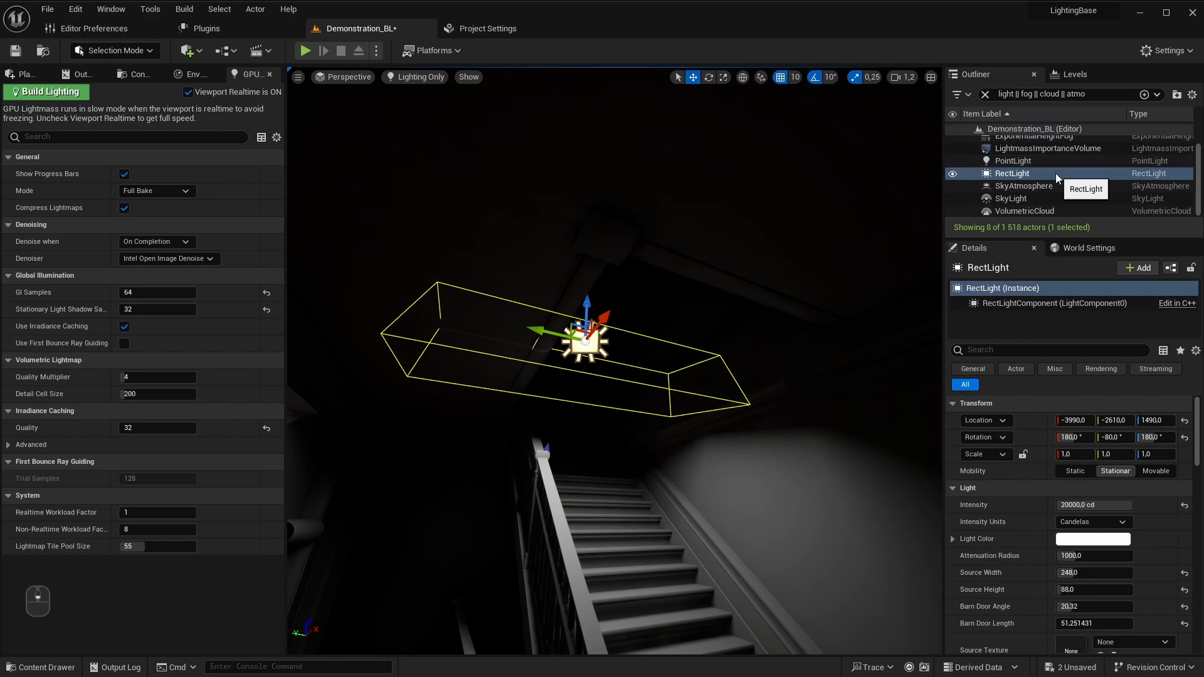
scroll(1056, 178, up, 1)
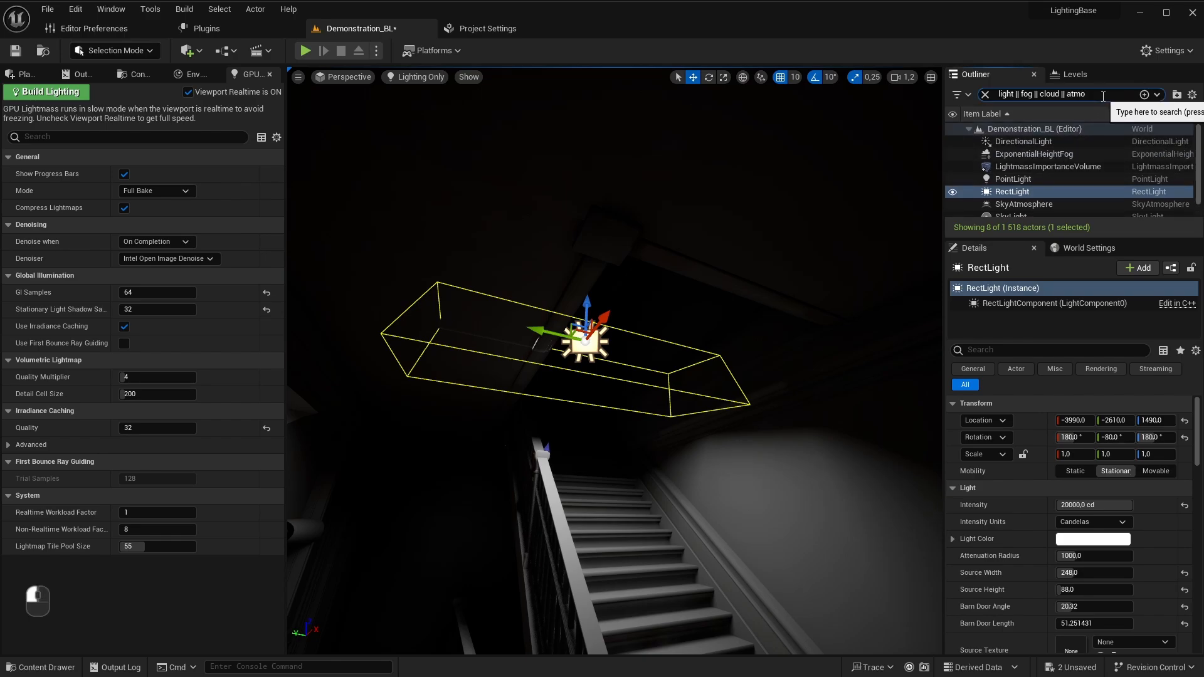
text(|| pos)
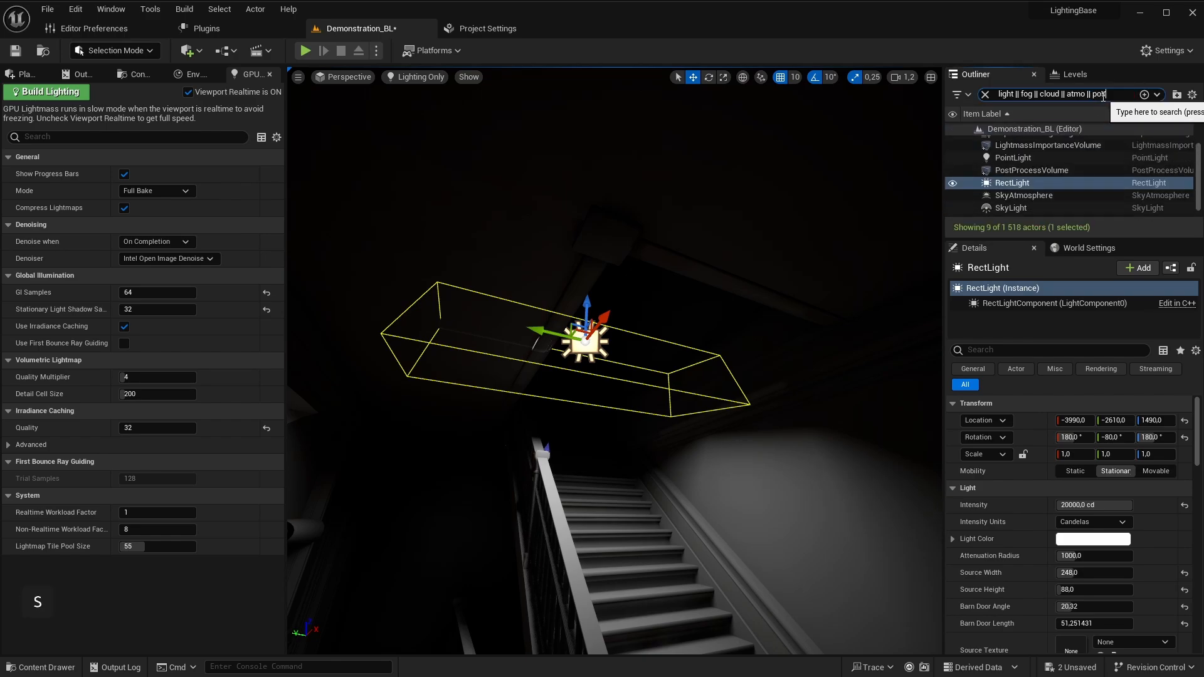
text(t)
scroll(1034, 176, up, 1)
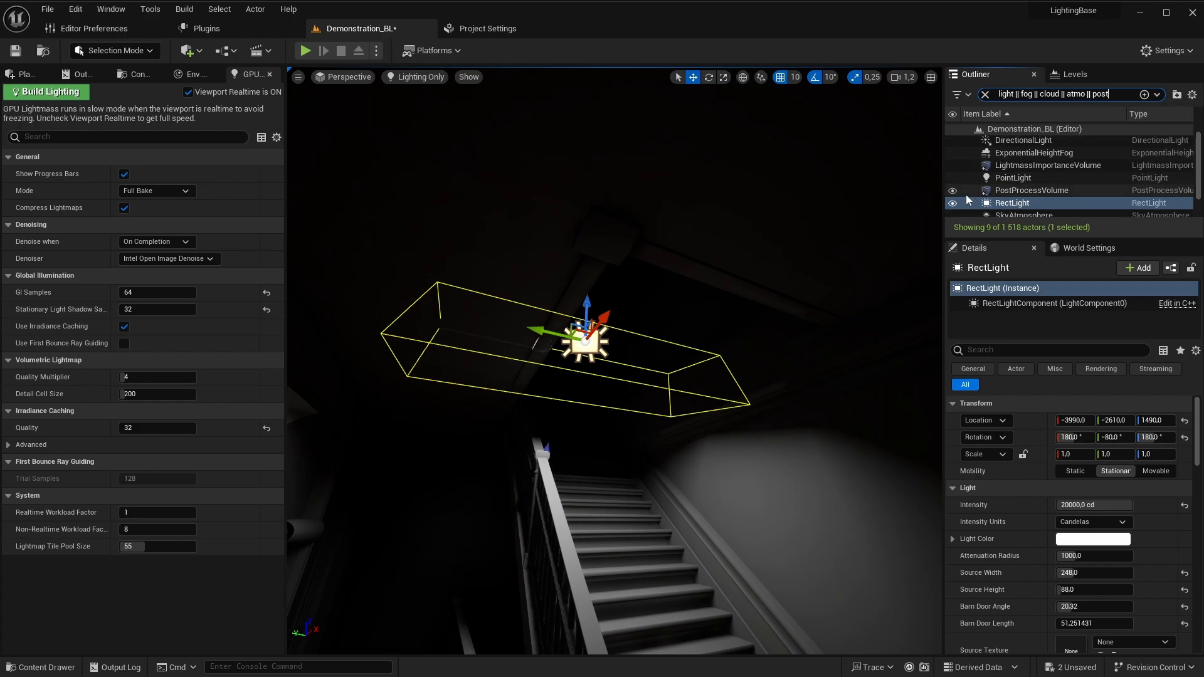
click(952, 192)
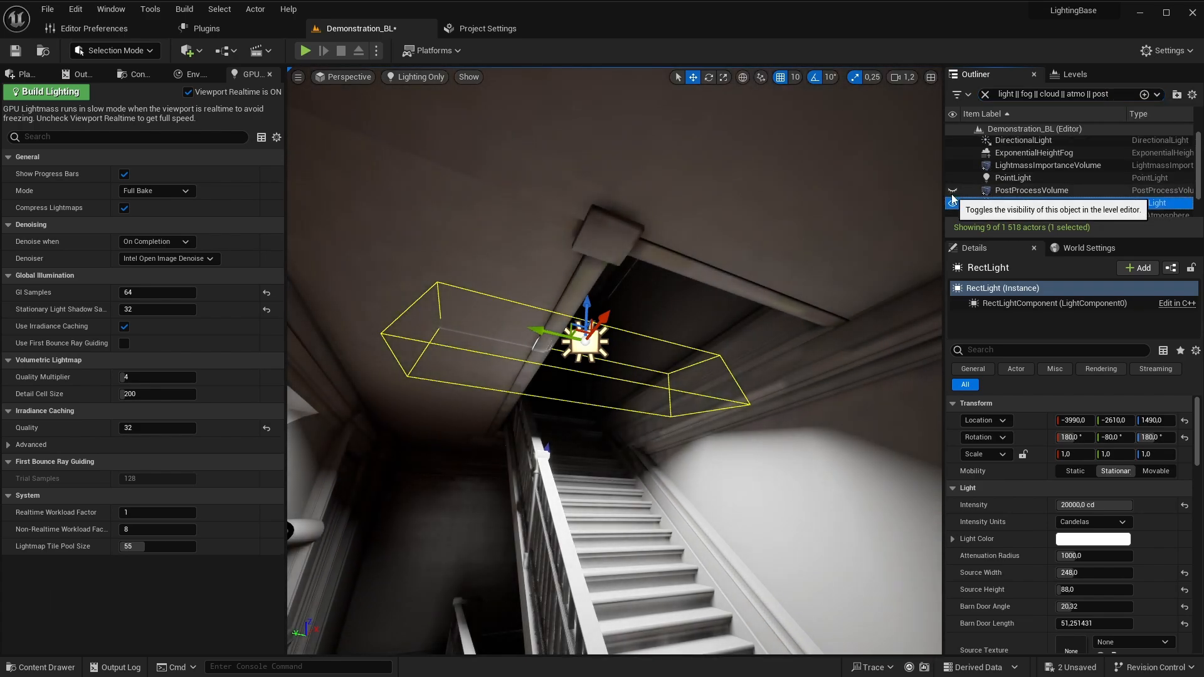
Step: Examine the baked lighting on the staircase walls and ceiling, and review the Lightmass options in World Settings
right_drag(753, 313, 658, 347)
key(w)
key(s)
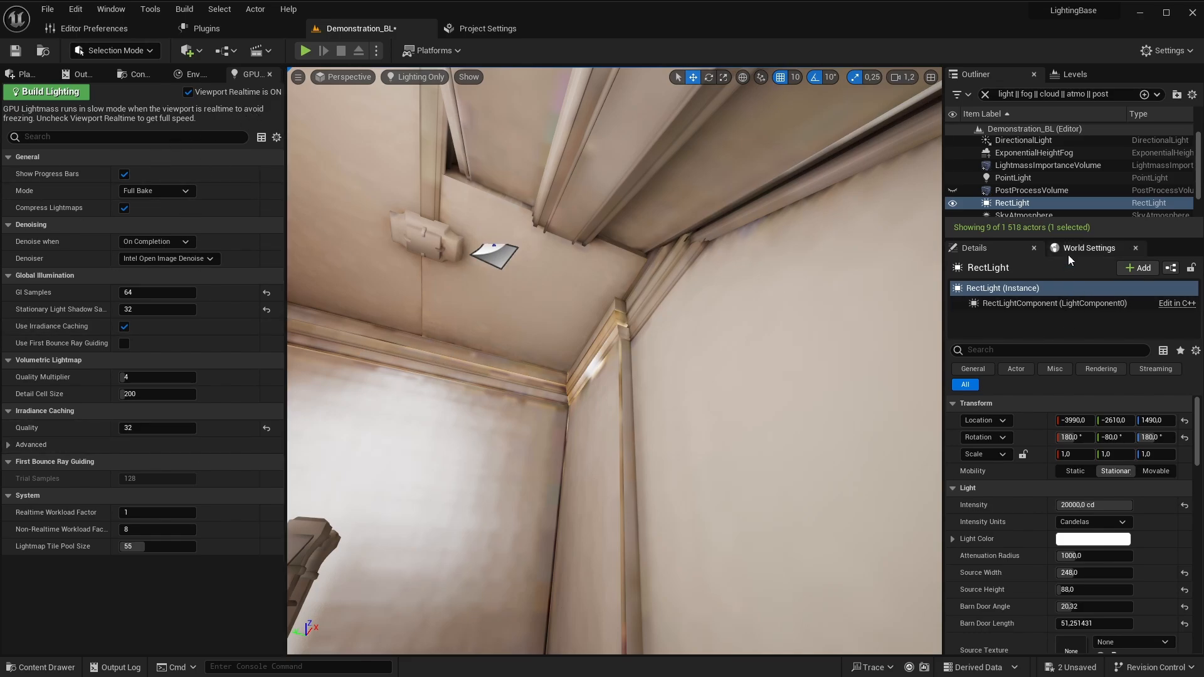
click(1089, 247)
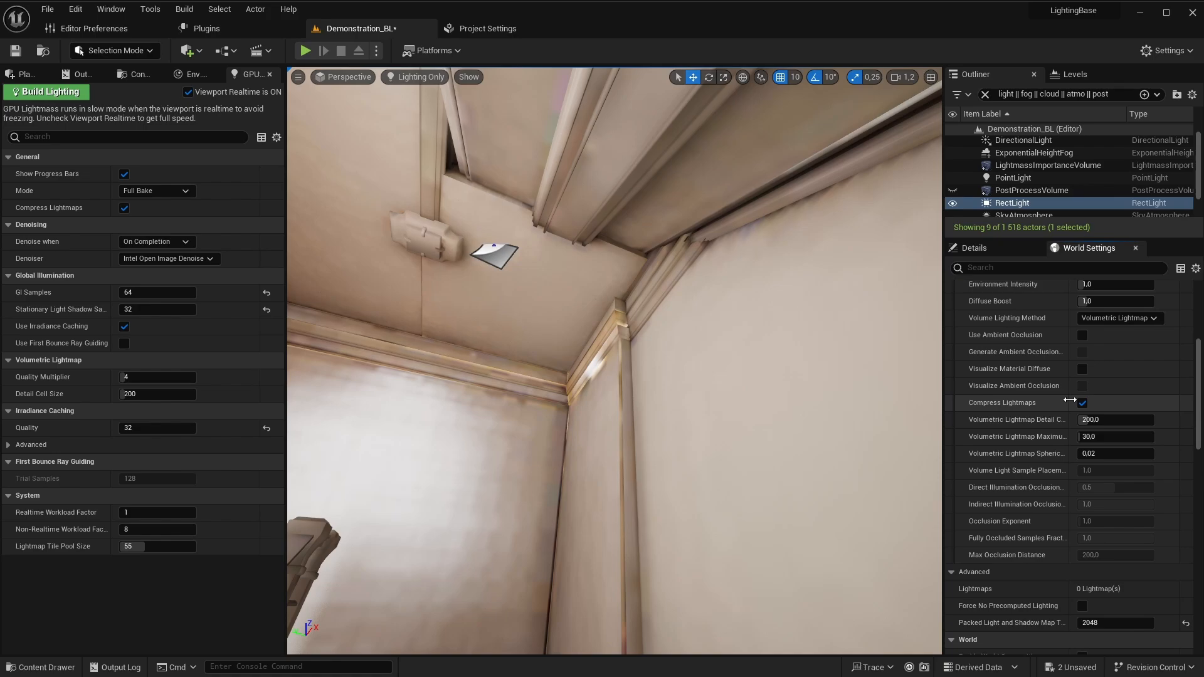
click(974, 248)
right_drag(614, 313, 738, 368)
key(s)
key(d)
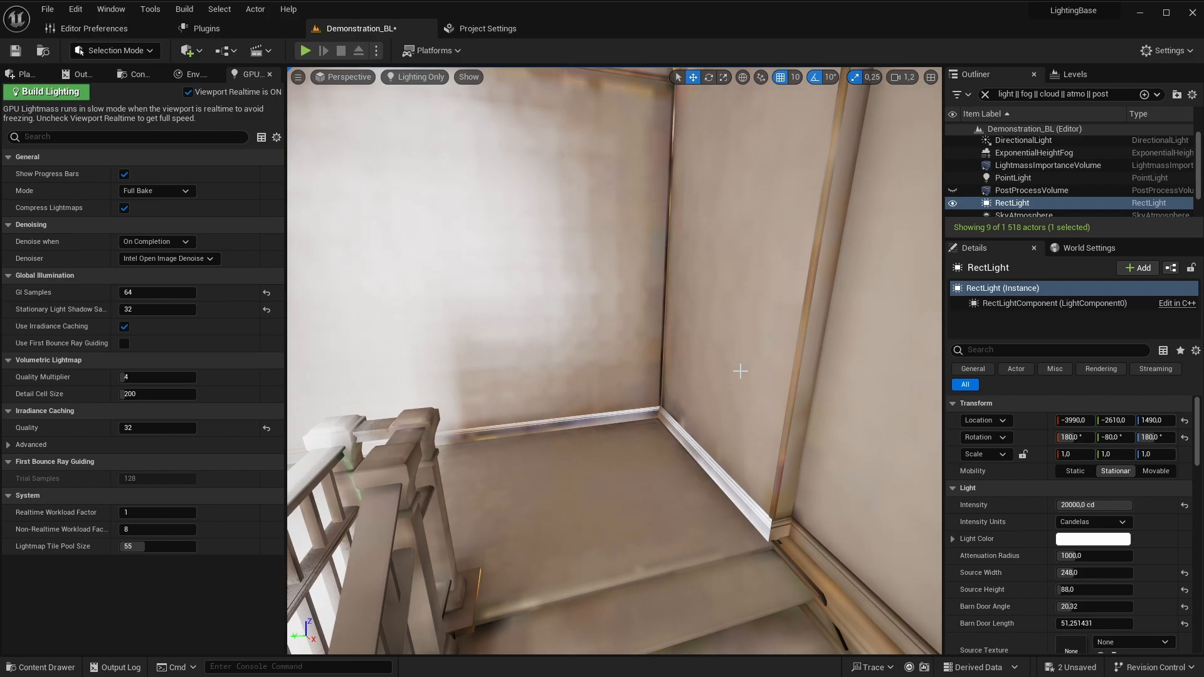
Step: Switch the viewport to Lightmap Density and select the floor mesh beside the stair railing
key(alt+0)
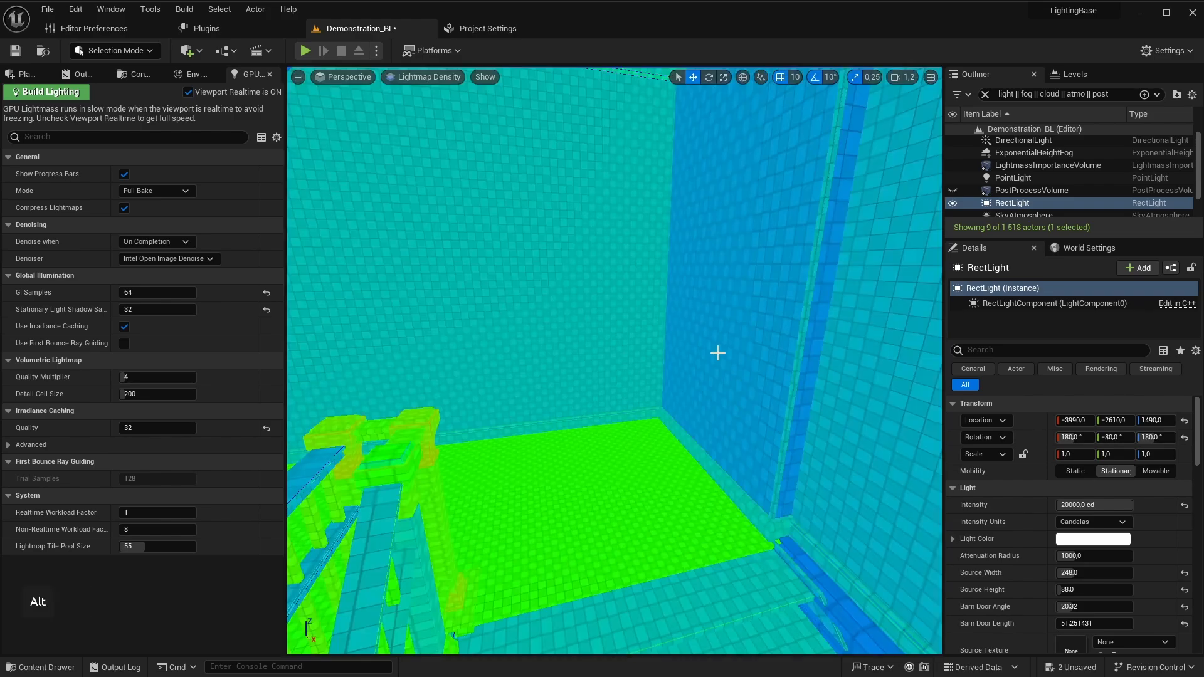
drag(718, 352, 618, 426)
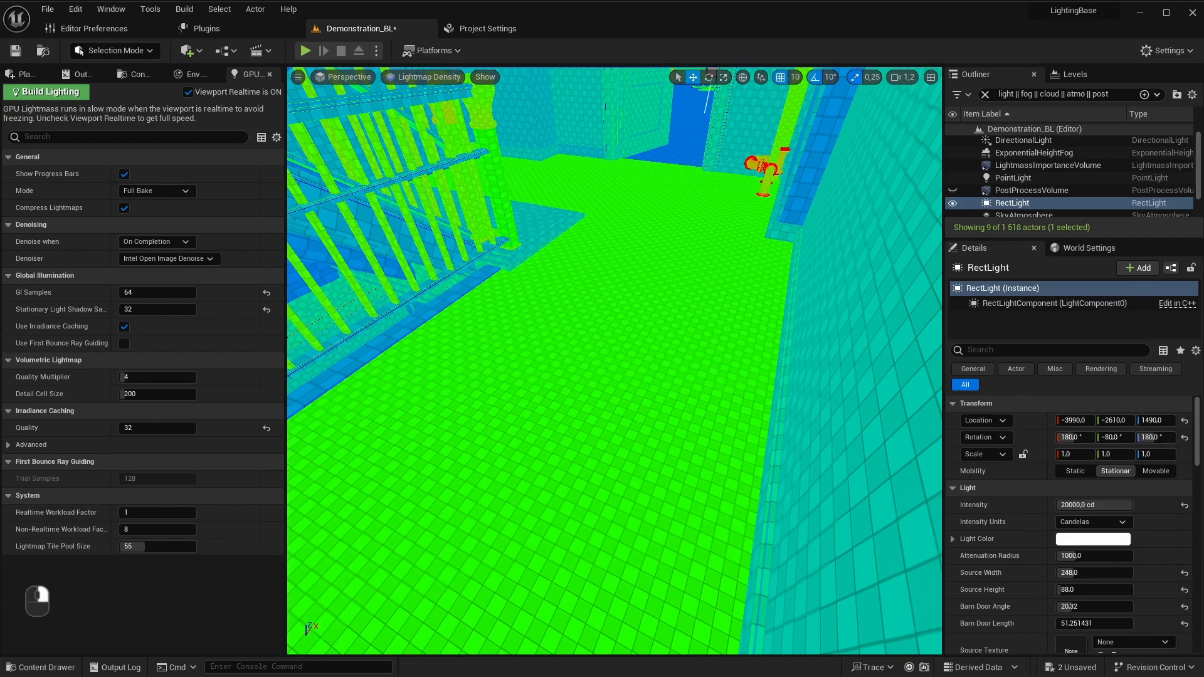
click(649, 346)
drag(650, 346, 624, 350)
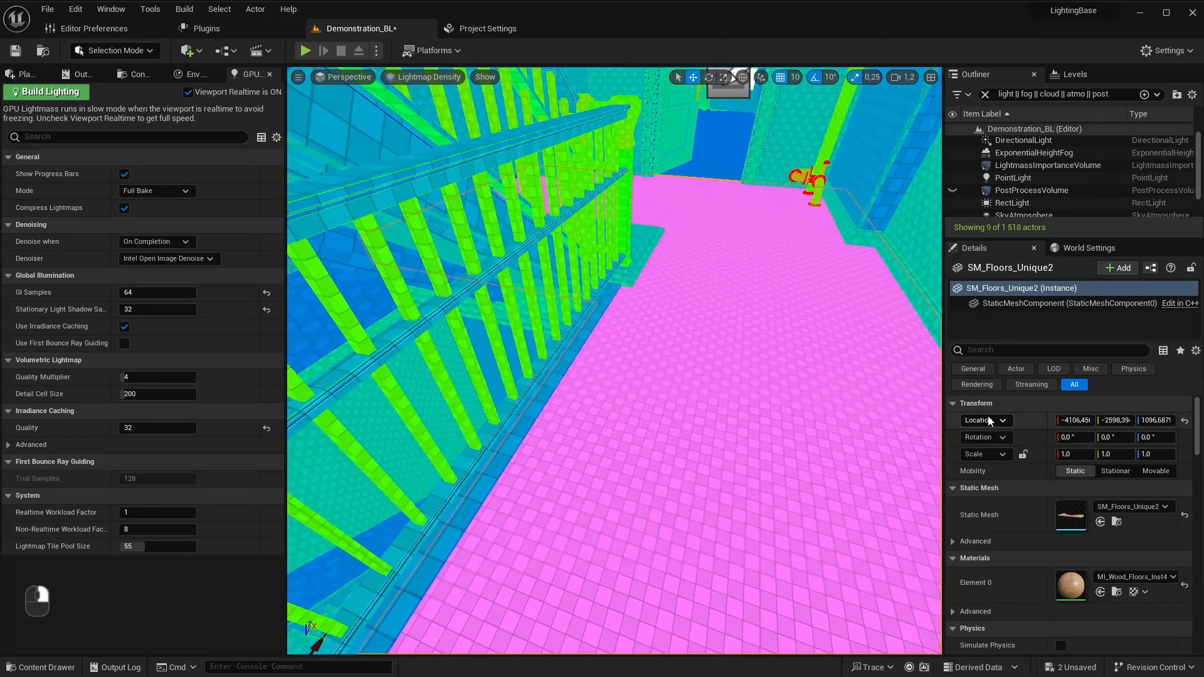
Step: Filter the floor's details by "light" and try overriding its light map resolution with 64, turning the override off again
click(986, 351)
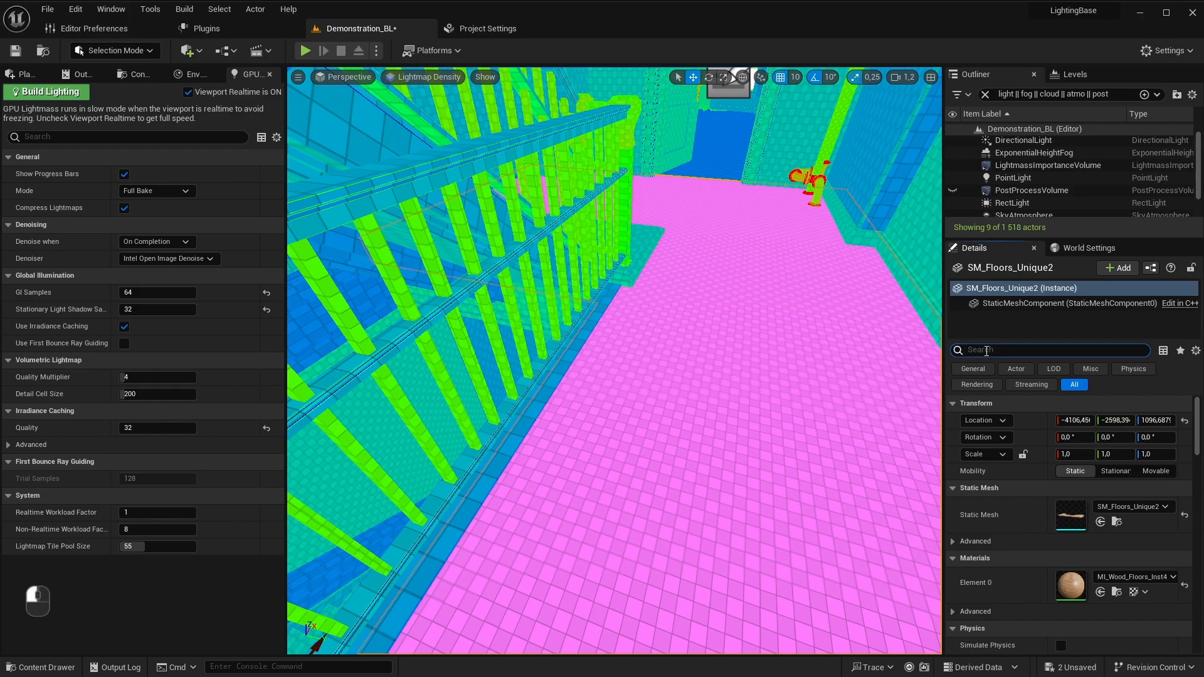
text(light)
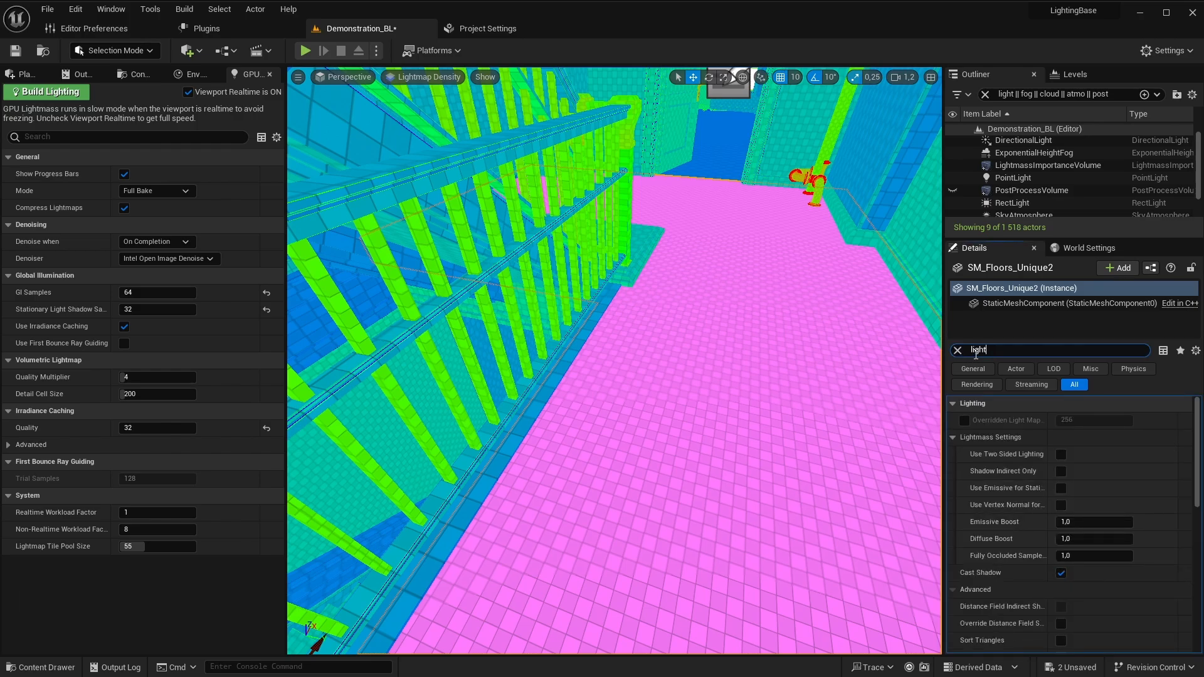
click(964, 420)
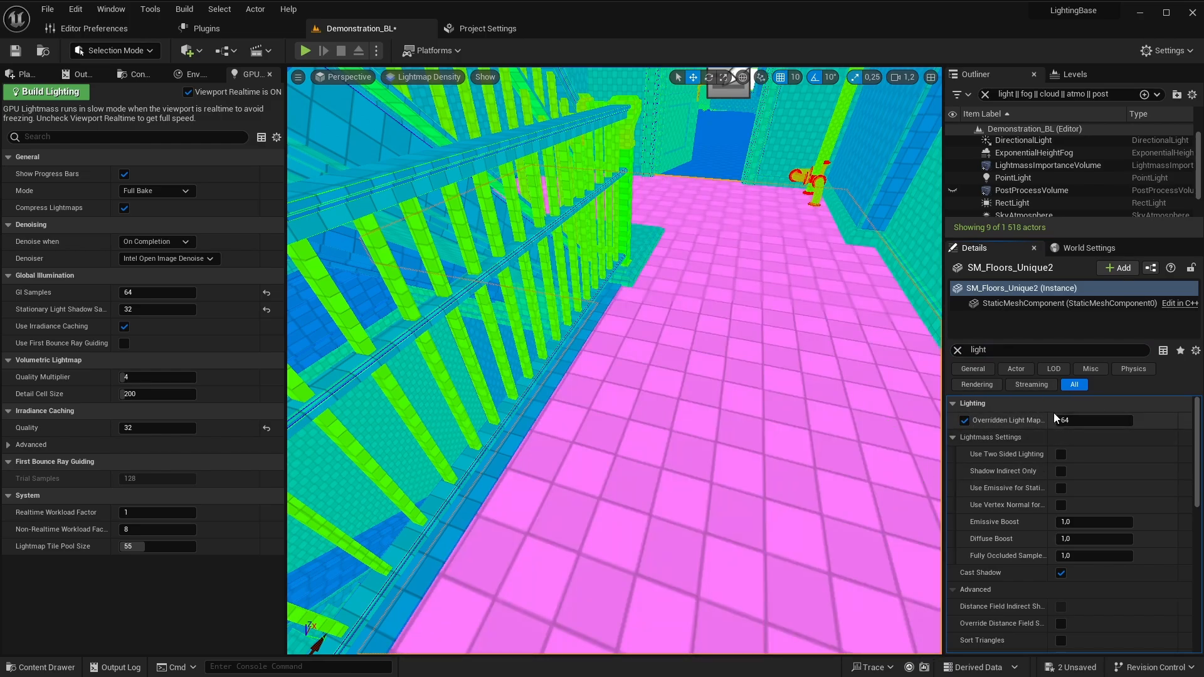
click(965, 421)
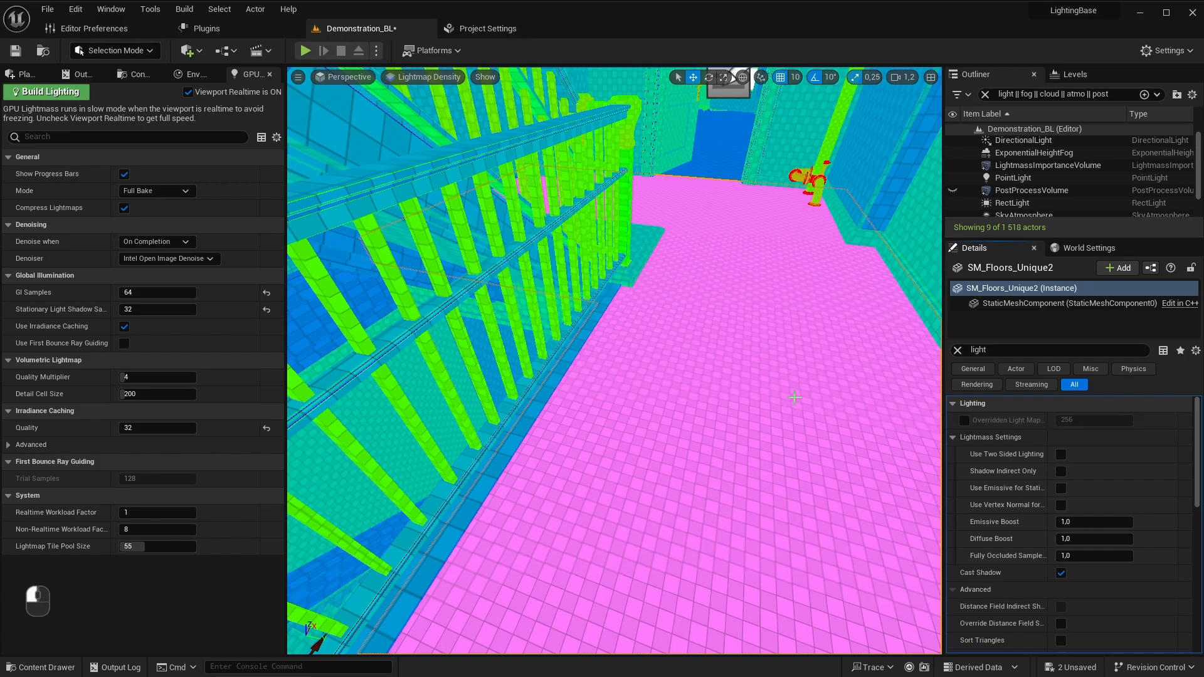
Step: Select the wooden stair railing, clear the details filter, and open its static mesh with the LOD 0 build settings expanded
click(499, 264)
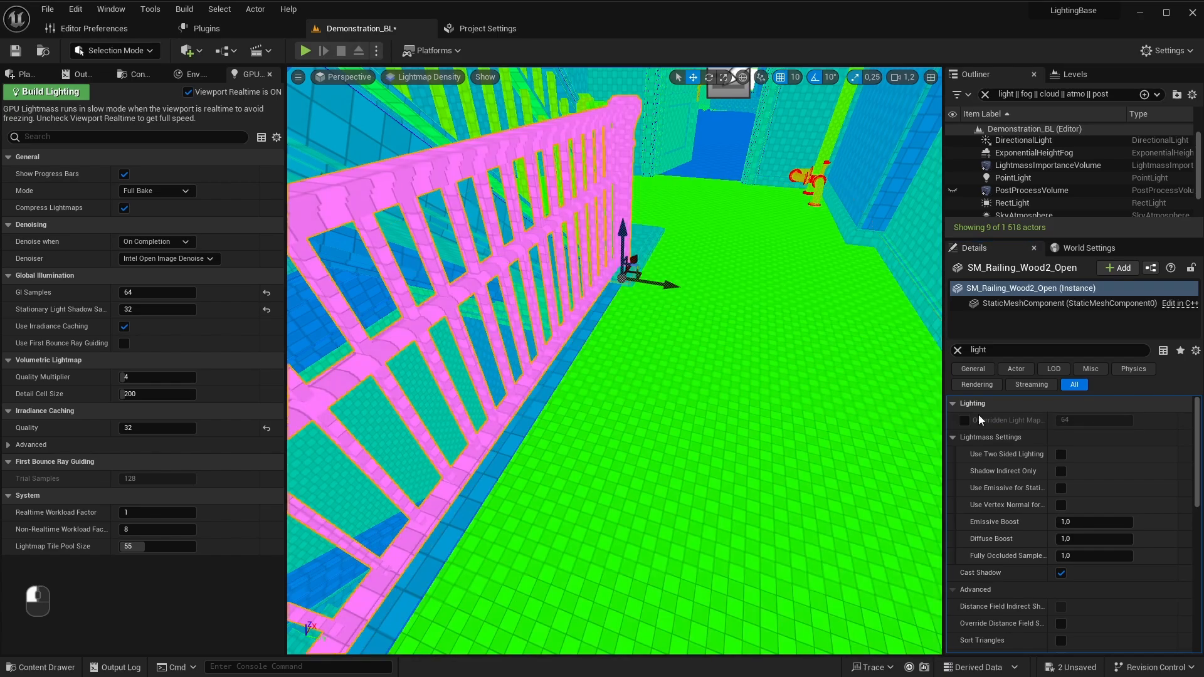
click(957, 351)
double_click(1070, 513)
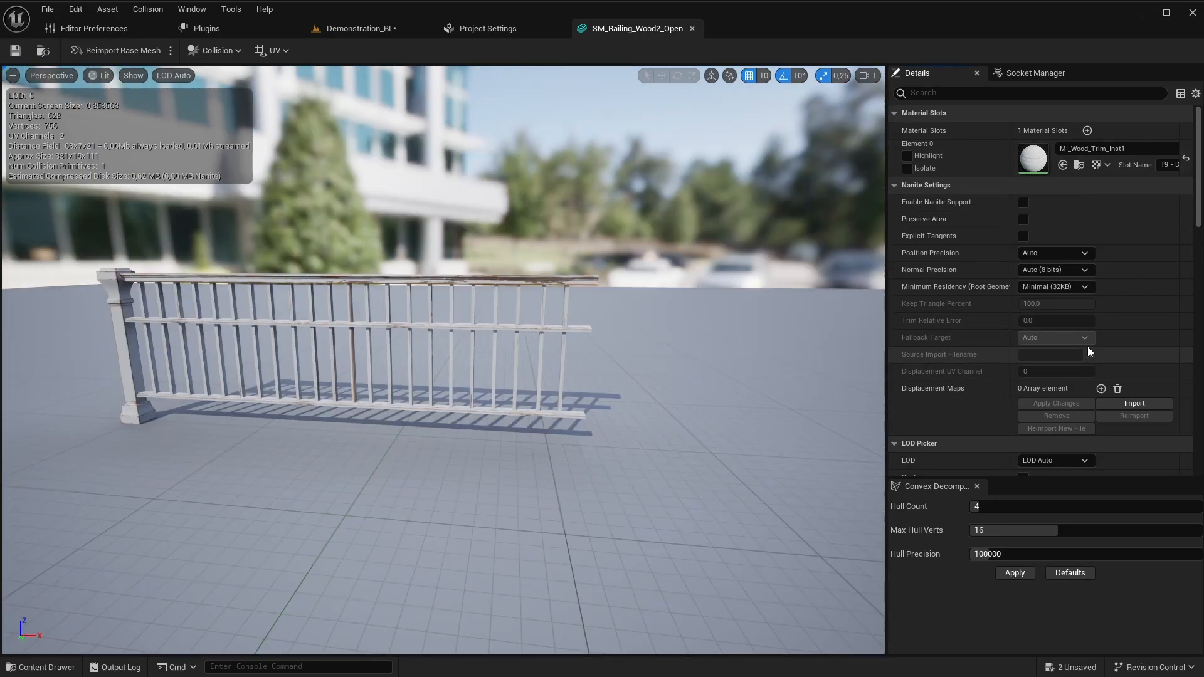
scroll(1085, 340, down, 3)
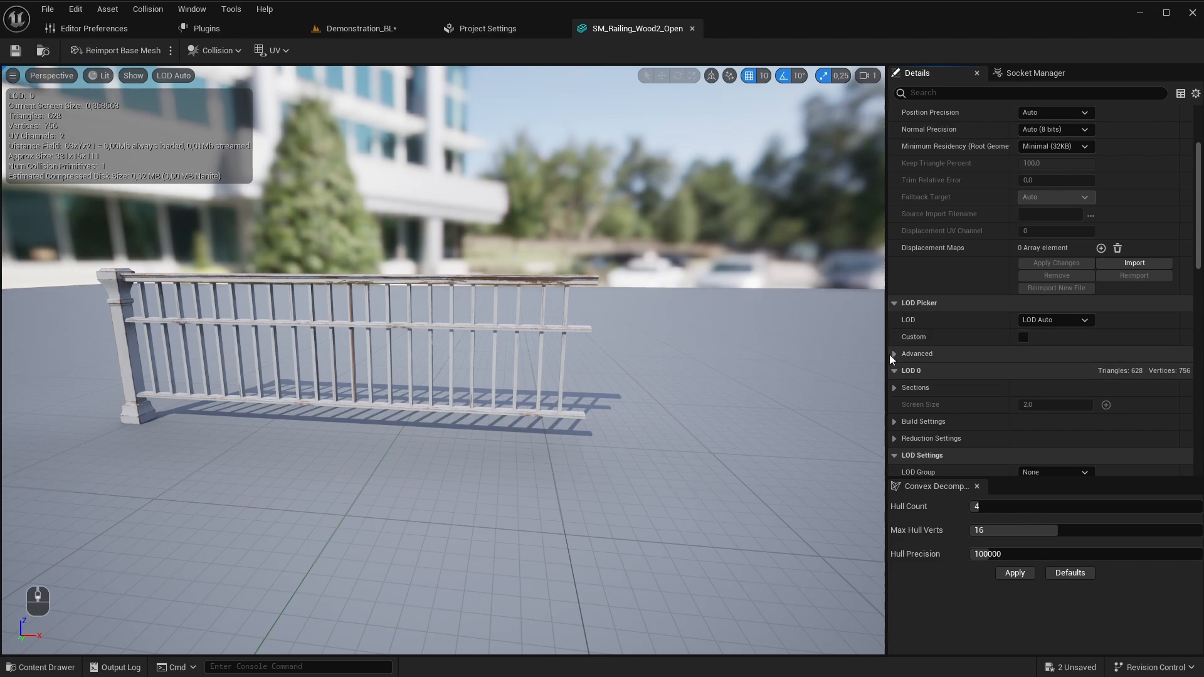
click(894, 421)
scroll(895, 426, down, 3)
scroll(896, 428, down, 2)
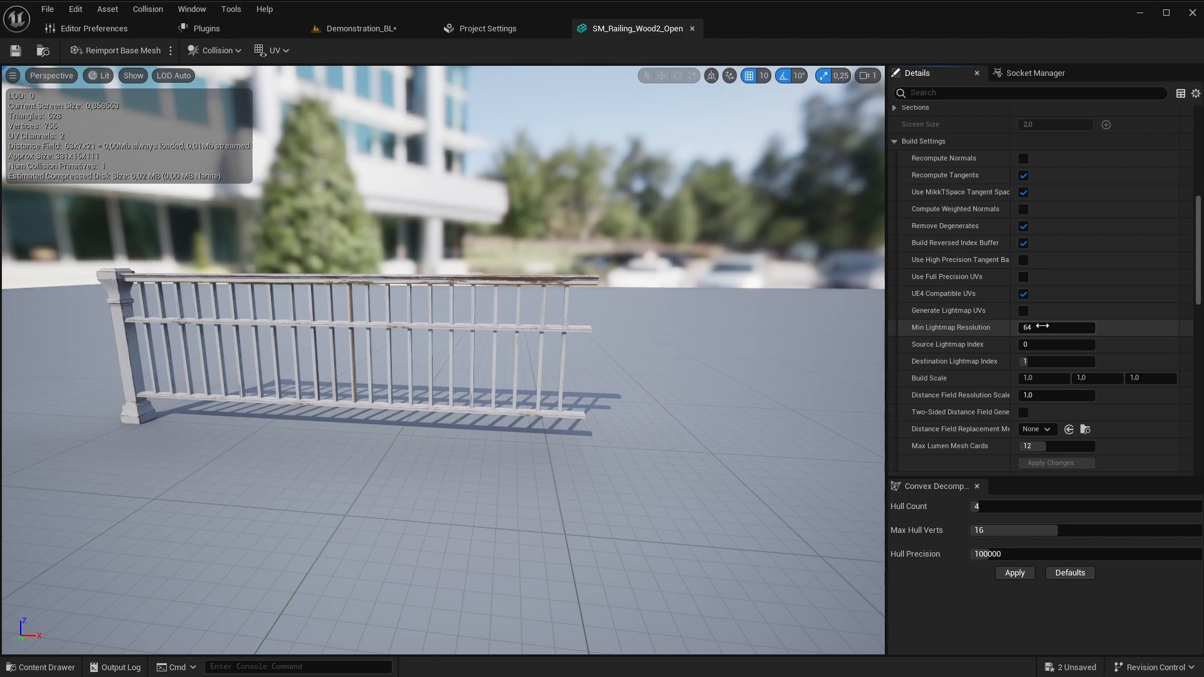
Step: Display the railing mesh's UV layout and review its lightmap and LOD settings
click(273, 50)
click(292, 105)
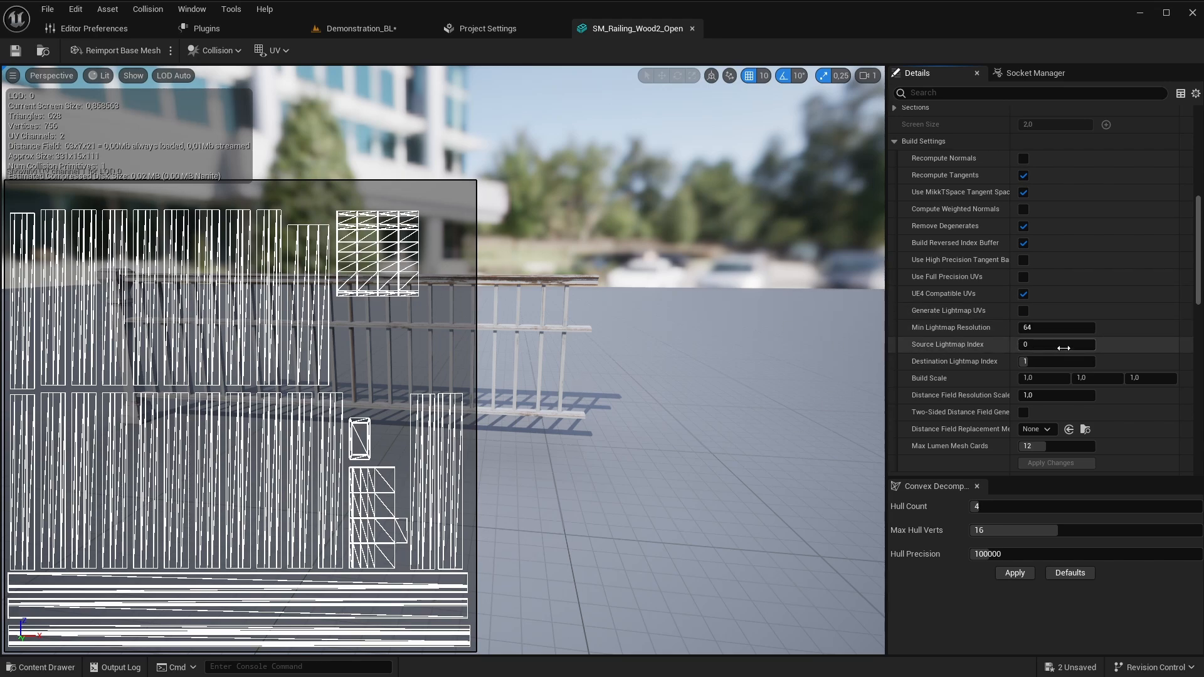
scroll(1076, 417, down, 3)
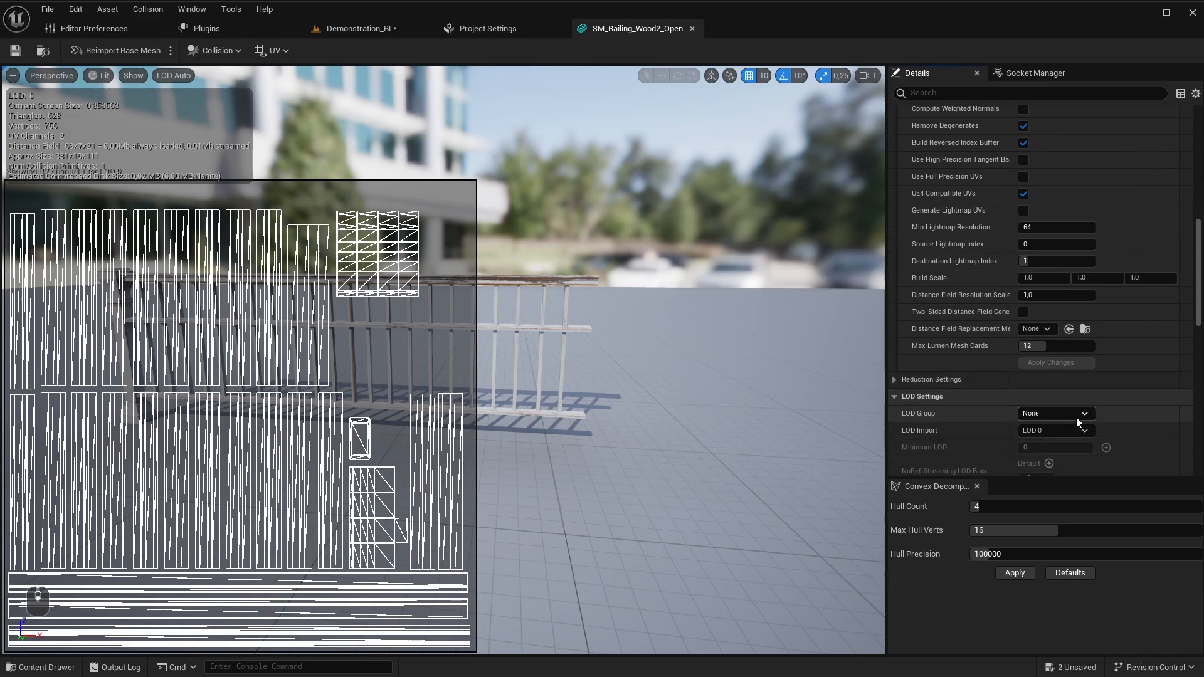
scroll(1076, 416, down, 6)
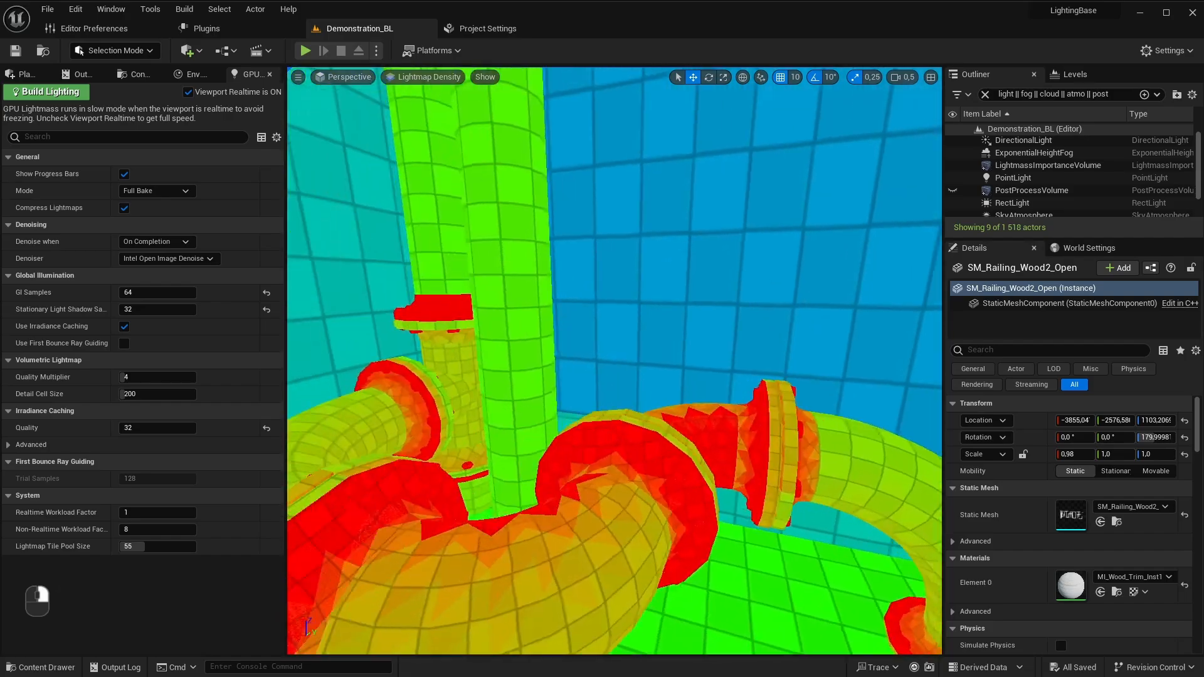
Step: Examine the lightmap density on the curved pipes in the corner of the level
right_drag(718, 406, 752, 408)
key(s)
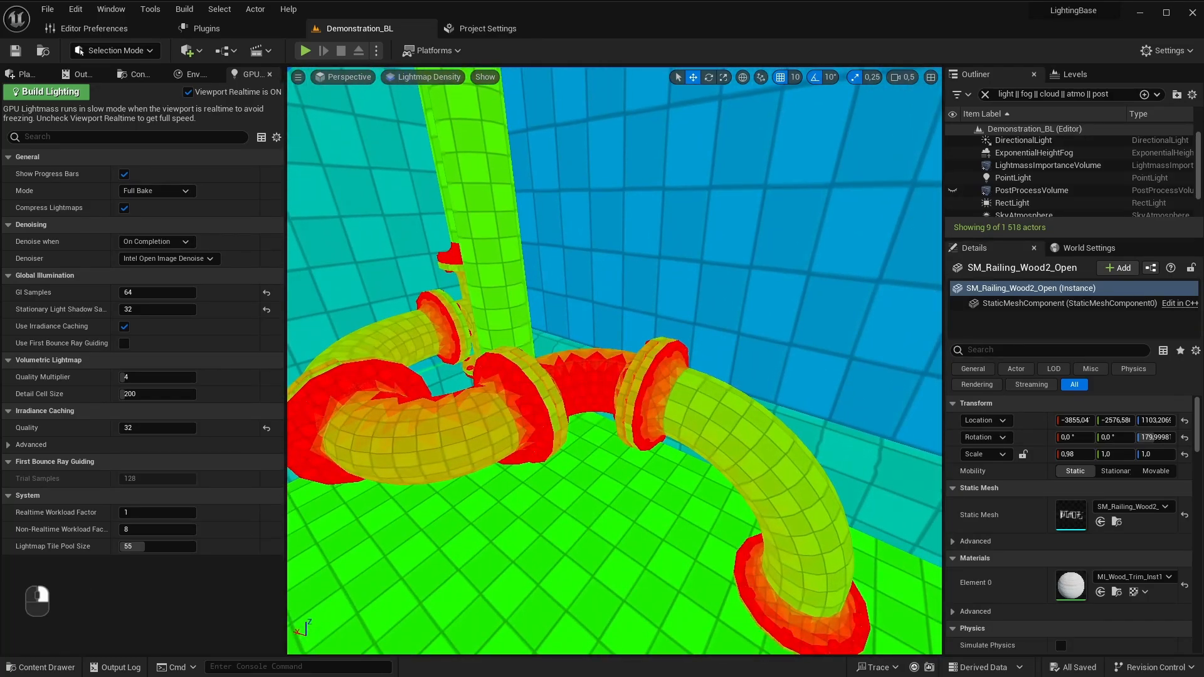
right_drag(752, 408, 752, 408)
key(d)
key(w)
Step: Select the wall and the floor mesh in turn and compare their lightmap density with the adjoining room's floor
right_drag(676, 399, 675, 429)
click(675, 400)
key(s)
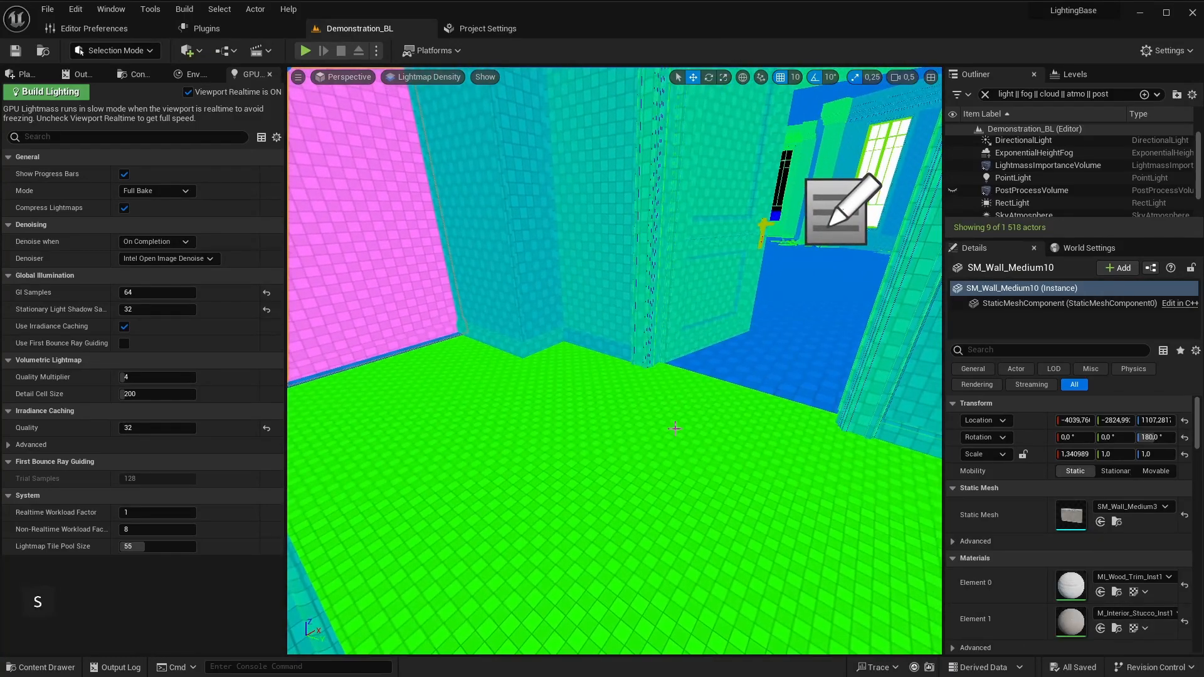
click(675, 429)
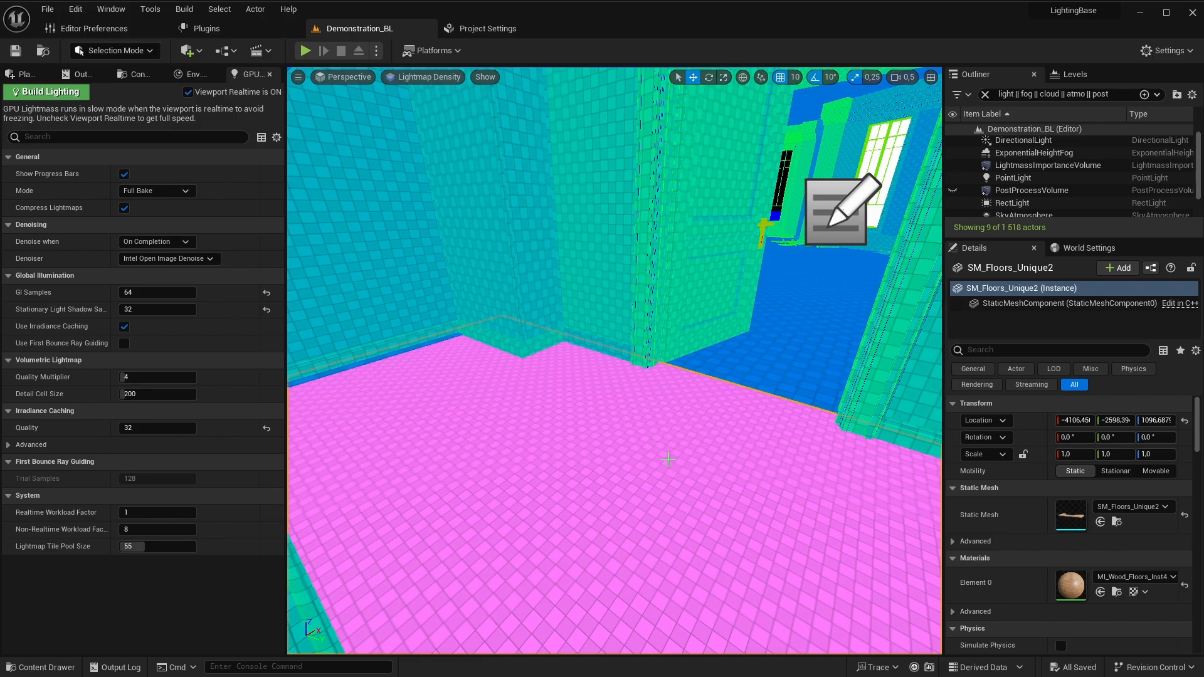
right_drag(672, 462, 699, 465)
key(w)
key(d)
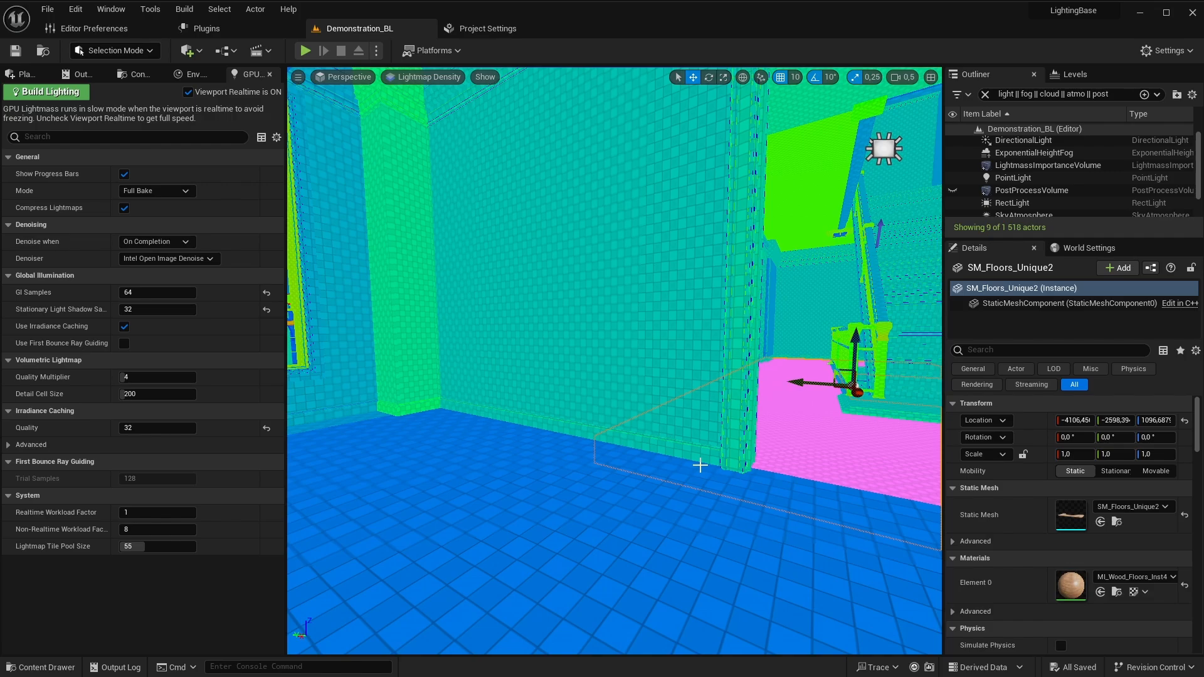
right_drag(699, 466, 699, 465)
key(s)
key(a)
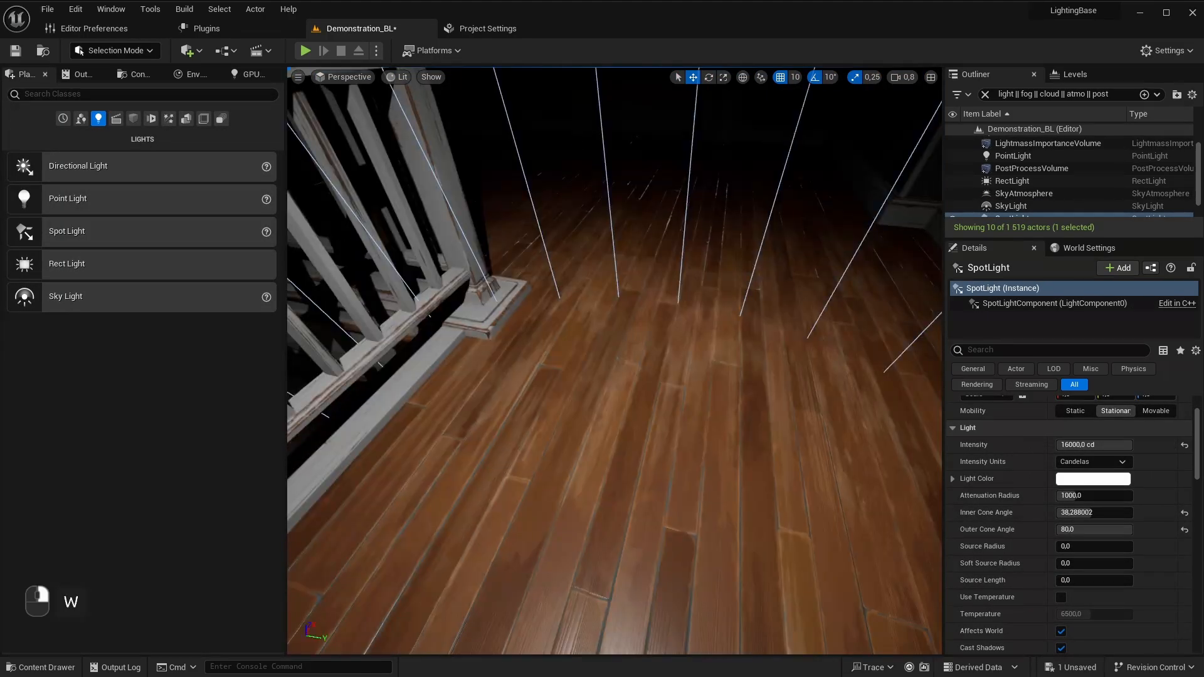
Step: Check the floor and the adjoining windowed room in Lit view and make the PostProcessVolume visible again
right_drag(602, 339, 745, 292)
key(w)
key(w)
key(w)
key(d)
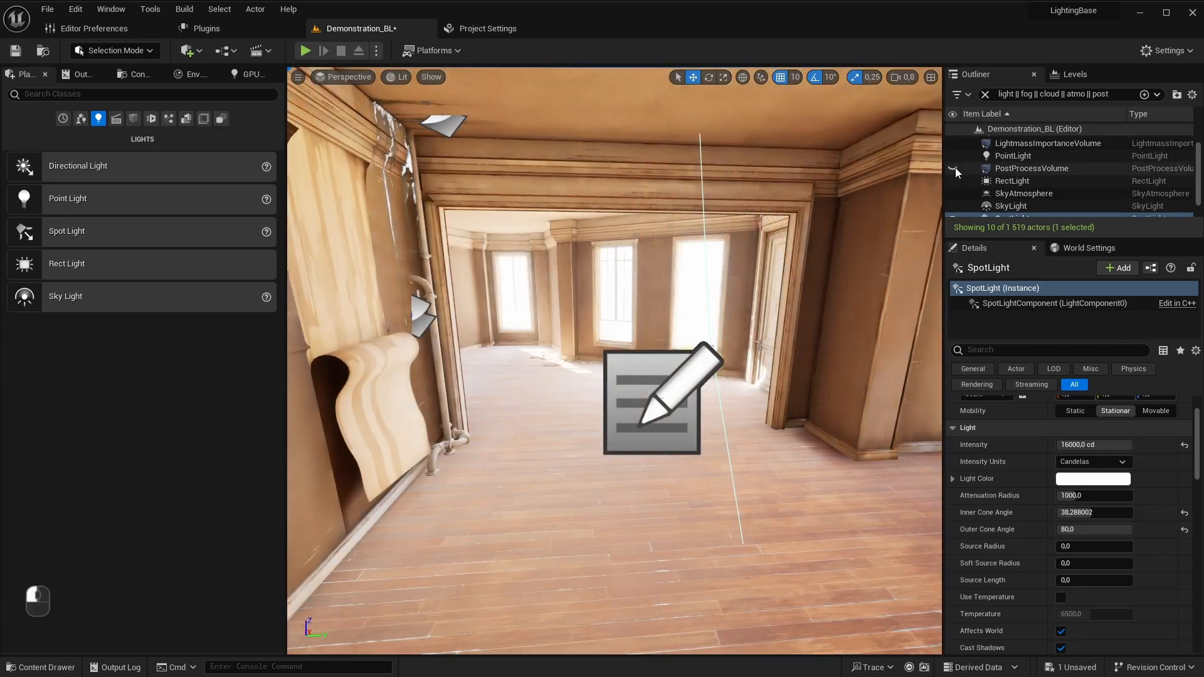
key(w)
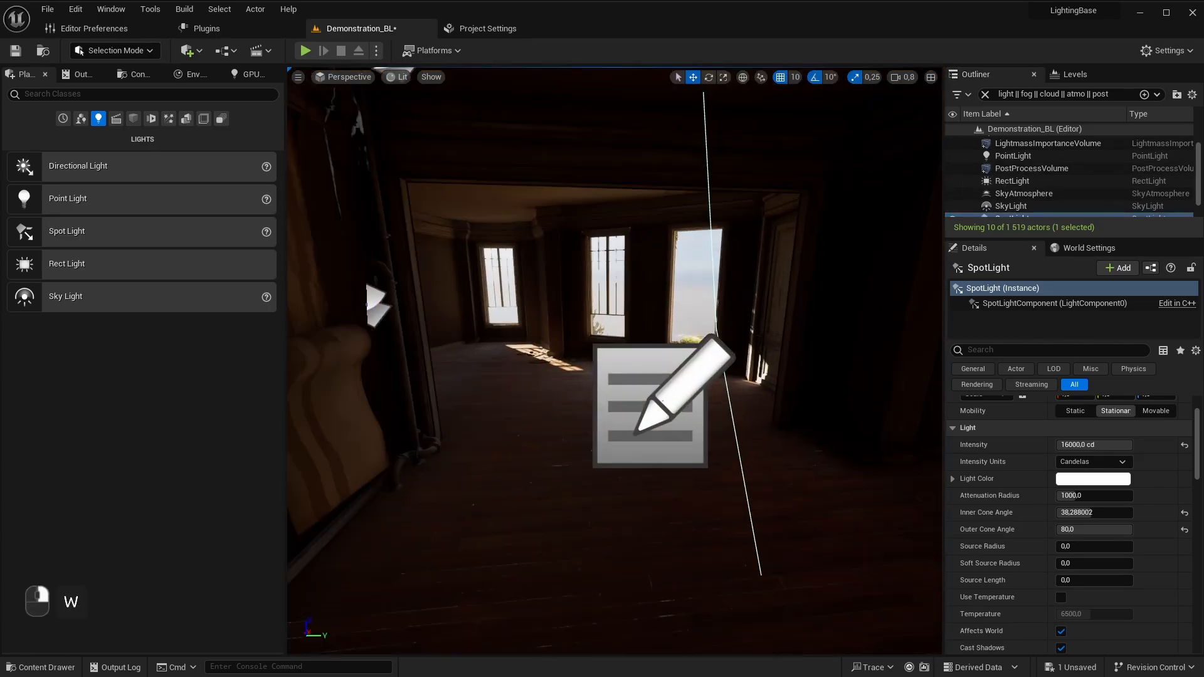
mouse_move(710, 341)
right_down()
mouse_move(652, 341)
mouse_move(728, 360)
mouse_move(709, 340)
right_up()
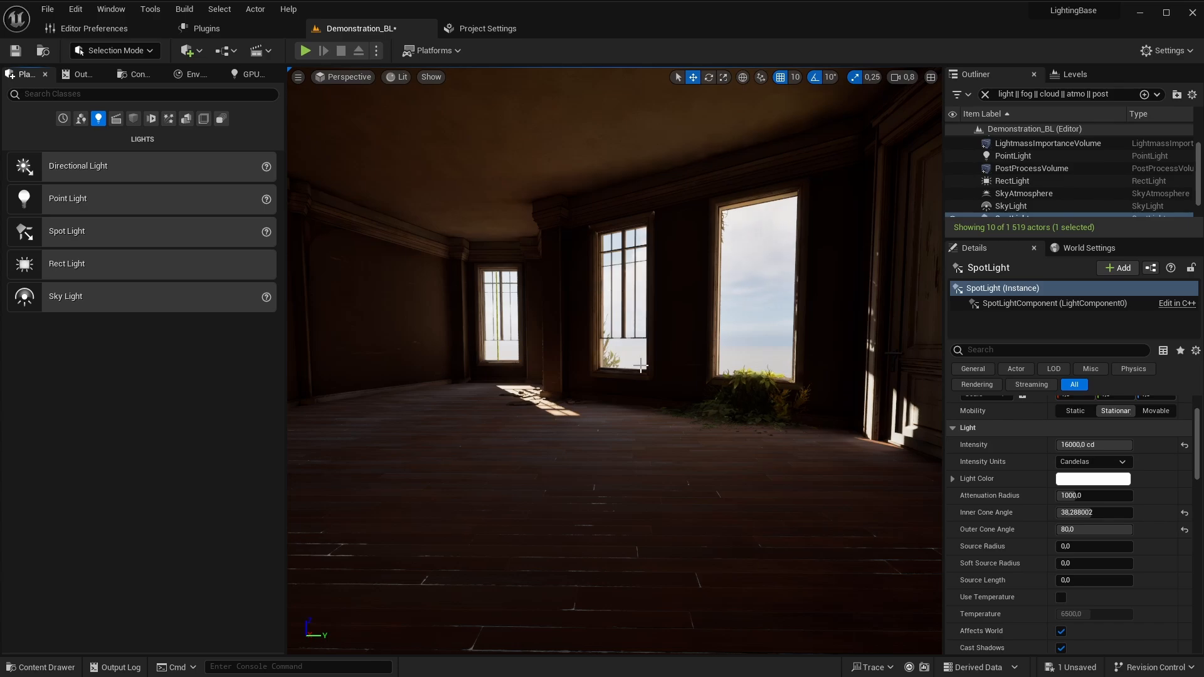
Step: Switch the viewport to the Reflections view mode inside the windowed room
right_drag(641, 365, 348, 157)
scroll(533, 288, down, 3)
click(397, 77)
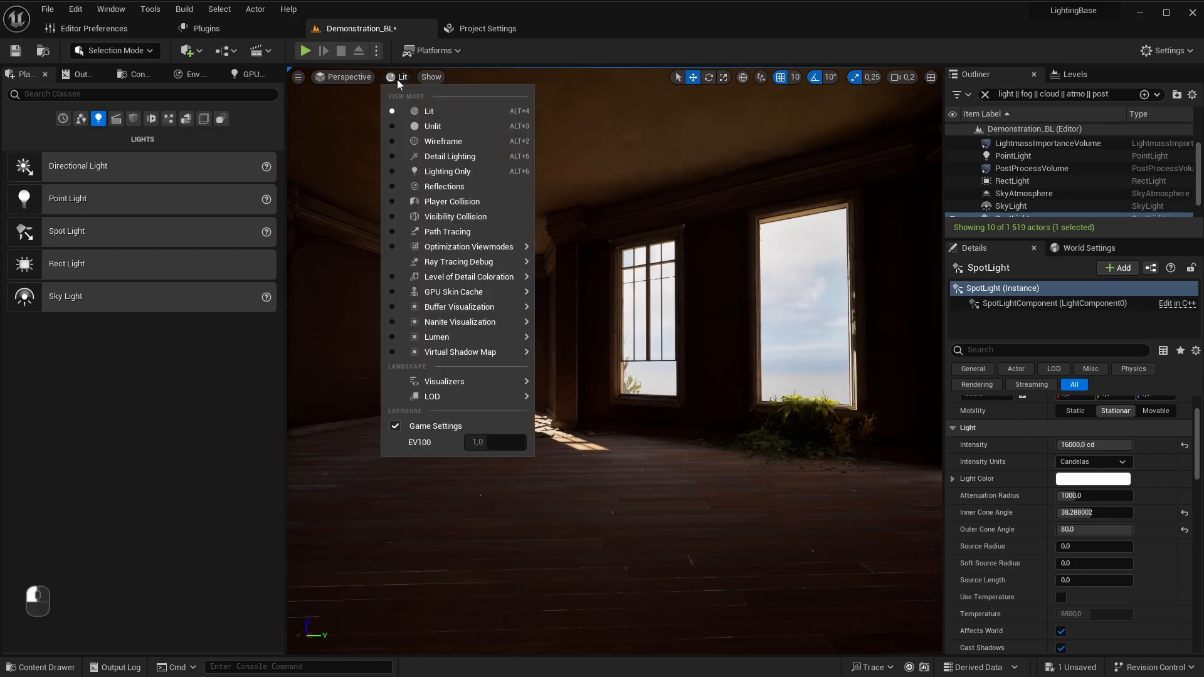
click(433, 185)
right_drag(438, 182, 439, 138)
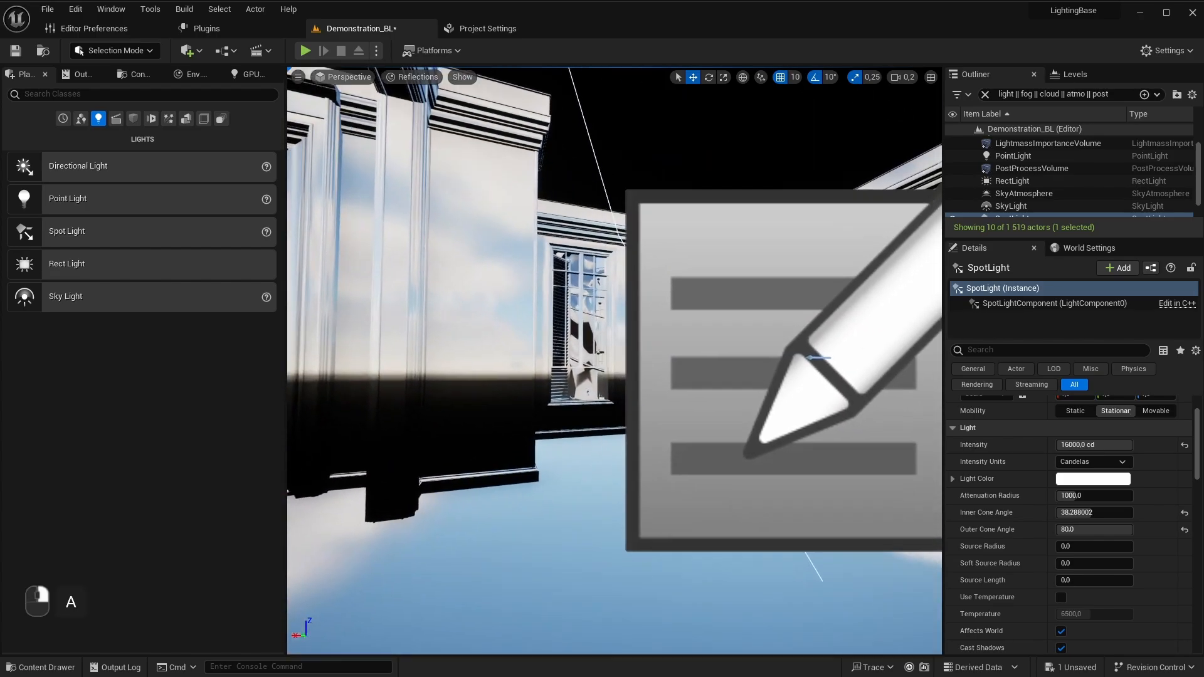
key(w)
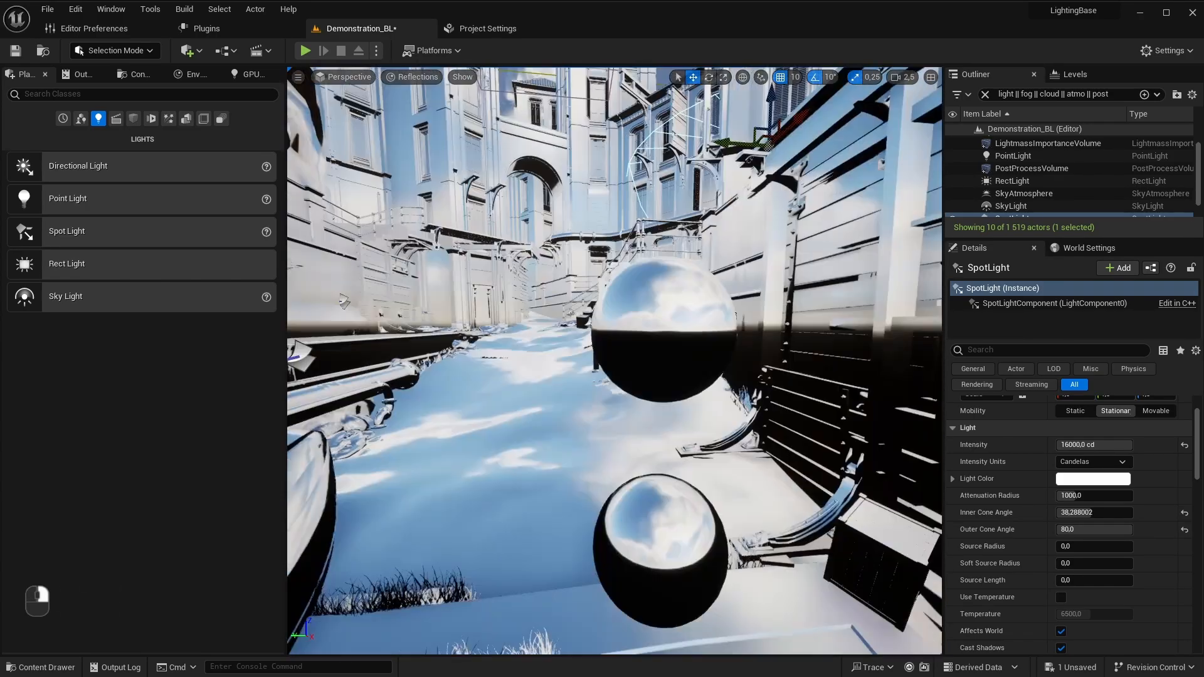
Step: Examine the reflections on the outdoor spheres and on the windowed room's walls and floor
key(w)
right_drag(614, 360, 796, 420)
scroll(615, 361, down, 3)
key(s)
key(w)
key(s)
right_drag(514, 477, 629, 418)
key(a)
key(w)
key(s)
key(w)
key(s)
key(w)
key(s)
key(w)
key(s)
scroll(630, 418, down, 2)
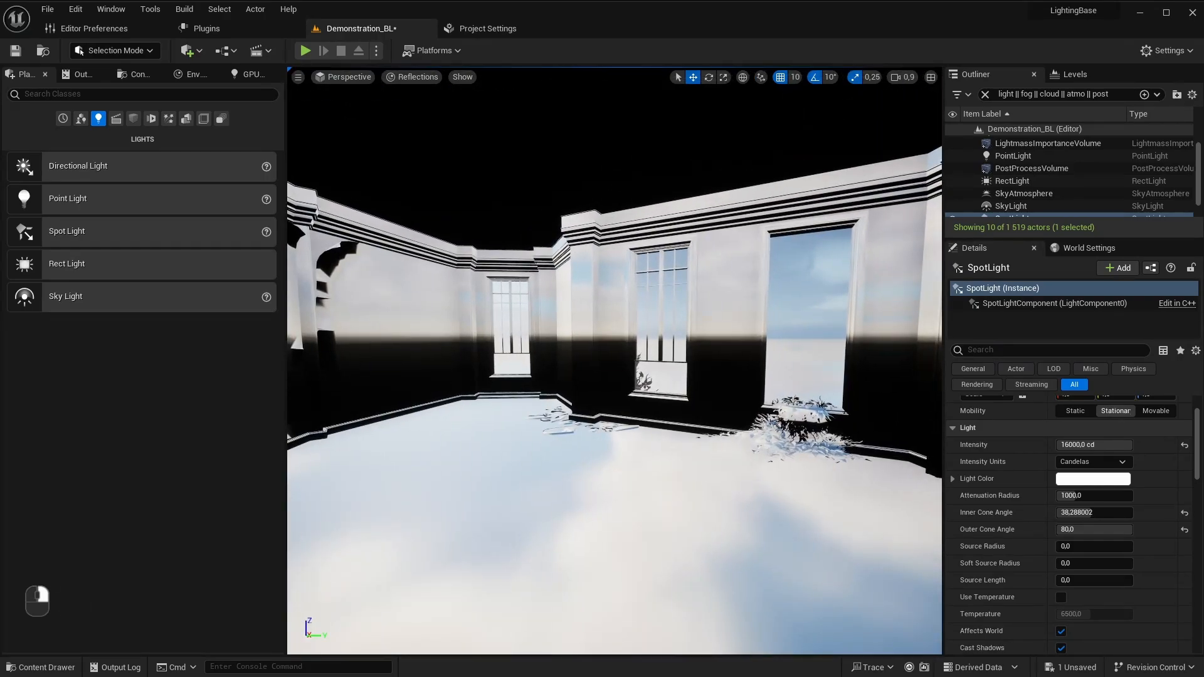
Step: Place a Box Reflection Capture from the Visual Effects actors in the windowed room
click(168, 119)
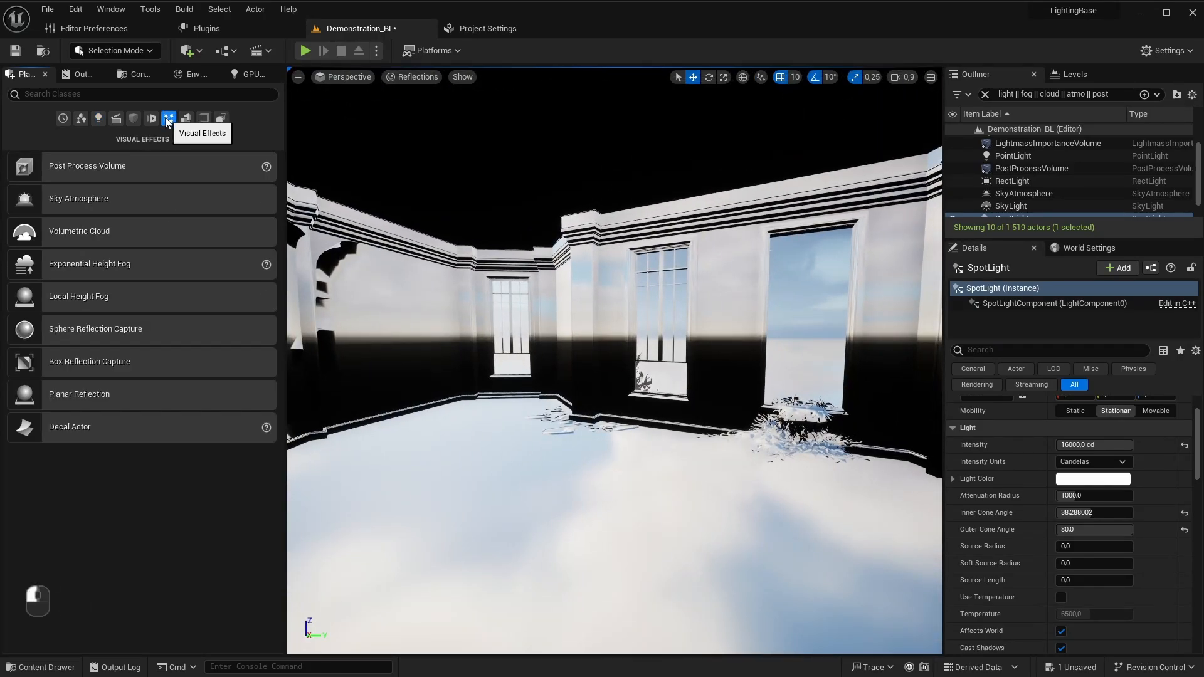
right_drag(405, 340, 405, 340)
key(s)
drag(144, 361, 561, 386)
Step: Examine how the new box reflection capture affects reflections inside the room and around the building
right_drag(564, 425, 564, 426)
key(d)
key(w)
key(s)
key(w)
scroll(564, 425, up, 3)
key(w)
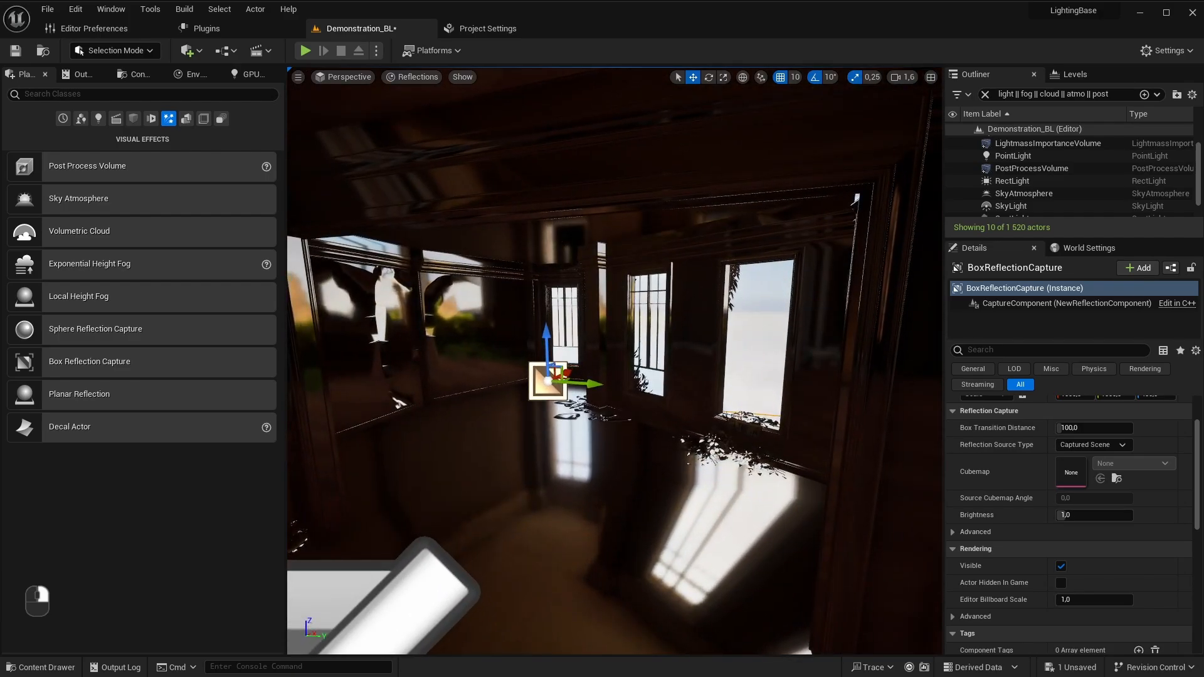
right_drag(565, 425, 564, 425)
key(s)
scroll(565, 425, up, 1)
key(w)
Step: Return the viewport to Lit and reduce the box reflection capture's Z scale to 269 to match the floor's height
key(alt+2)
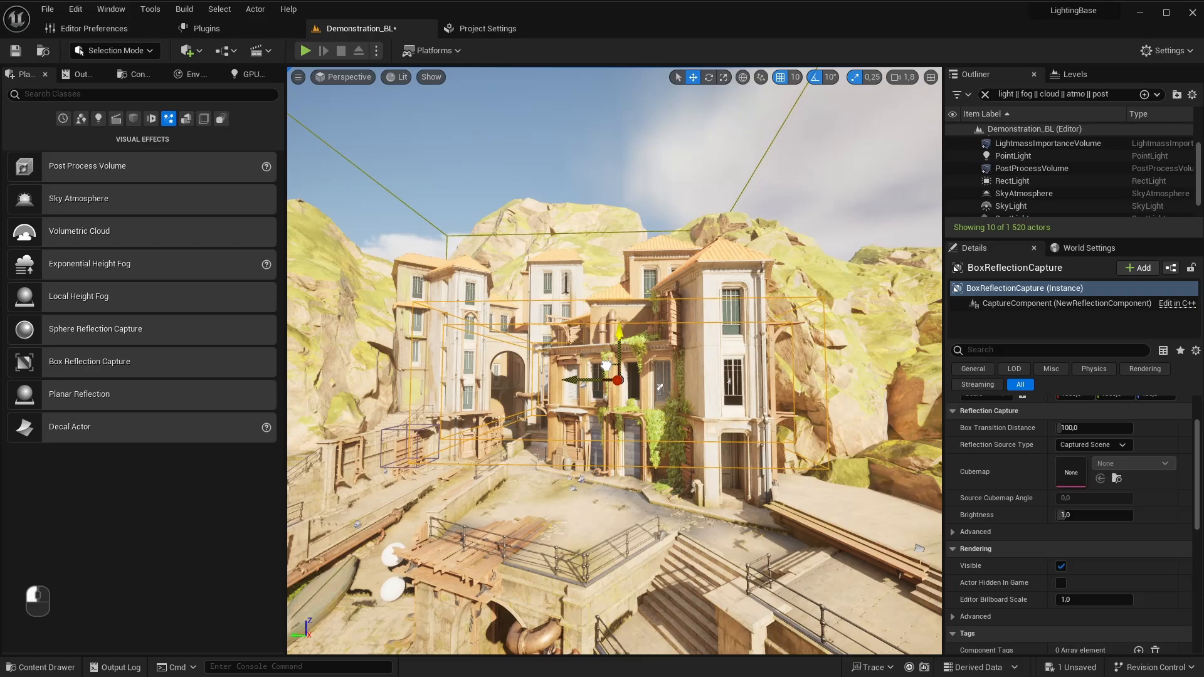
key(r)
drag(625, 339, 625, 317)
scroll(659, 387, up, 2)
right_drag(659, 387, 659, 386)
key(w)
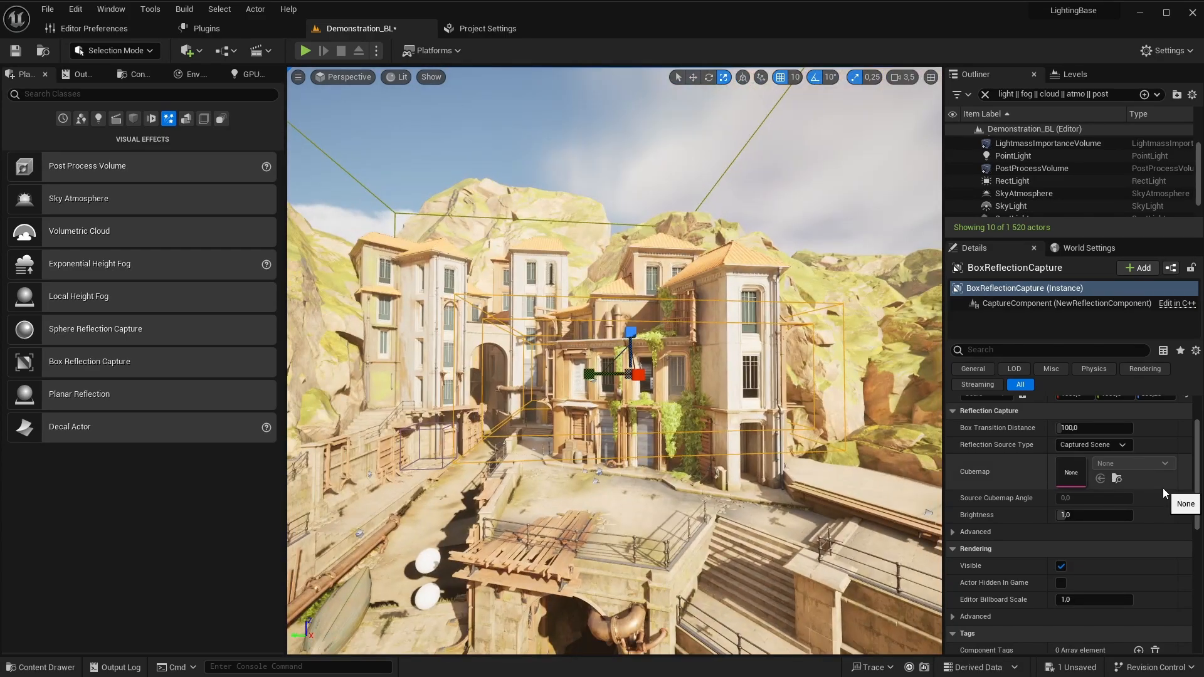
scroll(1162, 488, up, 2)
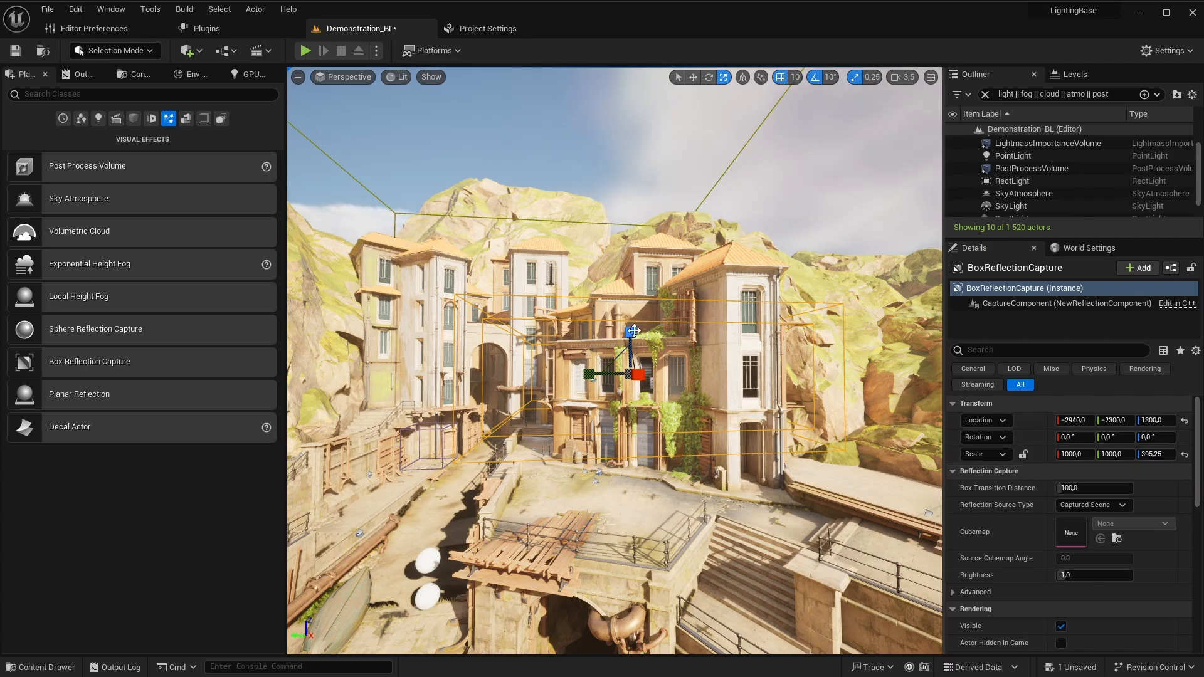
drag(634, 330, 633, 363)
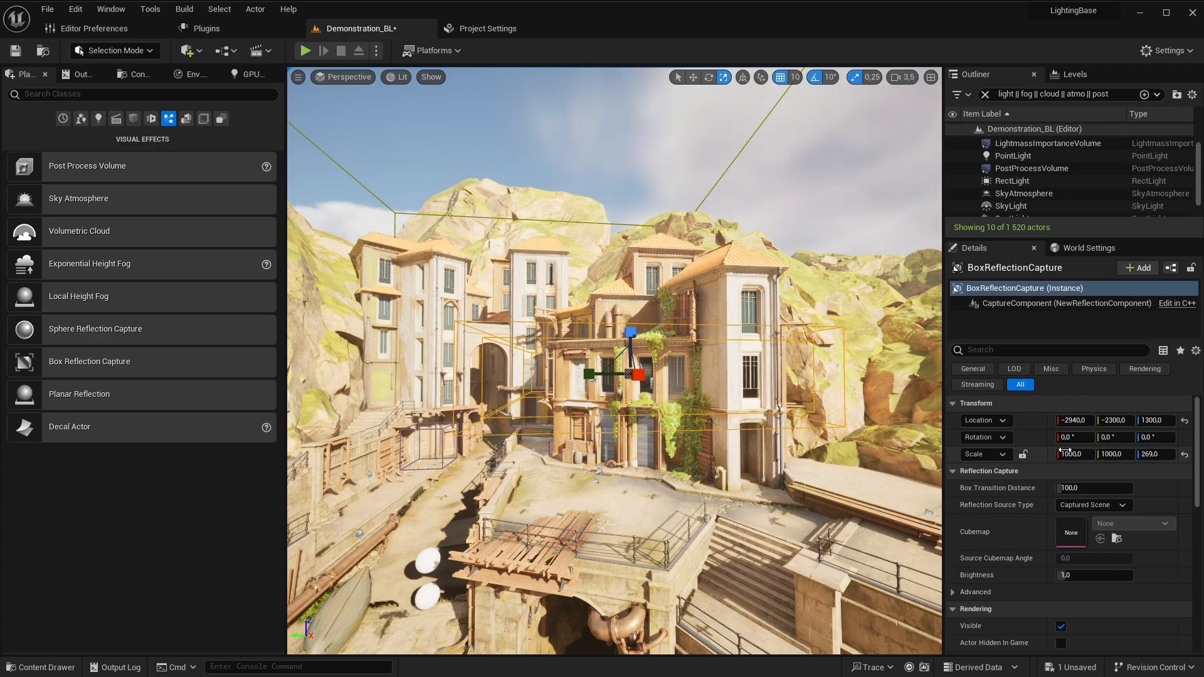
Step: Set the box reflection capture's Y scale to 800 and its X scale to 600
click(1113, 454)
text(800)
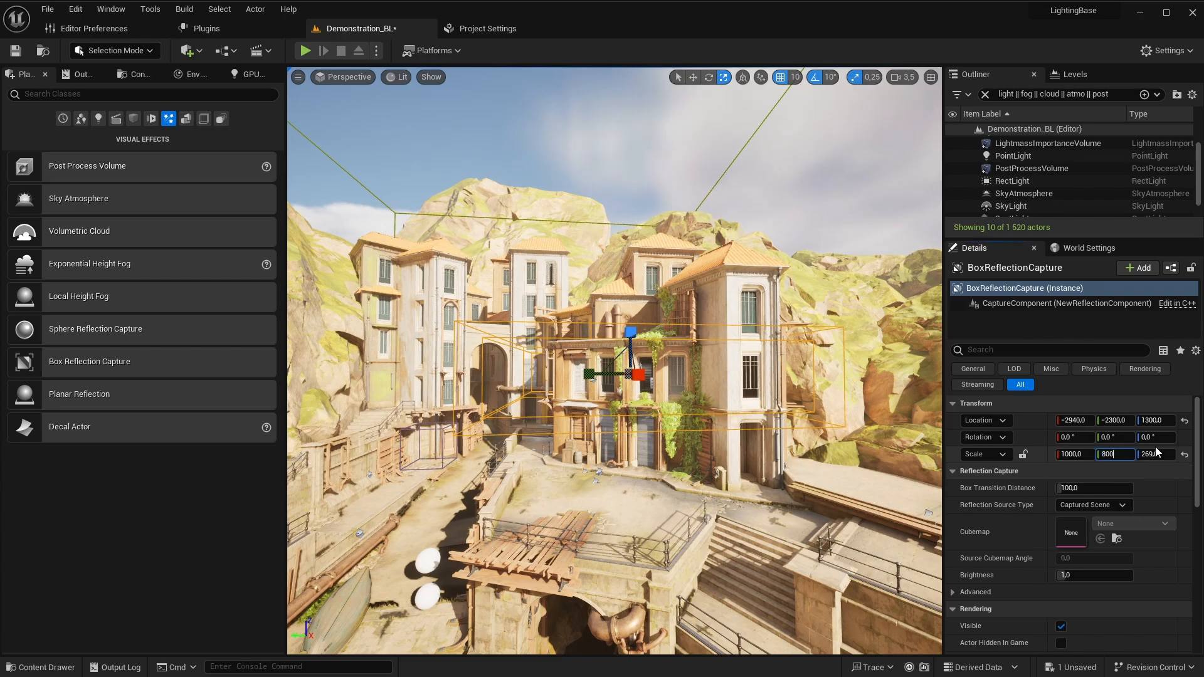
key(Return)
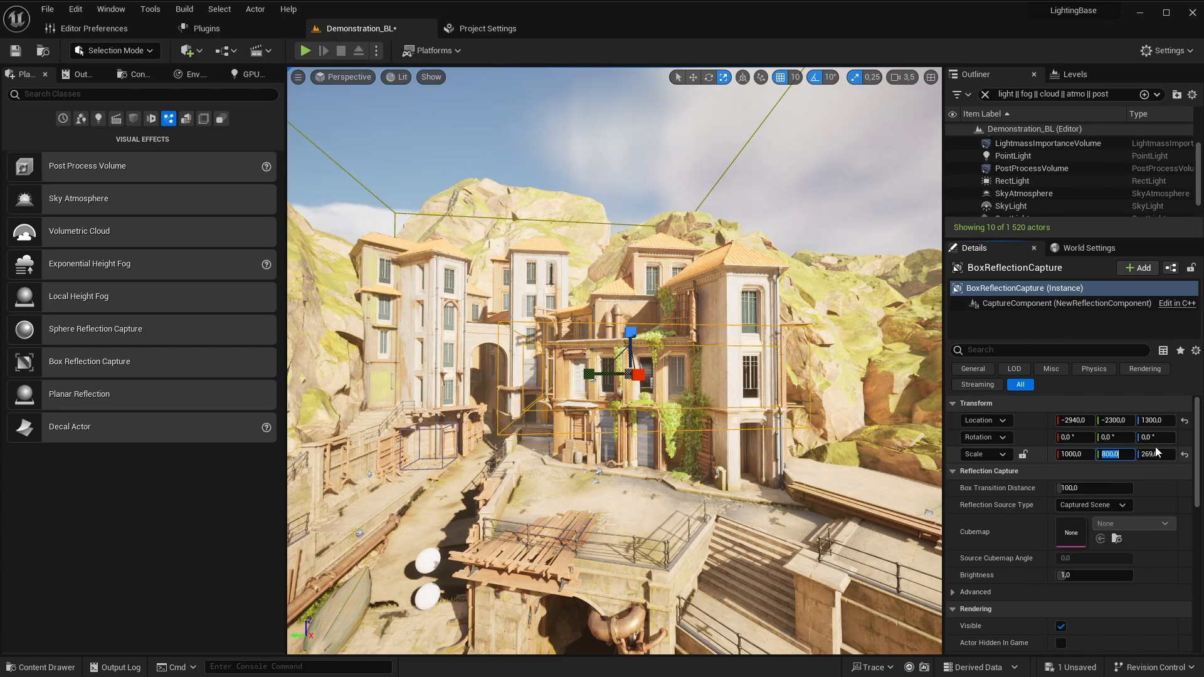
click(1065, 454)
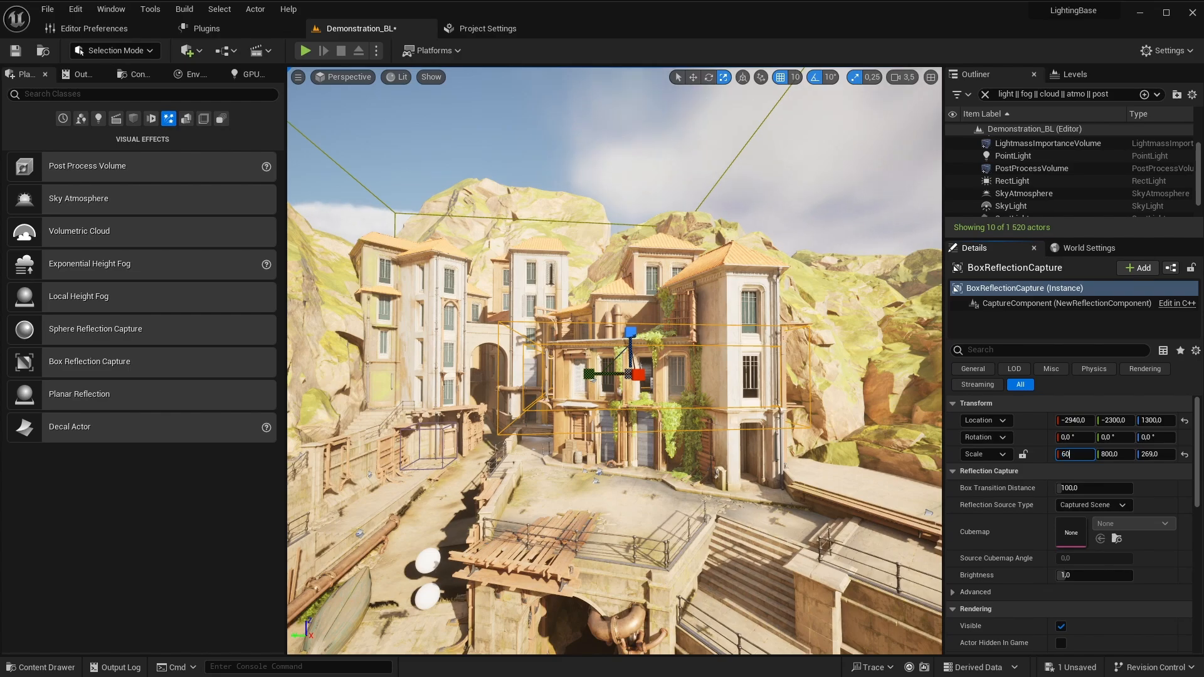
key(Return)
Step: Go back inside the building and switch the viewport to the Reflections view mode
mouse_move(591, 377)
right_down()
mouse_move(527, 377)
mouse_move(539, 383)
mouse_move(539, 326)
mouse_move(546, 376)
mouse_move(621, 388)
mouse_move(545, 388)
mouse_move(540, 402)
mouse_move(595, 382)
right_up()
key(w)
key(d)
scroll(591, 378, down, 3)
key(a)
key(w)
key(s)
key(w)
click(397, 76)
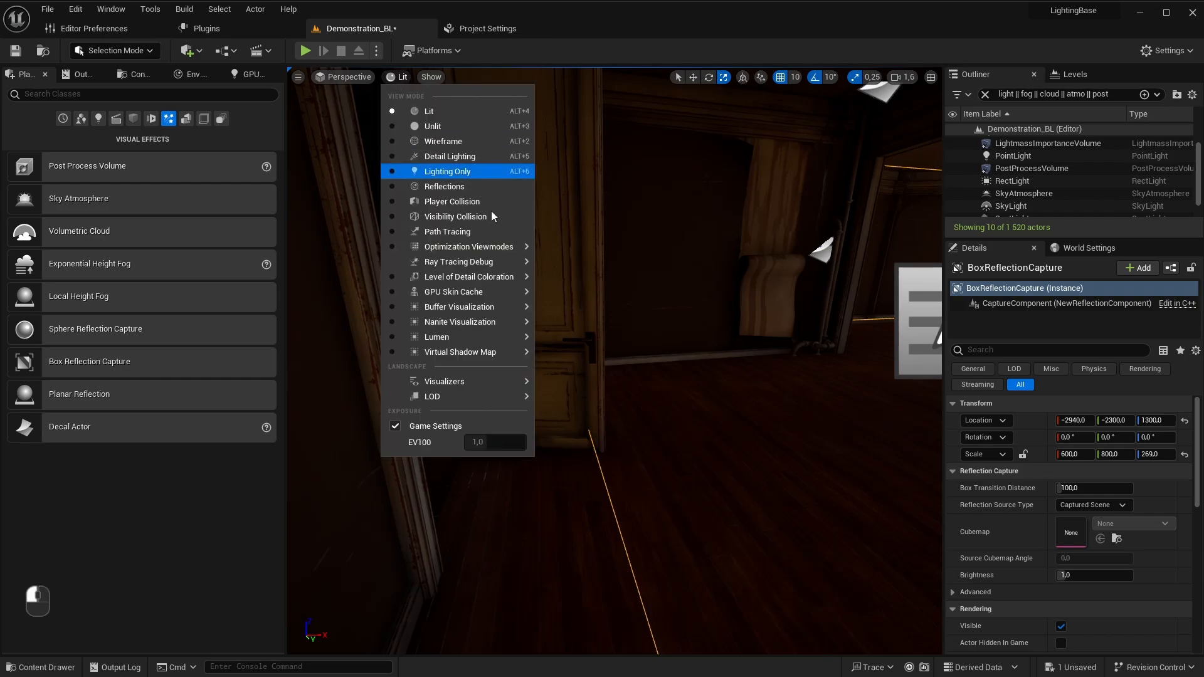
click(444, 186)
Step: Move the box reflection capture within the building to X −2810 and Z 1310
right_drag(693, 341, 694, 341)
key(w)
drag(777, 395, 830, 389)
right_drag(831, 389, 830, 388)
key(s)
key(w)
Step: Check the capture box against the building inside and outside, and move the capture to X −2710 and Y −2530
right_drag(655, 270, 664, 352)
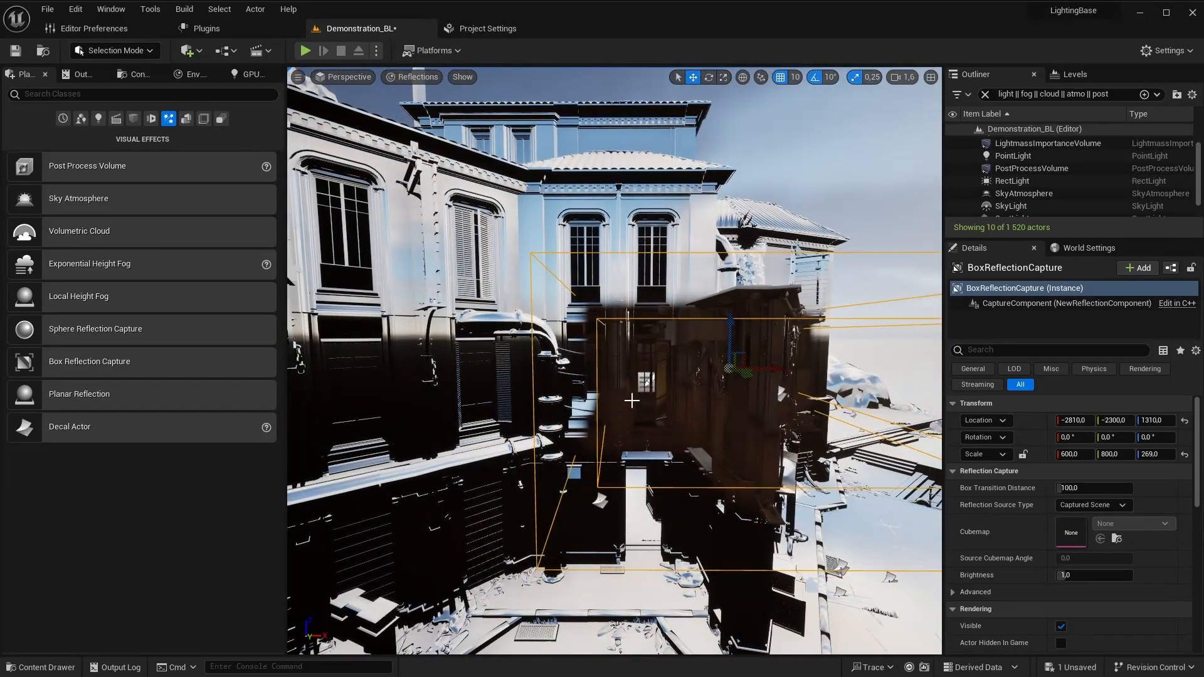
scroll(632, 400, up, 3)
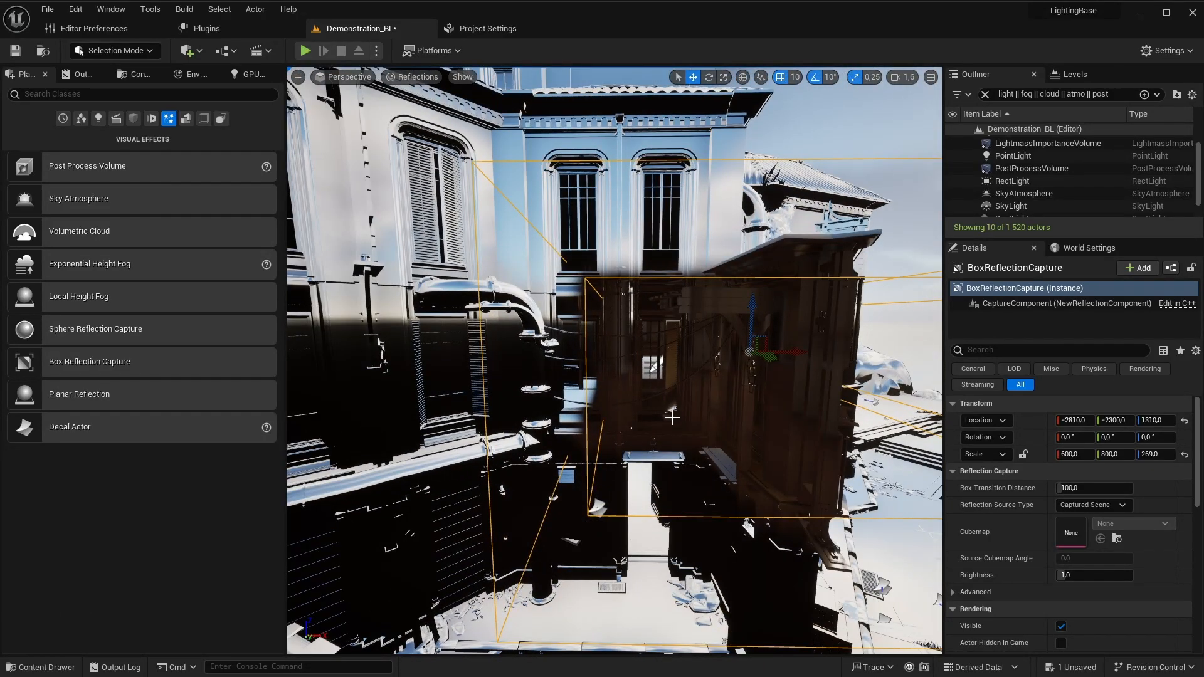
key(w)
right_drag(672, 417, 798, 325)
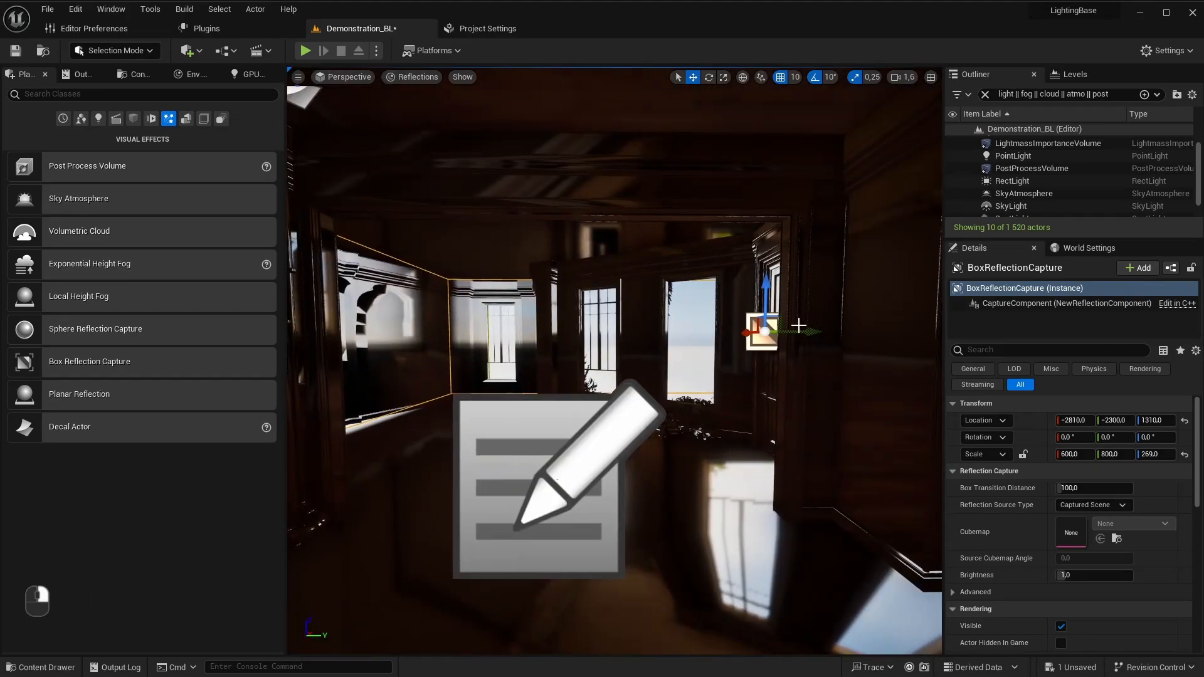
right_drag(646, 323, 633, 314)
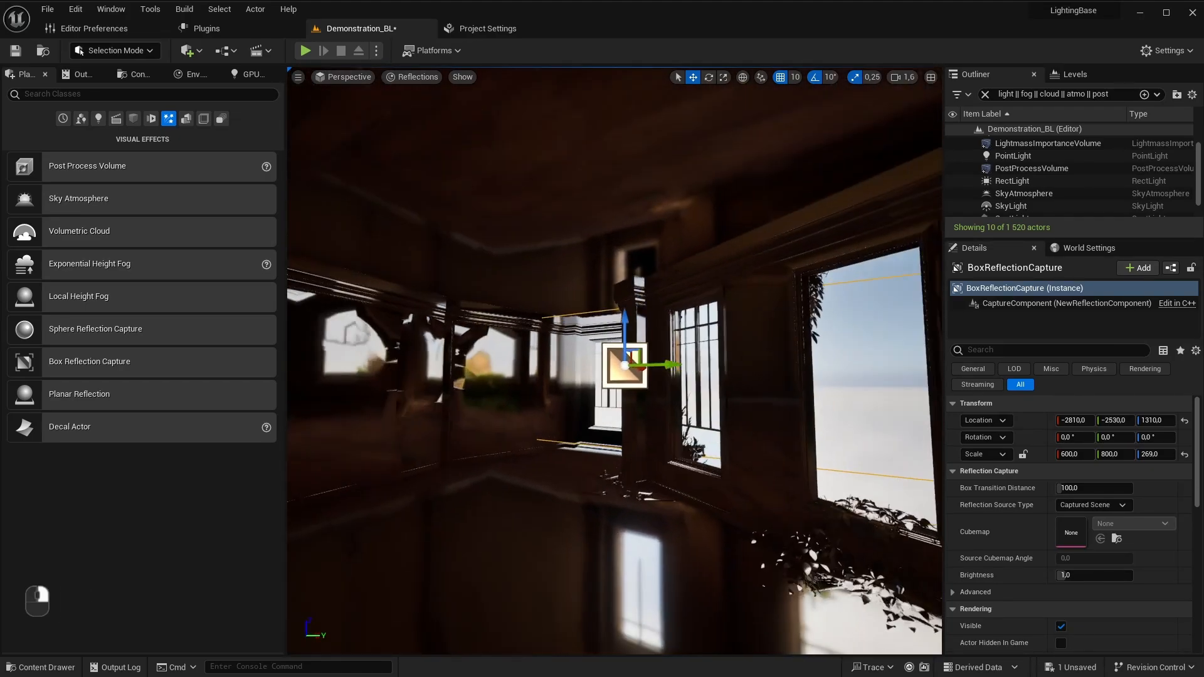
mouse_move(658, 383)
right_down()
mouse_move(710, 398)
mouse_move(729, 387)
right_up()
key(a)
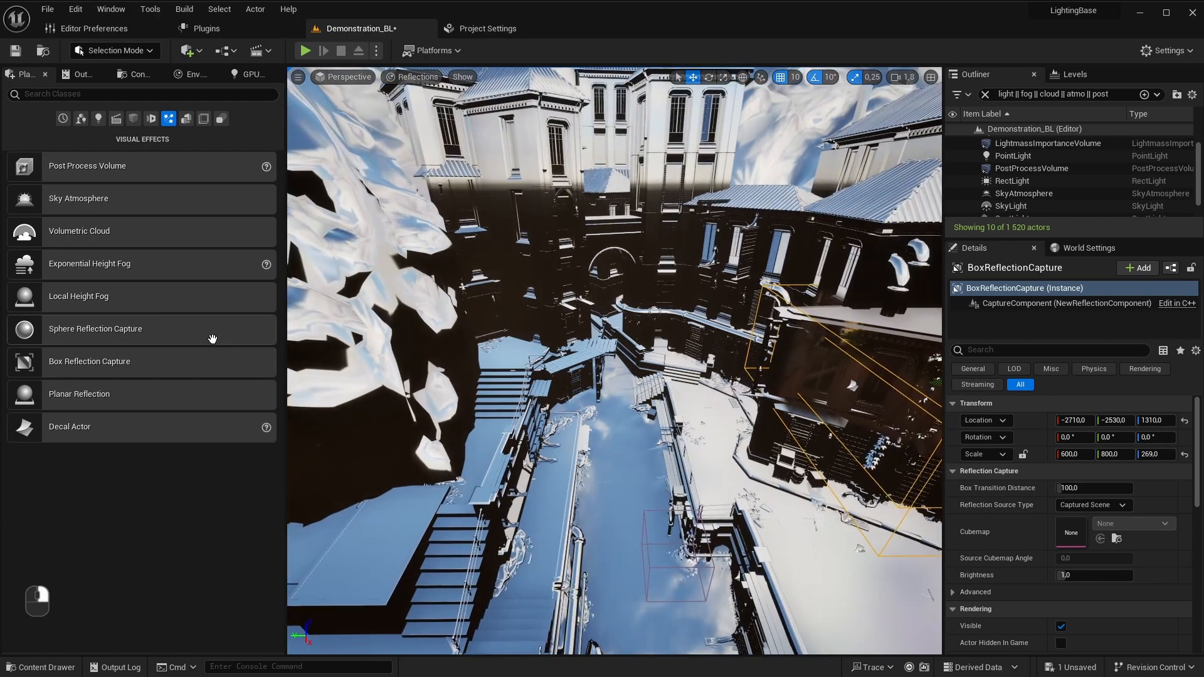
click(138, 295)
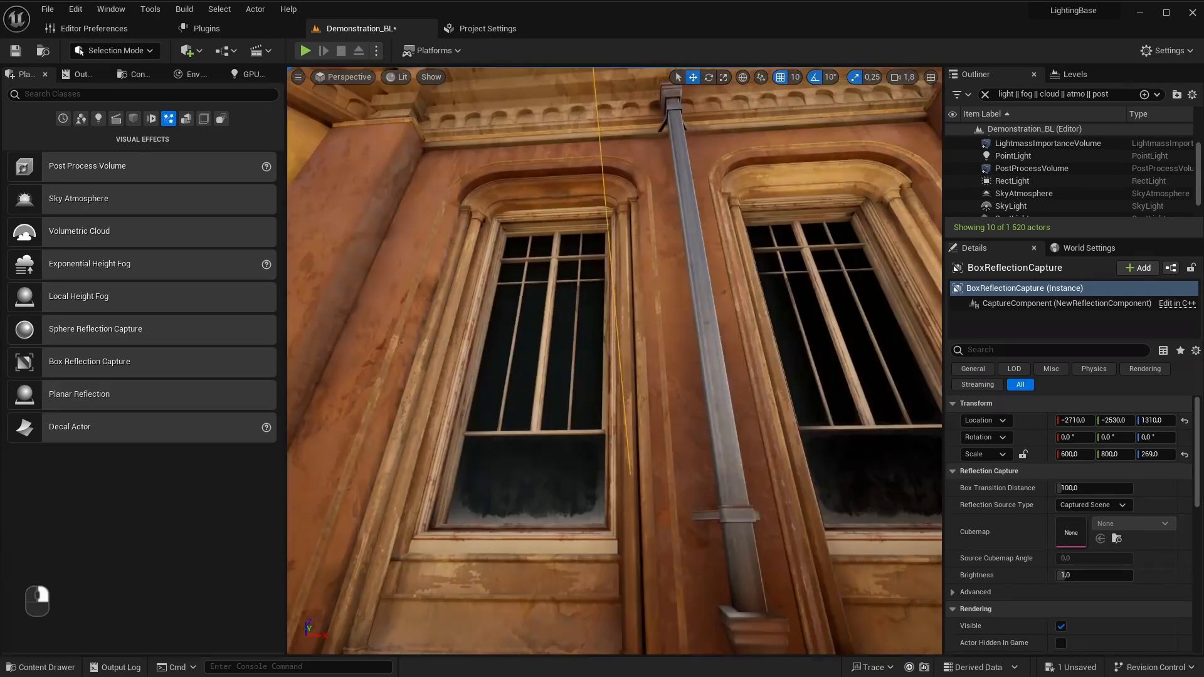
Step: Leave the building and place a sphere reflection capture over the sunken walkway outside
right_drag(614, 361, 451, 439)
key(s)
key(w)
key(a)
drag(157, 328, 524, 538)
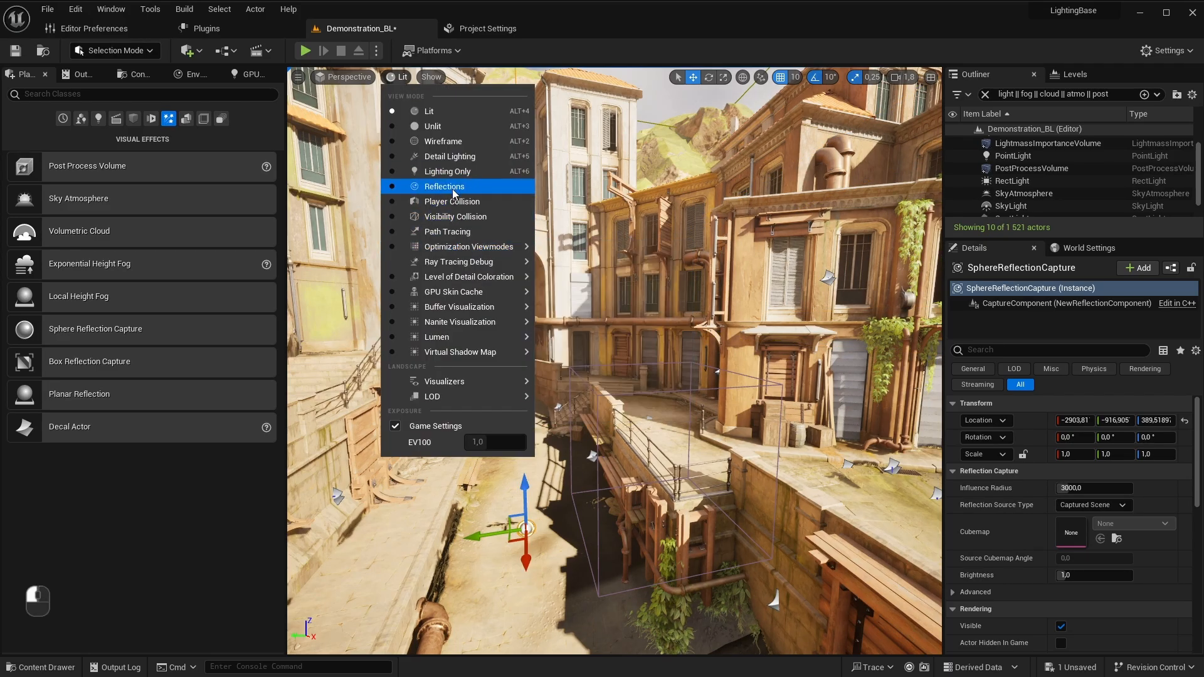
Step: In the Reflections view mode, raise the sphere capture to Z about 529.5 and reduce its influence radius to about 663
click(444, 187)
right_drag(452, 193, 383, 247)
key(w)
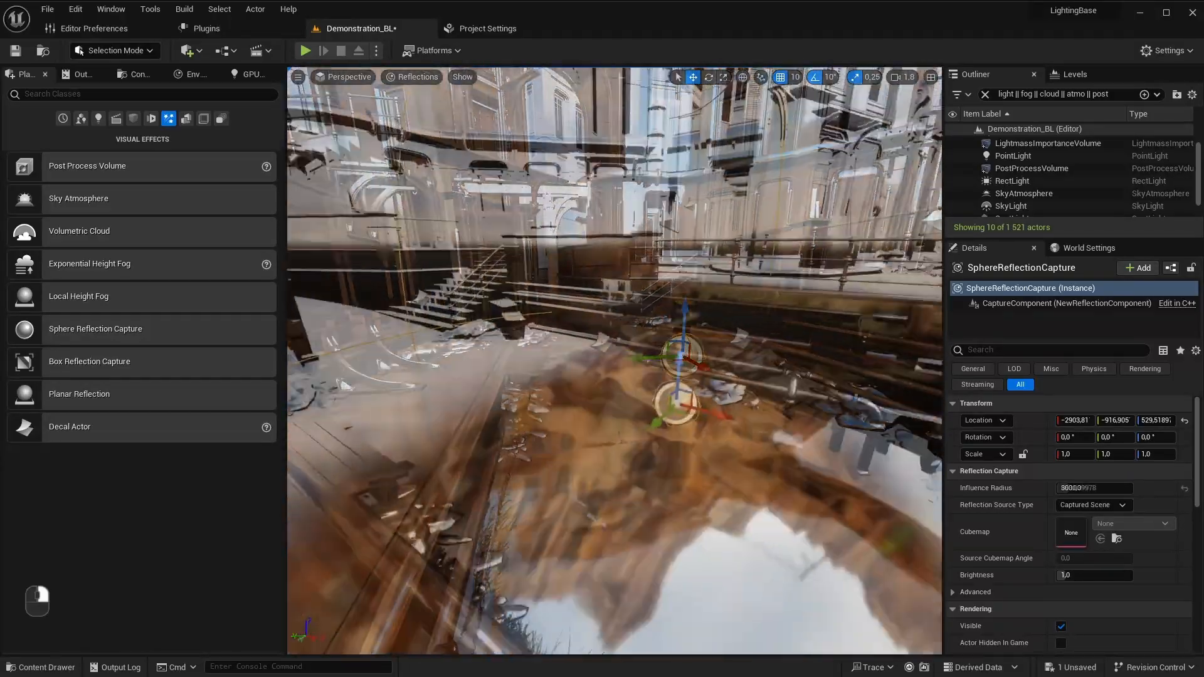
Step: Return inside the building, build the reflection captures and save the level
right_drag(602, 376, 577, 276)
key(w)
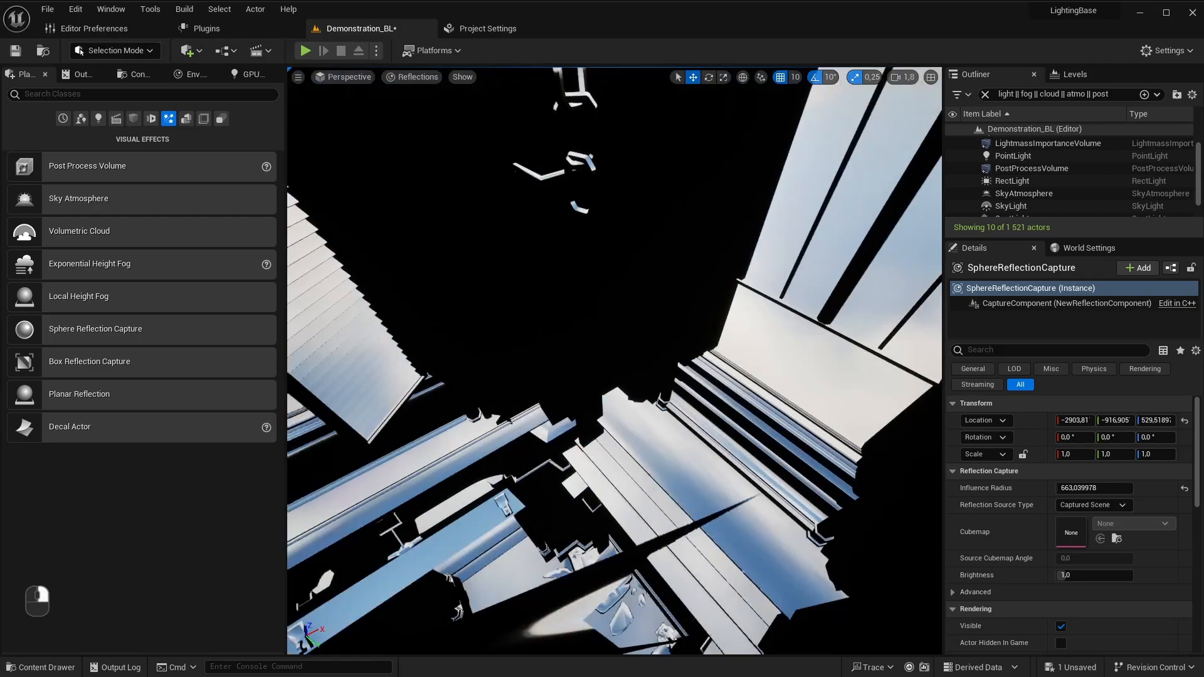
key(a)
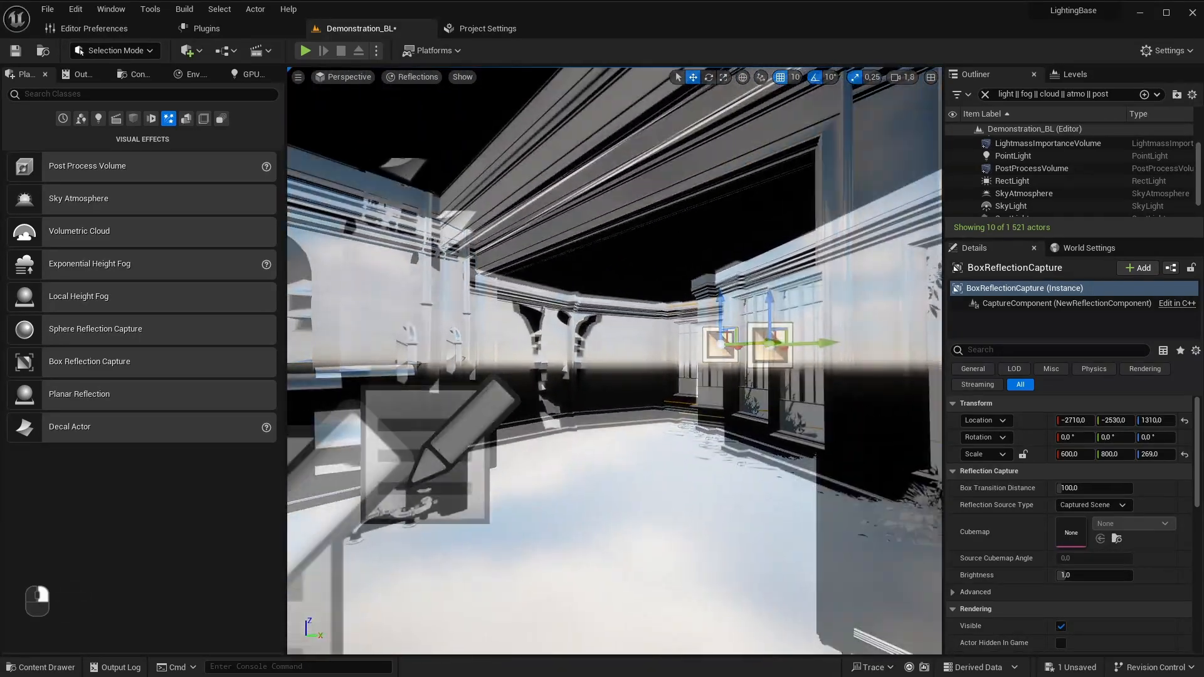
click(184, 9)
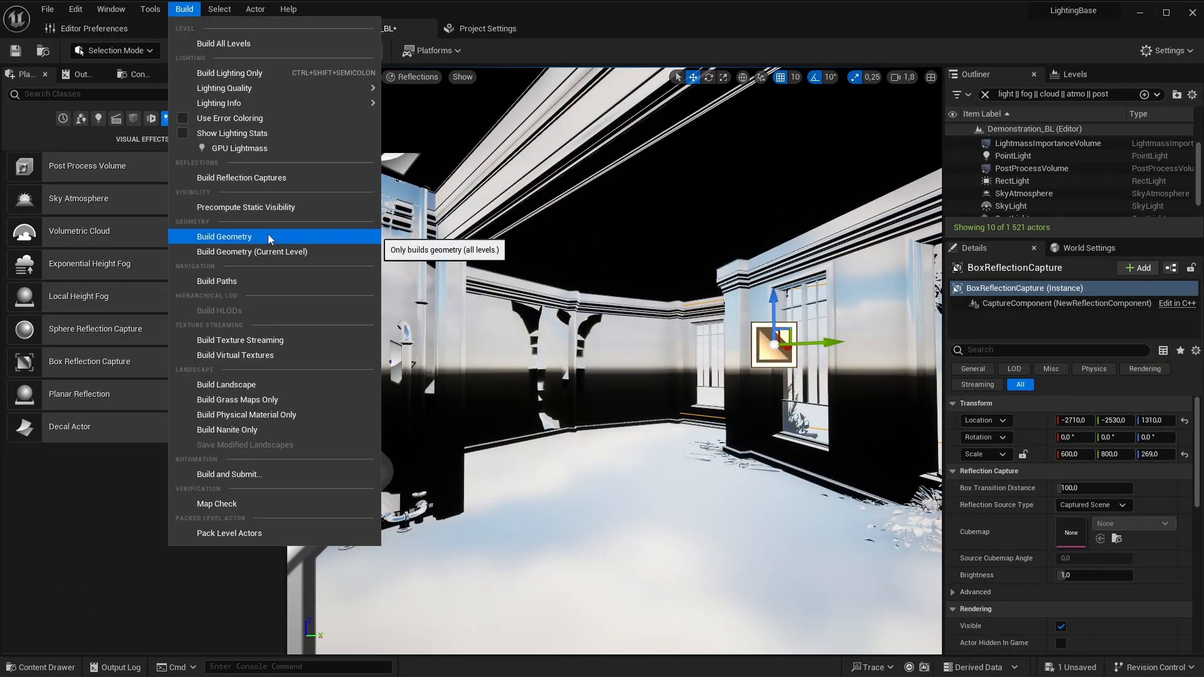
click(230, 176)
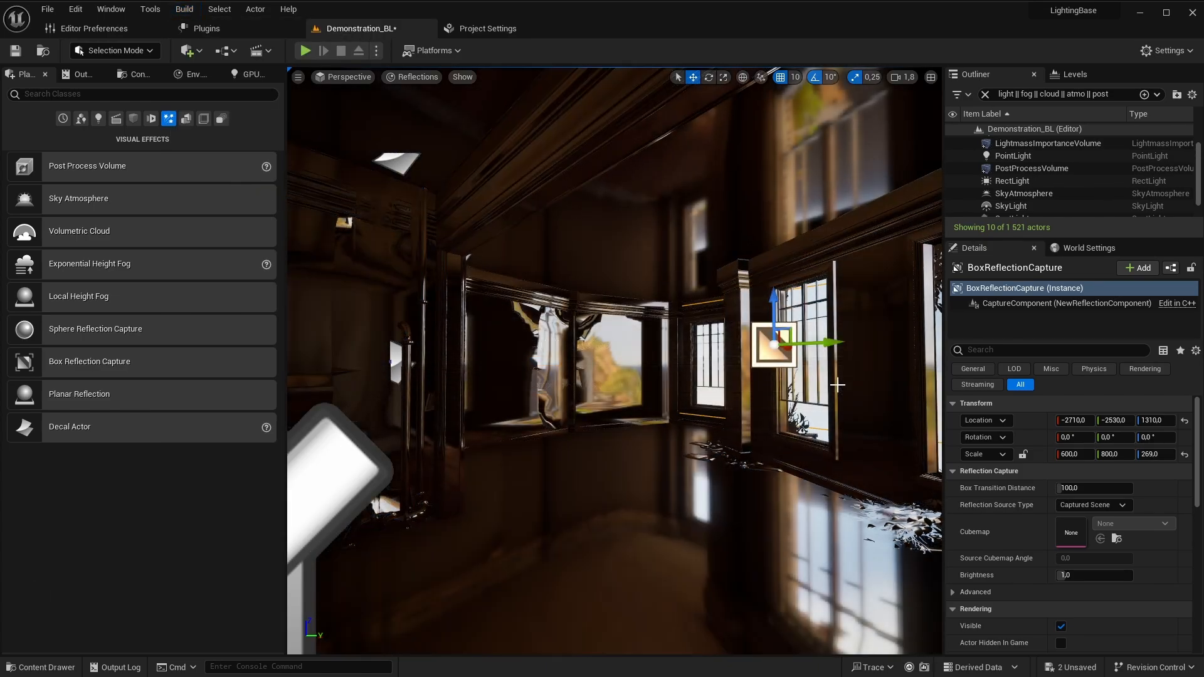
key(ctrl+s)
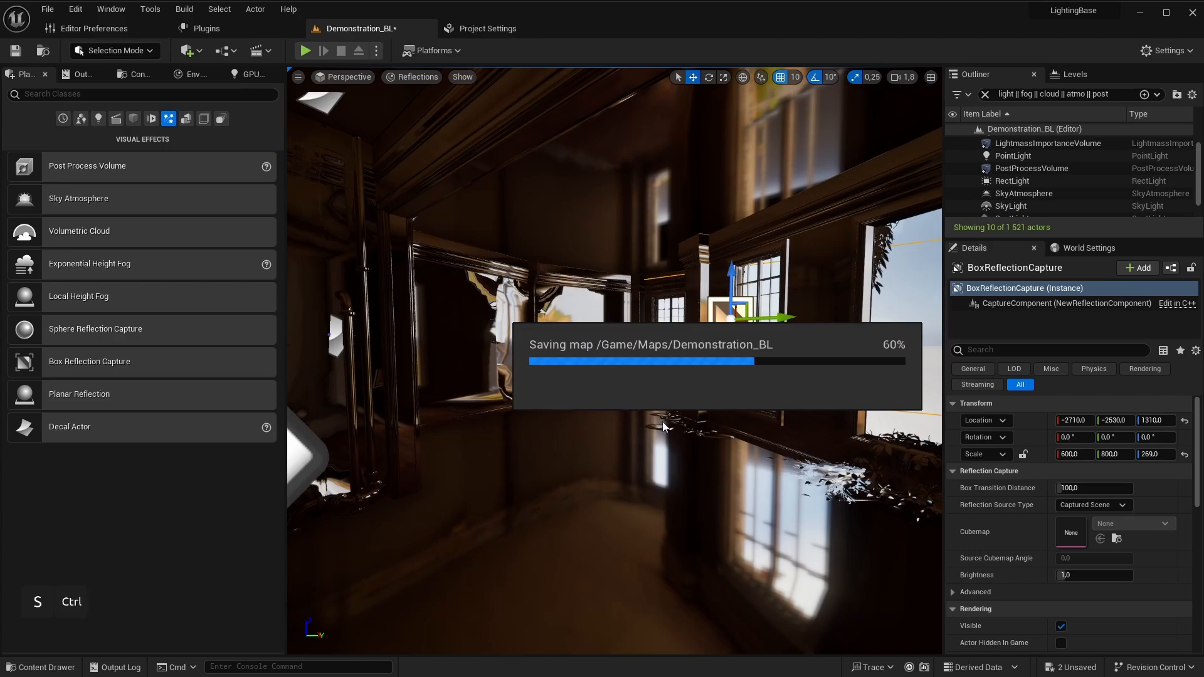
Step: Examine the captured reflections in the room and around the sphere capture in the street outside
right_drag(662, 422, 310, 439)
key(a)
key(w)
key(d)
key(s)
key(d)
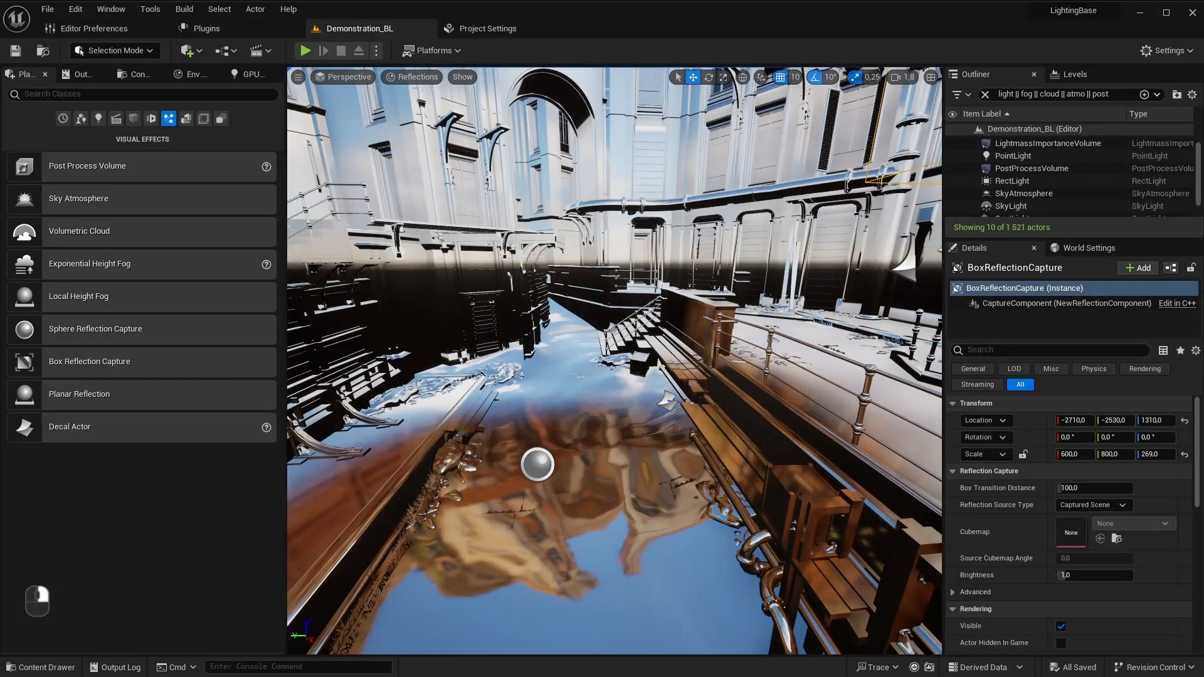
key(d)
right_drag(677, 464, 633, 445)
key(s)
Step: Raise the sphere reflection capture to Z about 1429.5 and enlarge its influence radius to about 6689
click(637, 443)
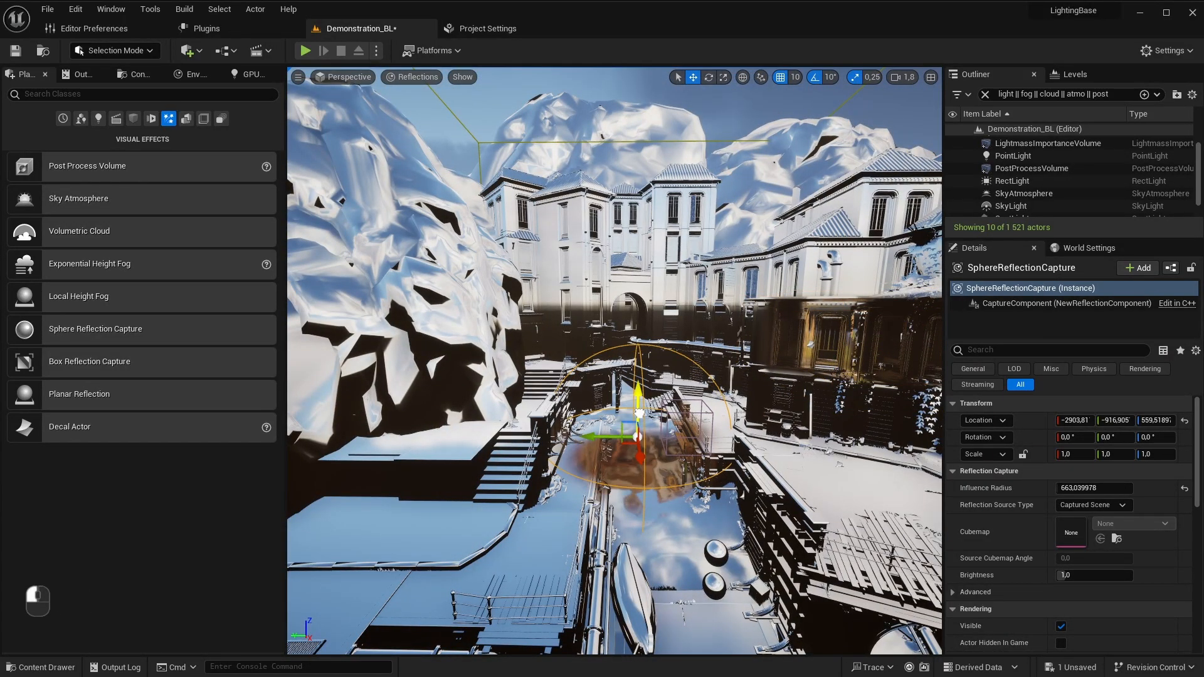
mouse_move(687, 368)
right_down()
mouse_move(684, 417)
mouse_move(685, 389)
right_up()
key(w)
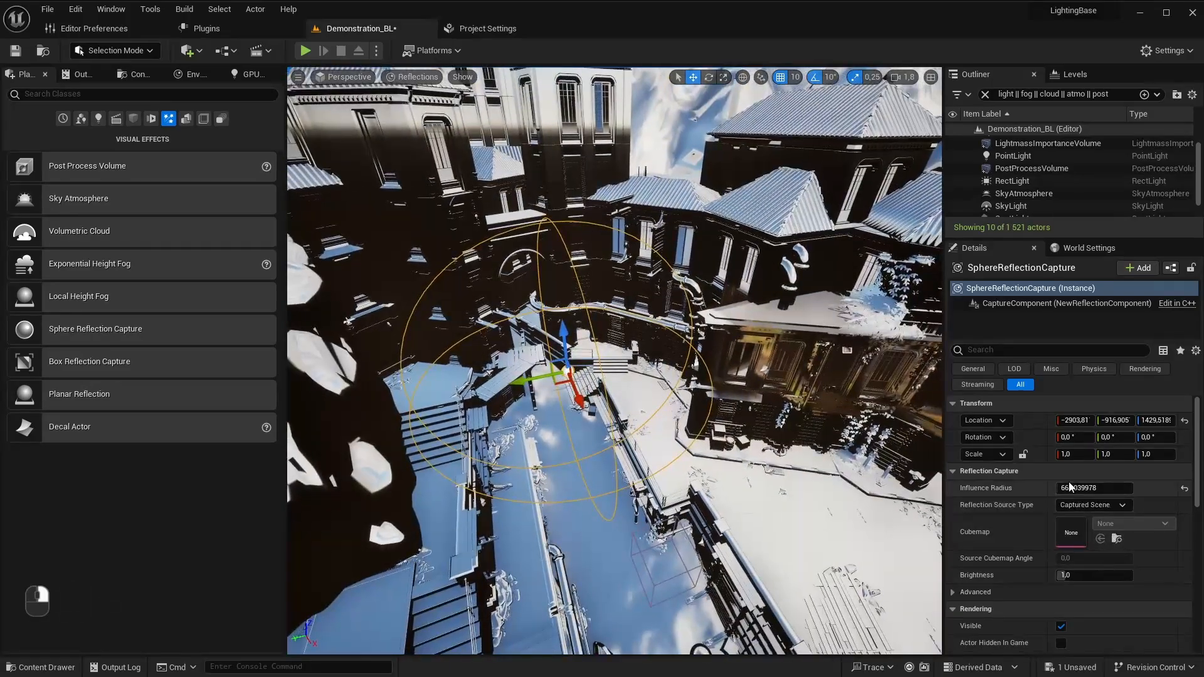
drag(1156, 491, 1185, 491)
key(s)
right_drag(784, 432, 794, 384)
key(a)
key(w)
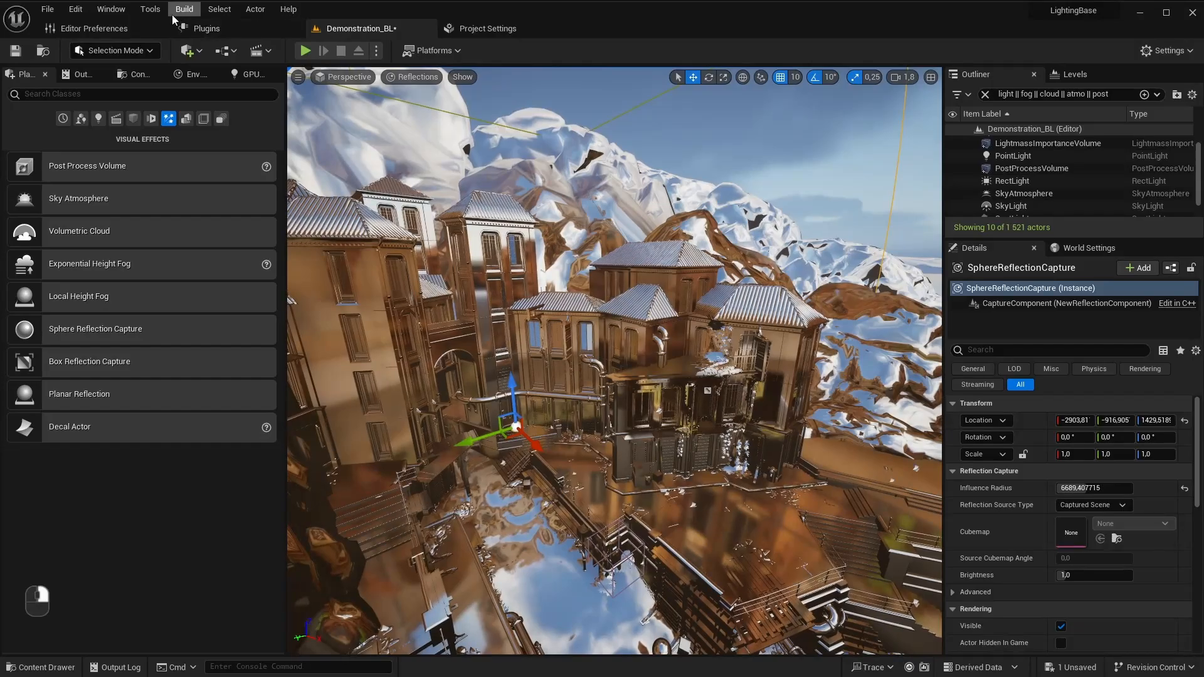
Step: Rebuild the reflection captures and check the reflections on the building's outer windows
click(178, 10)
click(238, 177)
key(w)
key(a)
right_drag(614, 376, 647, 290)
key(w)
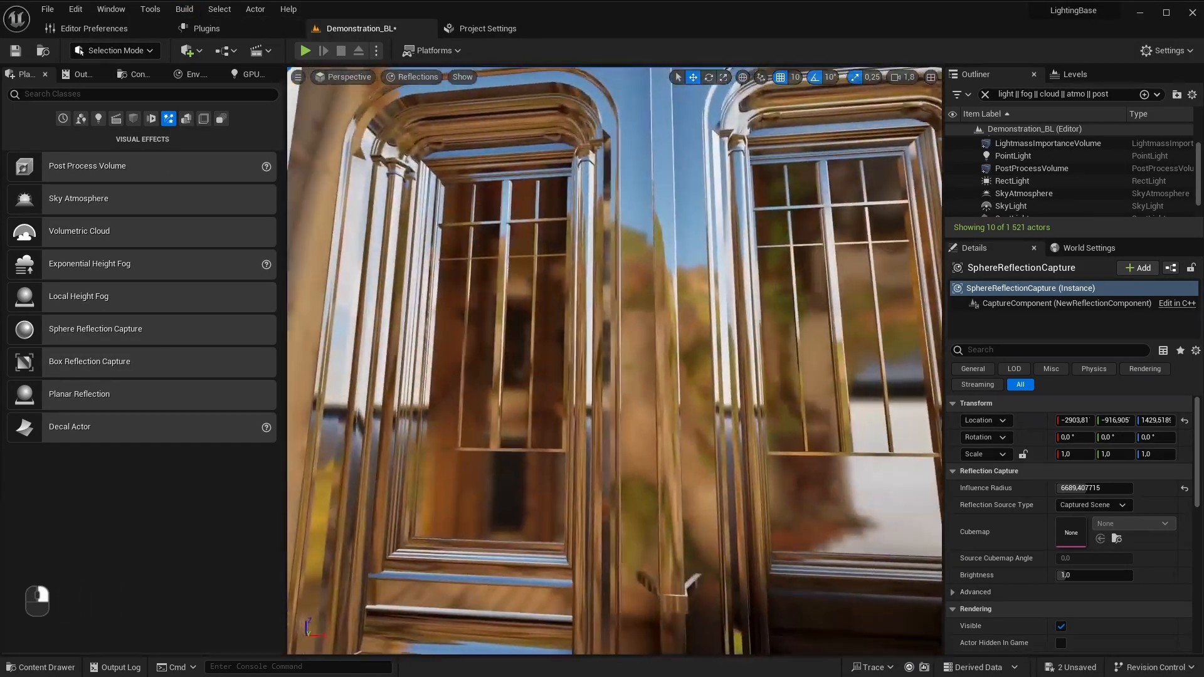
middle_drag(647, 290, 583, 289)
Step: Switch the viewport back to Lit and examine the building's interior floor and windows
key(alt+4)
mouse_move(498, 355)
right_down()
mouse_move(483, 358)
mouse_move(482, 339)
mouse_move(514, 376)
mouse_move(495, 348)
mouse_move(501, 389)
mouse_move(533, 351)
mouse_move(470, 351)
mouse_move(677, 354)
mouse_move(452, 354)
mouse_move(501, 360)
right_up()
key(w)
scroll(497, 355, down, 3)
key(d)
key(s)
key(w)
key(w)
key(w)
key(d)
key(a)
key(a)
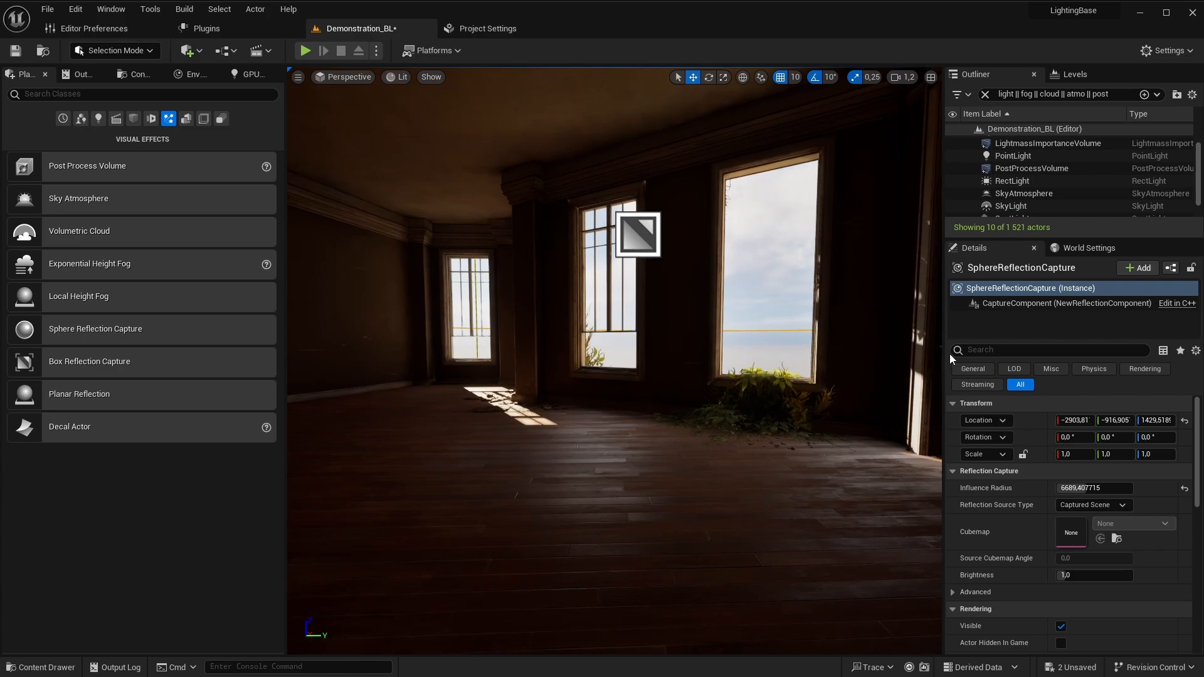
right_drag(627, 352, 627, 317)
key(s)
Step: Override the PostProcessVolume's reflection method and set it to Screen Space
click(1037, 168)
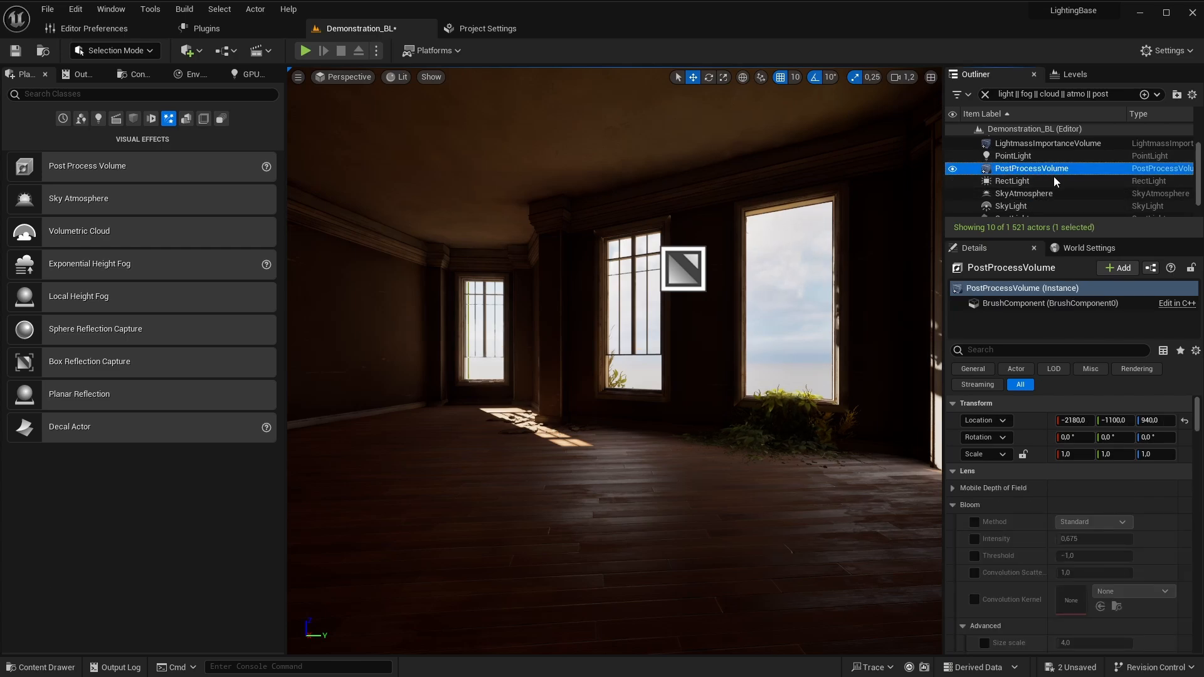
click(987, 351)
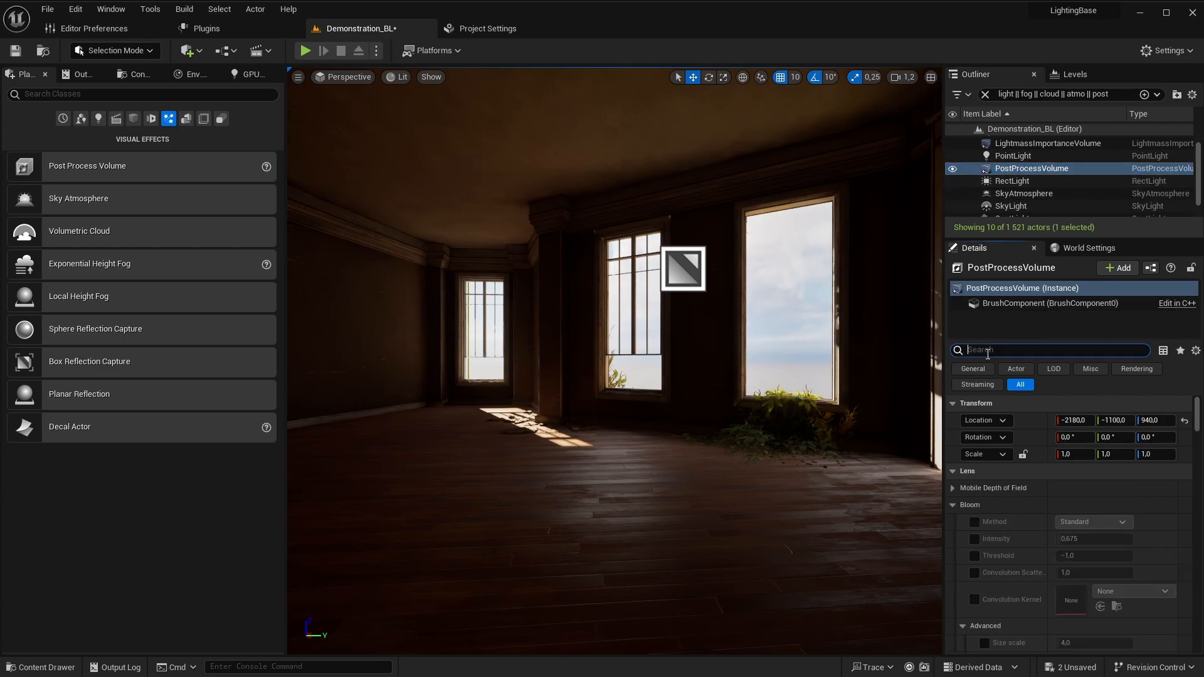
text(refl)
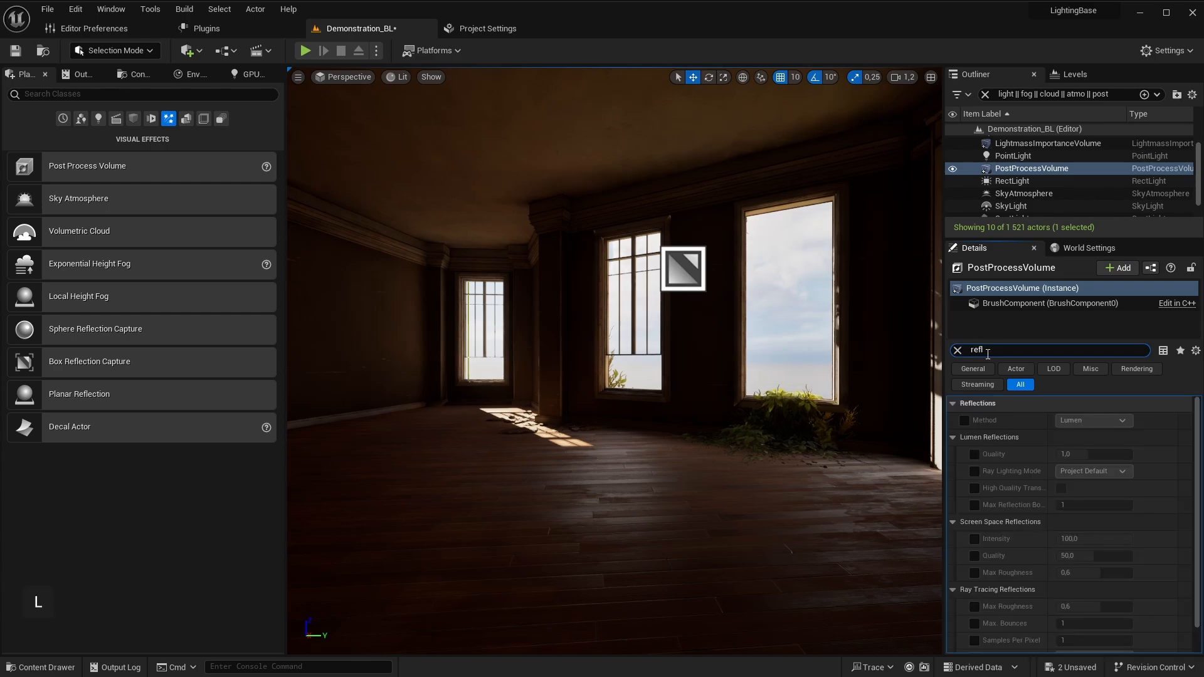
click(964, 420)
click(1094, 420)
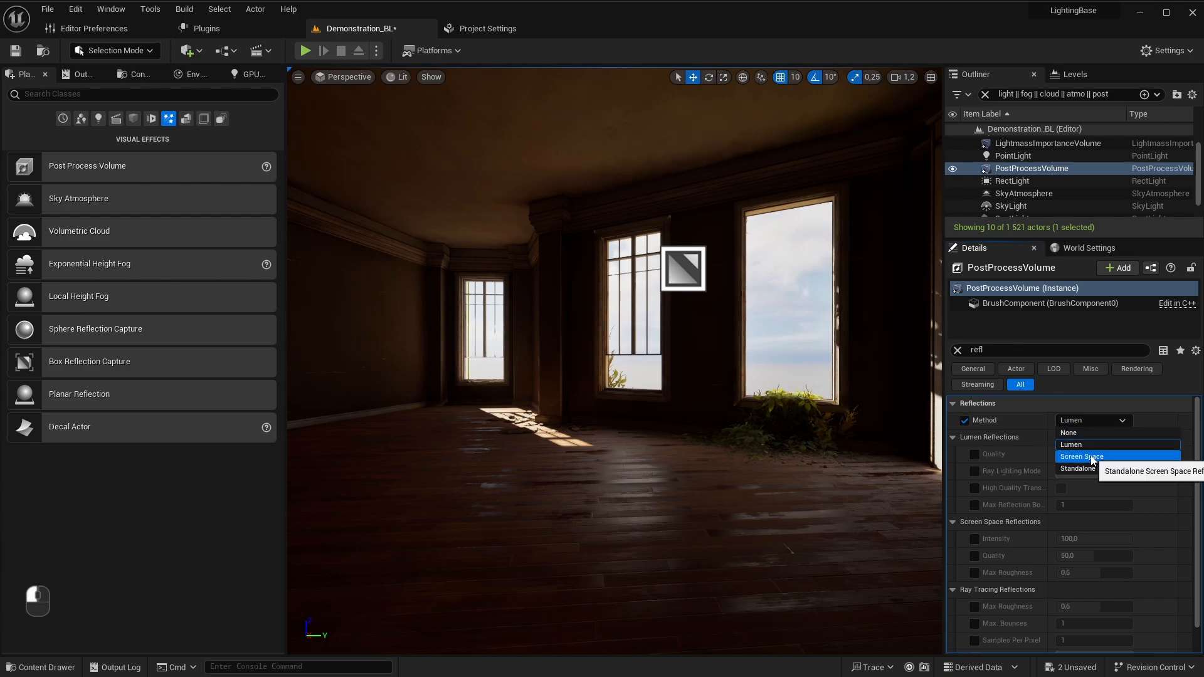
click(1092, 456)
Step: Show the interior in the Reflections view mode and save the level
click(397, 85)
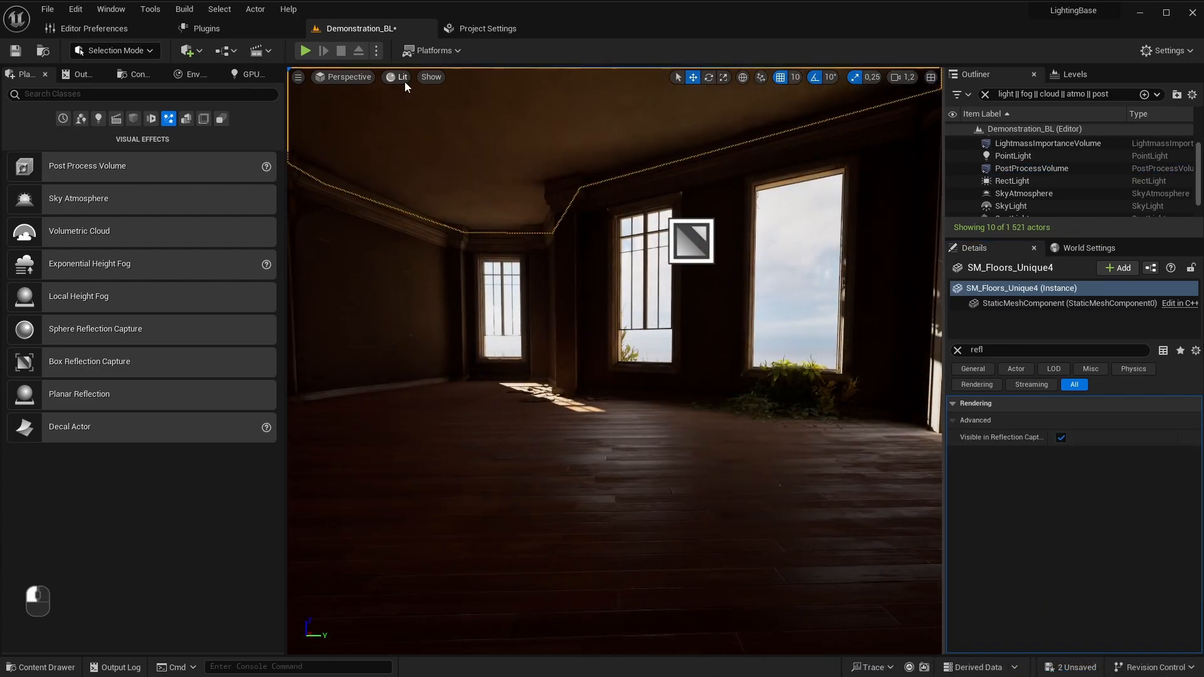
click(405, 81)
click(439, 187)
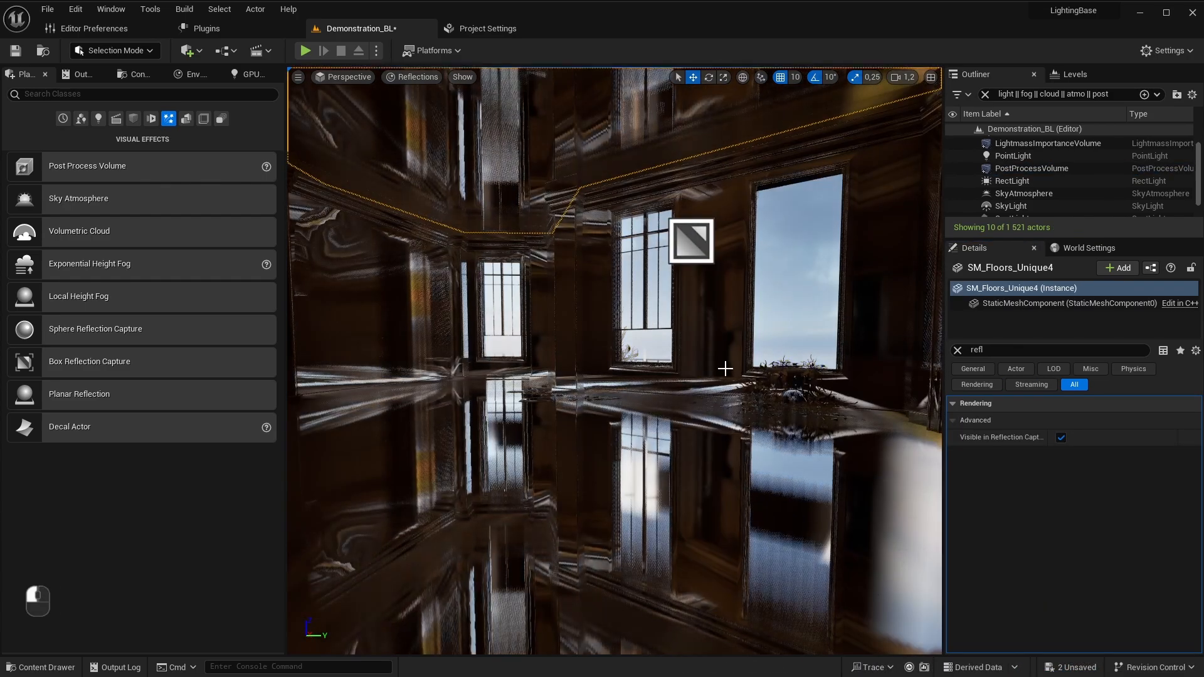
key(ctrl+s)
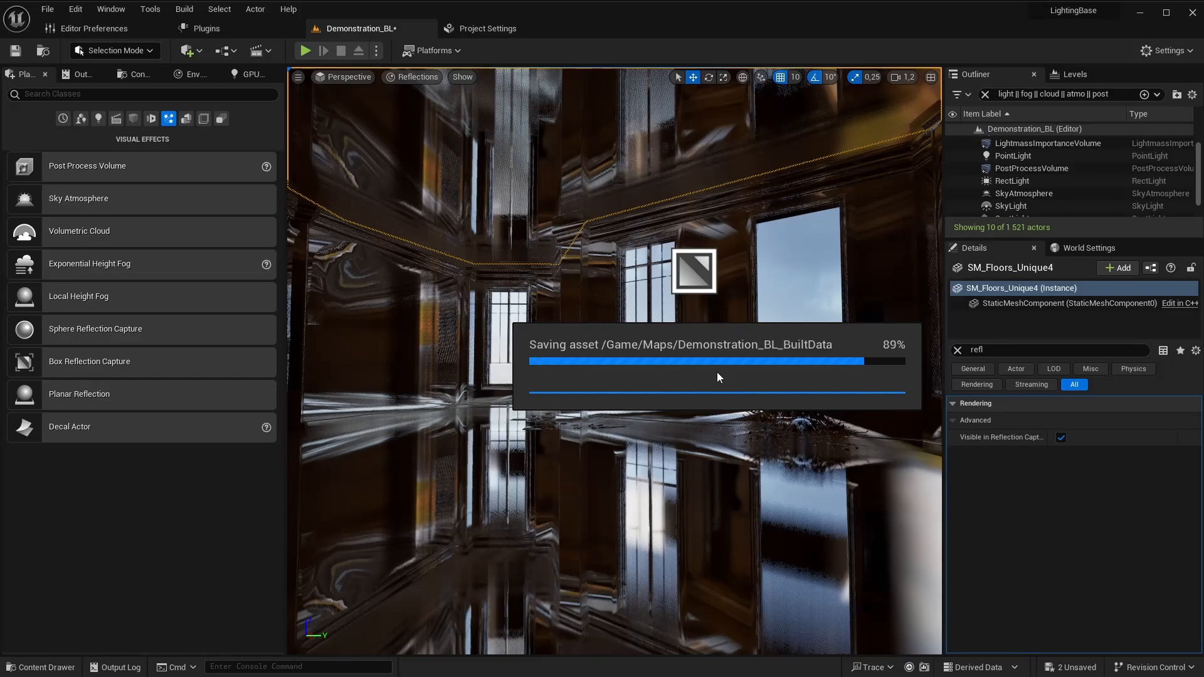
mouse_move(717, 376)
right_down()
mouse_move(725, 580)
mouse_move(725, 387)
right_up()
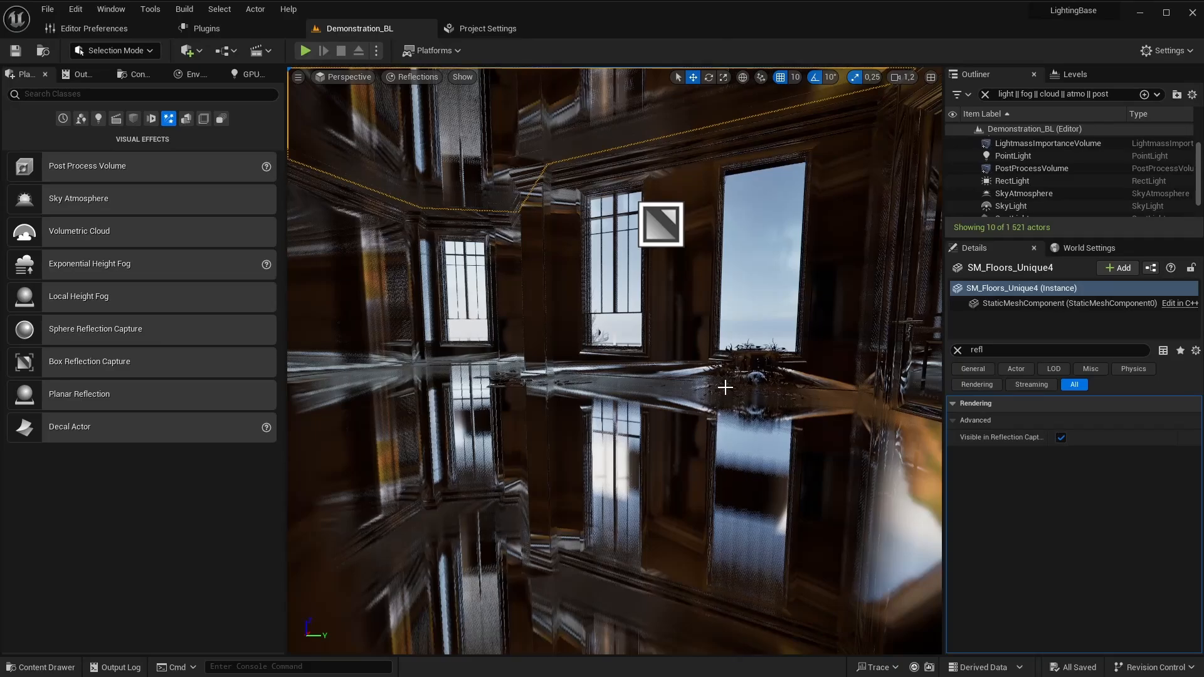
Step: Search the project settings for "raytracing" and review the hardware ray tracing options
click(482, 28)
text(ray)
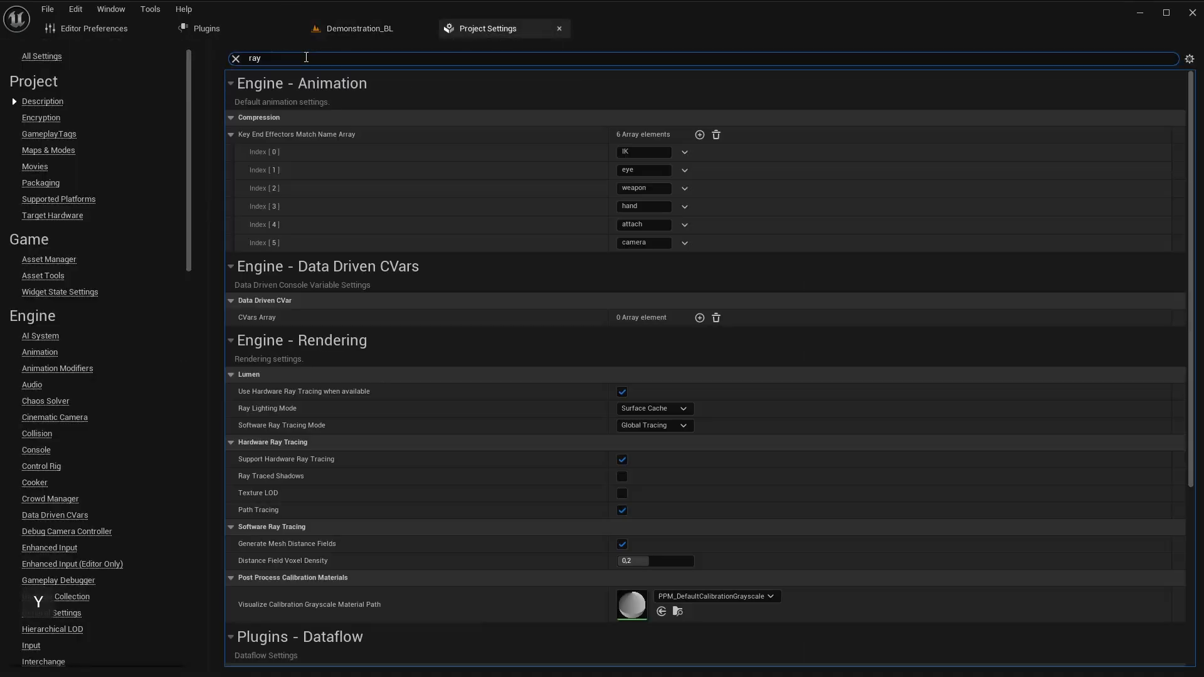
text(tracing)
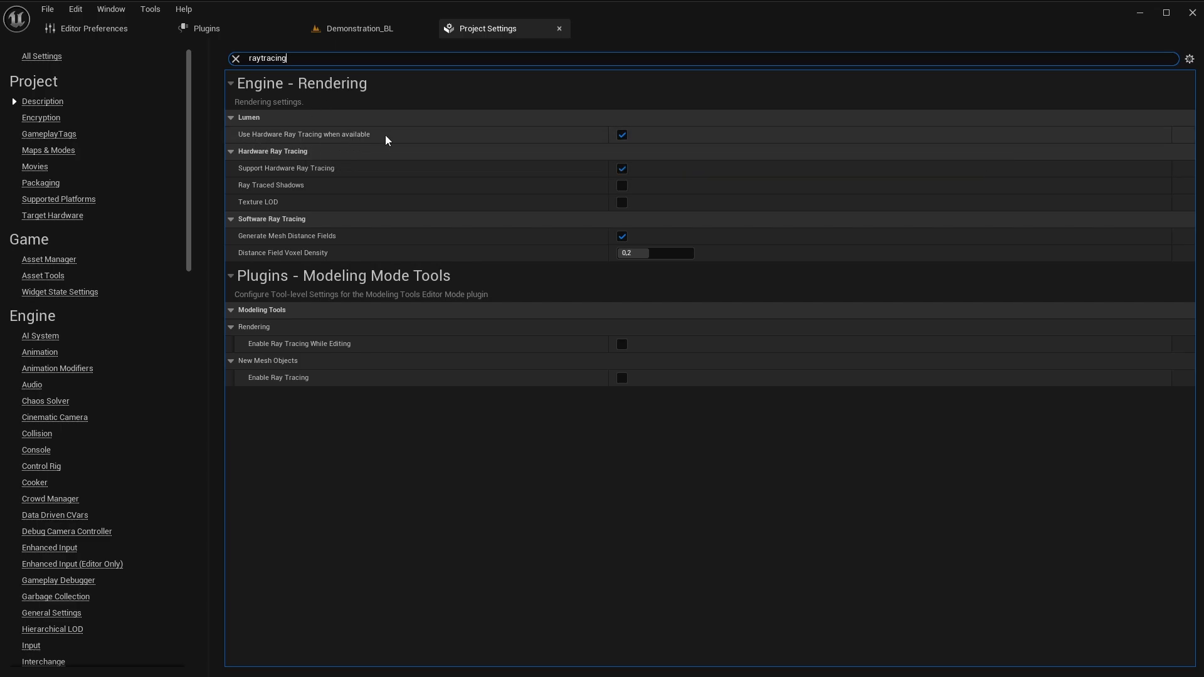
Step: Back in the level, set the PostProcessVolume's reflection method to Lumen and inspect the room's reflections
click(356, 28)
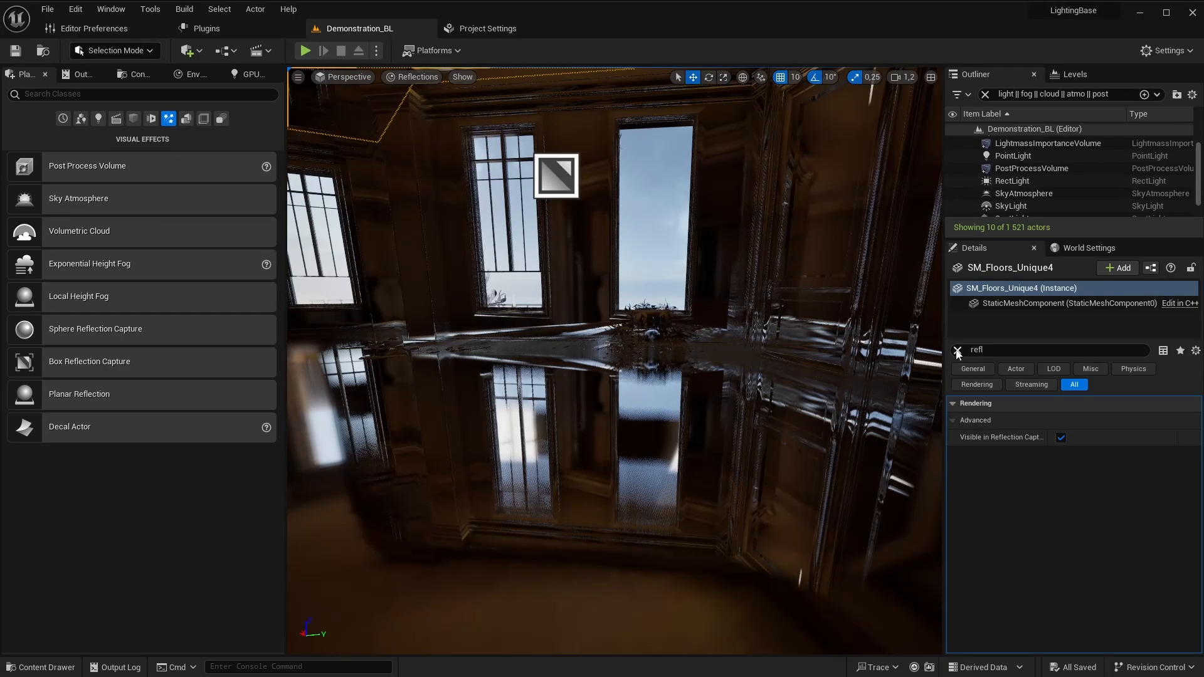
click(1031, 168)
click(1092, 420)
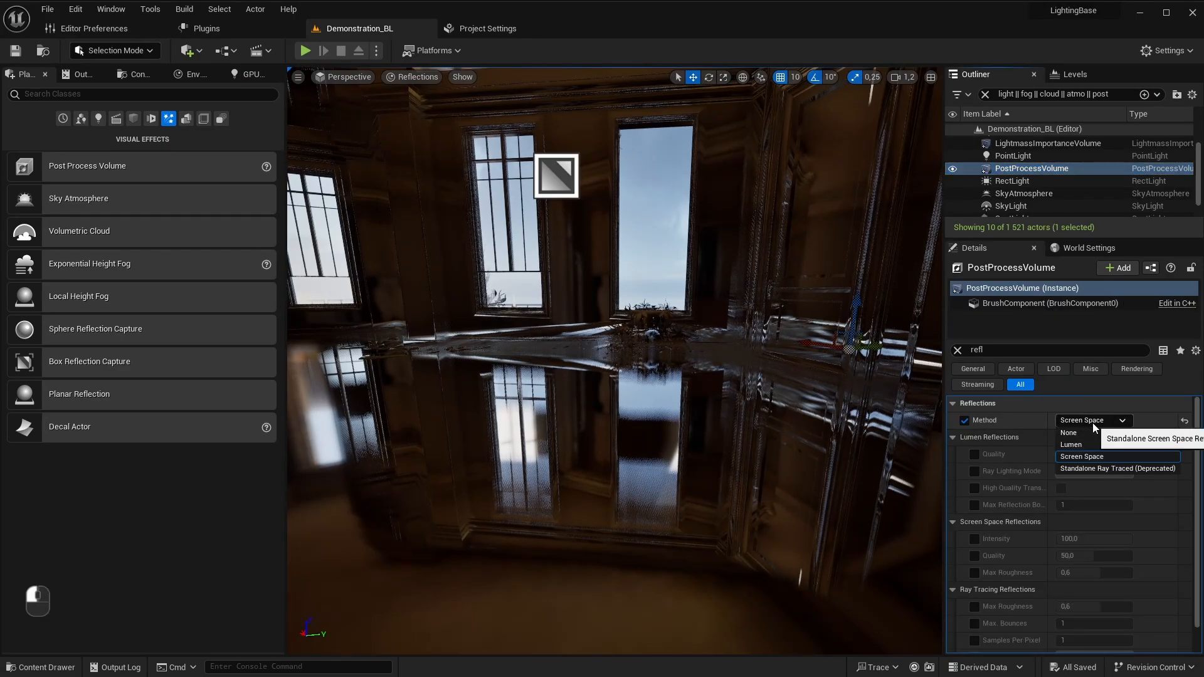
click(1089, 445)
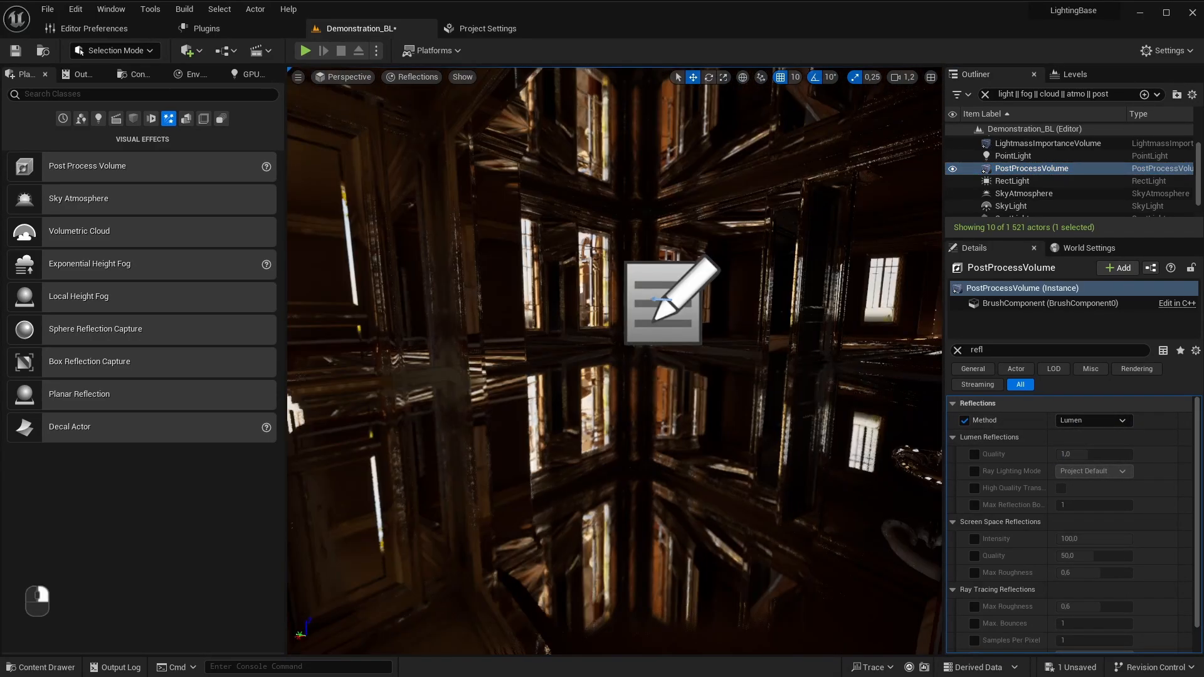
right_drag(614, 361, 772, 400)
key(a)
key(d)
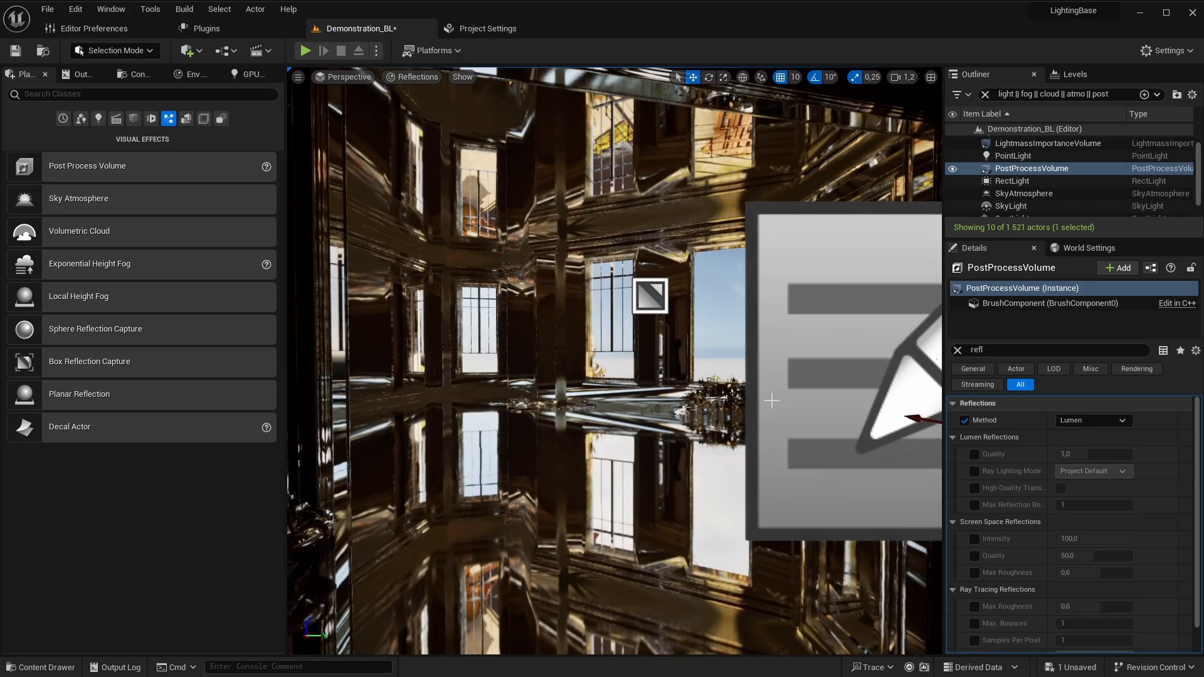
right_drag(758, 404, 803, 470)
Step: Return the viewport to Lit and examine the room and the town exterior with Lumen reflections
key(alt+4)
right_drag(703, 444, 645, 420)
key(a)
right_drag(613, 360, 665, 351)
key(s)
scroll(613, 360, up, 5)
key(w)
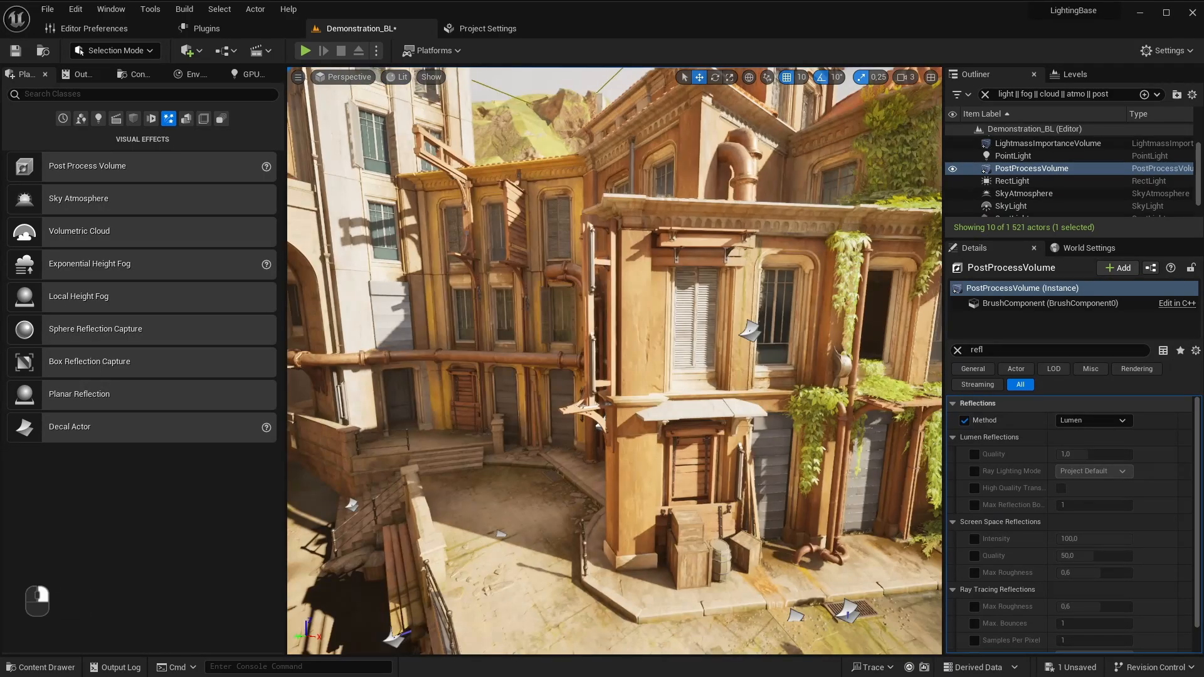
right_drag(614, 360, 614, 360)
key(d)
key(w)
scroll(614, 361, down, 2)
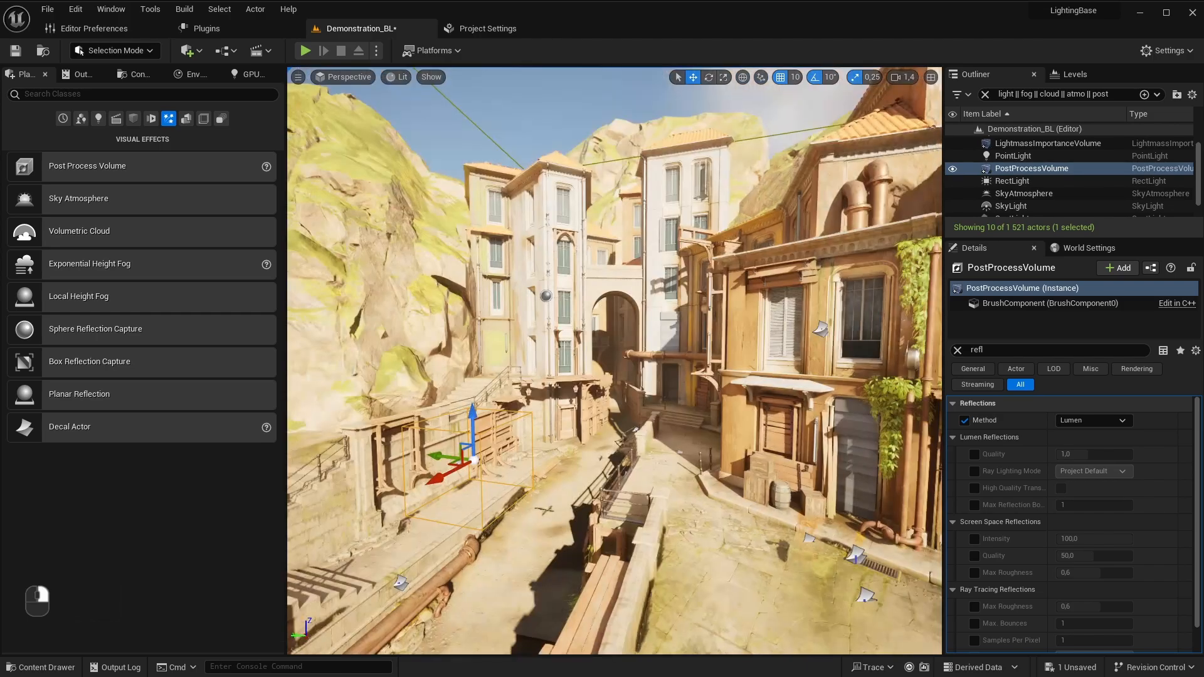
right_drag(615, 360, 614, 361)
key(a)
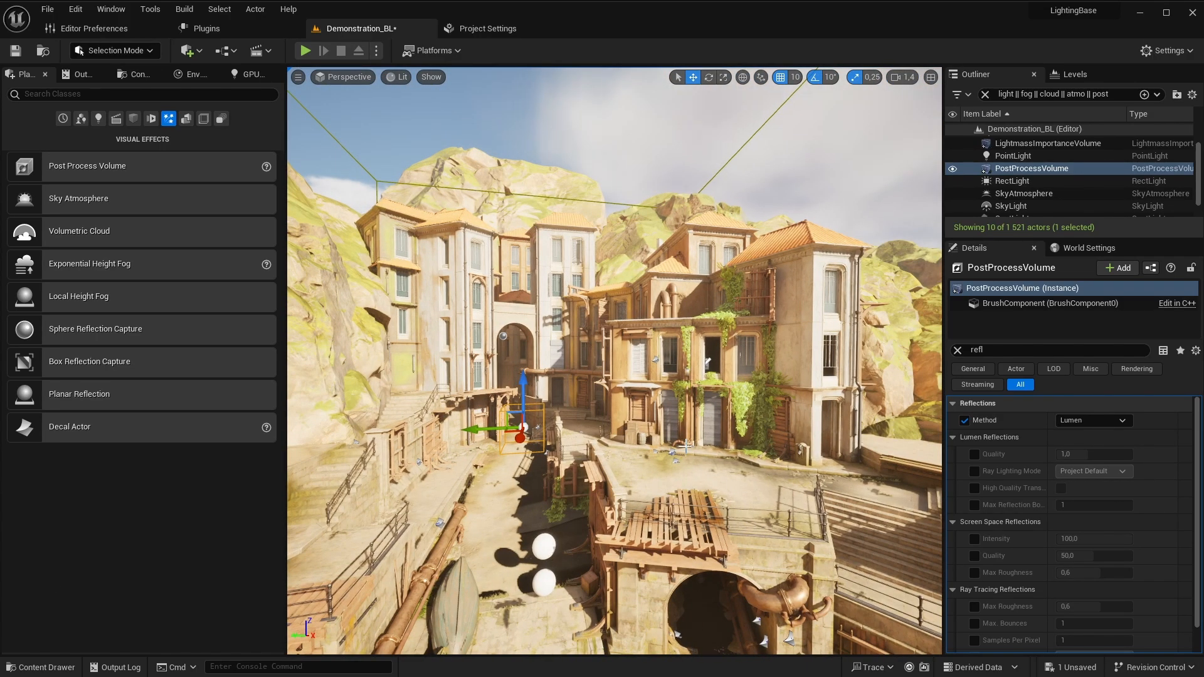
Step: Save the Demonstration_BL level and frame the town's buildings
key(ctrl+s)
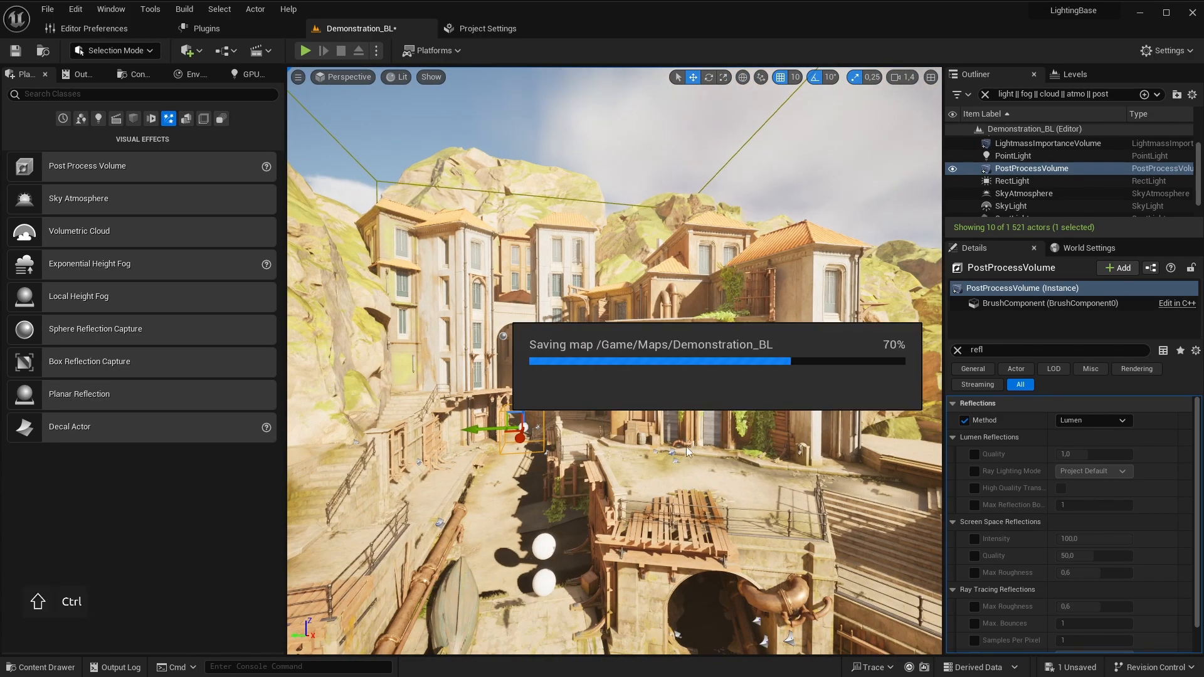
key(a)
right_drag(614, 361, 614, 361)
key(a)
Step: Duplicate the Demonstration_BL level in the Maps folder and name the copy Demonstration_RT
key(ctrl+space)
click(250, 521)
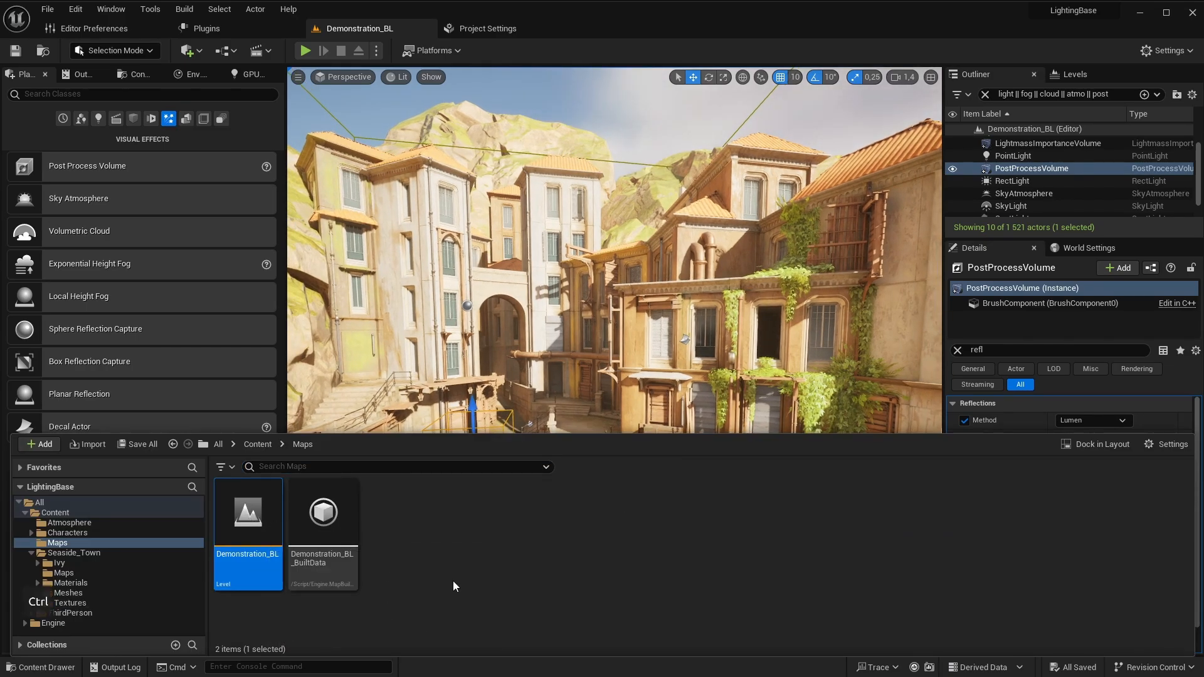
key(ctrl+d)
key(BackSpace)
key(BackSpace)
key(BackSpace)
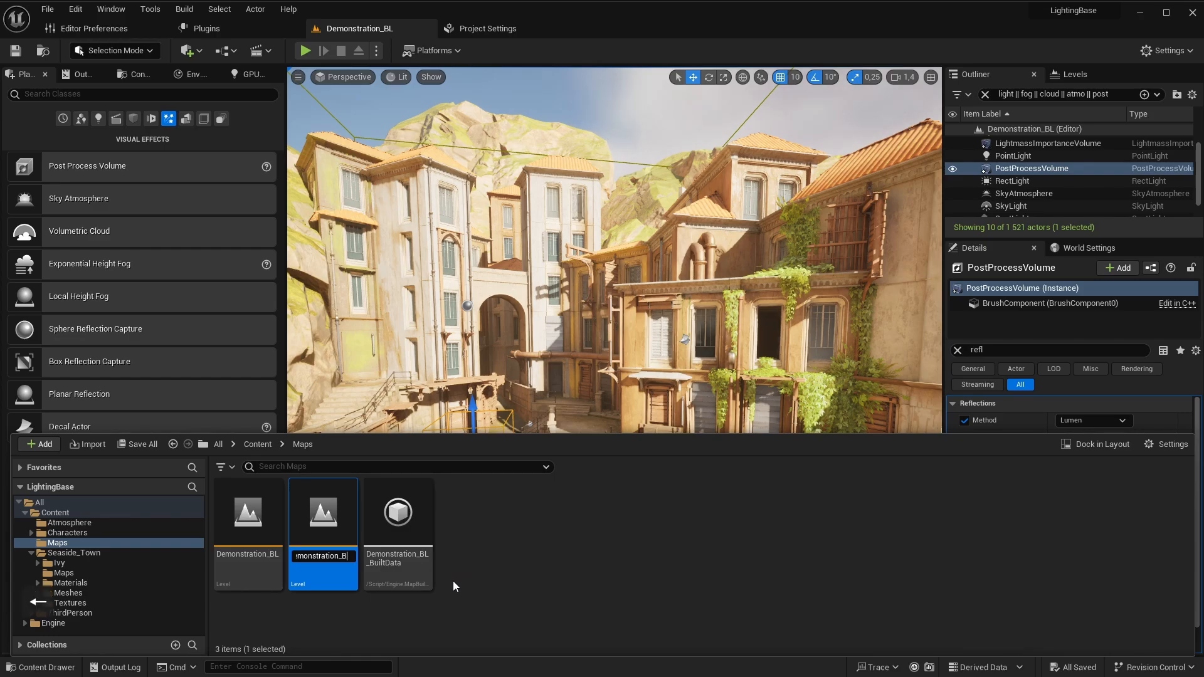
text(RT)
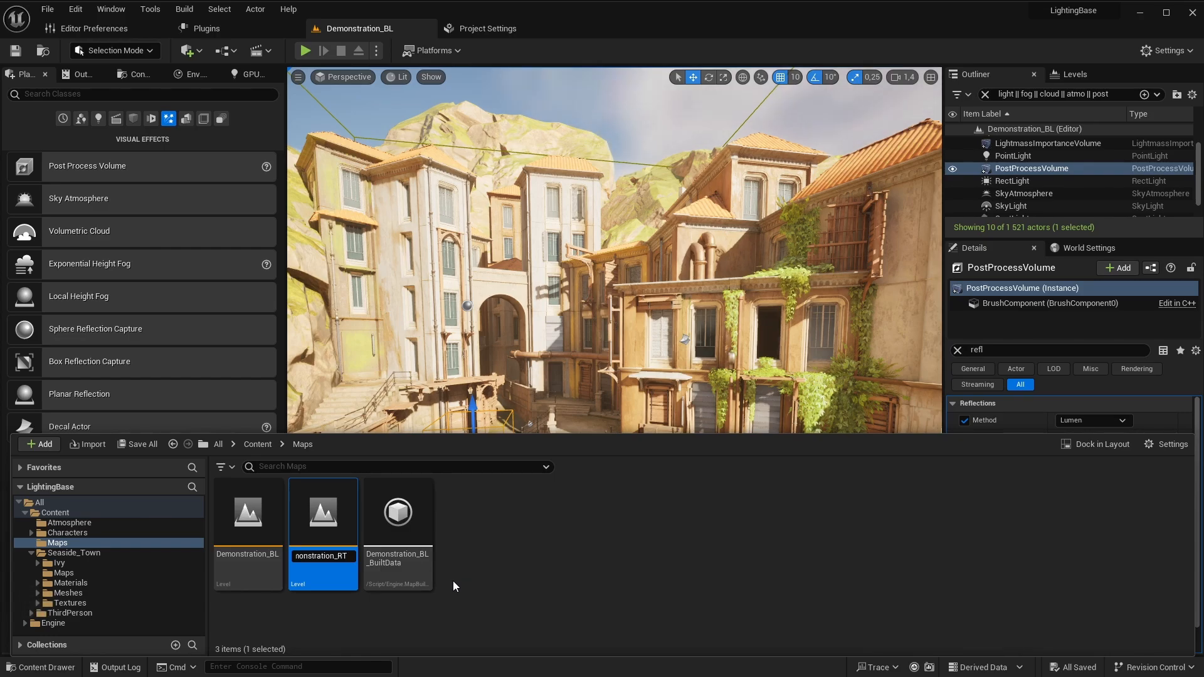
key(Return)
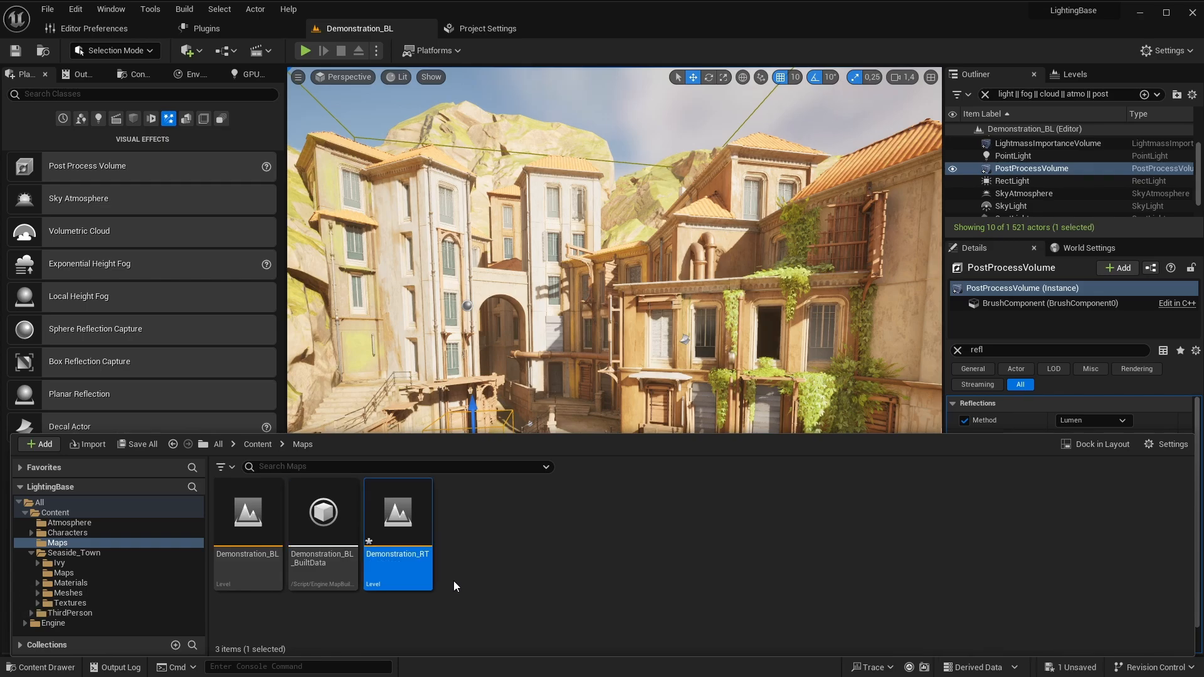
Step: Open the Demonstration_RT level, filter its actors by "light" and delete the LightmassImportanceVolume
double_click(420, 523)
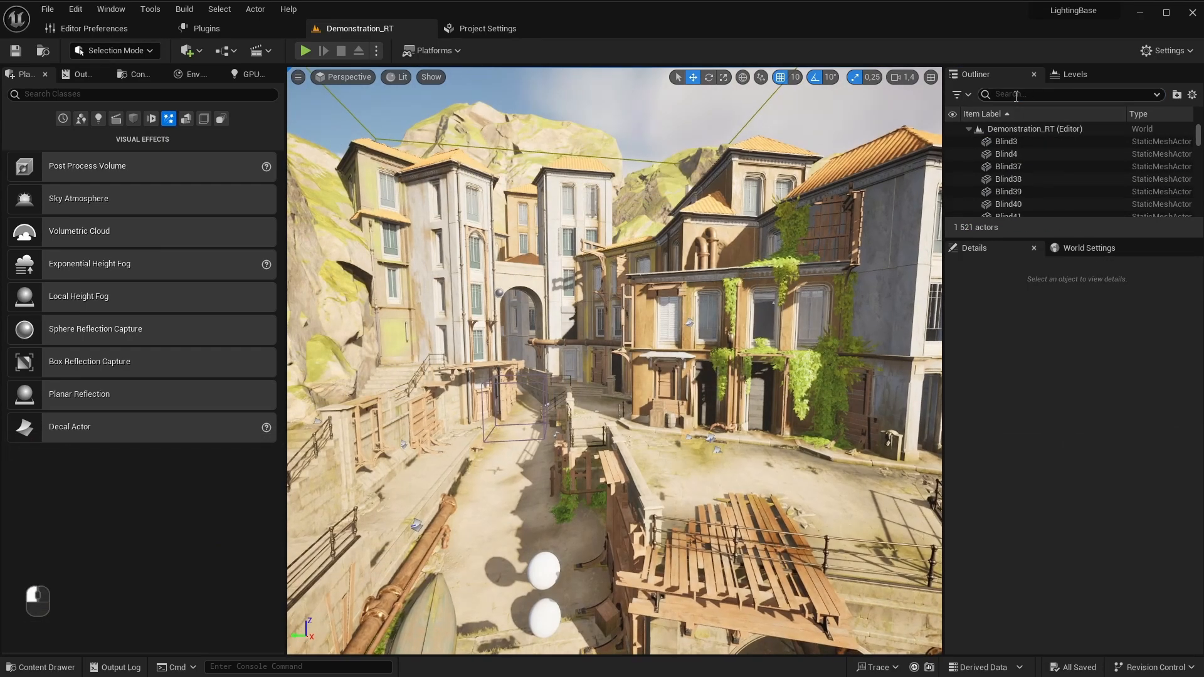
click(1016, 95)
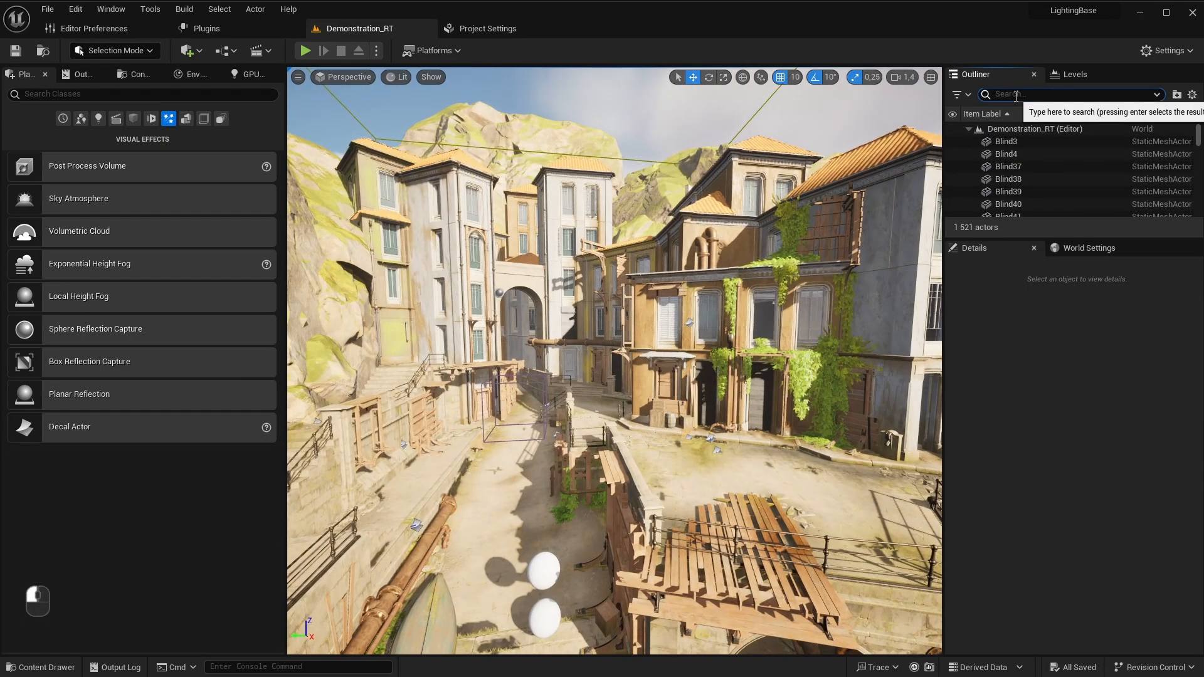
text(light)
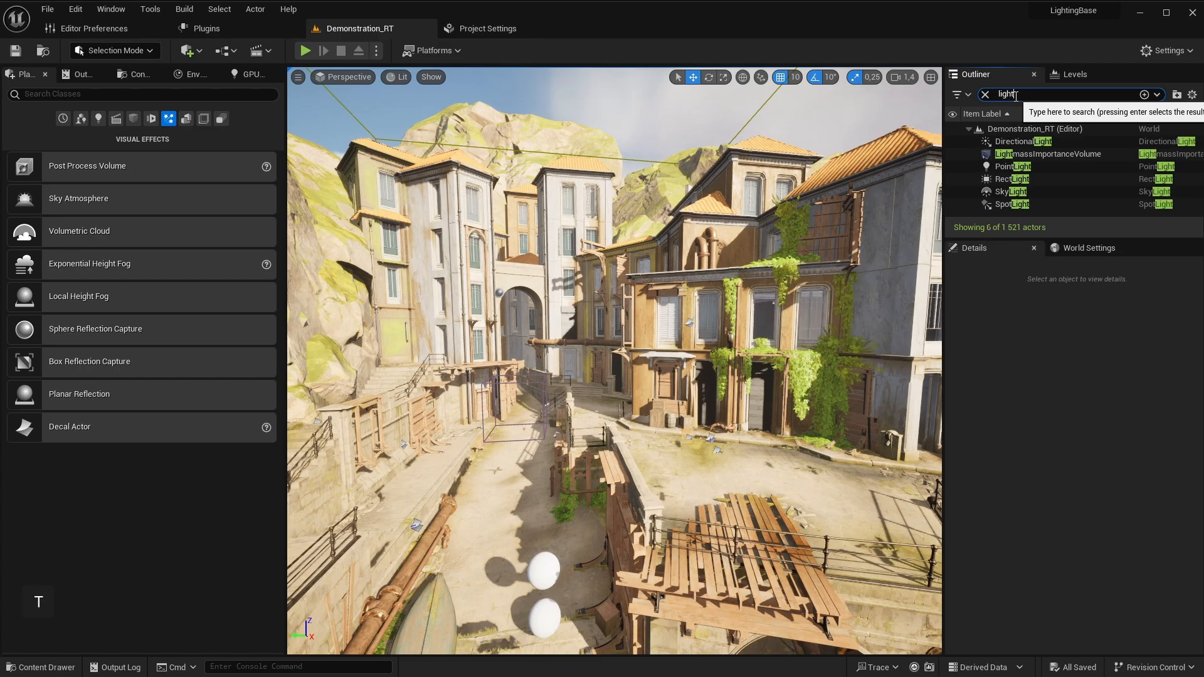
click(1050, 155)
key(Delete)
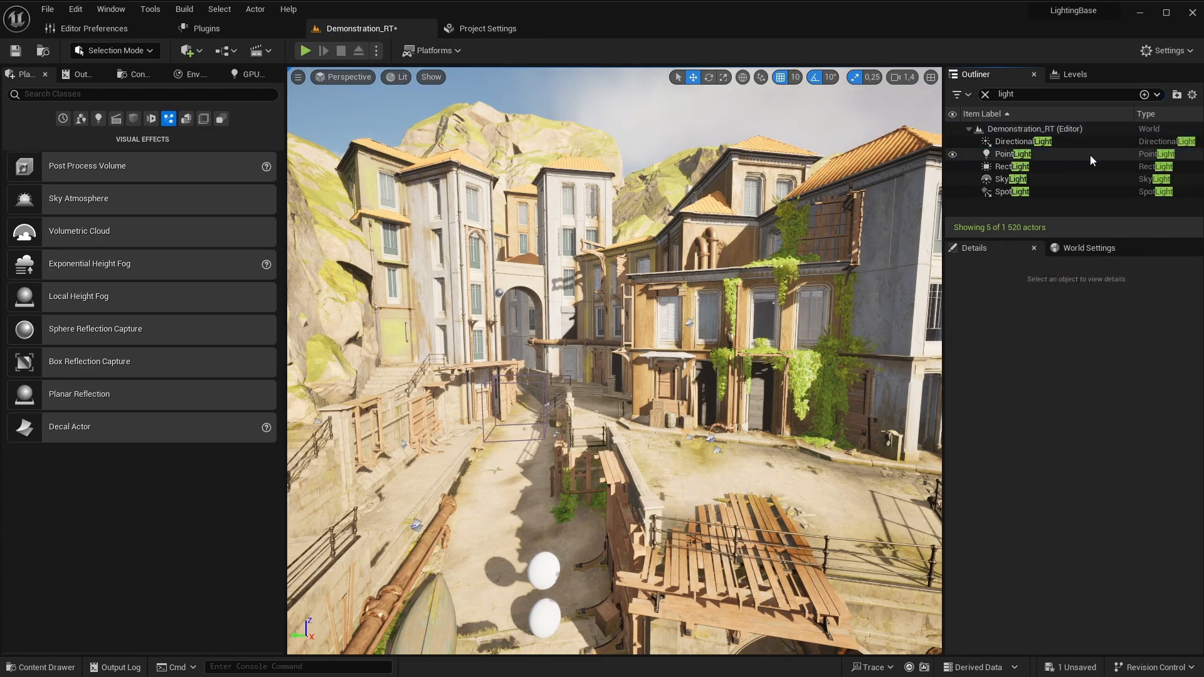
Step: Clear the property filter and set the mobility of the directional, point, rect and spot lights to Movable
click(1057, 141)
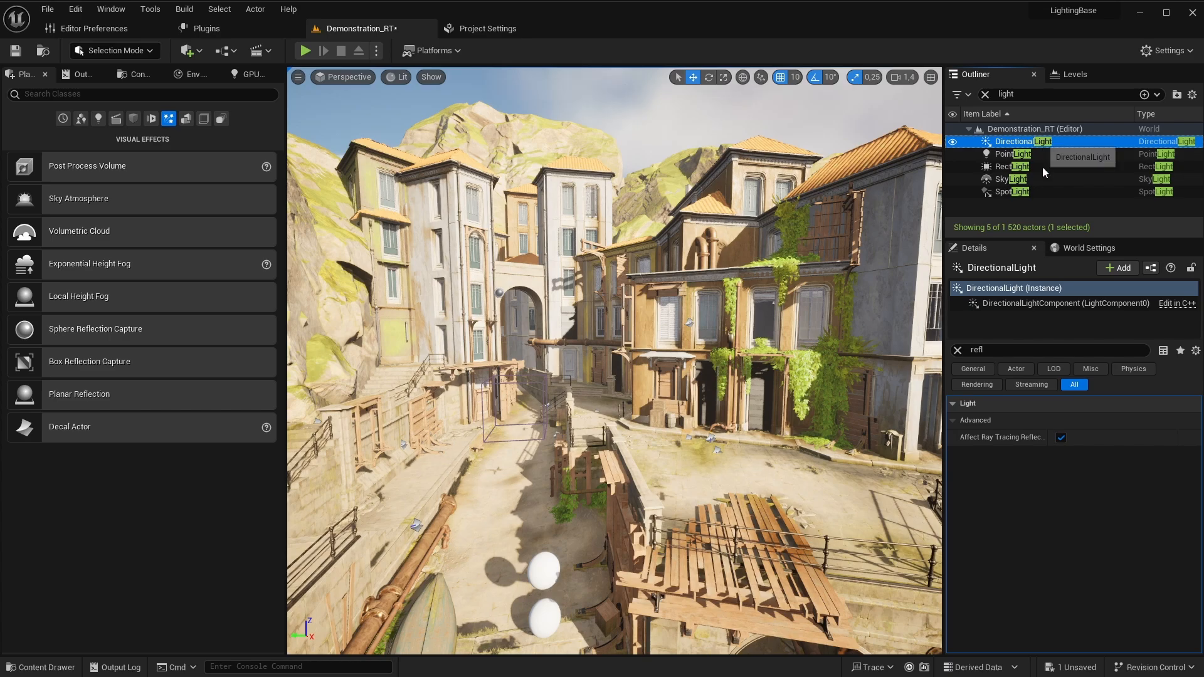
click(957, 350)
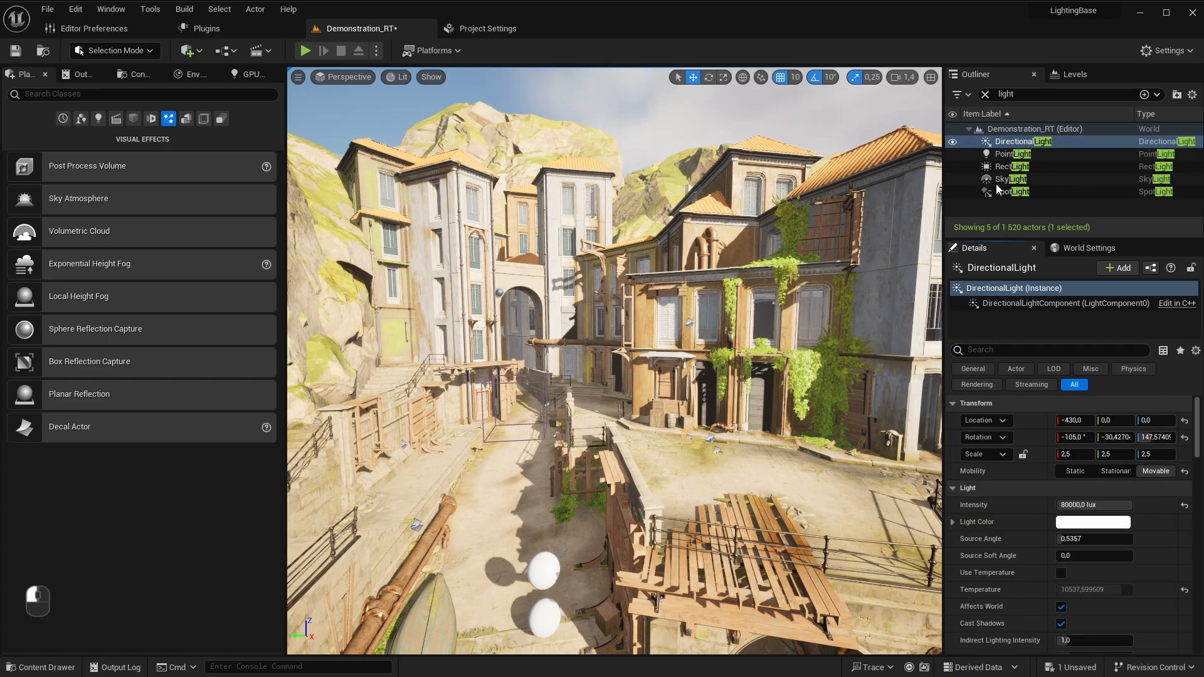
click(1012, 154)
click(1011, 167)
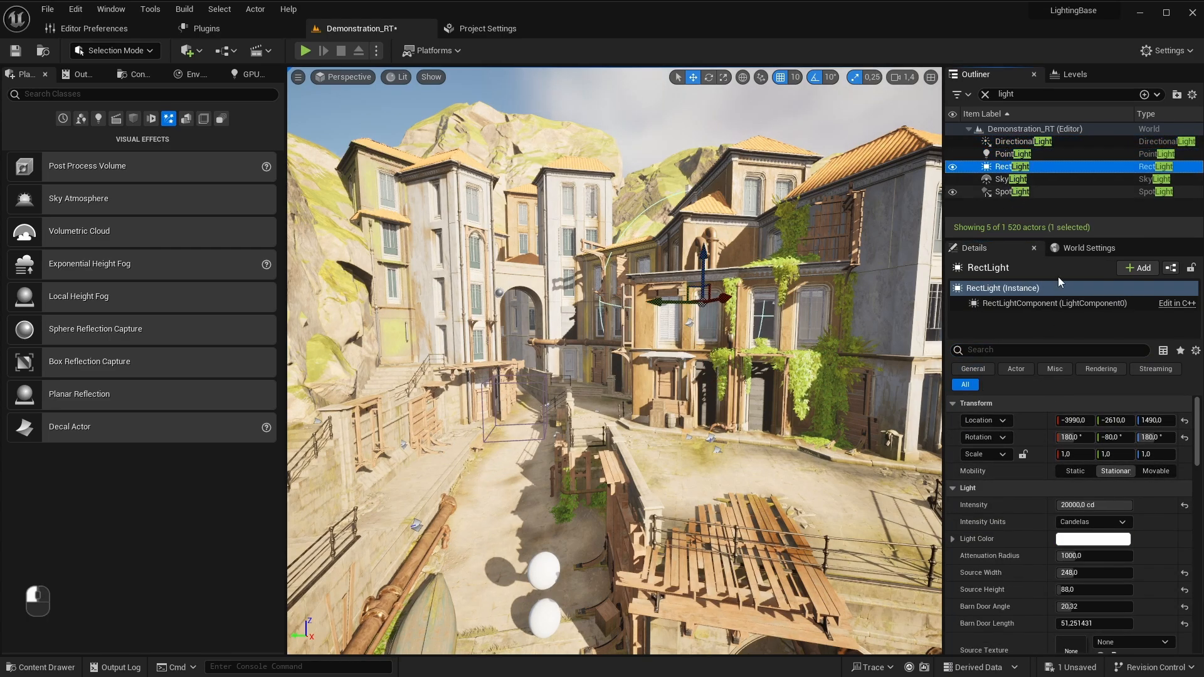
click(1008, 192)
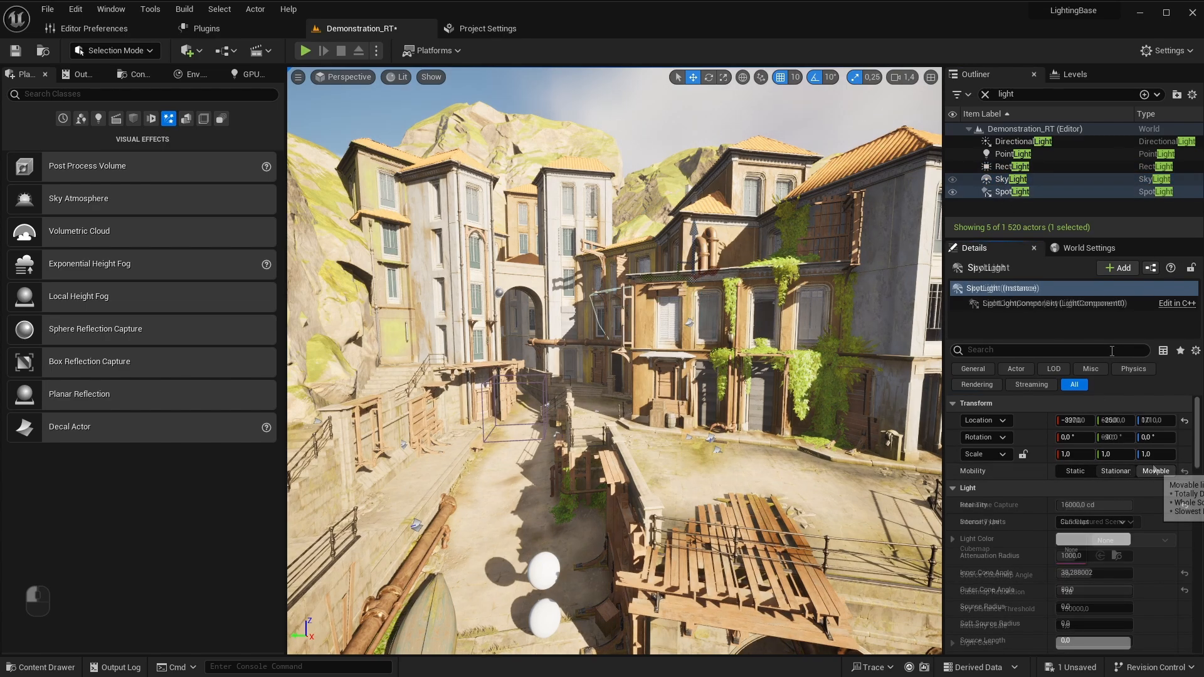
Step: Enable Real Time Capture on the SkyLight and rotate the sun while viewing a building's window reflections
click(1012, 179)
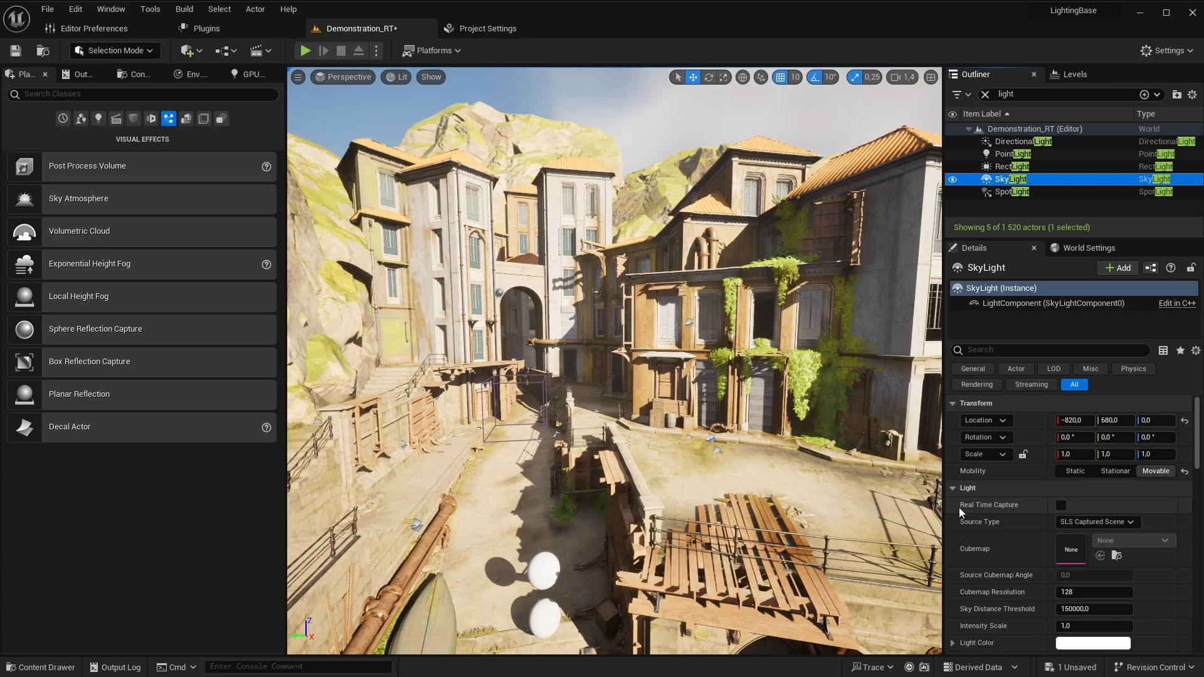
click(1060, 505)
key(w)
mouse_move(783, 401)
right_down()
mouse_move(909, 395)
mouse_move(815, 357)
mouse_move(790, 308)
mouse_move(772, 388)
mouse_move(638, 391)
right_up()
key(a)
key(a)
key(w)
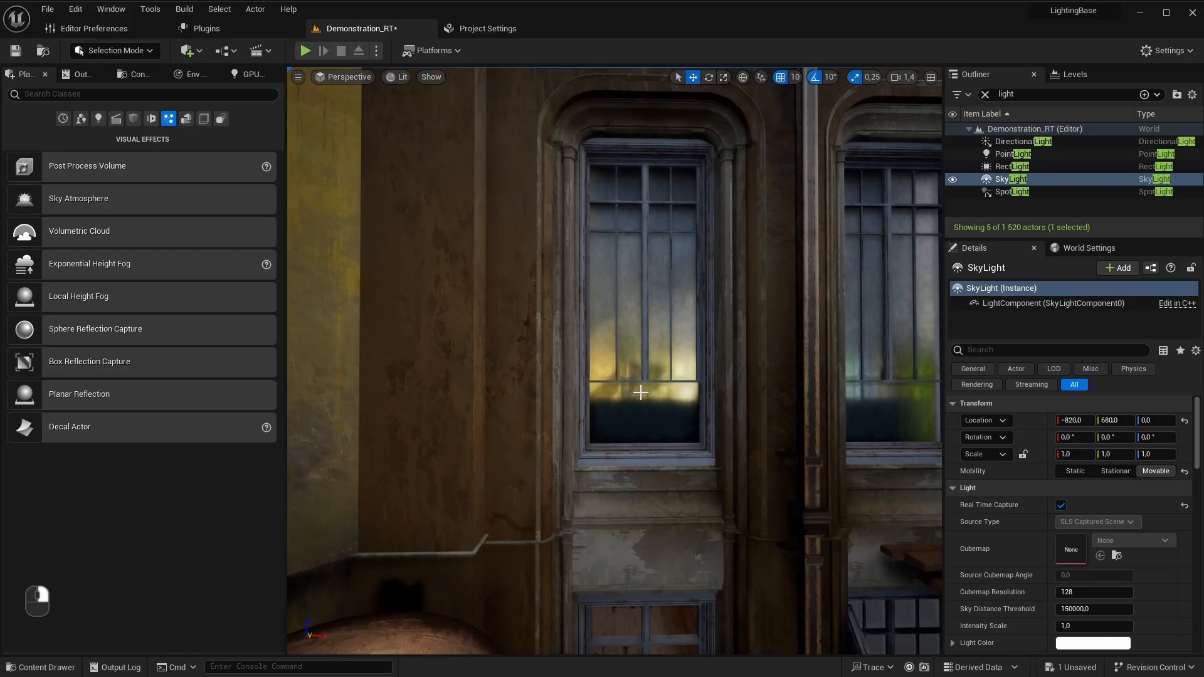
key(ctrl+l)
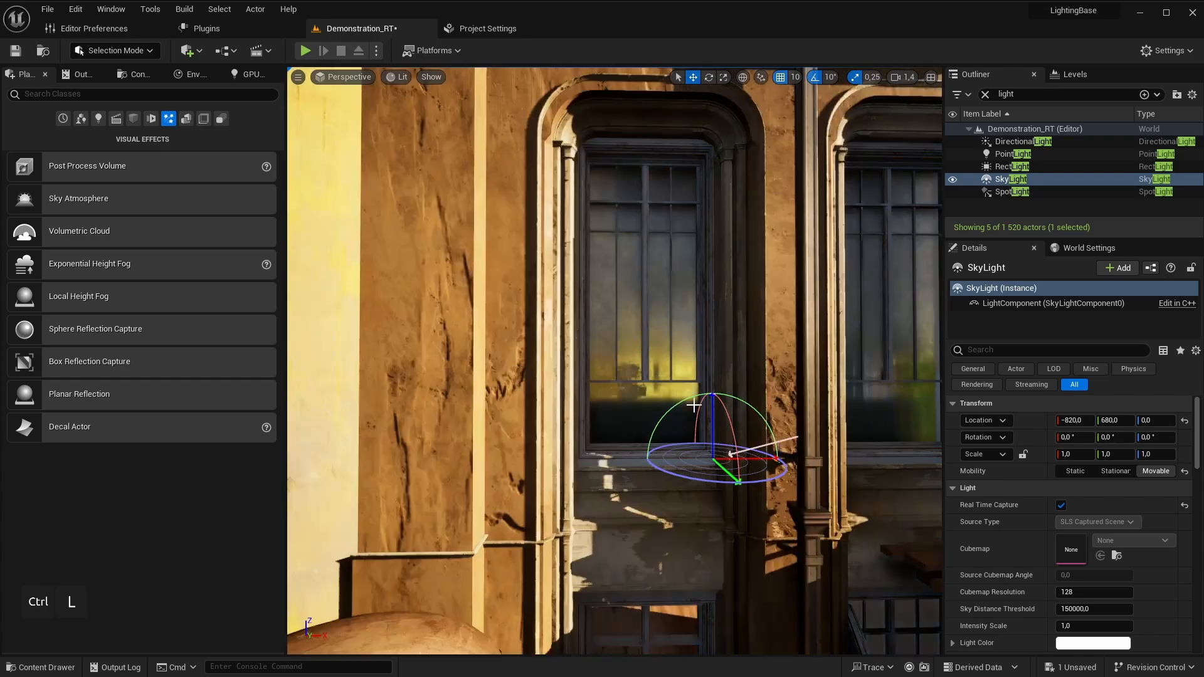
mouse_move(712, 392)
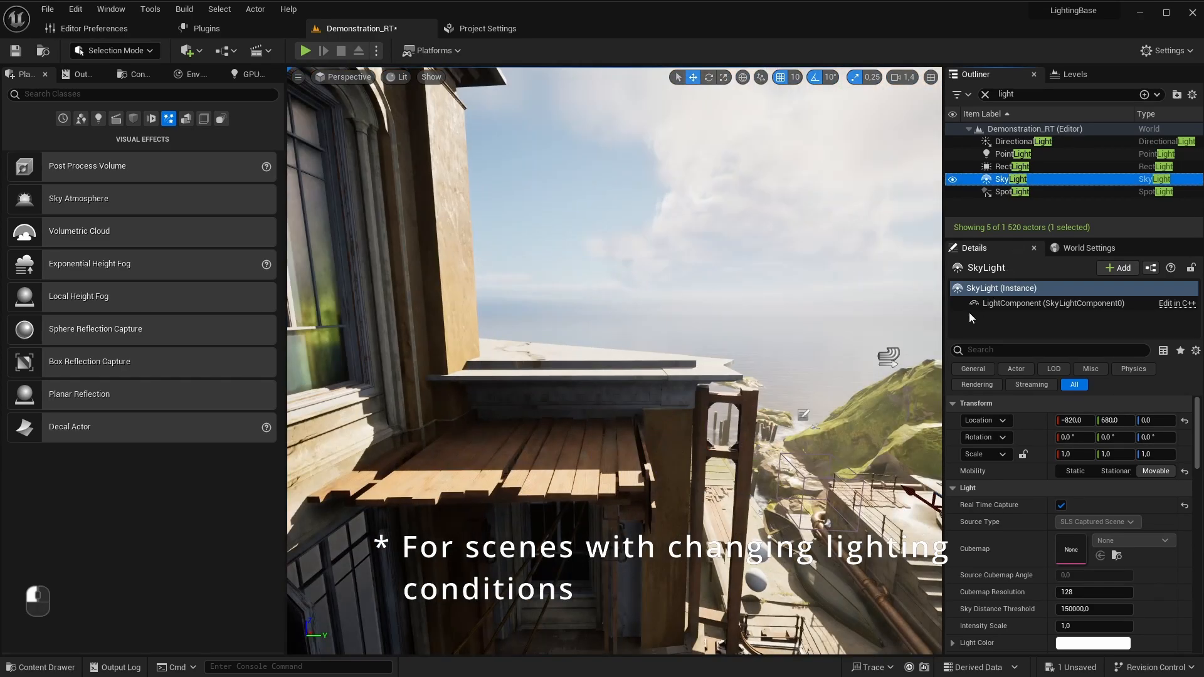
Step: Save the Demonstration_RT level and place a Cube shape inside the dark room with the wooden floor
key(ctrl+s)
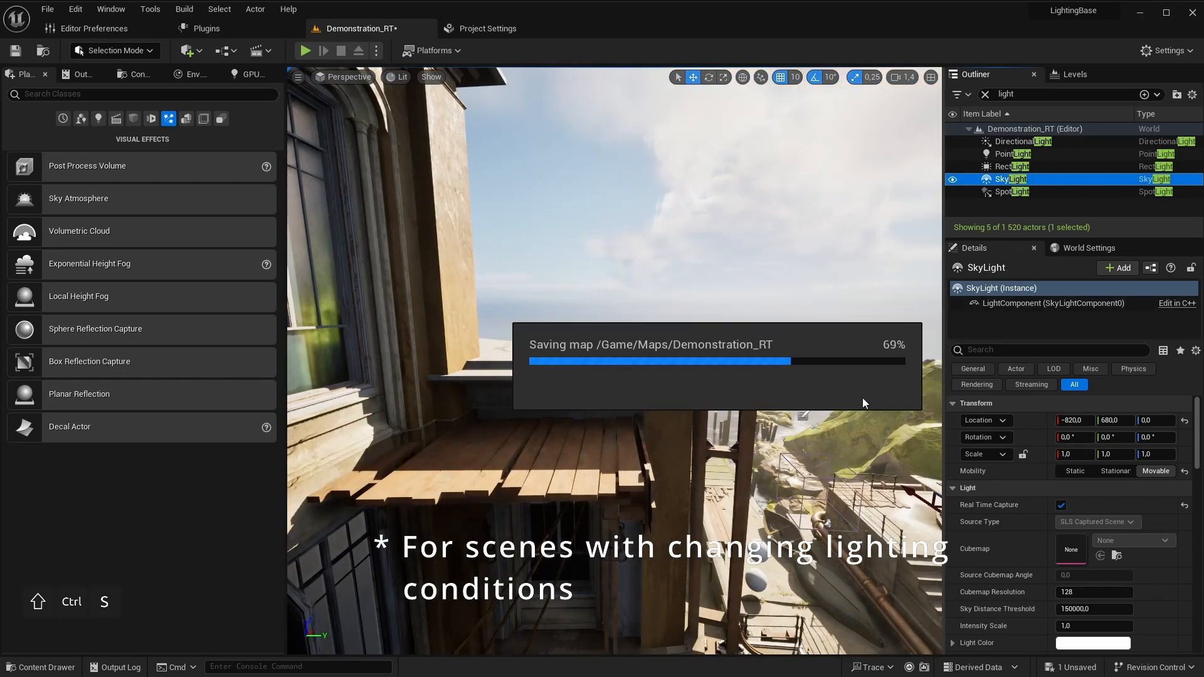
key(d)
key(w)
right_drag(615, 361, 478, 435)
scroll(614, 360, up, 3)
key(w)
key(w)
scroll(614, 361, down, 3)
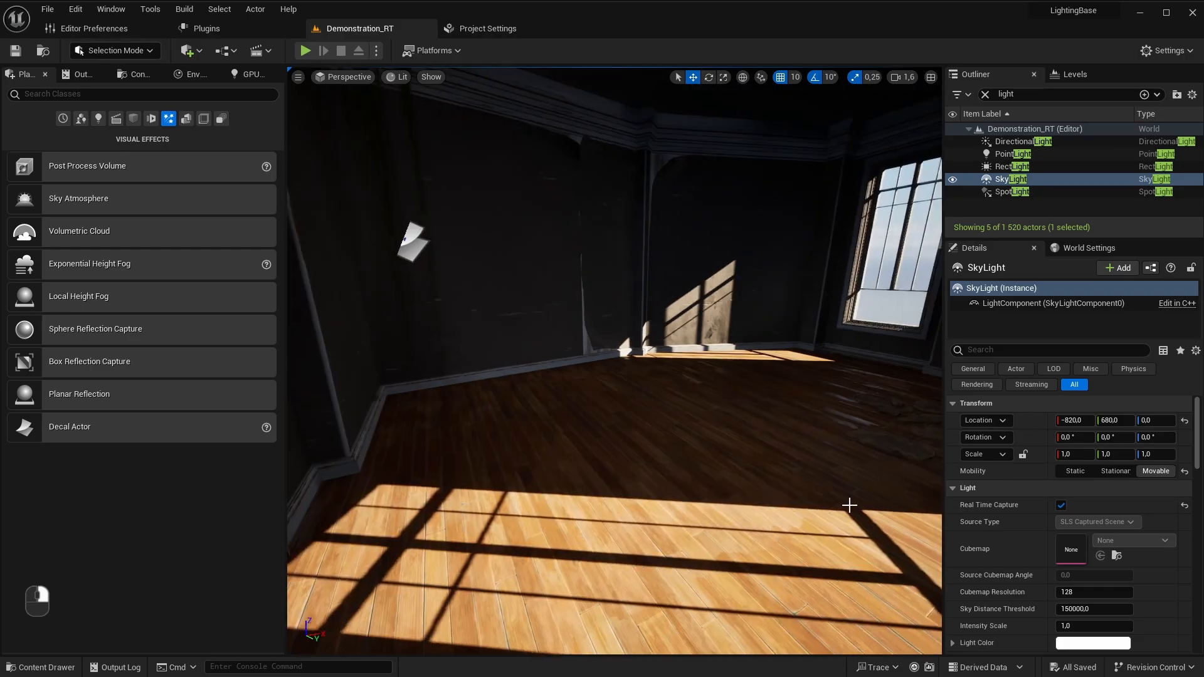
click(186, 50)
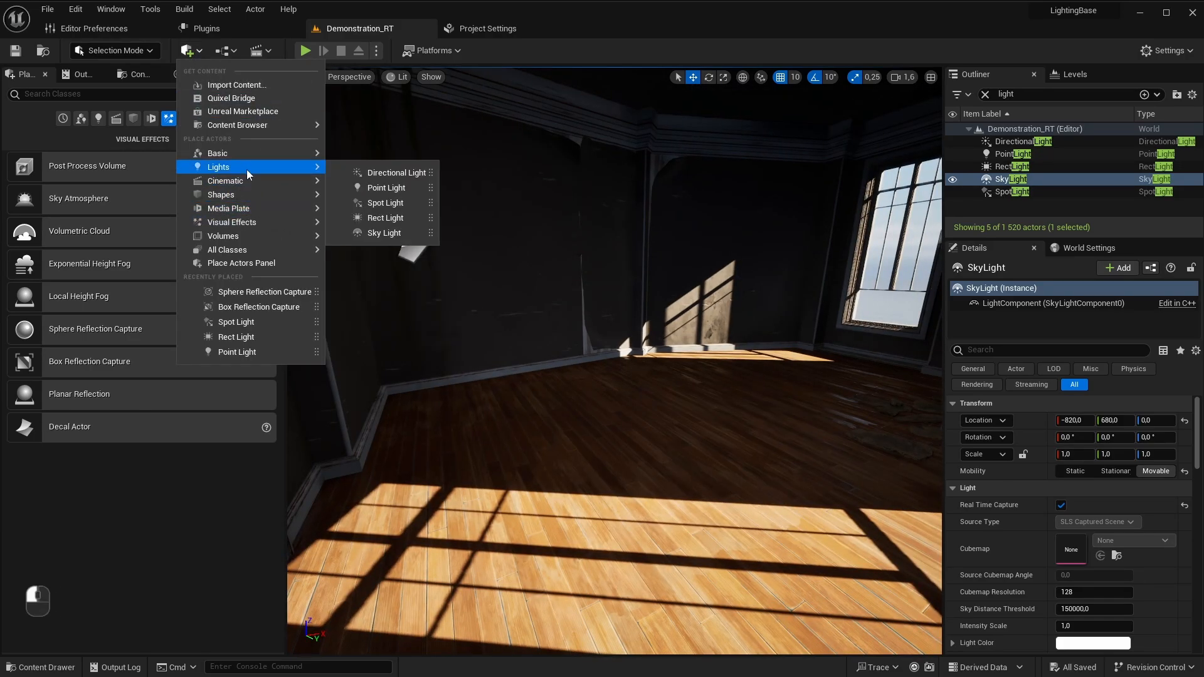
mouse_move(248, 181)
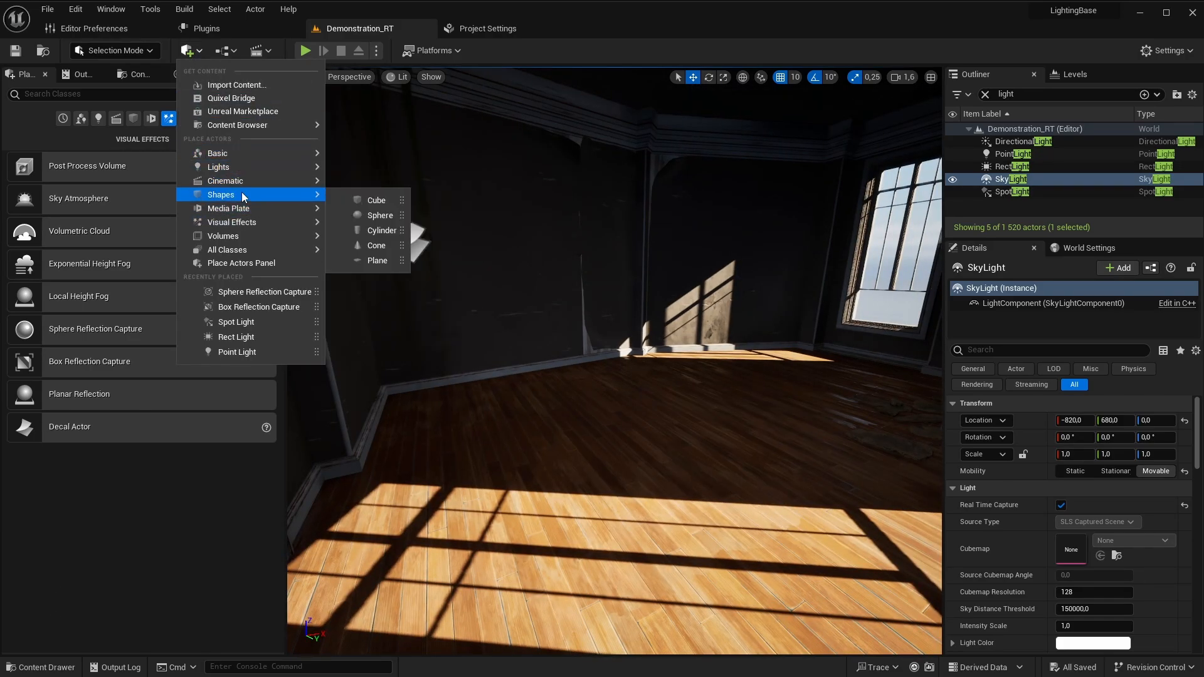
click(370, 201)
Step: Create a folder named Materials in the Content folder and open it
key(ctrl+space)
click(55, 512)
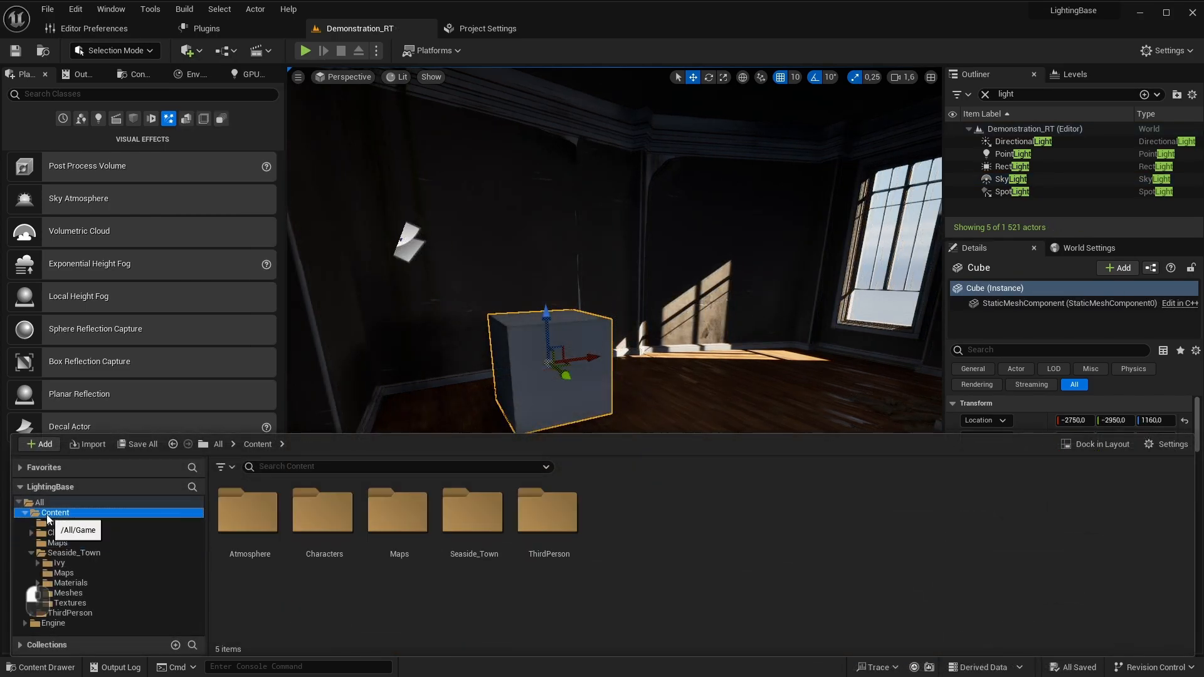
right_click(738, 537)
click(778, 140)
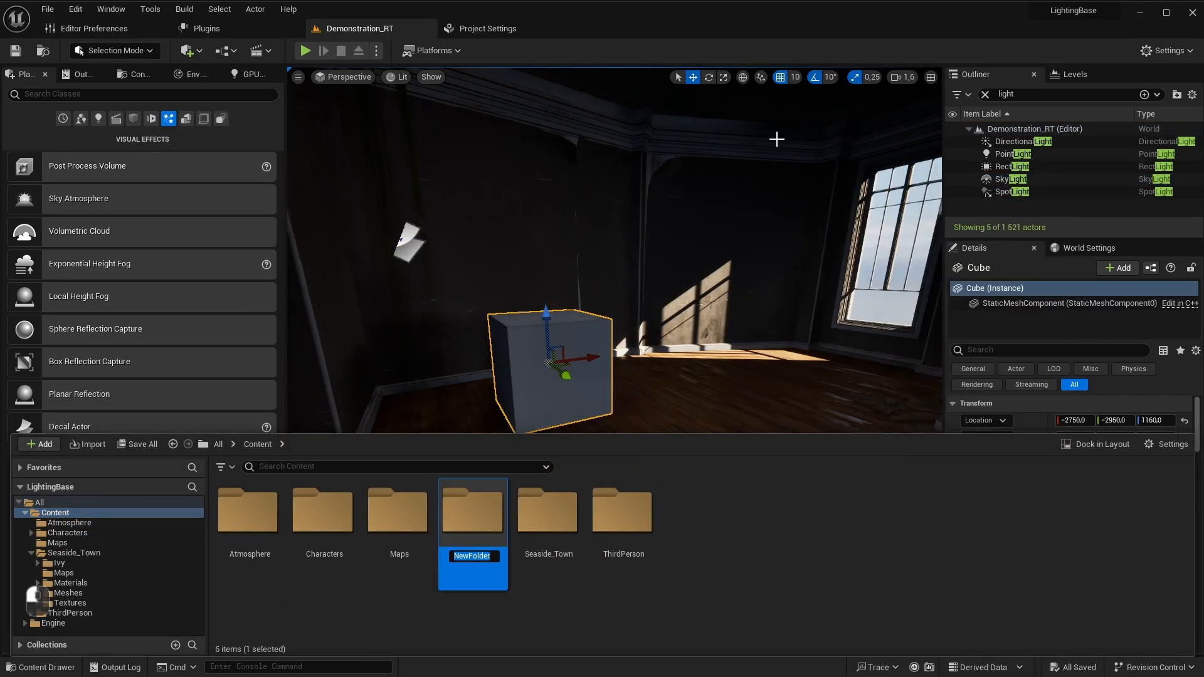
text(Materials)
key(Return)
double_click(463, 526)
Step: Create a material named M_Glow in the Materials folder and open it for editing
right_click(442, 558)
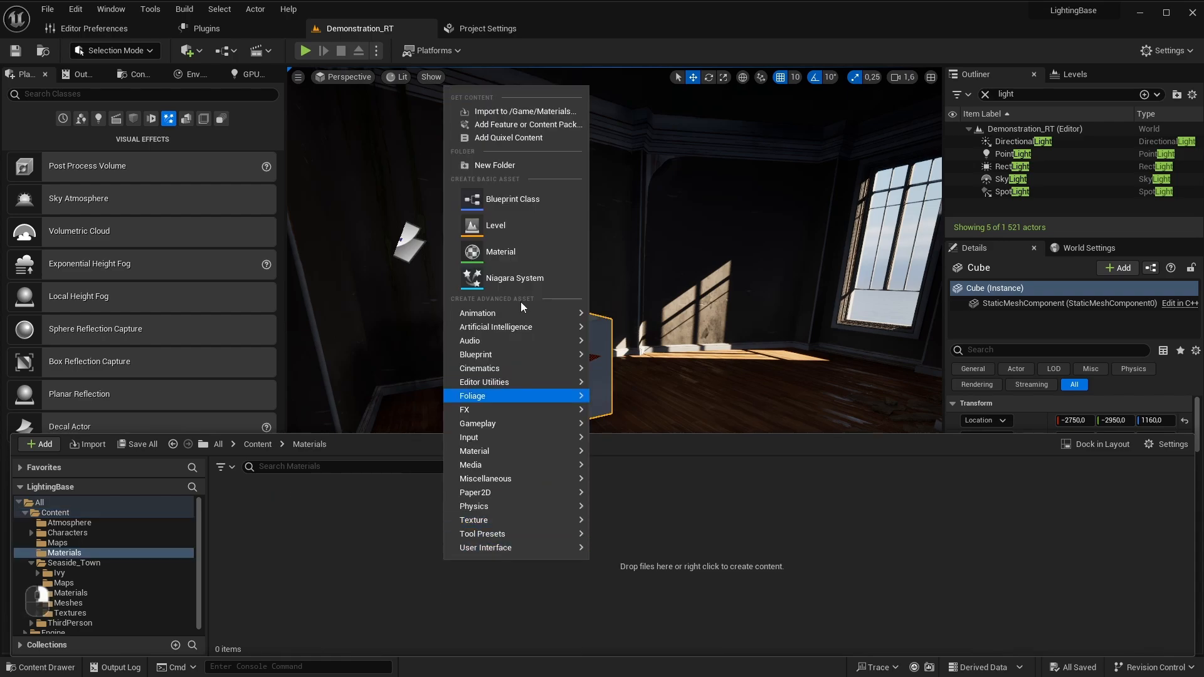
click(521, 251)
text(M_)
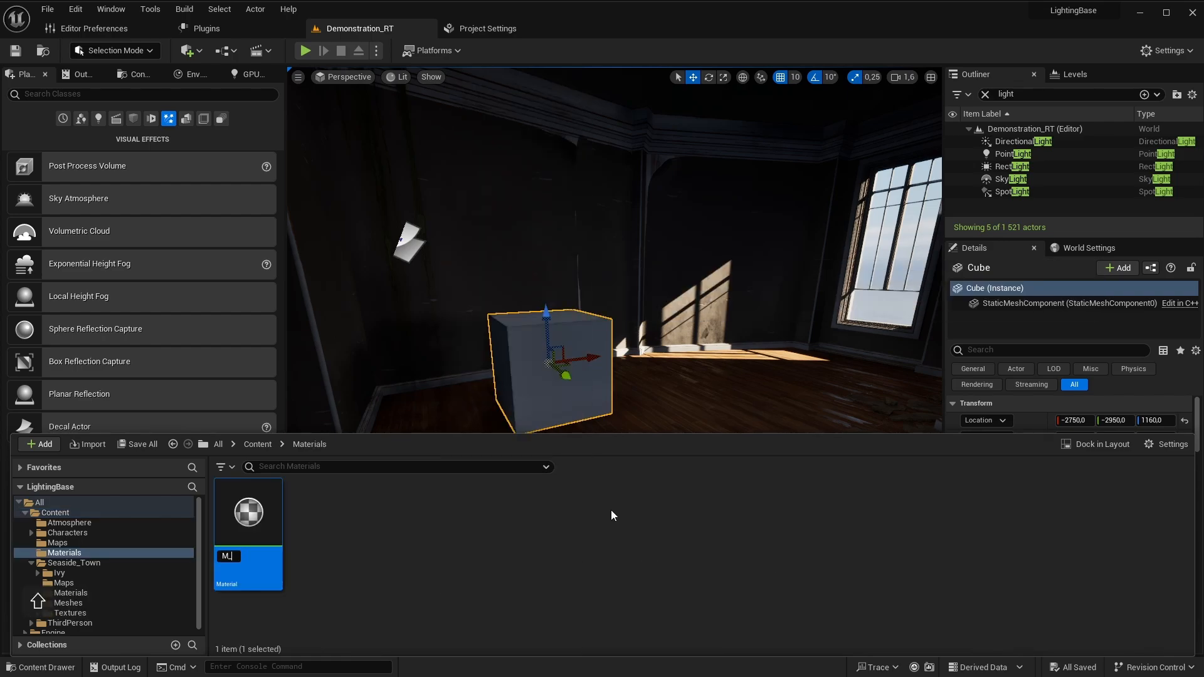
text(Glow)
key(Return)
double_click(251, 514)
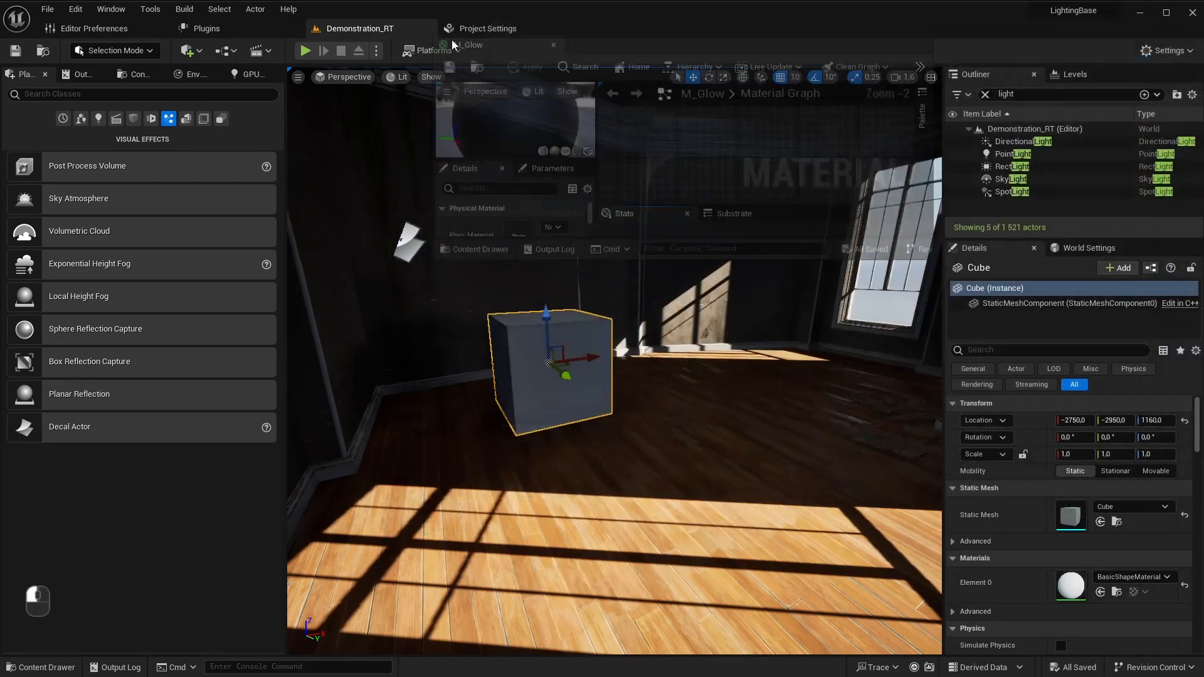
Step: Promote M_Glow's Emissive Color input to a parameter and place the parameter node clear of the material node
right_drag(588, 247, 709, 357)
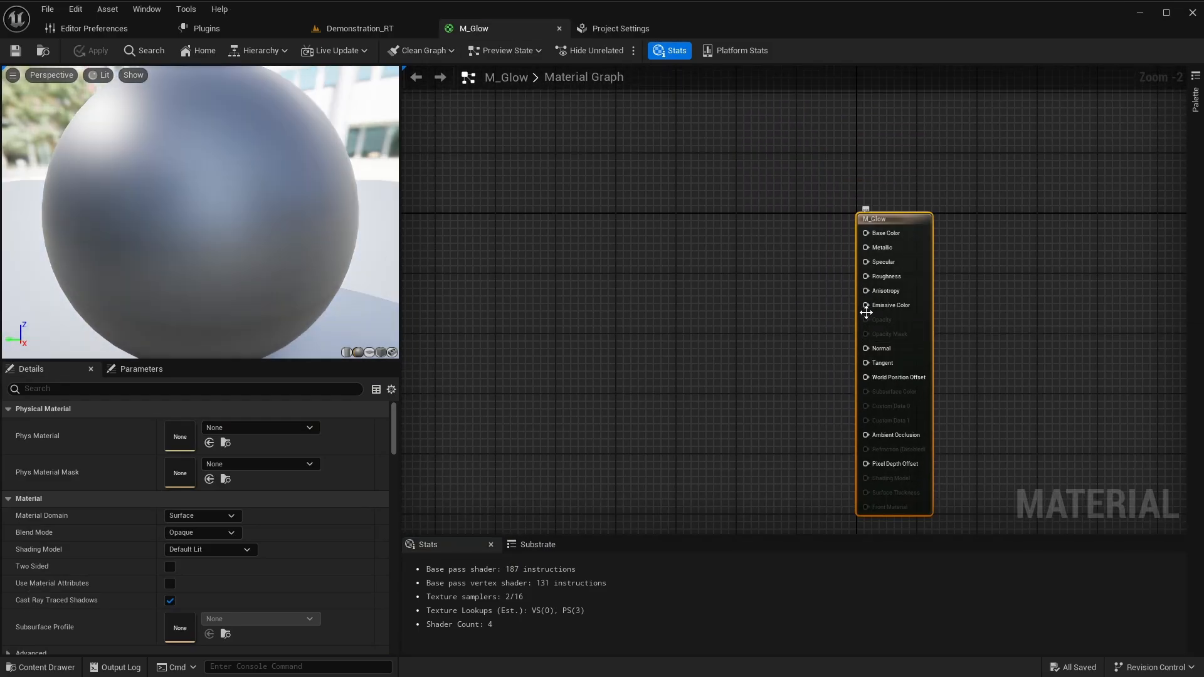
right_click(865, 306)
click(903, 327)
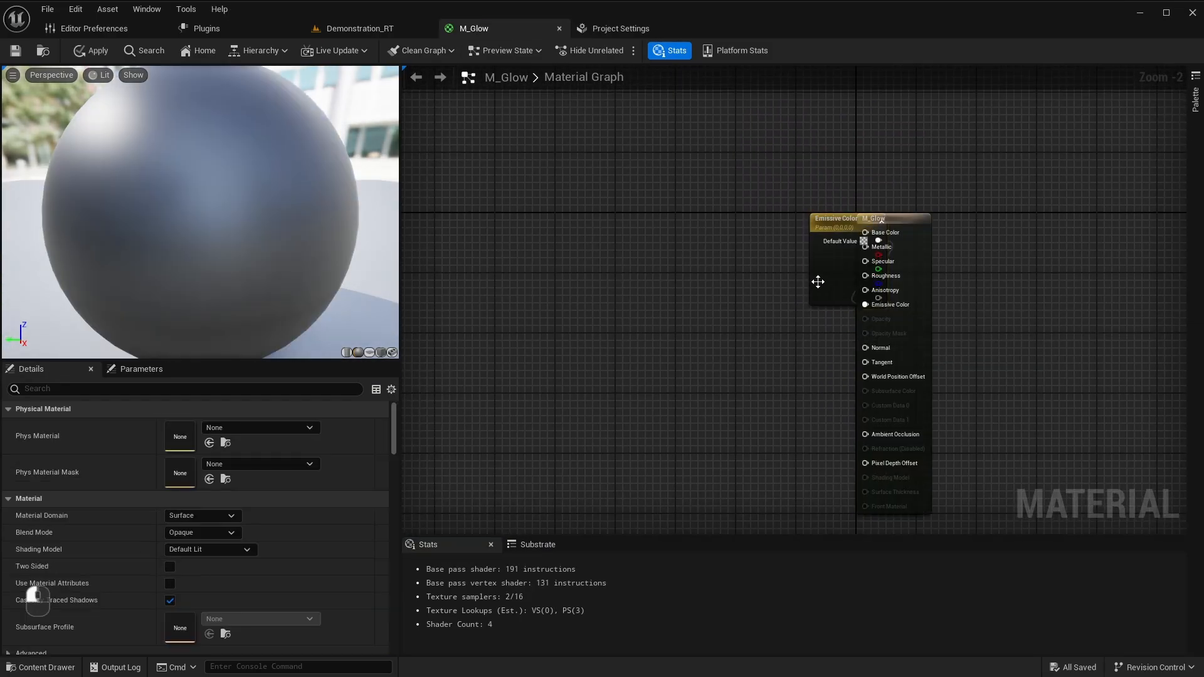
drag(818, 282, 679, 334)
Step: Set the Emissive Color parameter's default to a fully saturated red with a value of 16000
double_click(680, 334)
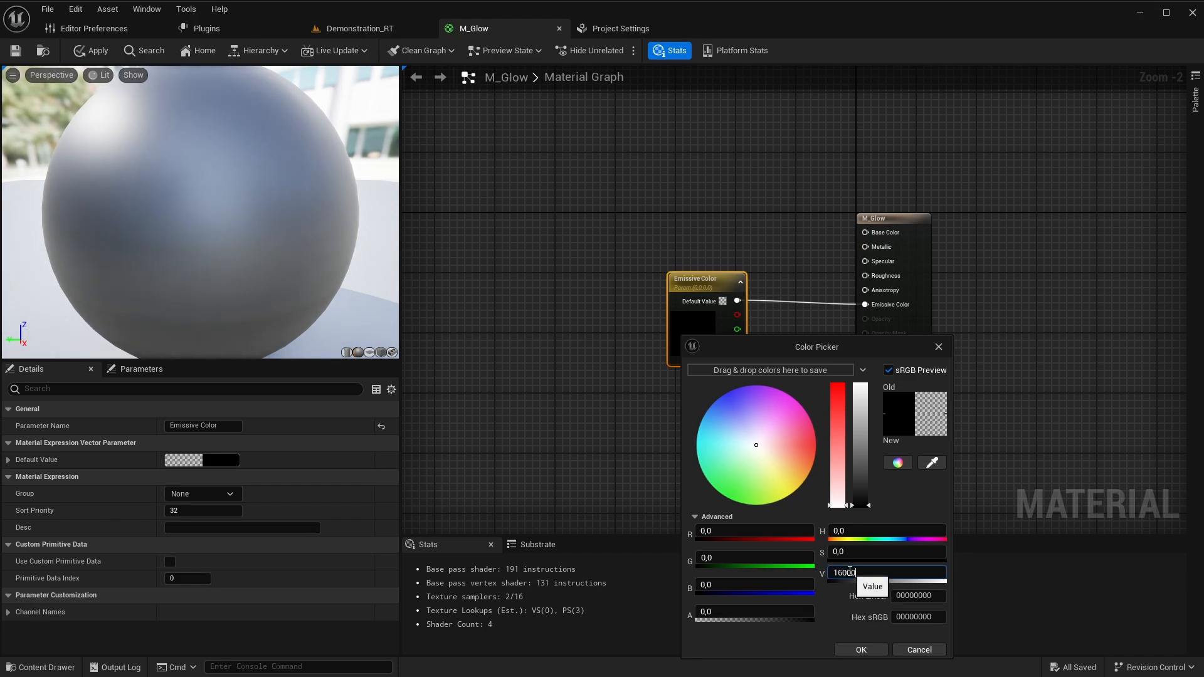
click(850, 572)
text(16000)
key(Return)
drag(777, 453, 818, 445)
click(857, 647)
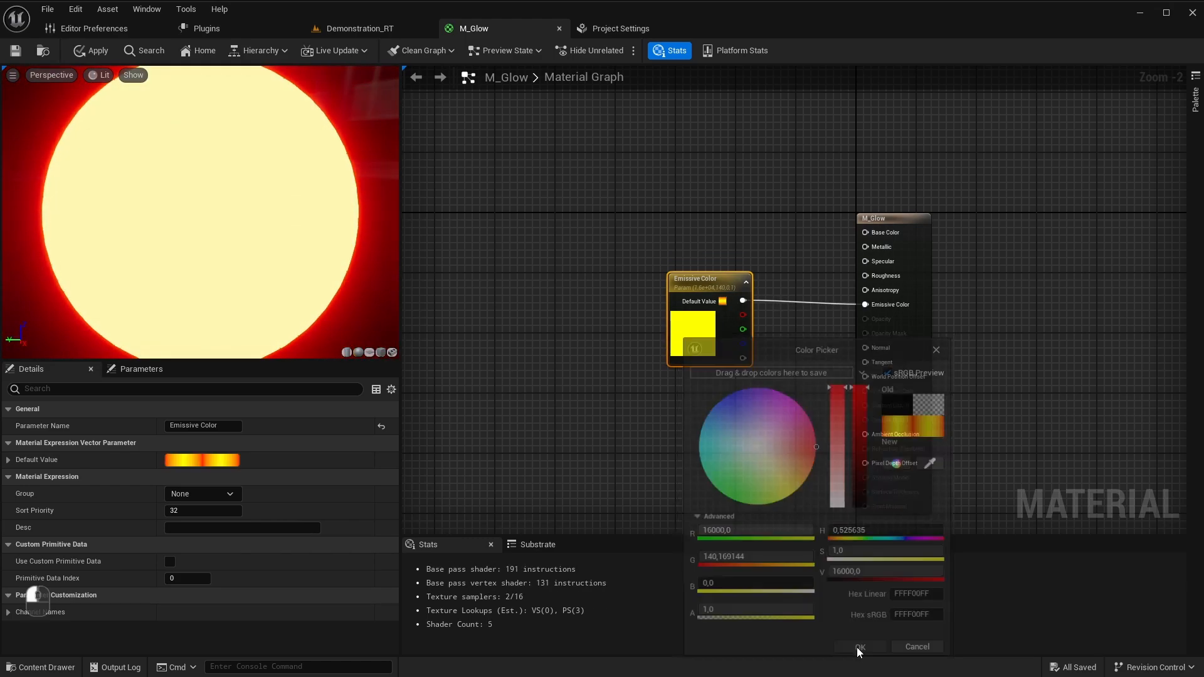
Step: Save M_Glow and apply it to the cube in the Demonstration_RT level
click(16, 50)
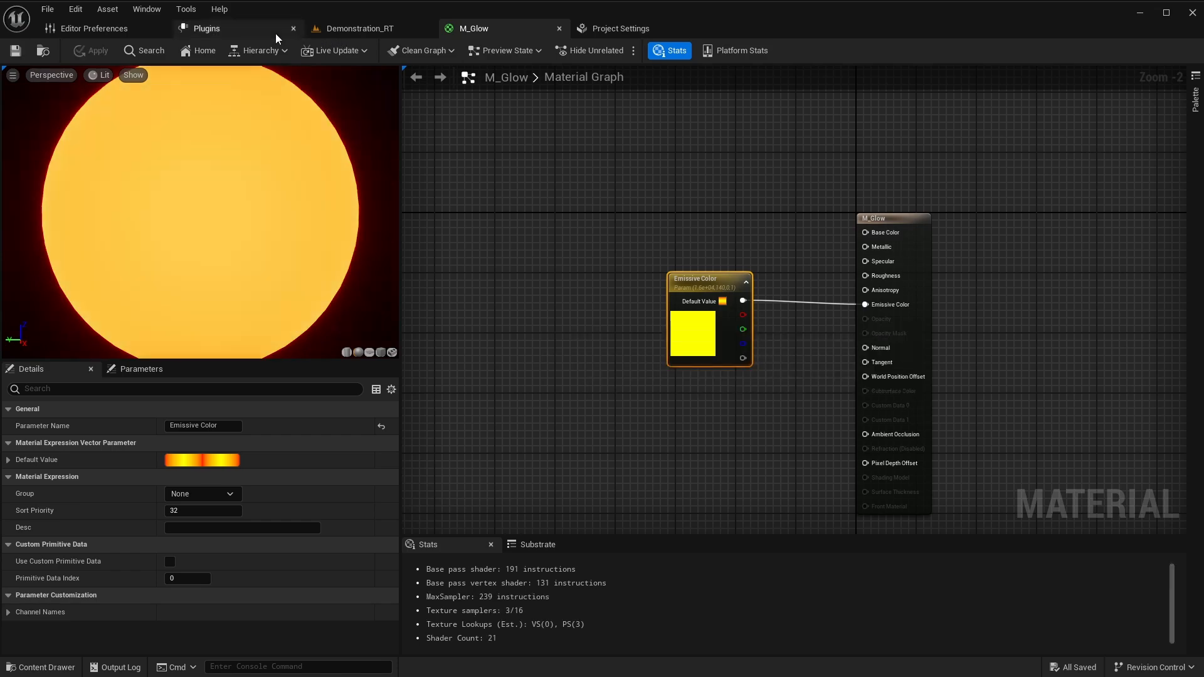
click(351, 29)
key(ctrl+space)
drag(248, 521, 533, 360)
Step: Reopen M_Glow and set the Emissive Color parameter's value to 160000
click(481, 32)
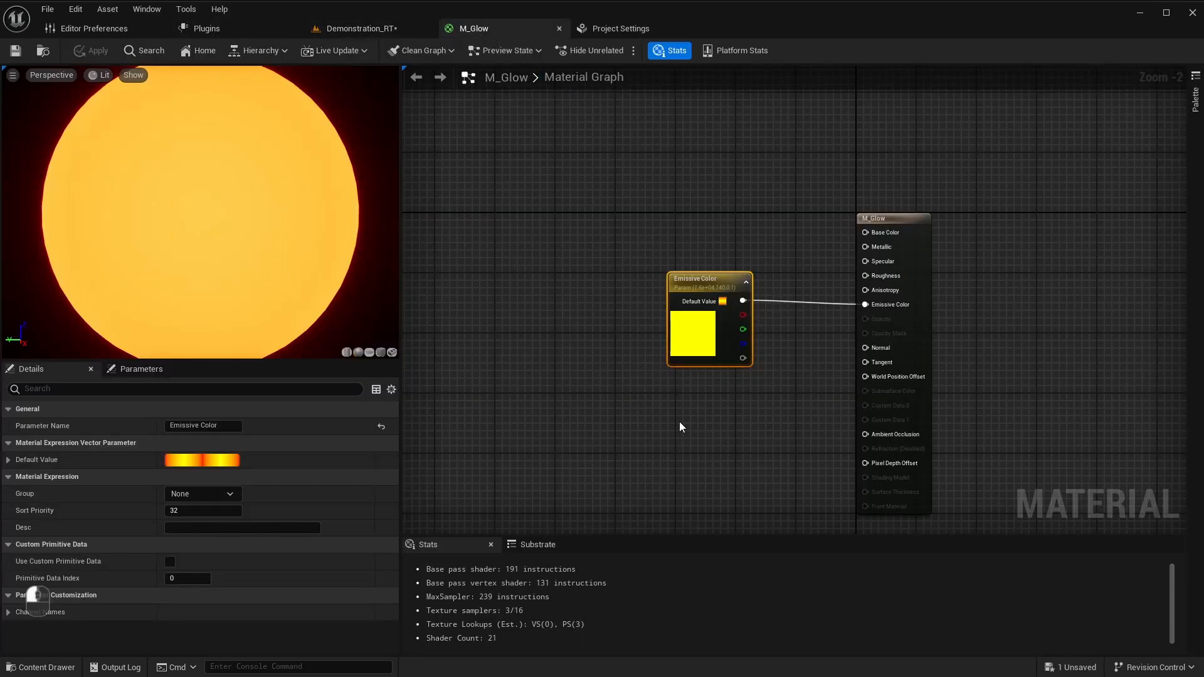
double_click(715, 356)
click(868, 583)
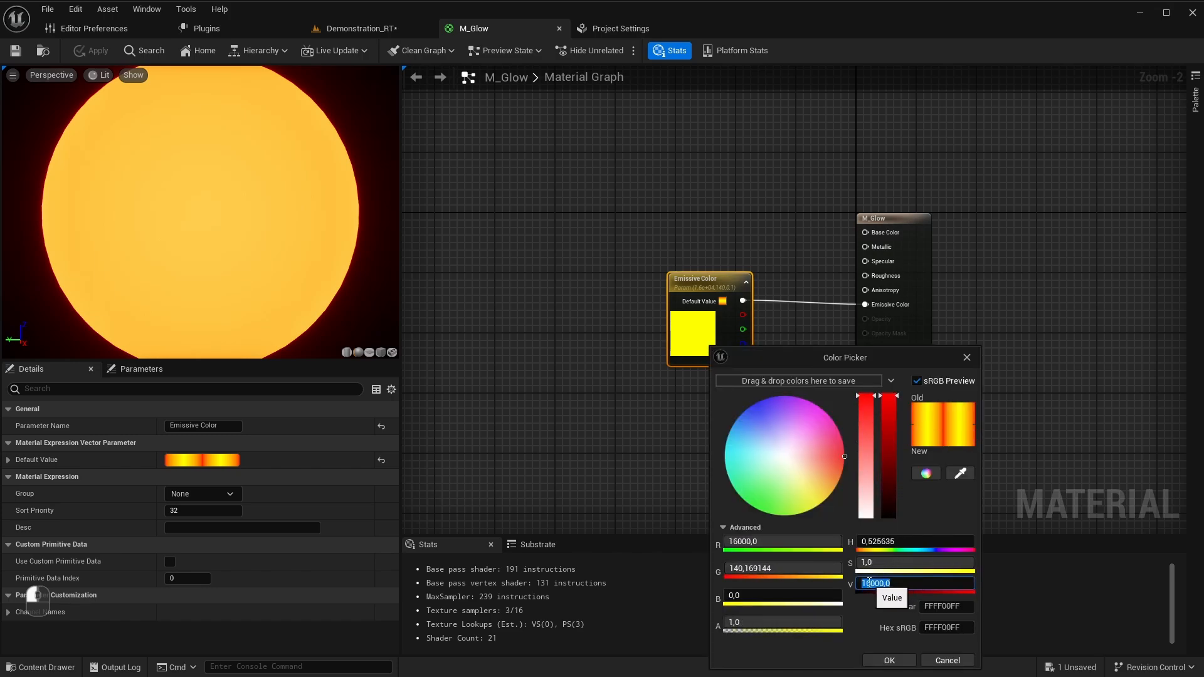
text(160000)
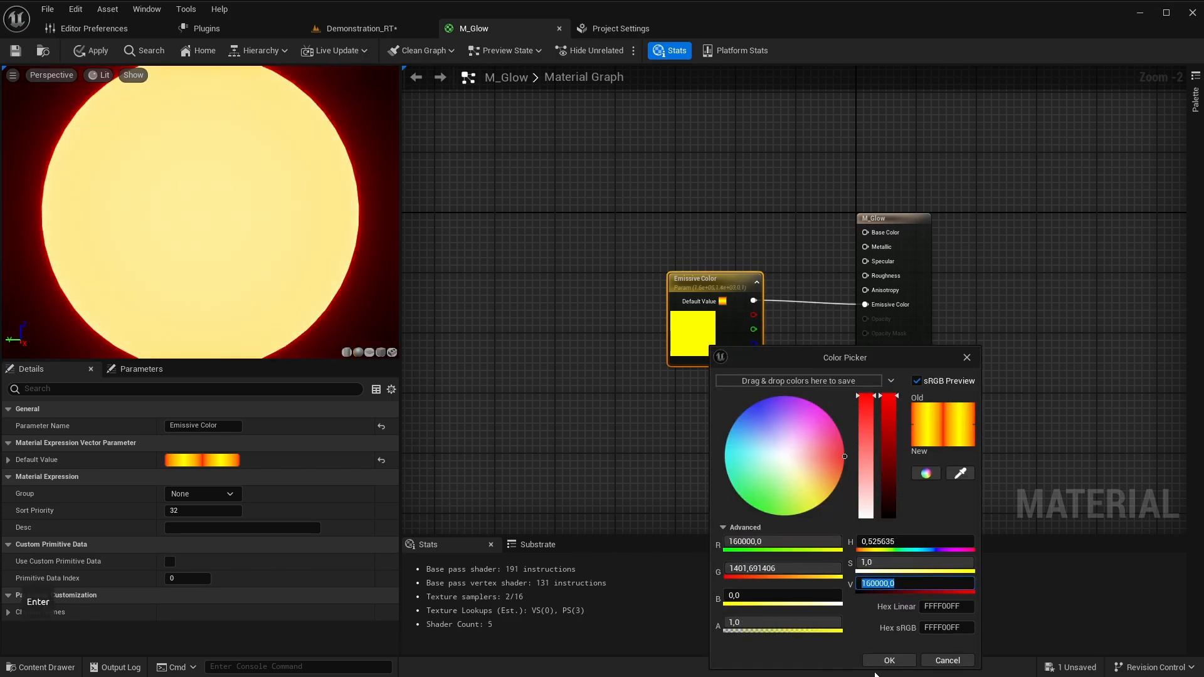
click(889, 660)
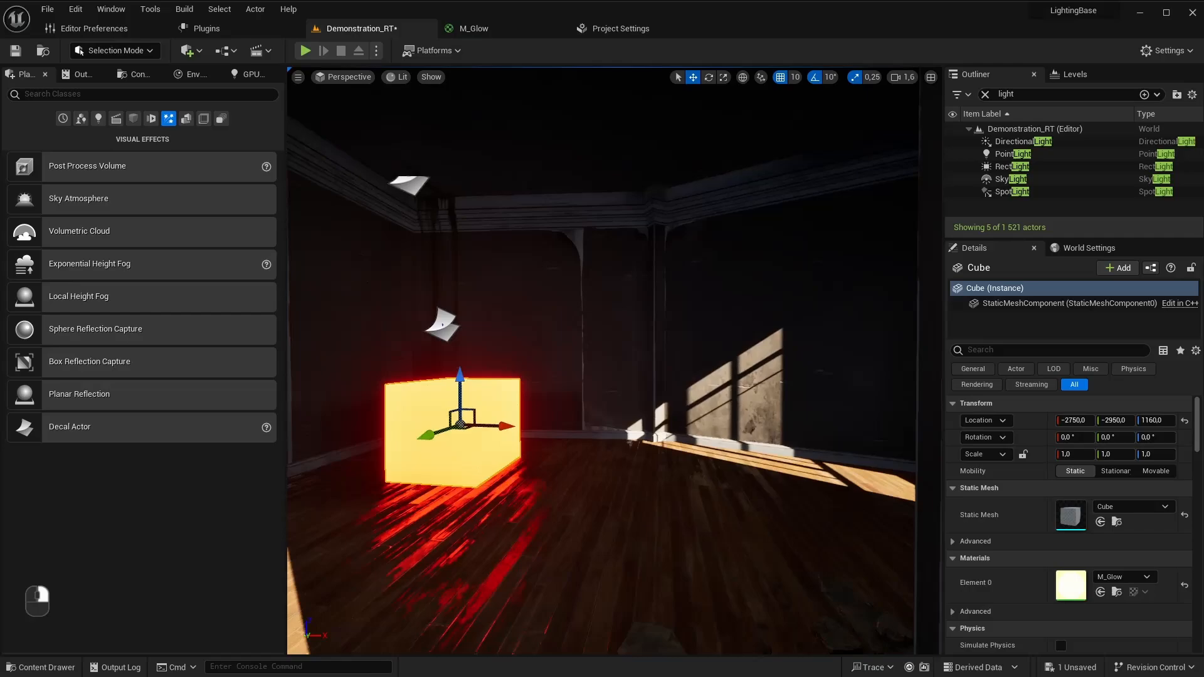
Step: Back in the level, switch the viewport to Lighting Only and examine the light around the glowing cube
right_drag(683, 465, 482, 465)
key(alt+6)
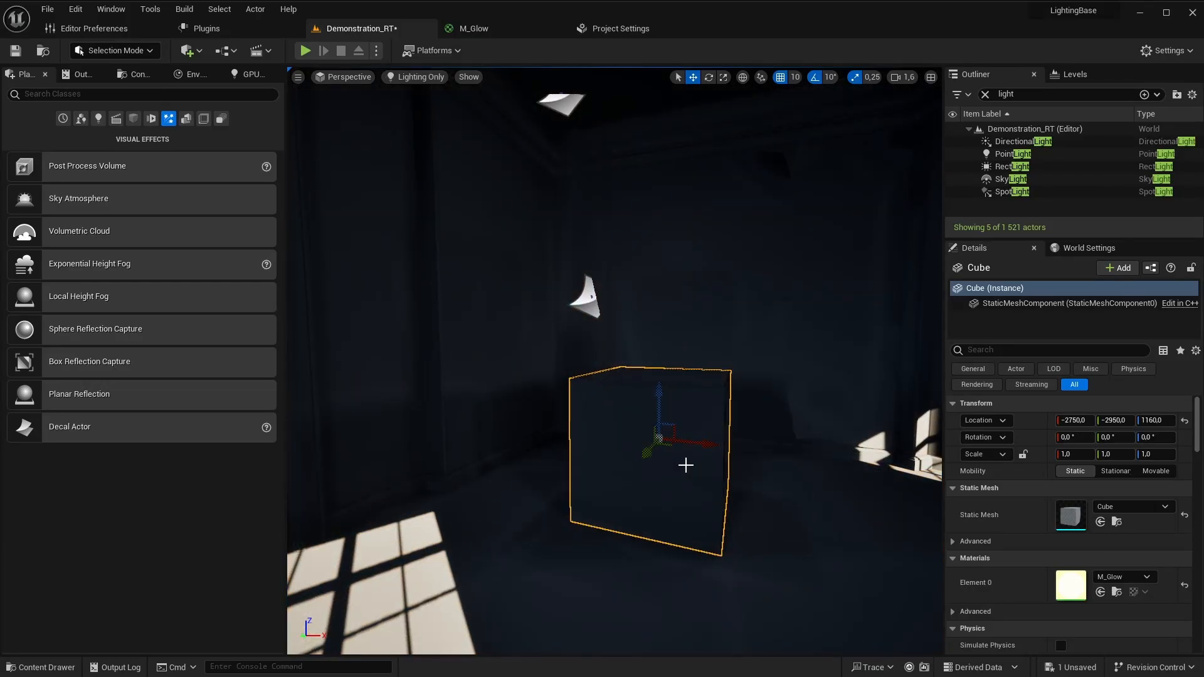
key(w)
key(s)
right_drag(698, 471, 787, 481)
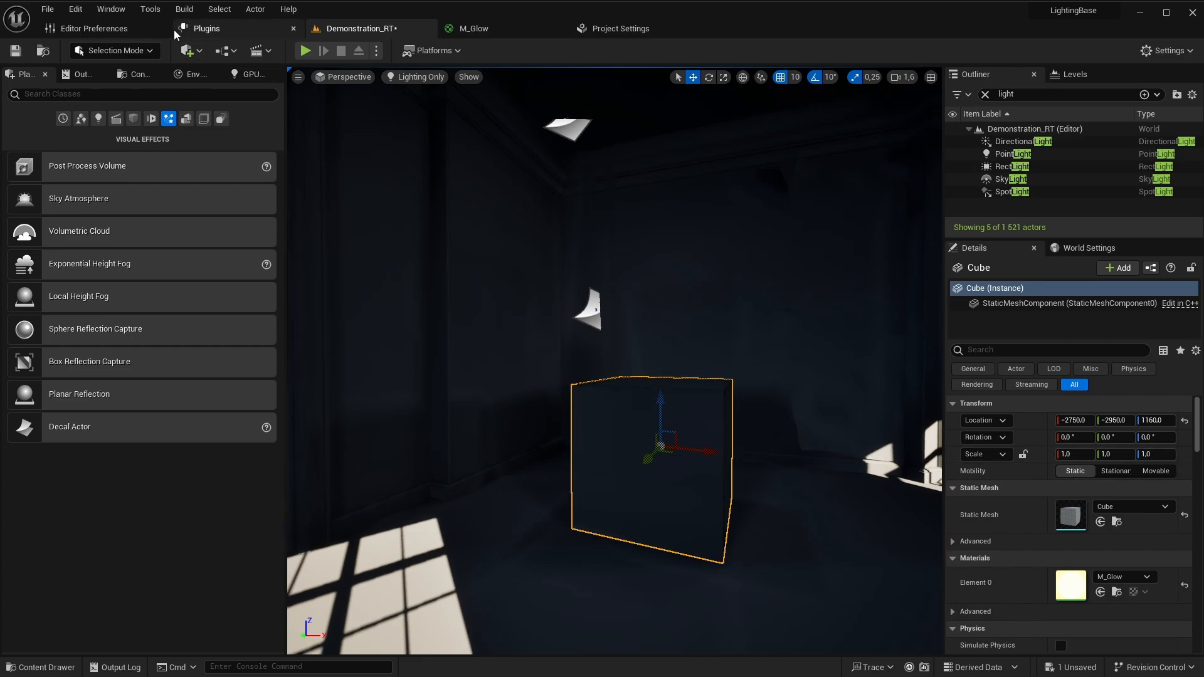
Step: Build the level's lighting and enable Force No Precomputed Lighting in the world's advanced Lightmass settings
click(185, 10)
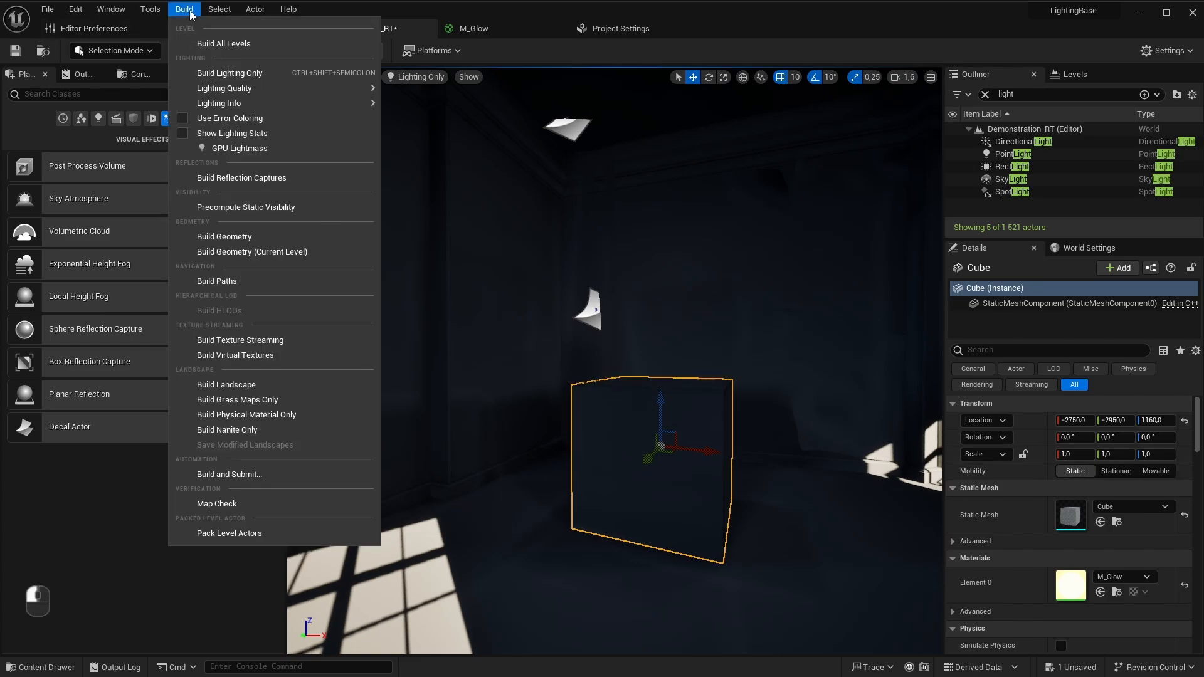
click(207, 73)
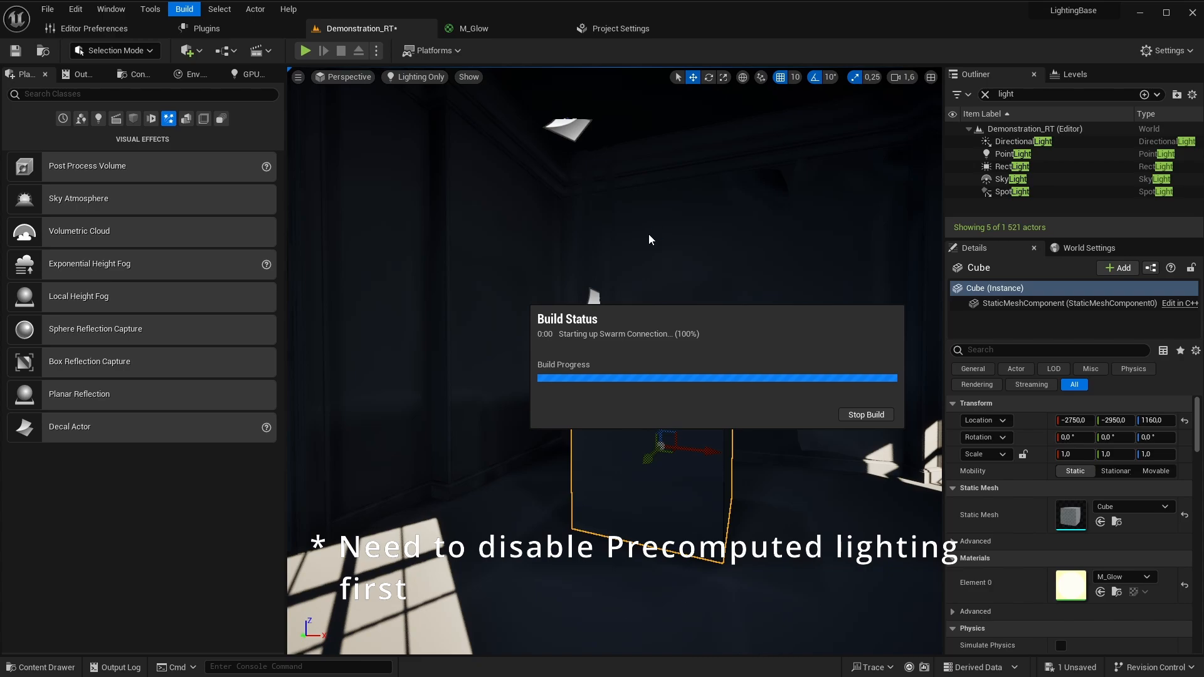
click(1066, 249)
scroll(1086, 439, down, 15)
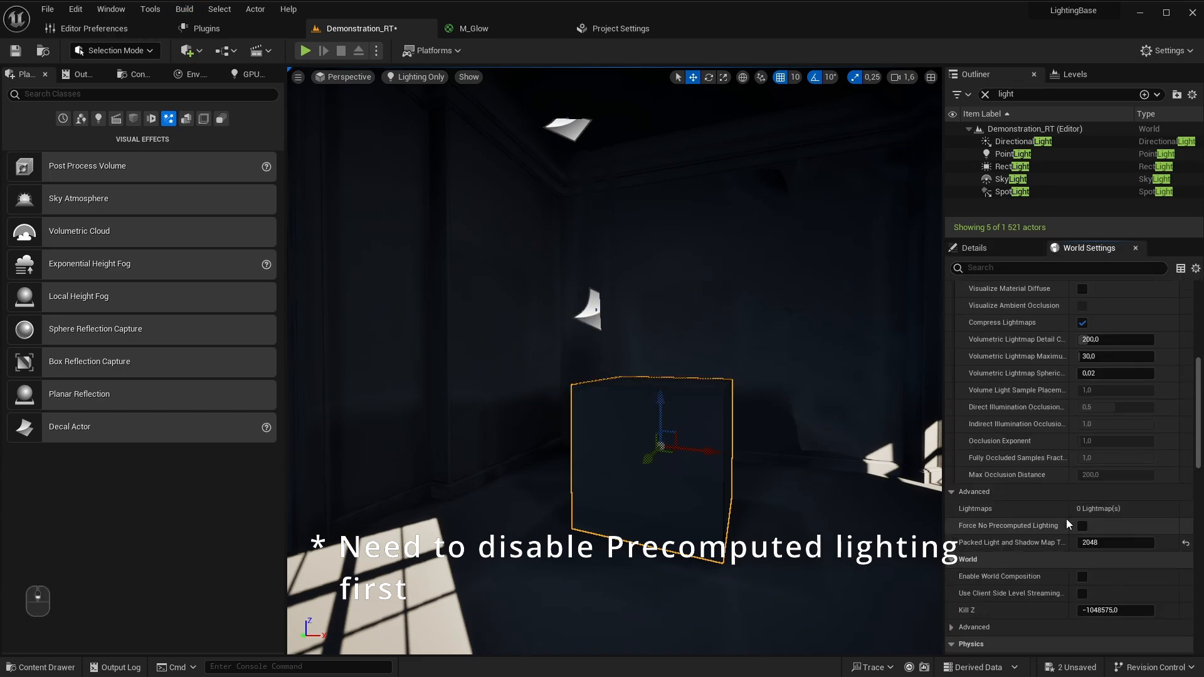
click(1082, 486)
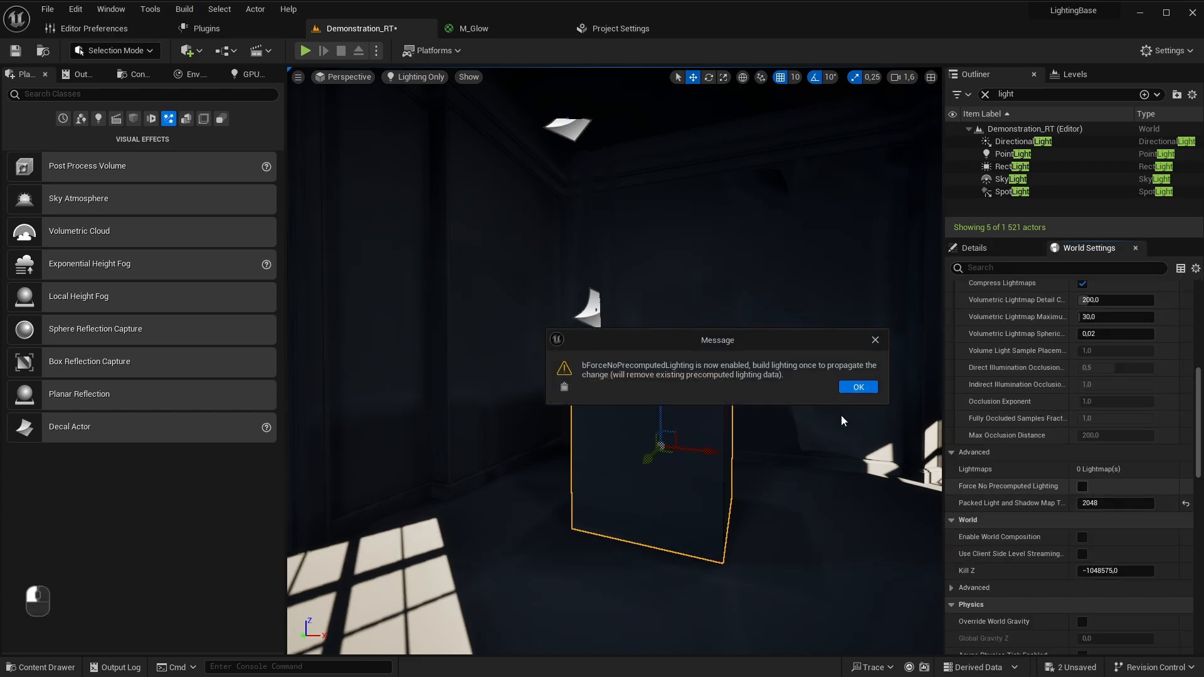
click(849, 389)
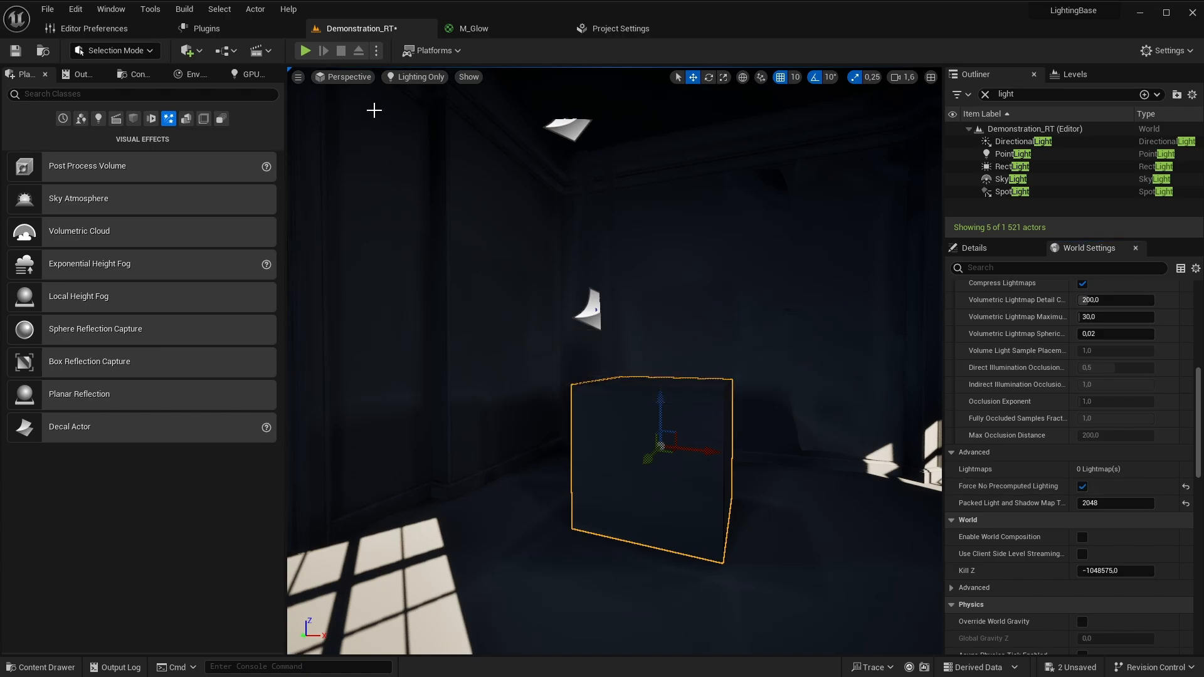
Step: Rebuild the lighting to remove the precomputed lighting data and save the Demonstration_RT level
click(184, 9)
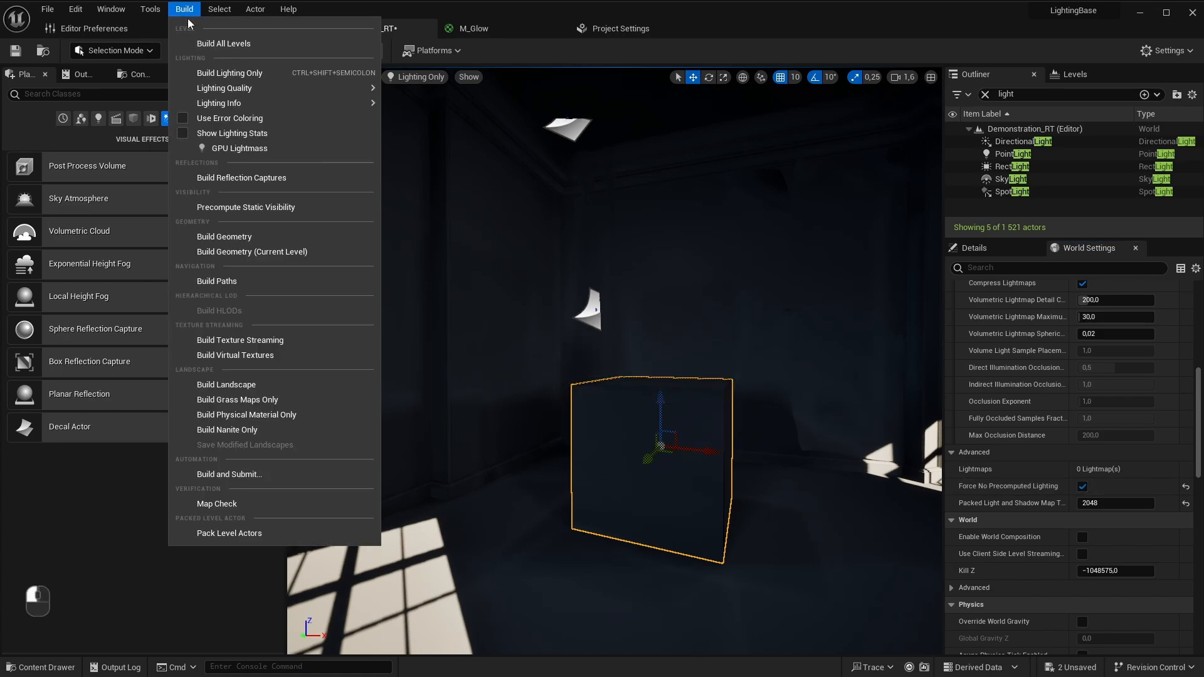
click(226, 73)
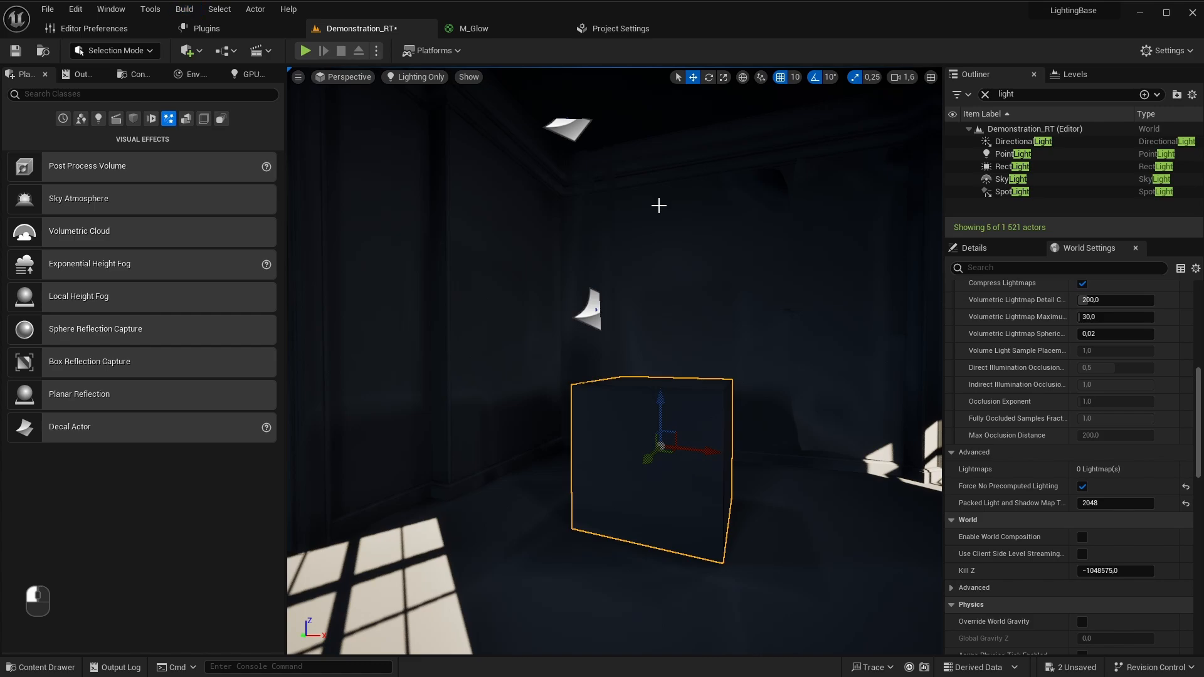
key(ctrl+s)
Step: Switch the viewport to Lit and examine the light that the glowing cube casts on its surroundings
right_drag(671, 309, 671, 309)
key(alt+4)
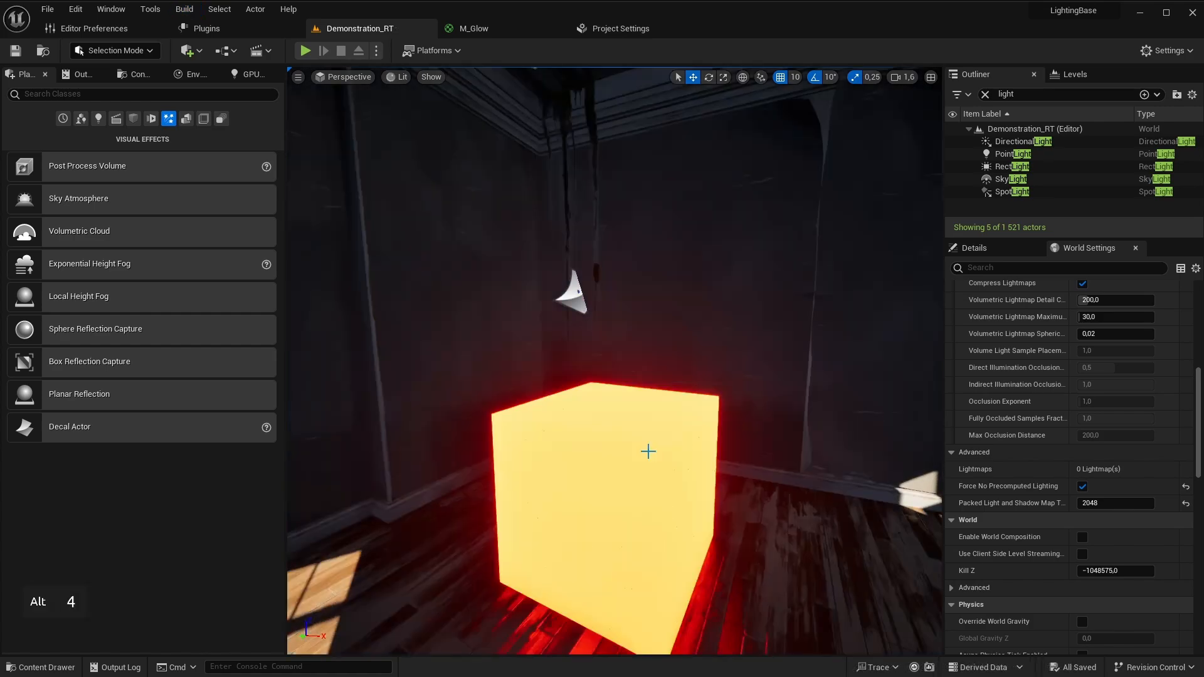
right_drag(647, 451, 645, 449)
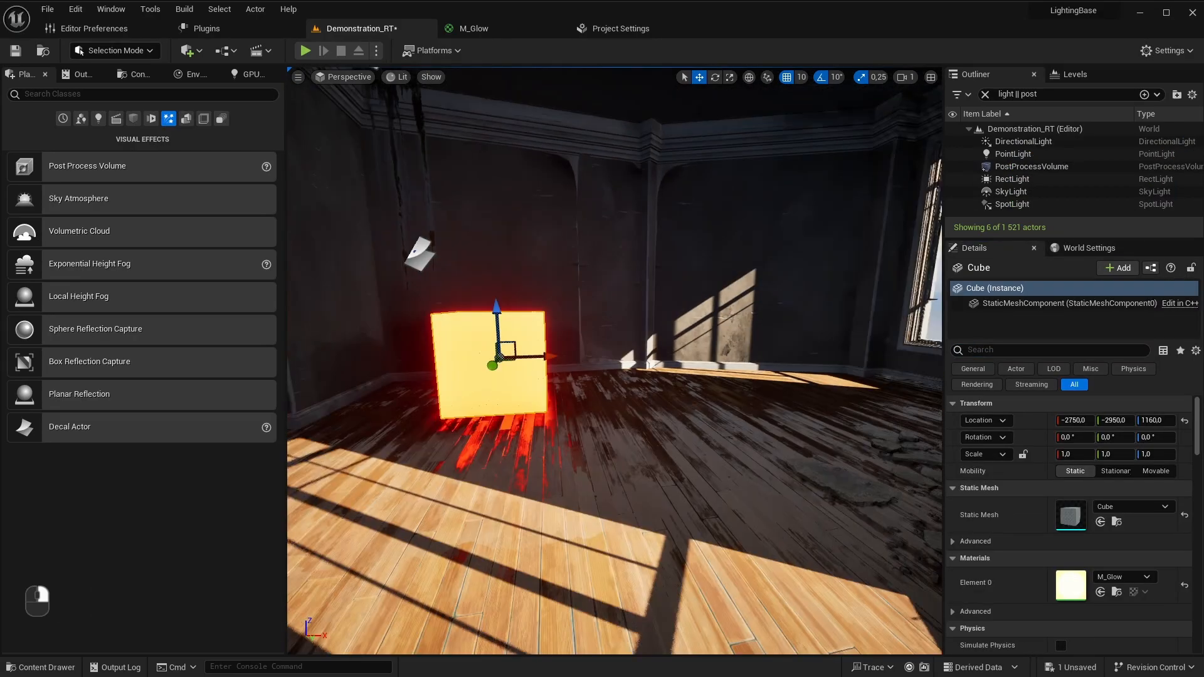
right_drag(763, 377, 763, 377)
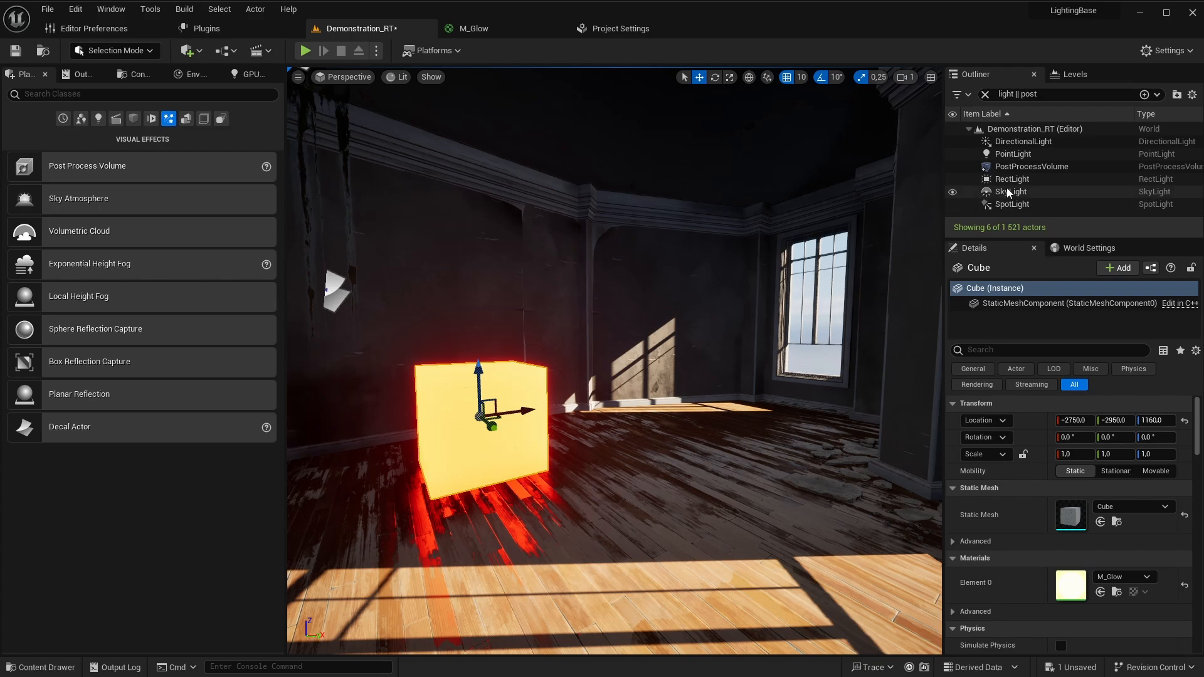
Step: Override the Global Illumination method of the PostProcessVolume with Lumen
click(1010, 168)
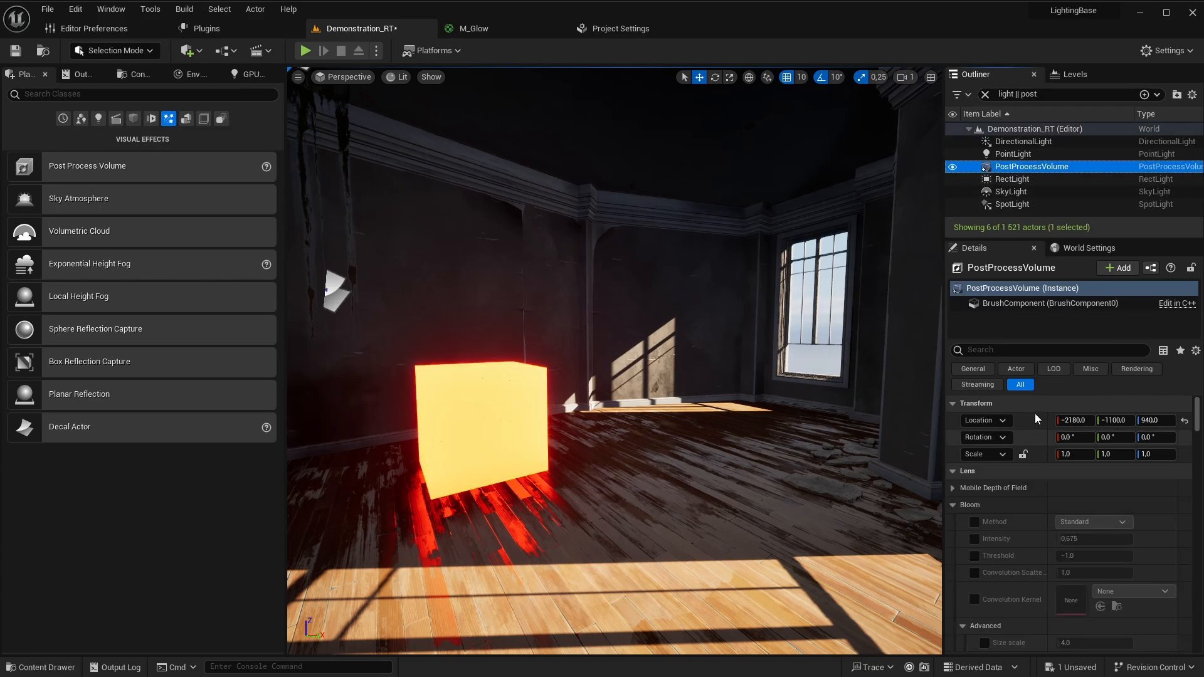
click(990, 351)
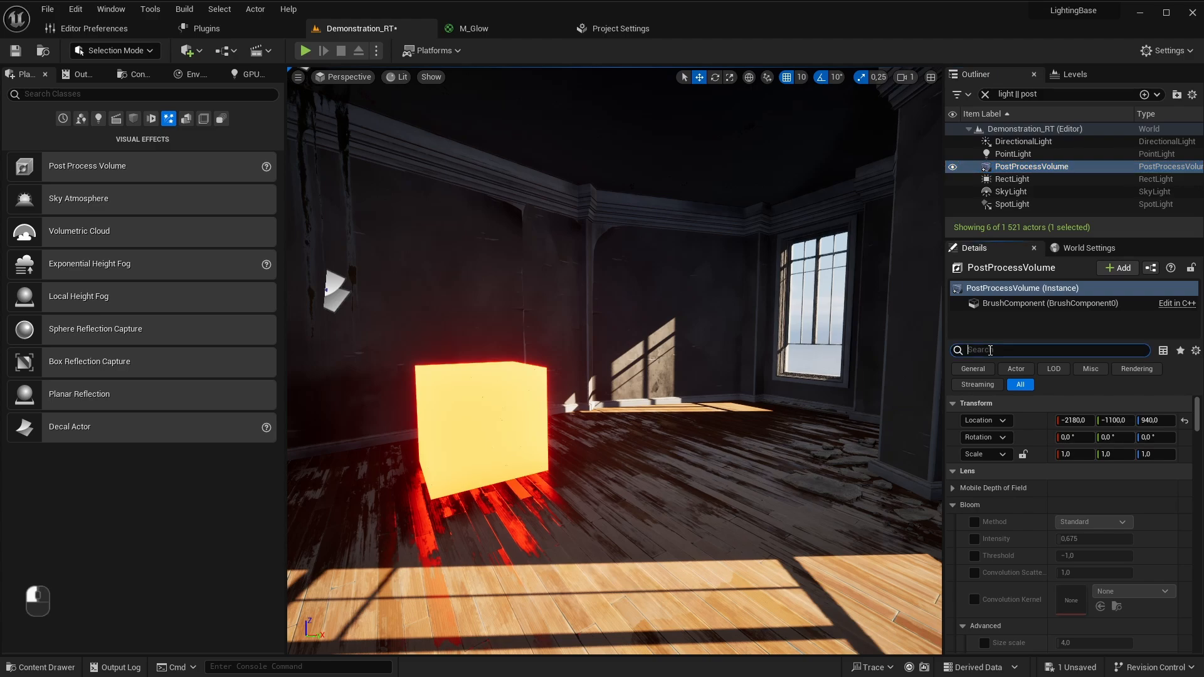
text(global)
click(966, 539)
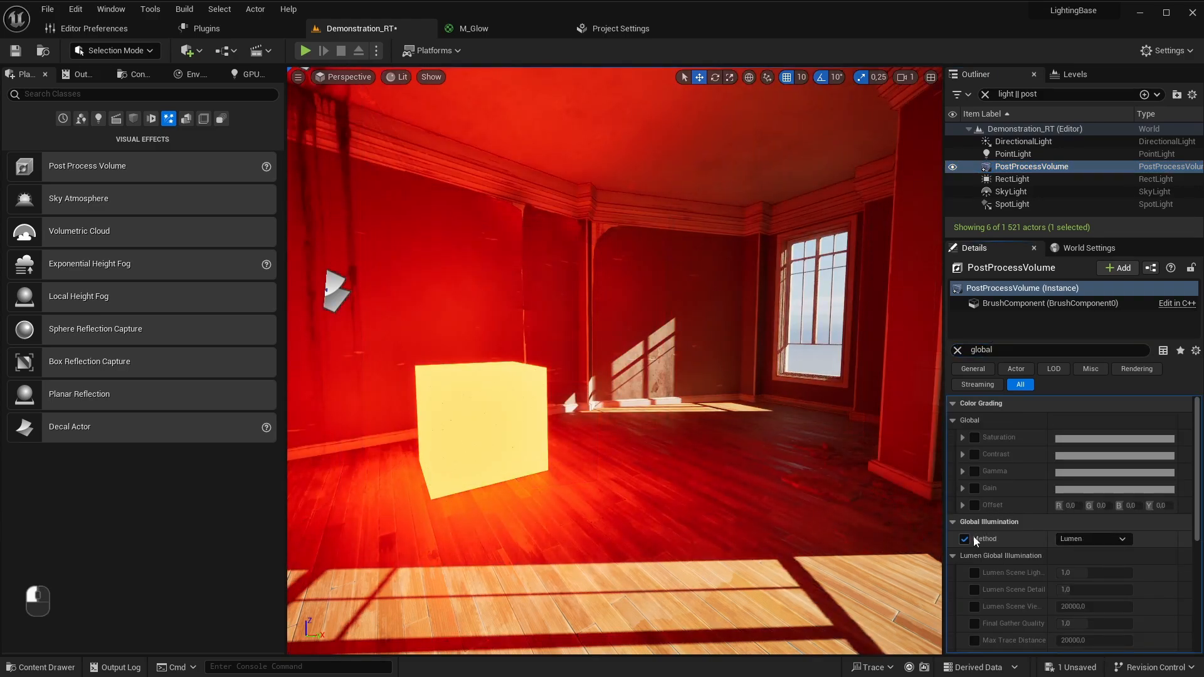
click(1101, 534)
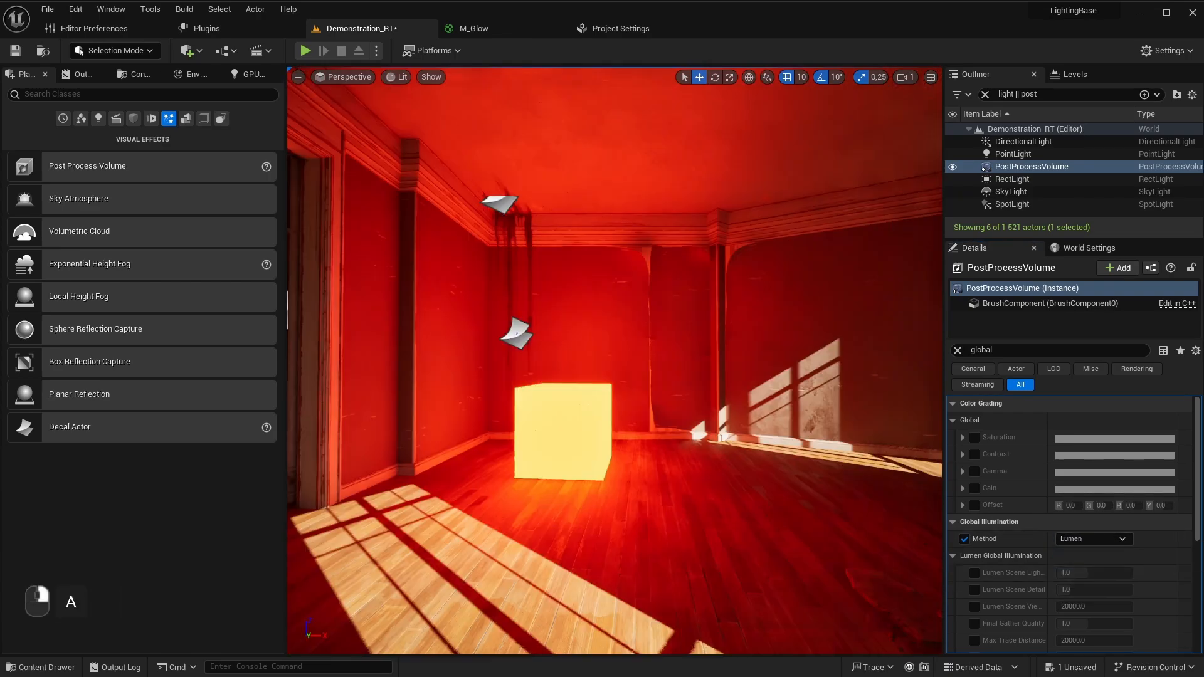
Step: Find the PostProcessVolume's reflection settings and use Lumen as the reflections method
right_drag(776, 443, 776, 442)
key(s)
key(a)
key(d)
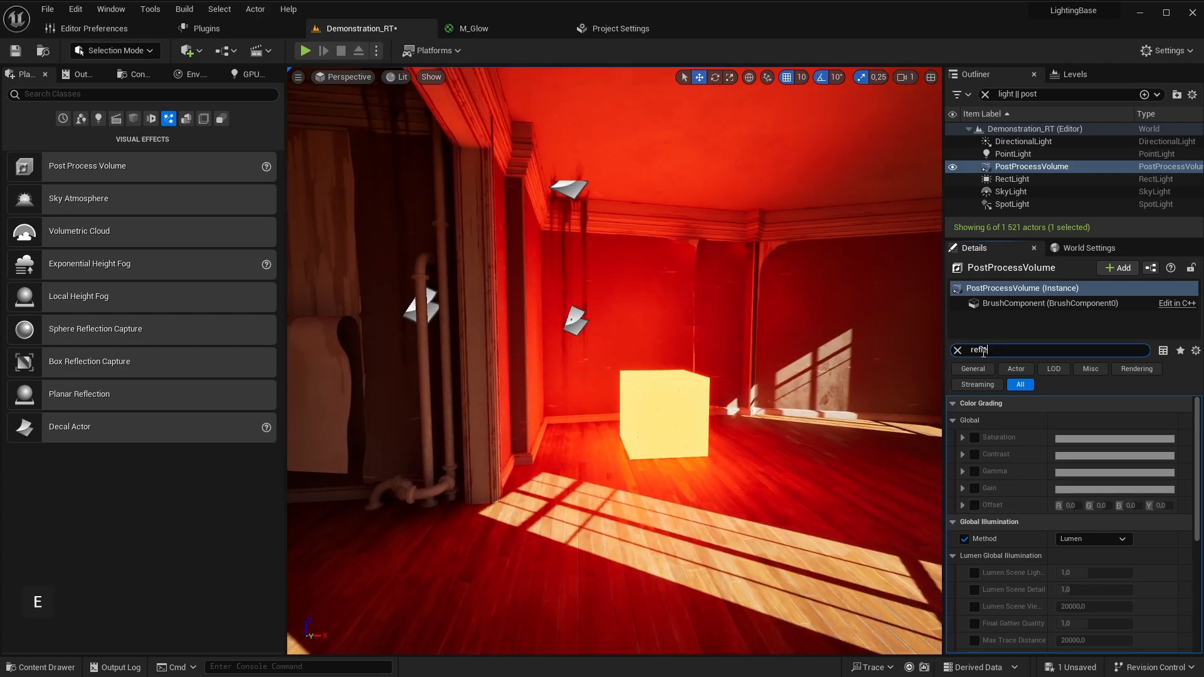
click(984, 351)
text(refle)
Step: Examine the emissive cube's indirect light on the room's walls, floor and ceiling from several viewpoints
right_drag(646, 324, 645, 324)
click(399, 76)
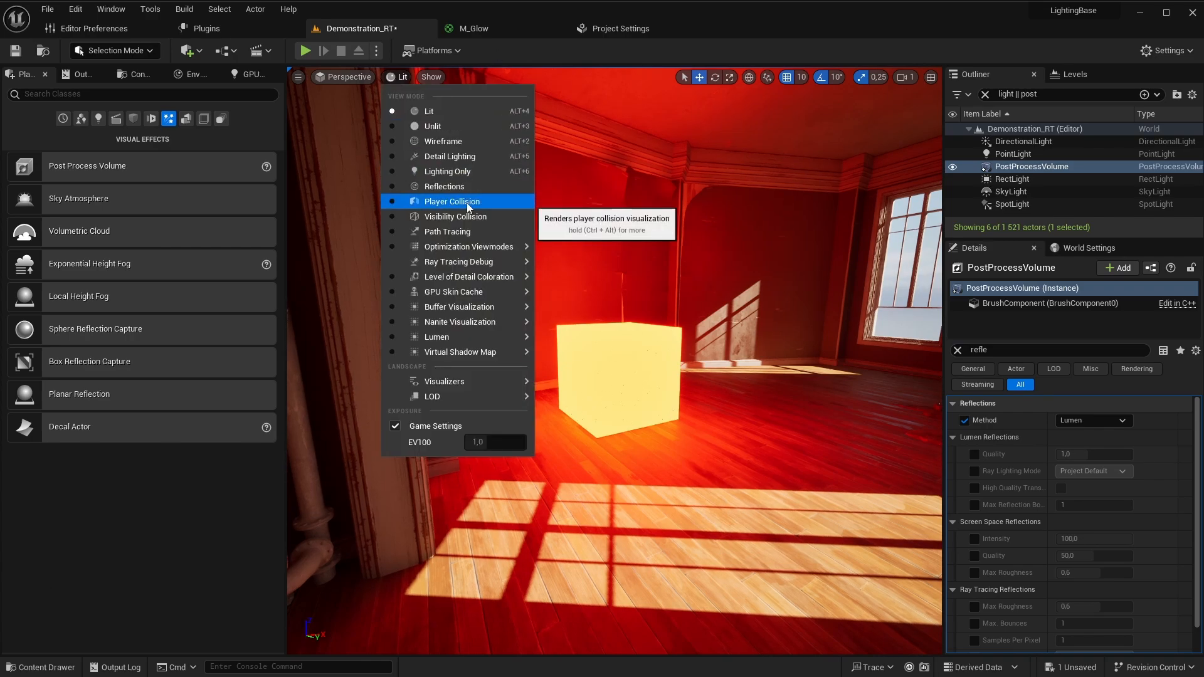
right_drag(564, 201, 564, 200)
key(a)
key(s)
key(w)
key(d)
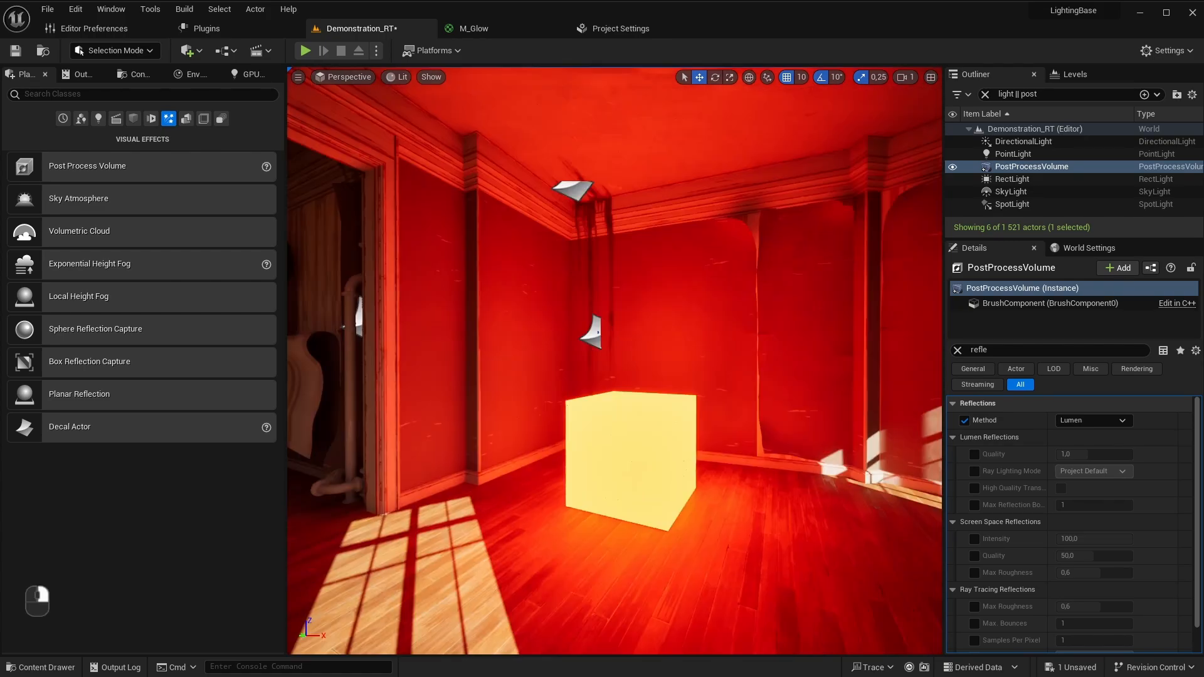
Step: Select the glowing cube and move it straight up so it floats well above the floor
right_drag(740, 434, 690, 419)
click(690, 420)
drag(766, 419, 778, 268)
key(a)
key(d)
right_drag(778, 268, 778, 269)
right_drag(745, 349, 723, 359)
right_drag(644, 358, 644, 359)
Step: Scale the glowing cube down uniformly to a small block and check its effect on the room
key(r)
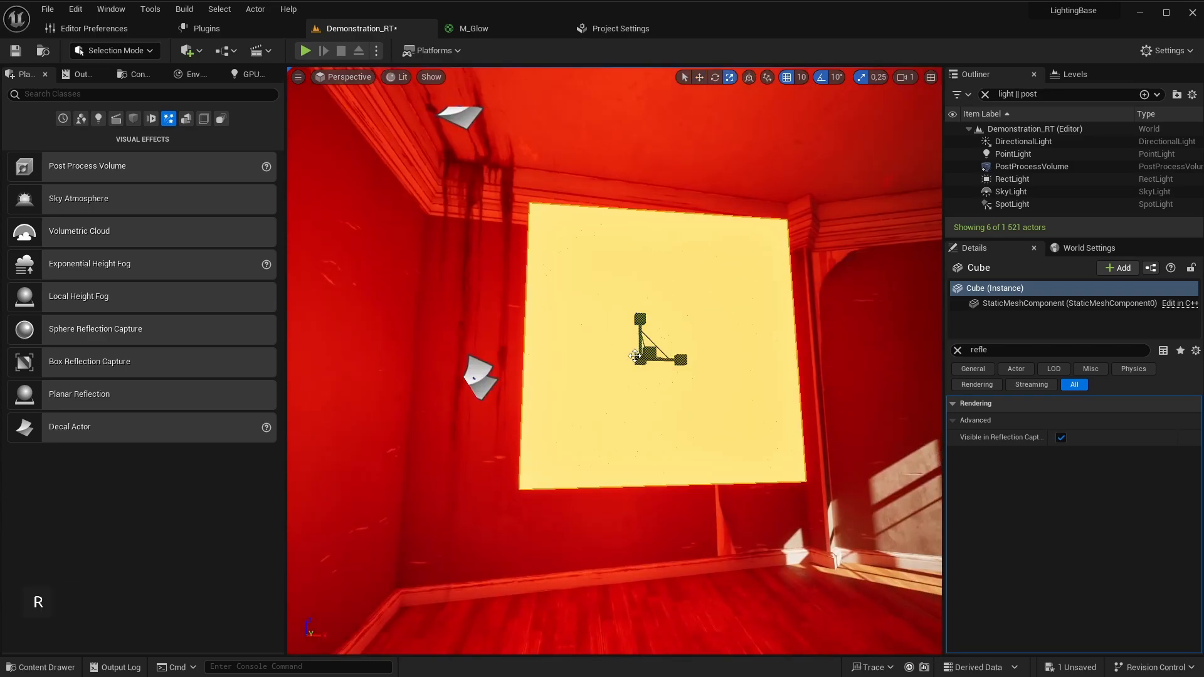
drag(644, 359, 644, 359)
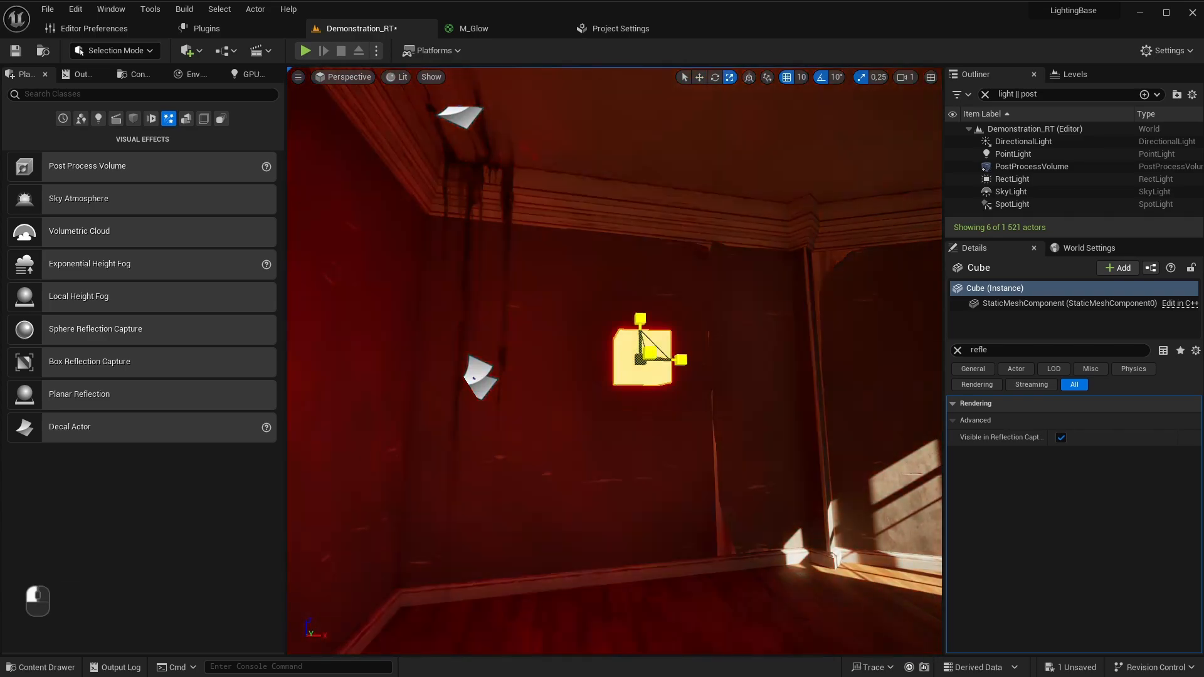
right_drag(643, 359, 644, 359)
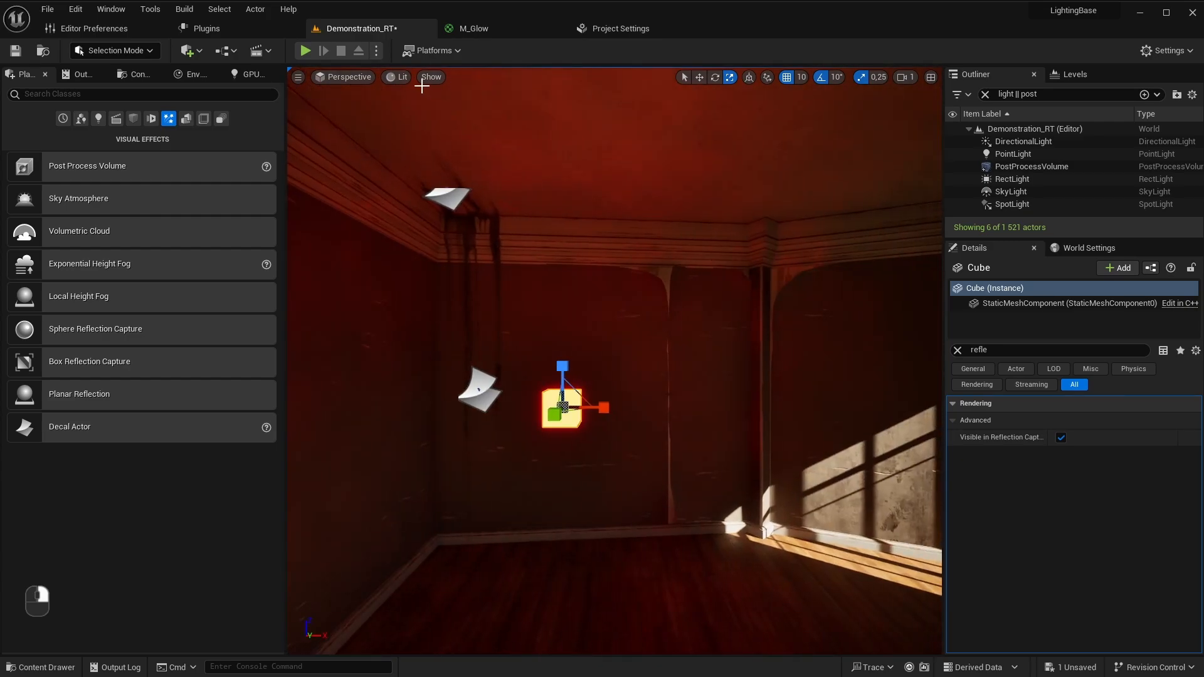
Step: Switch the viewport to the Lumen Overview visualization and inspect the surface cache coverage indoors and outdoors in full screen
click(423, 77)
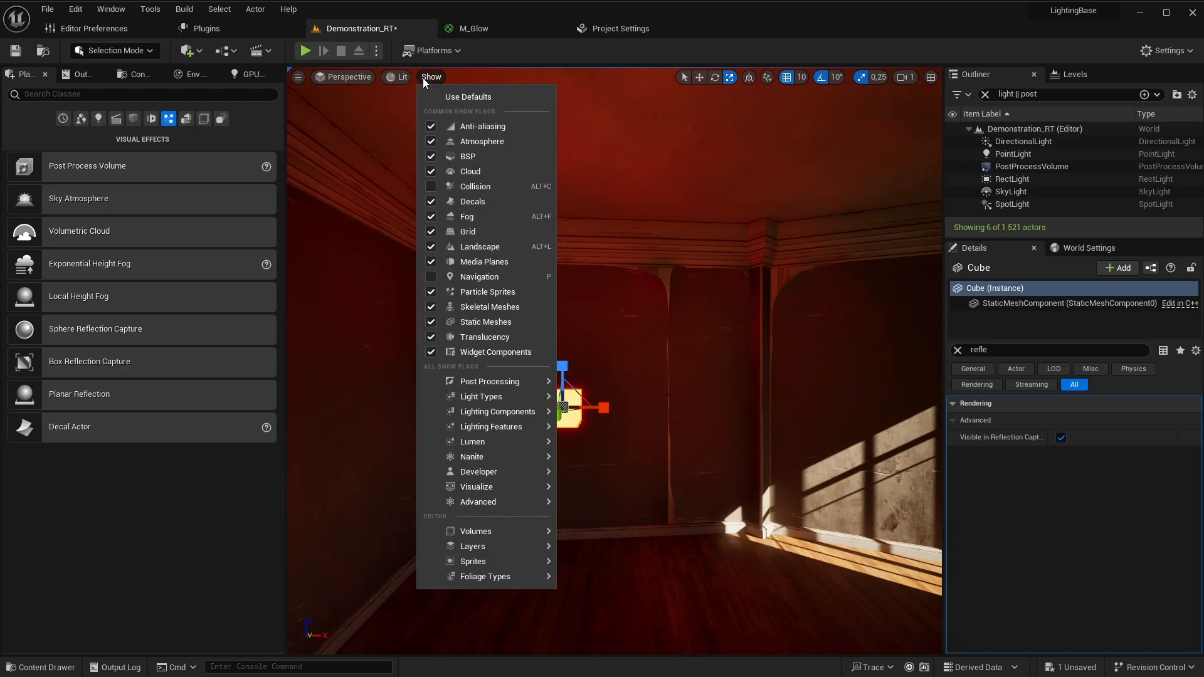
click(395, 77)
mouse_move(468, 338)
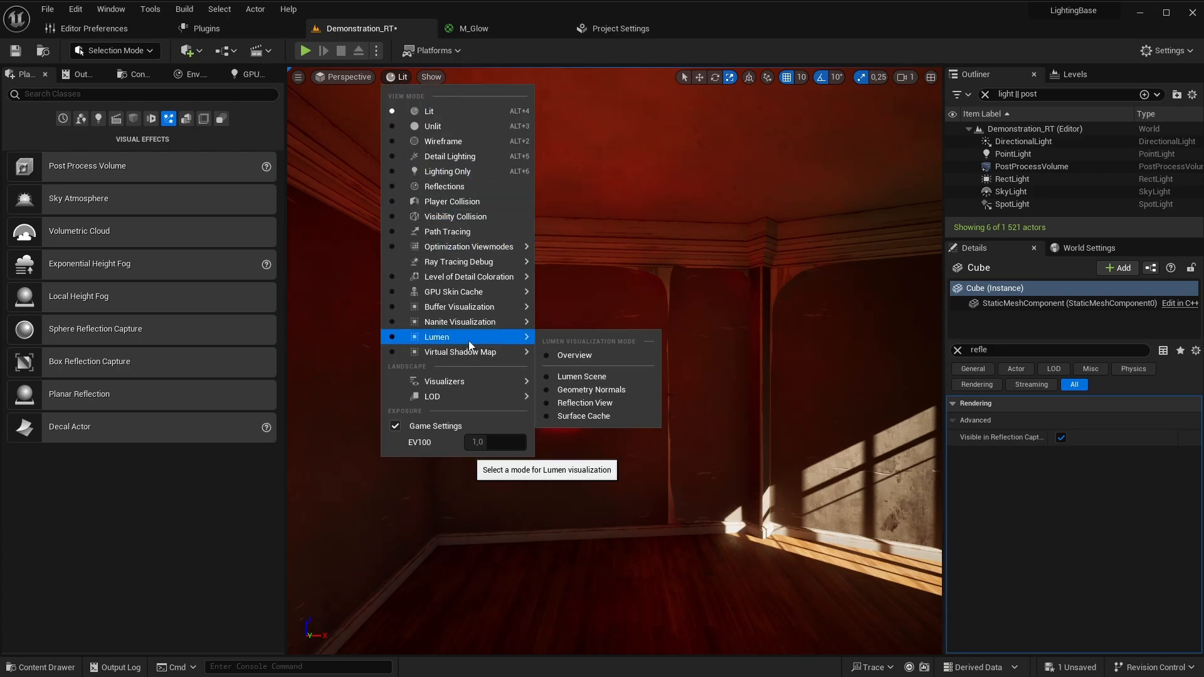
click(572, 355)
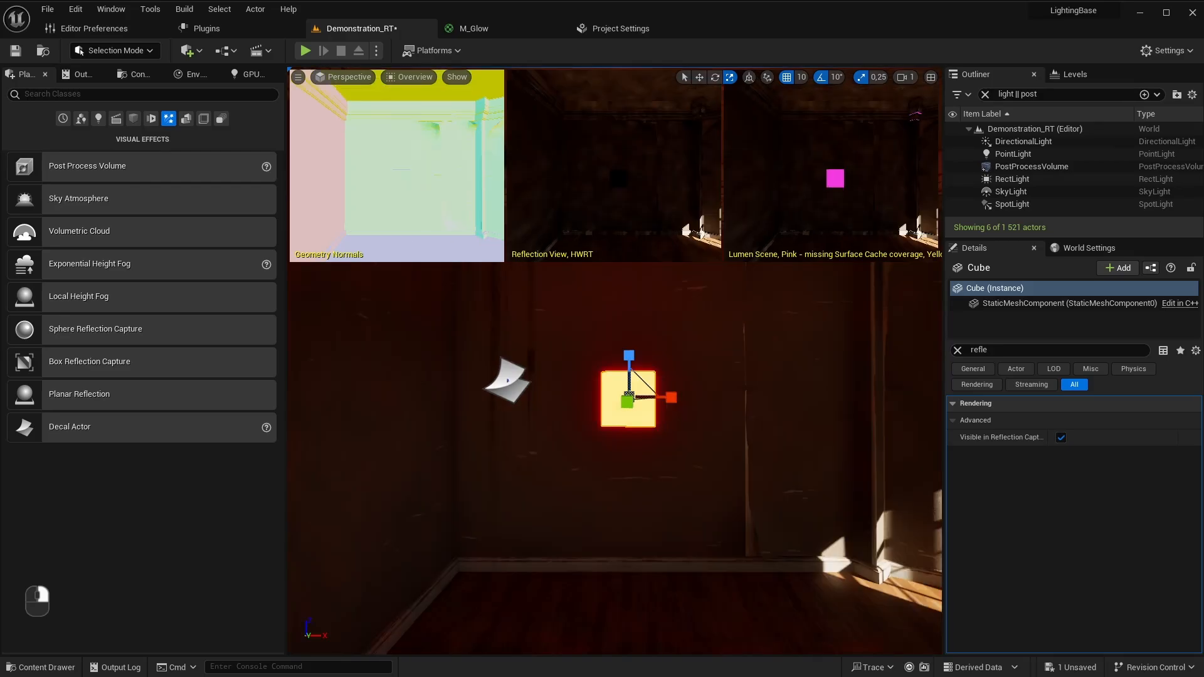
key(d)
key(w)
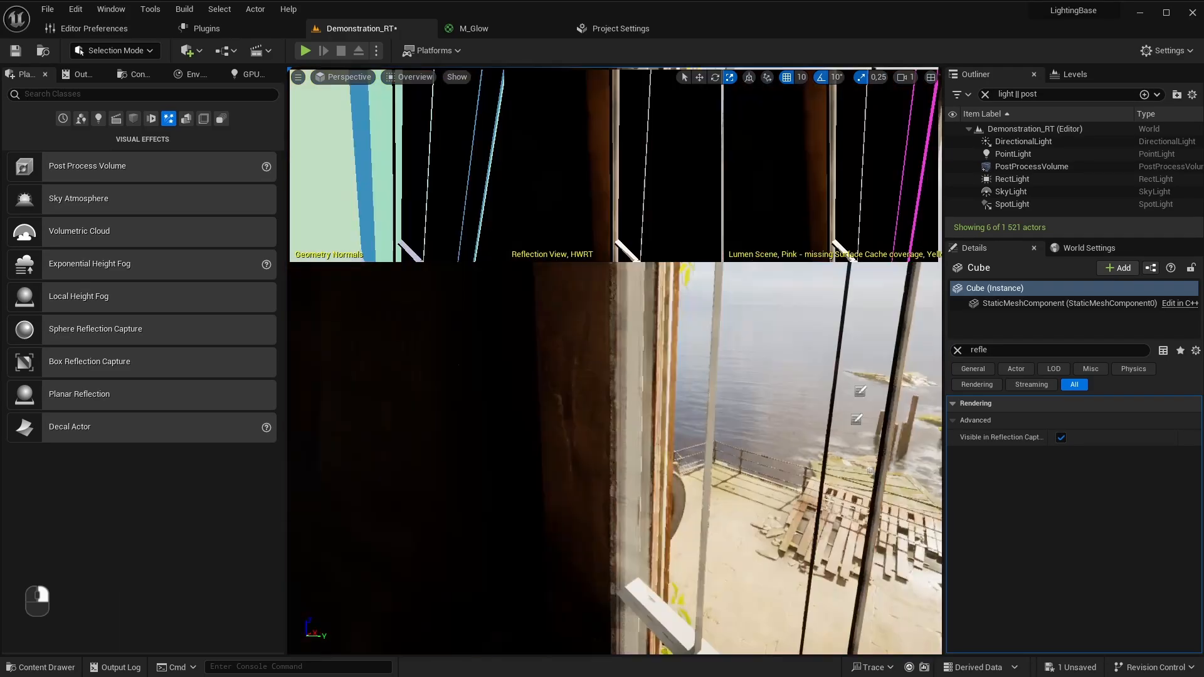
key(w)
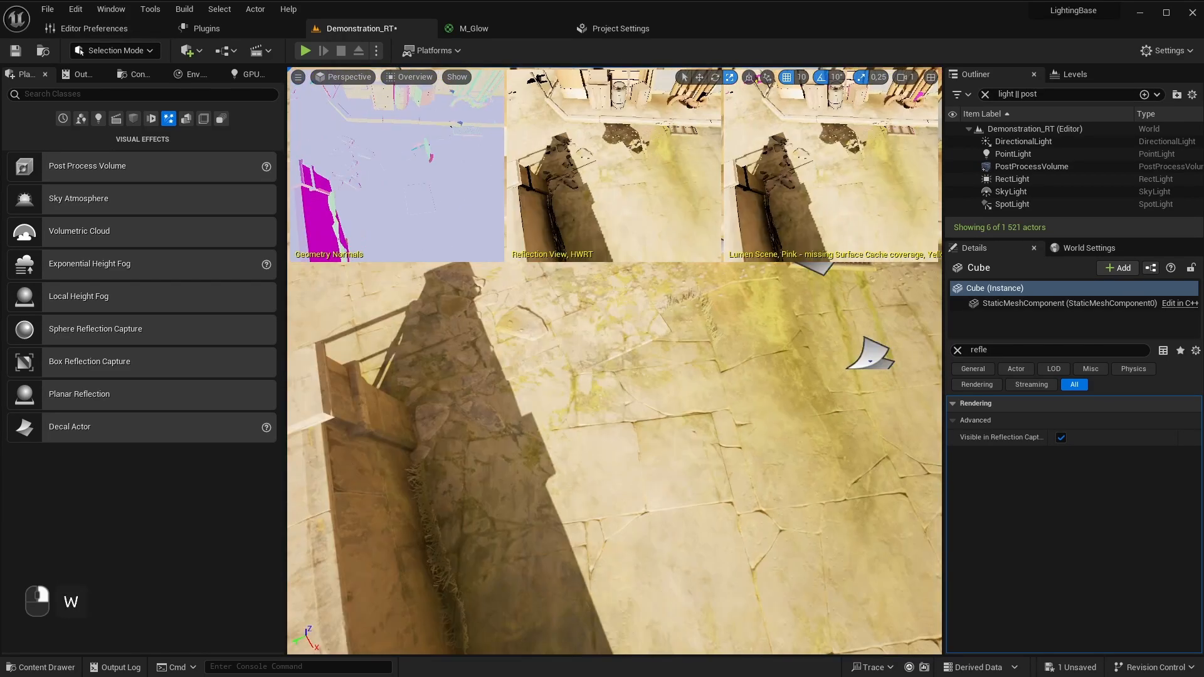
key(F11)
key(d)
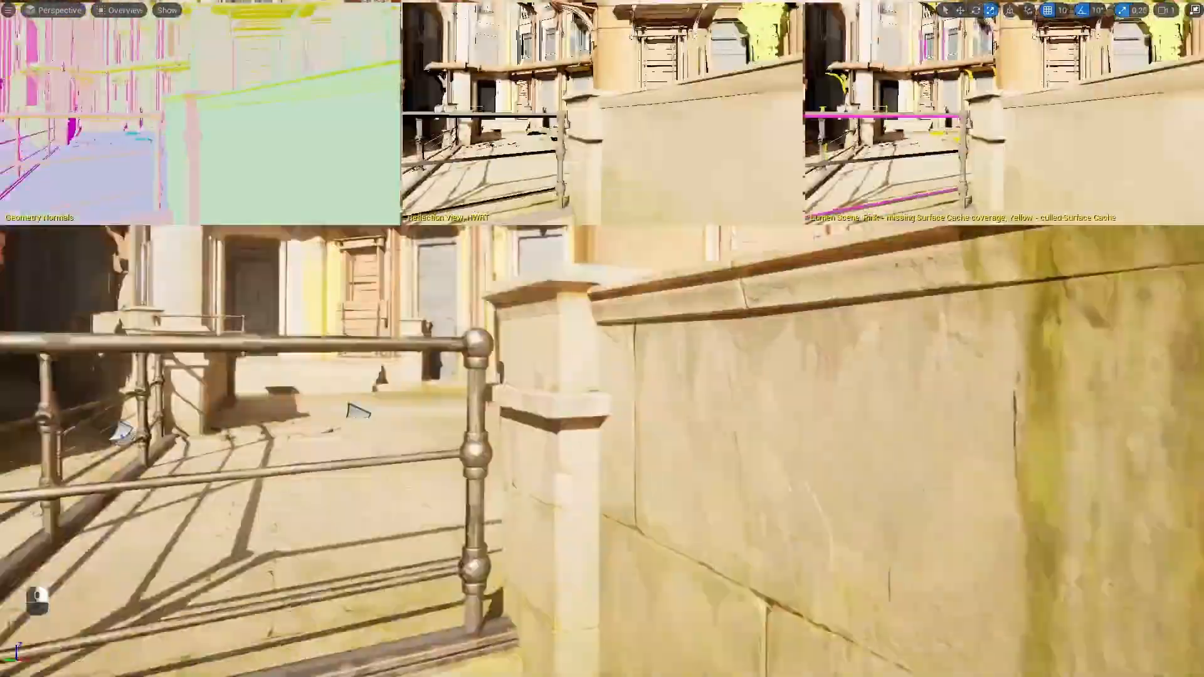
key(w)
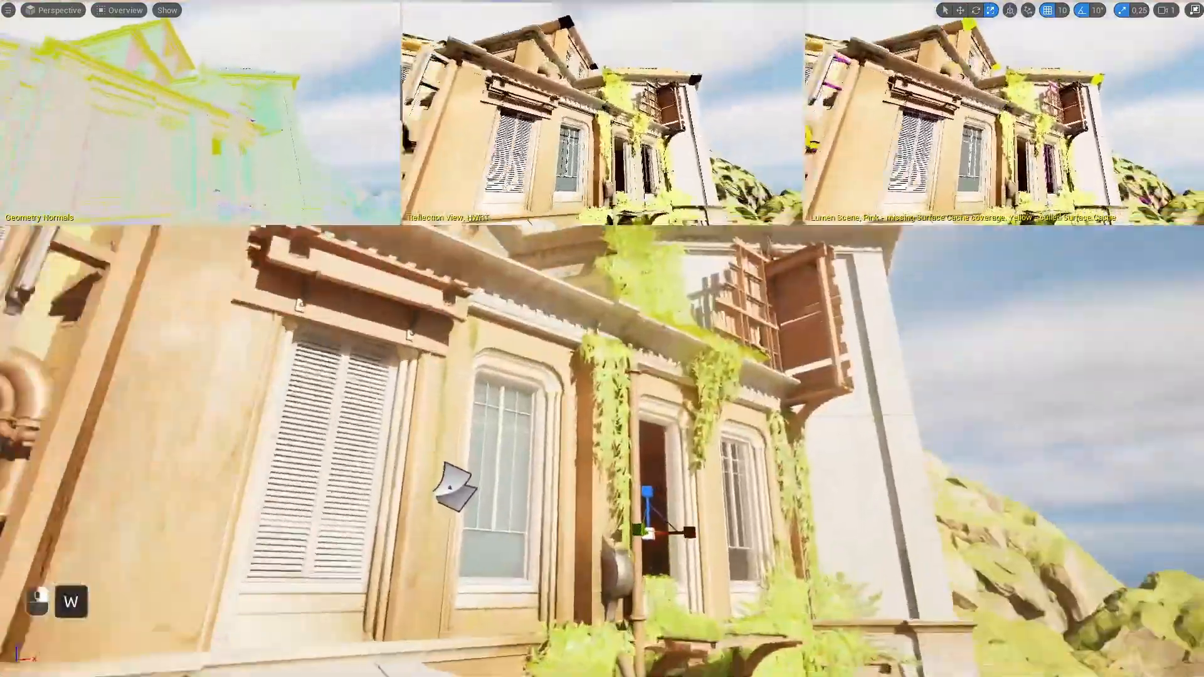
Step: Return to the Lit view and examine the cube's light across the room and near the windows
key(alt+4)
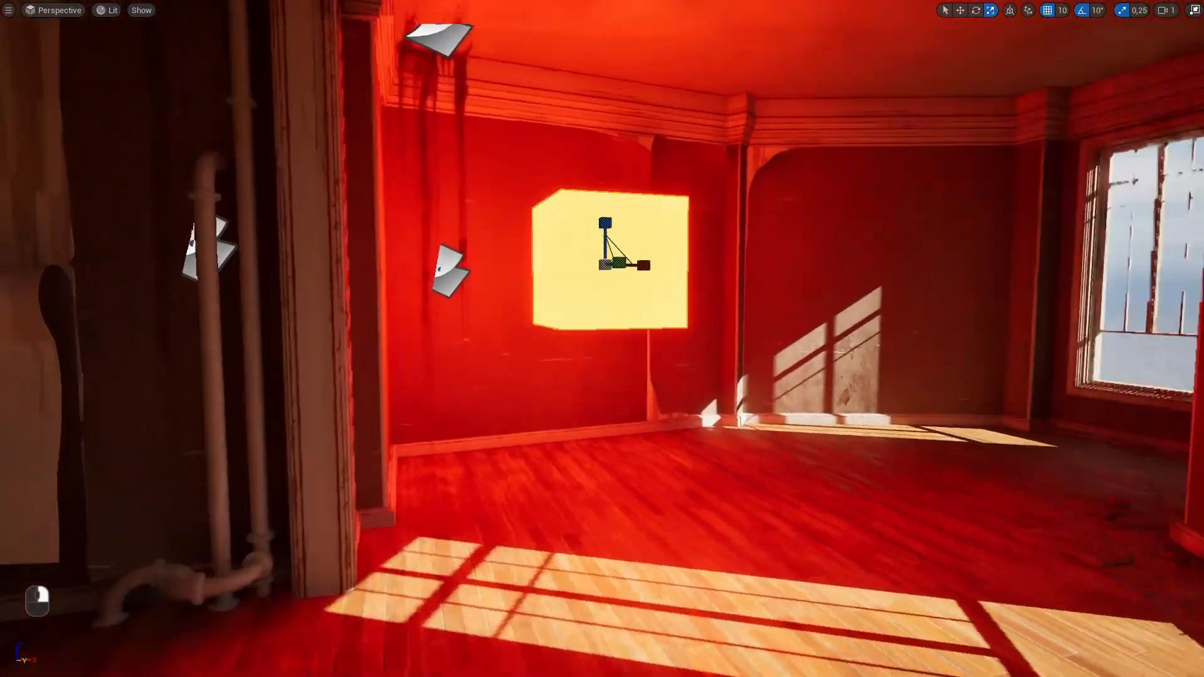
key(d)
key(a)
key(w)
key(s)
key(s)
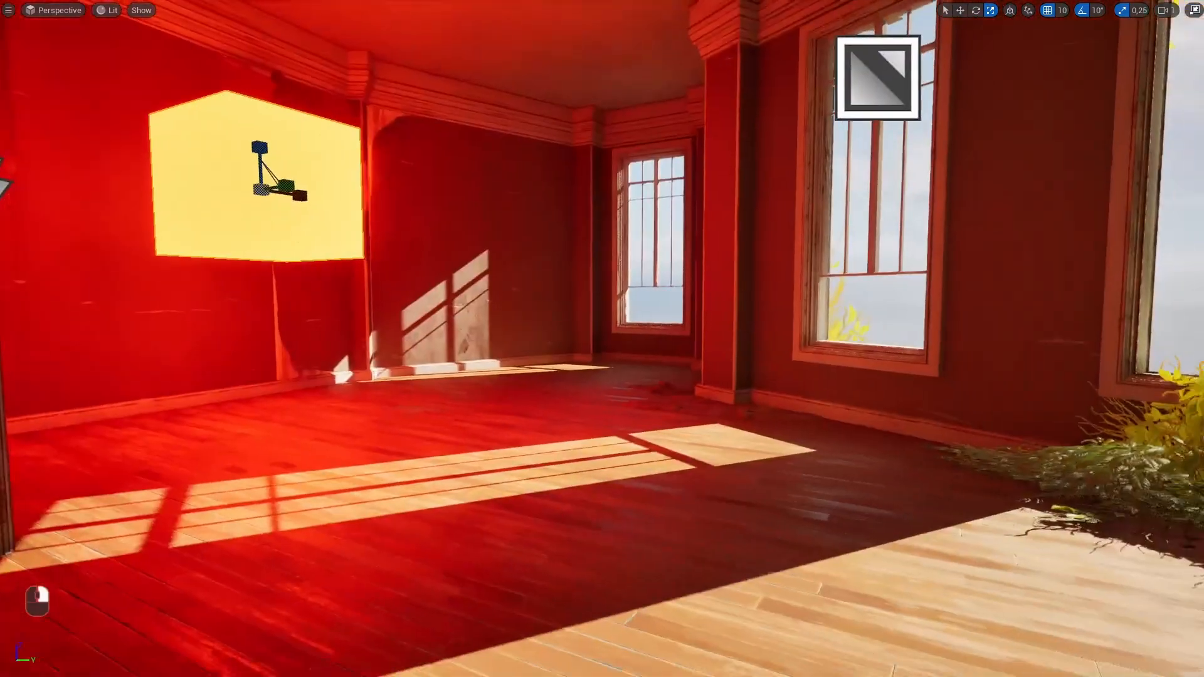
key(s)
key(d)
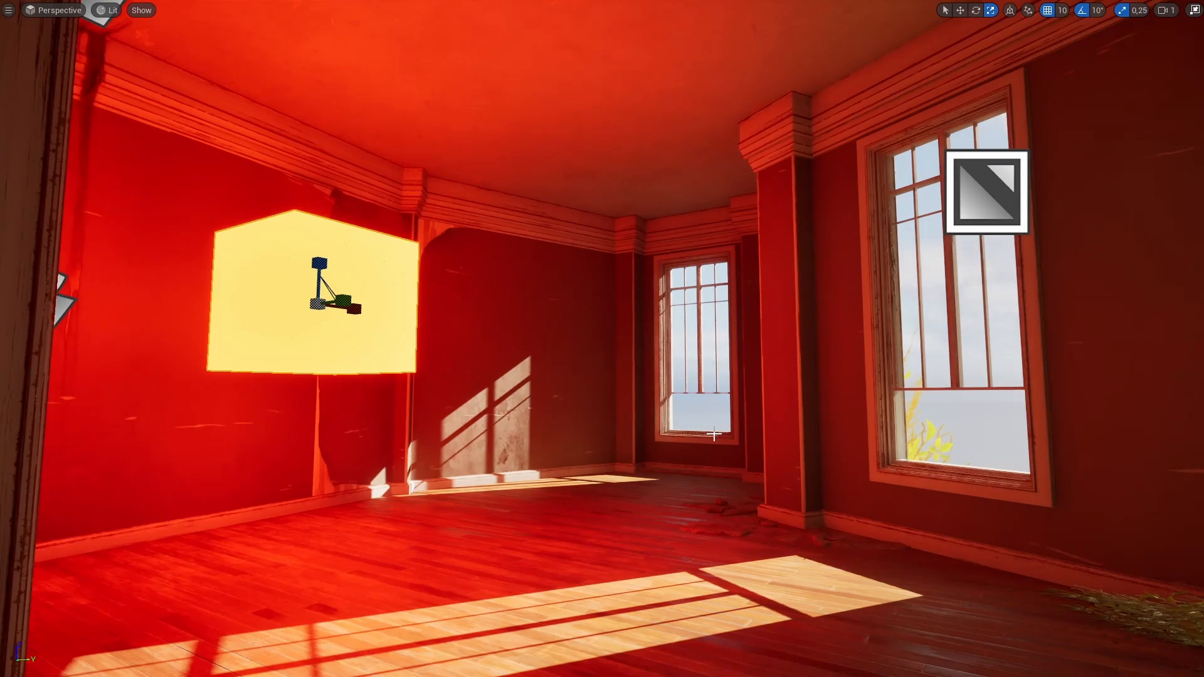
right_drag(510, 223, 520, 314)
key(d)
key(a)
right_drag(554, 236, 427, 125)
key(d)
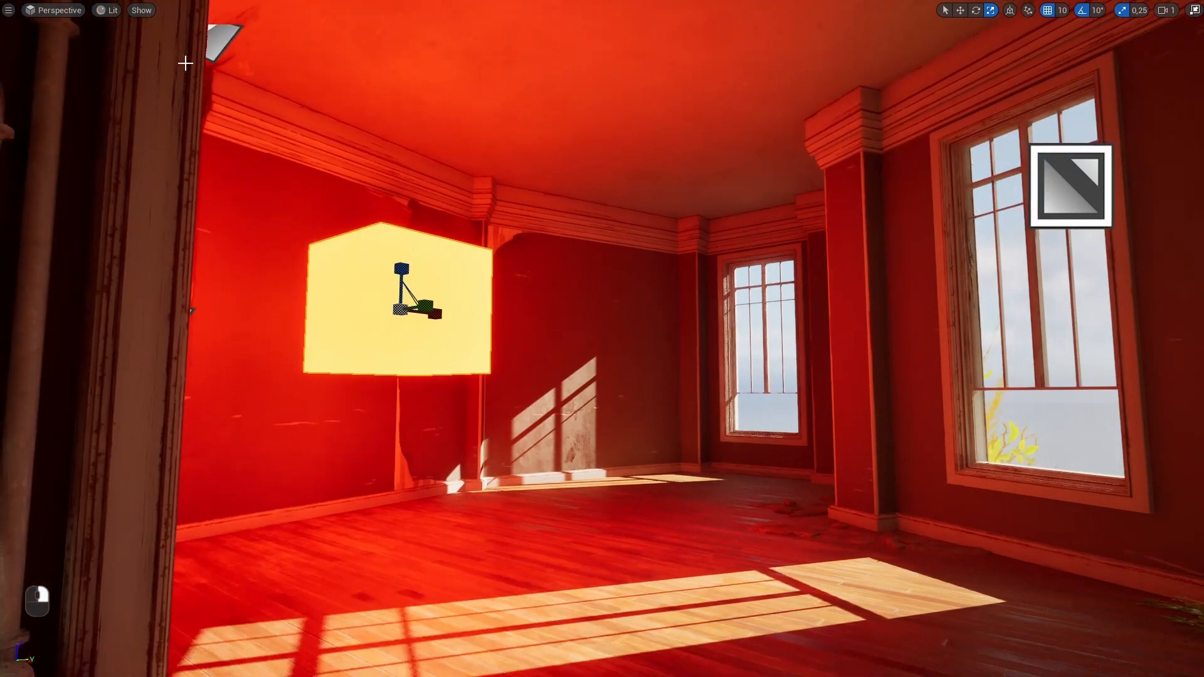
Step: Switch the viewport to Path Tracing and let the image refine to compare it with the Lumen lighting
click(113, 12)
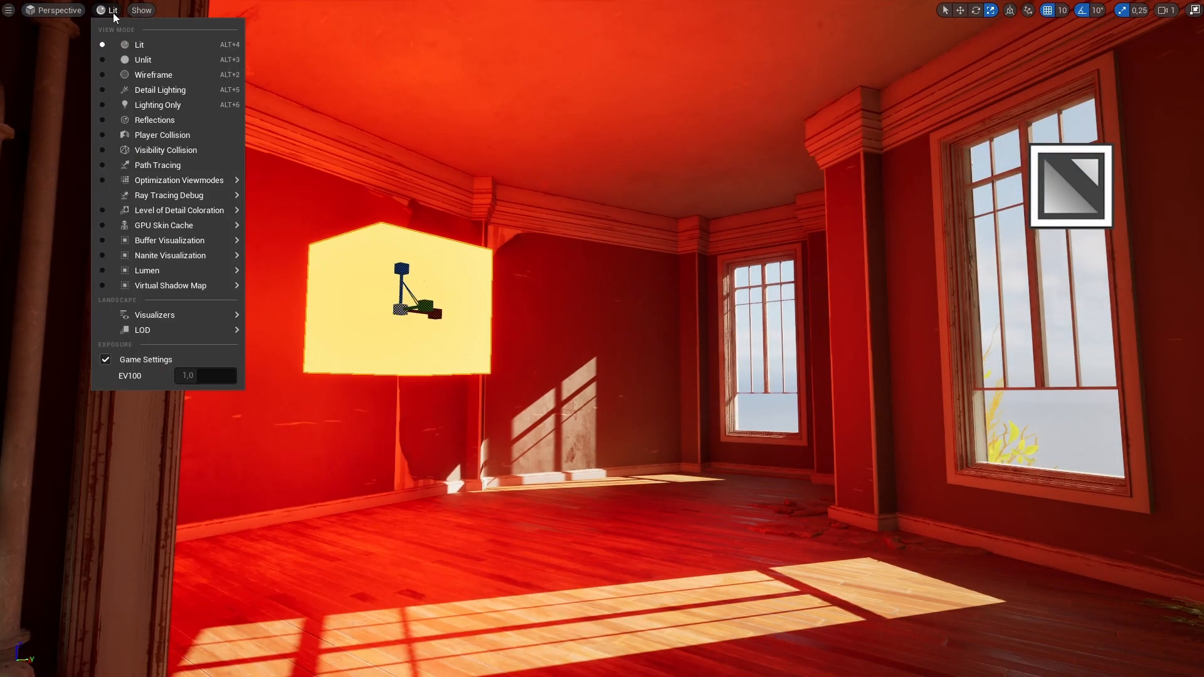
click(139, 167)
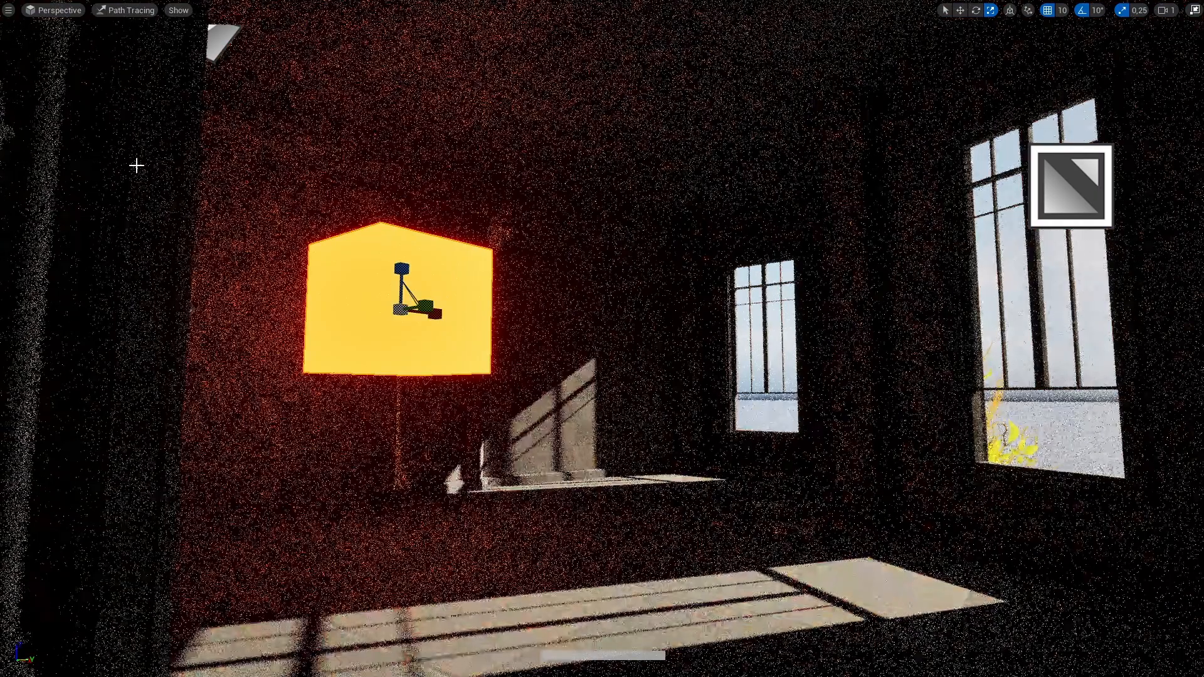
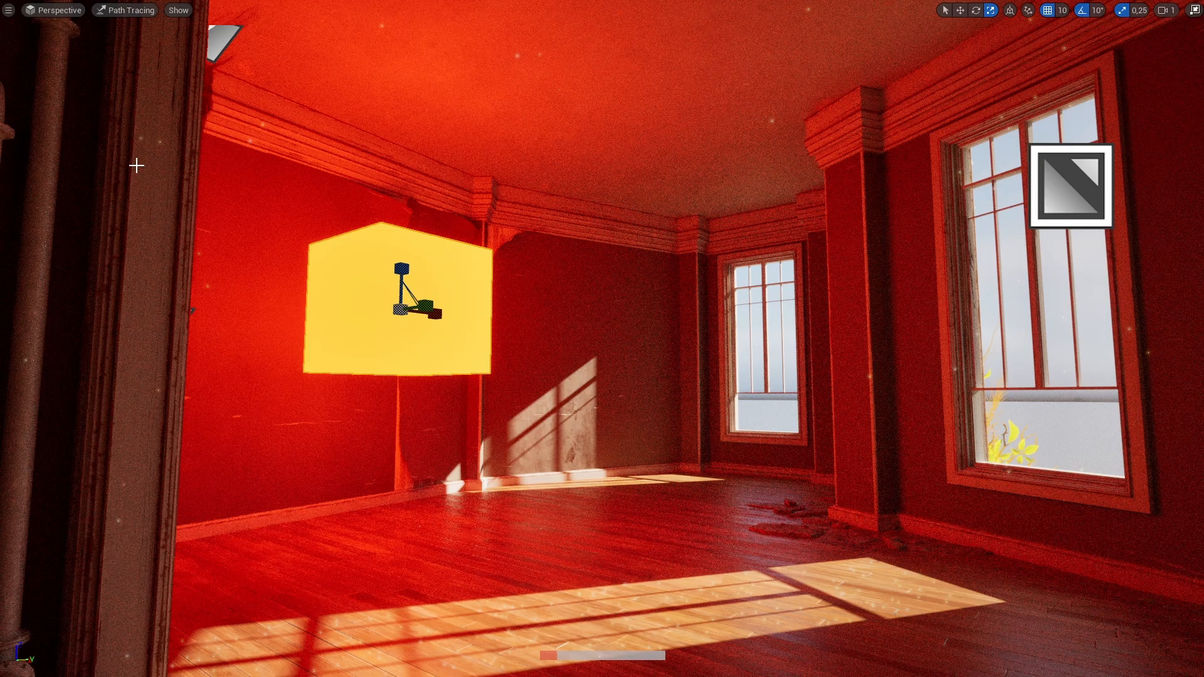
key(d)
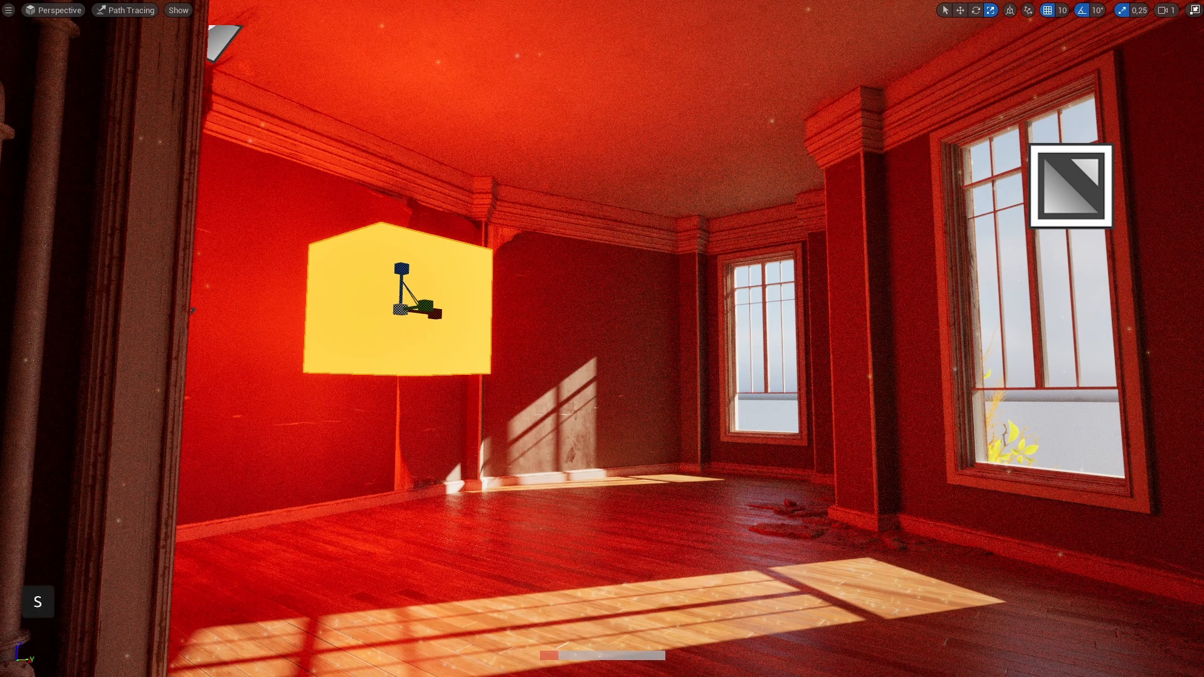
Step: Return the viewport to Lit shading outside the building by the terrace and save the Demonstration_RT map
key(s)
right_drag(959, 428, 834, 427)
key(d)
key(s)
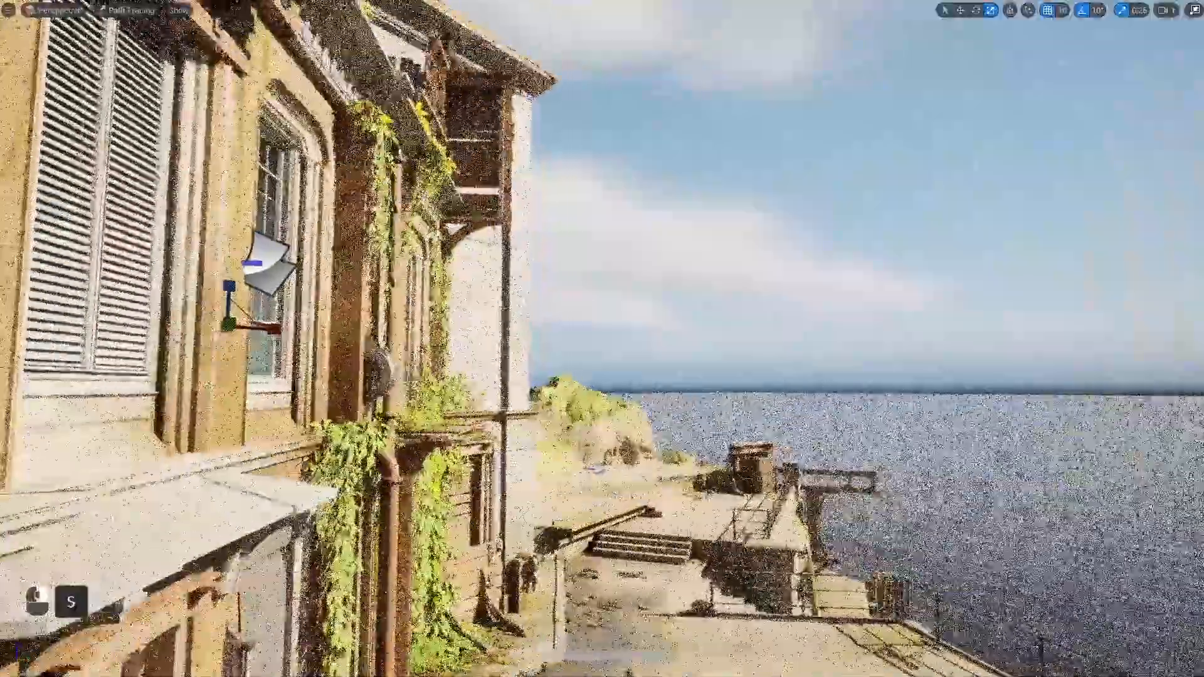
key(s)
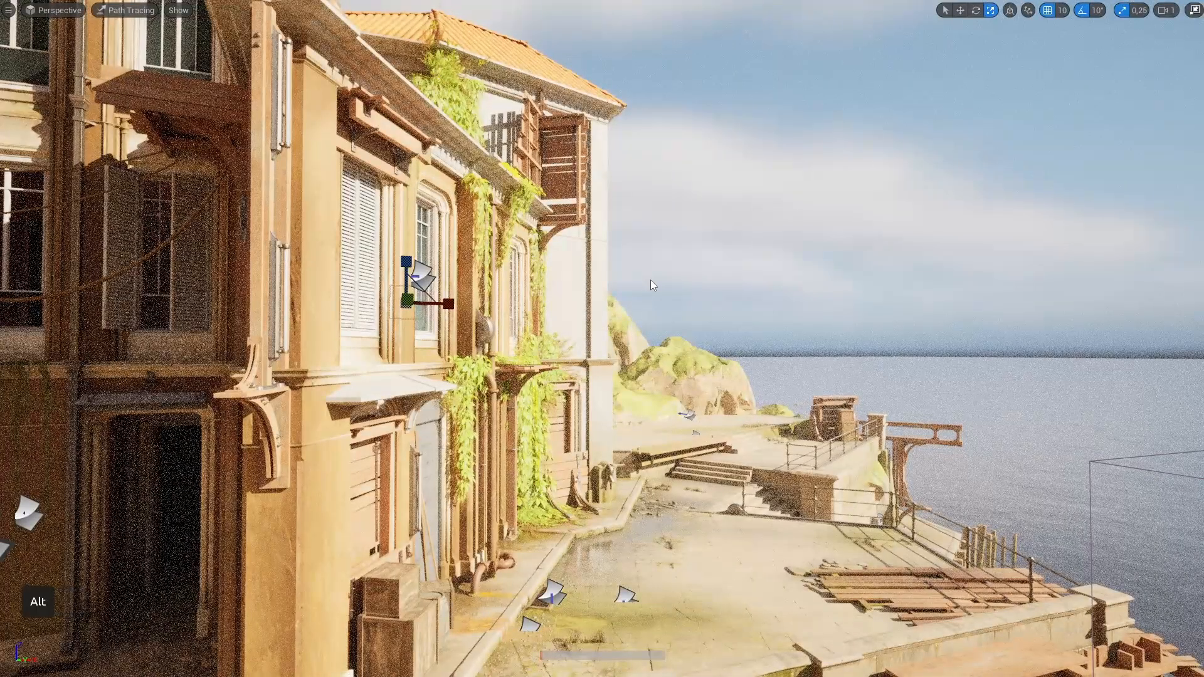
key(alt+4)
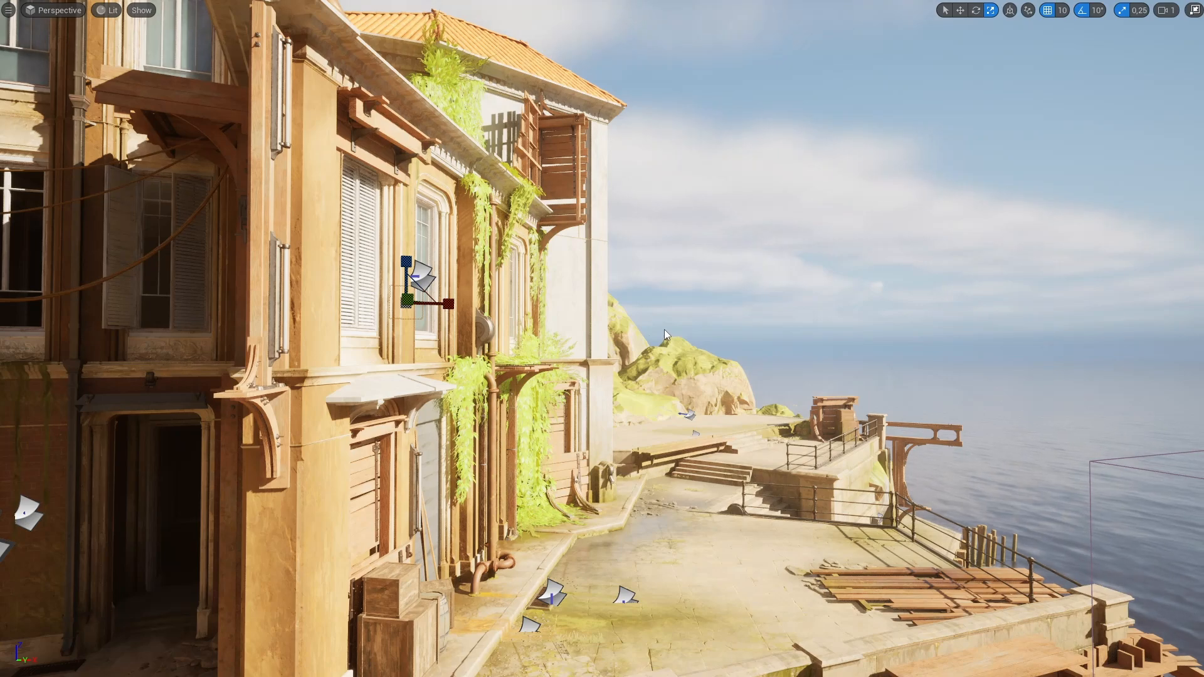
key(ctrl+s)
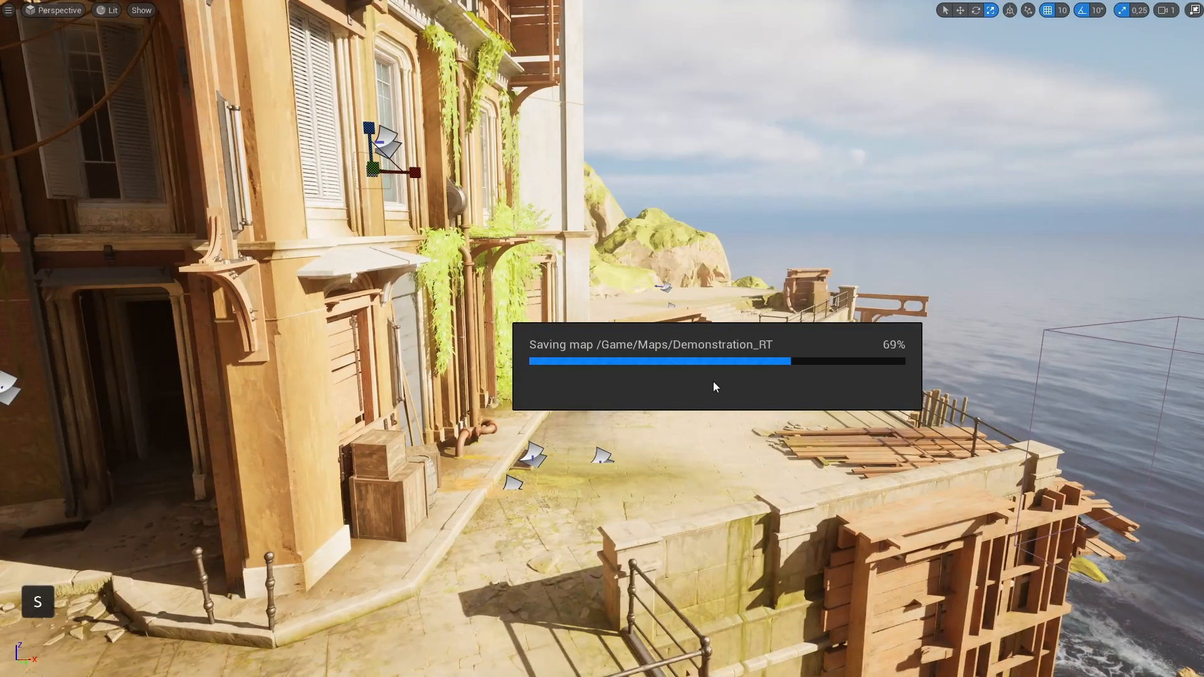
Step: Show the GPU timing statistics over the building facade with the console command stat gpu
key(w)
right_drag(713, 381, 778, 348)
key(d)
key(a)
click(8, 10)
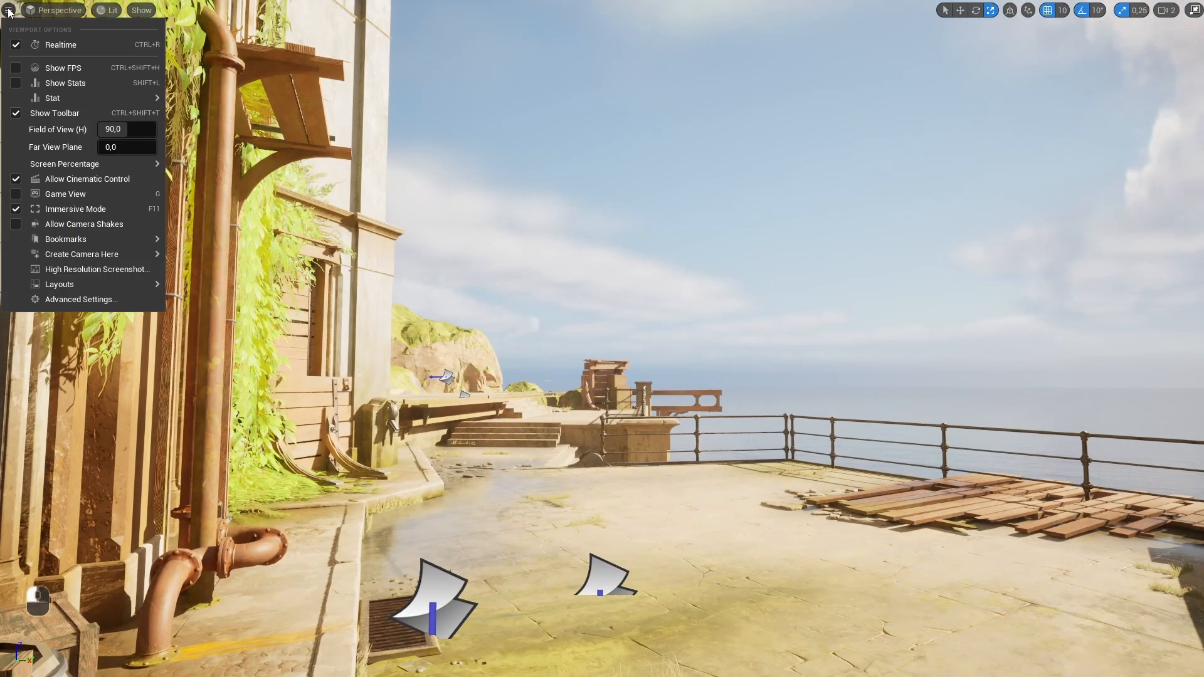
mouse_move(77, 98)
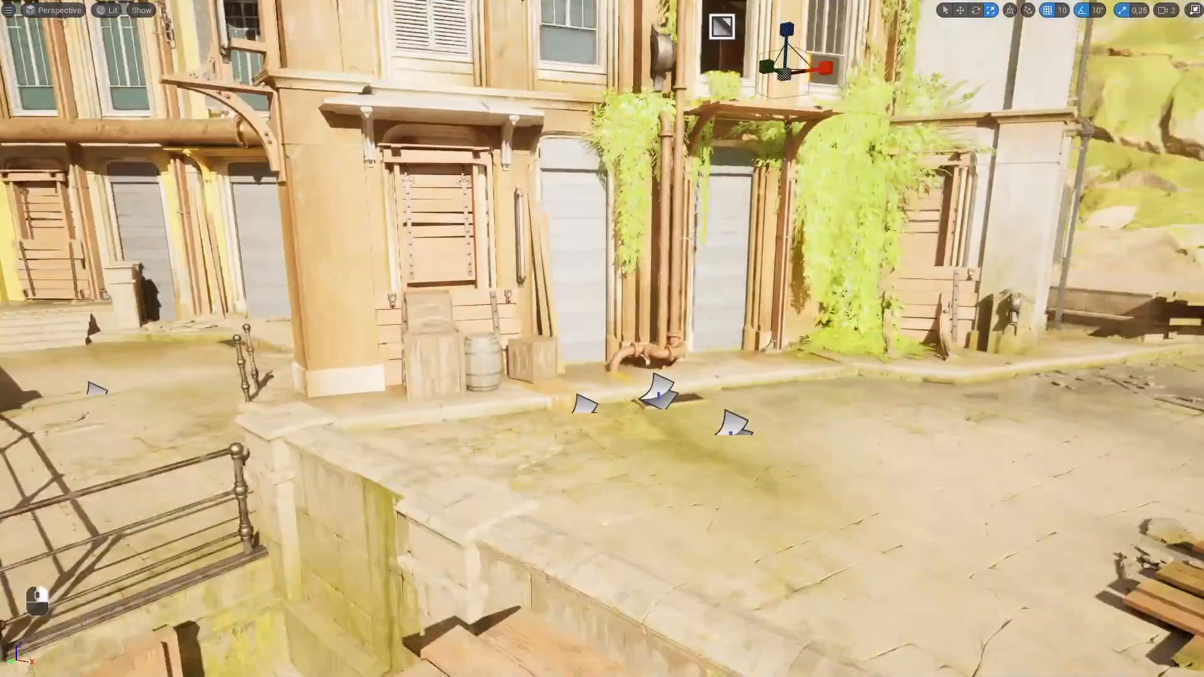
scroll(690, 309, up, 5)
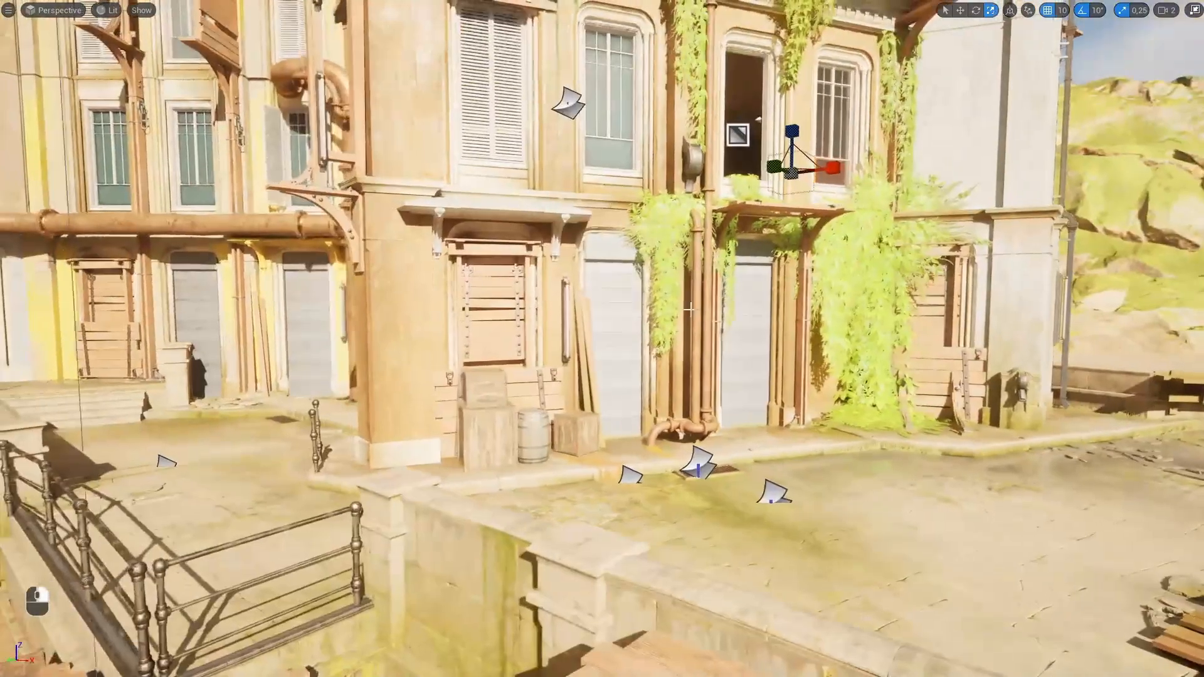
key(grave)
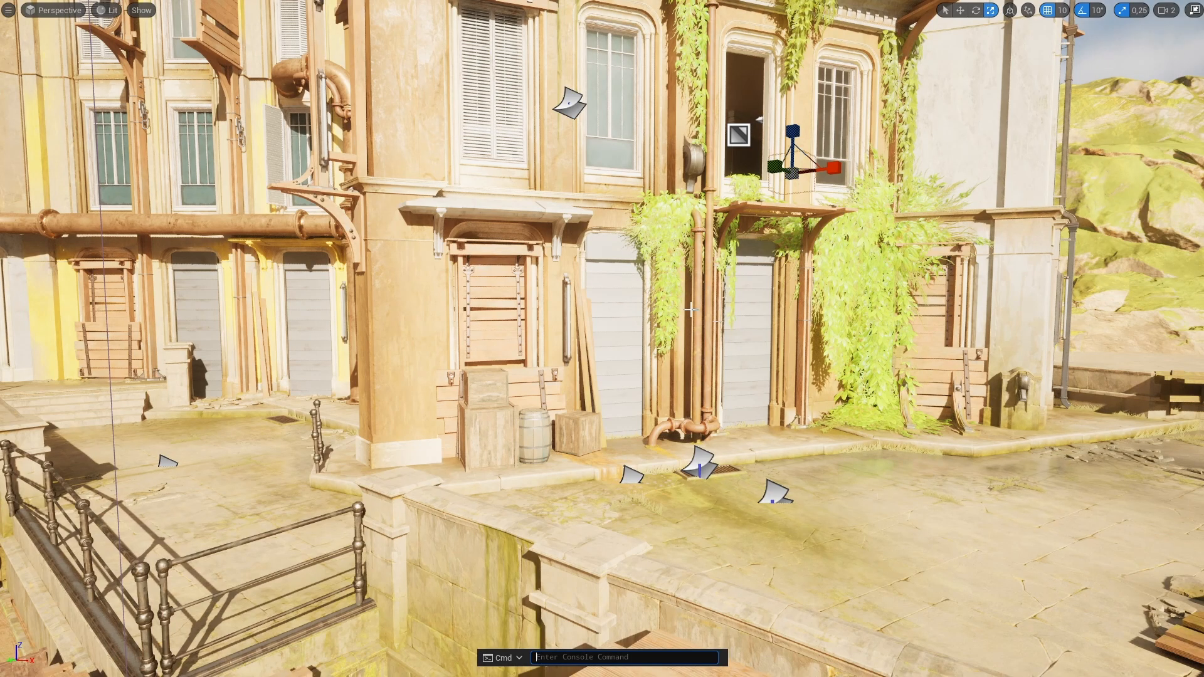
text(stat gpu)
key(Return)
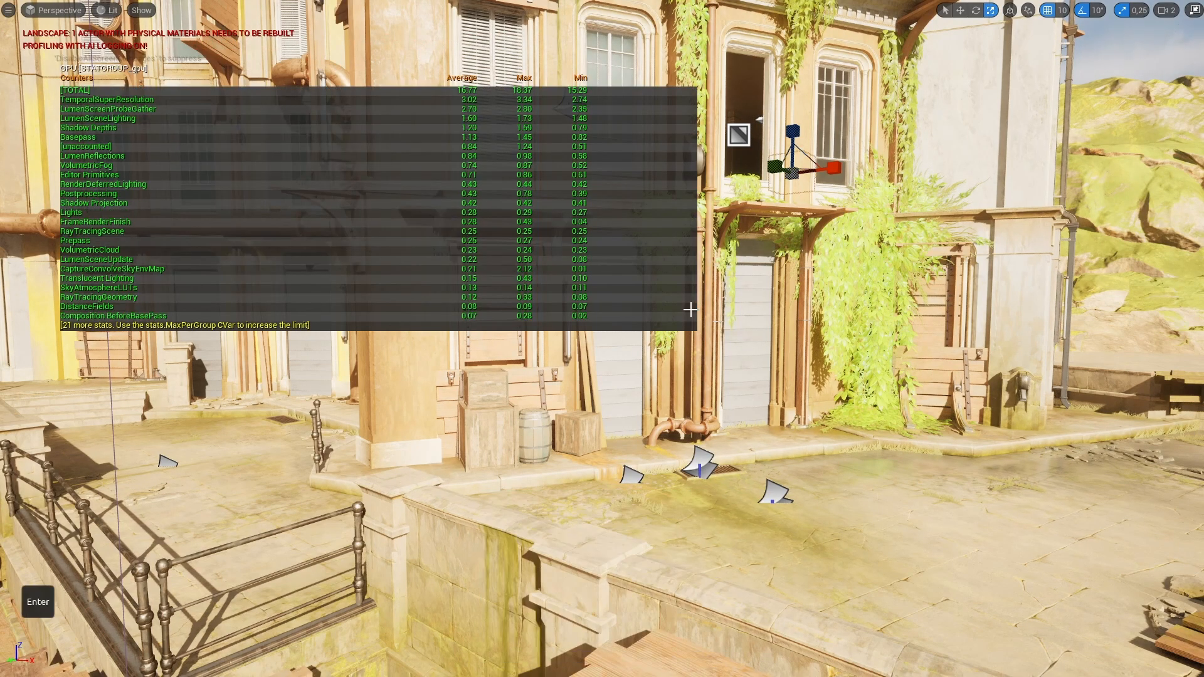
Step: Profile a GPU frame of the view down the street in the GPU Visualizer and inspect the LumenSceneLighting pass
key(s)
right_drag(689, 310, 672, 283)
key(a)
key(w)
key(ctrl+shift+comma)
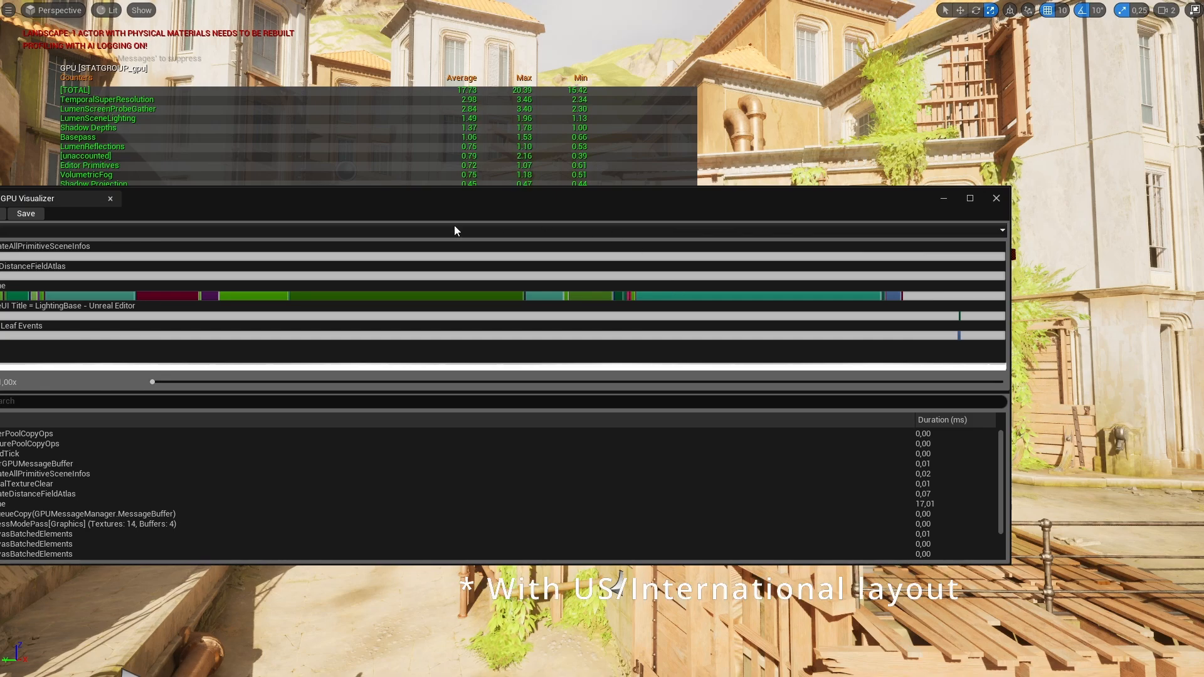
click(39, 282)
click(62, 296)
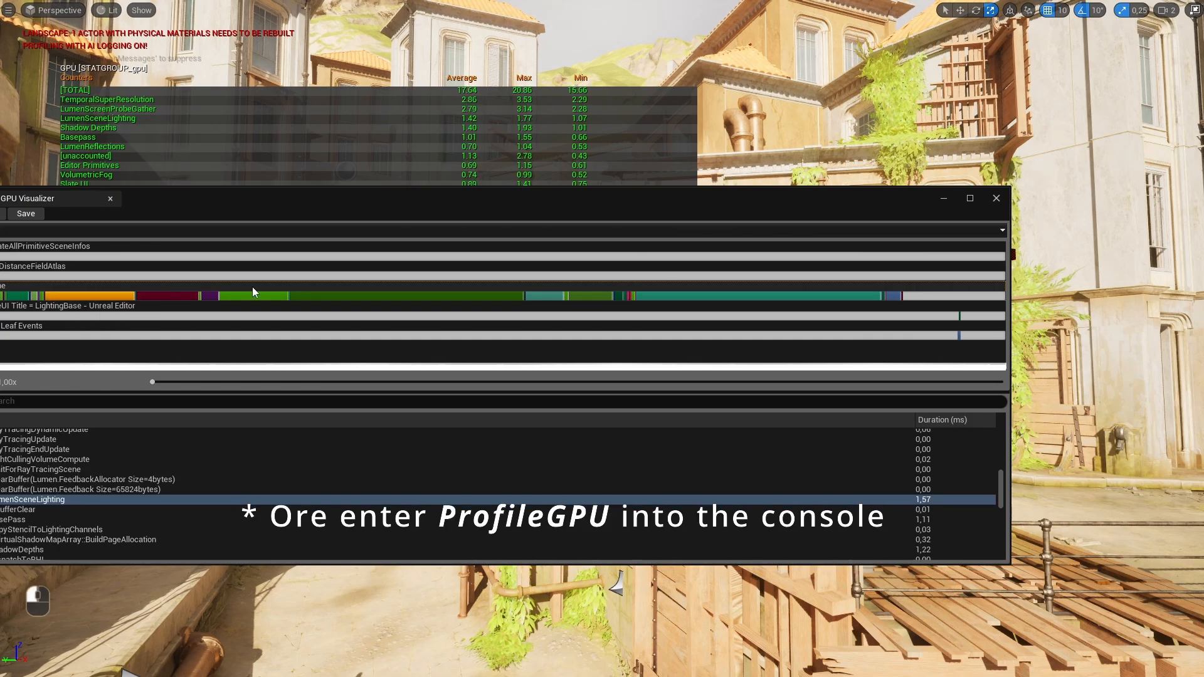
Step: Examine the durations of the DiffuseIndirectAndAO and PostProcessing passes and their sub-passes in the GPU Visualizer
click(258, 296)
click(338, 298)
double_click(125, 499)
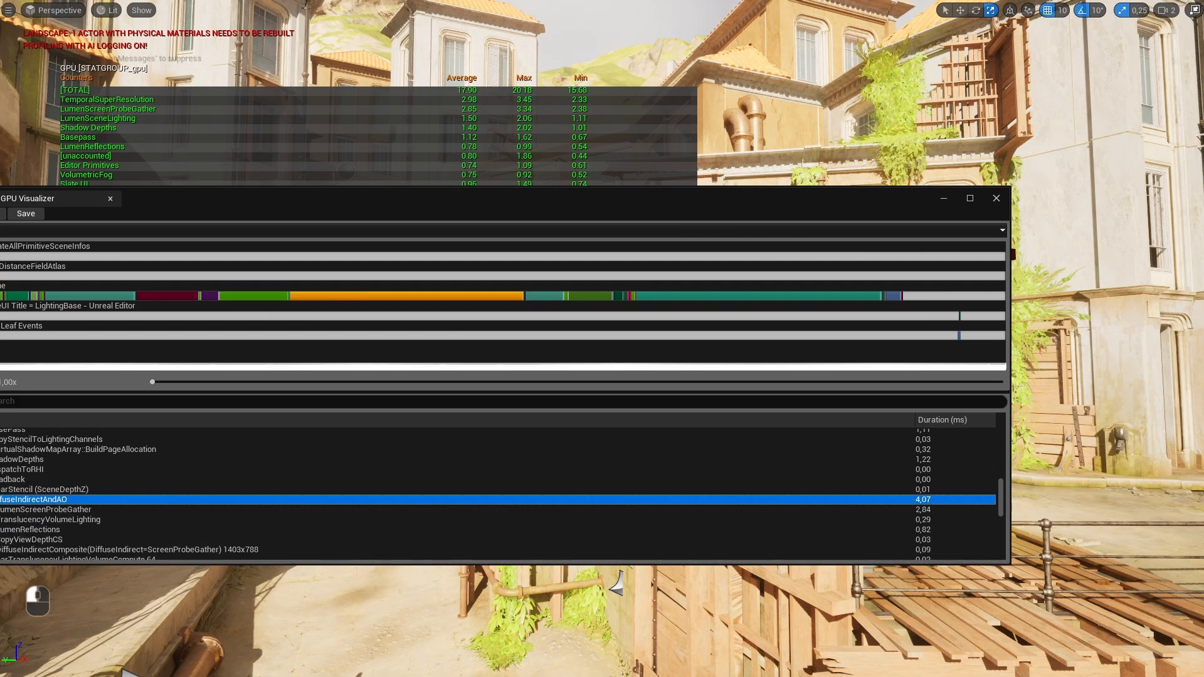
scroll(125, 513, down, 1)
scroll(125, 513, up, 2)
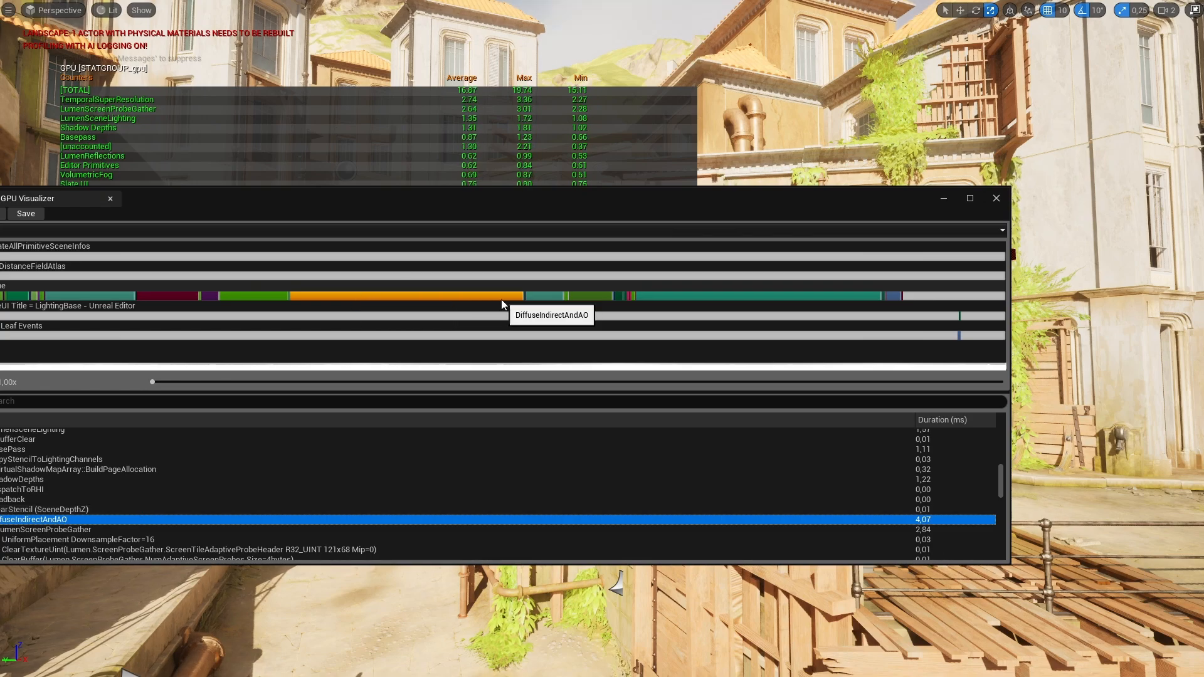
click(720, 298)
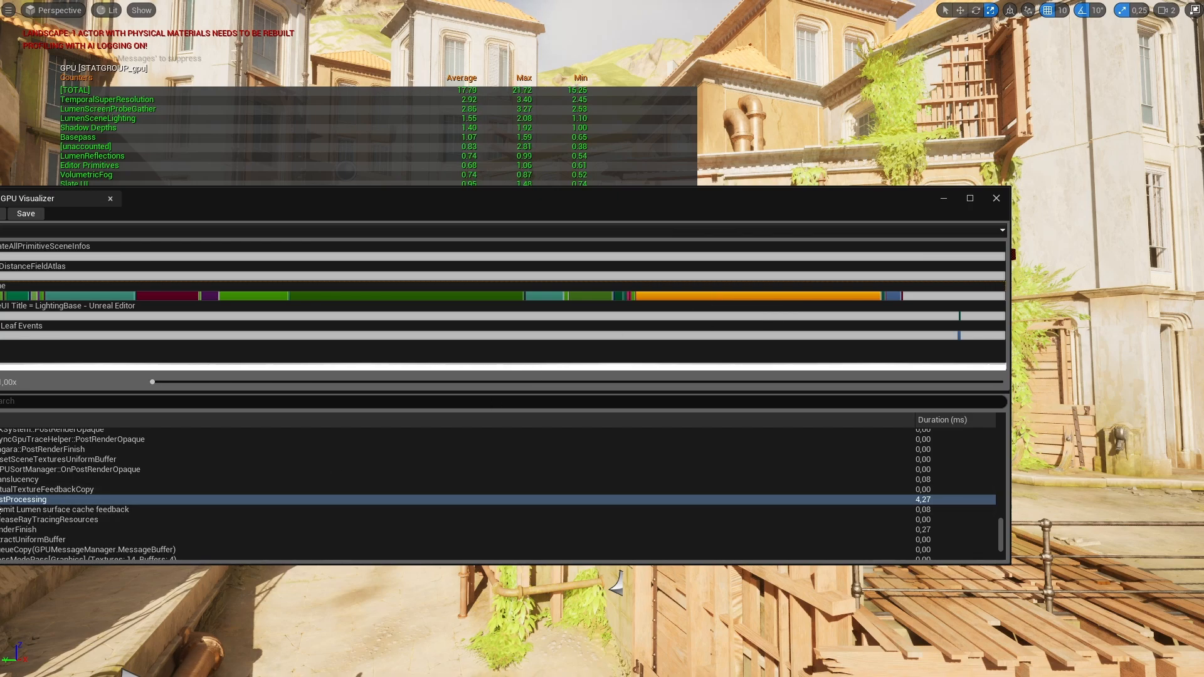
double_click(19, 501)
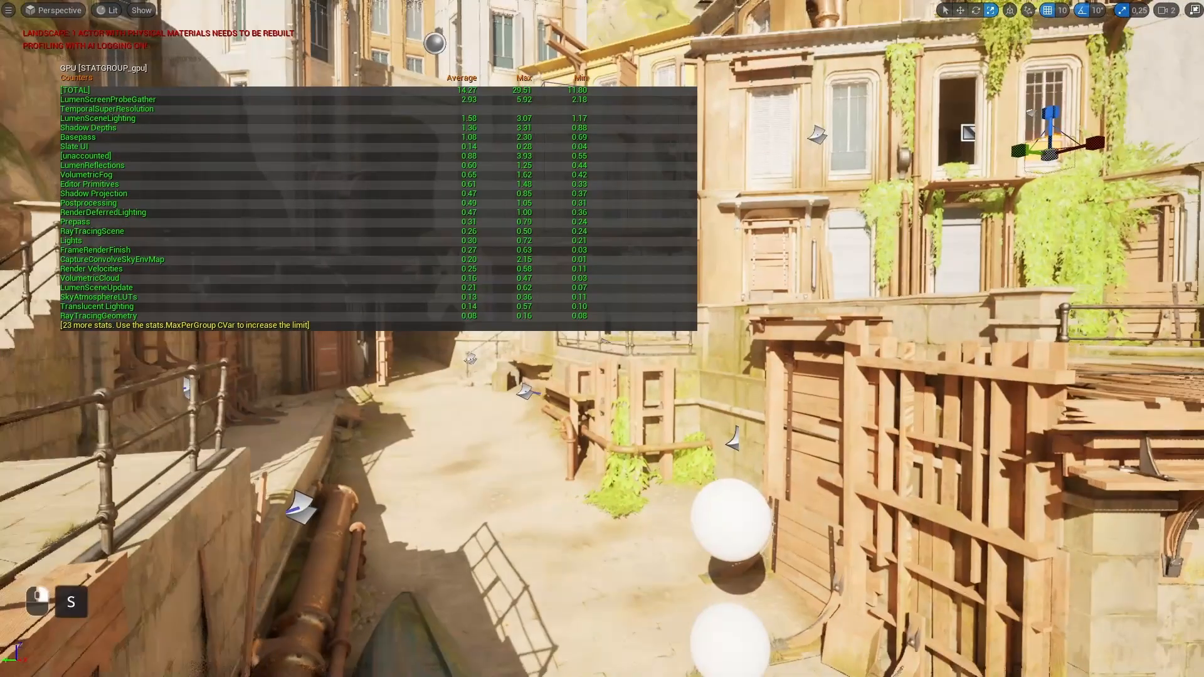
Step: Hide the GPU timing statistics with the console command stat gpu
right_drag(680, 303, 680, 303)
key(grave)
text(stat gp)
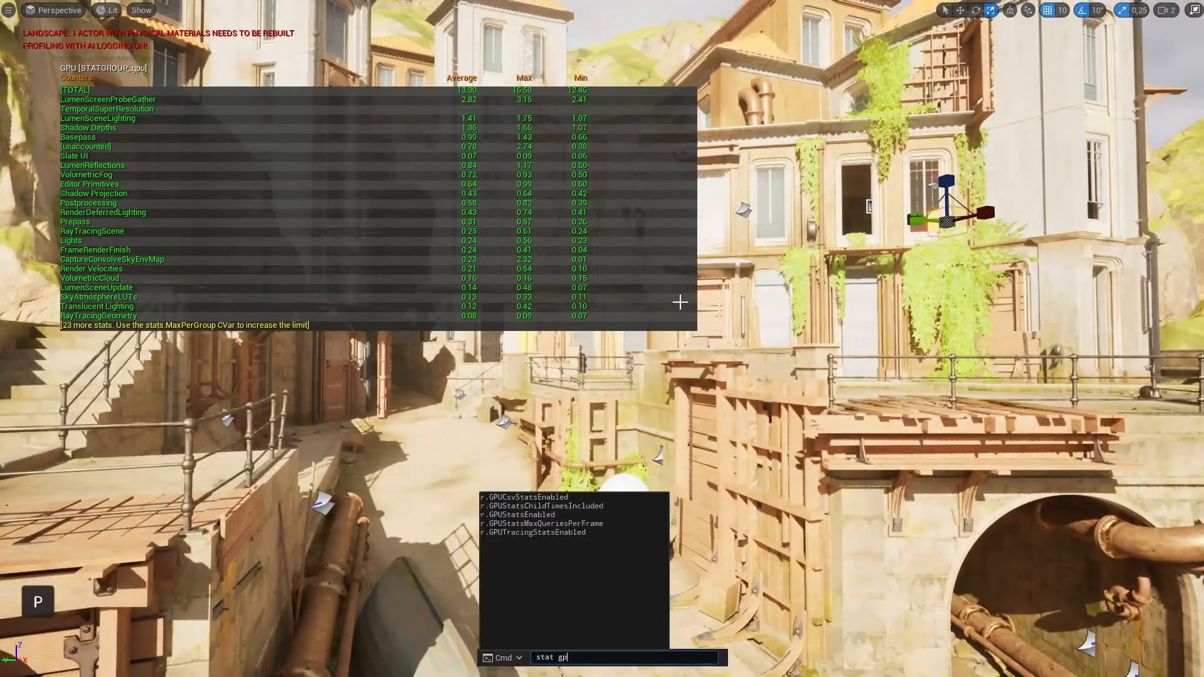
text(u)
key(Return)
Step: Display the RHI statistics with stat rhi and check memory and draw calls between the street and the waterfront
key(grave)
text(stat r)
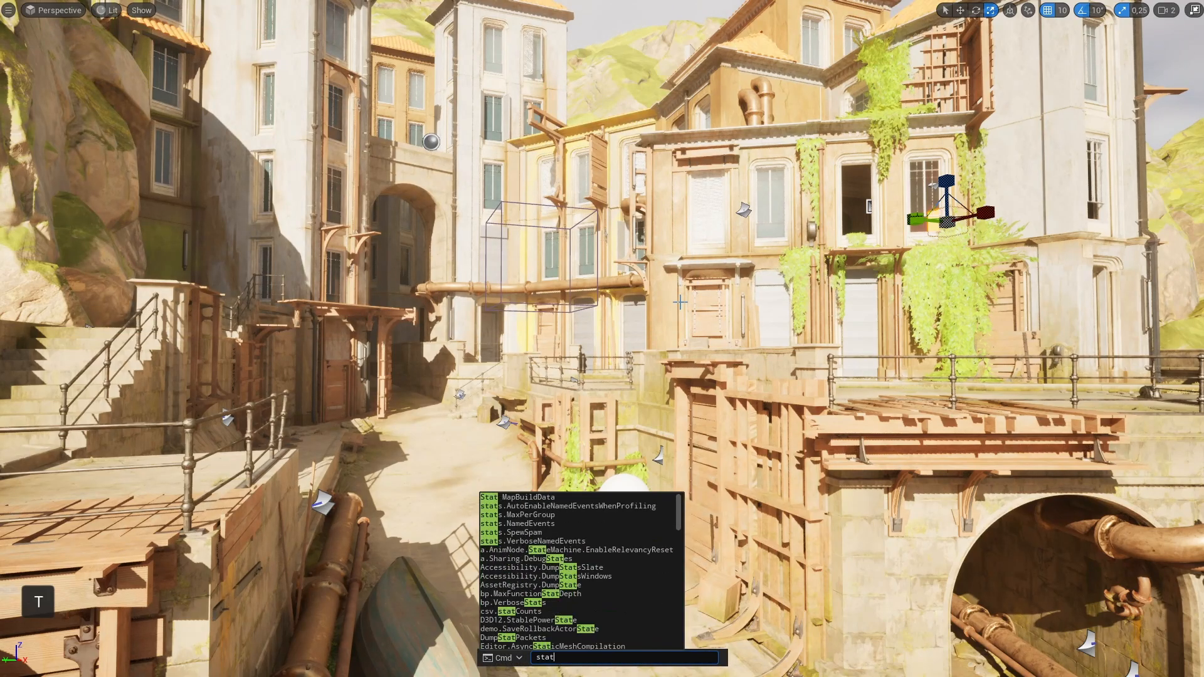
text(hi)
key(Return)
right_drag(679, 302, 680, 302)
right_drag(229, 315, 229, 315)
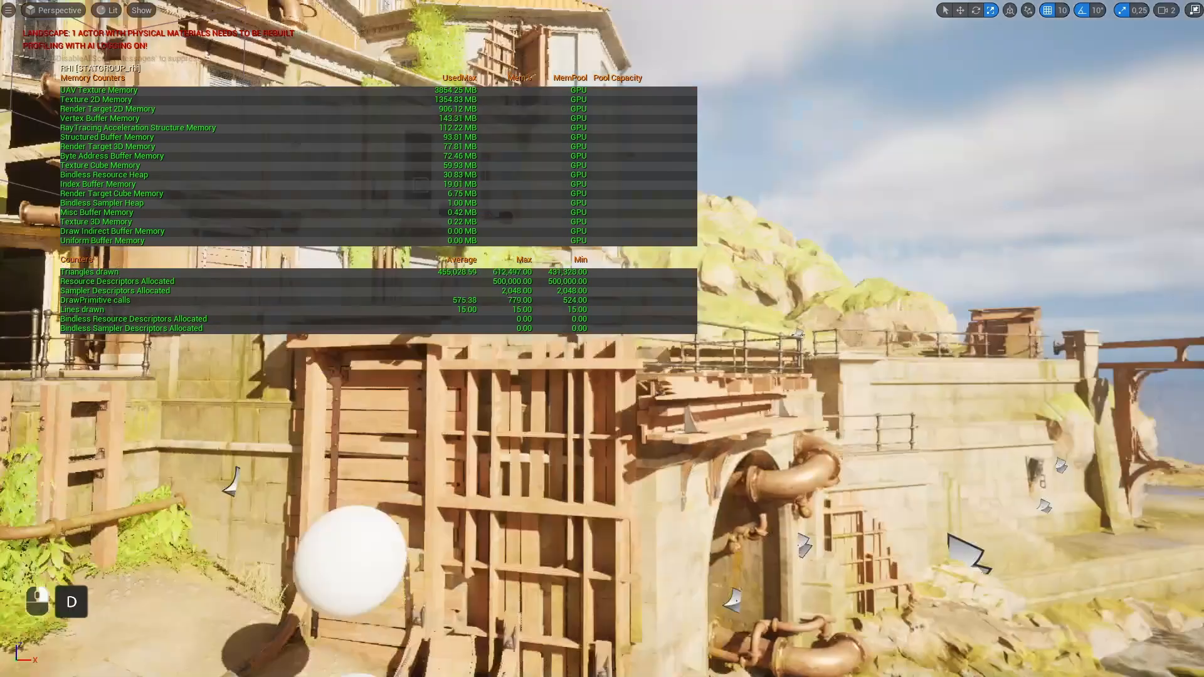
right_drag(684, 283, 684, 284)
right_drag(740, 344, 740, 344)
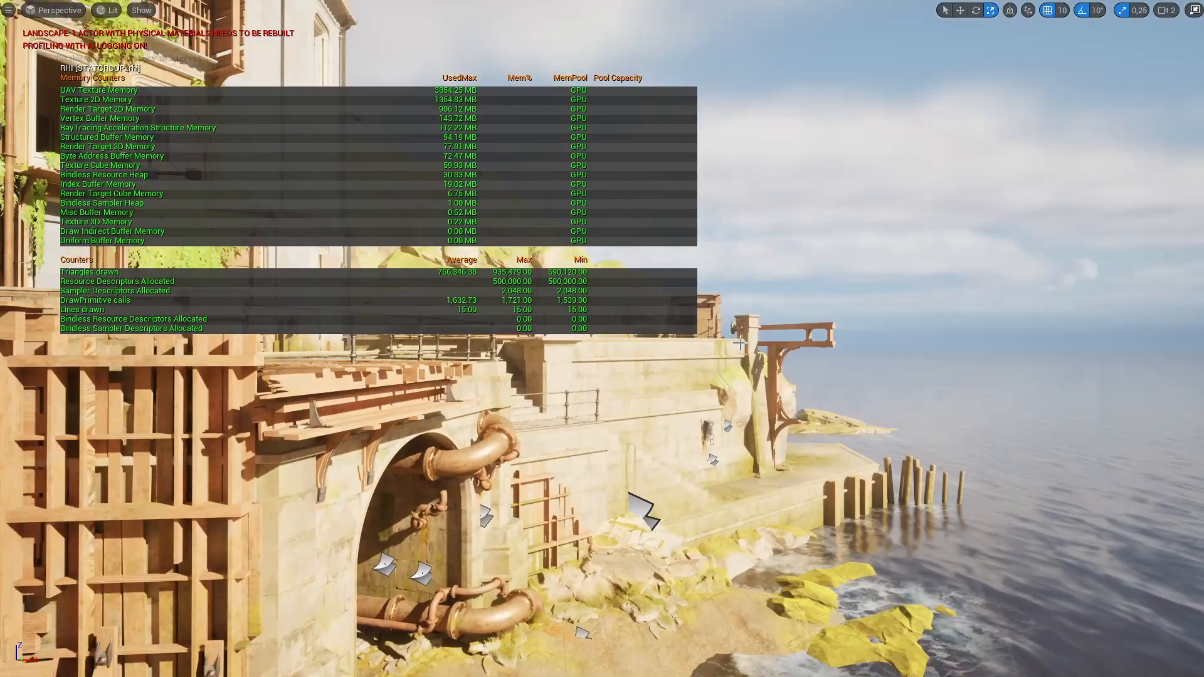
Step: Show the FPS counter and add the frame timing statistics with the console command stat unit
key(ctrl+shift+h)
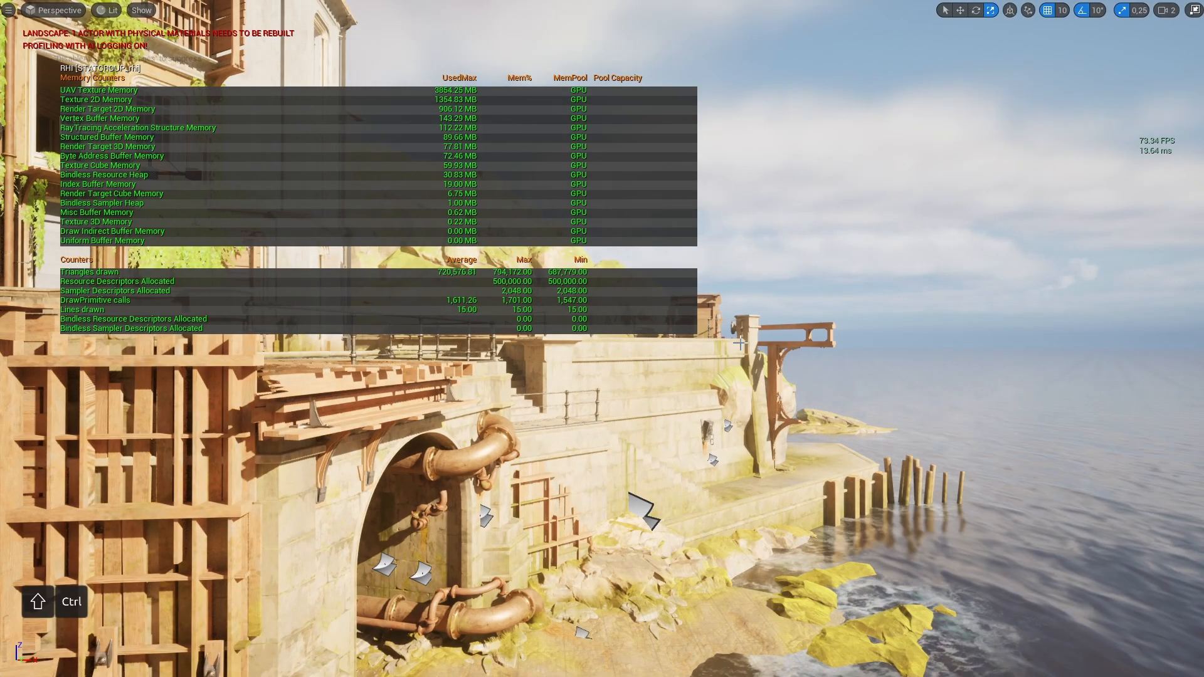
right_drag(812, 319, 812, 319)
key(grave)
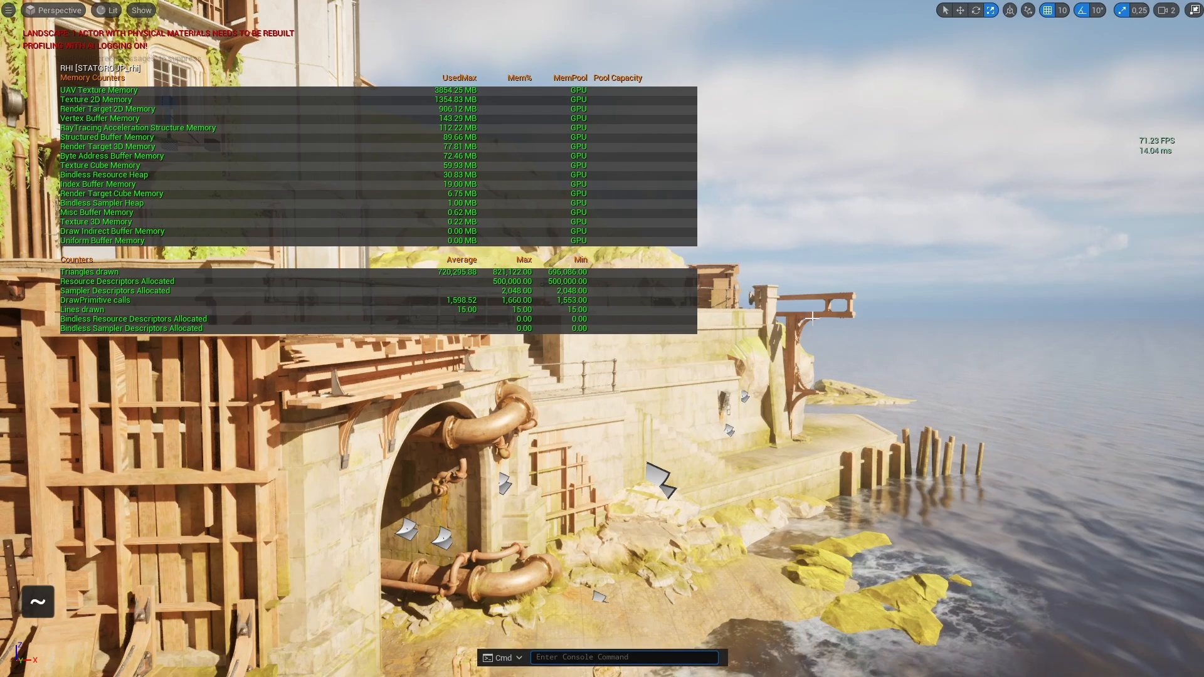
text(stat unit)
key(Return)
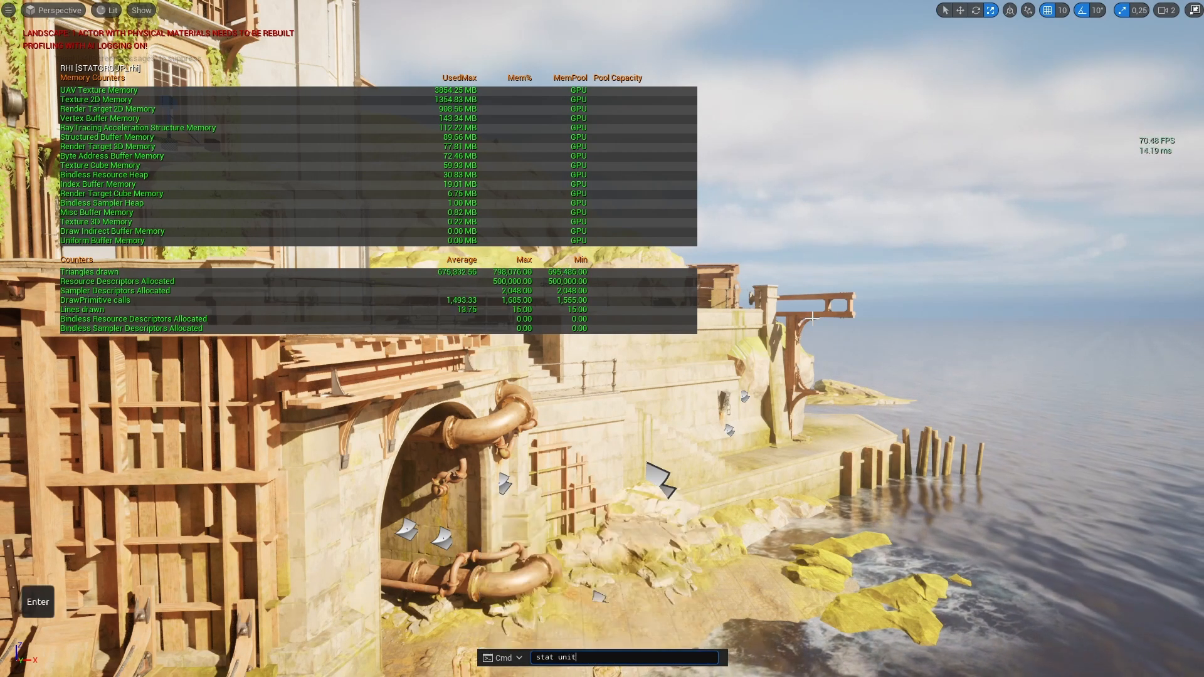
Step: Check the frame timings along the street and start playing the level in the editor
key(w)
right_drag(812, 318, 812, 319)
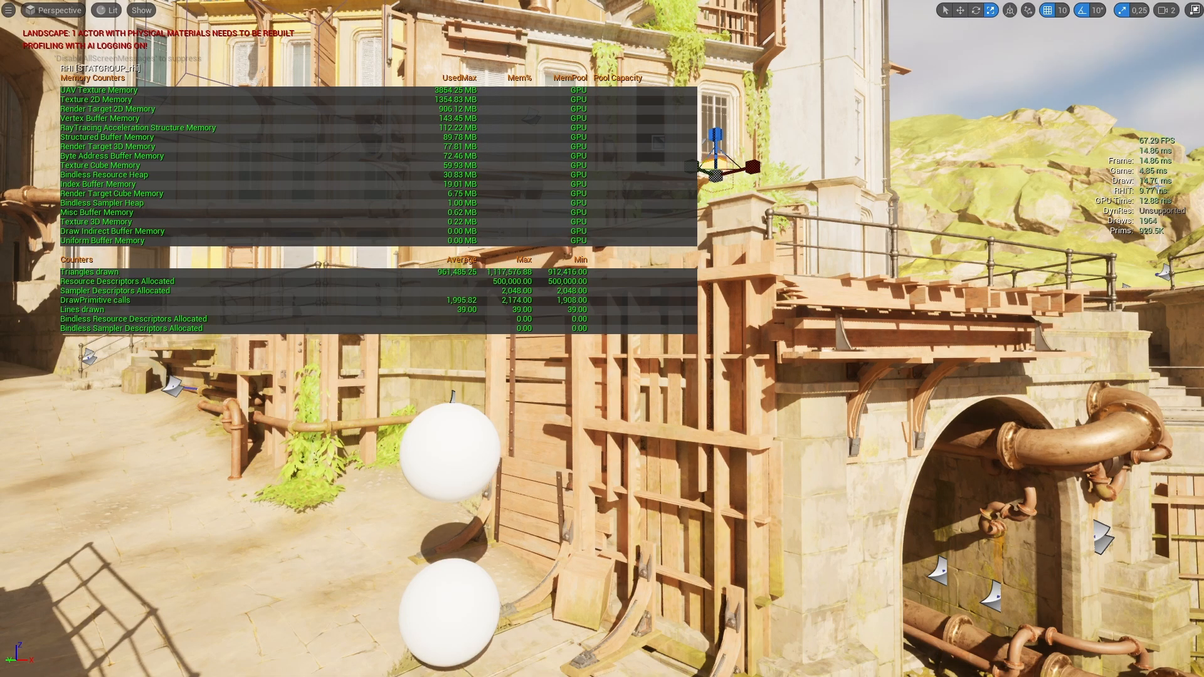
key(d)
right_drag(811, 318, 677, 318)
key(w)
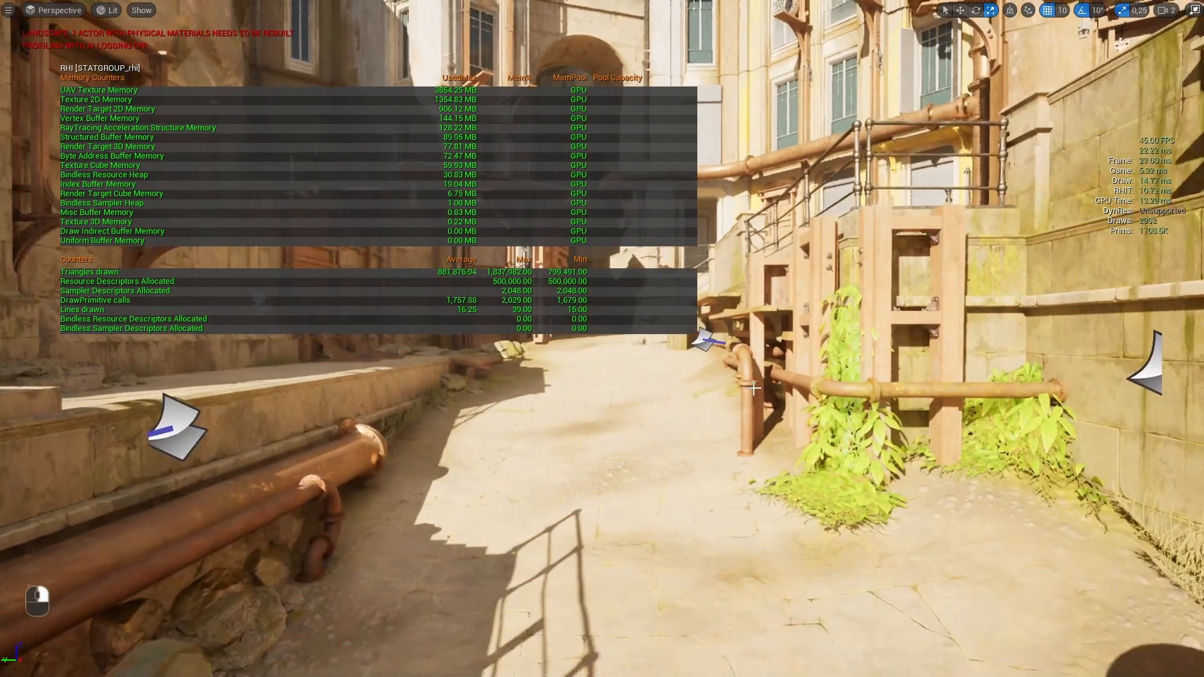
key(alt+p)
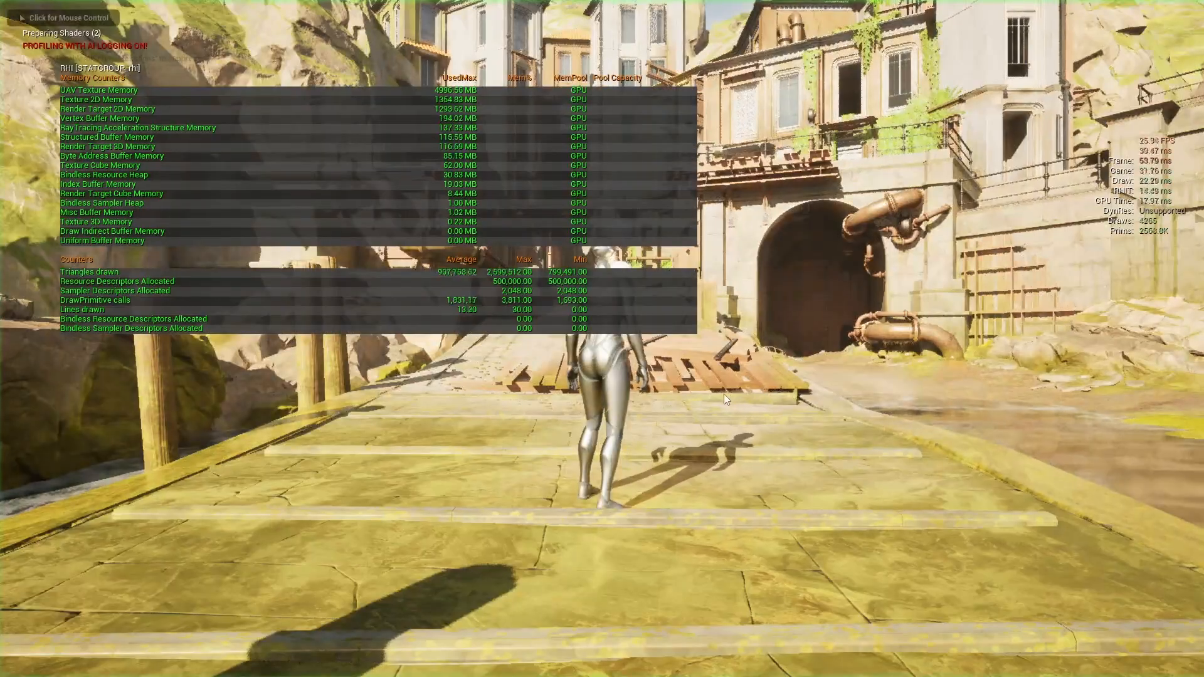